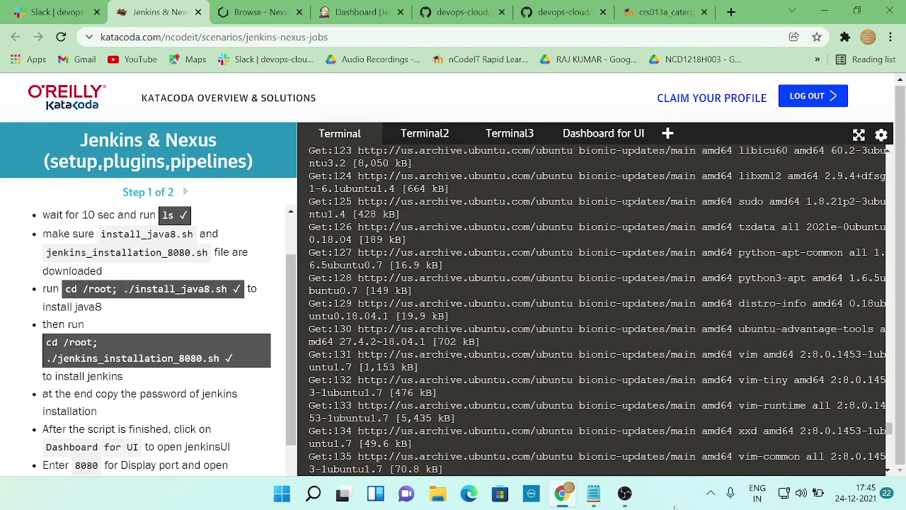
- Go to the Jenkins dashboard and start creating a new item
click(624, 493)
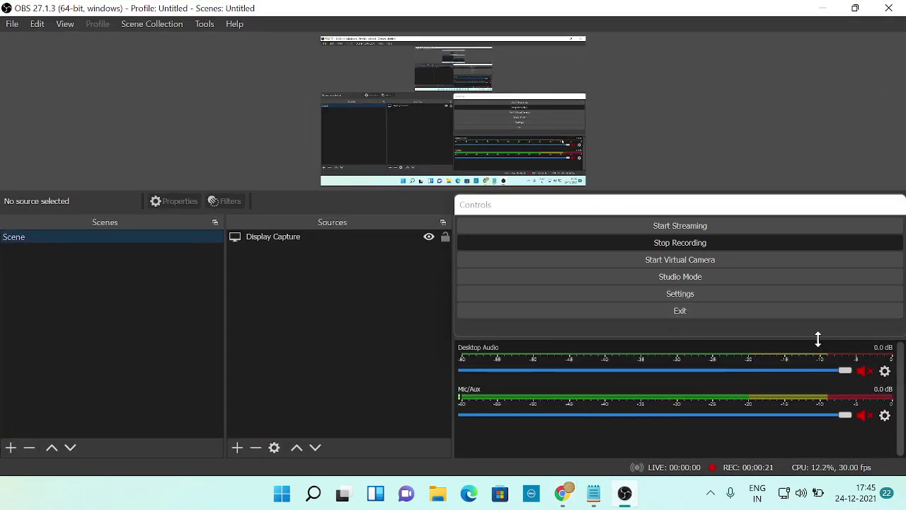
click(821, 8)
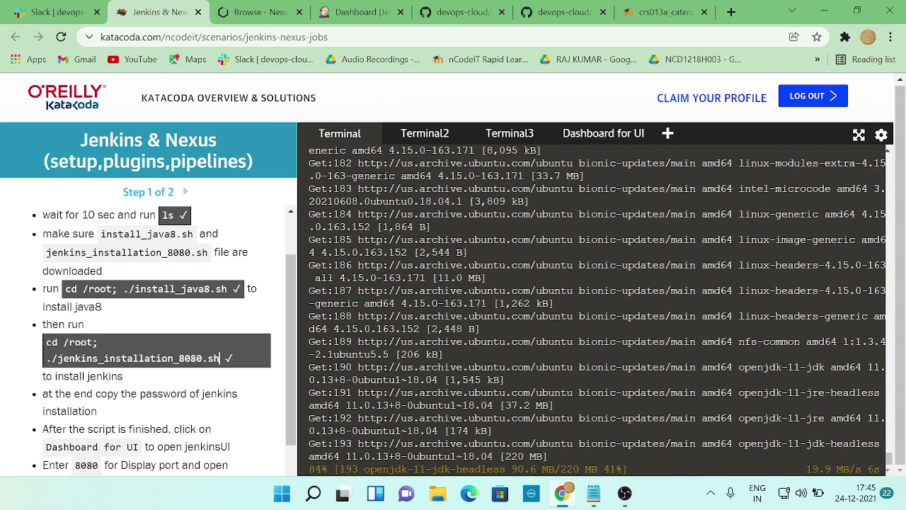
scroll(212, 351, down, 2)
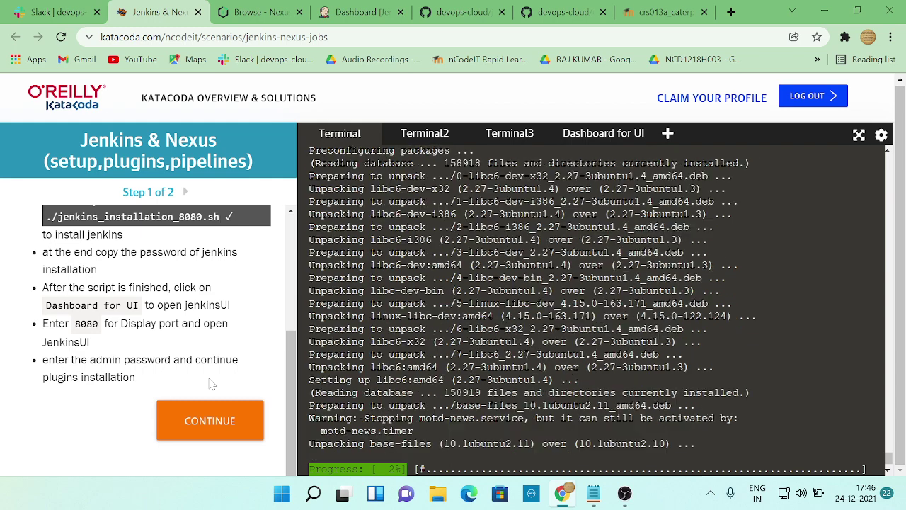
click(364, 15)
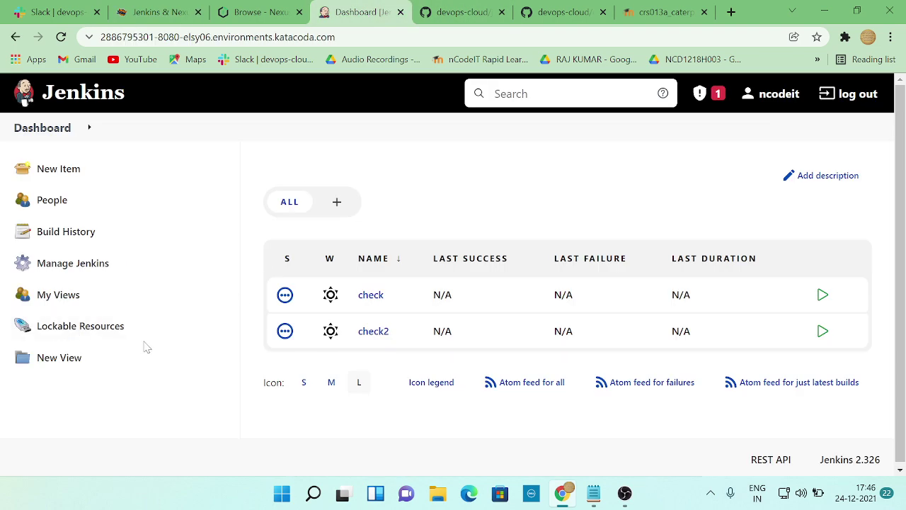
click(55, 167)
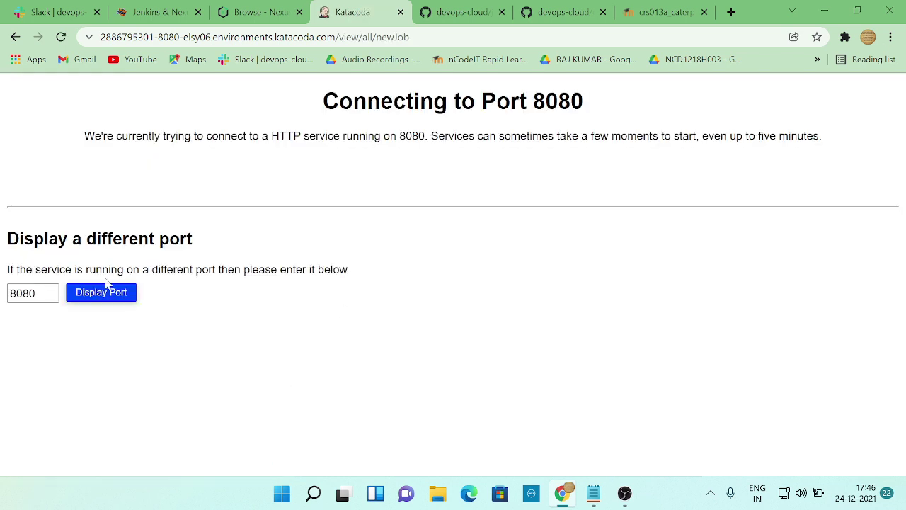
- Keep the Nexus admin session alive, dismiss the JSON decode error, and return to Katacoda
click(244, 13)
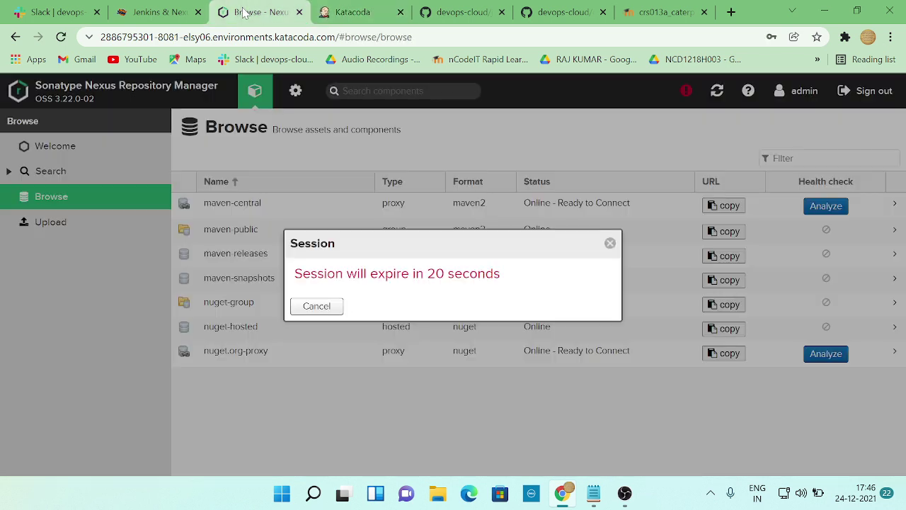
click(320, 310)
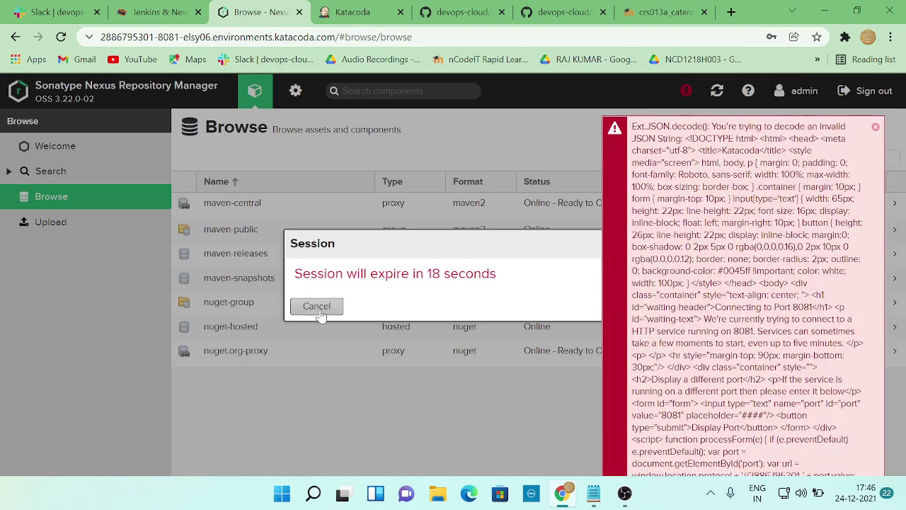
click(322, 309)
click(316, 306)
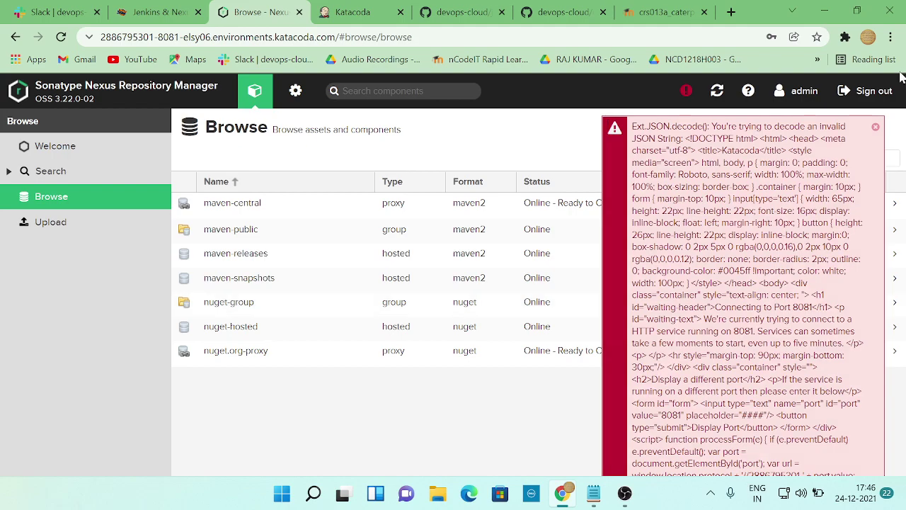
click(875, 128)
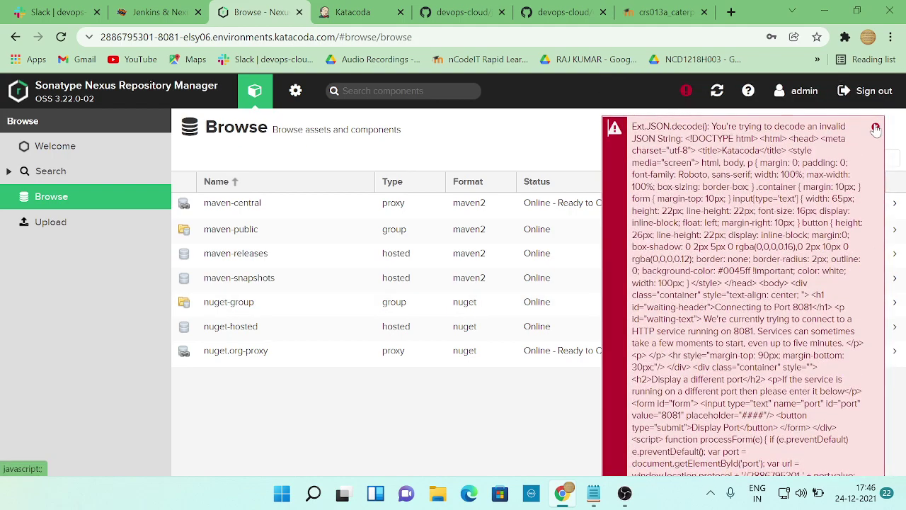
click(876, 127)
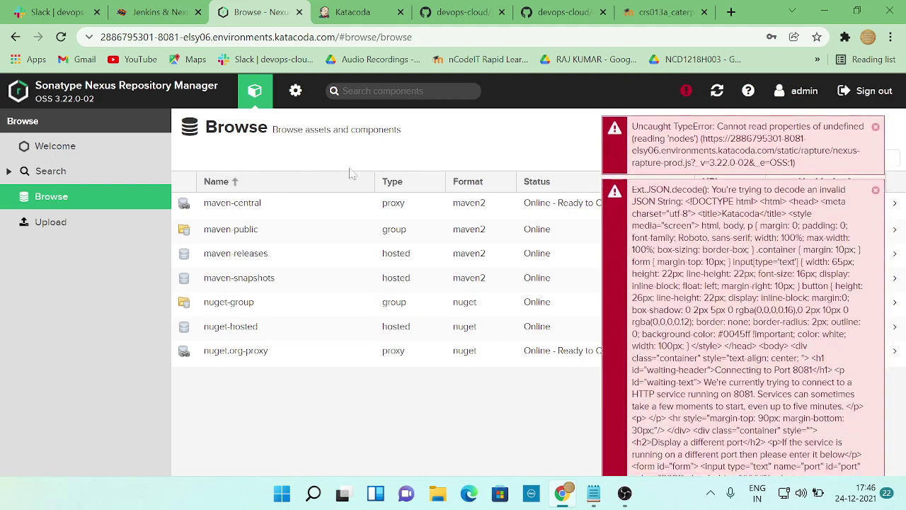
click(155, 12)
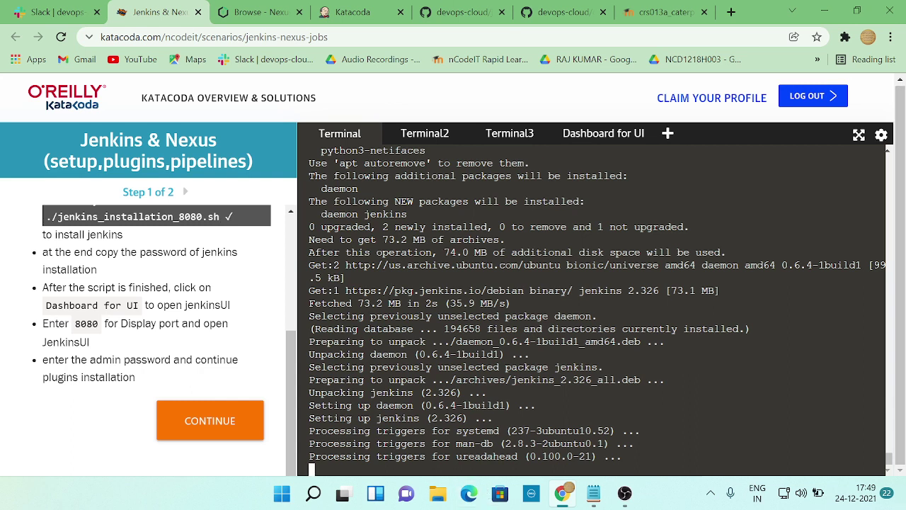
- Open the Katacoda web preview of the Jenkins UI on port 8080
click(602, 138)
click(252, 187)
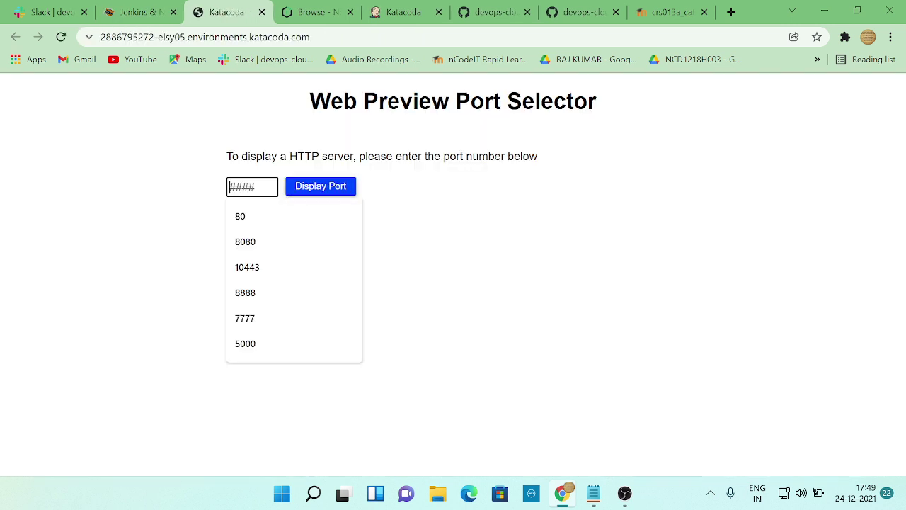
click(265, 237)
click(319, 187)
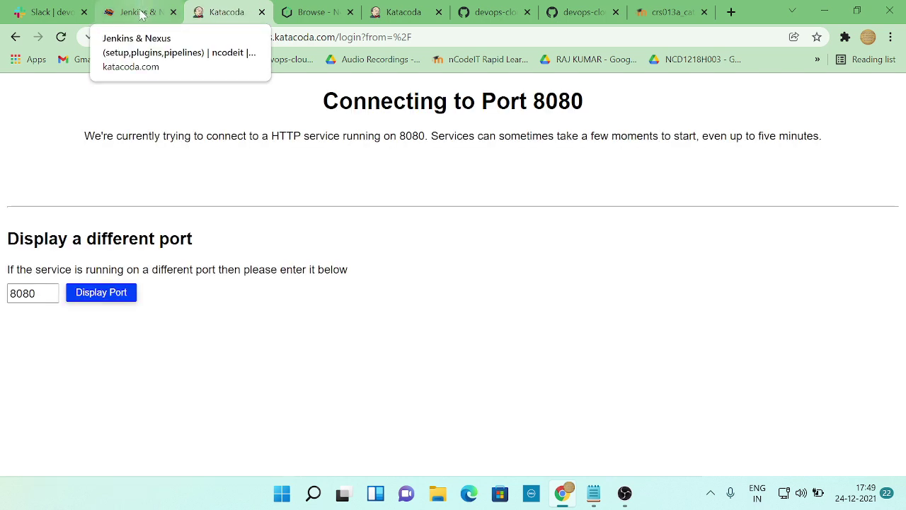
- Retry the port 8080 preview, close the extra preview page, and return to the terminal
click(400, 12)
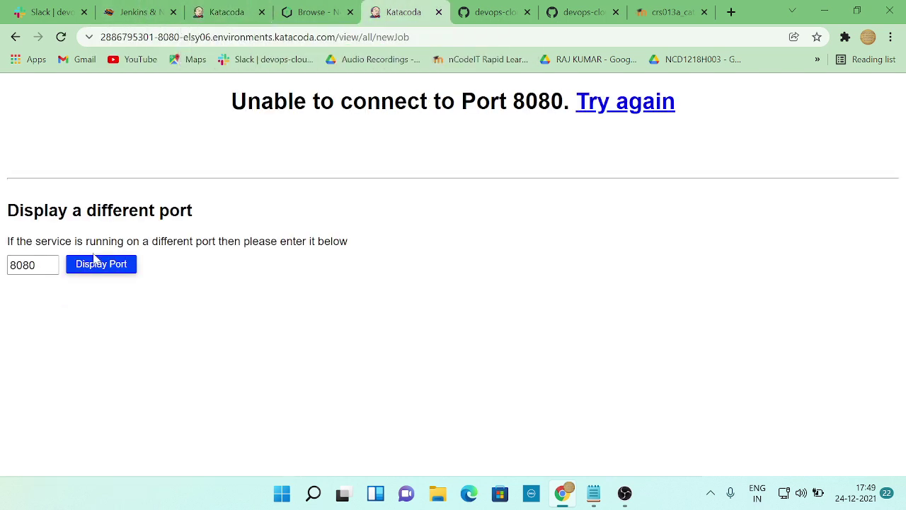
click(94, 259)
click(262, 12)
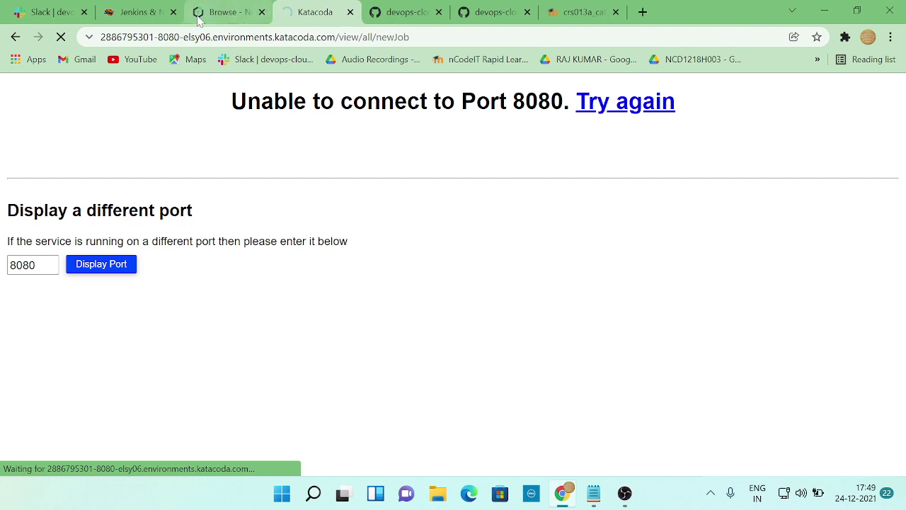
click(150, 12)
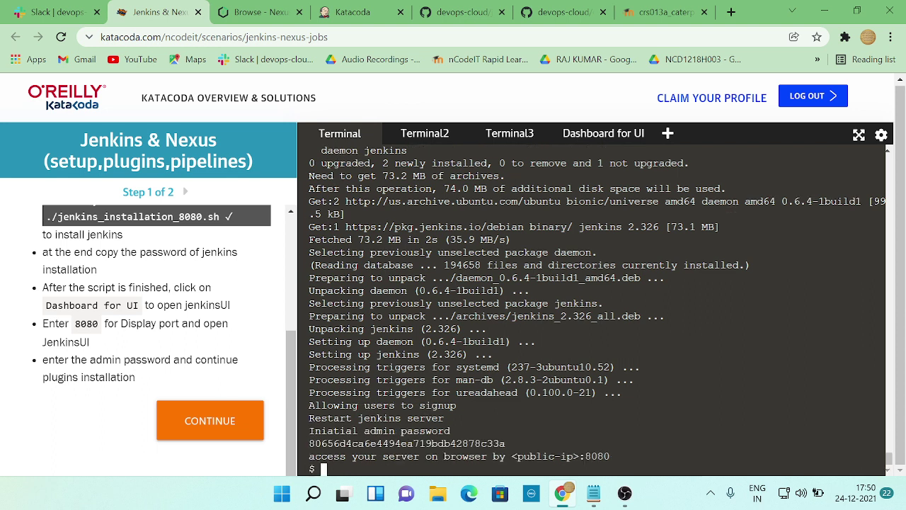
- Copy the Jenkins initial admin password from the terminal onto a new line in Notepad
drag(517, 443, 308, 443)
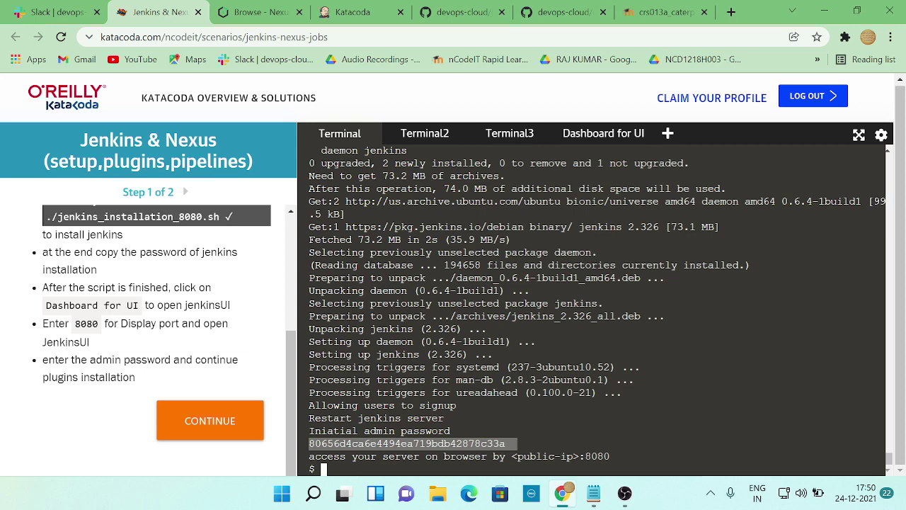
key(ctrl+c)
key(ctrl+c)
drag(309, 418, 505, 418)
right_click(485, 422)
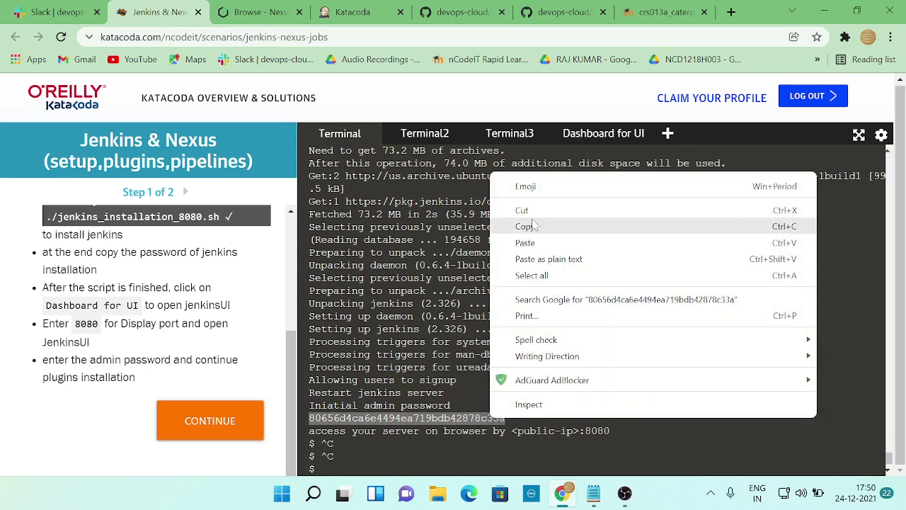
click(527, 225)
click(594, 492)
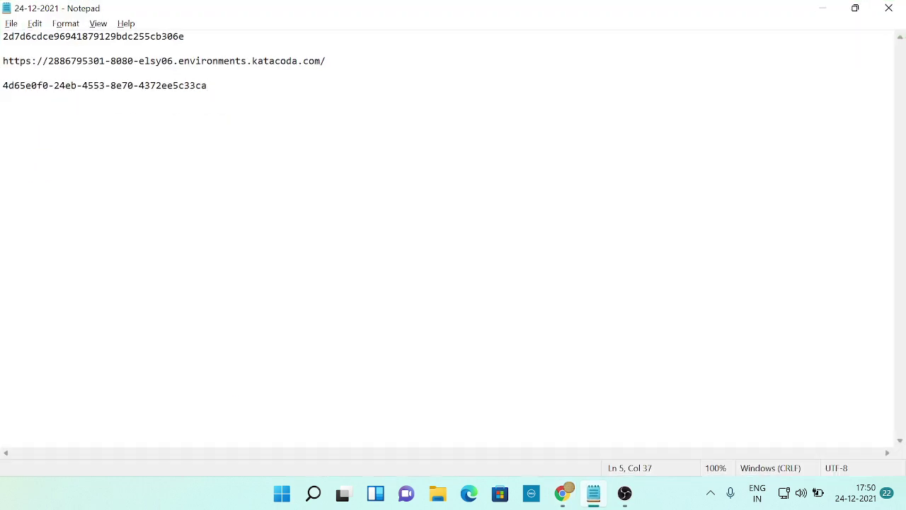
key(Return)
key(Return)
key(ctrl+v)
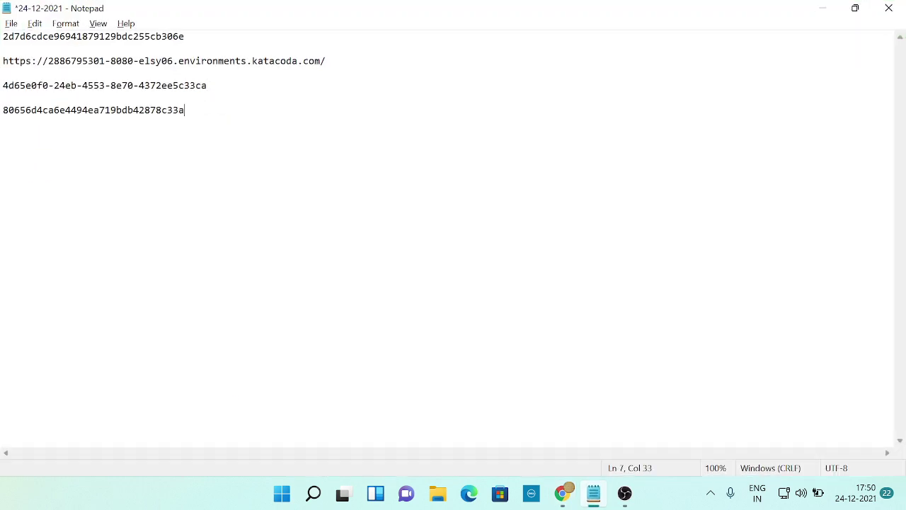
key(alt+Tab)
click(344, 16)
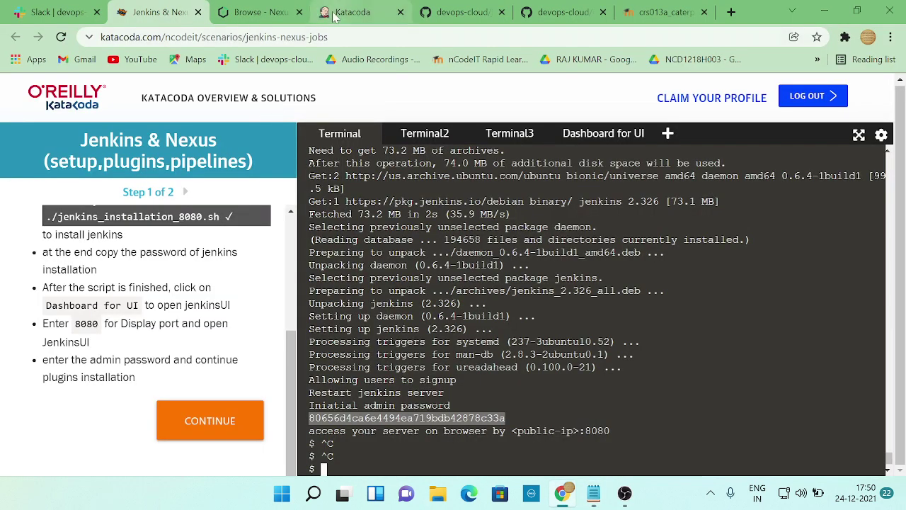
- Retry the stalled port 8080 preview, then close it
click(125, 294)
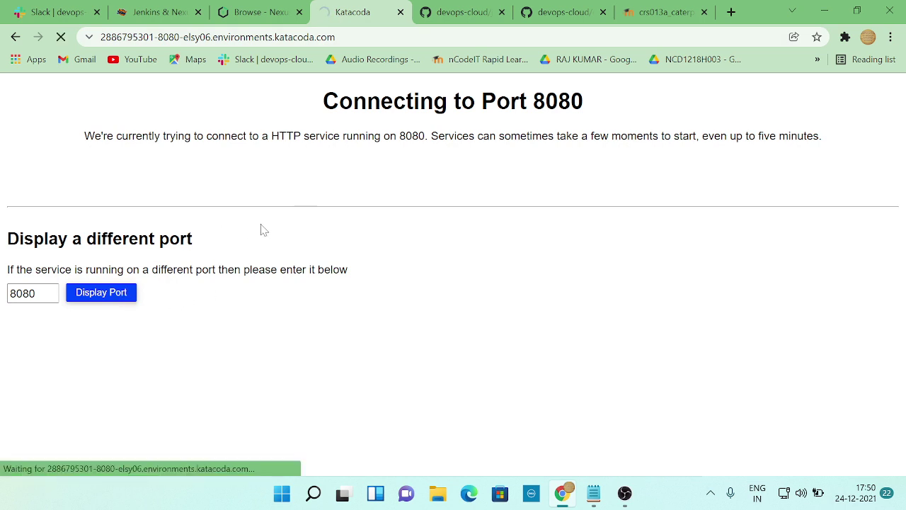
click(256, 12)
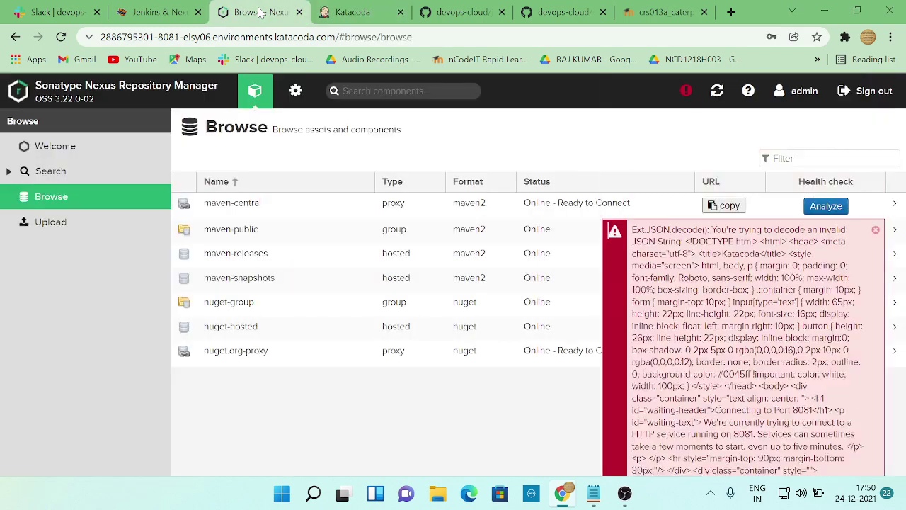
click(360, 15)
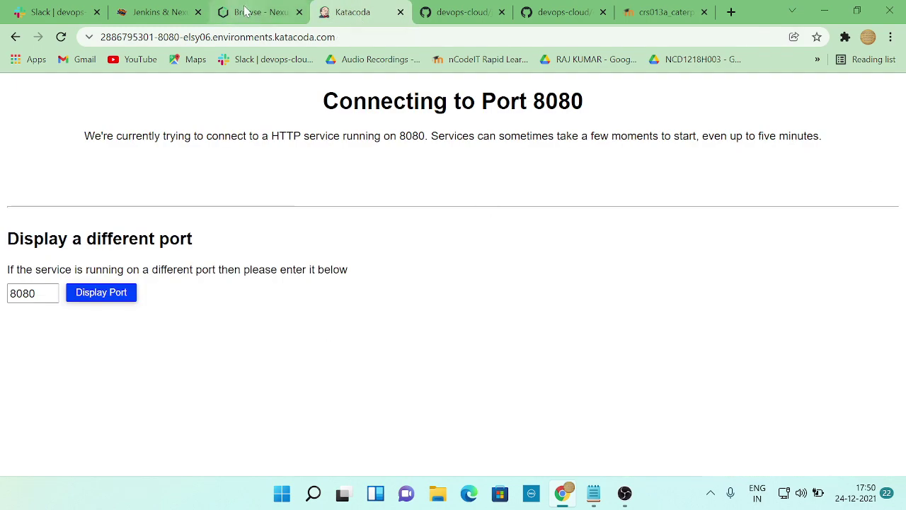
click(161, 12)
click(399, 12)
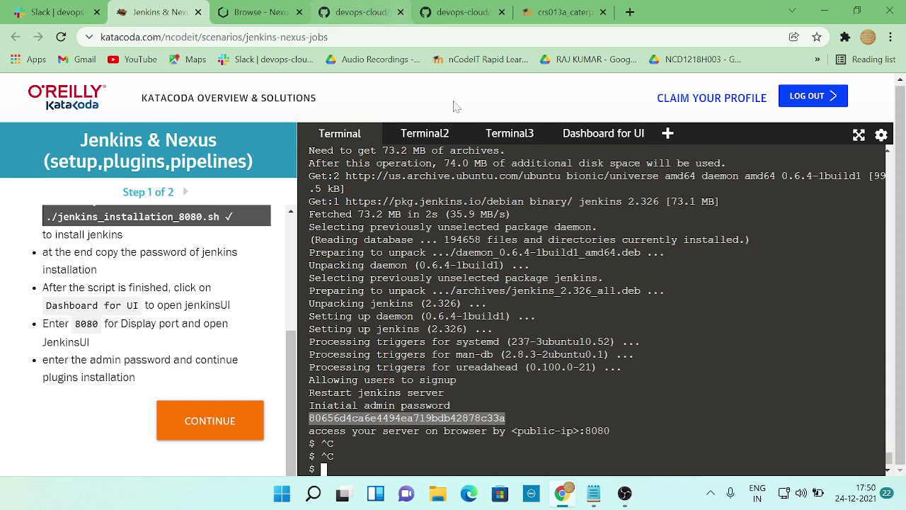
- Reopen the web preview on port 8080 until Jenkins starts loading
click(582, 133)
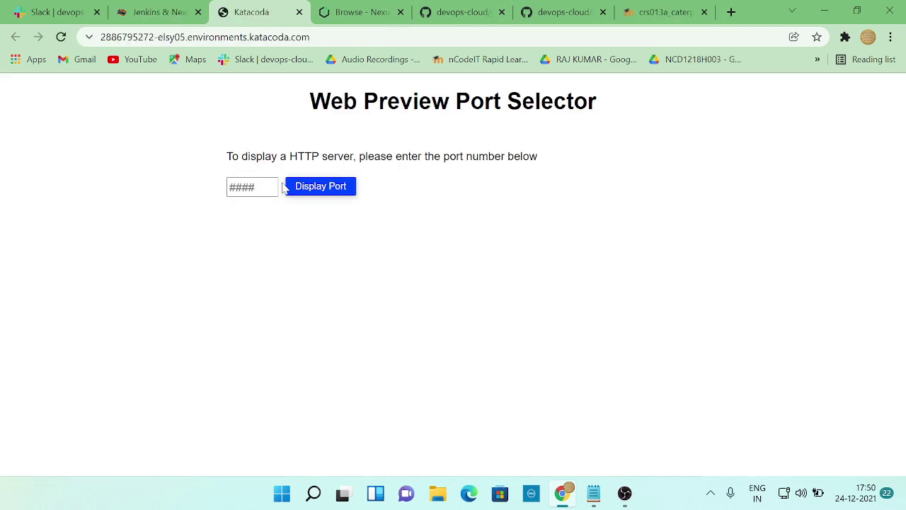
click(259, 187)
click(249, 218)
click(324, 187)
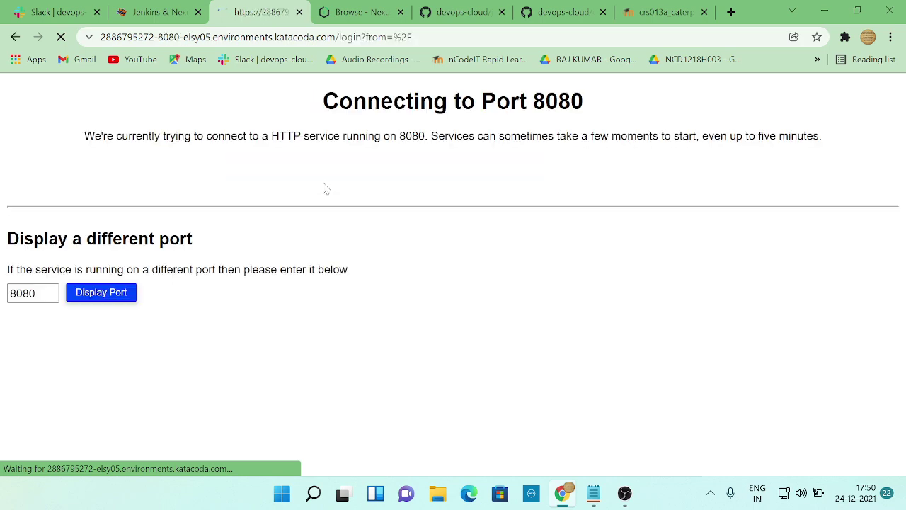
click(161, 12)
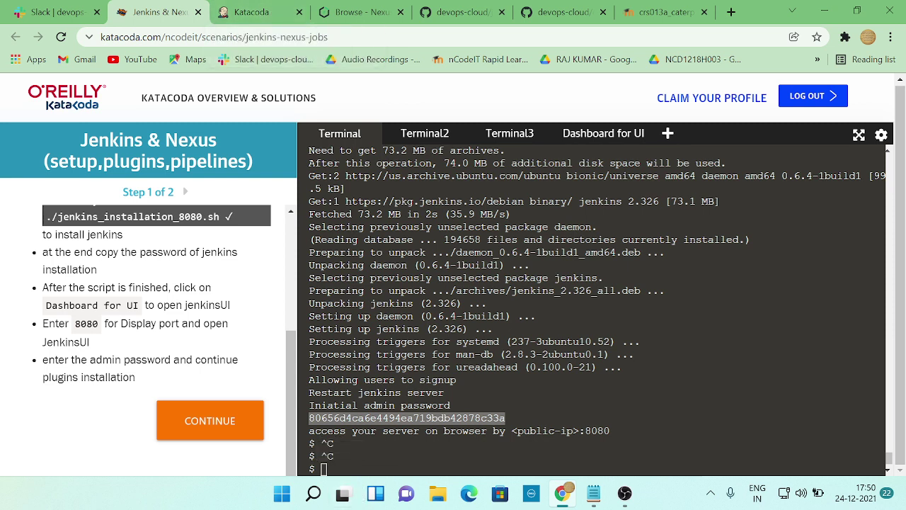
click(603, 133)
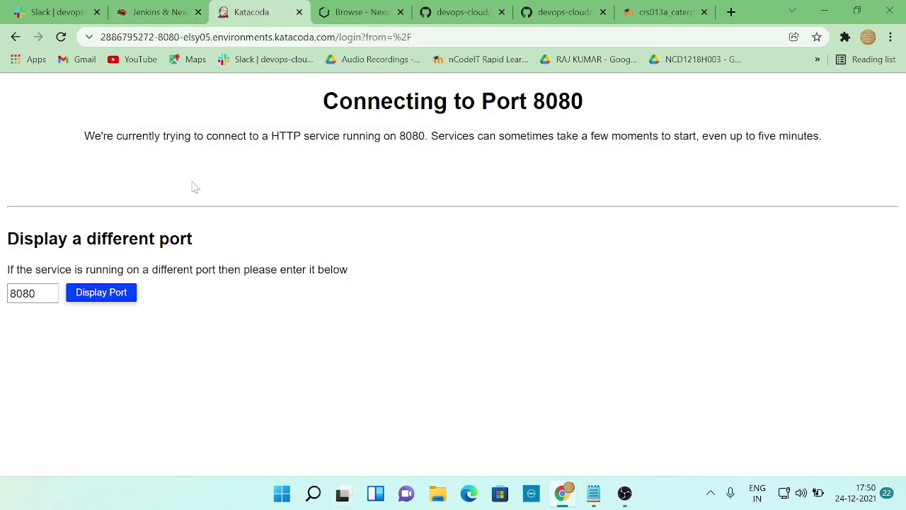
click(100, 294)
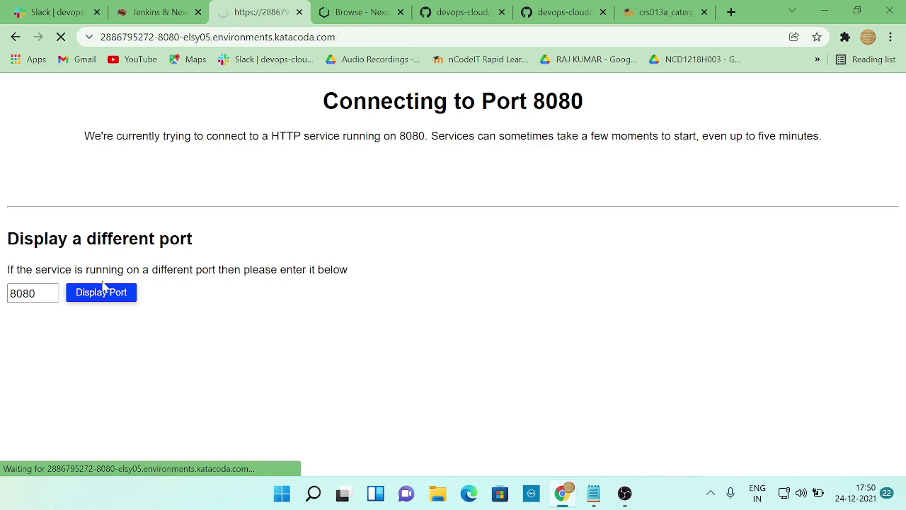
- Unlock Jenkins with the pasted initial admin password and decline saving it in Chrome
click(341, 14)
click(255, 12)
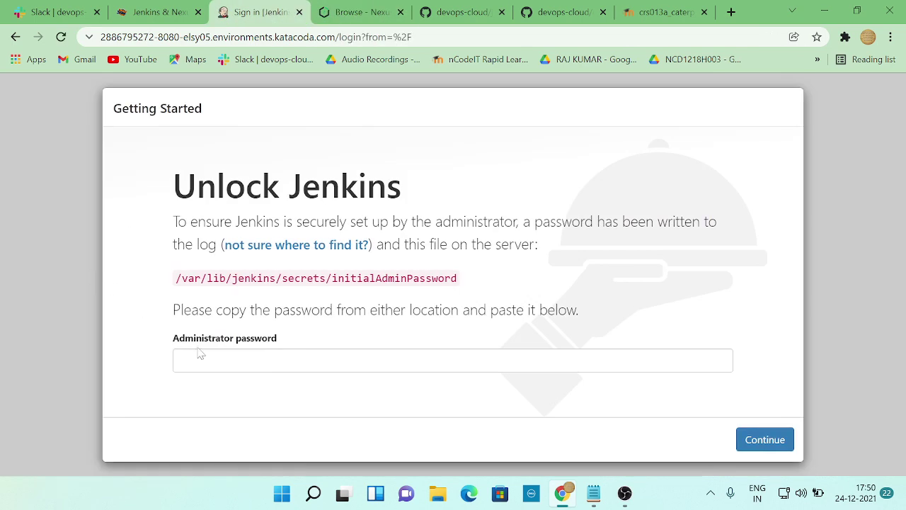
click(234, 354)
key(ctrl+v)
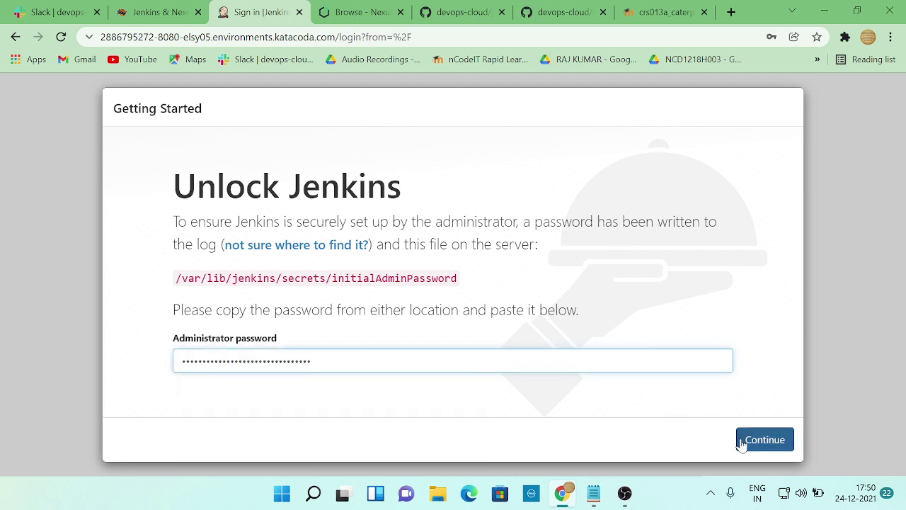
click(745, 440)
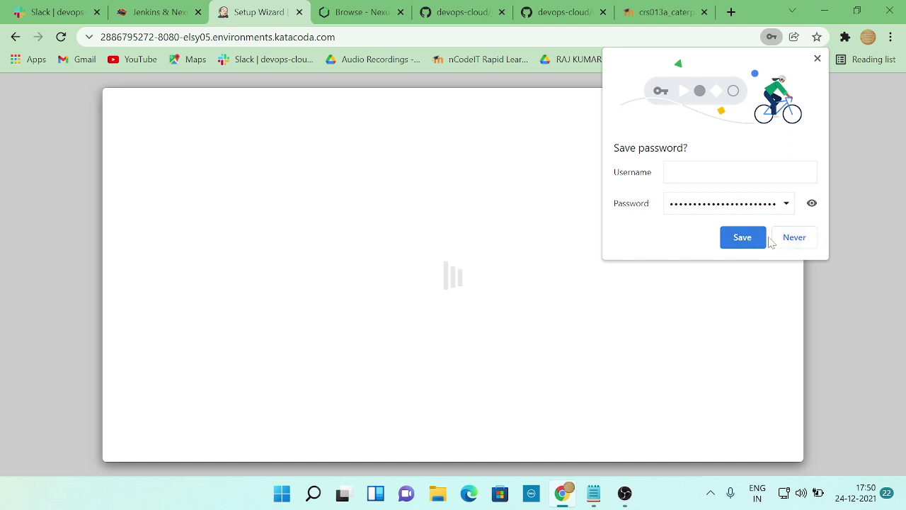
click(792, 240)
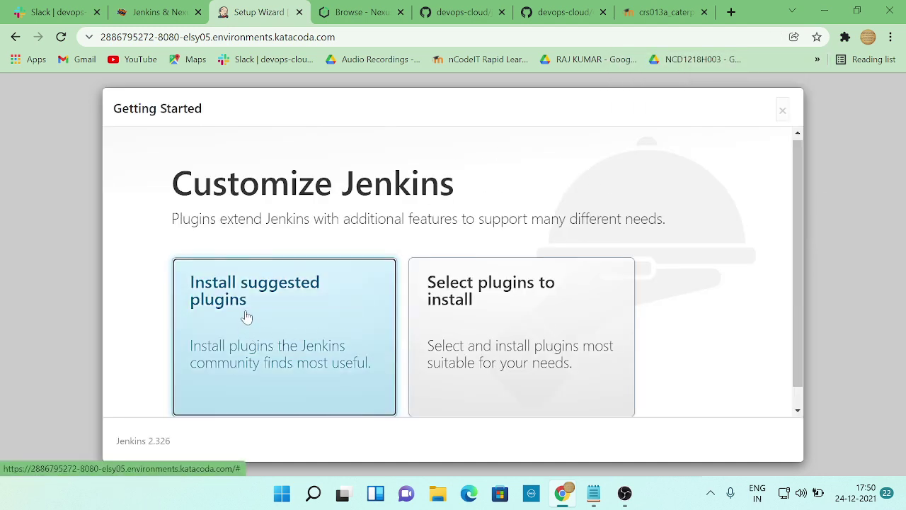
click(358, 13)
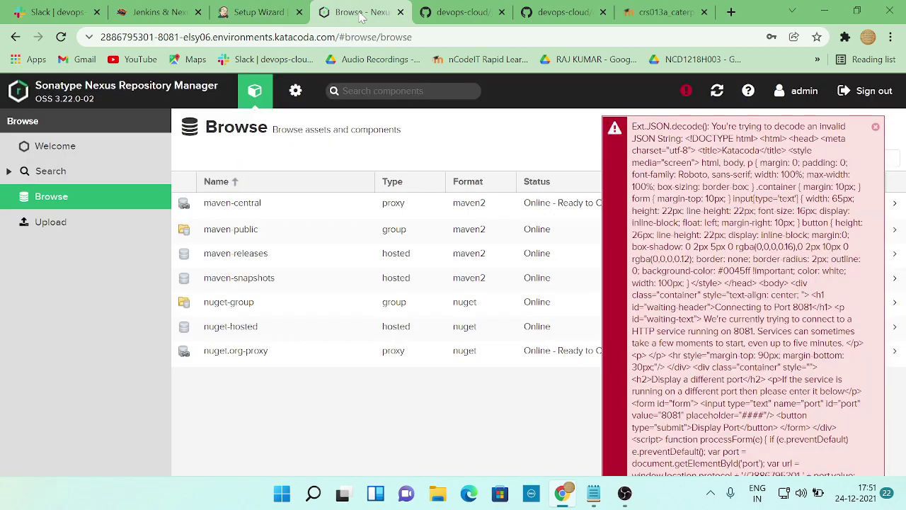
- Read through jenkins-nexus-workshop.md on GitHub, covering the plugin list and Tasks 1–11
click(461, 12)
scroll(375, 243, up, 6)
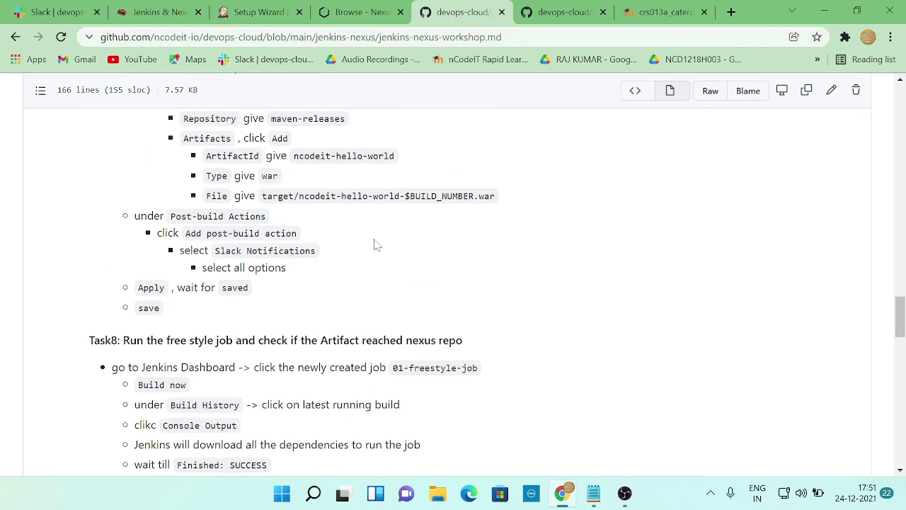
scroll(375, 243, up, 15)
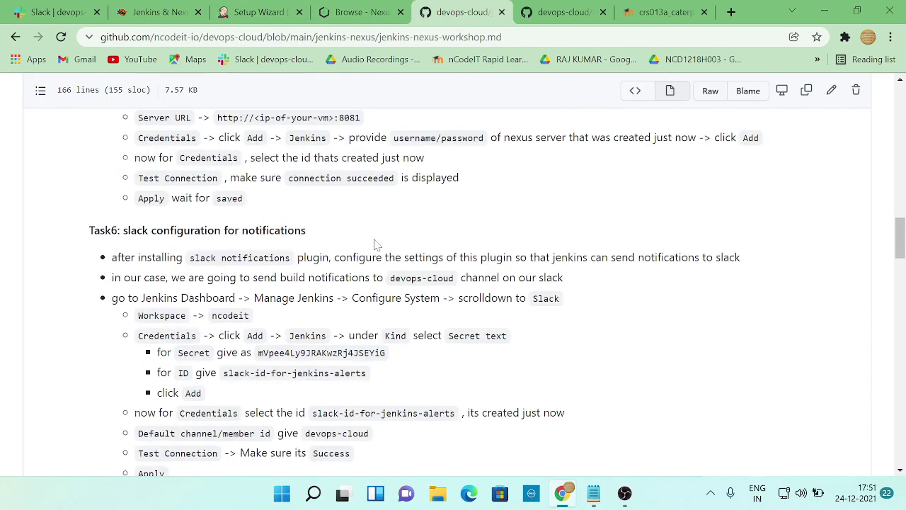
scroll(375, 242, up, 8)
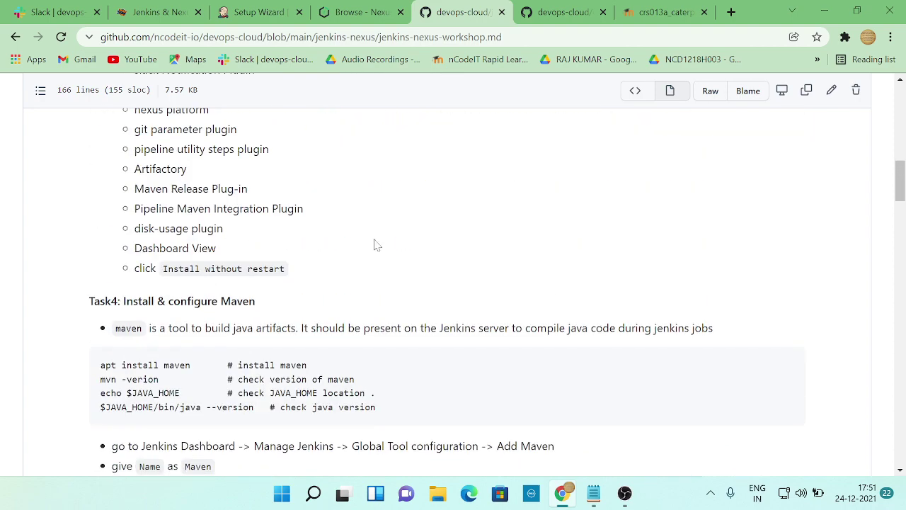
scroll(377, 244, up, 5)
scroll(377, 244, up, 1)
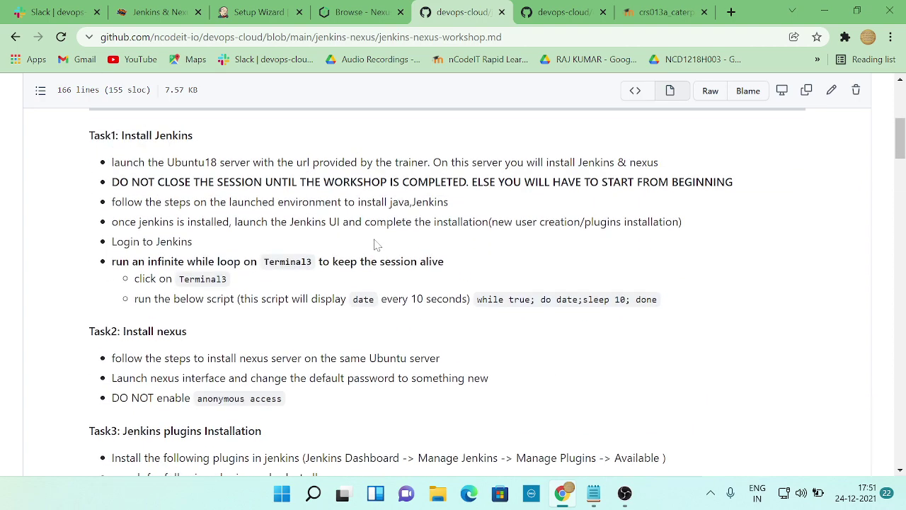
scroll(377, 244, up, 3)
scroll(378, 244, down, 4)
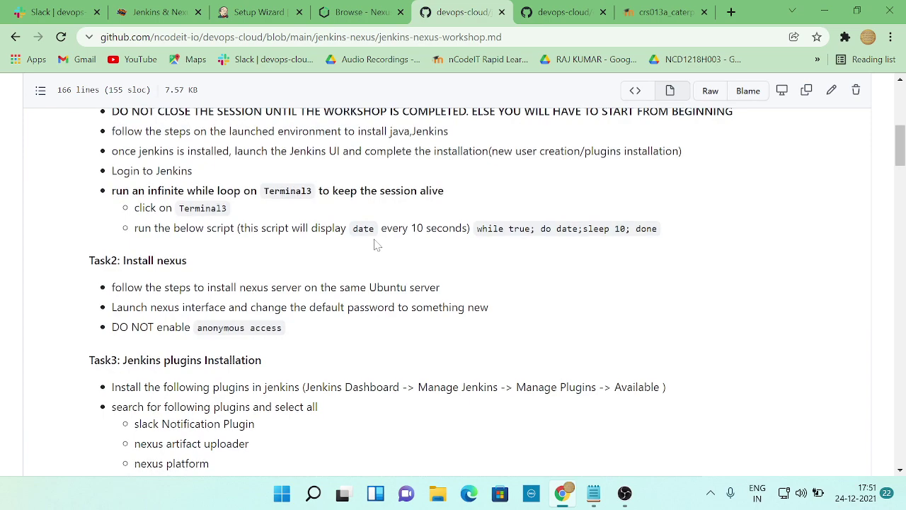
scroll(378, 244, down, 3)
scroll(377, 244, down, 9)
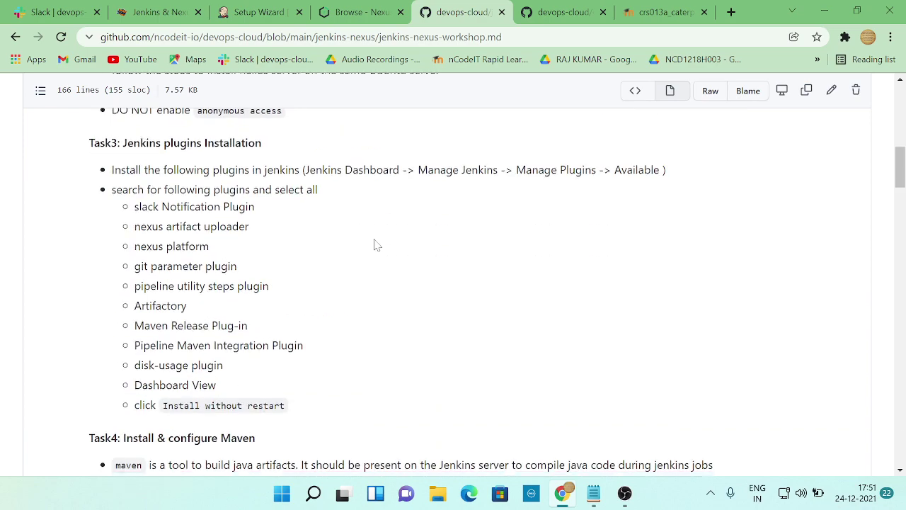
scroll(377, 245, down, 3)
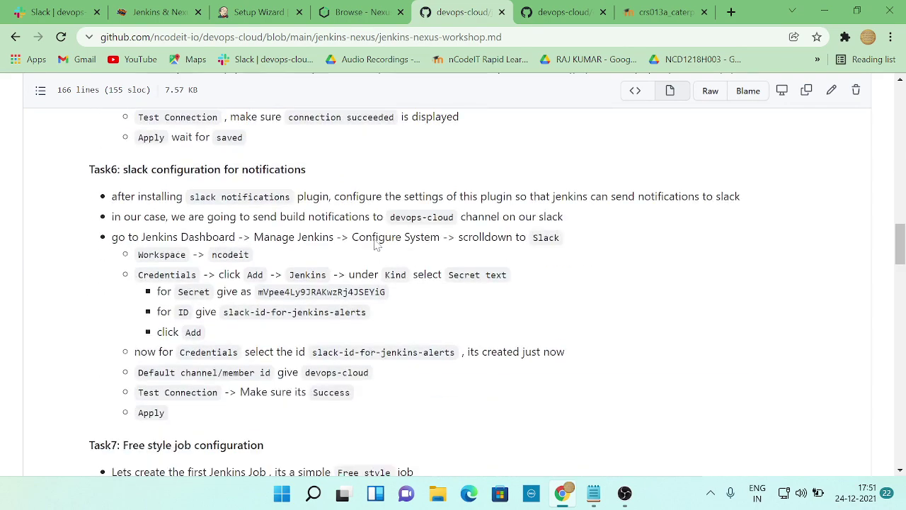
scroll(377, 244, up, 4)
scroll(377, 244, up, 5)
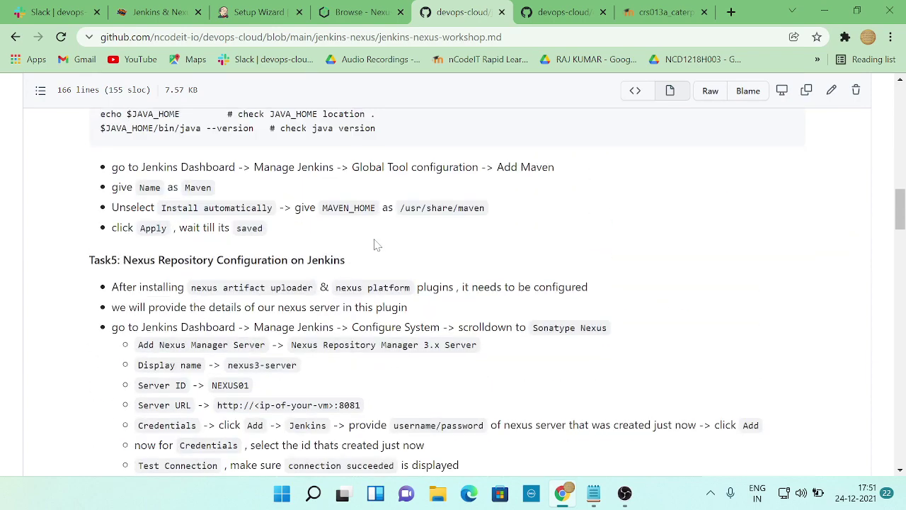
scroll(377, 244, down, 3)
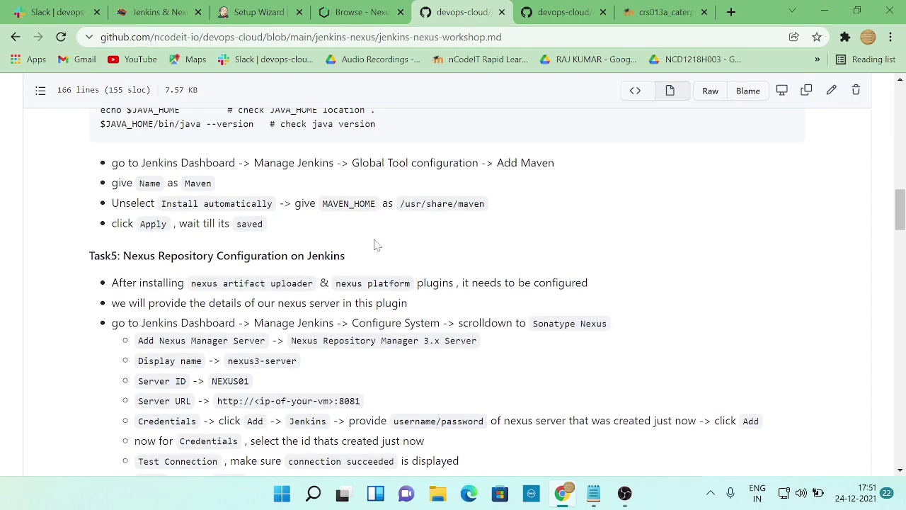
scroll(378, 245, down, 1)
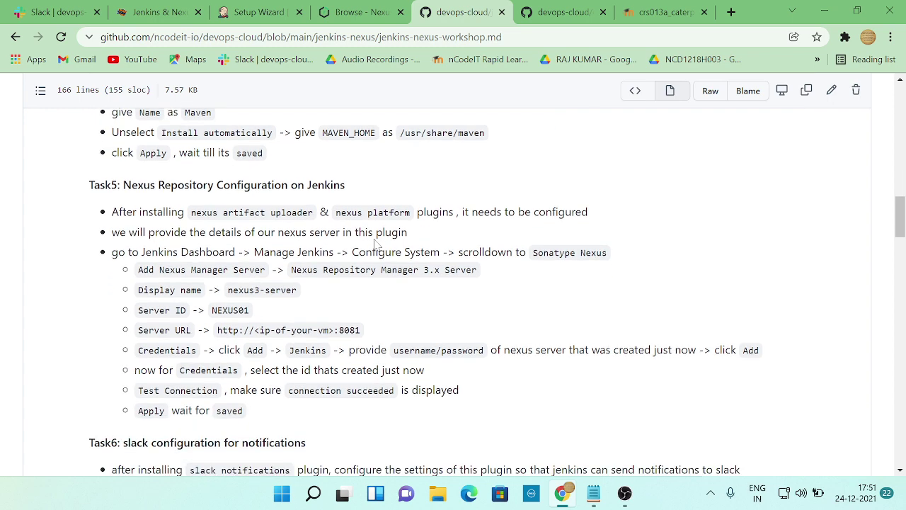
scroll(375, 245, down, 3)
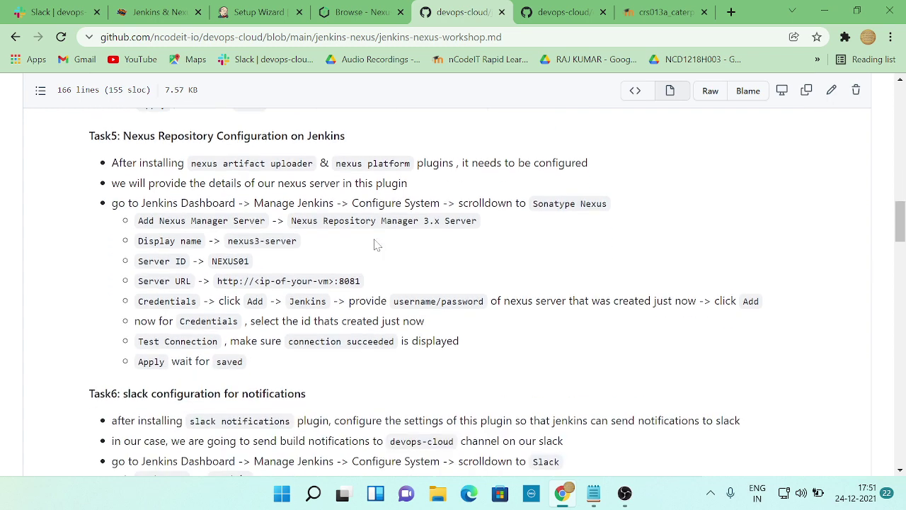
scroll(375, 245, down, 3)
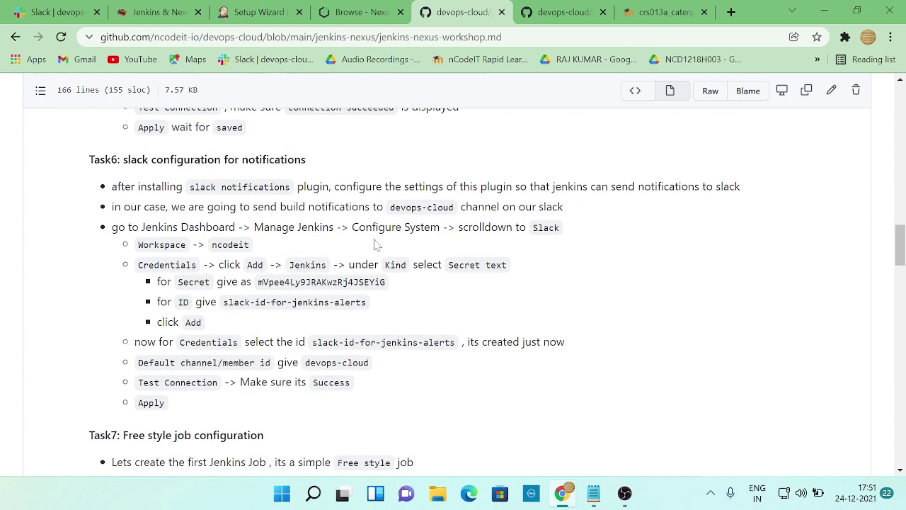
scroll(378, 244, up, 2)
scroll(375, 244, down, 11)
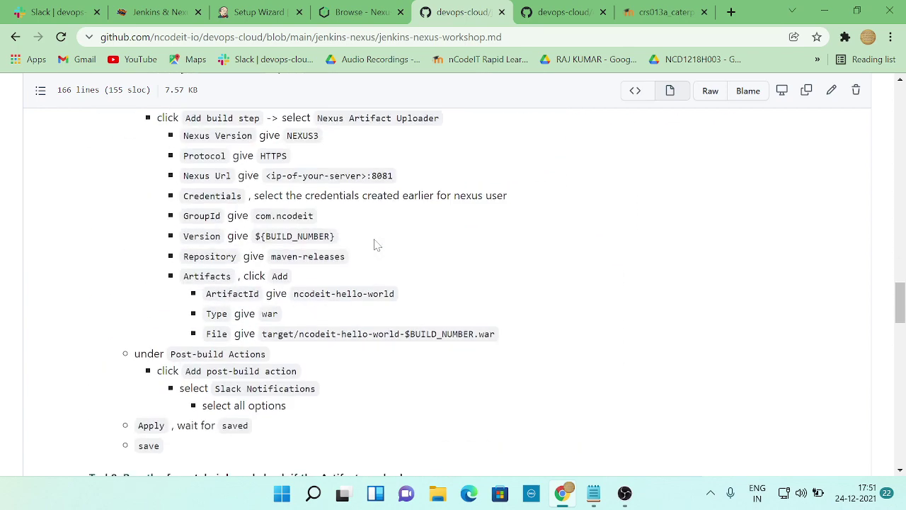
scroll(375, 244, up, 3)
scroll(375, 244, down, 4)
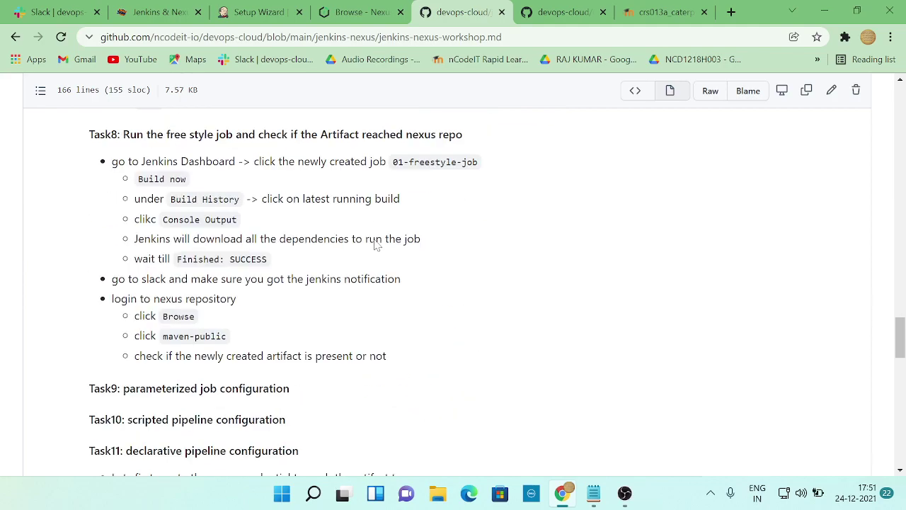
scroll(375, 244, up, 20)
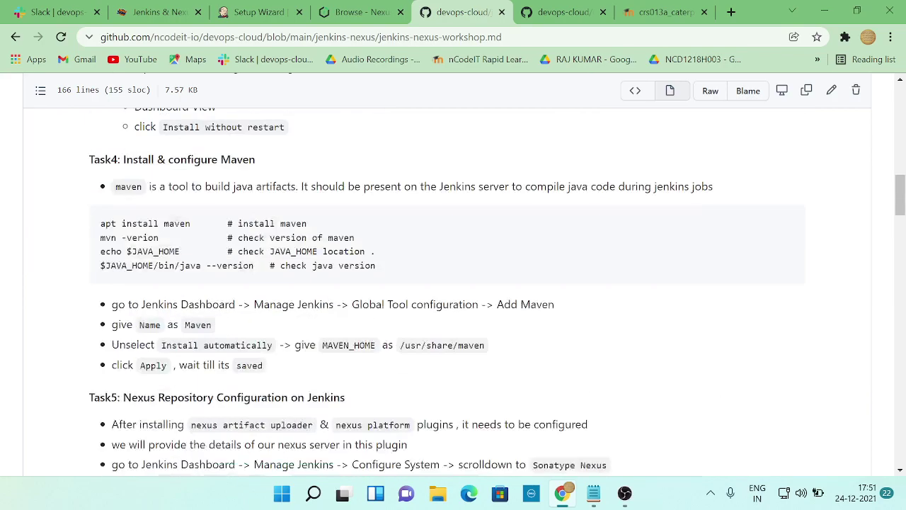
scroll(375, 245, down, 20)
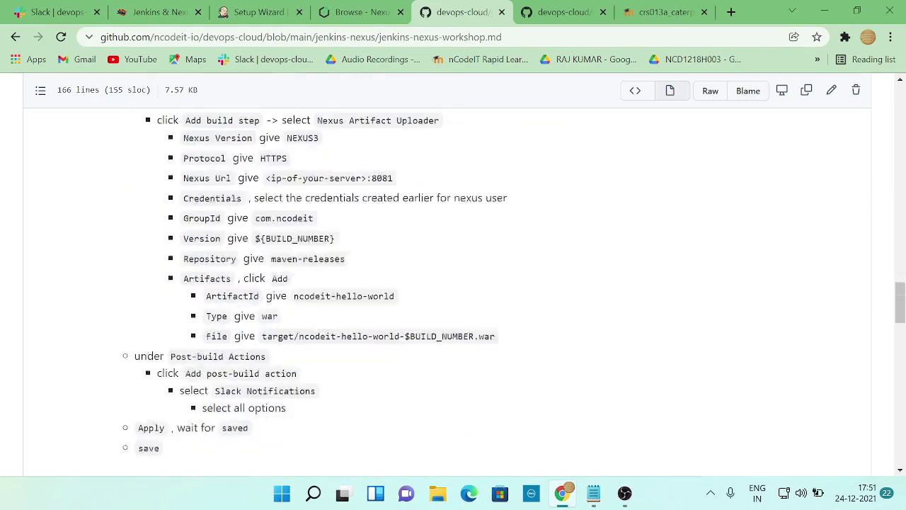
scroll(453, 291, down, 3)
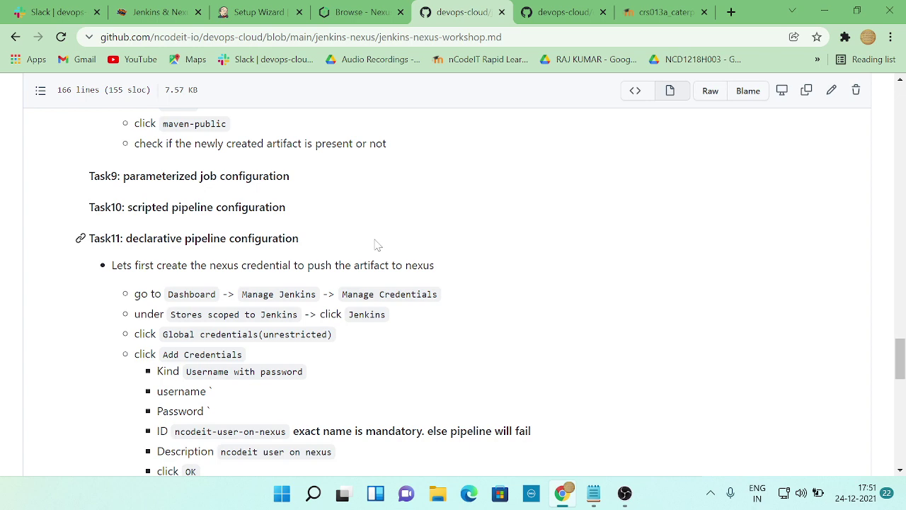
scroll(377, 244, up, 4)
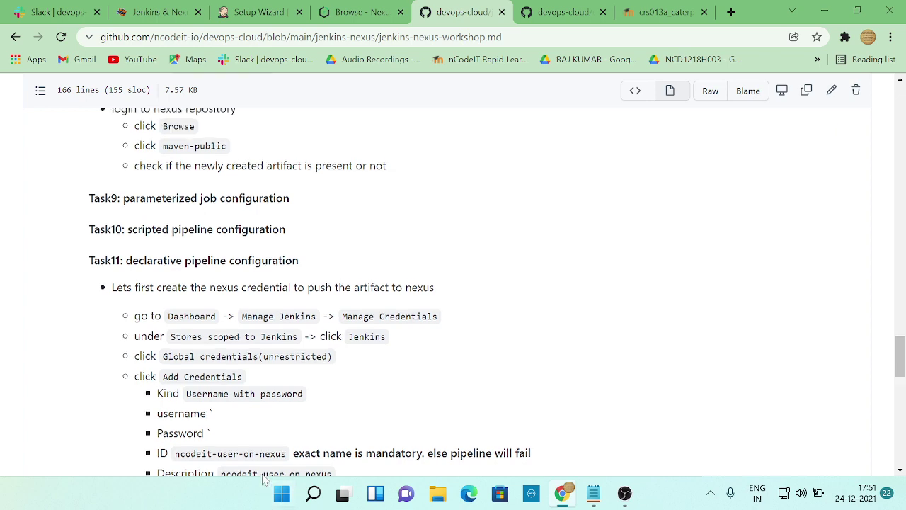
scroll(283, 375, up, 6)
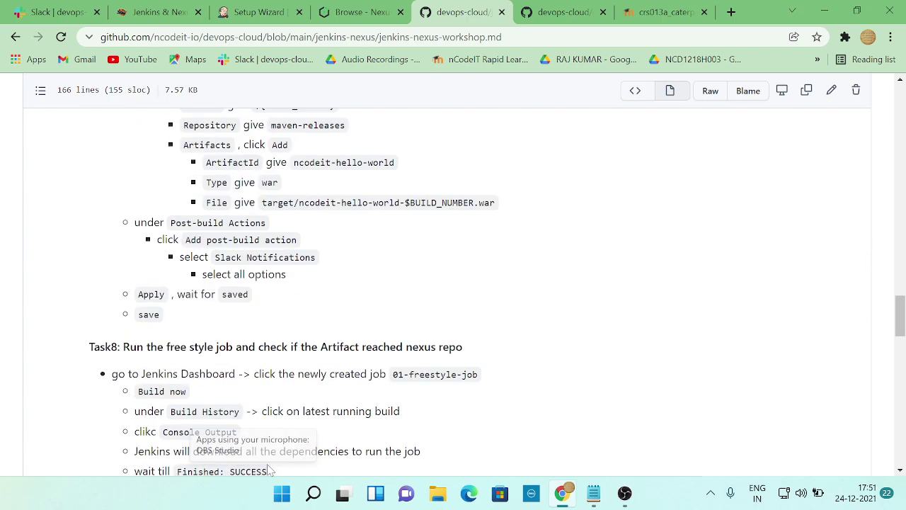
scroll(437, 297, up, 3)
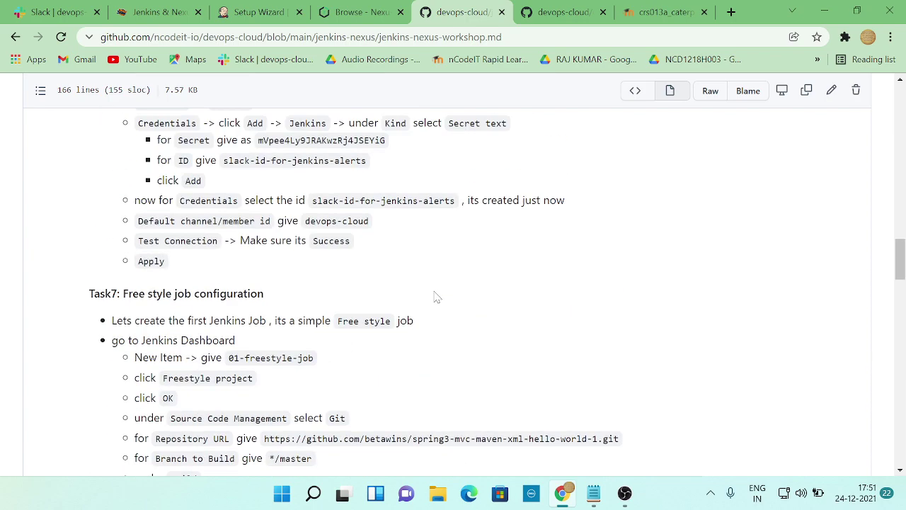
scroll(437, 297, down, 3)
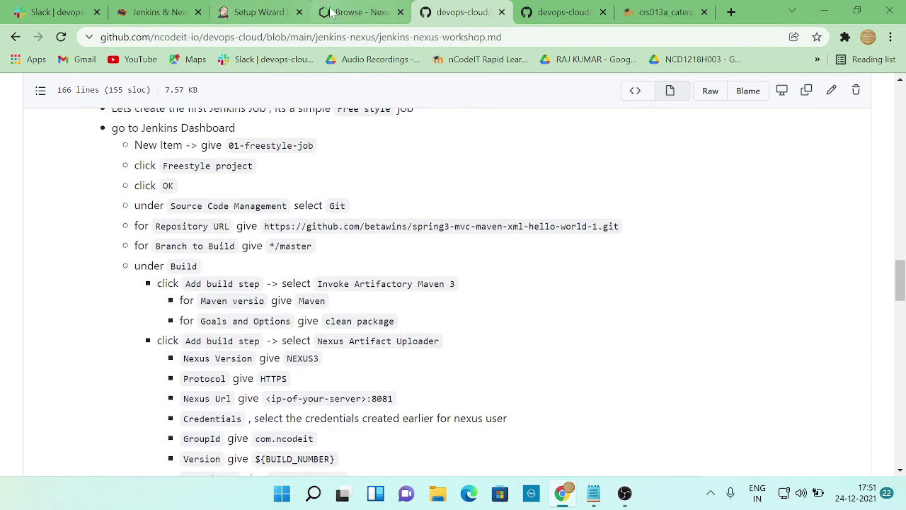
- Check the Nexus search page and Katacoda terminal while Jenkins installs its plugins
click(358, 12)
click(259, 12)
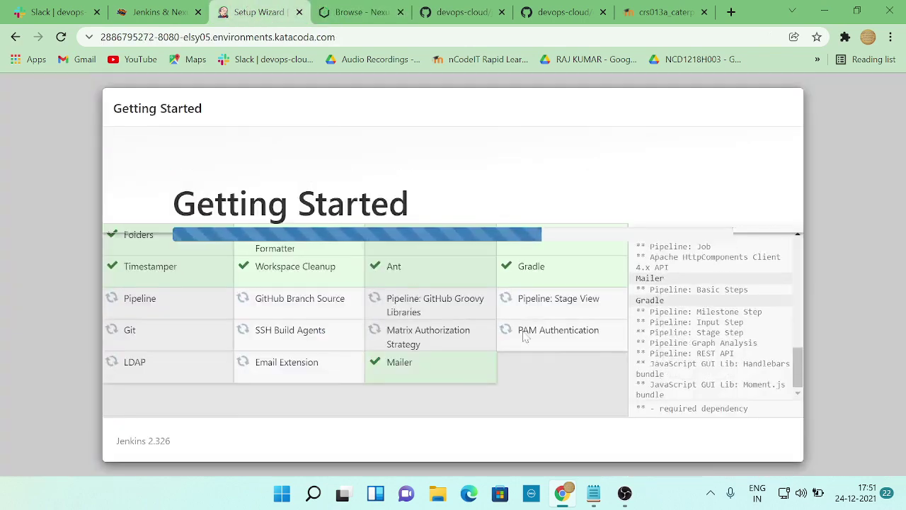
click(357, 12)
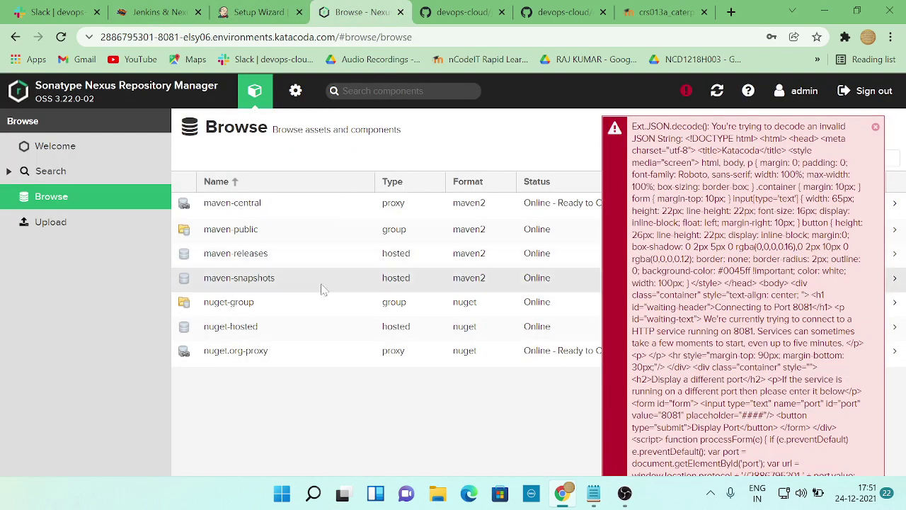
click(92, 173)
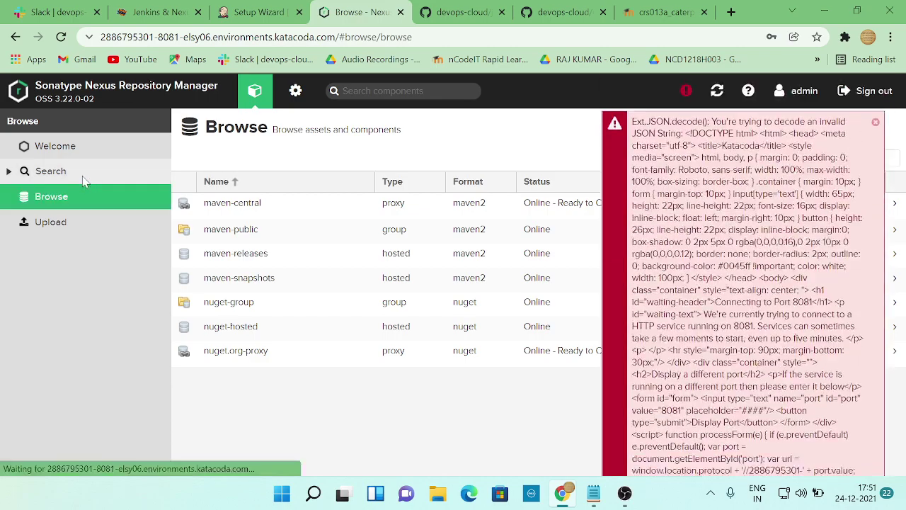
click(97, 149)
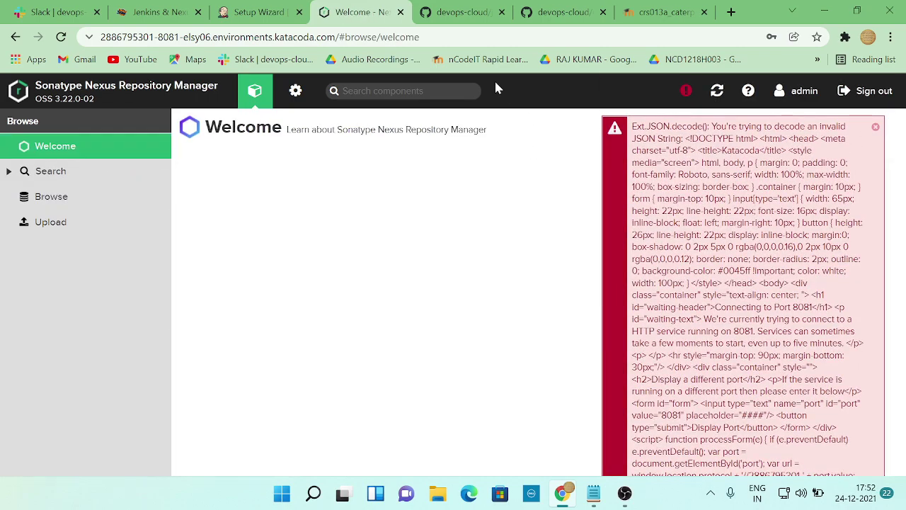
click(249, 15)
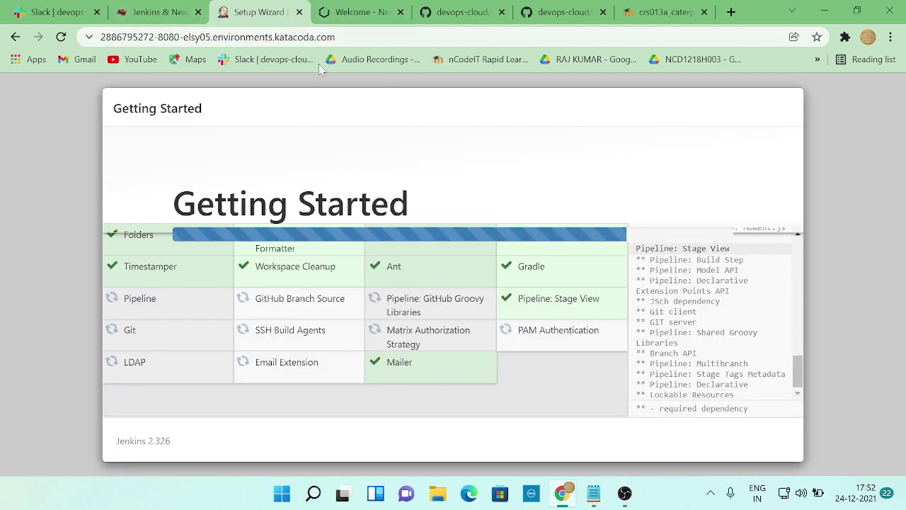
click(160, 14)
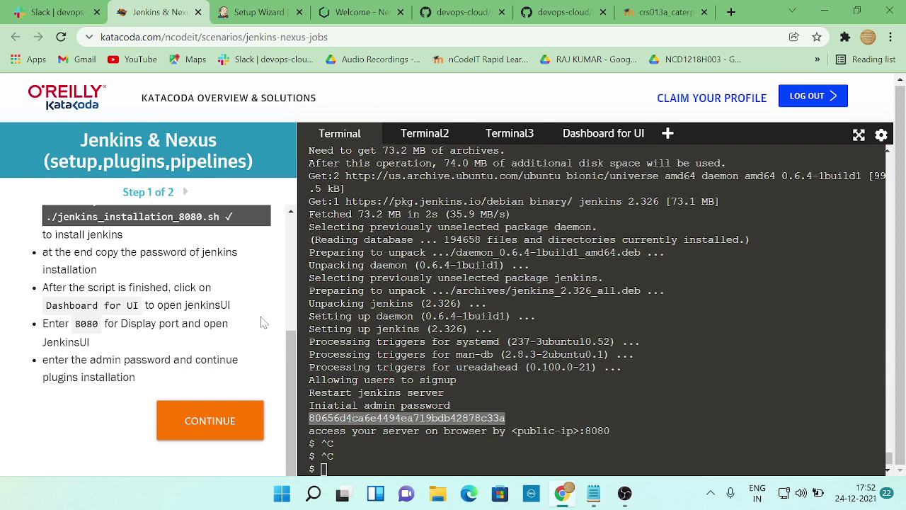
click(255, 13)
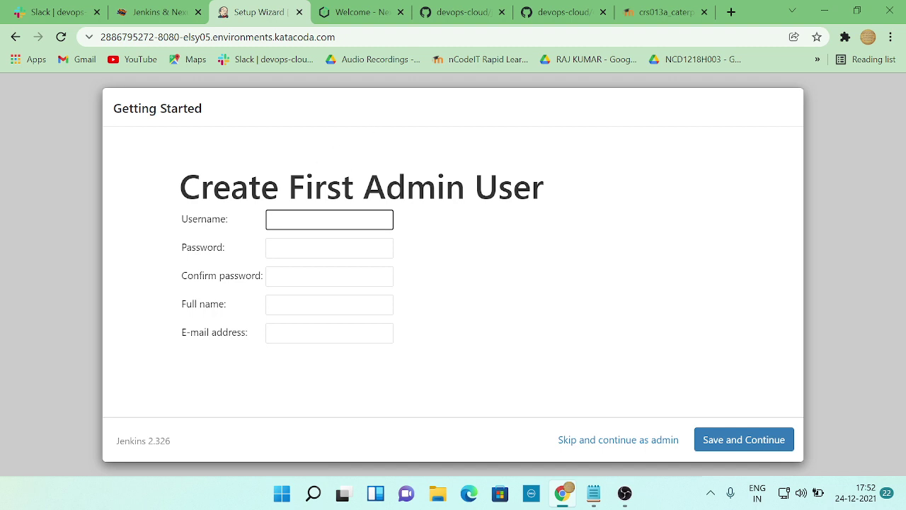
- Enter the admin username, password, confirmation, full name and e-mail, then save and continue
key(Down)
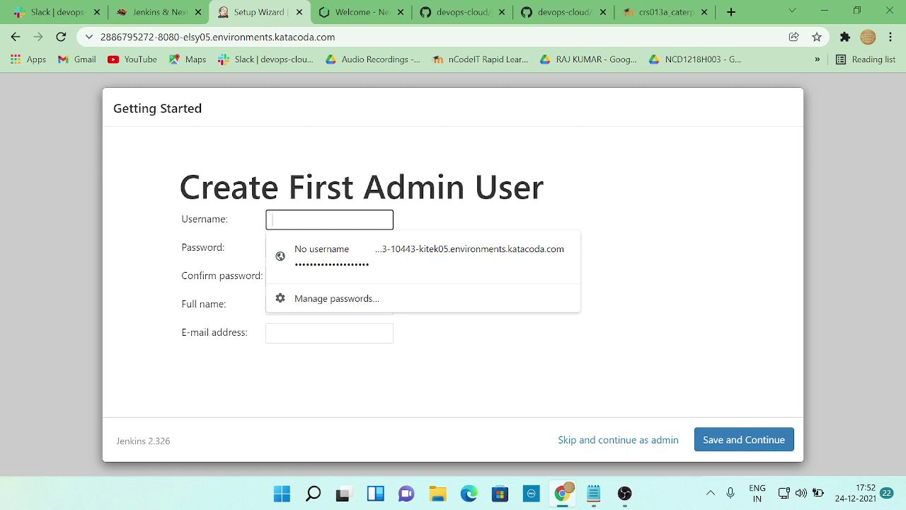
text(ncodeit)
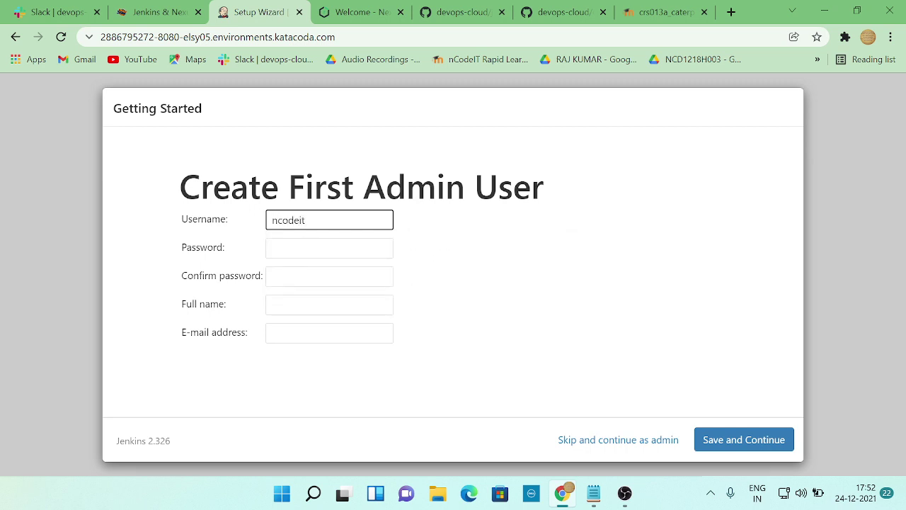
click(329, 248)
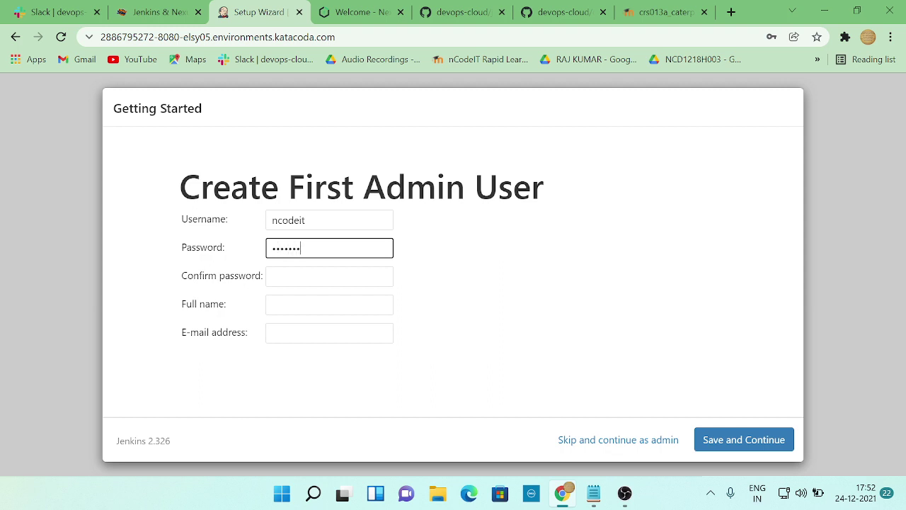
click(329, 276)
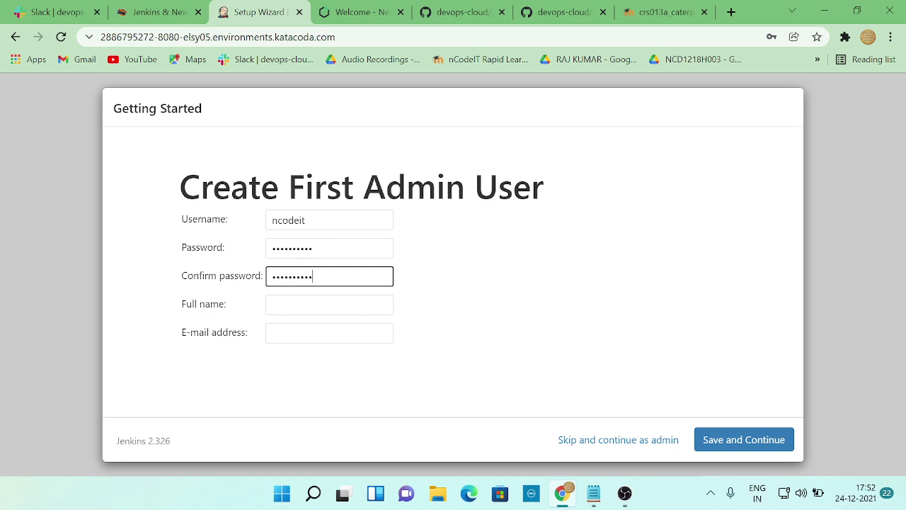
click(329, 305)
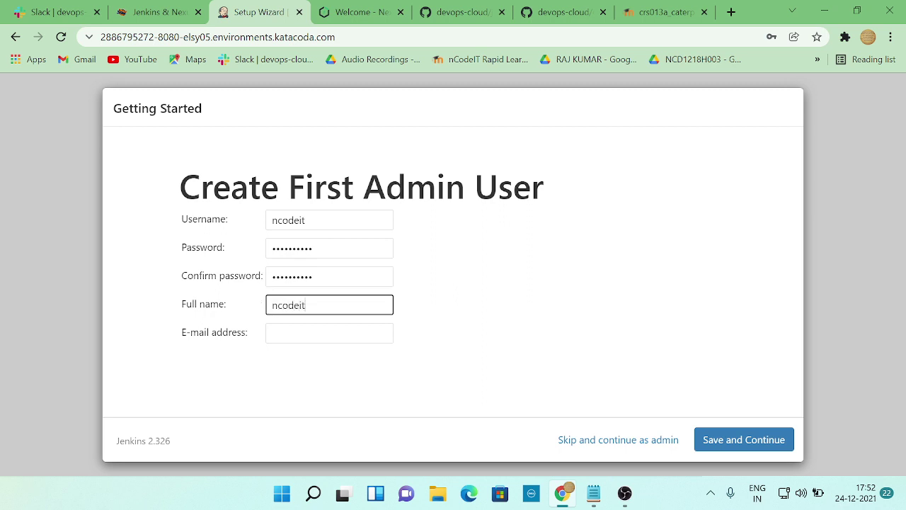
click(329, 333)
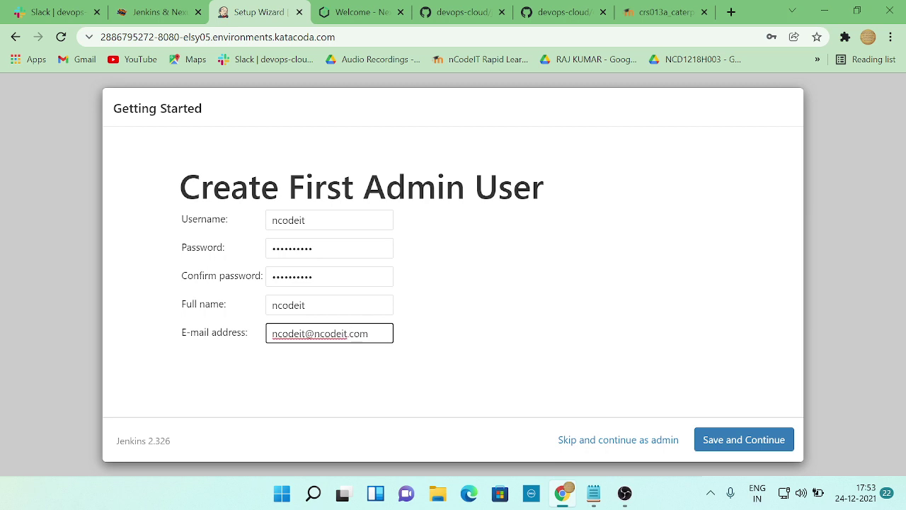
click(724, 432)
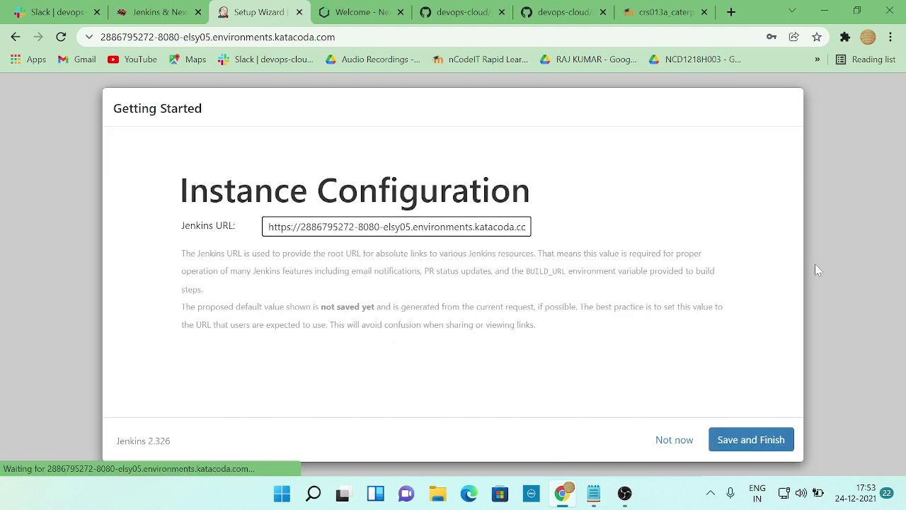
- Accept the suggested Katacoda Jenkins URL, finish setup and start using Jenkins
click(750, 439)
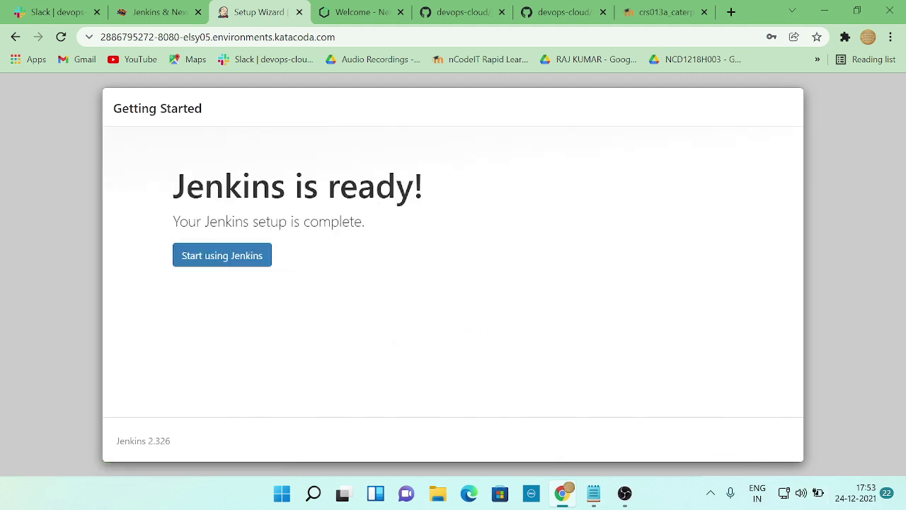
click(212, 256)
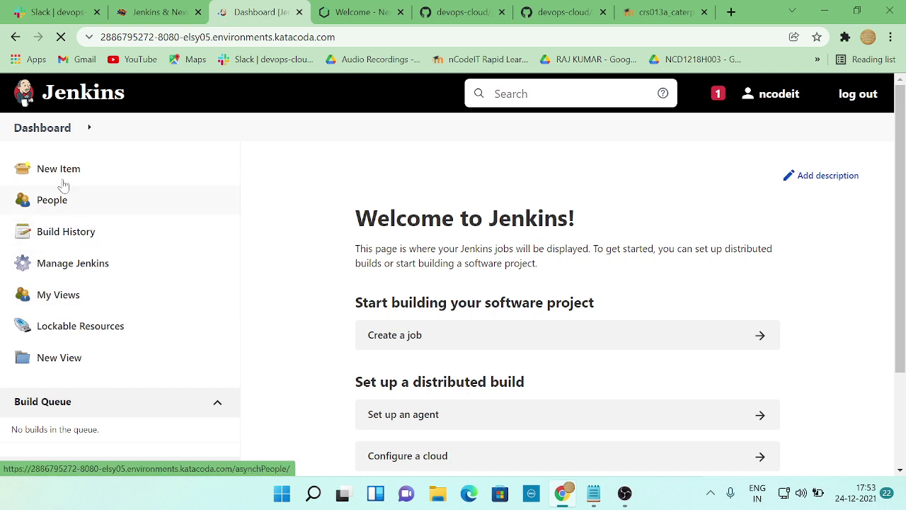
- Try a new item with the autocompleted name 'check', then return to the Dashboard
click(65, 170)
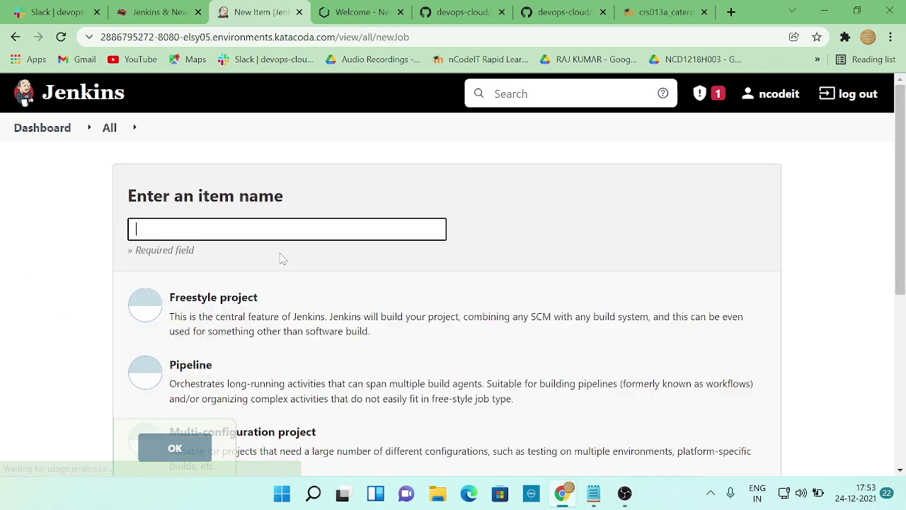
scroll(282, 259, down, 3)
scroll(281, 259, up, 3)
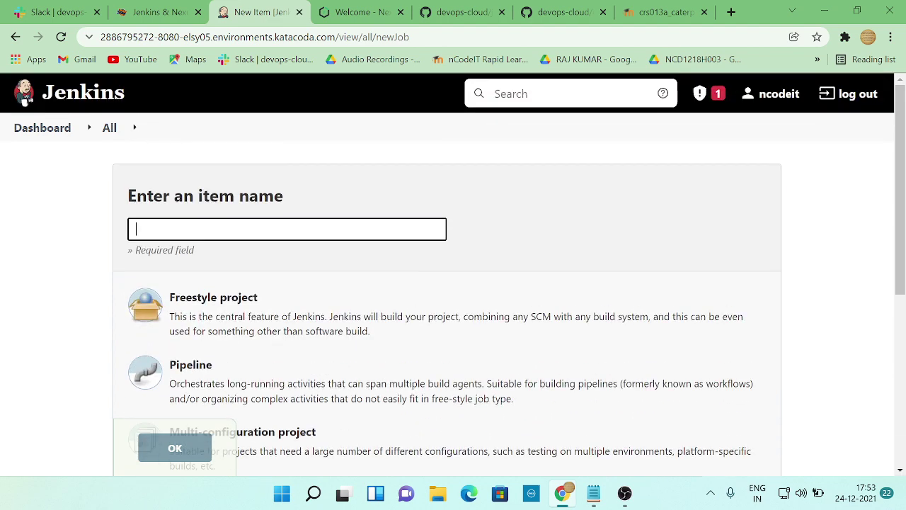
key(Down)
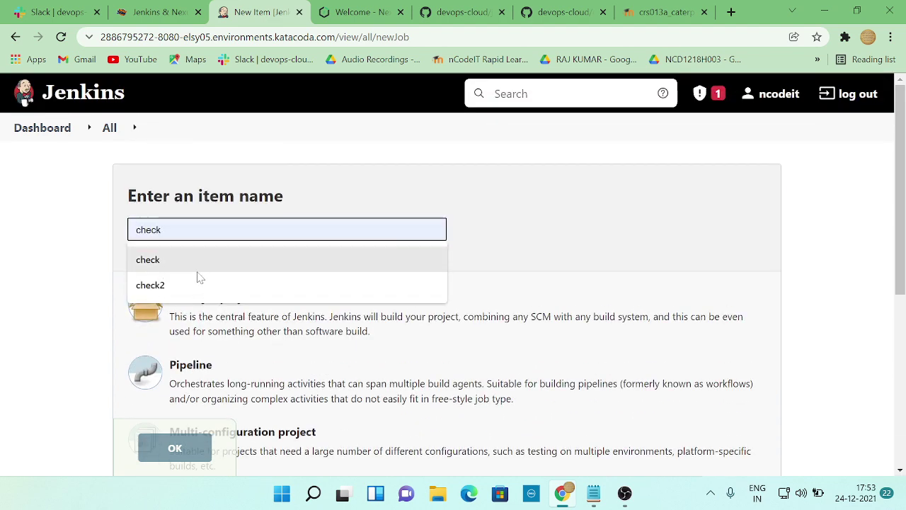
click(174, 262)
scroll(263, 265, down, 3)
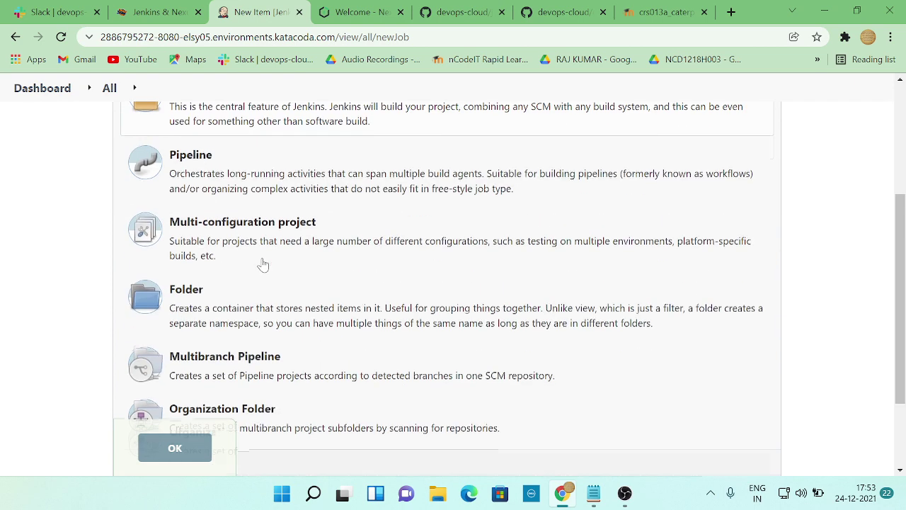
scroll(262, 264, up, 3)
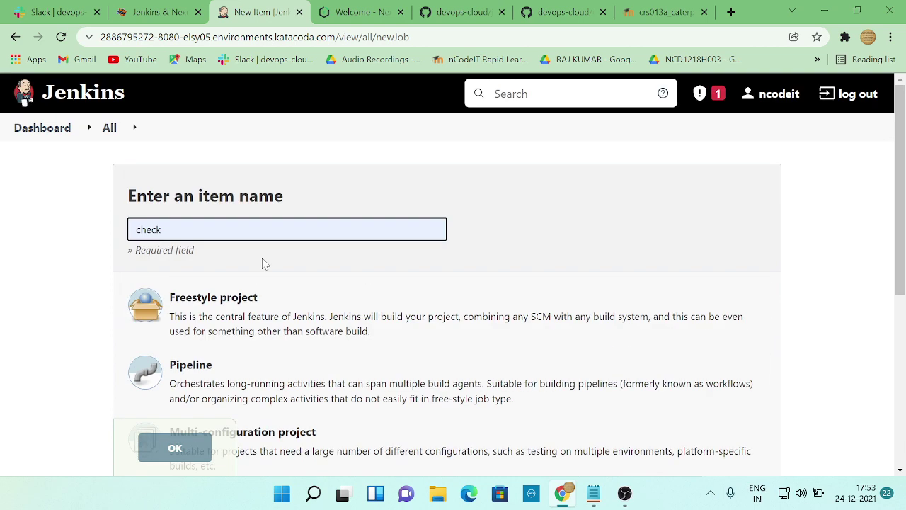
click(41, 129)
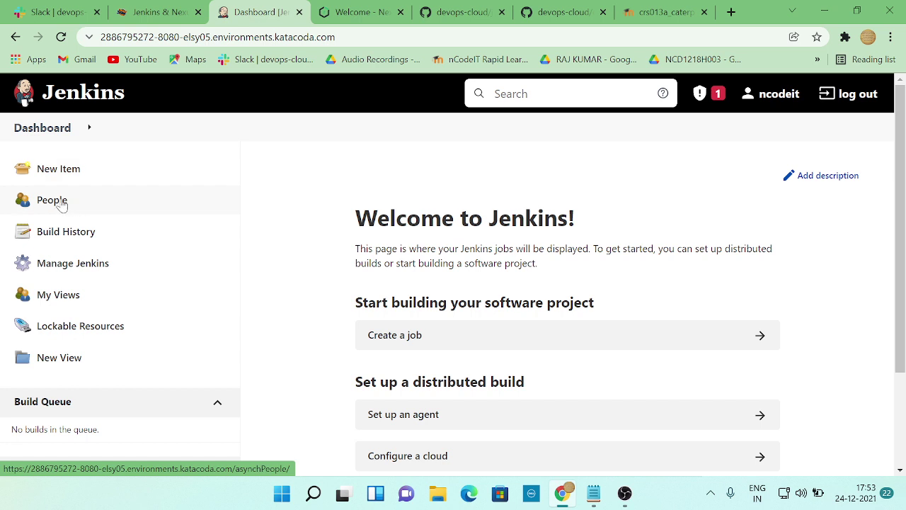
- Open New Item from the My Views All view, leaving the name blank
scroll(63, 202, down, 3)
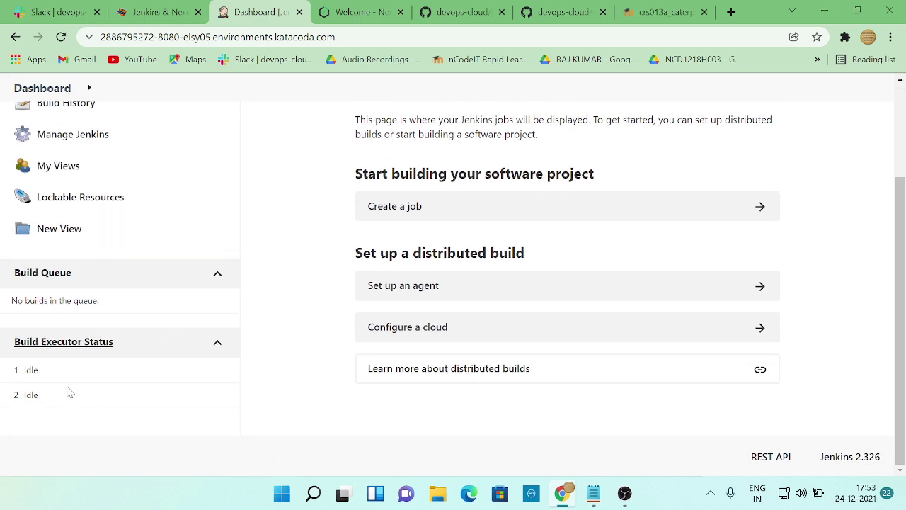
scroll(66, 330, up, 1)
click(49, 235)
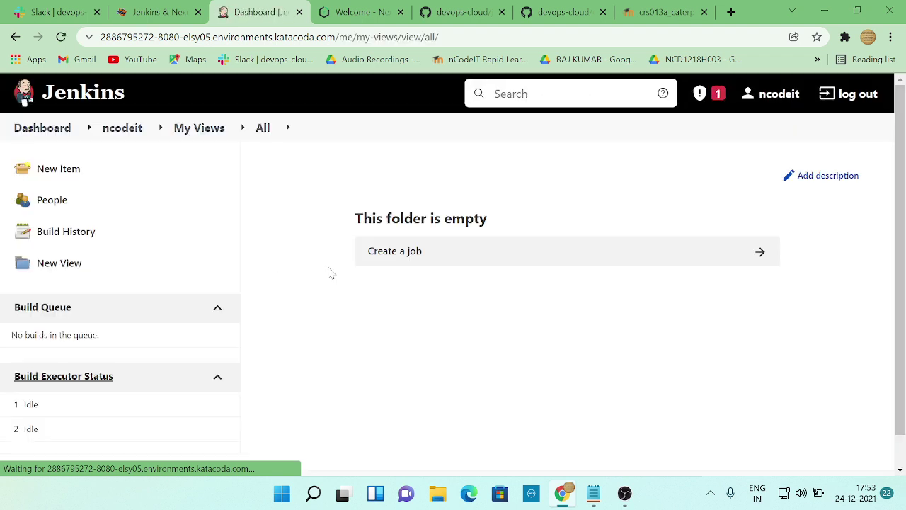
scroll(372, 284, down, 1)
scroll(467, 260, up, 1)
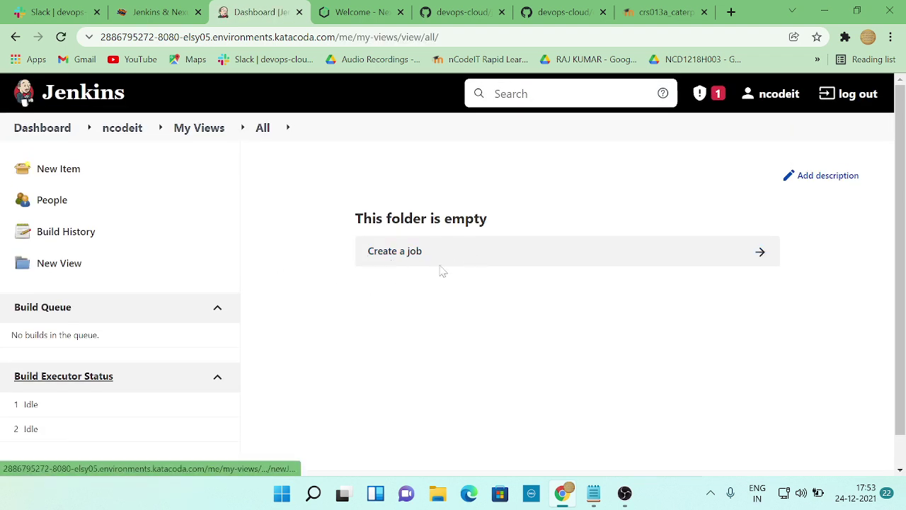
click(66, 168)
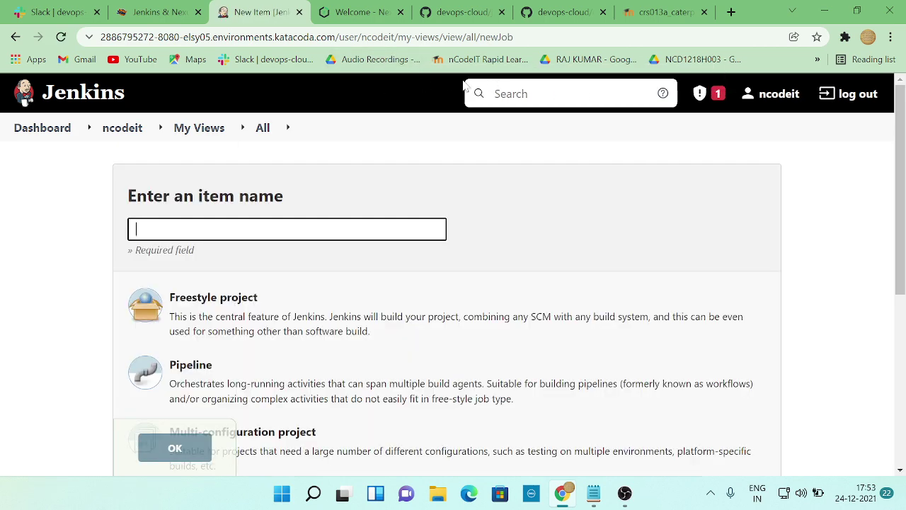
click(361, 12)
click(258, 12)
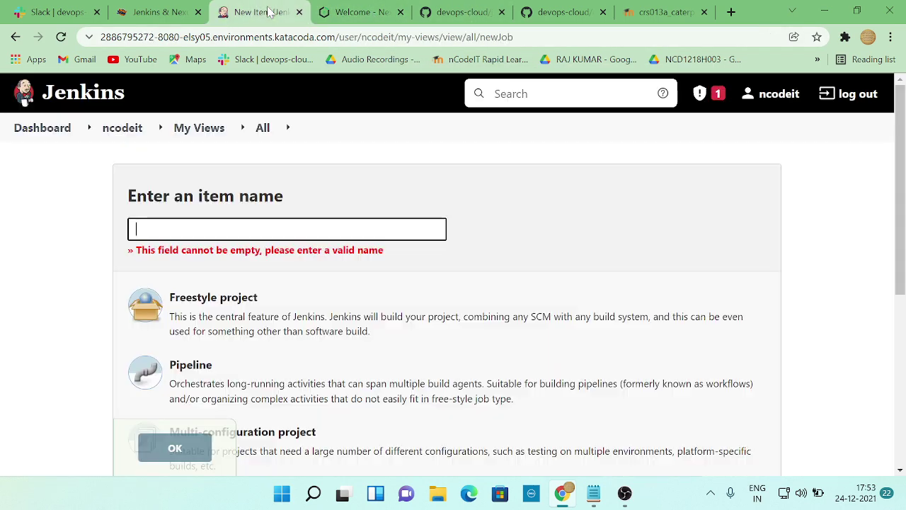
click(474, 12)
- Go from the Jenkins new item page back to the dashboard and open Manage Jenkins
scroll(390, 324, up, 3)
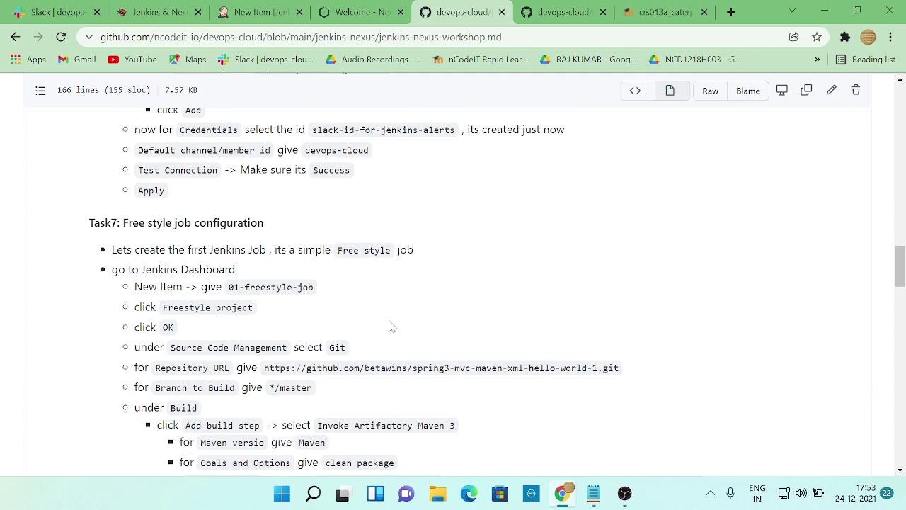
scroll(391, 325, down, 1)
scroll(390, 325, up, 15)
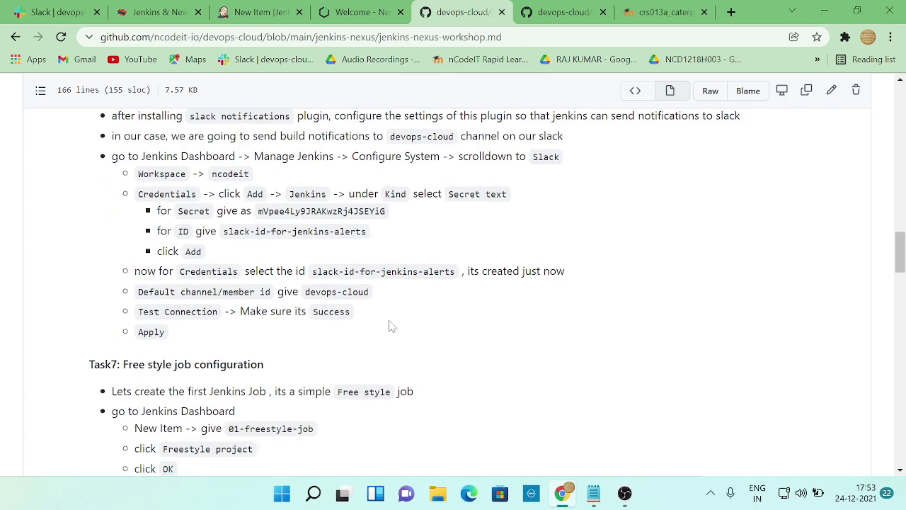
scroll(390, 325, up, 5)
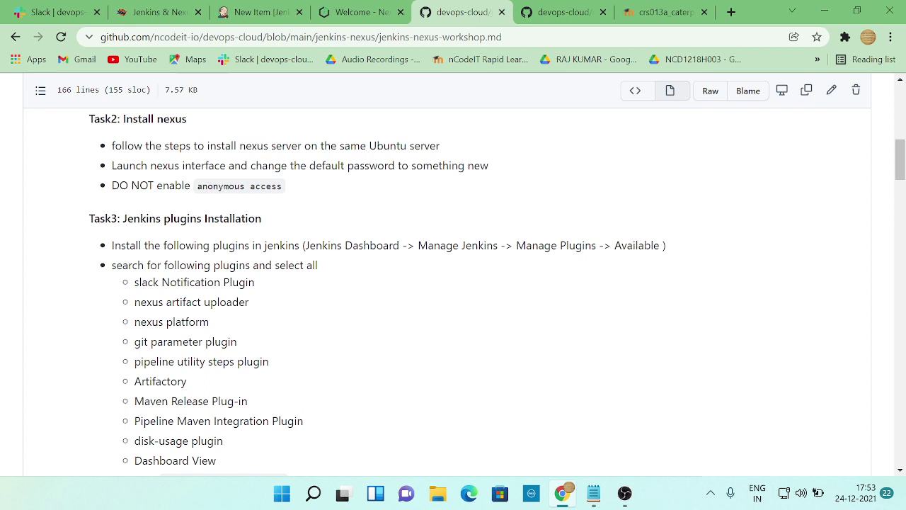
click(248, 12)
click(44, 128)
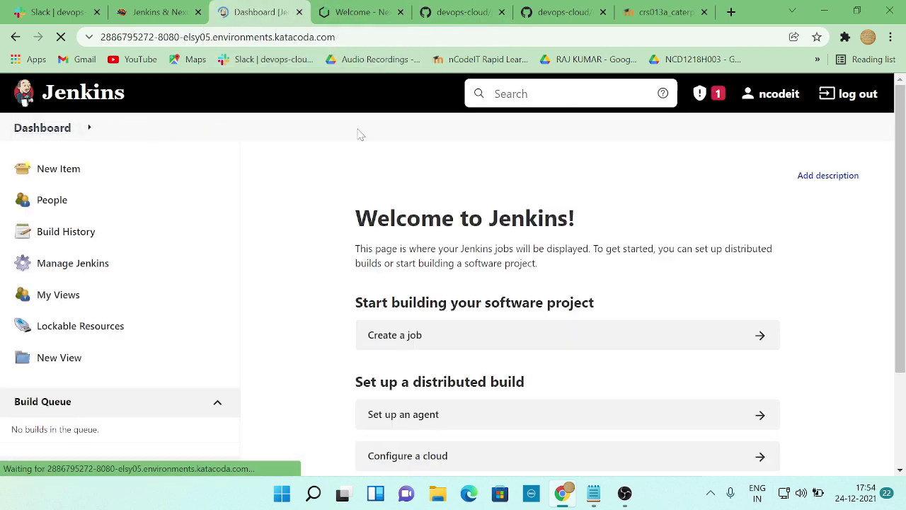
click(458, 12)
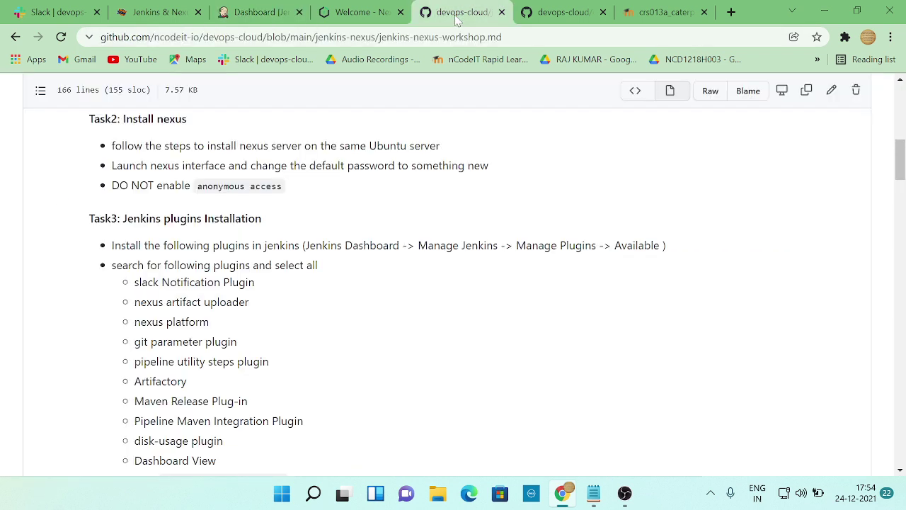
click(252, 14)
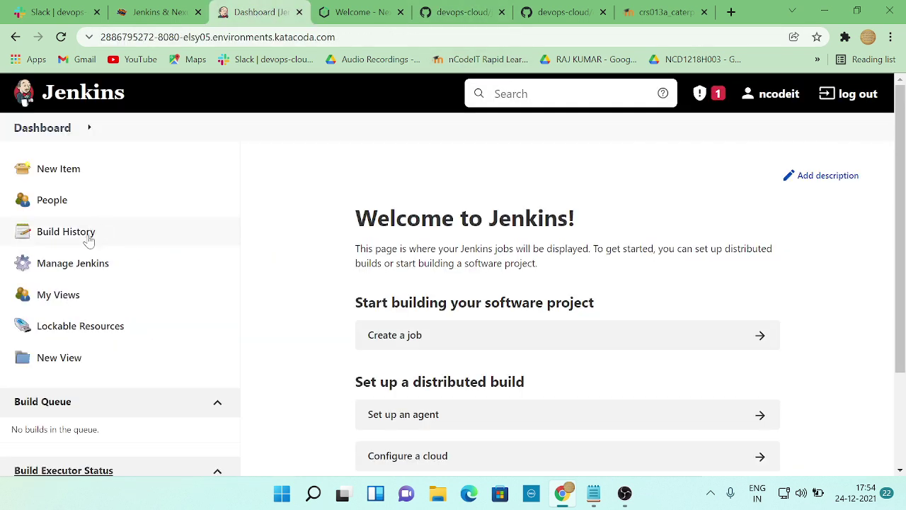
click(94, 273)
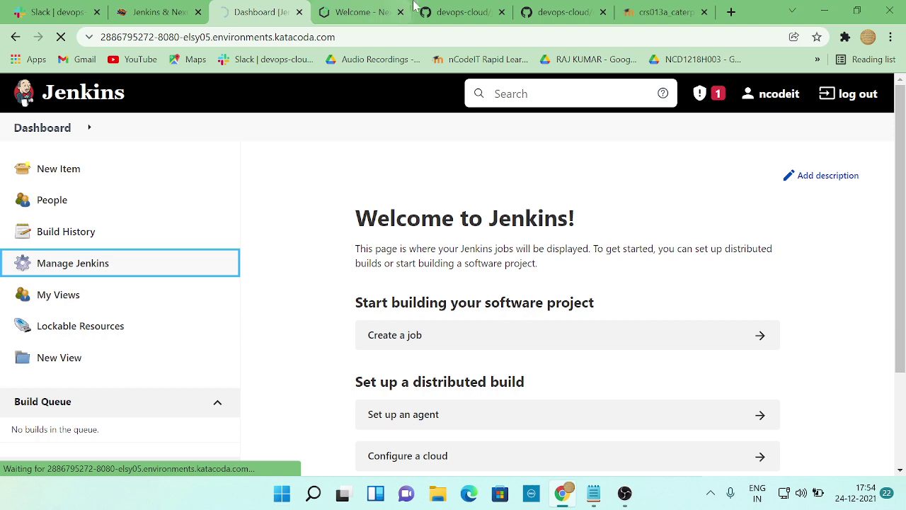
- Read Task3's plugin list in the GitHub workshop, then return to the Katacoda terminal
click(448, 19)
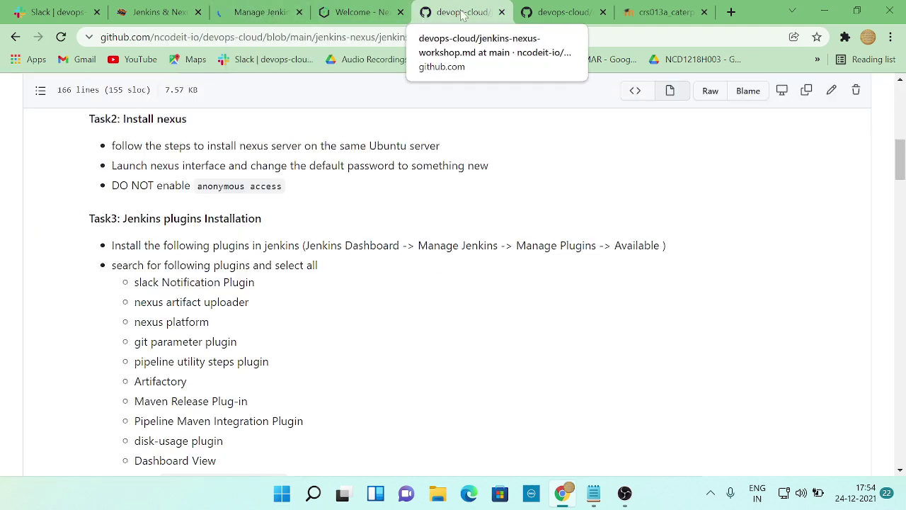
key(ctrl+w)
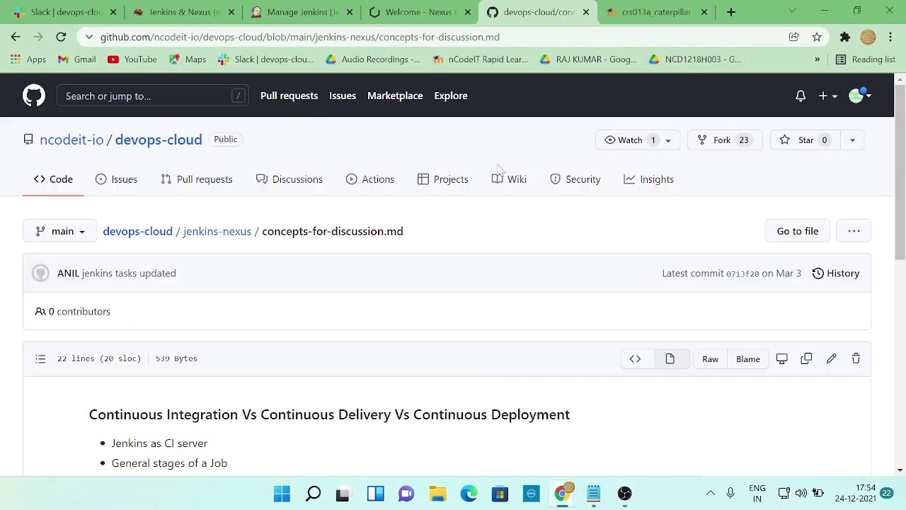
scroll(366, 363, down, 2)
scroll(366, 363, down, 2)
scroll(366, 363, up, 5)
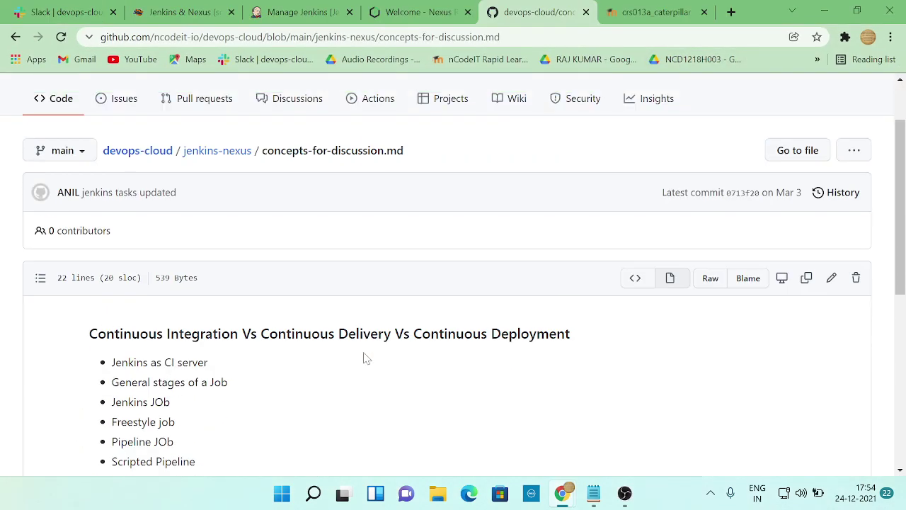
key(alt+Tab)
key(alt+Tab)
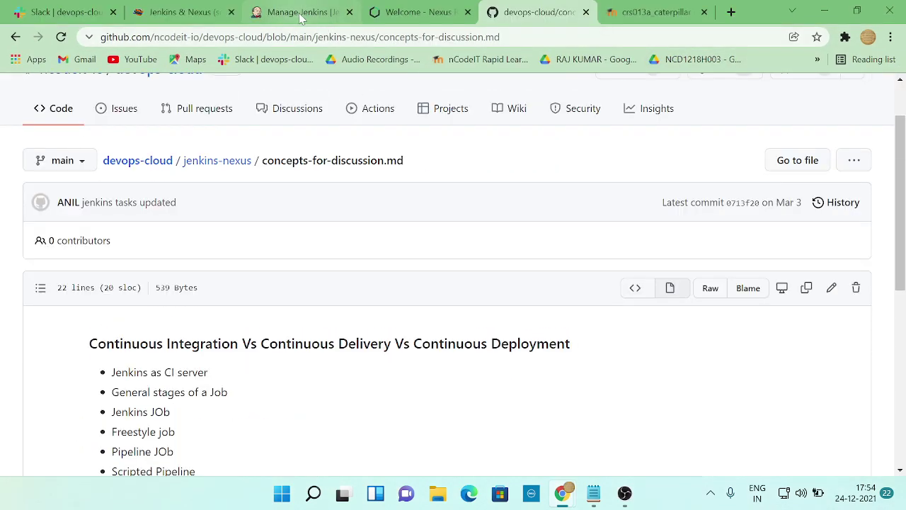
click(300, 13)
scroll(429, 349, down, 2)
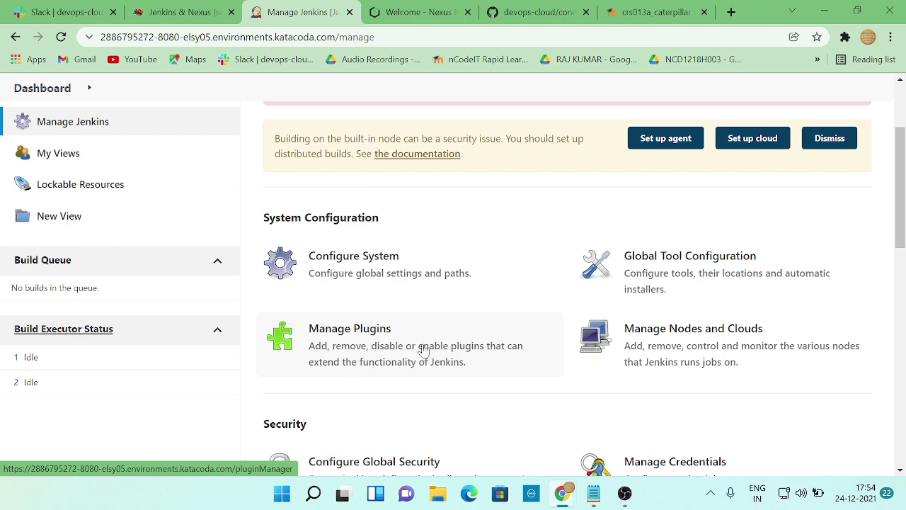
click(163, 13)
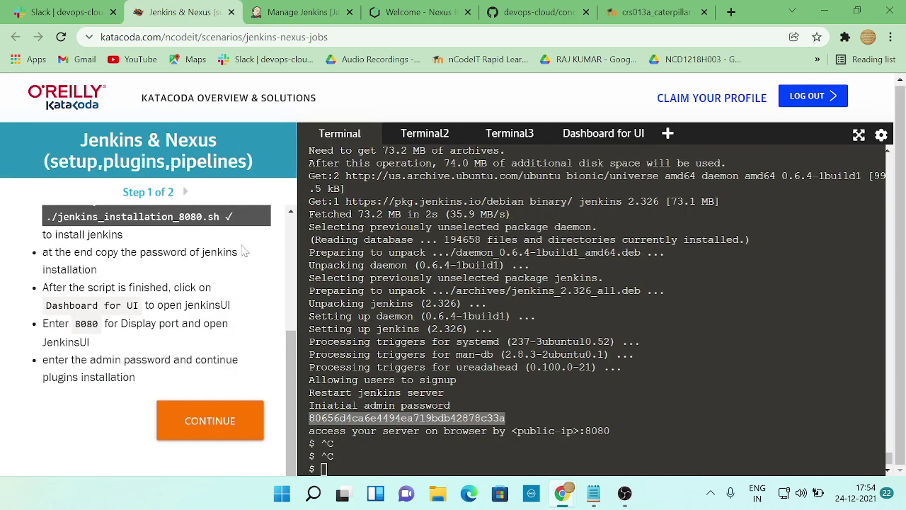
- Advance to Step 2 and run the nexus_installation_8081.sh command in the terminal
click(185, 194)
scroll(233, 304, down, 1)
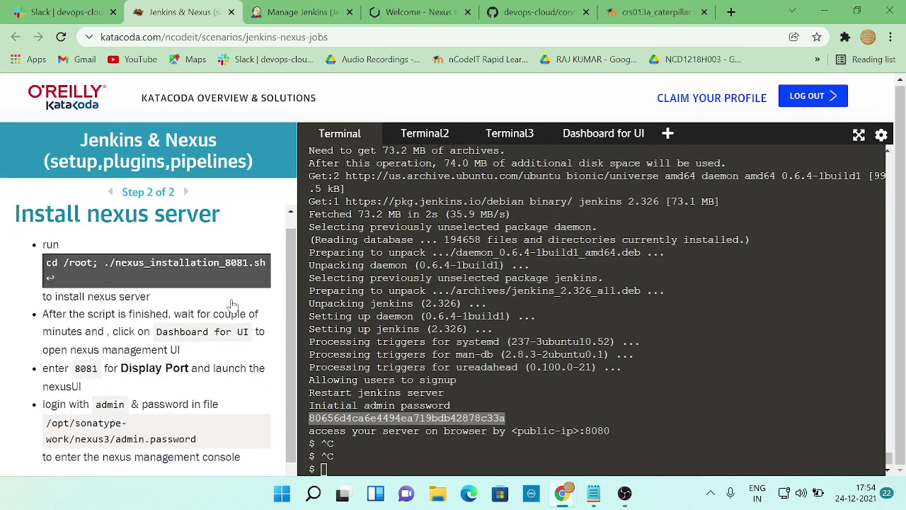
click(52, 210)
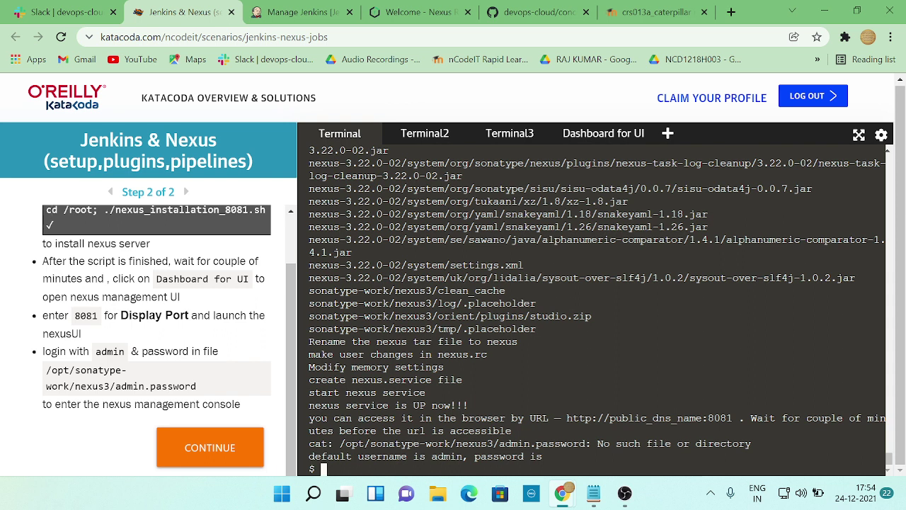
- Print the Nexus admin password with cat on the pasted admin.password path, then go back to Jenkins
text(cat)
drag(339, 444, 587, 444)
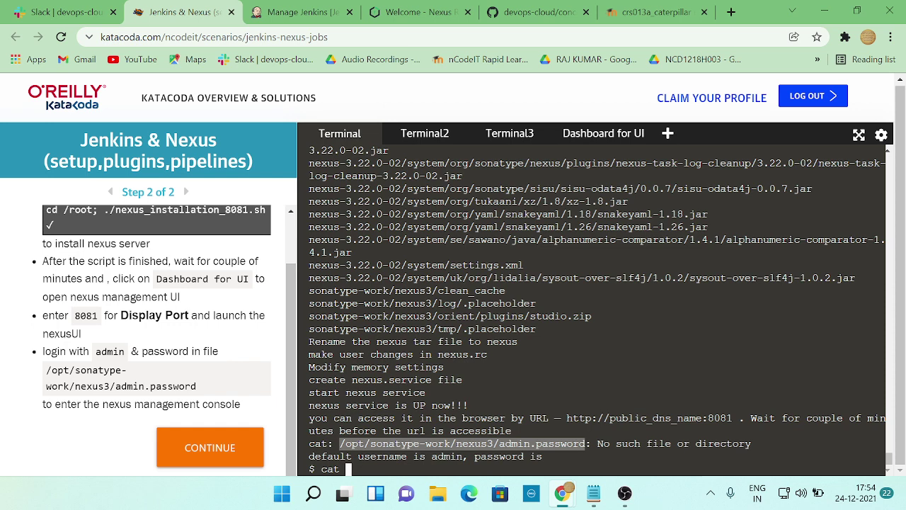
right_click(578, 456)
click(375, 260)
right_click(360, 216)
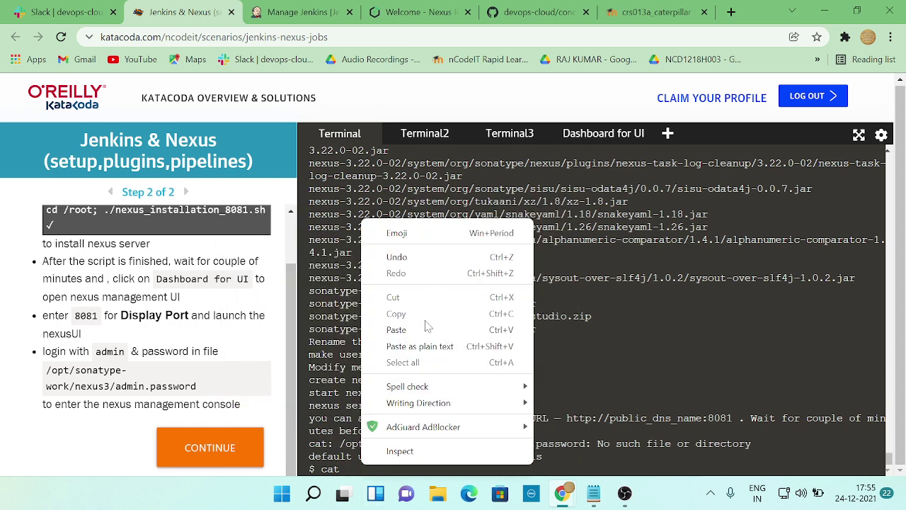
click(397, 330)
key(Return)
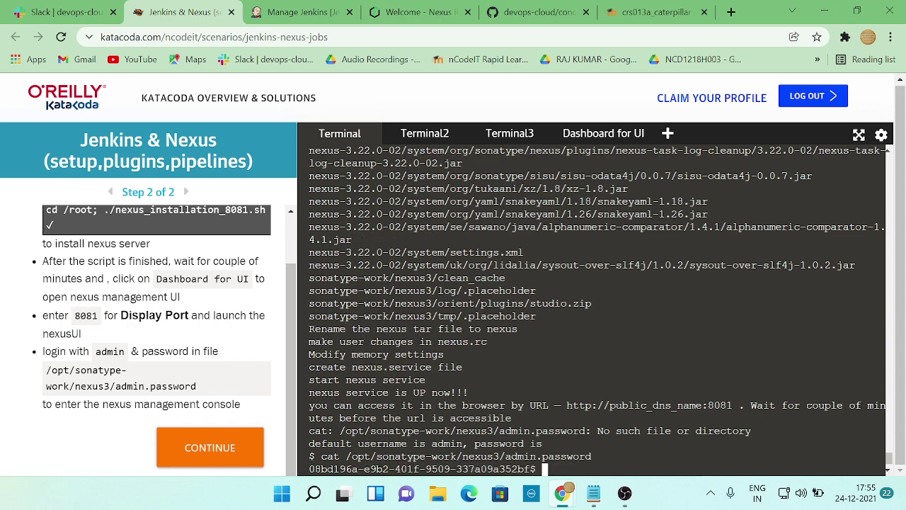
click(311, 14)
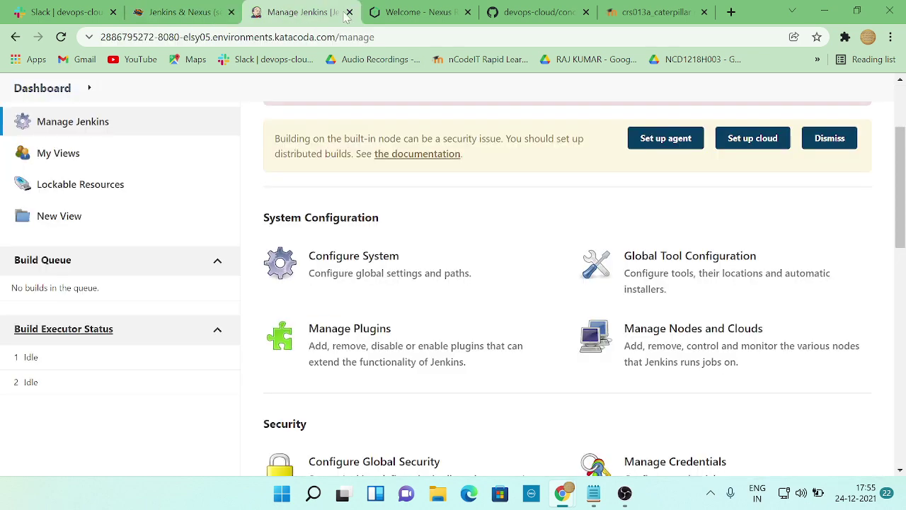
- Check the Nexus Repository Manager page and the GitHub concepts-for-discussion notes
click(414, 13)
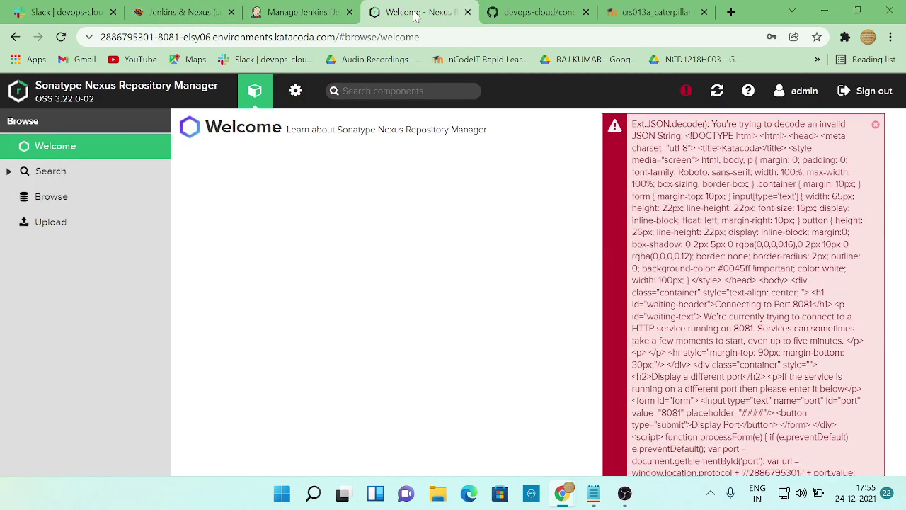
click(278, 12)
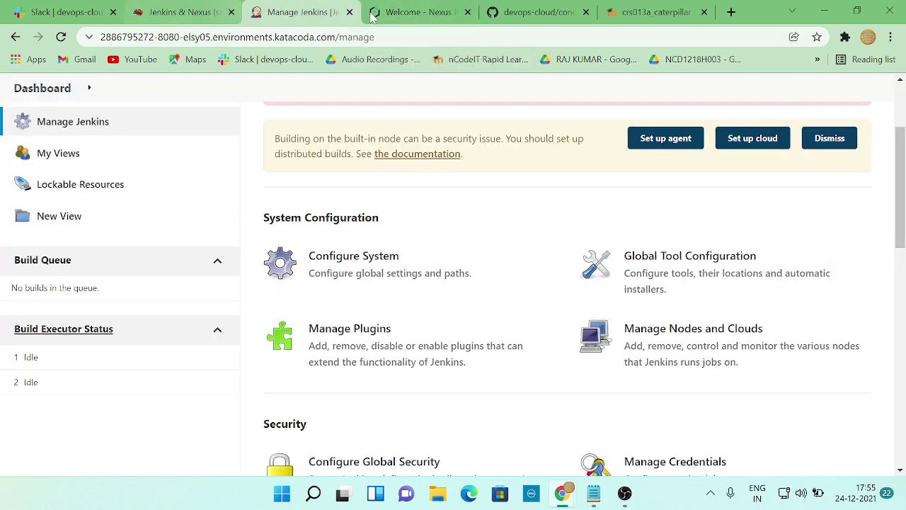
click(531, 14)
scroll(388, 268, down, 1)
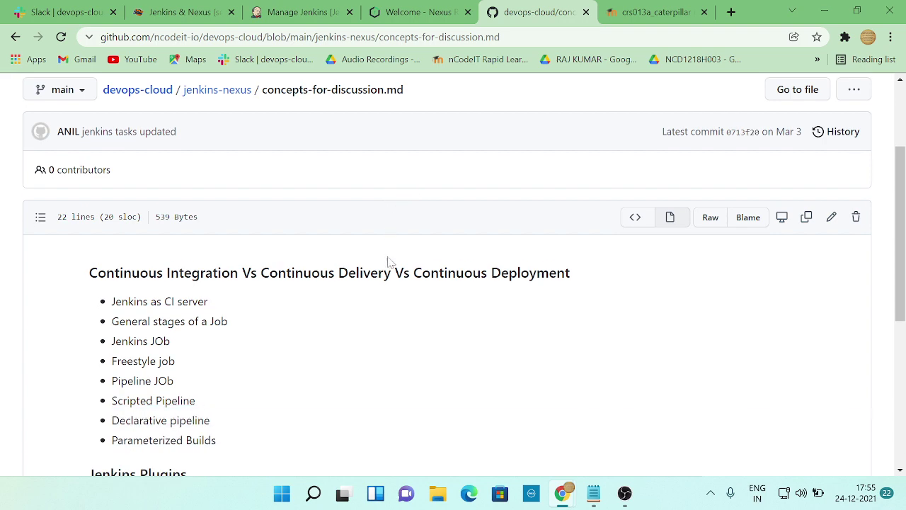
- Compare the workshop's Task3 plugin list against the Manage Jenkins page
click(283, 12)
key(alt+Tab)
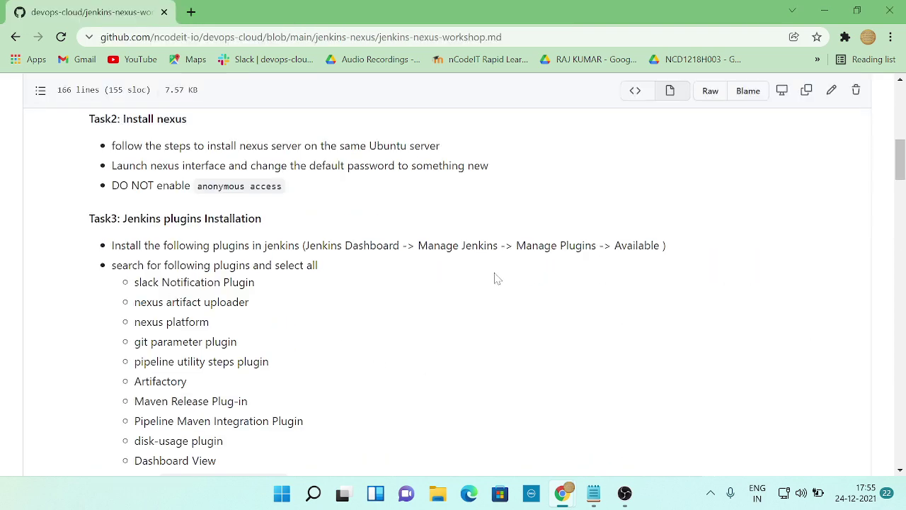
key(alt+Tab)
scroll(358, 313, up, 3)
scroll(364, 314, down, 5)
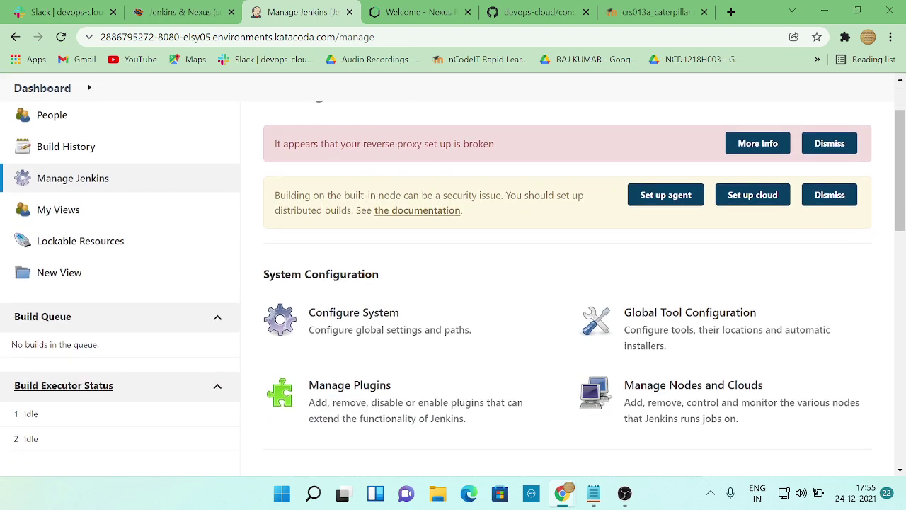
scroll(365, 314, up, 2)
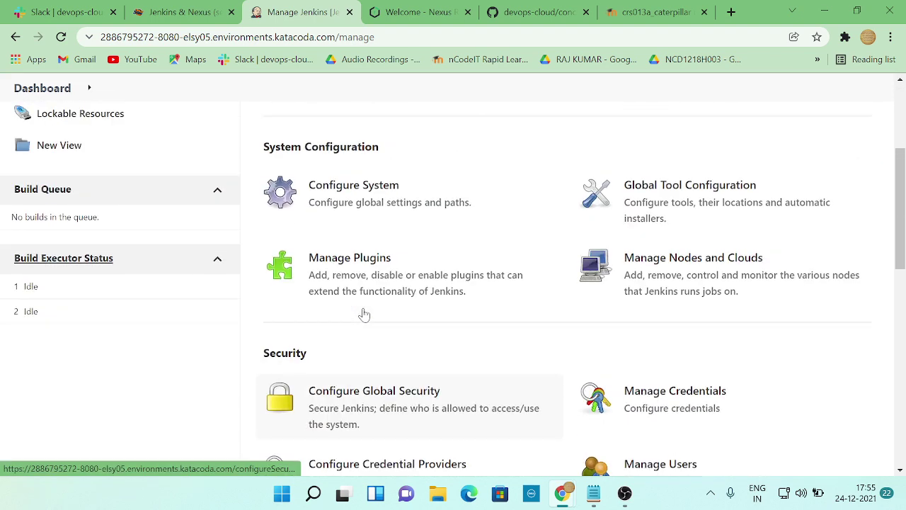
key(alt+Tab)
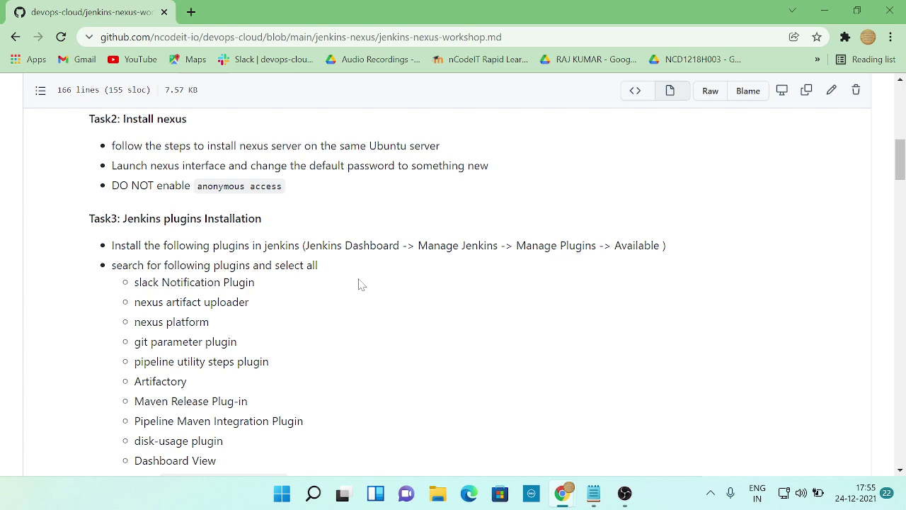
key(alt+Tab)
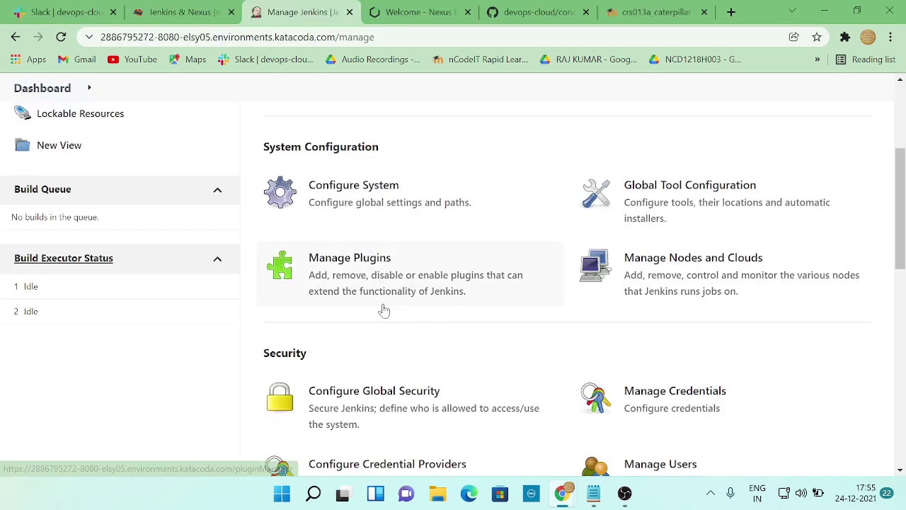
key(alt+Tab)
key(alt+Tab)
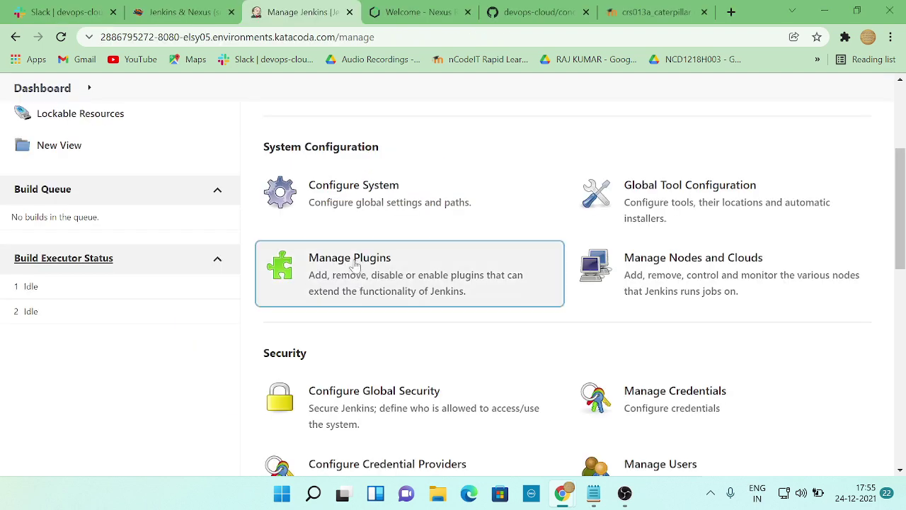
- Search Available plugins for 'slack' and install Slack Notification without restart
click(356, 263)
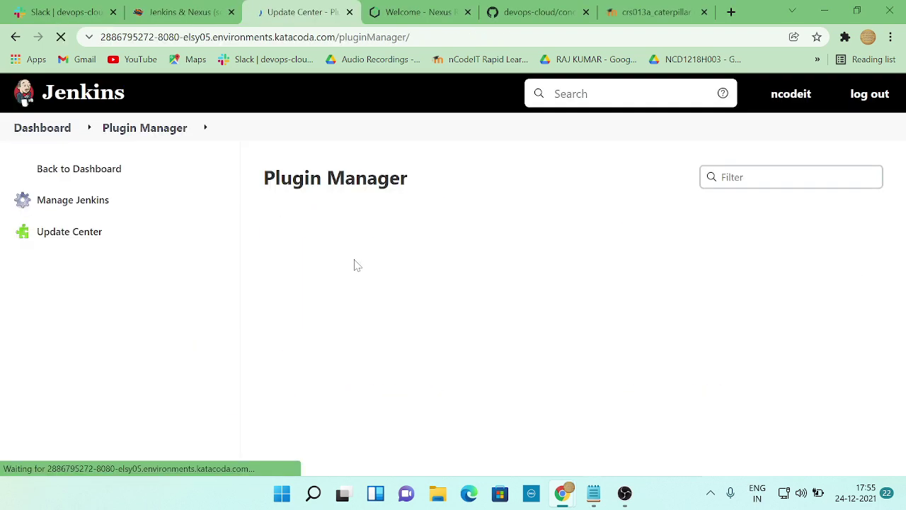
scroll(538, 280, down, 1)
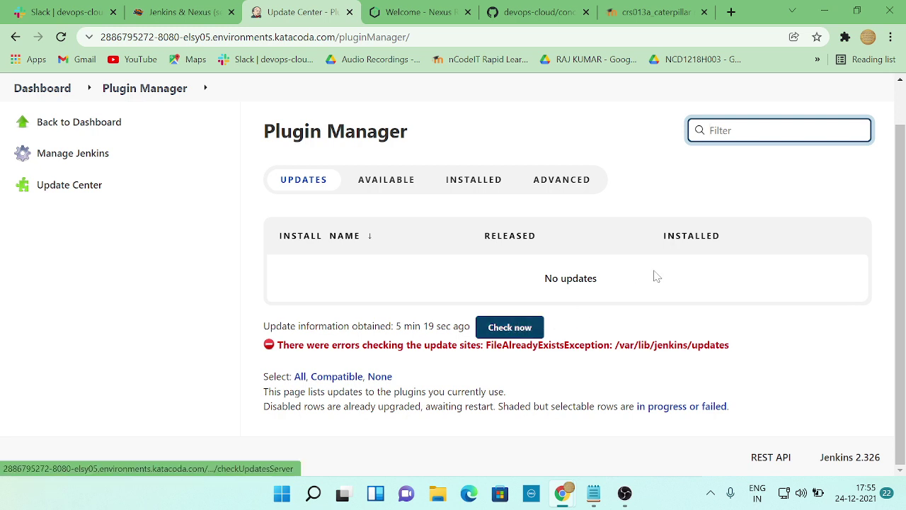
click(380, 181)
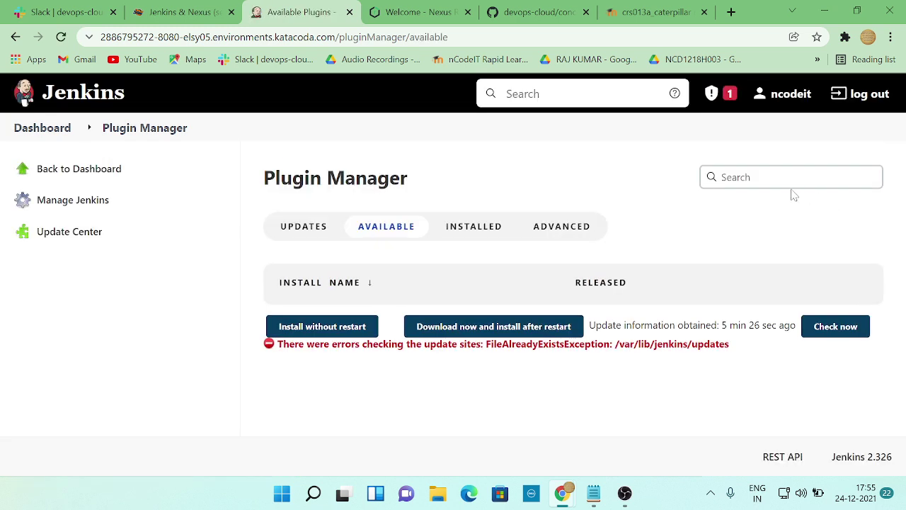
scroll(509, 319, down, 1)
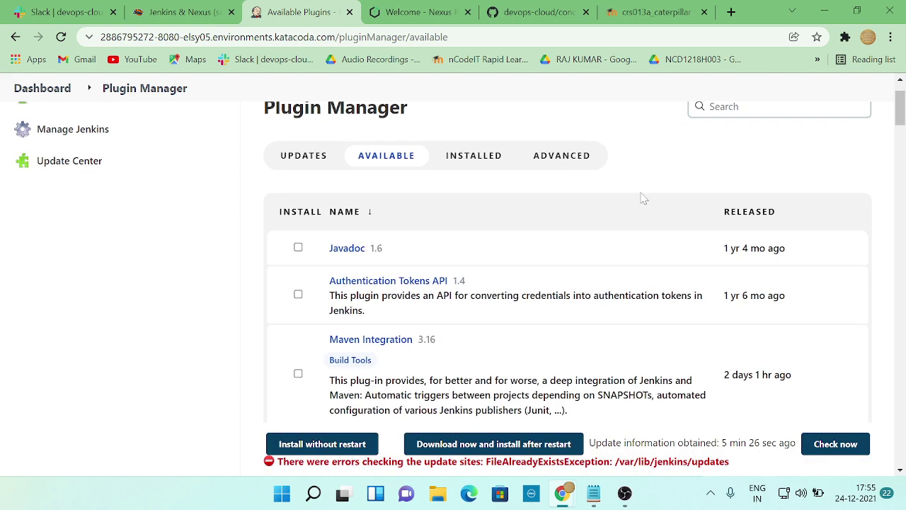
scroll(641, 196, up, 2)
click(743, 177)
text(sla)
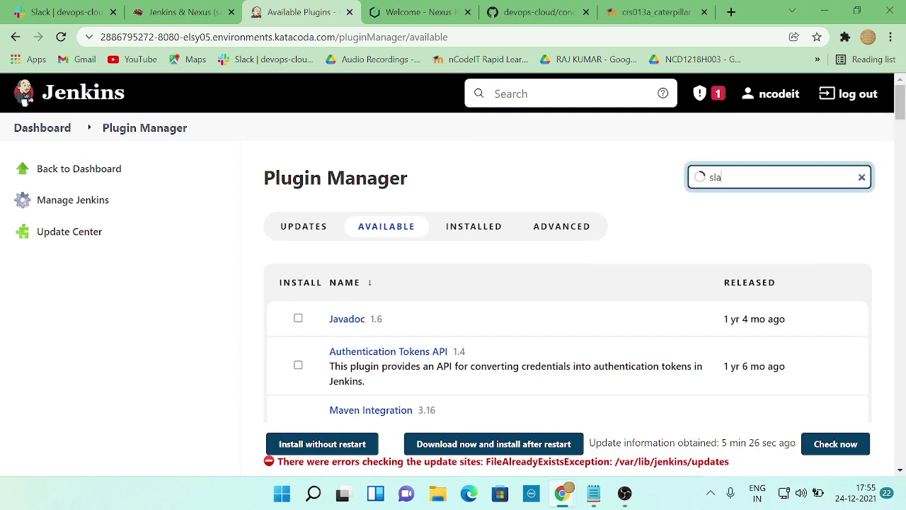
text(ck)
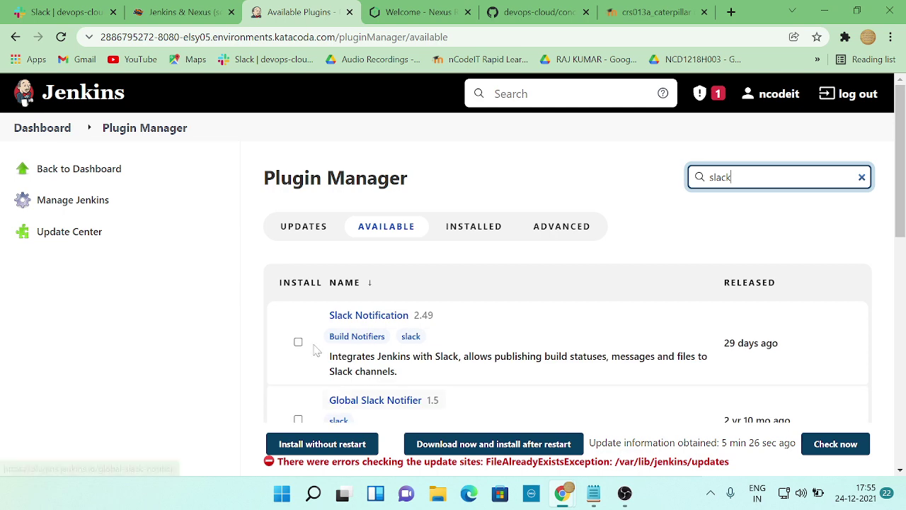
click(298, 343)
scroll(298, 344, down, 1)
click(322, 444)
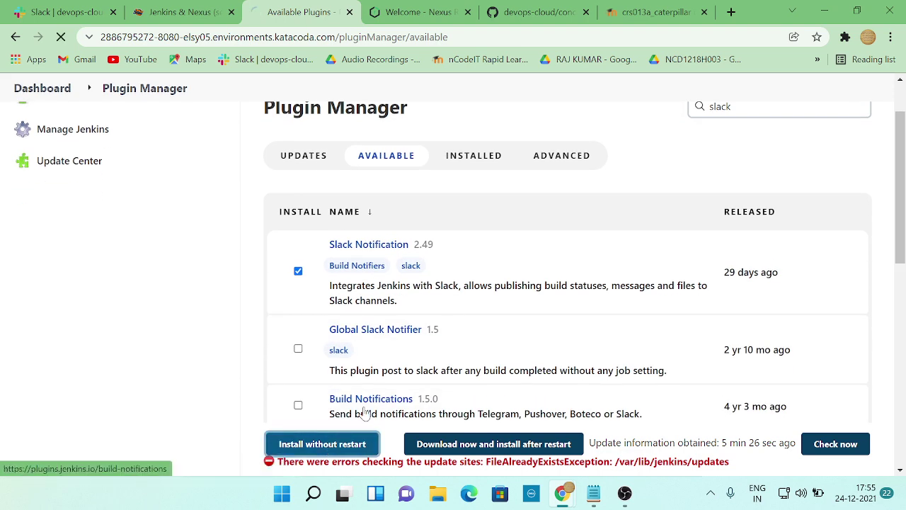
- Follow the install progress against the workshop list, then return to the dashboard
key(alt+Tab)
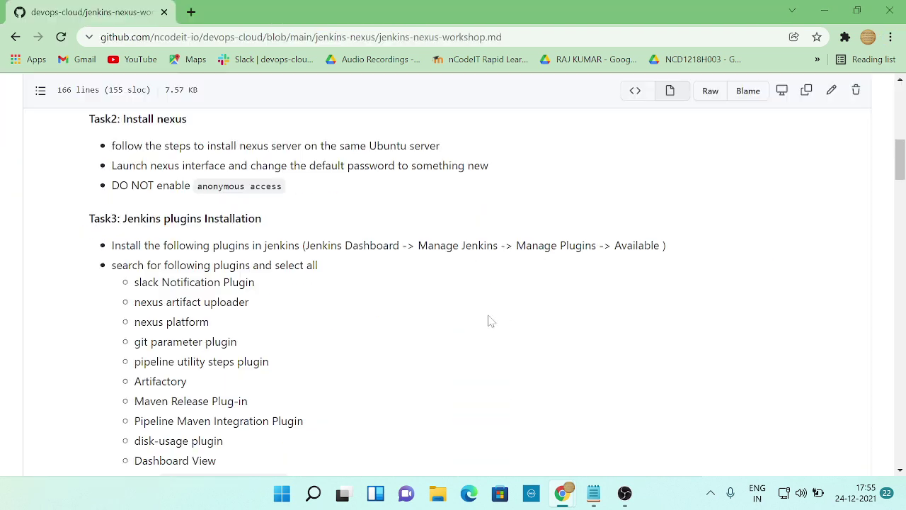
key(alt+Tab)
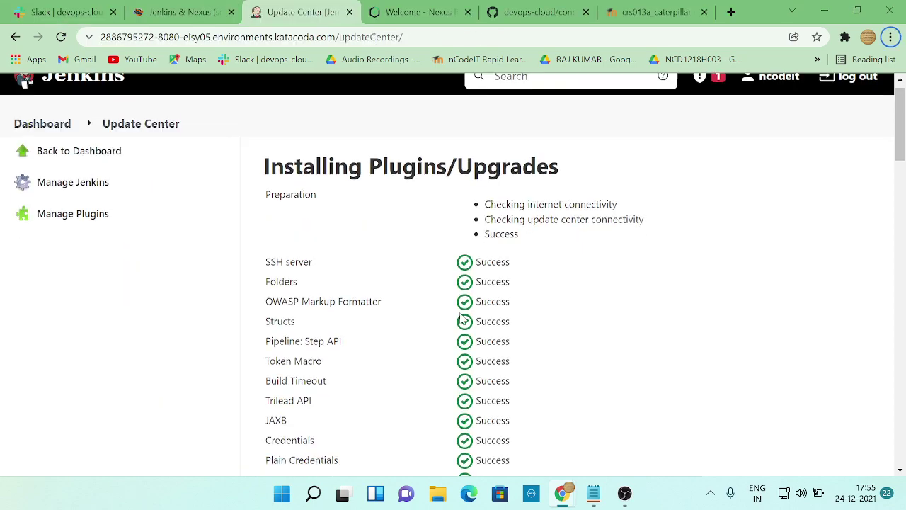
scroll(420, 334, down, 15)
scroll(453, 283, down, 6)
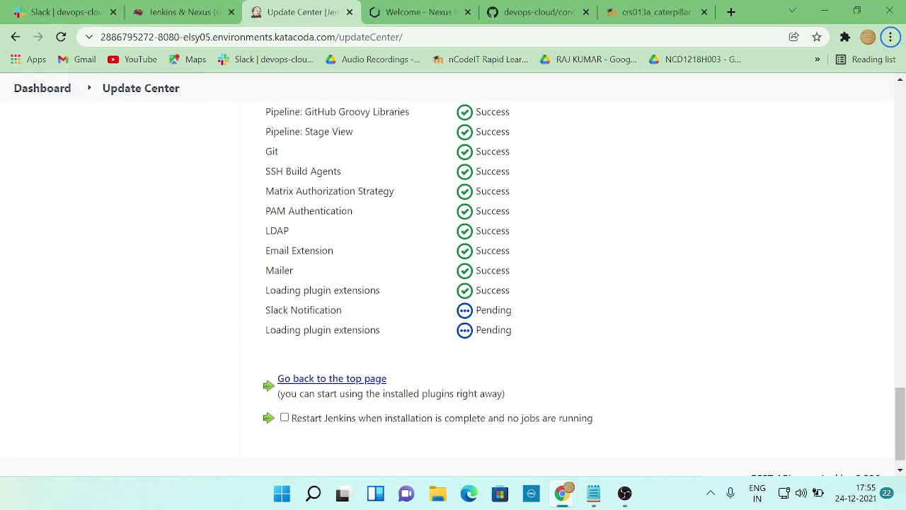
scroll(453, 283, up, 10)
scroll(453, 283, up, 10)
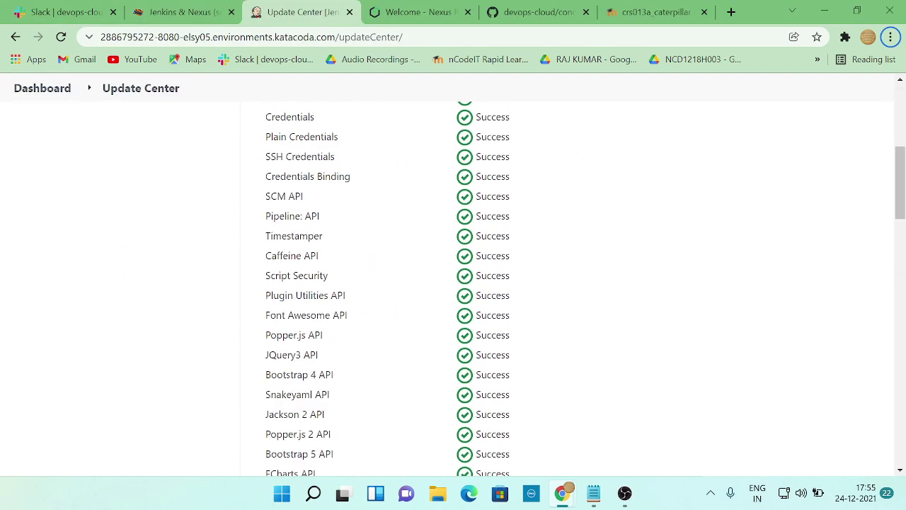
key(alt+Tab)
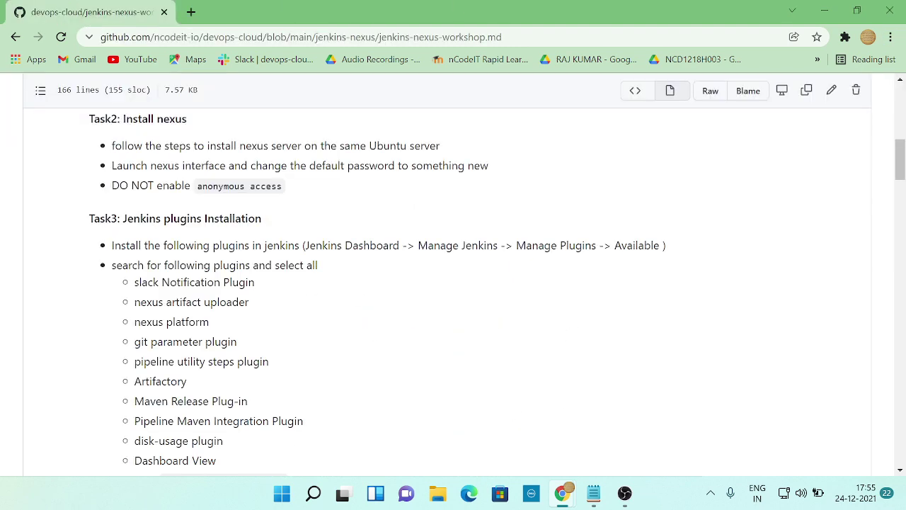
scroll(315, 283, down, 4)
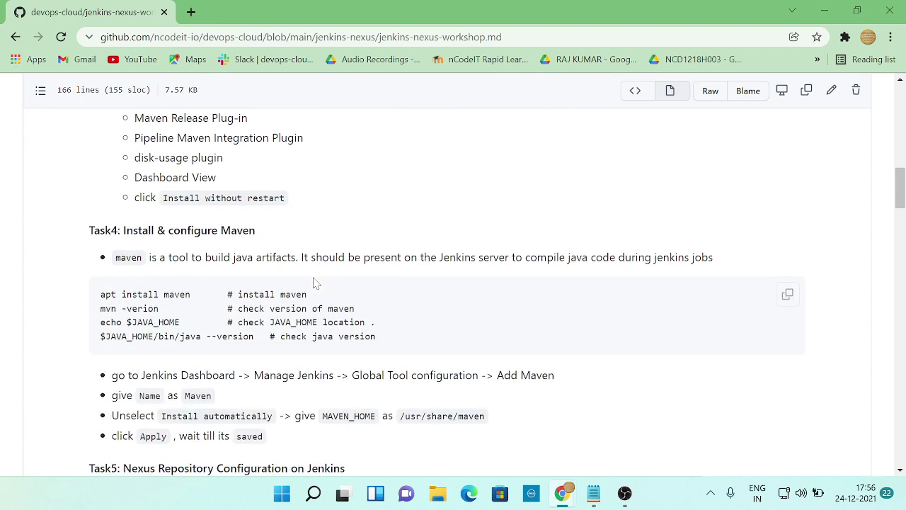
scroll(316, 283, up, 4)
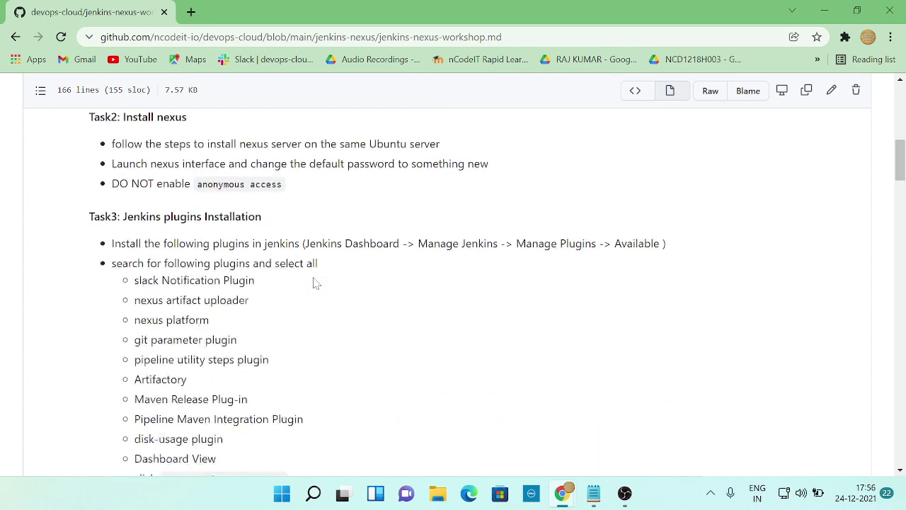
key(alt+Tab)
click(54, 173)
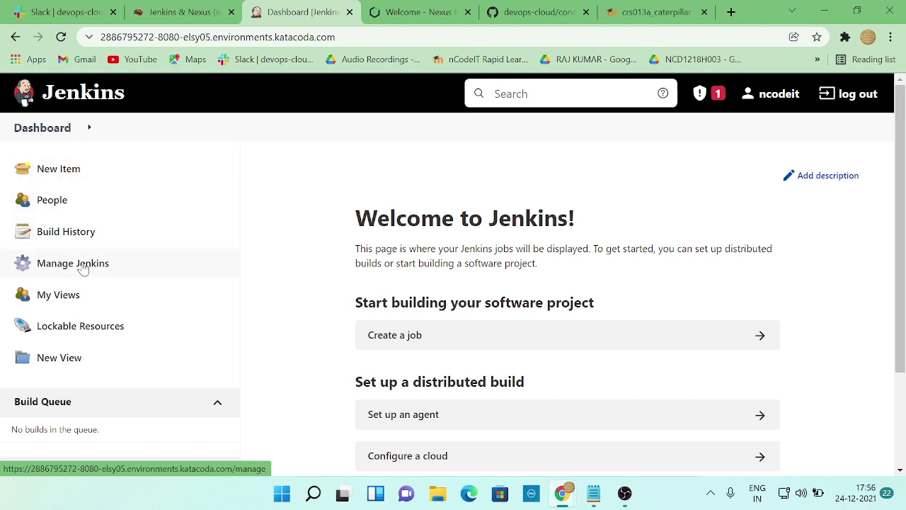
- Search Available plugins for 'nexus' and install Nexus Artifact Uploader without restart
click(83, 269)
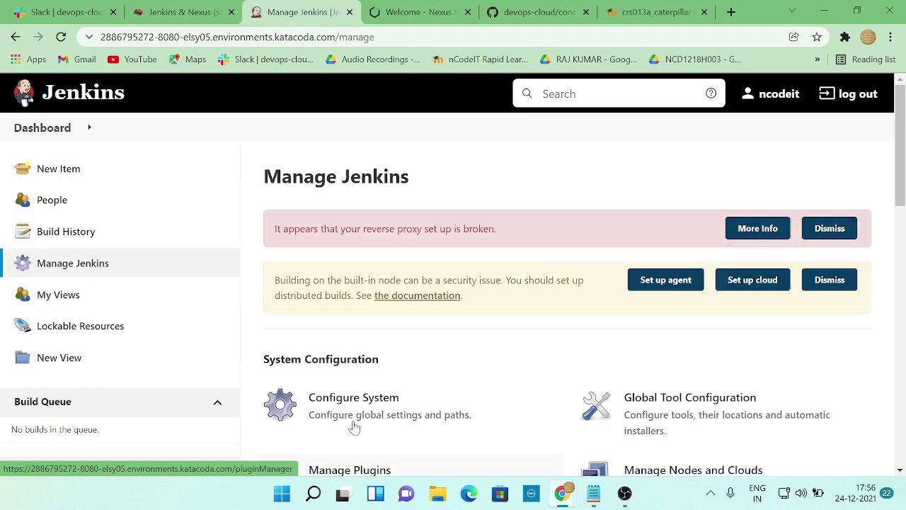
click(355, 427)
scroll(377, 446, down, 2)
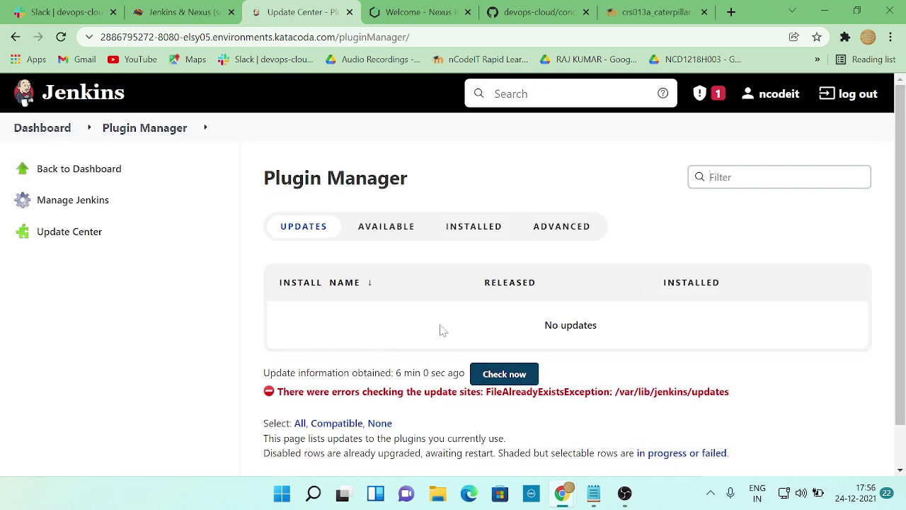
click(398, 232)
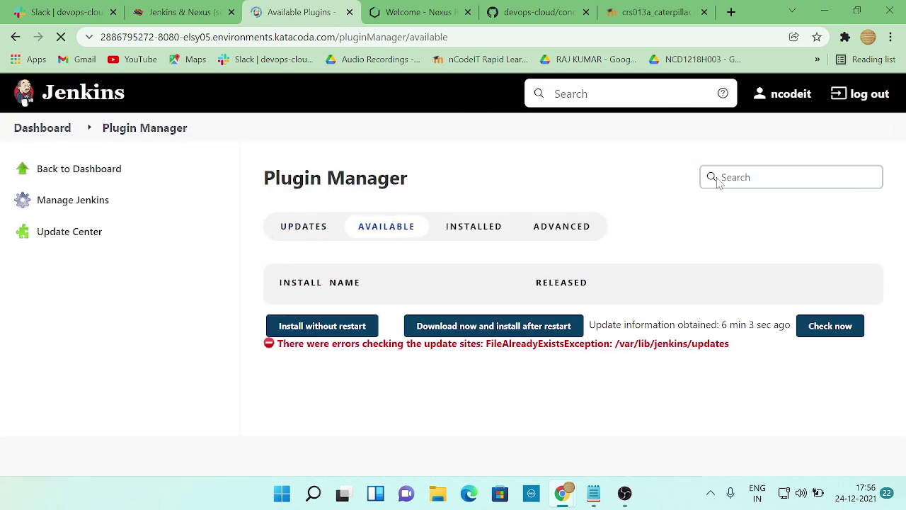
key(alt+Tab)
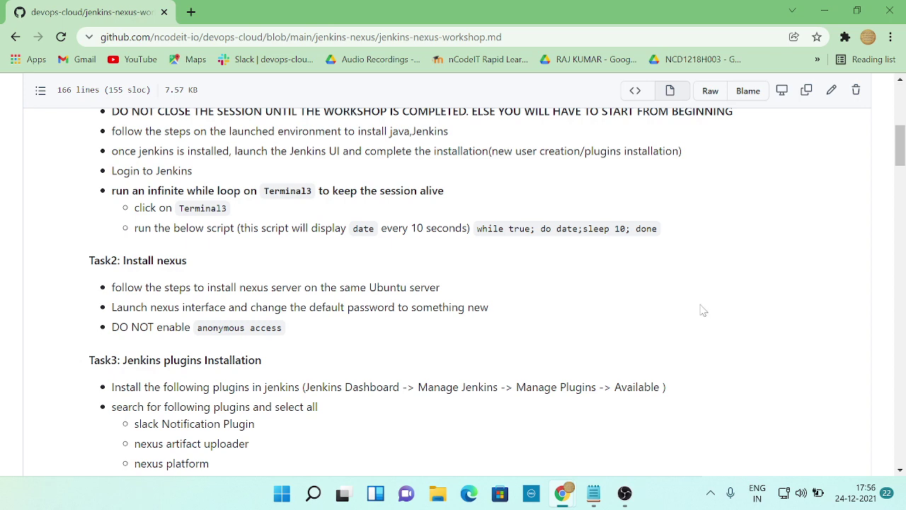
scroll(651, 308, down, 1)
key(alt+Tab)
text(n)
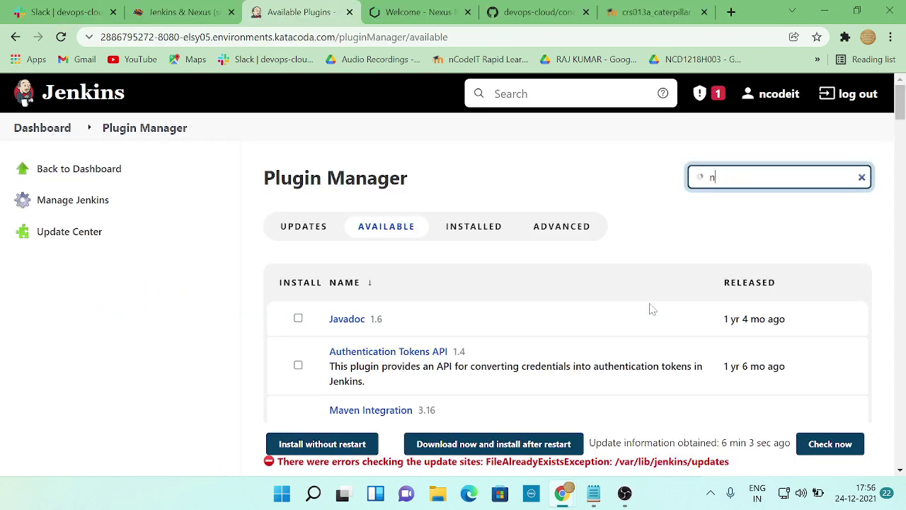
text(exus)
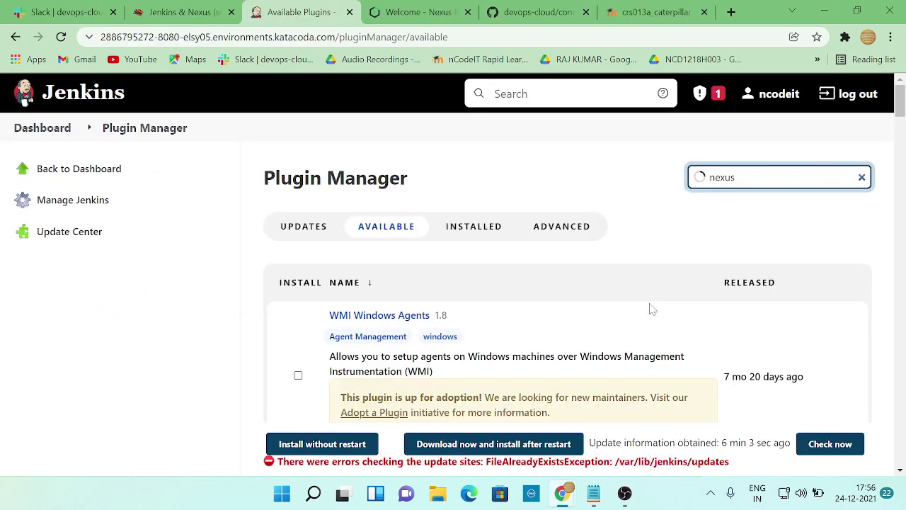
key(alt+Tab)
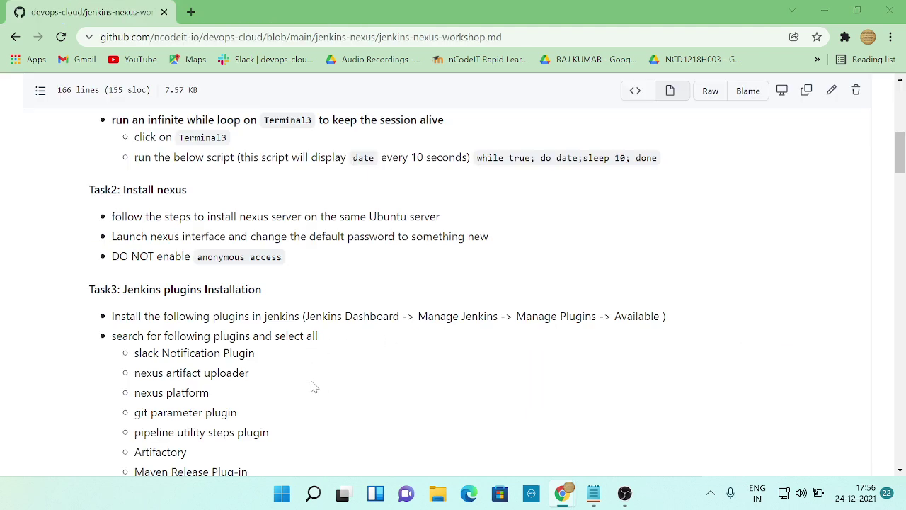
key(alt+Tab)
click(298, 335)
click(336, 445)
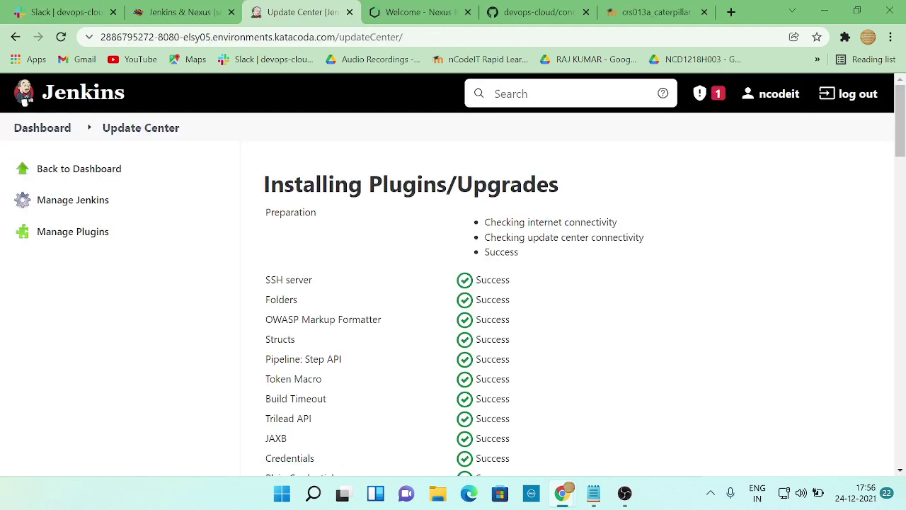
scroll(407, 404, down, 10)
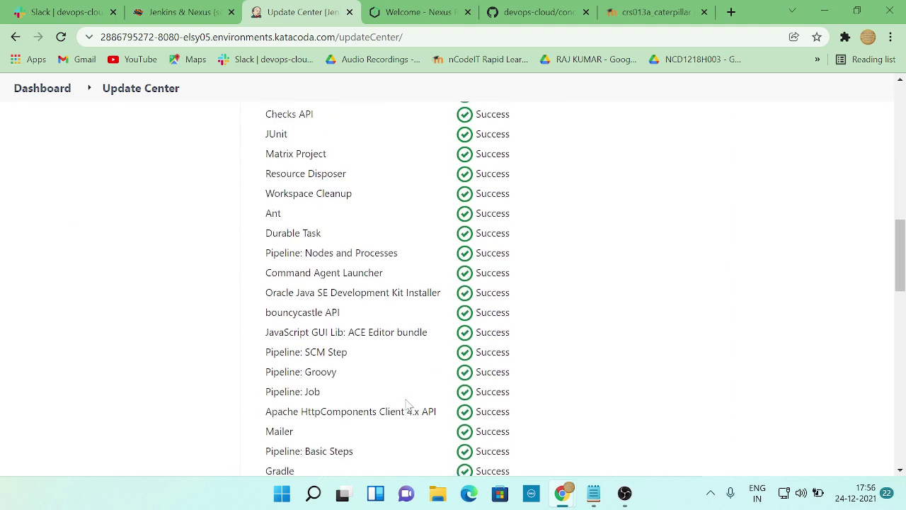
scroll(409, 404, up, 10)
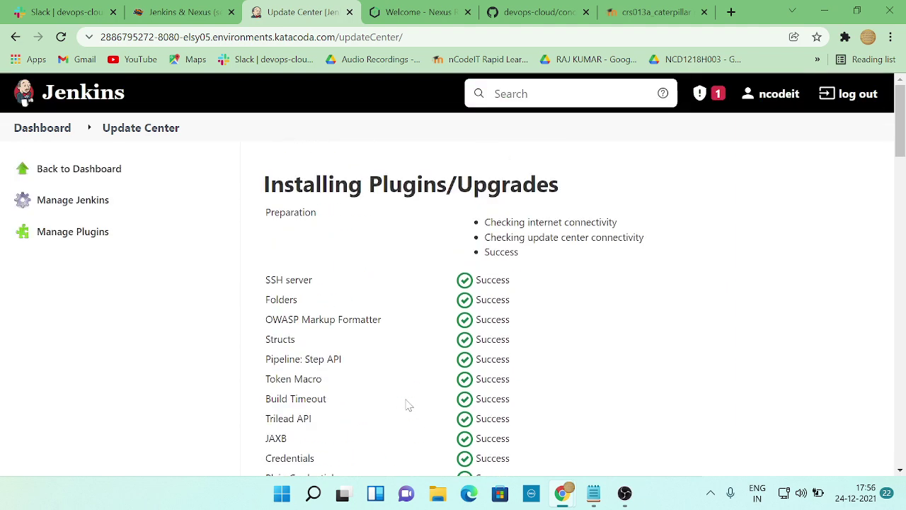
- Search 'nexus' again and install the Nexus Platform plugin without restart
click(75, 235)
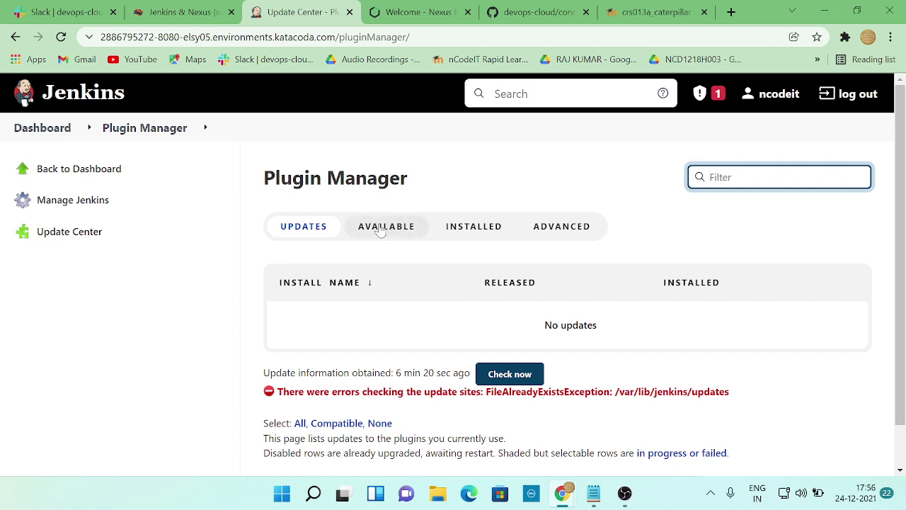
click(386, 226)
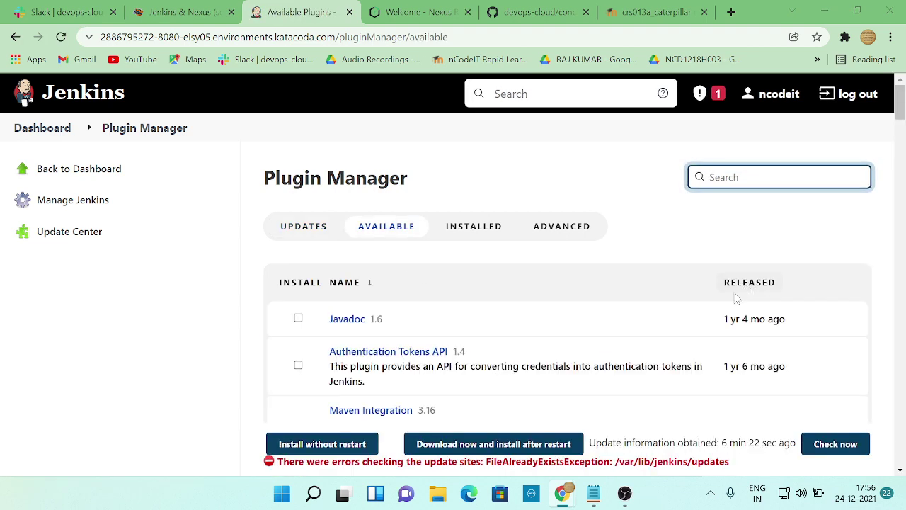
key(alt+Tab)
scroll(293, 395, down, 1)
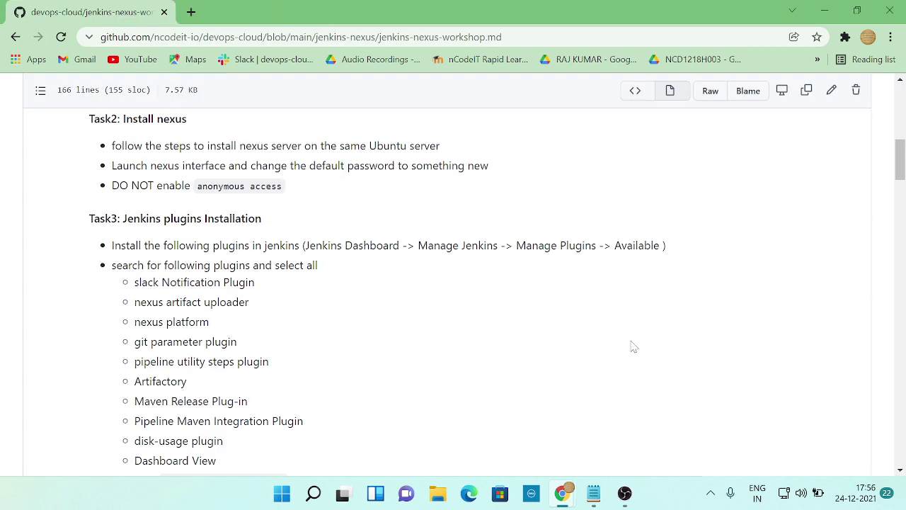
key(alt+Tab)
text(nex)
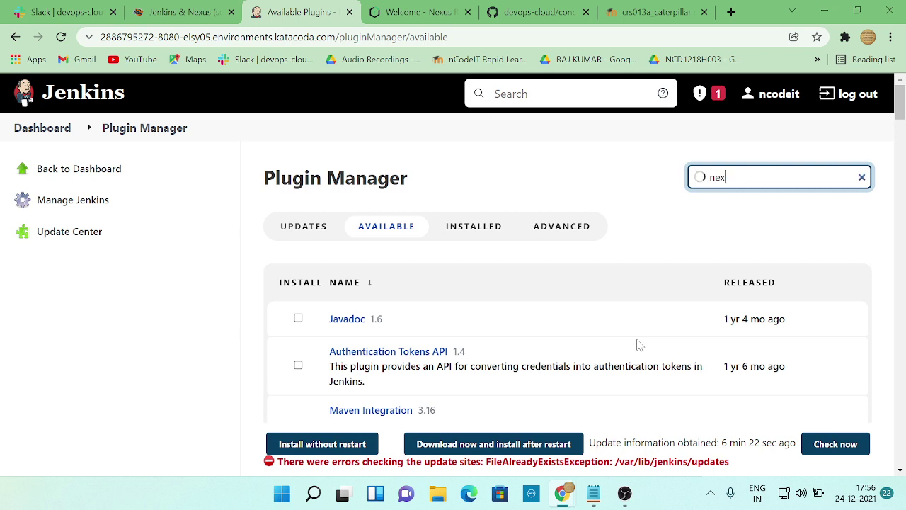
text(us)
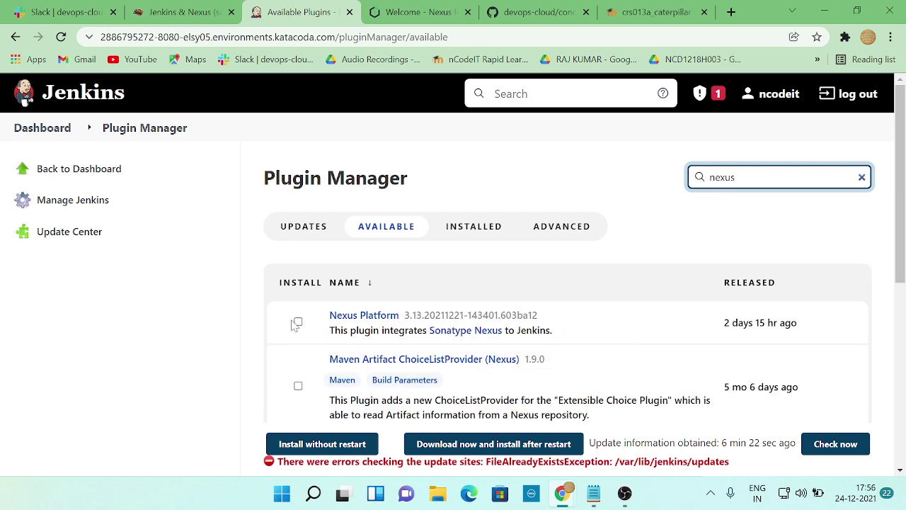
click(304, 323)
click(311, 444)
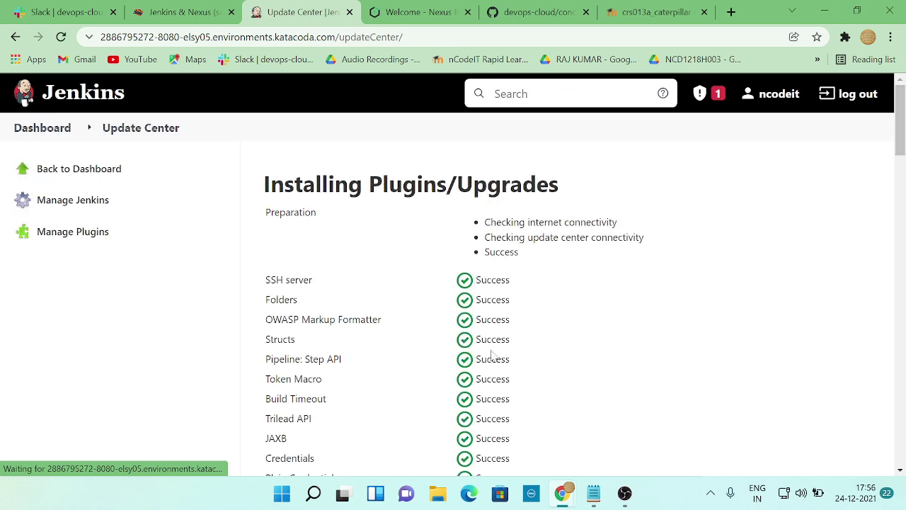
key(alt+Tab)
key(alt+Tab)
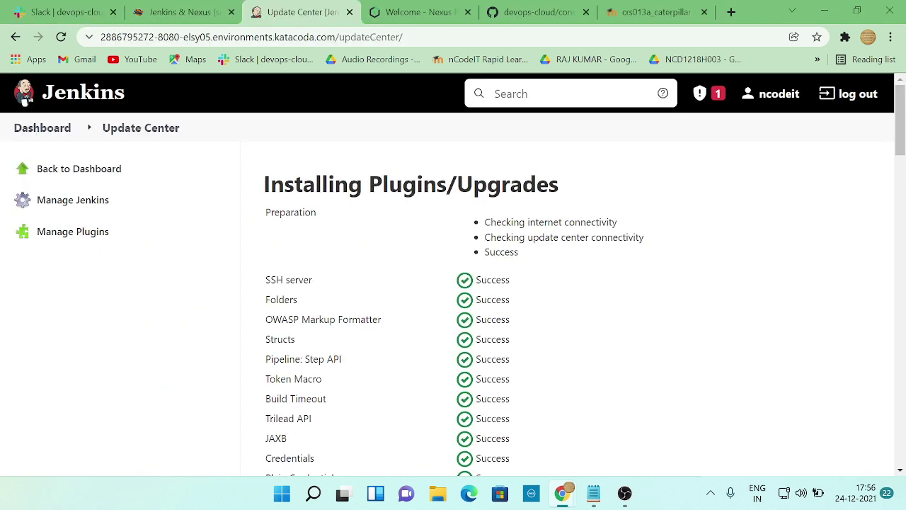
click(74, 236)
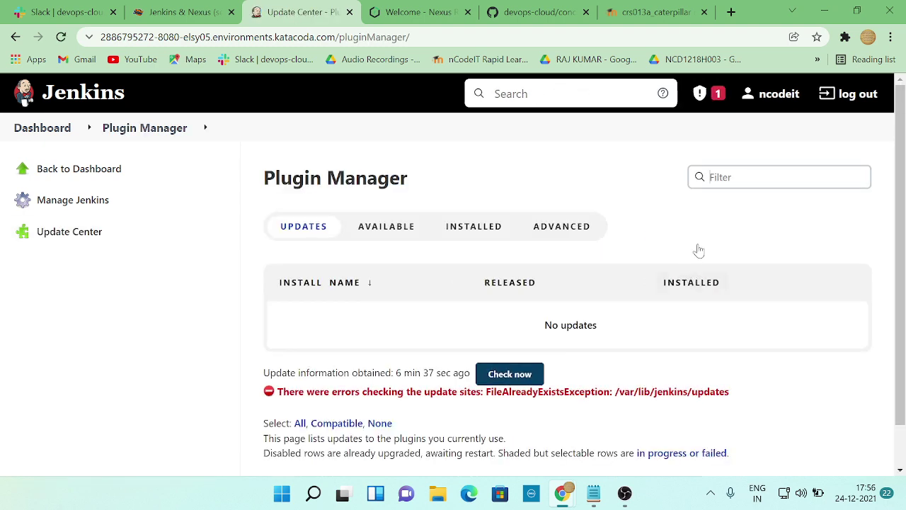
- Filter the Available plugins for 'git parameter' using the workshop list
key(alt+Tab)
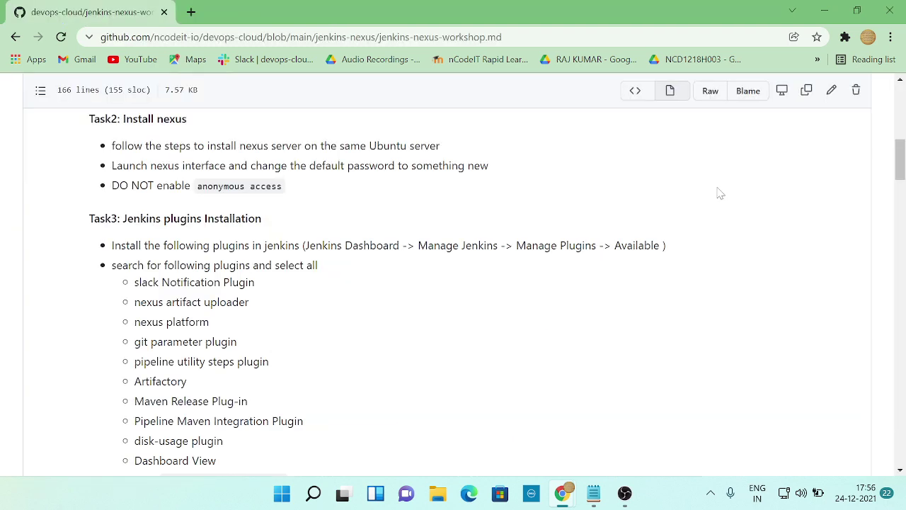
key(alt+Tab)
text(gi)
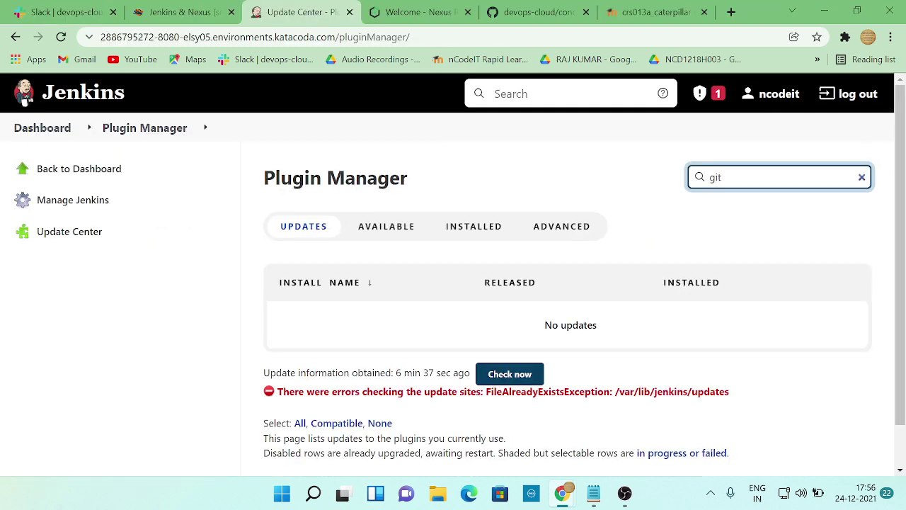
text(t)
click(385, 225)
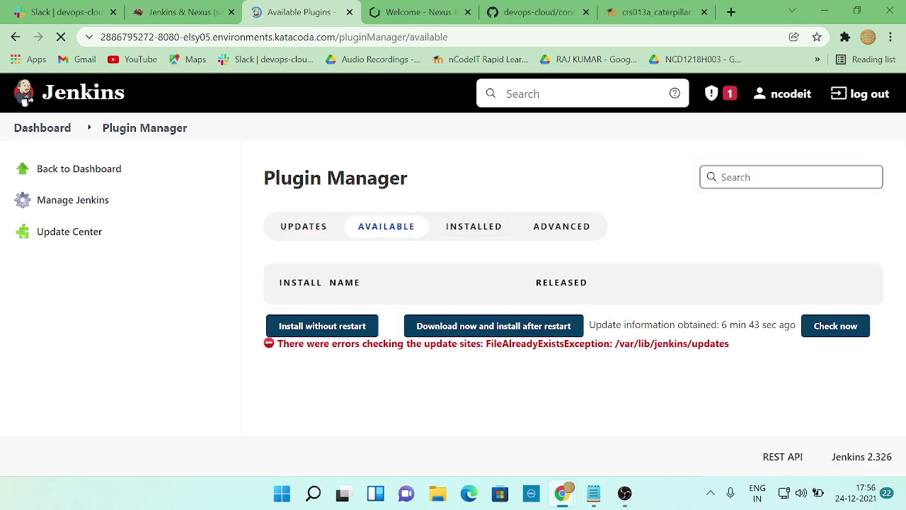
text(git)
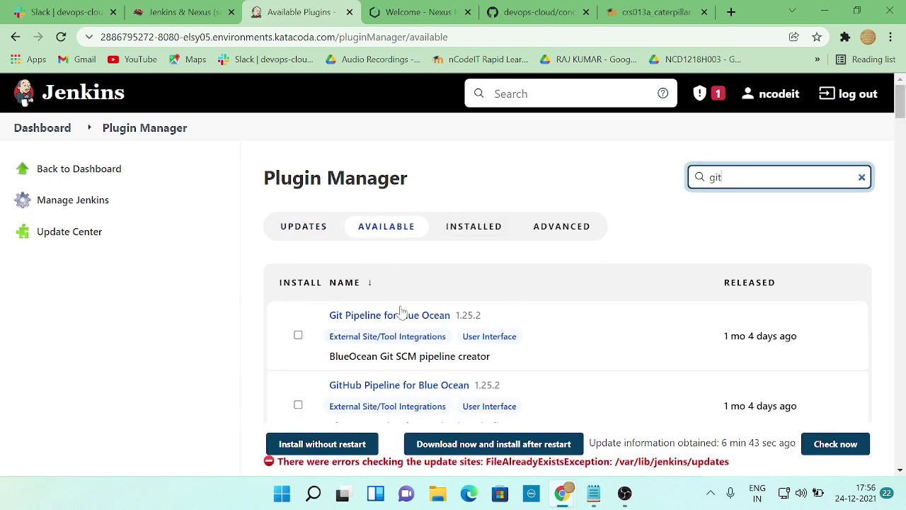
key(alt+Tab)
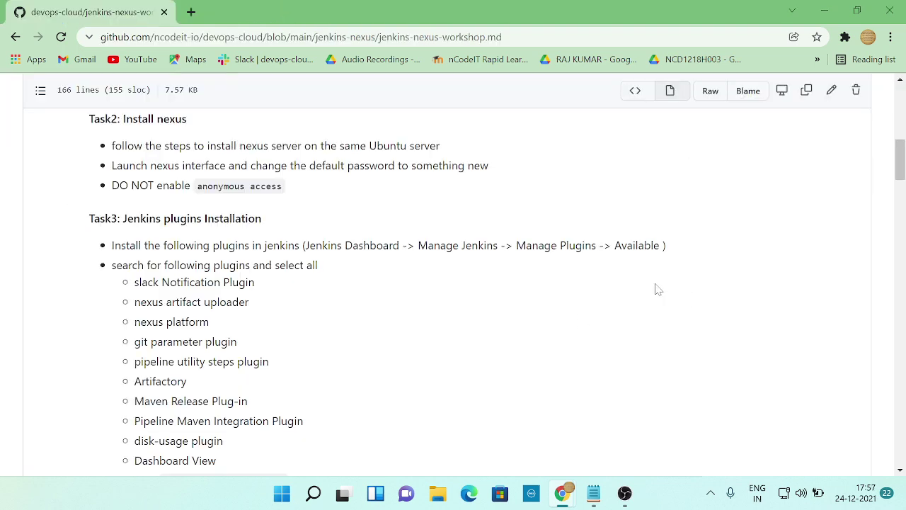
key(alt+Tab)
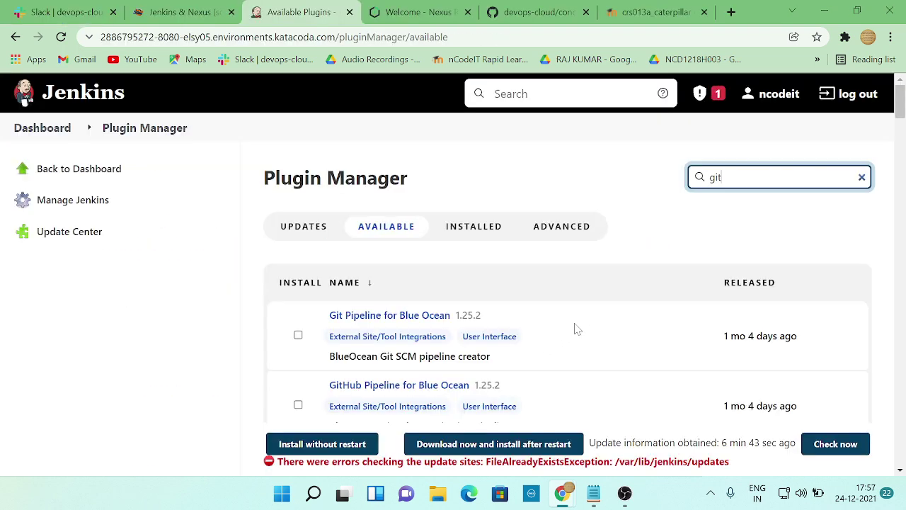
text(rameter)
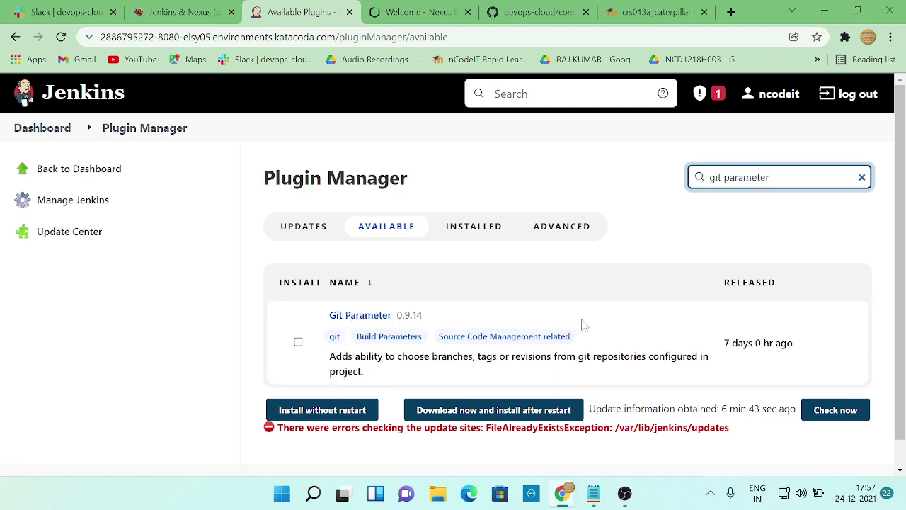
key(alt+Tab)
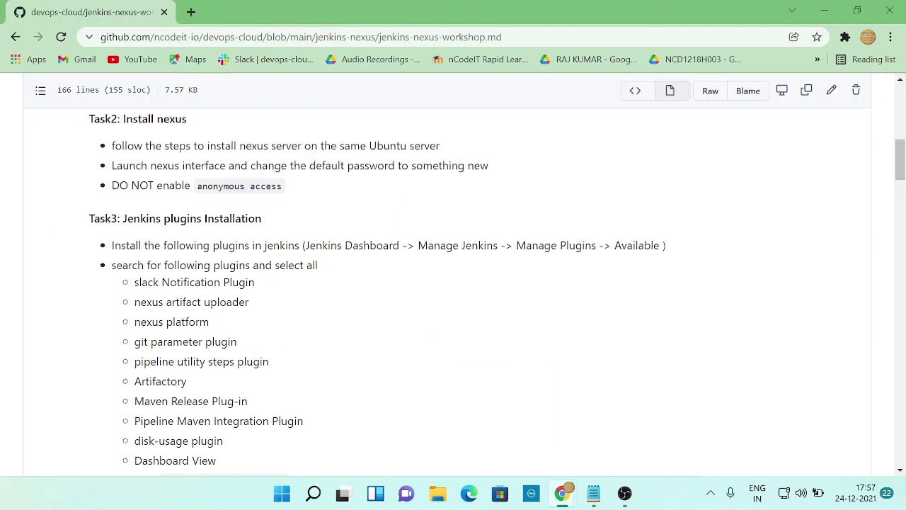
key(alt+Tab)
- Install Git Parameter without restart and return to the Plugin Manager
click(298, 343)
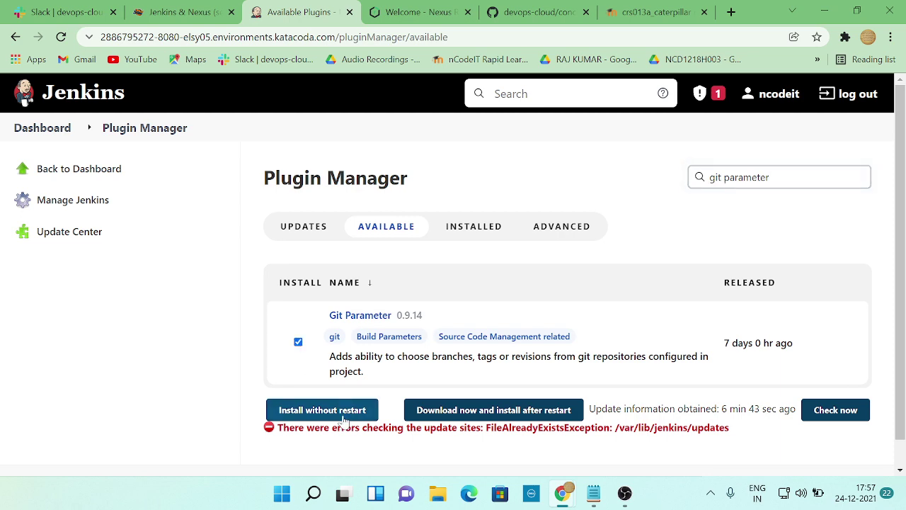
click(333, 413)
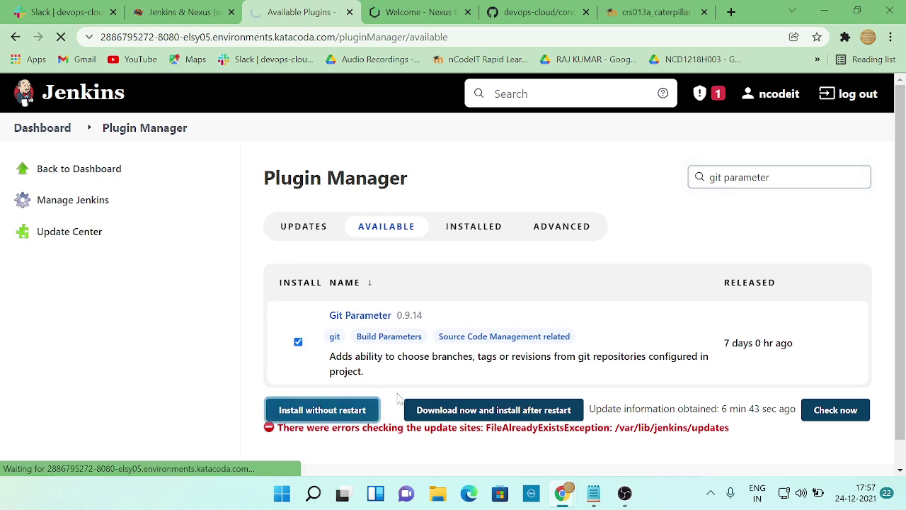
scroll(356, 373, down, 1)
scroll(357, 374, down, 20)
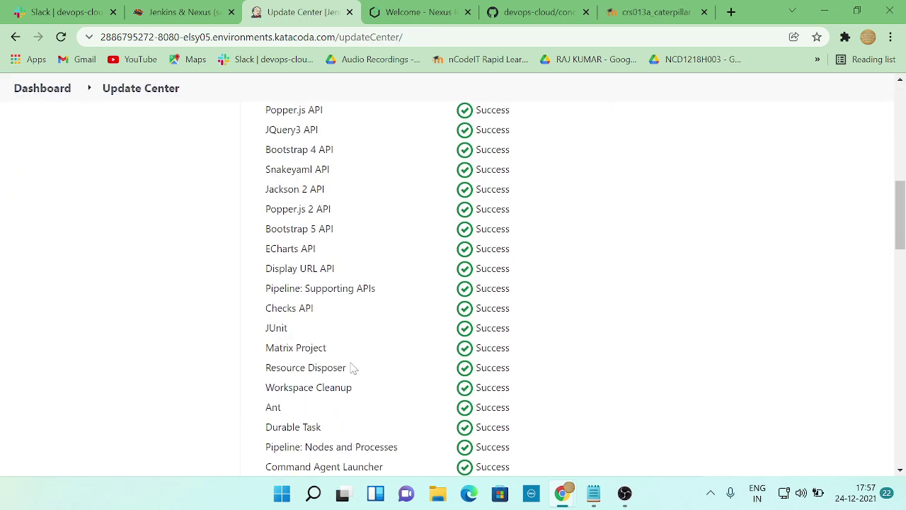
scroll(353, 372, up, 5)
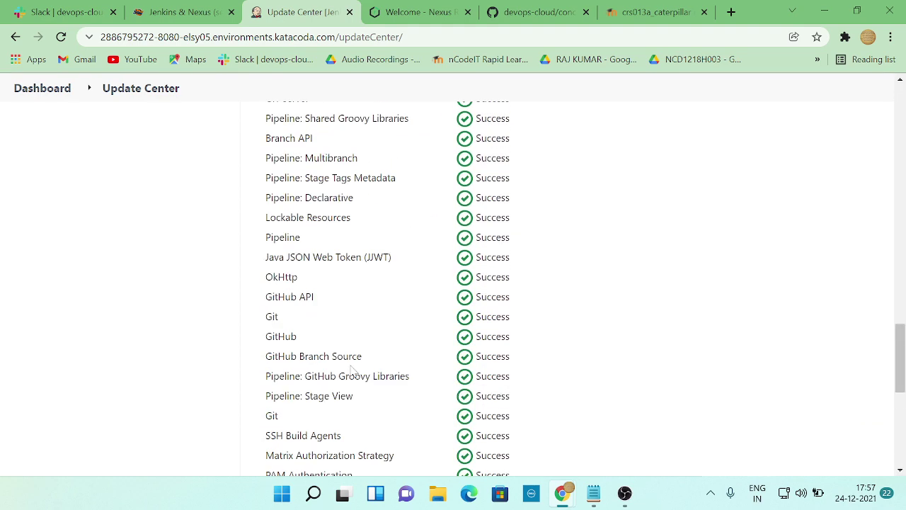
scroll(350, 370, down, 6)
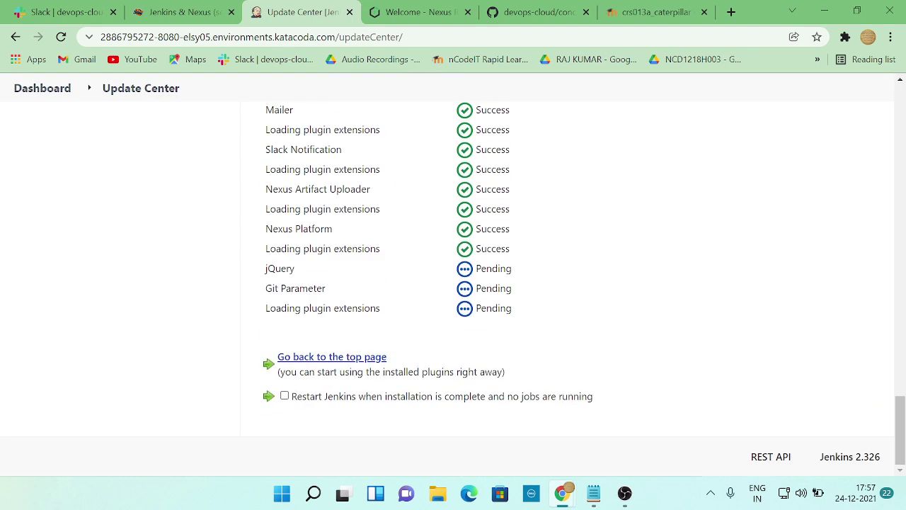
scroll(352, 372, up, 20)
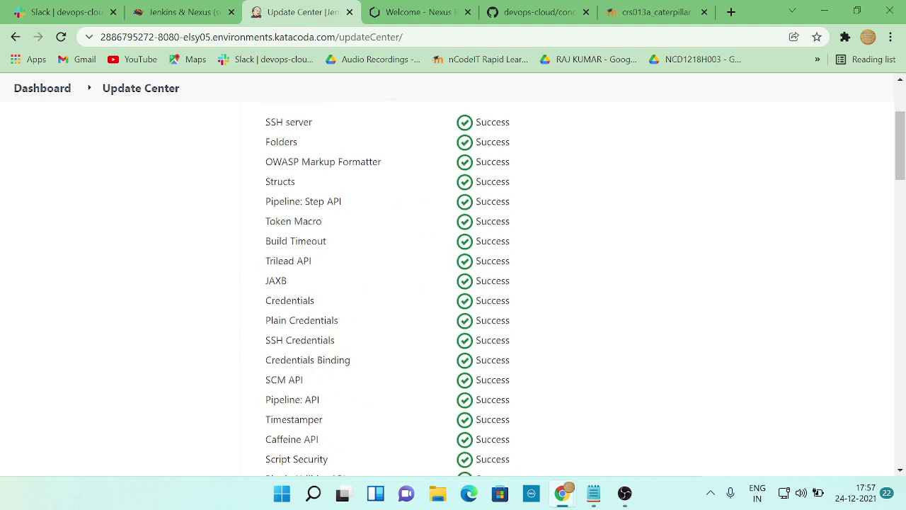
click(56, 231)
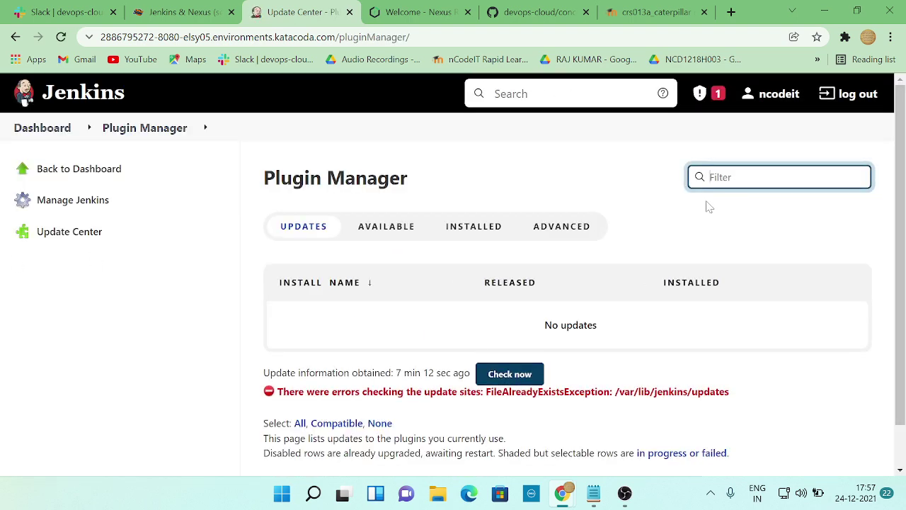
- Filter the Available plugins for 'pipeline' and find Pipeline Utility Steps
click(386, 226)
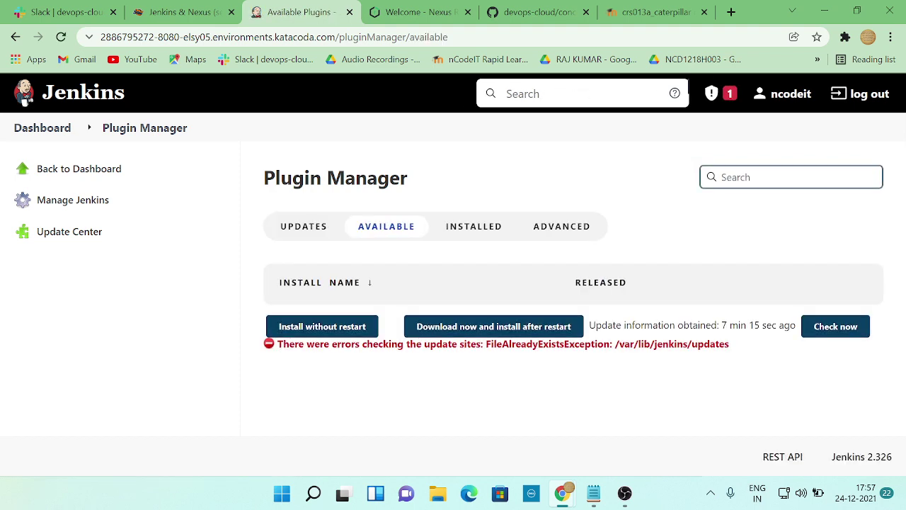
key(alt+Tab)
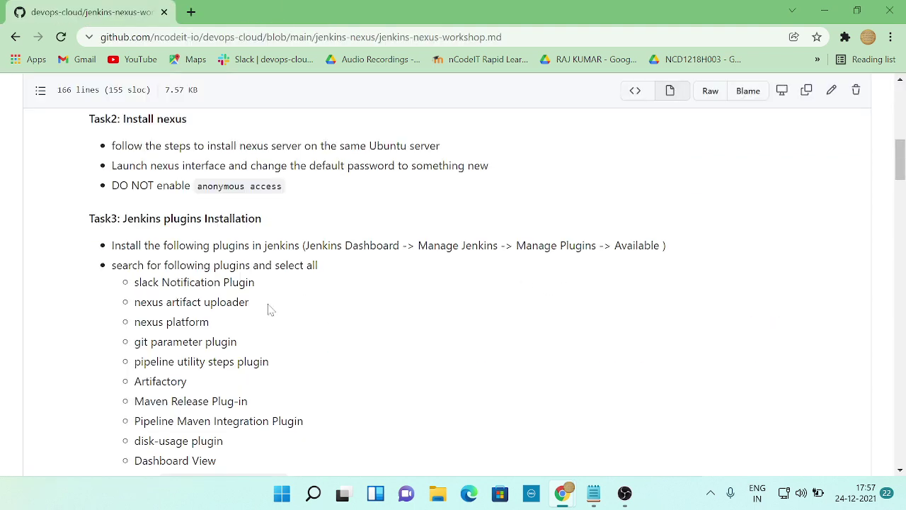
key(alt+Tab)
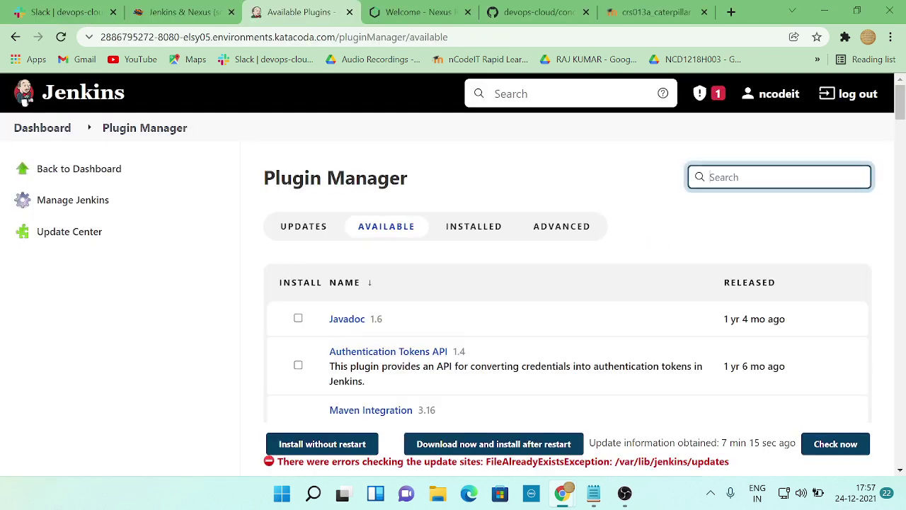
text(pipeline)
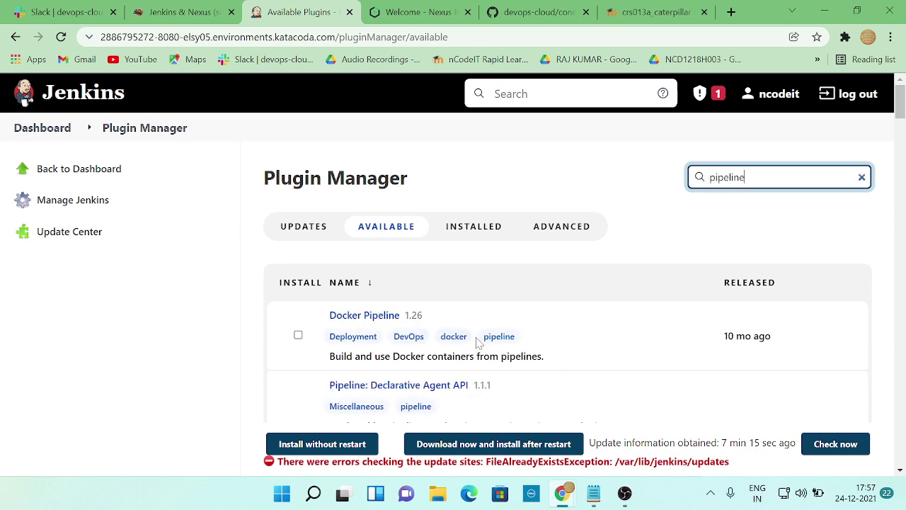
scroll(478, 342, down, 1)
key(alt+Tab)
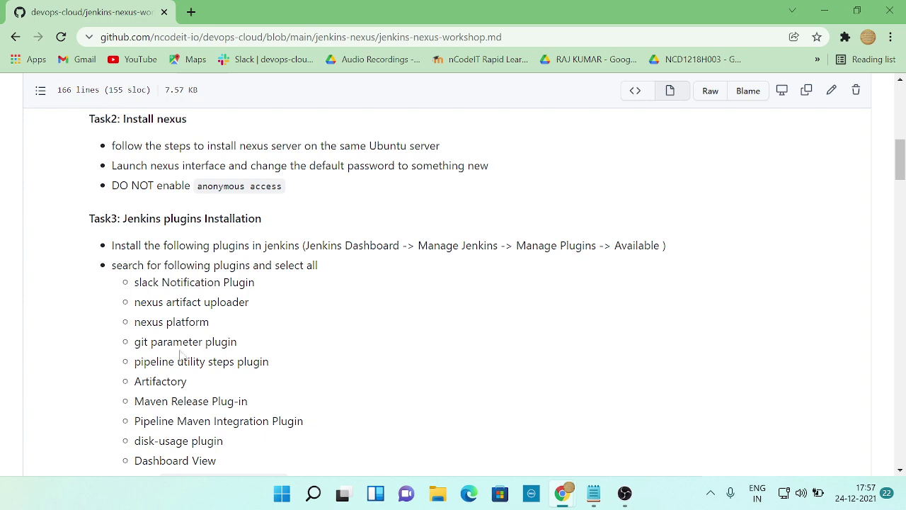
key(alt+Tab)
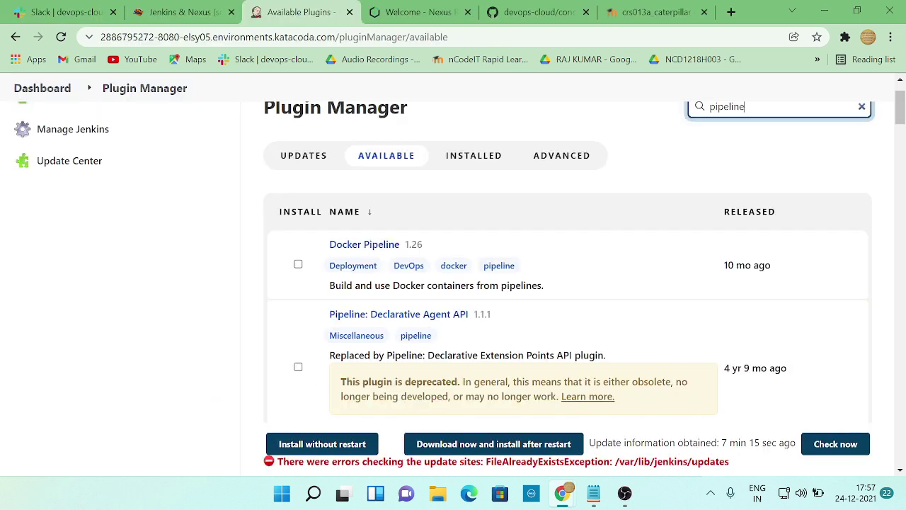
scroll(459, 338, down, 4)
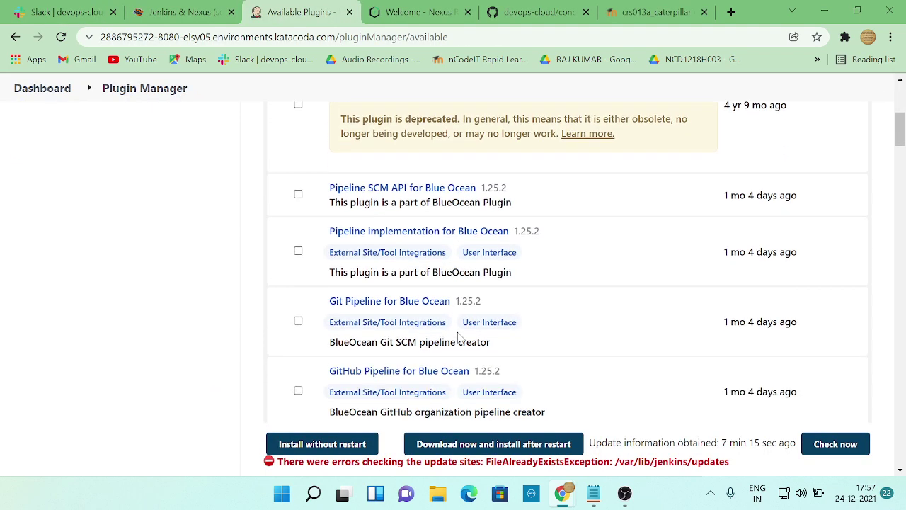
scroll(459, 338, down, 3)
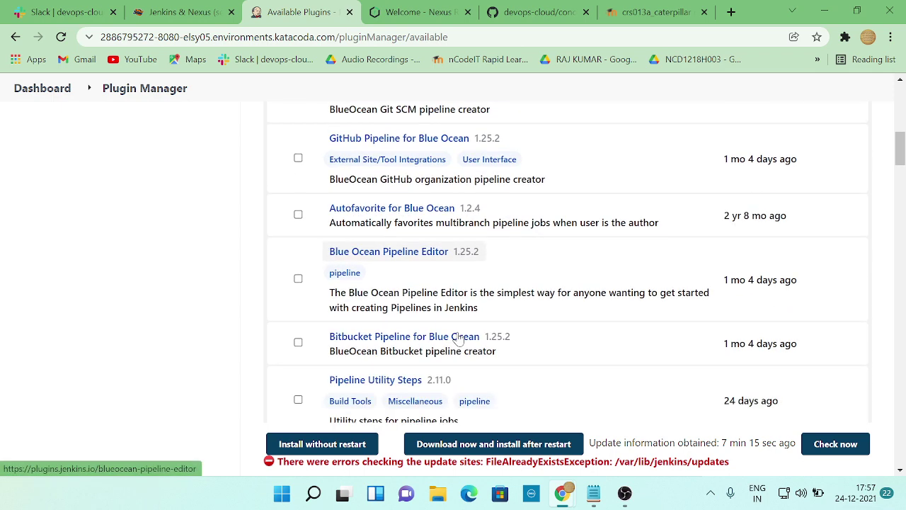
scroll(459, 339, up, 1)
scroll(461, 338, down, 2)
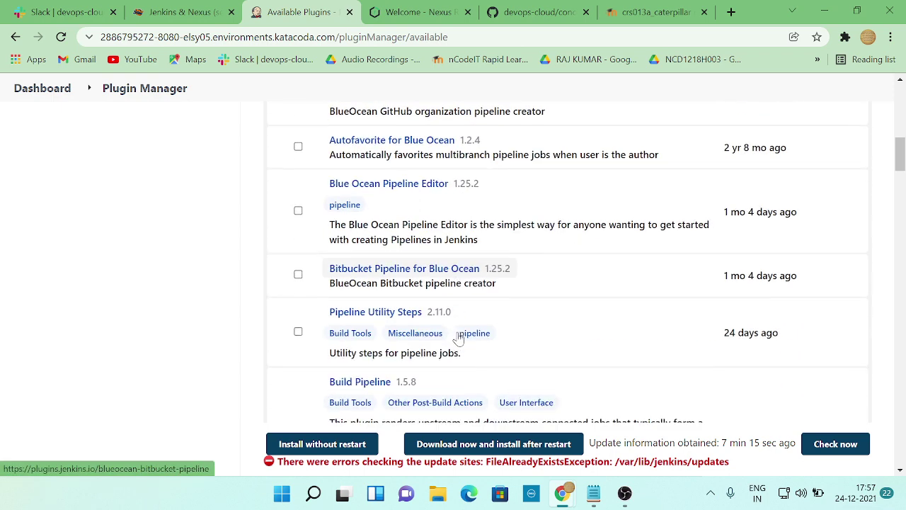
- Install Pipeline Utility Steps without restart and return to the Plugin Manager
click(298, 329)
scroll(312, 319, down, 1)
key(alt+Tab)
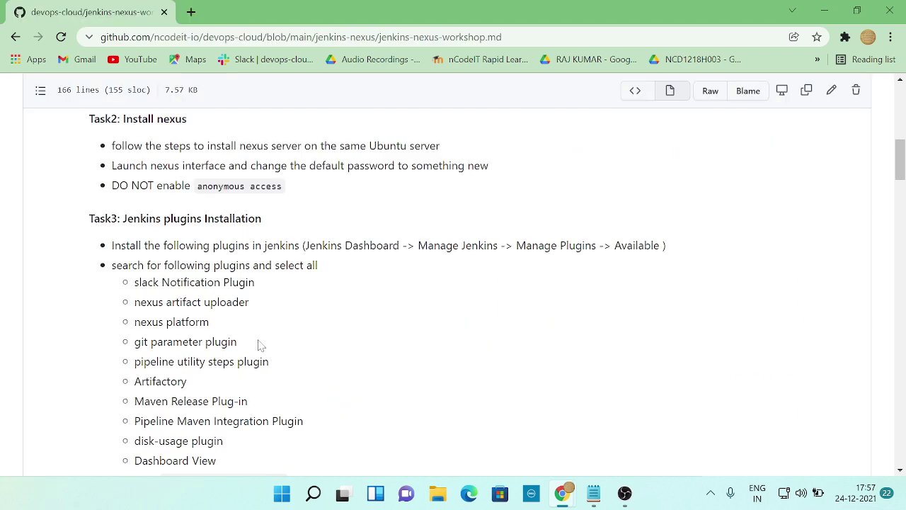
key(alt+Tab)
click(341, 444)
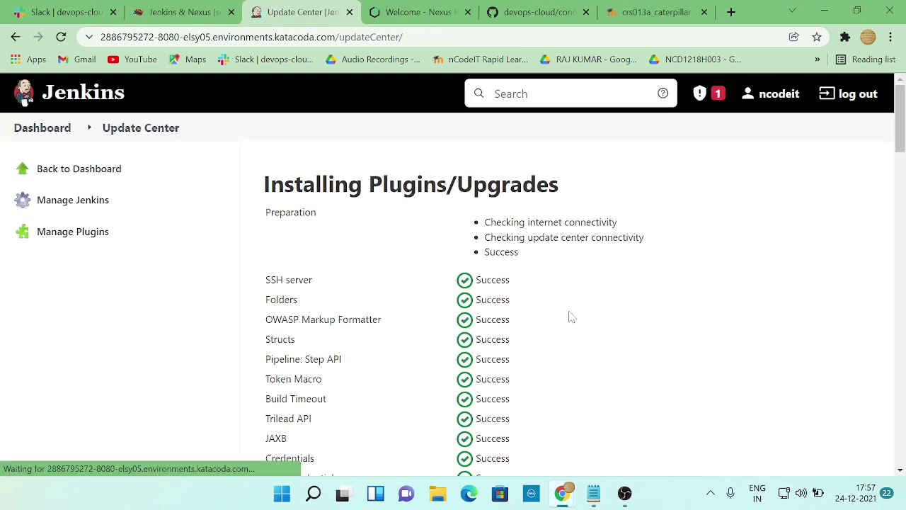
drag(897, 141, 901, 473)
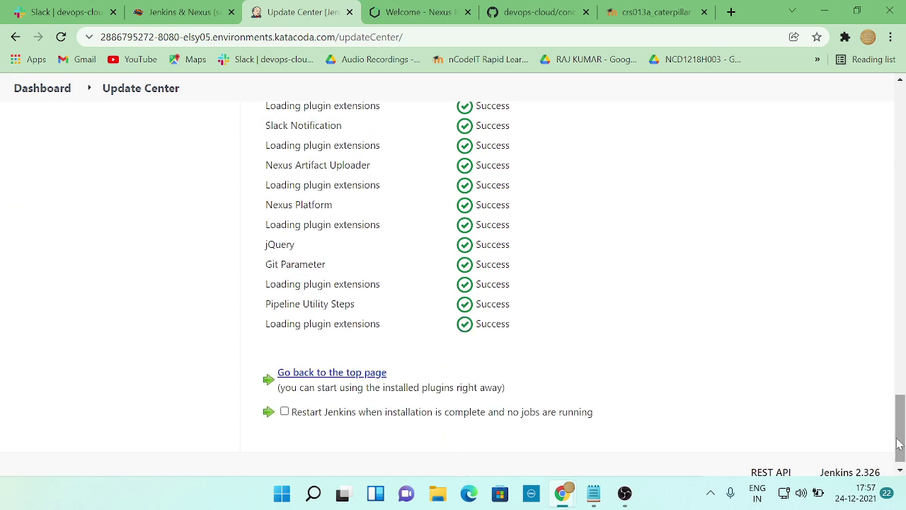
drag(899, 439, 899, 92)
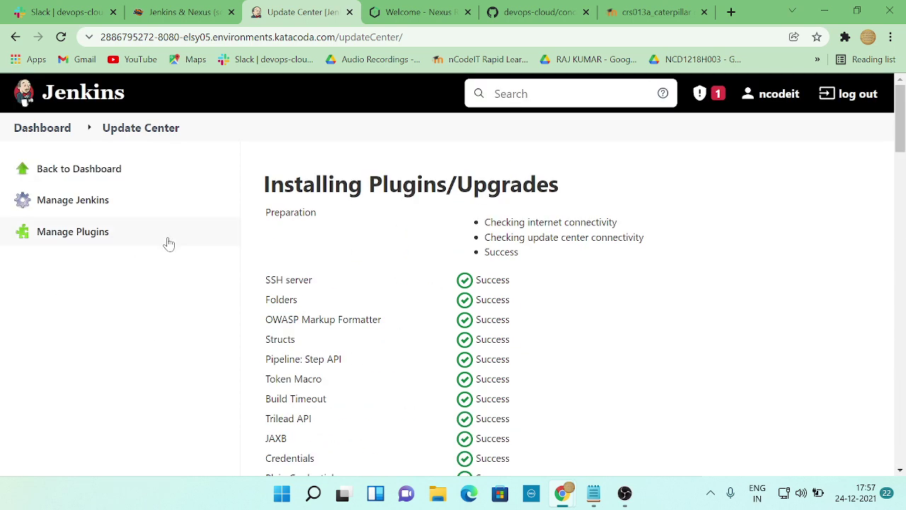
click(86, 239)
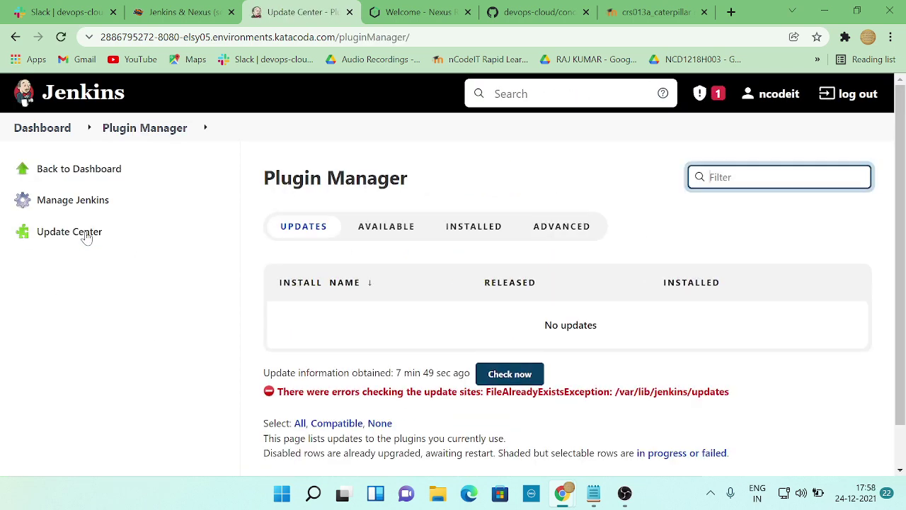
- Search Available plugins for 'artifa' and install Artifactory 3.14.2 without restart
click(385, 227)
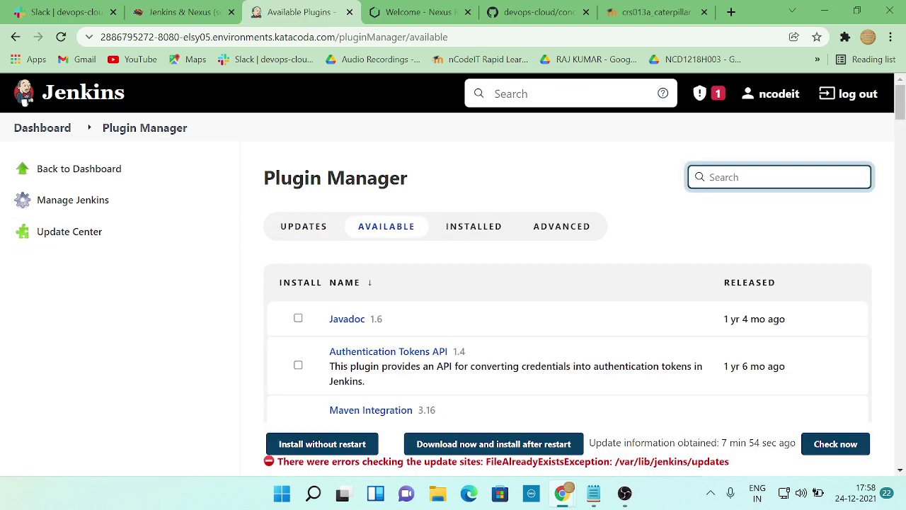
key(alt+Tab)
scroll(318, 322, down, 1)
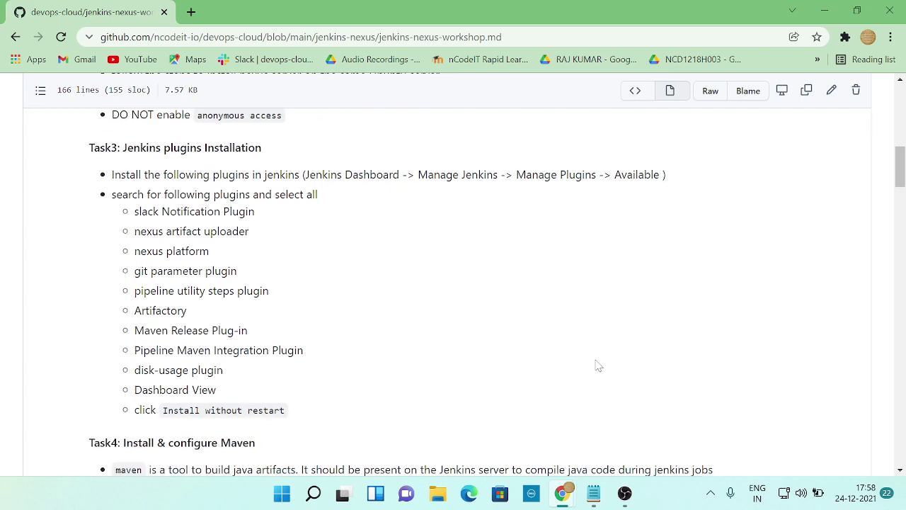
key(alt+Tab)
text(a)
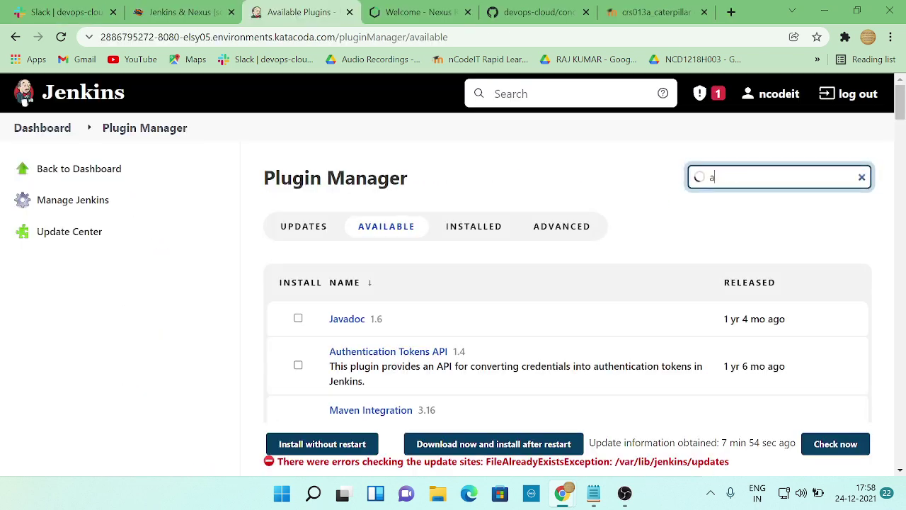
text(rtifacto)
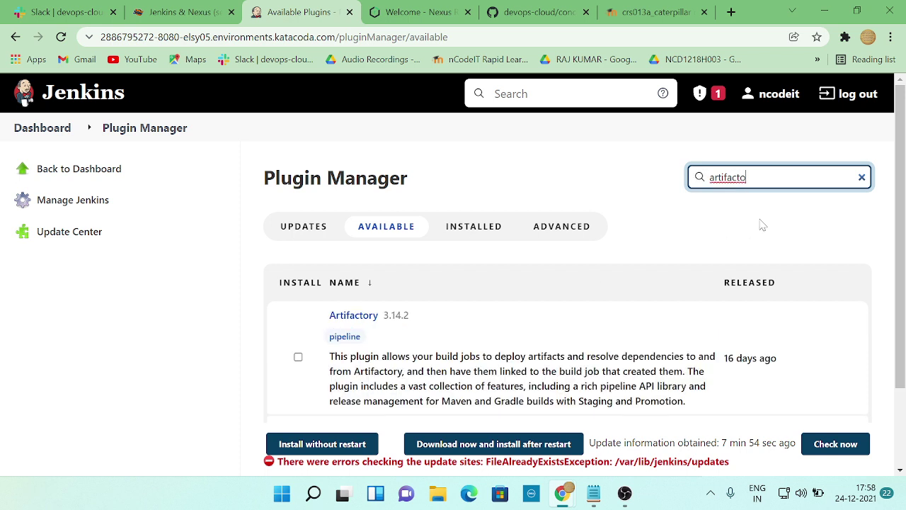
click(298, 357)
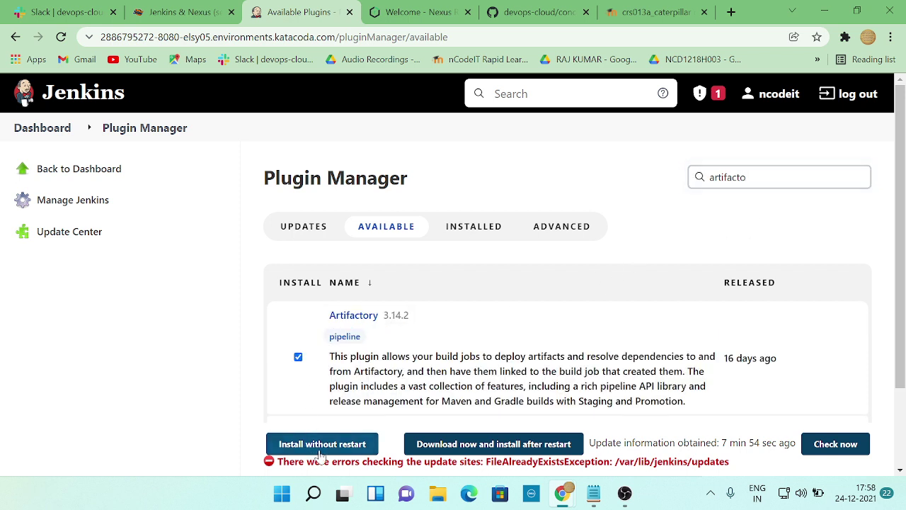
click(320, 451)
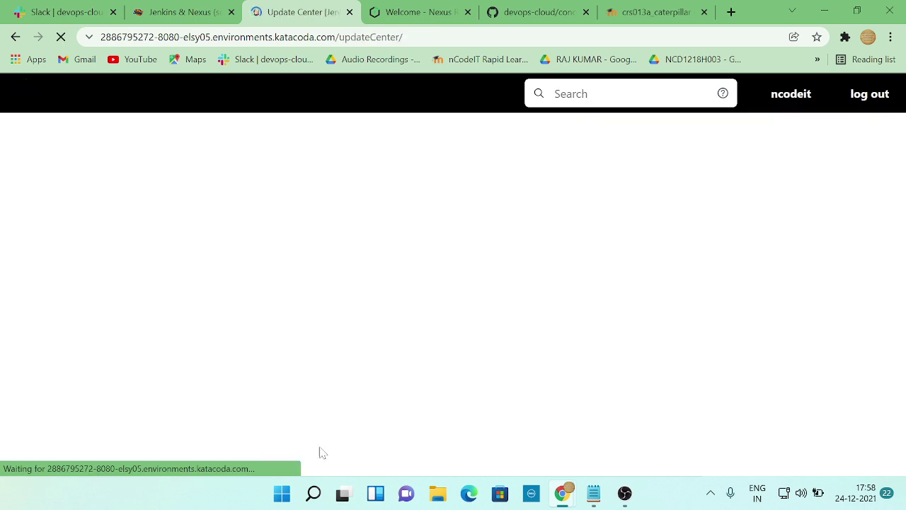
click(174, 13)
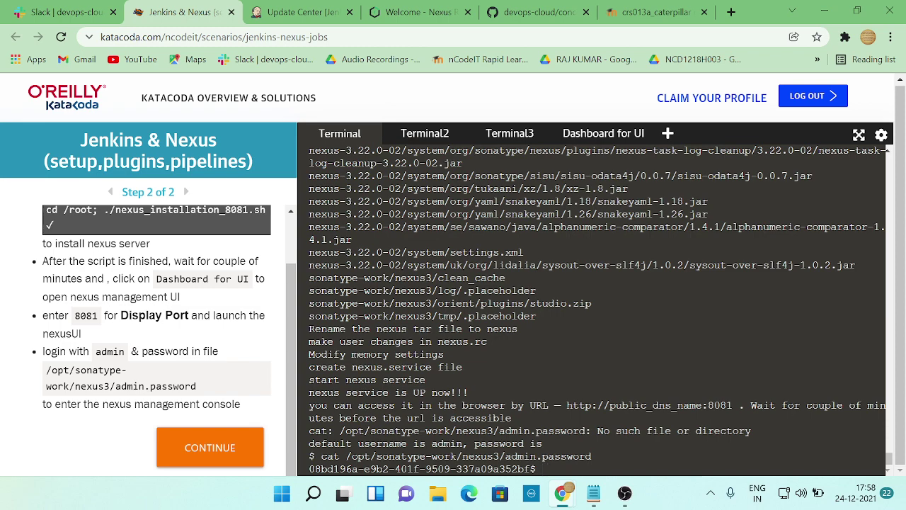
- Review the Install nexus server step, then view the Update Center's successful installs
scroll(148, 340, down, 1)
scroll(148, 340, up, 2)
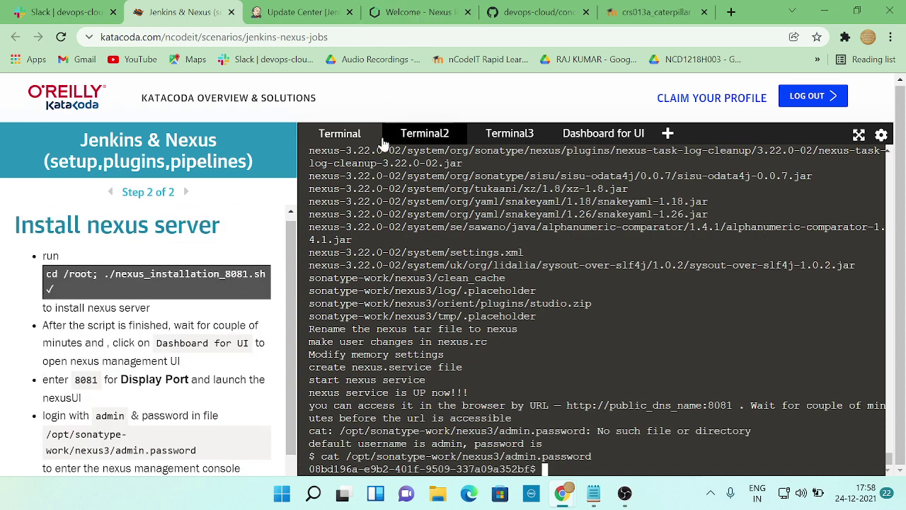
key(alt+Tab)
key(alt+Tab)
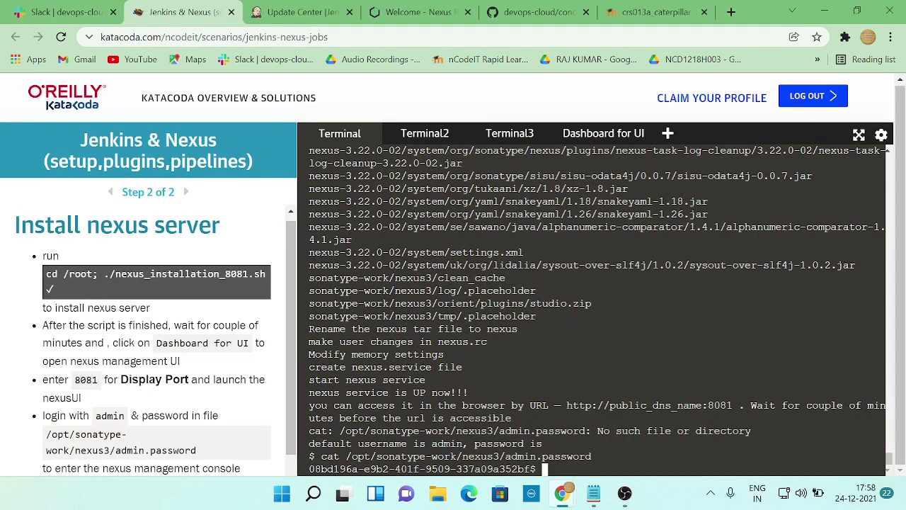
click(303, 12)
scroll(564, 315, down, 6)
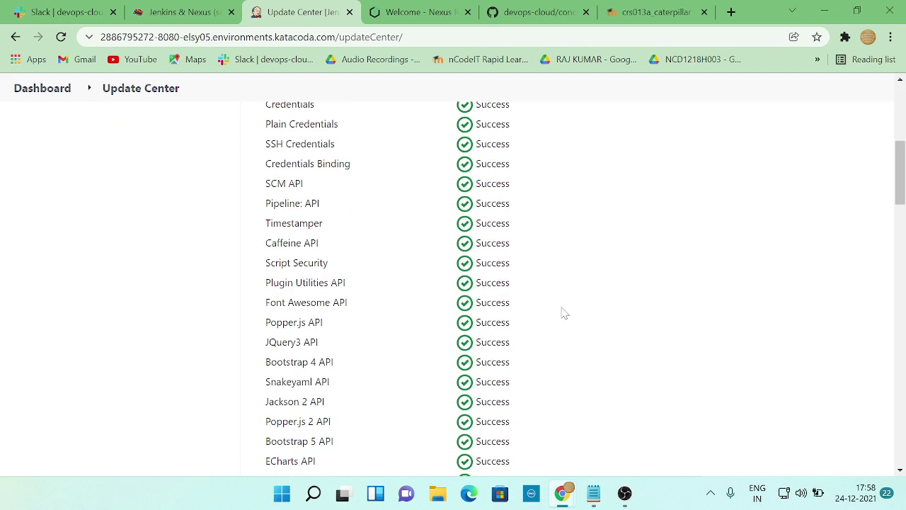
- Filter Jenkins's available plugins for 'mave', checking against the workshop's plugin list
scroll(564, 314, up, 6)
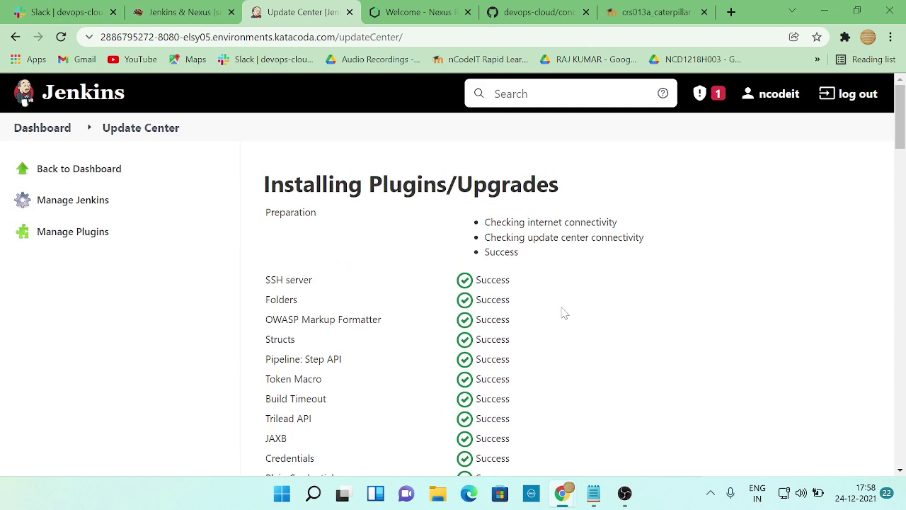
click(71, 233)
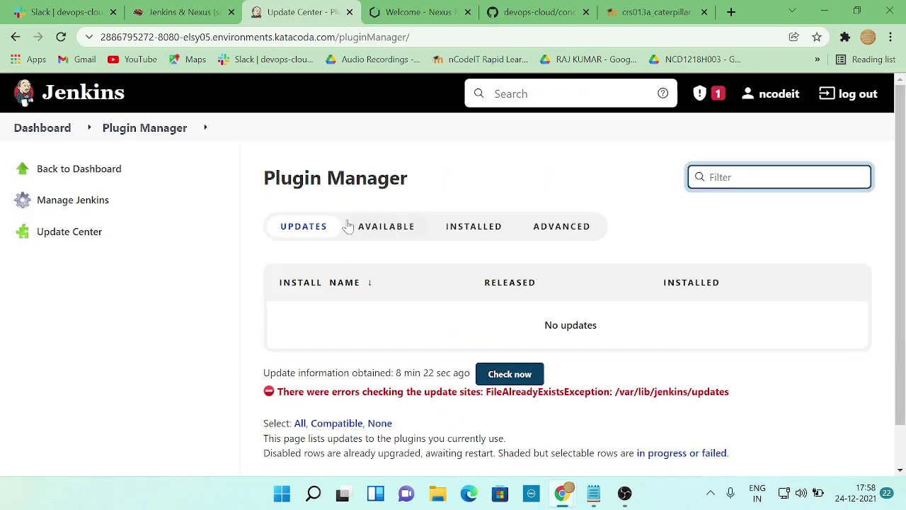
click(388, 227)
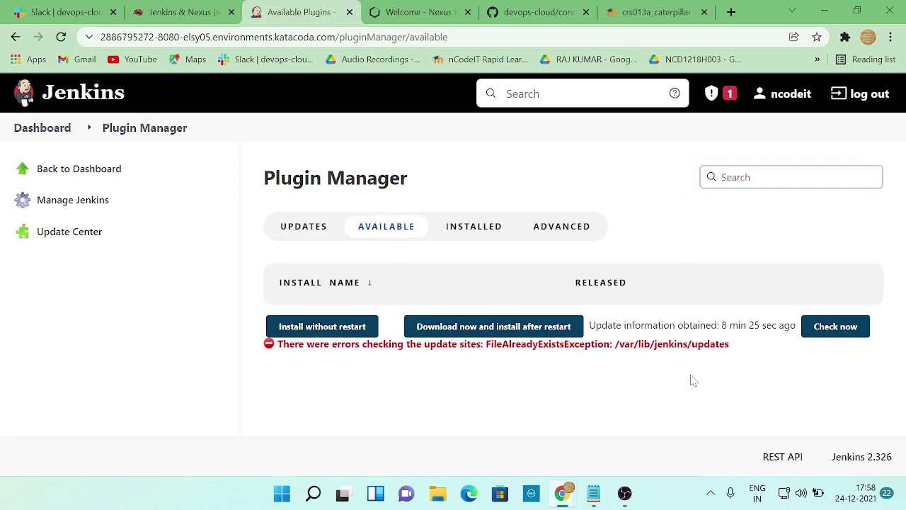
key(alt+Tab)
key(alt+Tab)
text(ma)
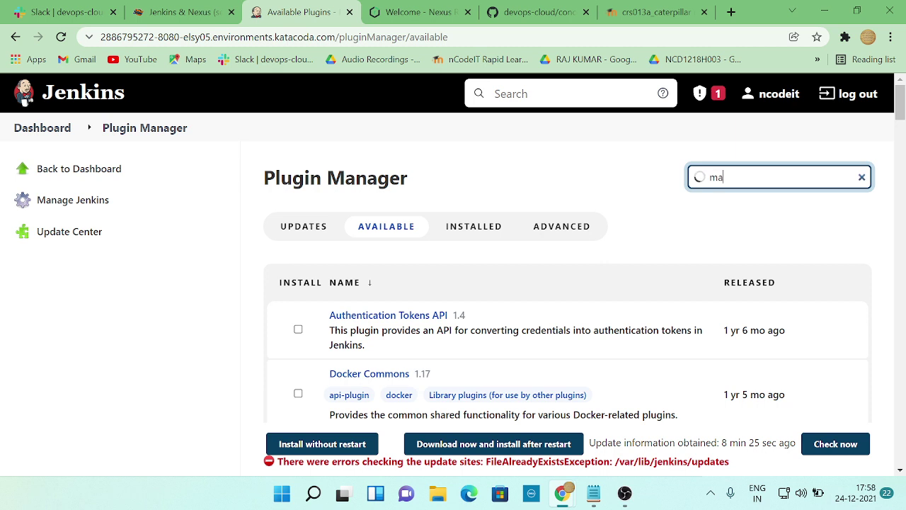
text(ven)
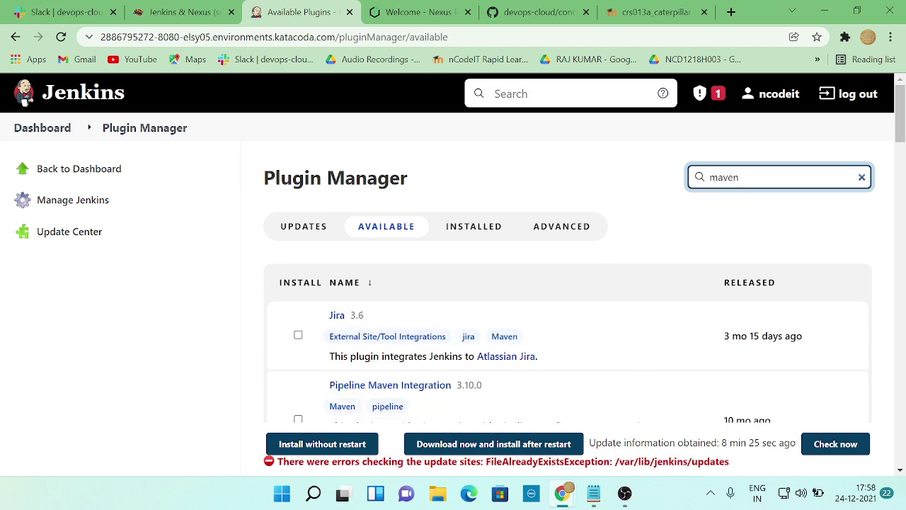
key(alt+Tab)
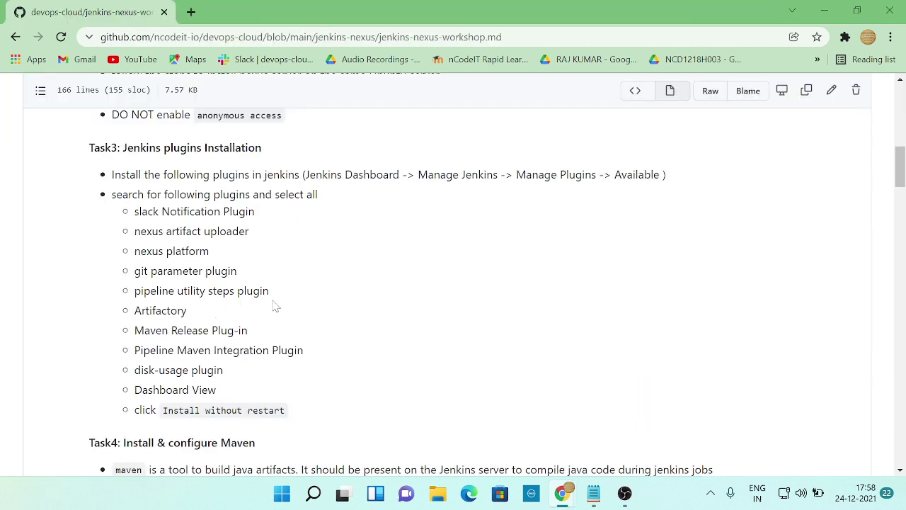
key(alt+Tab)
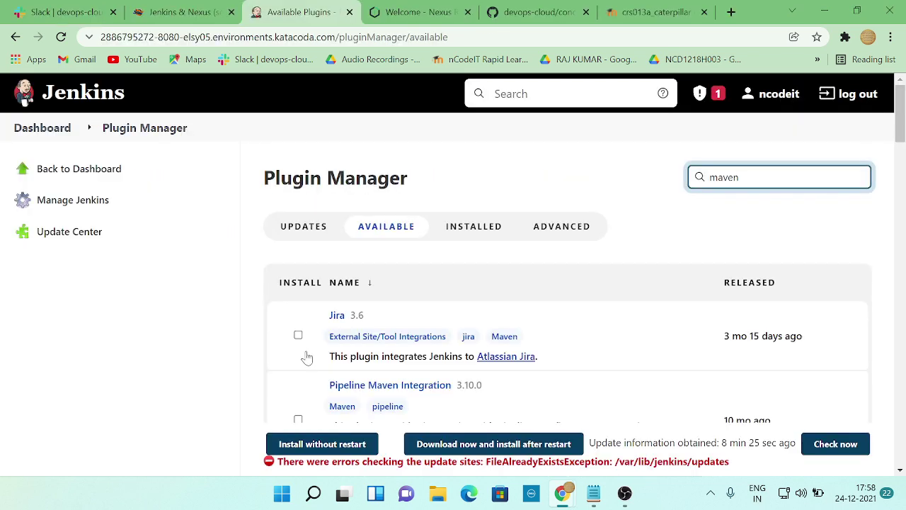
- Install the Maven Release Plug-in without restart and scroll the Update Center's progress list
scroll(460, 283, down, 2)
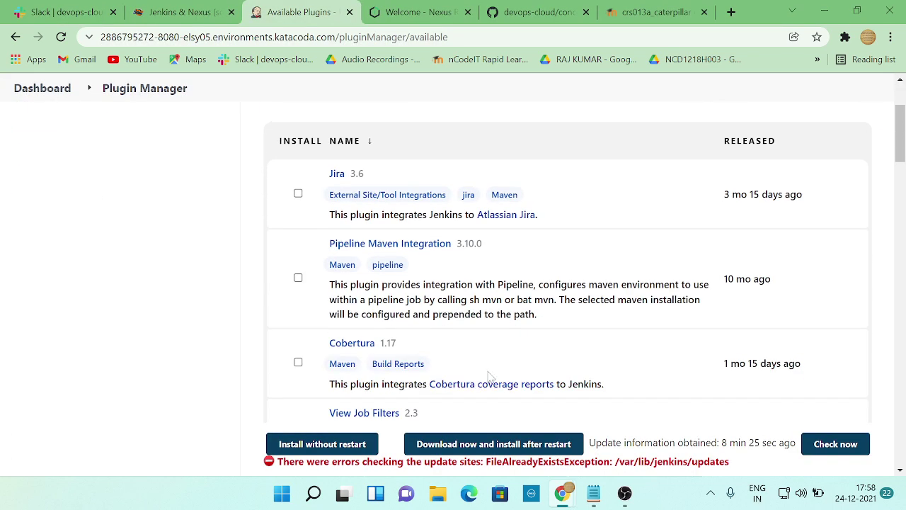
scroll(491, 377, down, 2)
scroll(315, 314, down, 2)
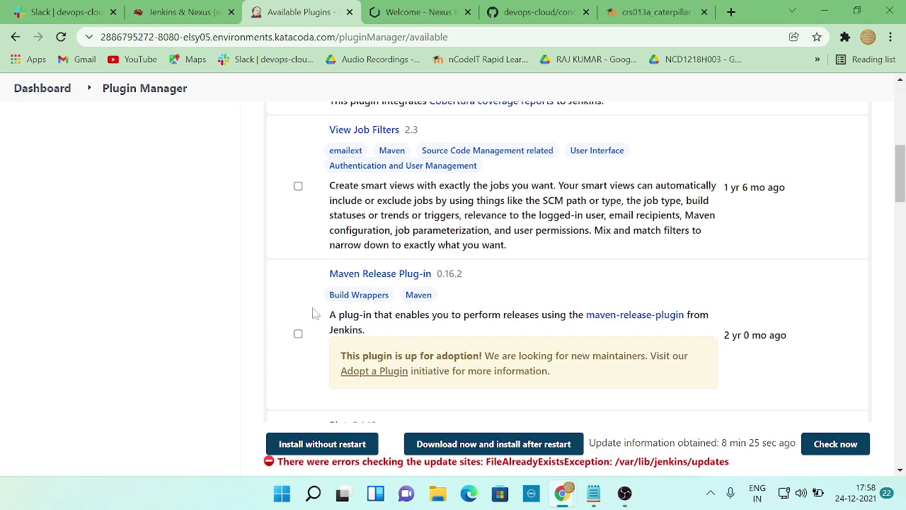
click(325, 440)
key(alt+Tab)
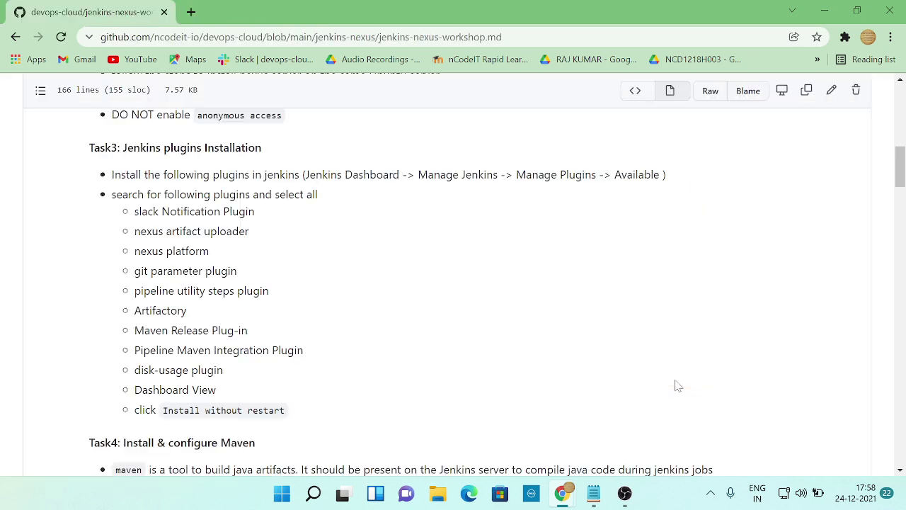
key(alt+Tab)
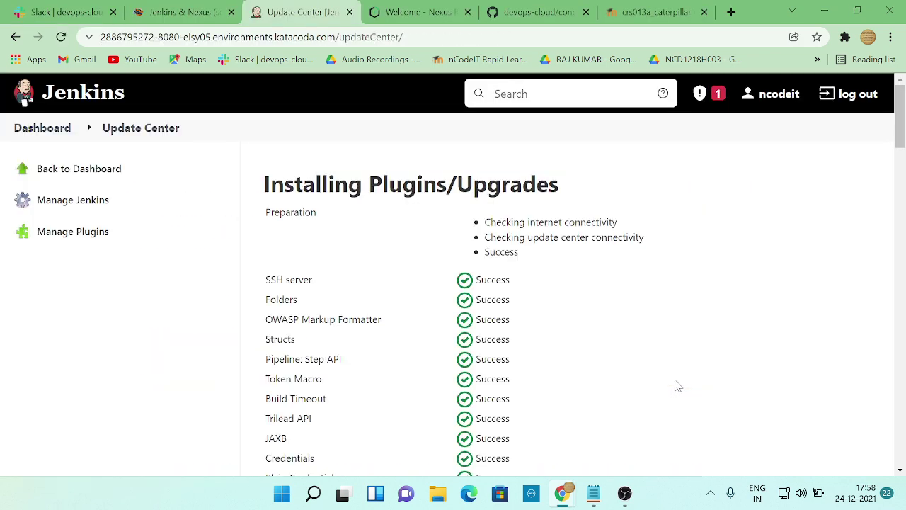
scroll(578, 348, down, 3)
drag(902, 432, 902, 456)
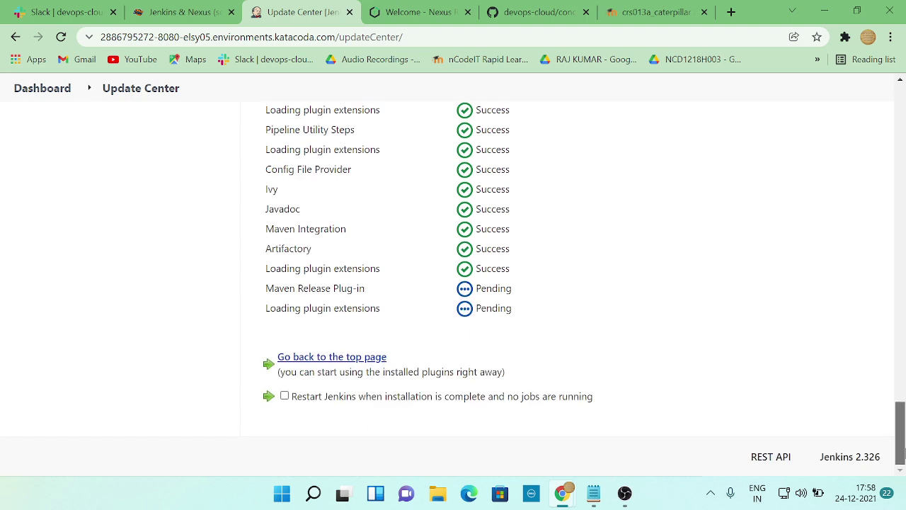
scroll(147, 288, up, 15)
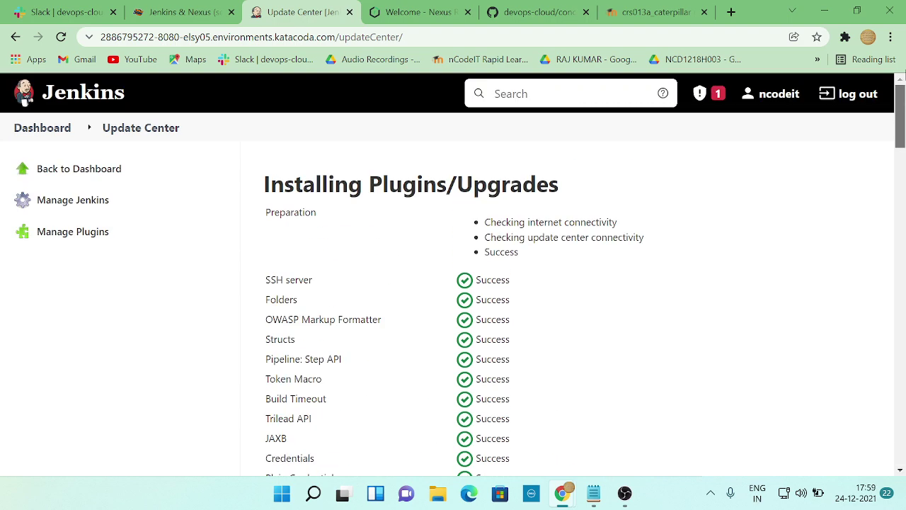
- Filter available plugins for 'maven' and install Pipeline Maven Integration without restart
key(alt+Tab)
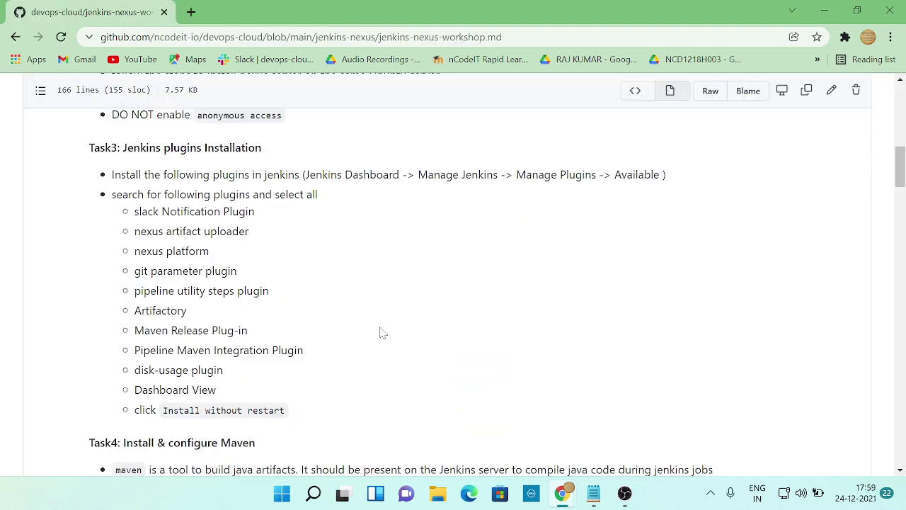
key(alt+Tab)
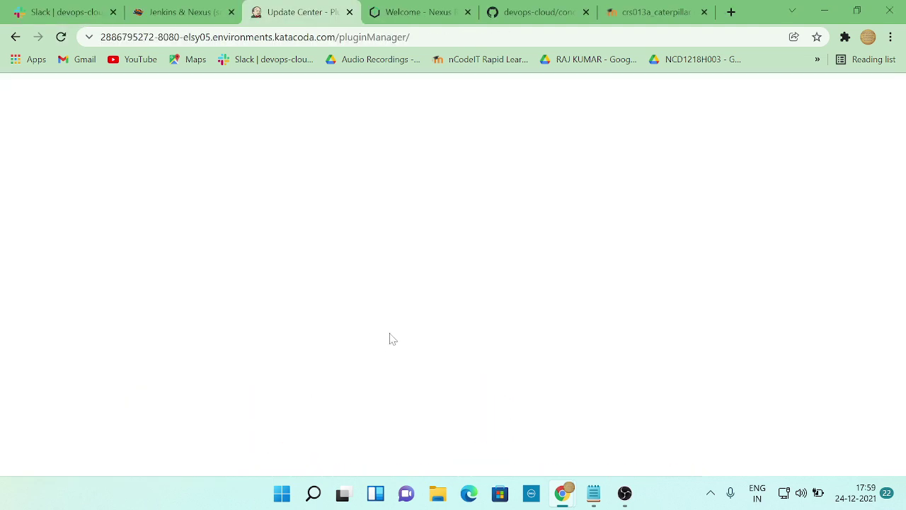
click(395, 232)
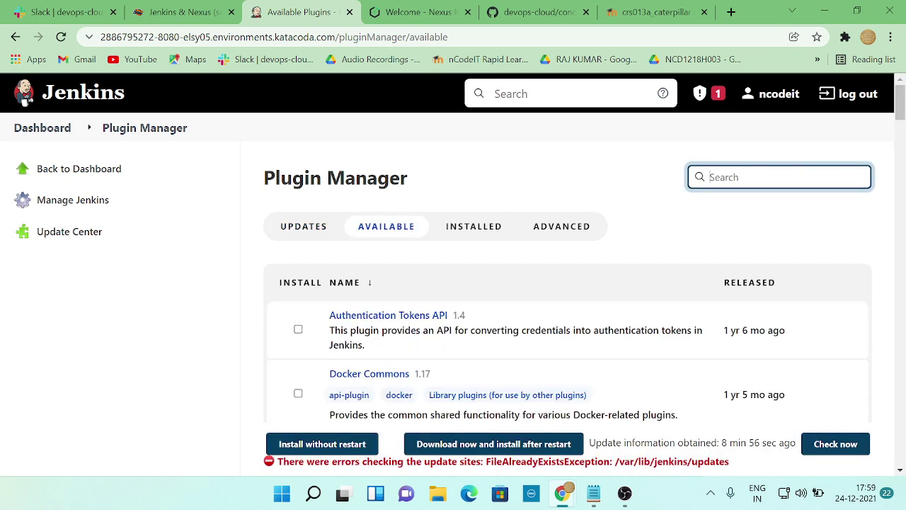
text(mave)
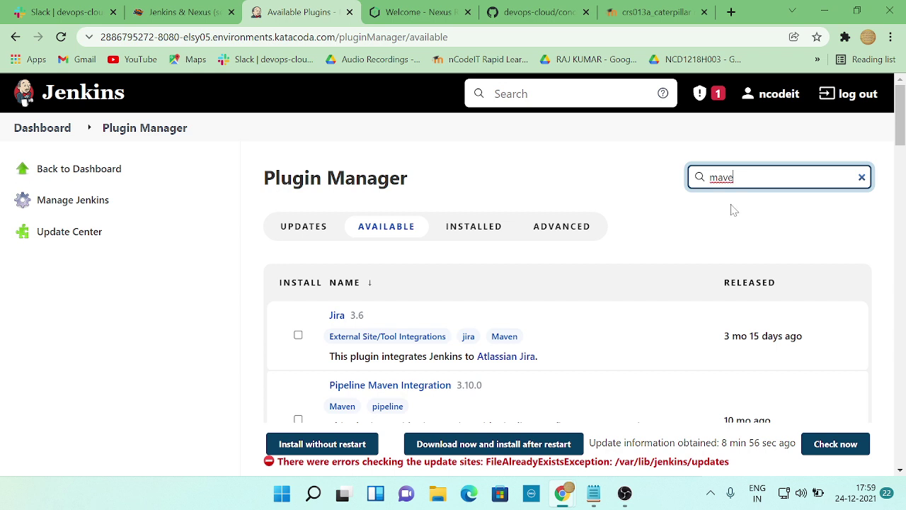
text(n)
click(298, 423)
click(298, 420)
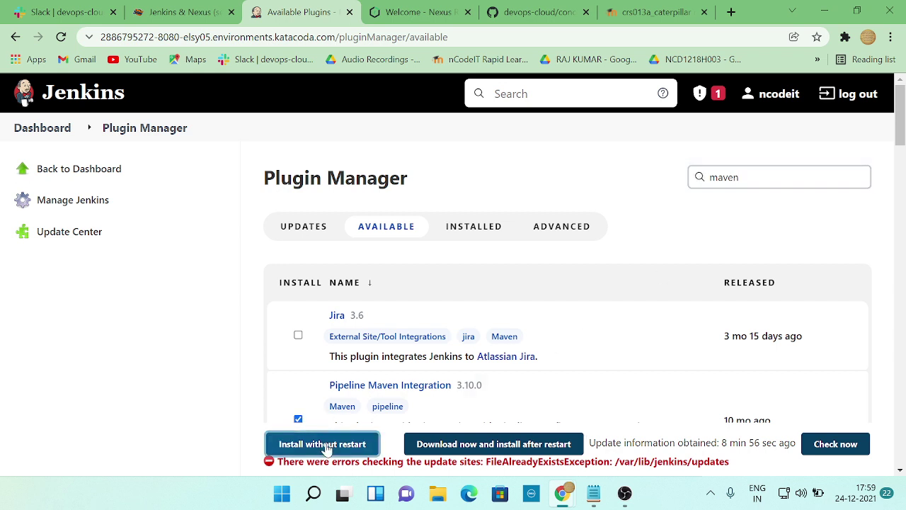
click(324, 446)
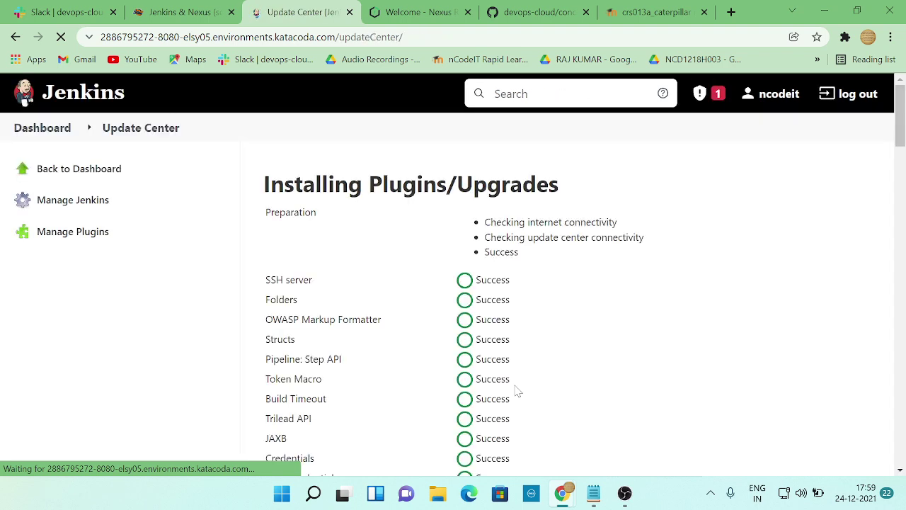
- Review the workshop instructions on GitHub, then return to the Jenkins Update Center
key(alt+Tab)
key(alt+Tab)
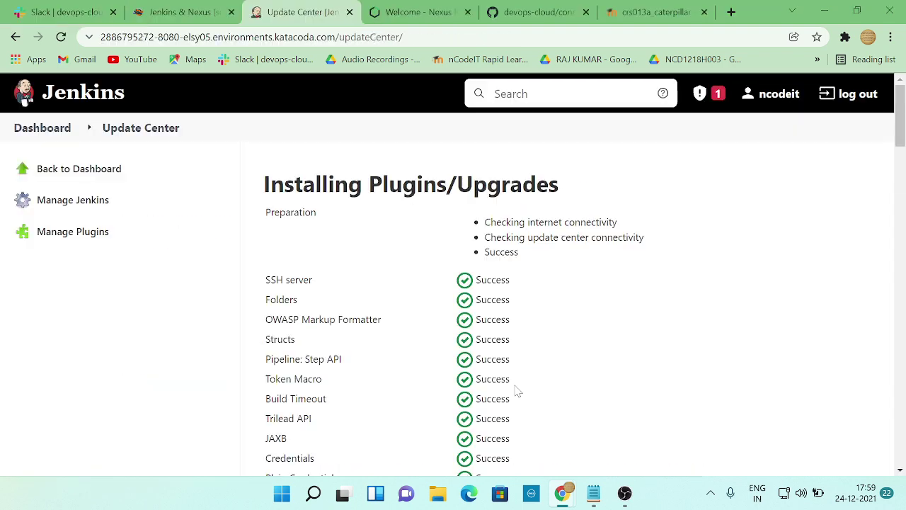
scroll(661, 344, down, 5)
drag(900, 191, 900, 442)
scroll(899, 442, up, 15)
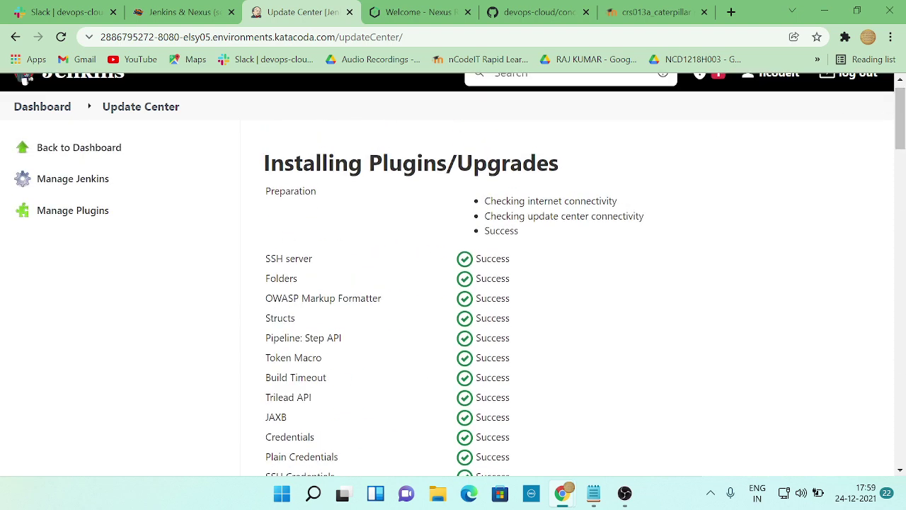
scroll(287, 257, up, 1)
key(alt+Tab)
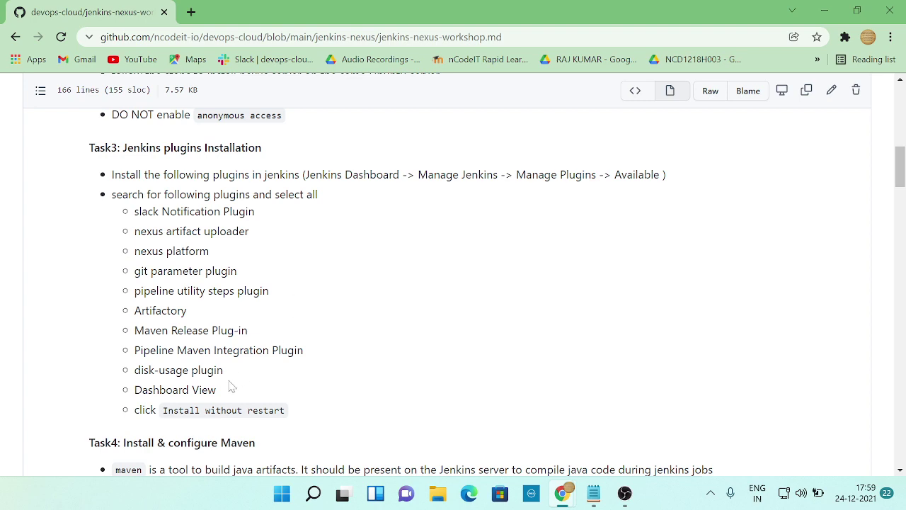
key(alt+Tab)
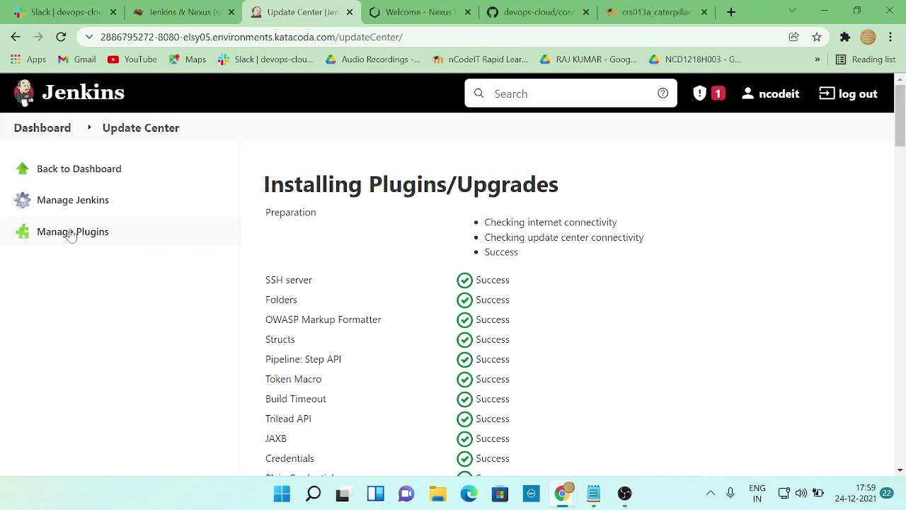
- Filter available plugins for 'disk' and install disk-usage without restart
click(74, 233)
key(alt+Tab)
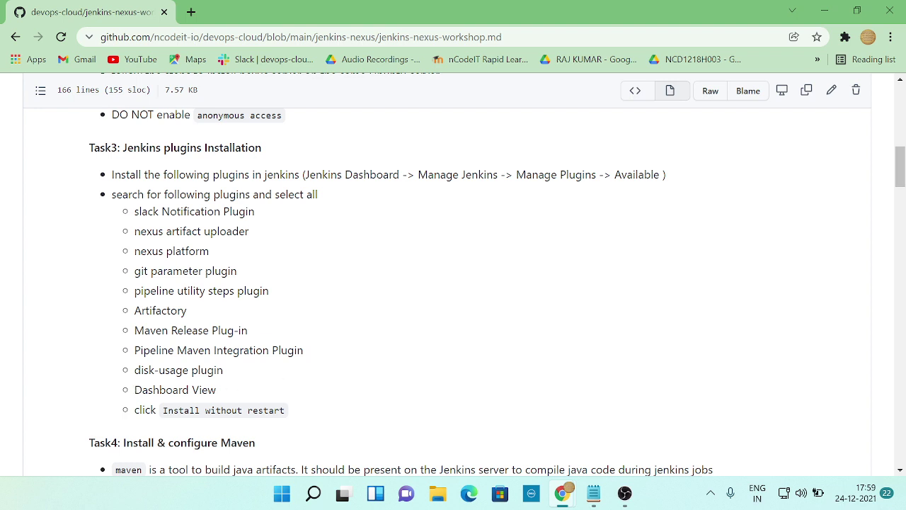
key(alt+Tab)
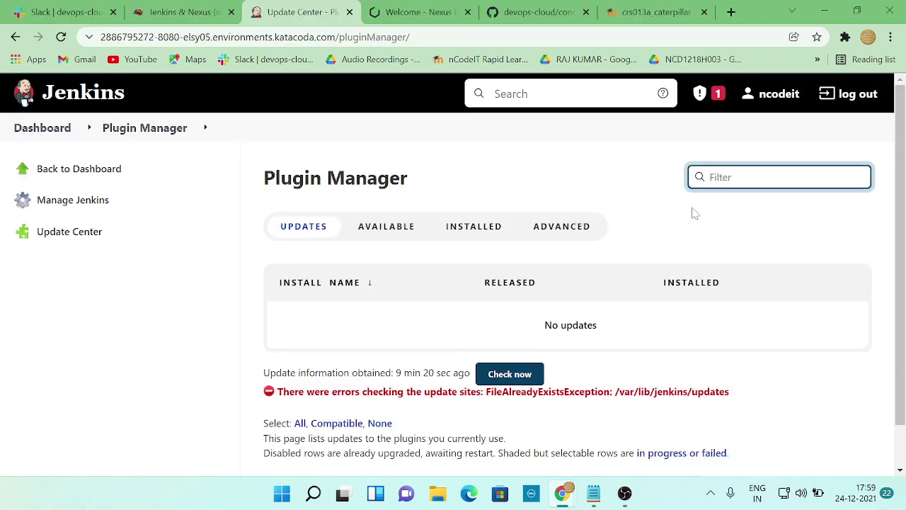
text(disk usage)
click(393, 226)
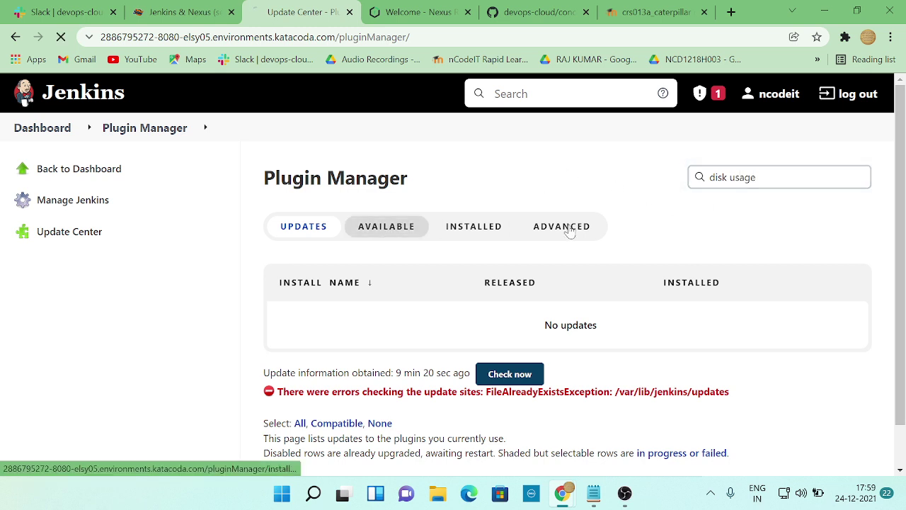
text(disk)
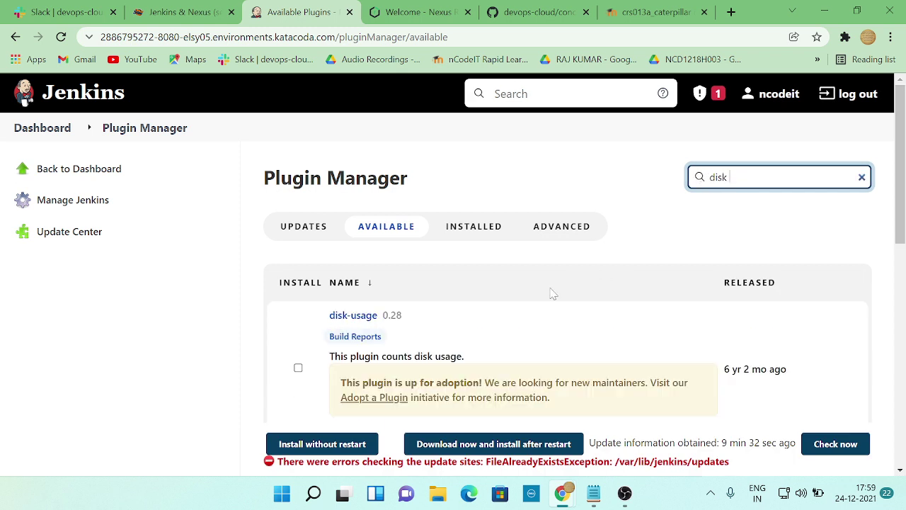
click(298, 367)
click(324, 446)
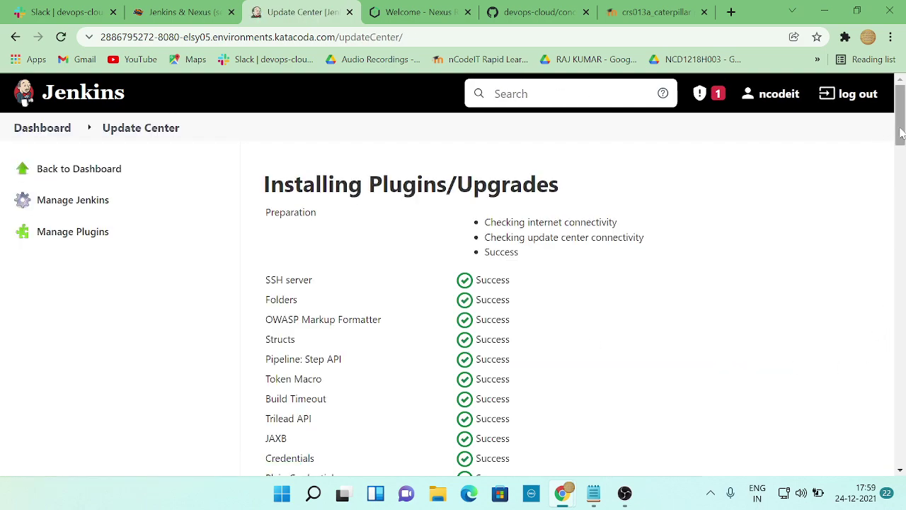
- Compare the installs with the Task3 plugin list on GitHub, then review the Update Center
drag(899, 134, 900, 216)
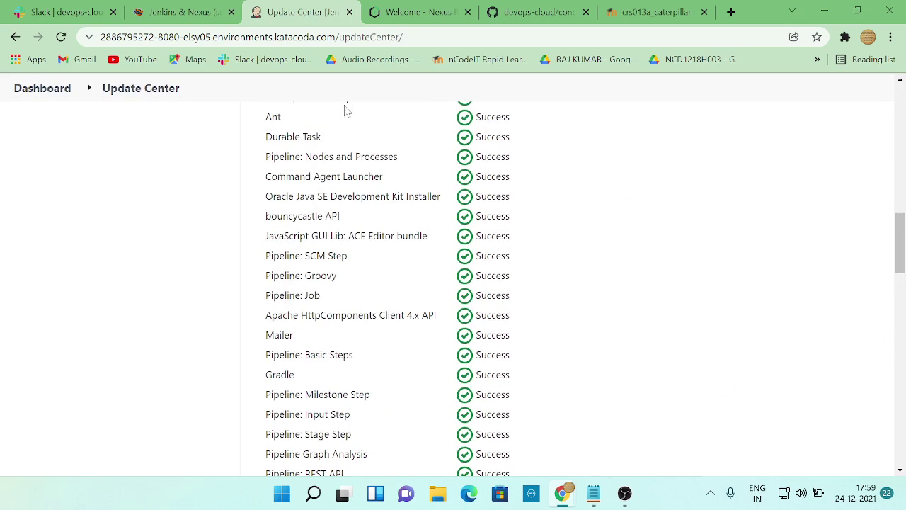
key(alt+Tab)
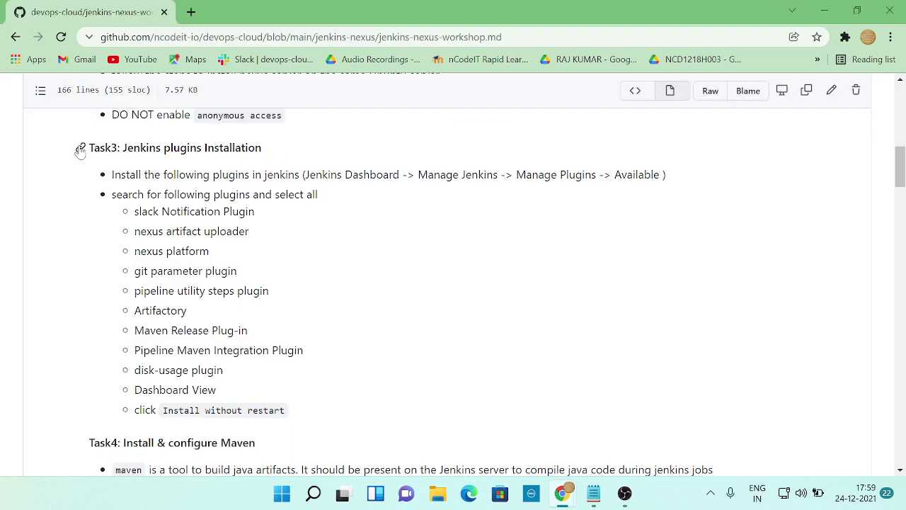
drag(89, 147, 316, 392)
click(317, 392)
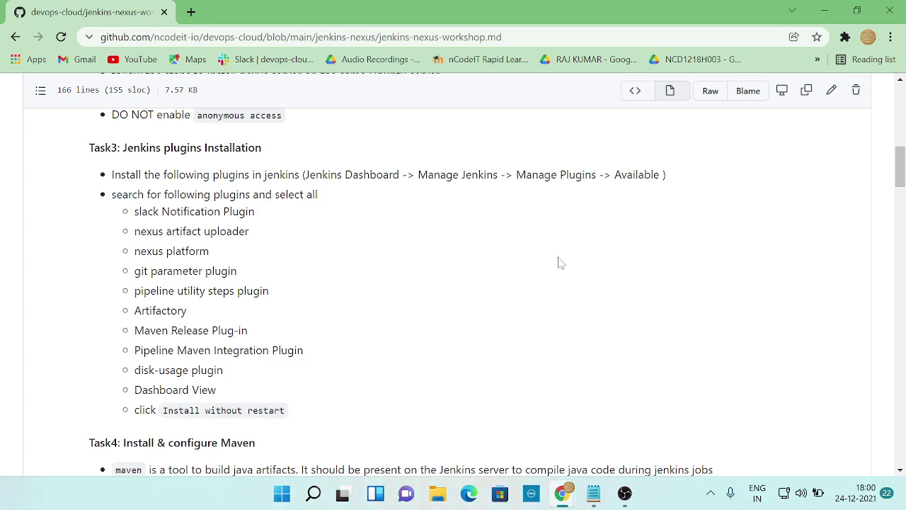
drag(111, 194, 286, 194)
click(326, 202)
key(alt+Tab)
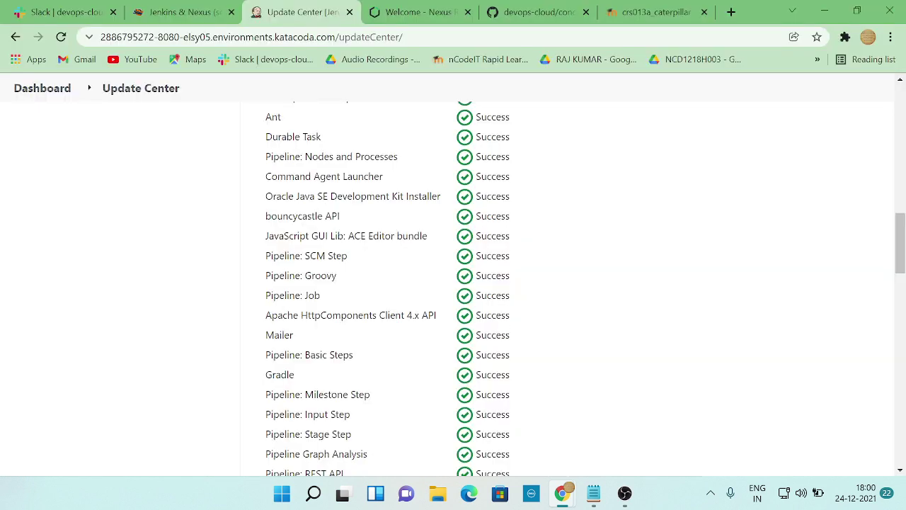
key(alt+Tab)
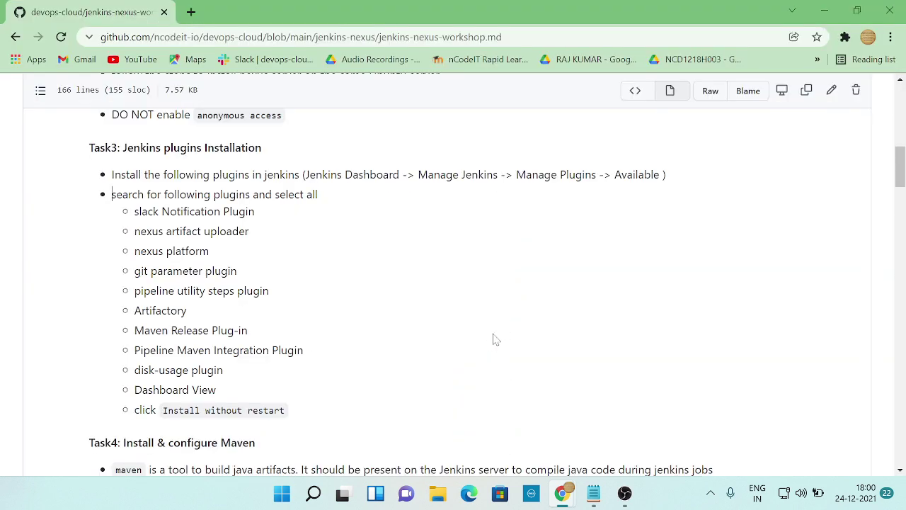
key(alt+Tab)
scroll(111, 210, up, 7)
scroll(111, 210, up, 4)
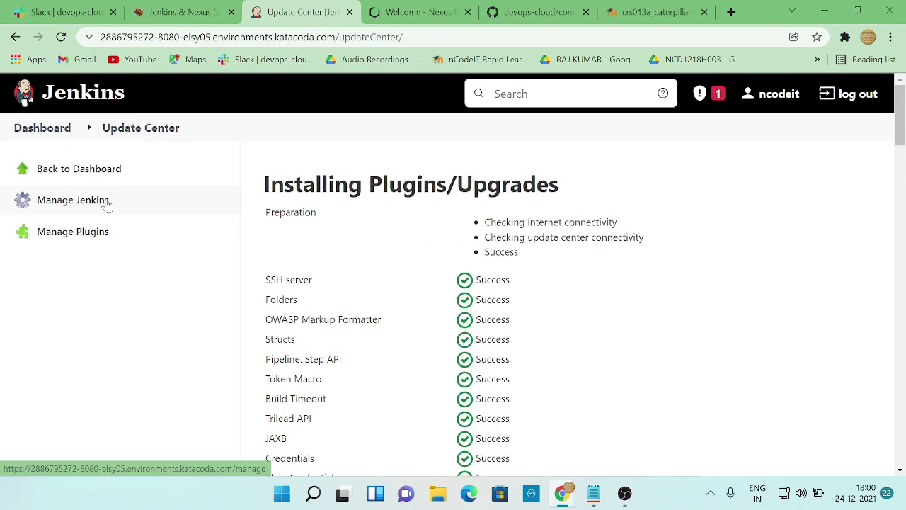
- Filter available plugins for 'dashbo' and install Dashboard View without restart
click(73, 233)
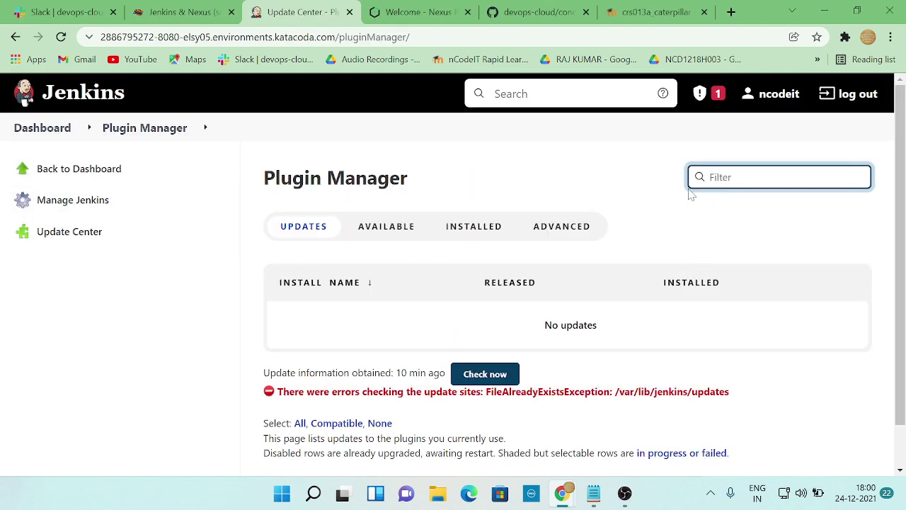
click(386, 226)
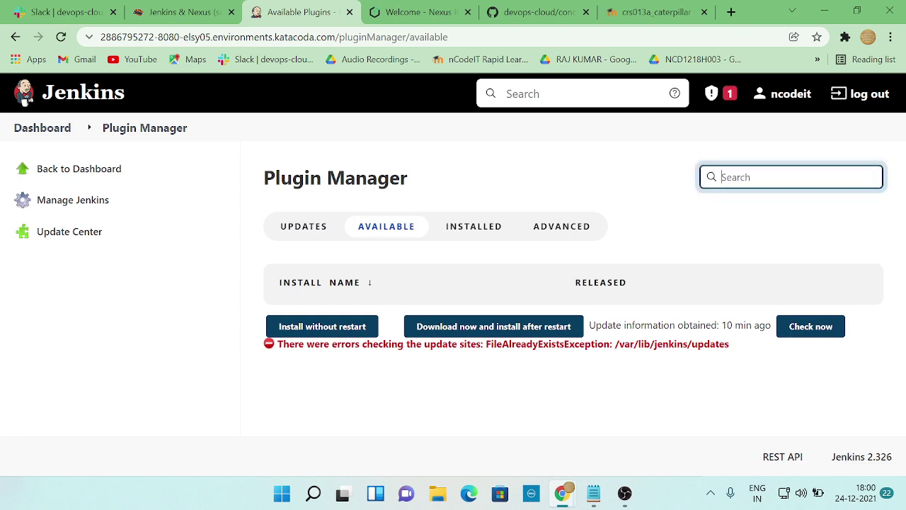
key(alt+Tab)
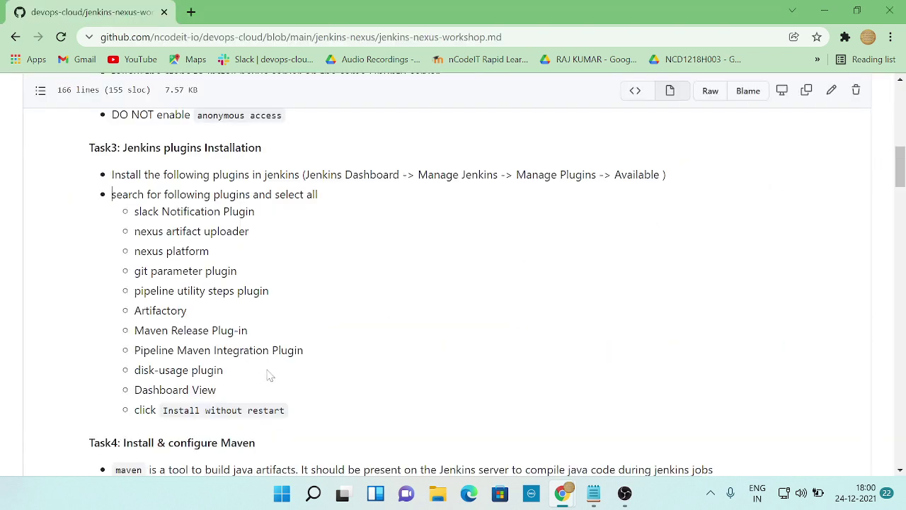
key(alt+Tab)
key(alt+Tab)
key(alt+Tab)
text(da)
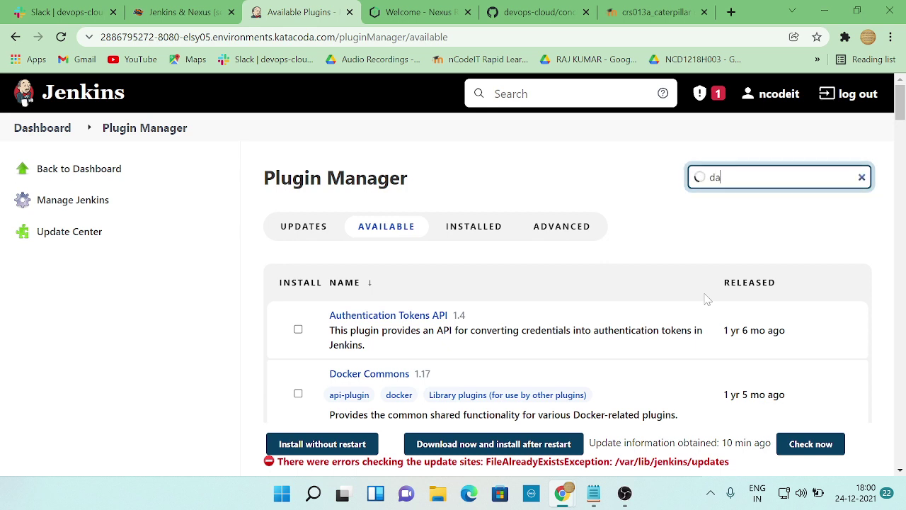
text(shbo)
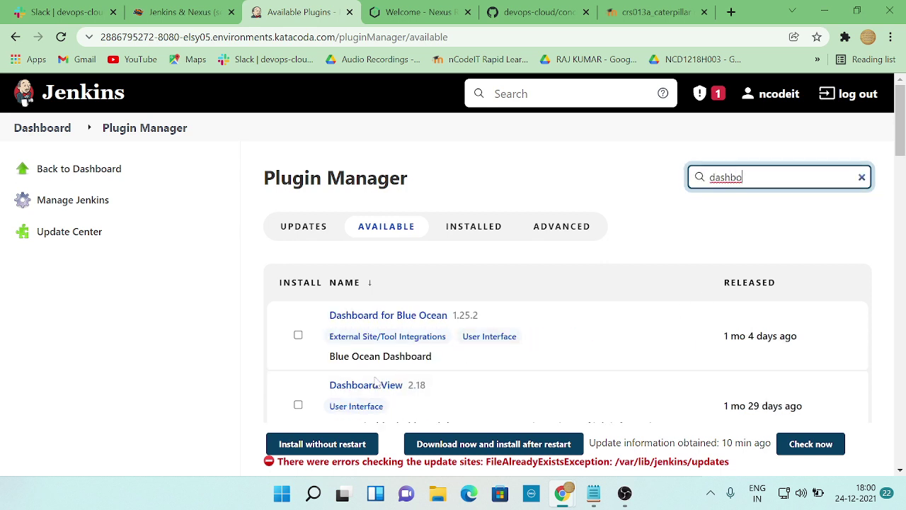
click(298, 404)
click(334, 446)
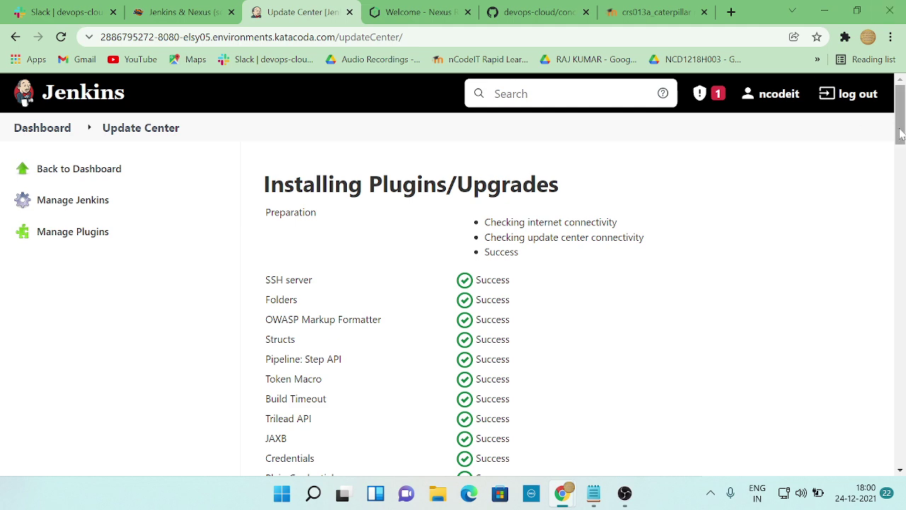
- Scroll the Update Center's progress, then reopen the plugin manager and GitHub's Task3 list
drag(900, 115, 904, 484)
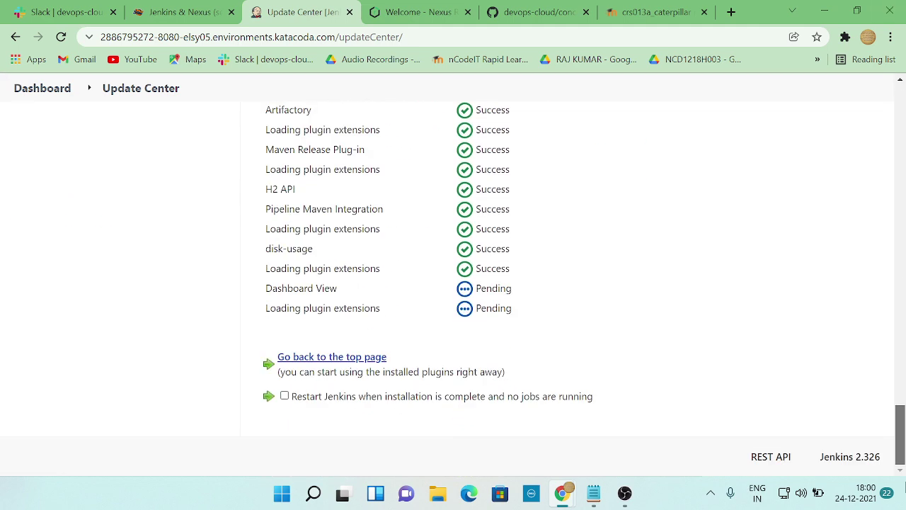
drag(901, 435, 900, 107)
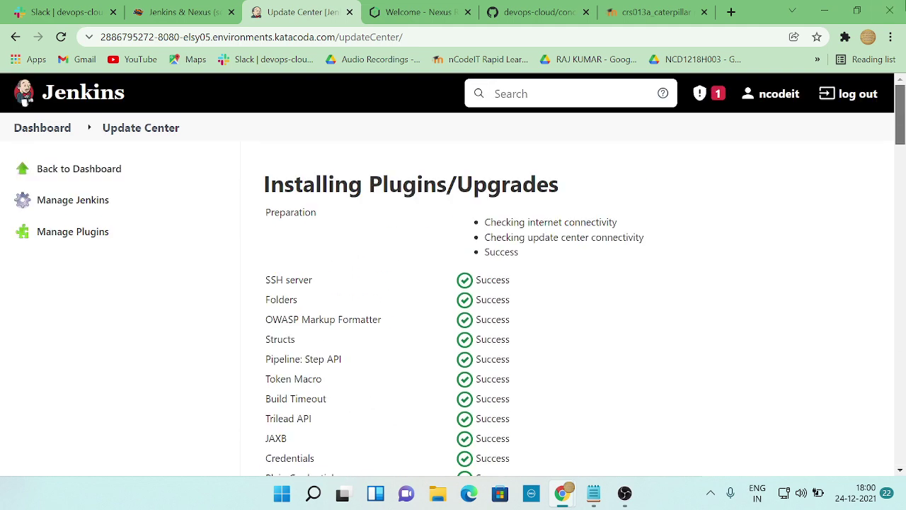
click(55, 234)
key(alt+Tab)
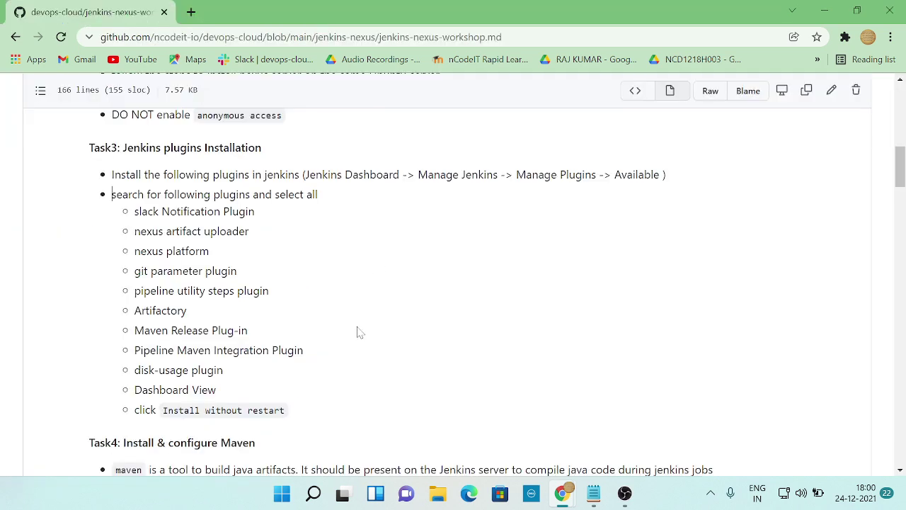
- Scroll workshop.md to Task4: Install & configure Maven, glancing back at the Plugin Manager
scroll(358, 325, down, 2)
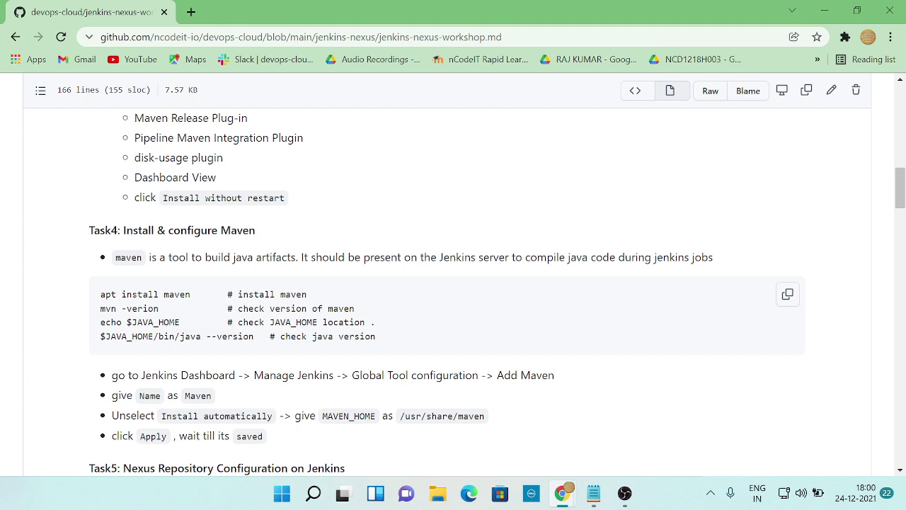
key(alt+Tab)
key(alt+Tab)
scroll(453, 283, down, 2)
key(alt+Tab)
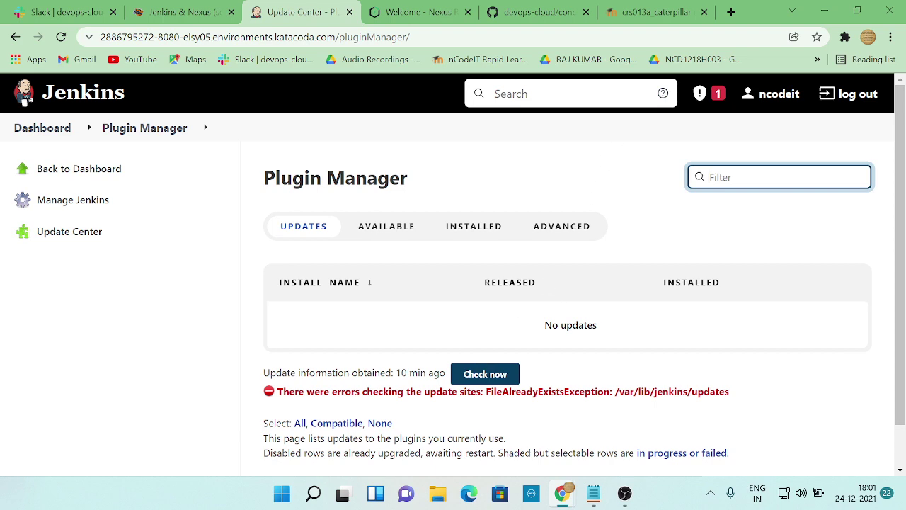
- Read the Task5 Nexus notes in the GitHub workshop, then bring up the Jenkins & Nexus course terminal
key(alt+Tab)
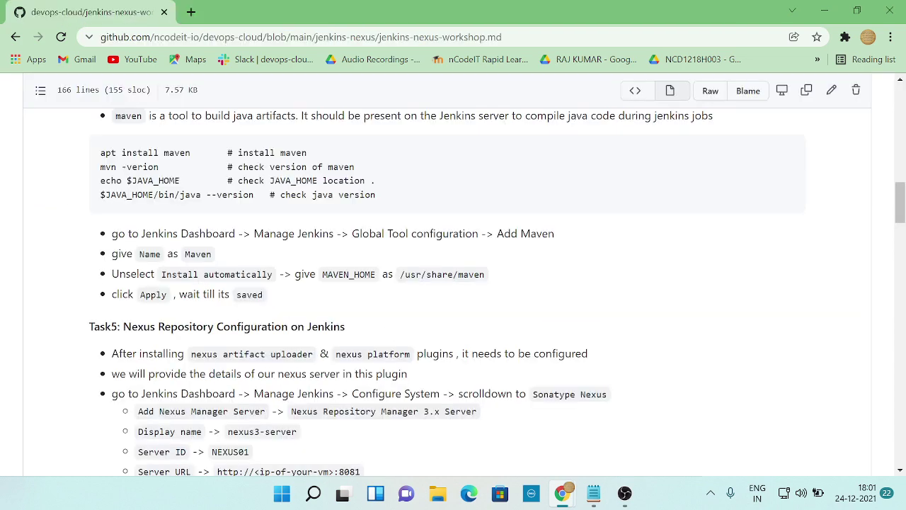
scroll(453, 291, up, 2)
scroll(453, 283, down, 2)
scroll(294, 276, down, 1)
key(alt+Tab)
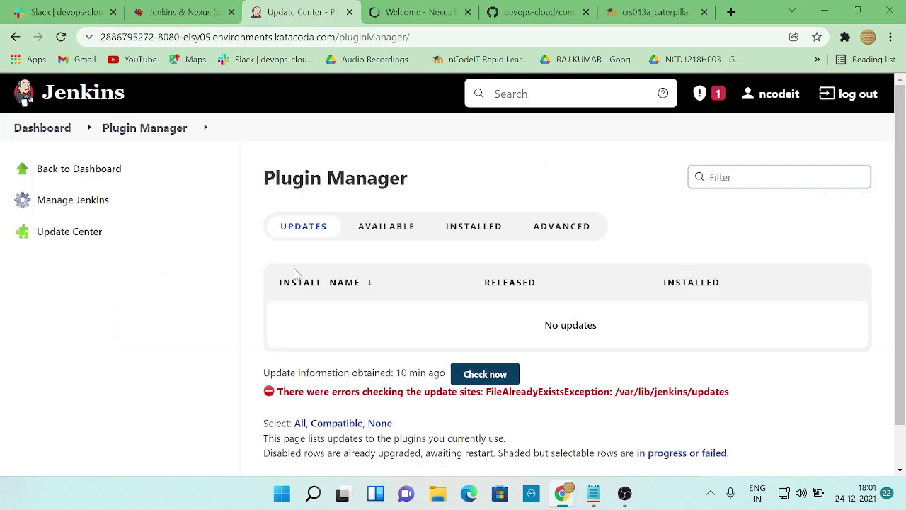
click(182, 12)
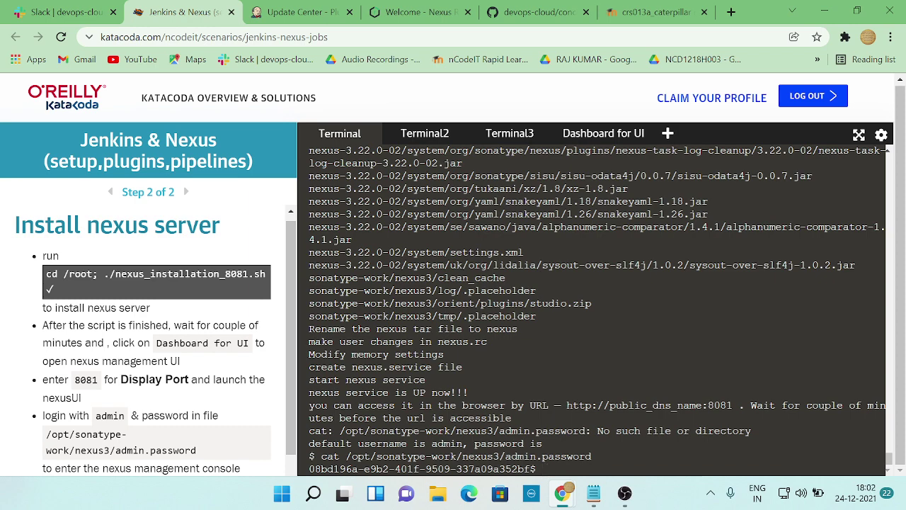
- Try Nexus Search and Browse, dismiss the JSON error, reload, and retry the port 8081 display
click(420, 12)
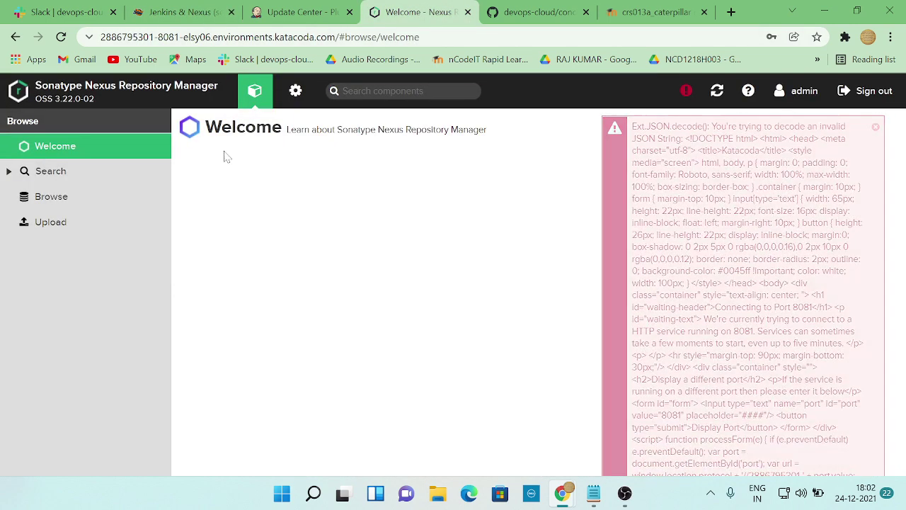
click(51, 177)
click(58, 201)
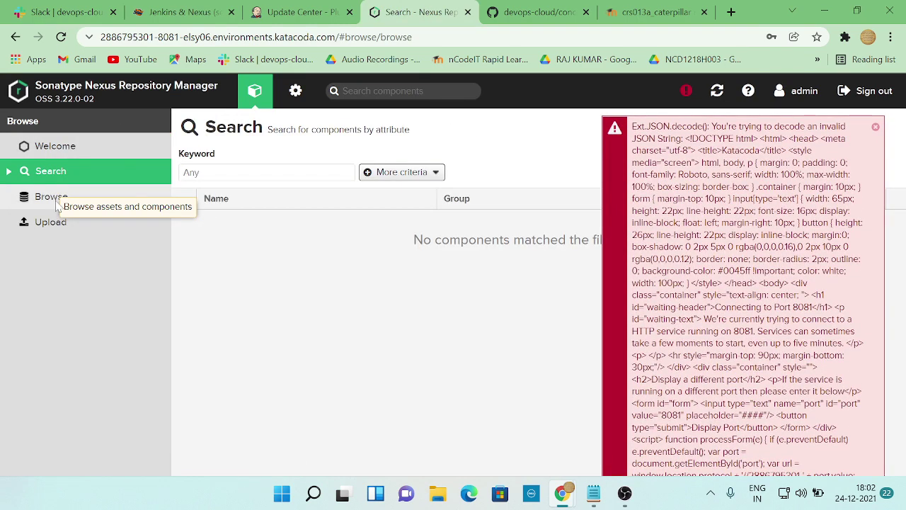
click(875, 128)
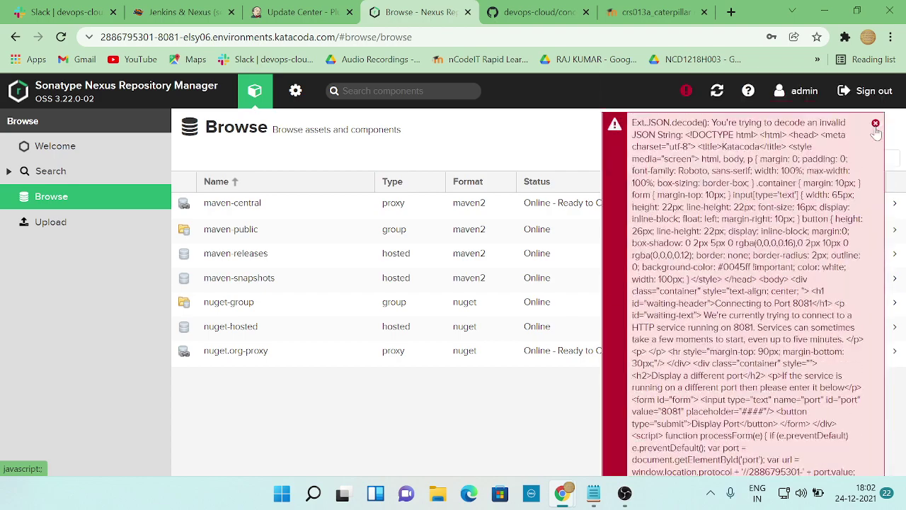
click(876, 130)
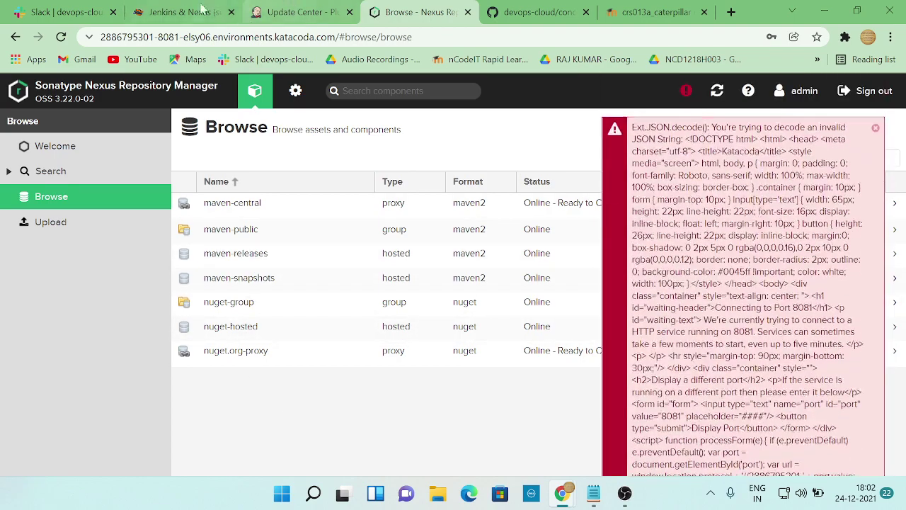
click(62, 37)
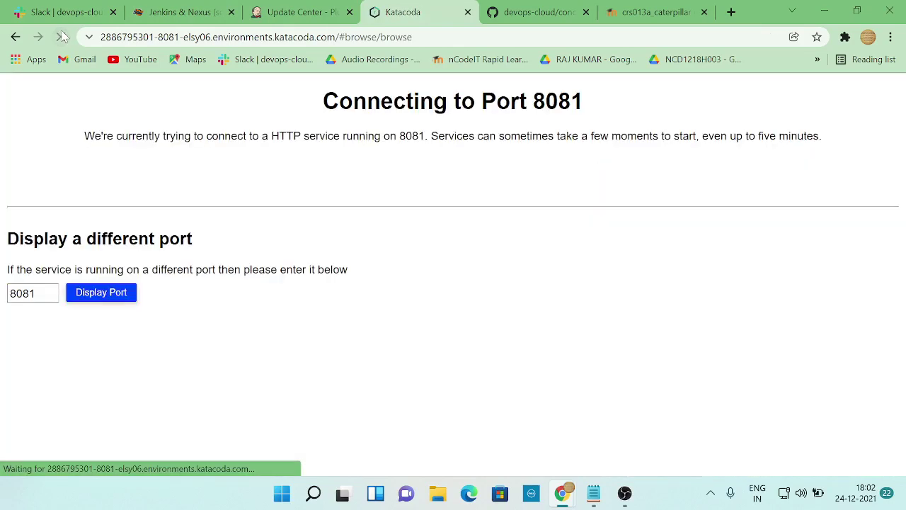
click(86, 296)
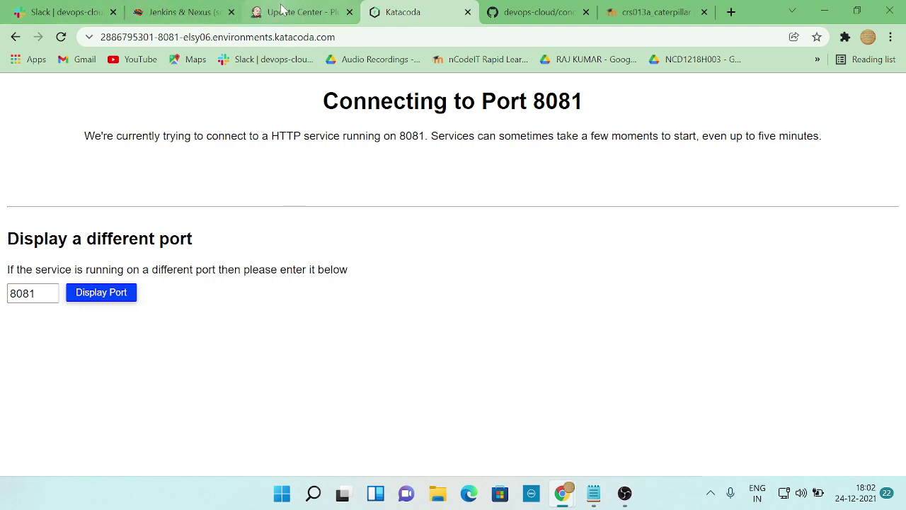
- Check the course, Plugin Manager and port 8081 tabs while Nexus is still connecting
click(183, 12)
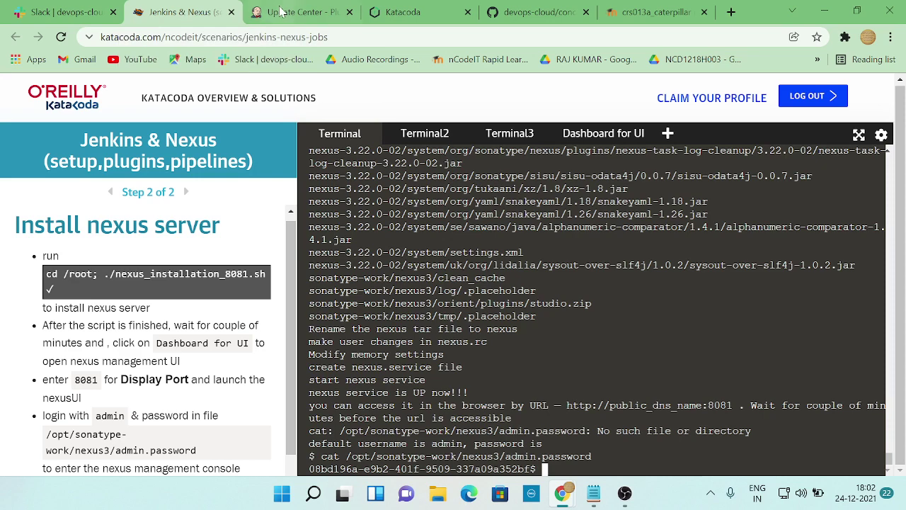
click(294, 12)
click(413, 16)
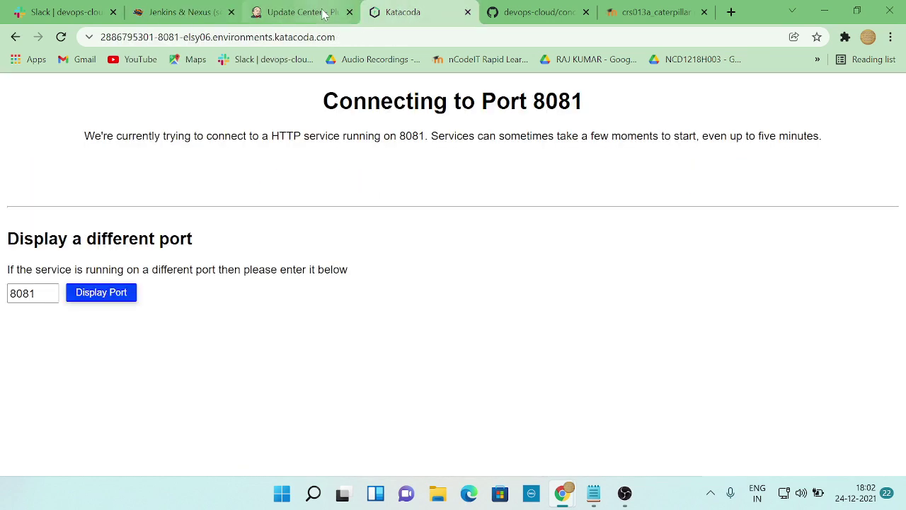
click(325, 13)
click(197, 13)
scroll(212, 340, down, 5)
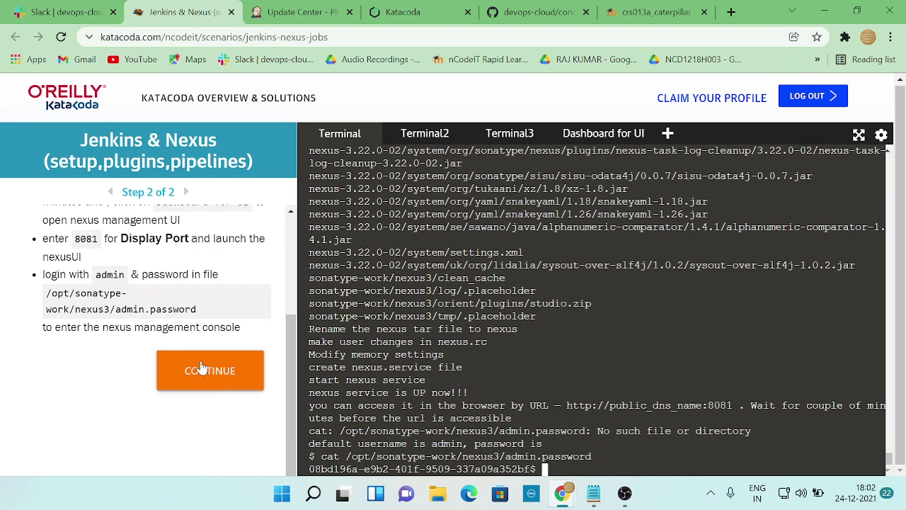
scroll(205, 368, up, 3)
- Close the stuck port 8081 preview tab and return to the Jenkins & Nexus course page
click(409, 12)
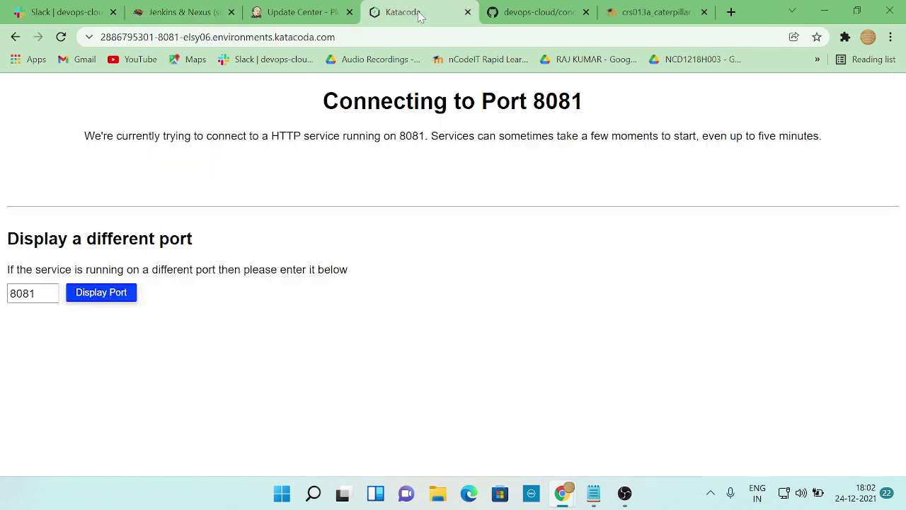
click(301, 12)
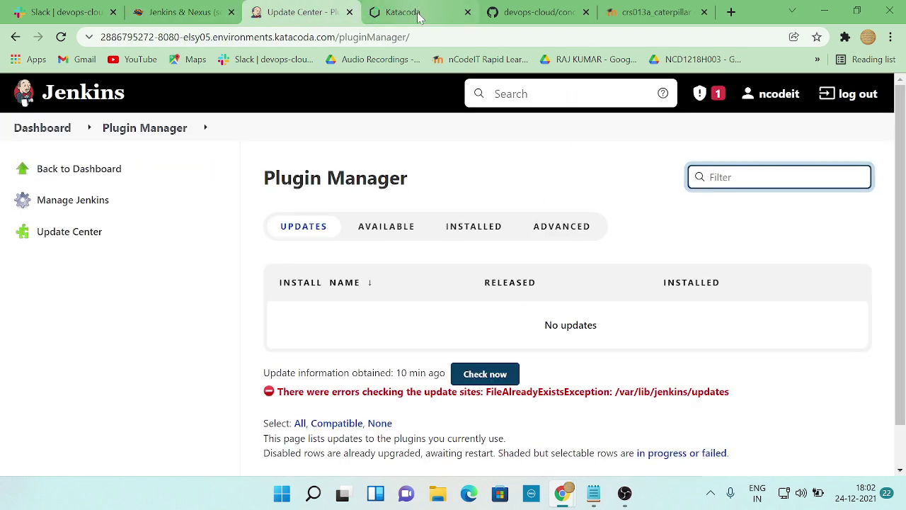
click(421, 13)
click(197, 12)
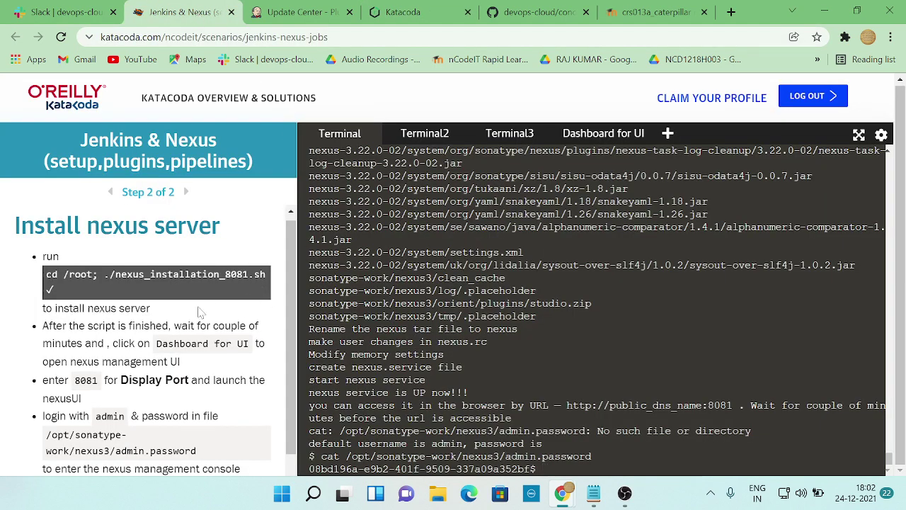
click(444, 17)
click(467, 12)
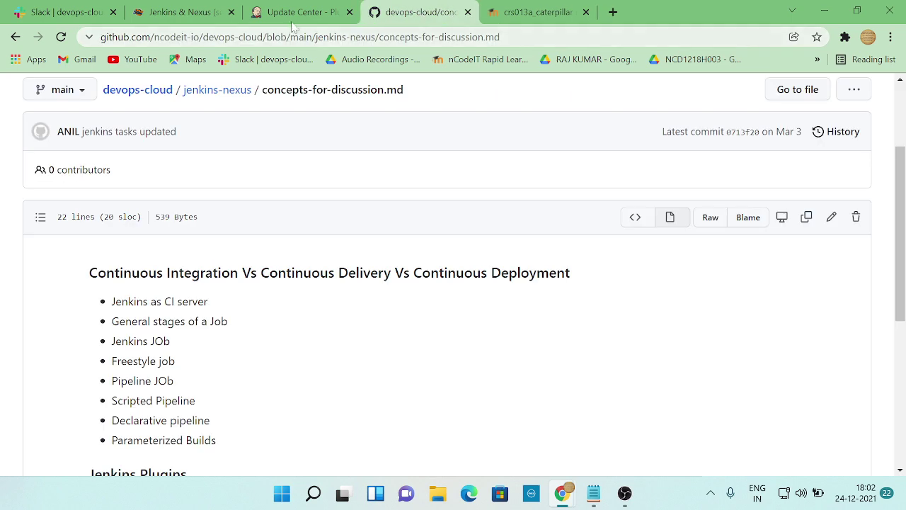
click(298, 14)
click(186, 13)
- Open a new Katacoda web preview with port 8081 to show the Nexus UI
click(600, 134)
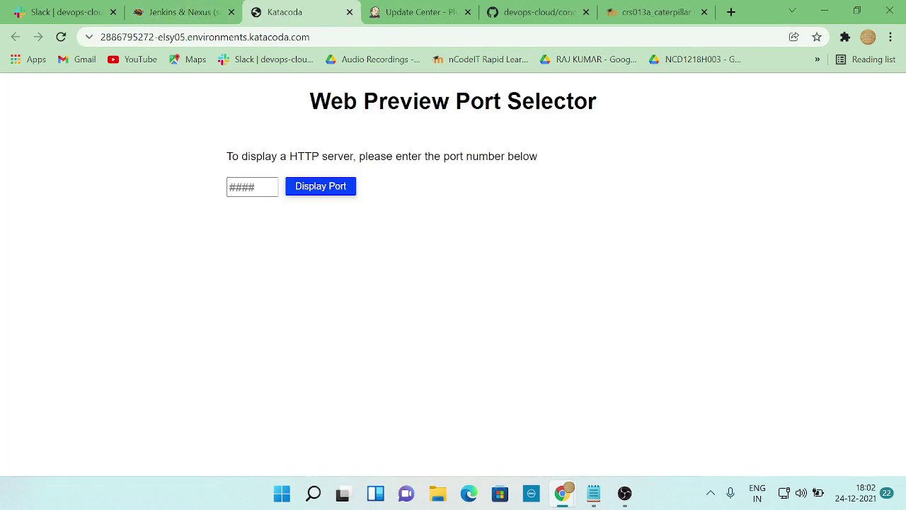
click(252, 186)
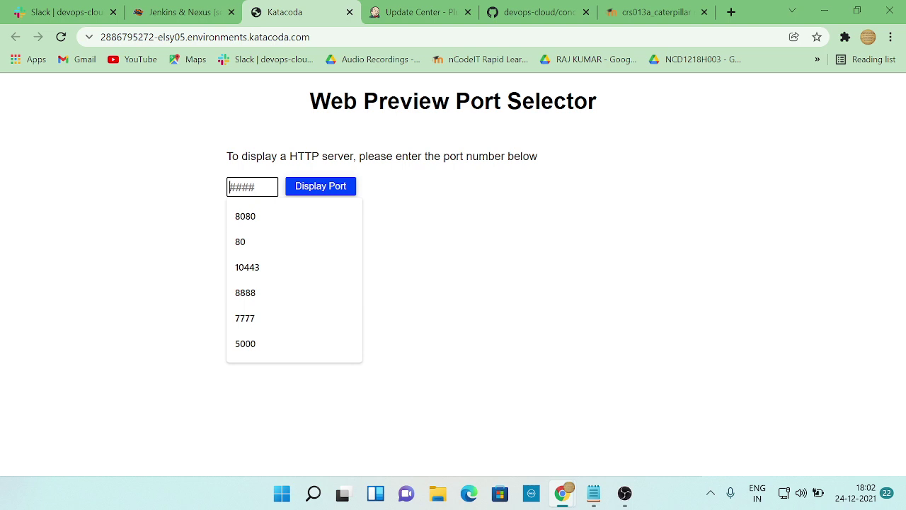
text(8081)
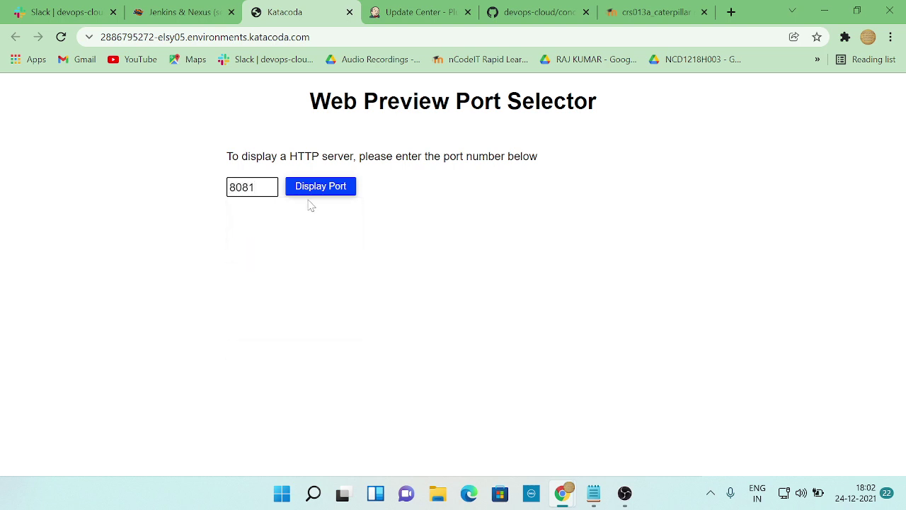
click(316, 187)
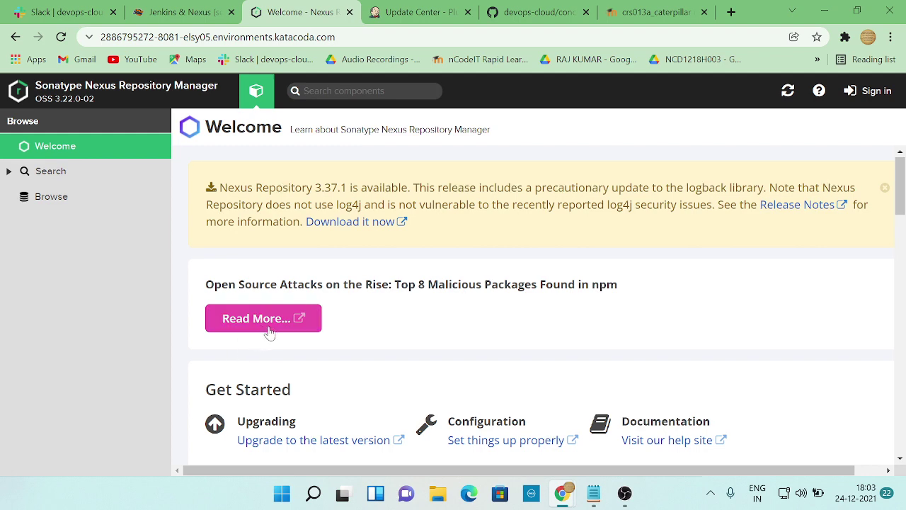
- Browse the Nexus Welcome page and open Search, then return to the Jenkins & Nexus terminal
scroll(304, 330, down, 3)
scroll(376, 330, down, 5)
scroll(375, 330, up, 8)
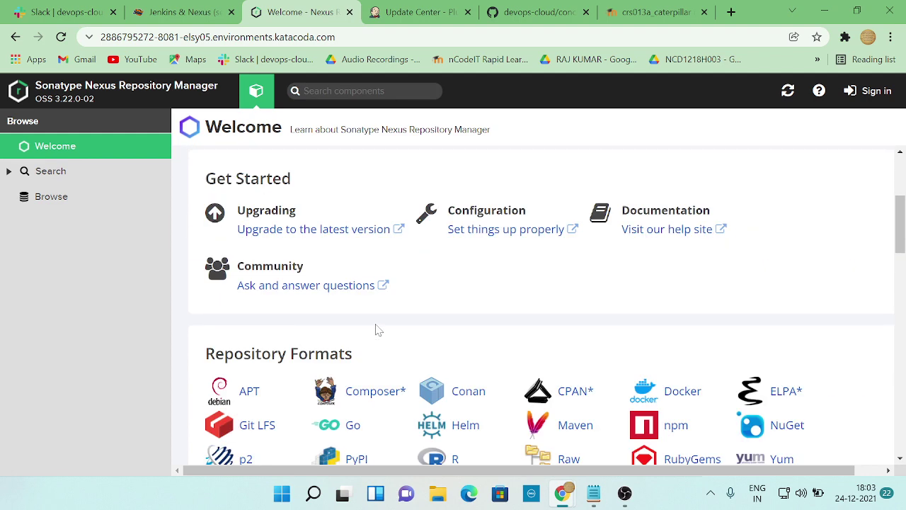
click(42, 177)
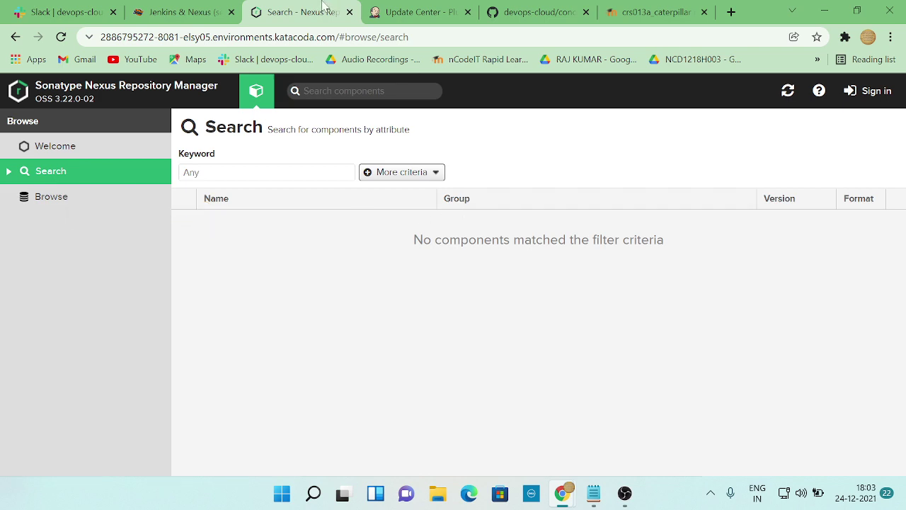
click(170, 13)
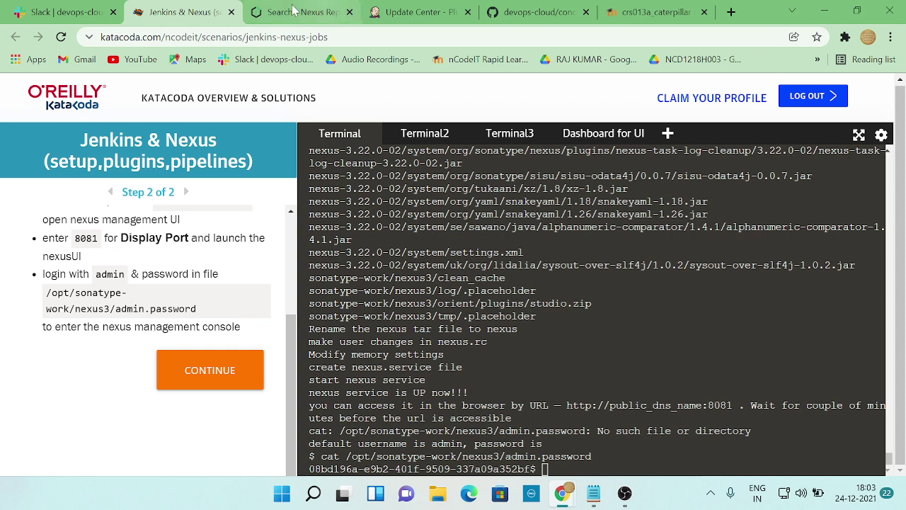
- Review the workshop's Task7 freestyle job steps, then go back to the Jenkins dashboard
click(320, 13)
click(405, 13)
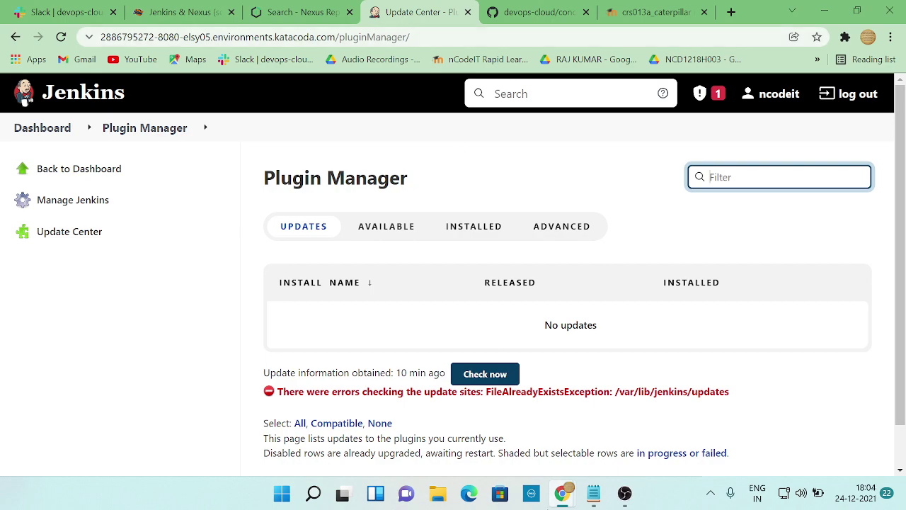
key(alt+Tab)
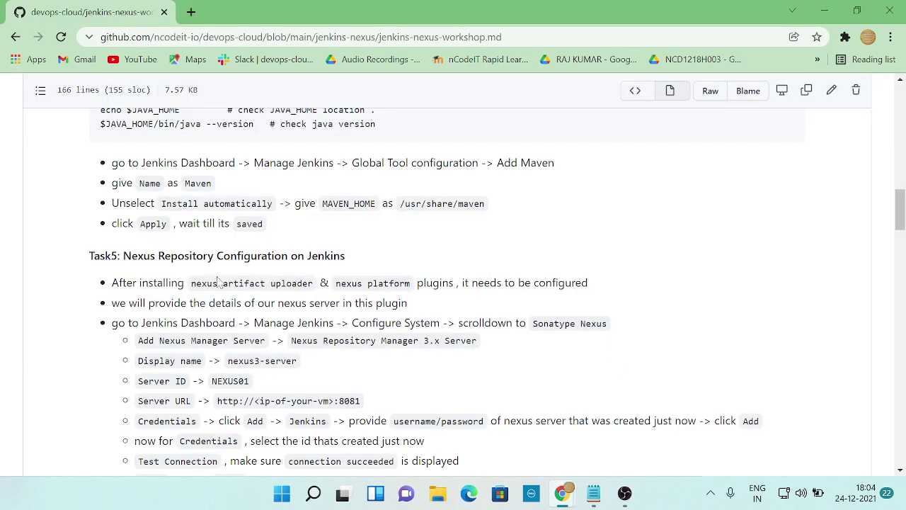
scroll(494, 276, down, 2)
scroll(493, 276, up, 3)
scroll(268, 279, down, 10)
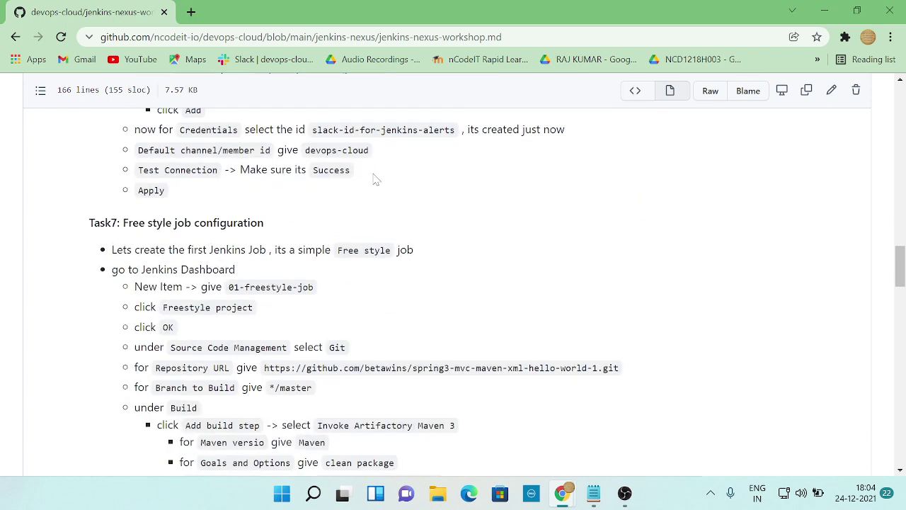
key(alt+Tab)
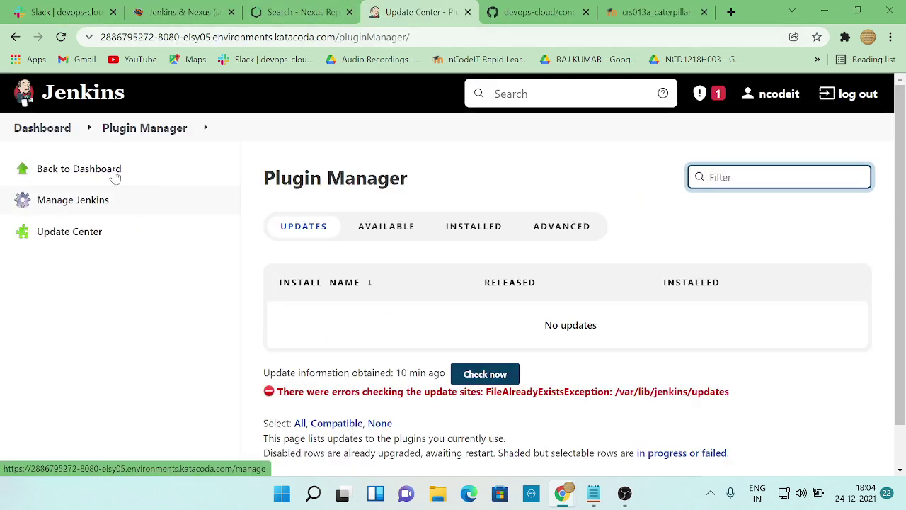
click(40, 133)
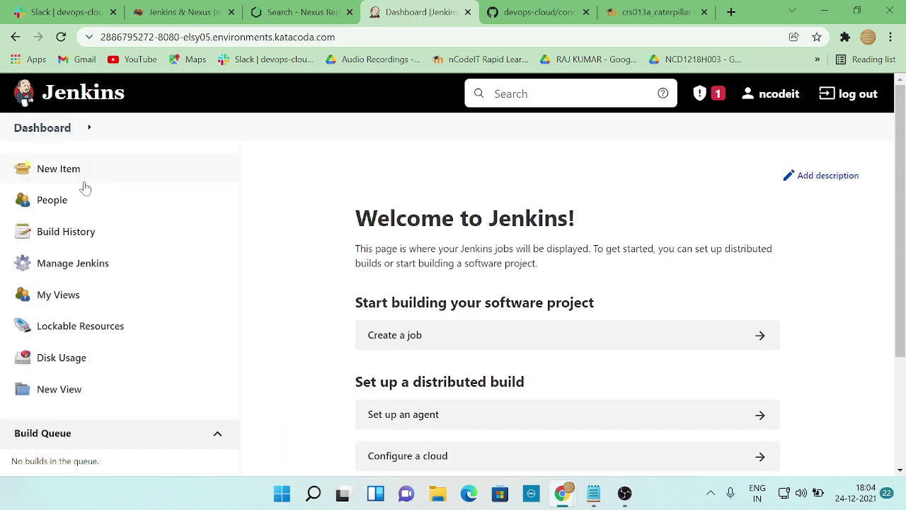
- Create a new freestyle item named check2 and open its configuration page
click(62, 172)
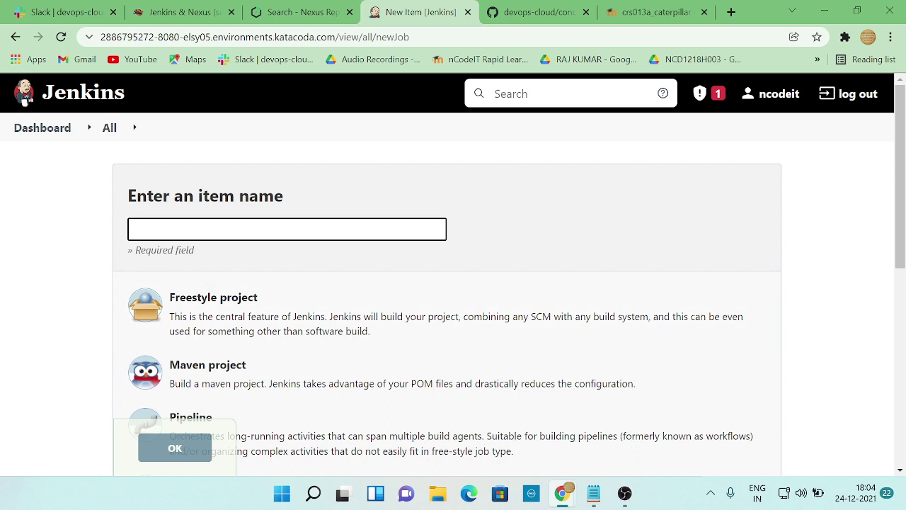
click(283, 228)
text(chec)
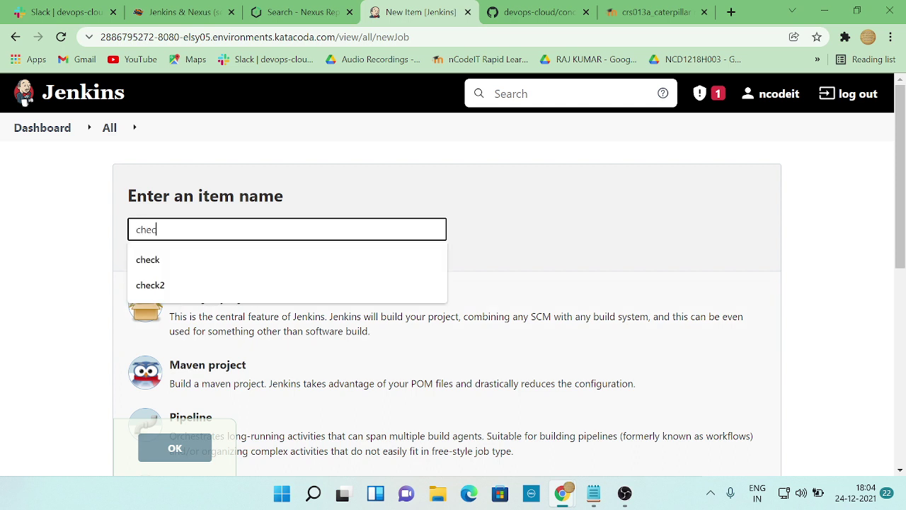
click(170, 286)
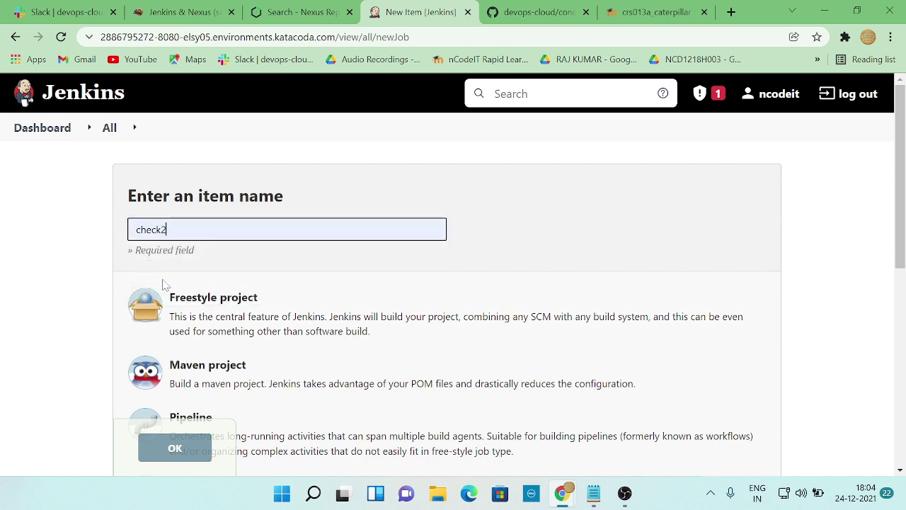
click(175, 448)
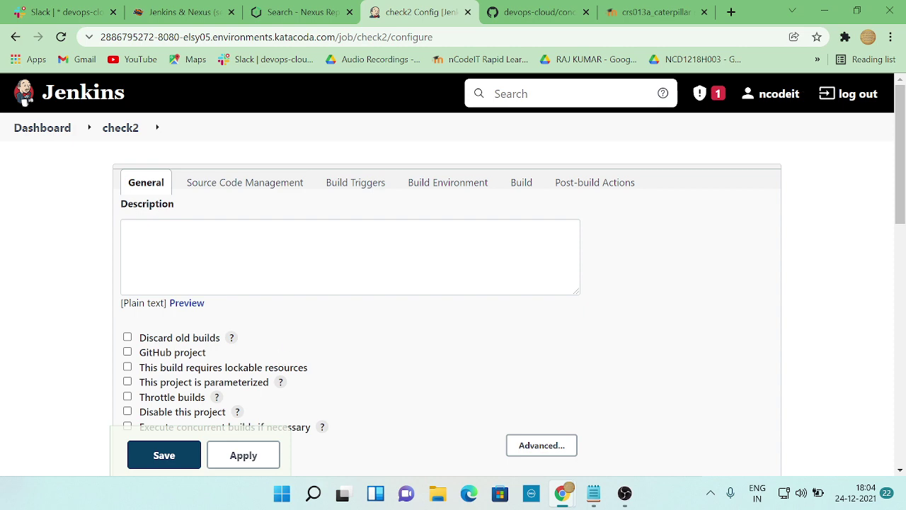
- Select Git as the check2 job's Source Code Management
scroll(322, 345, down, 2)
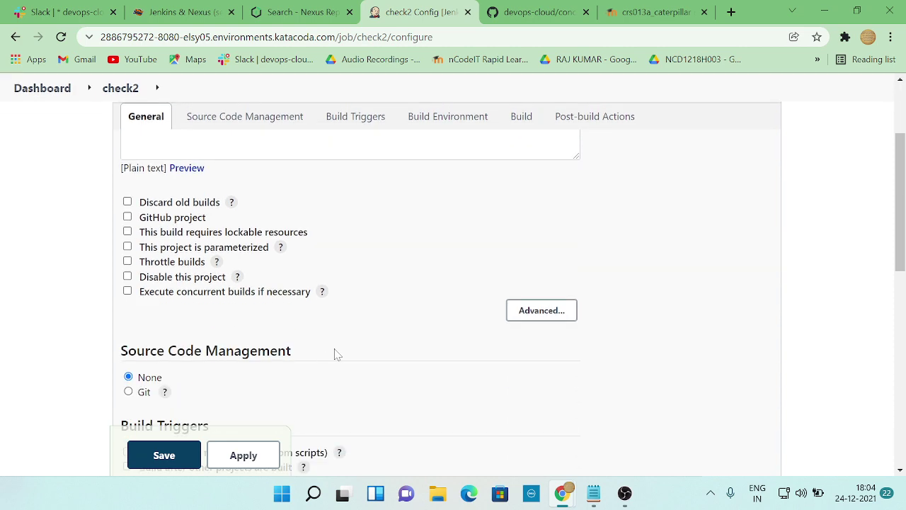
scroll(333, 354, up, 2)
key(alt+Tab)
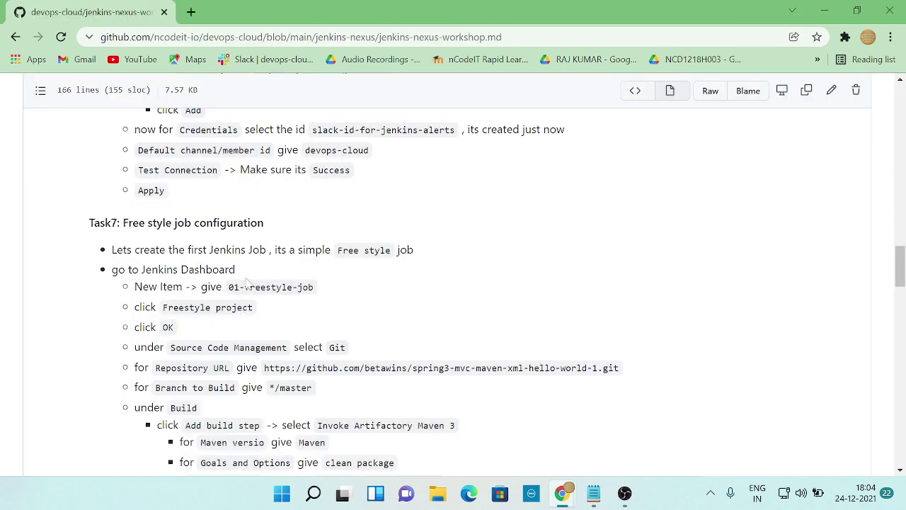
scroll(131, 292, down, 1)
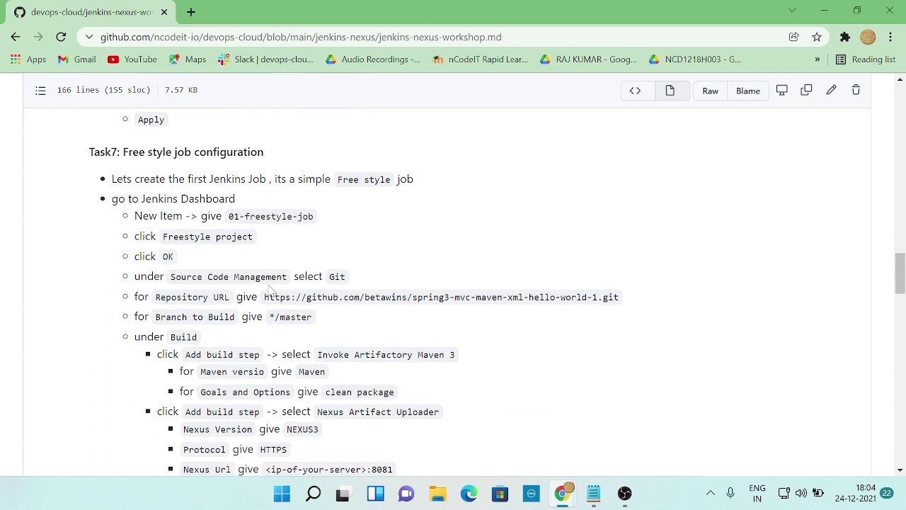
key(alt+Tab)
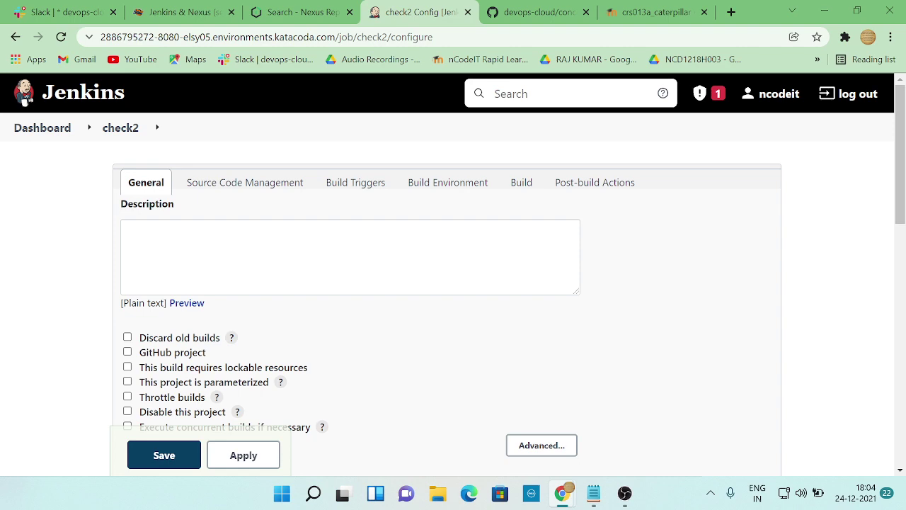
key(alt+Tab)
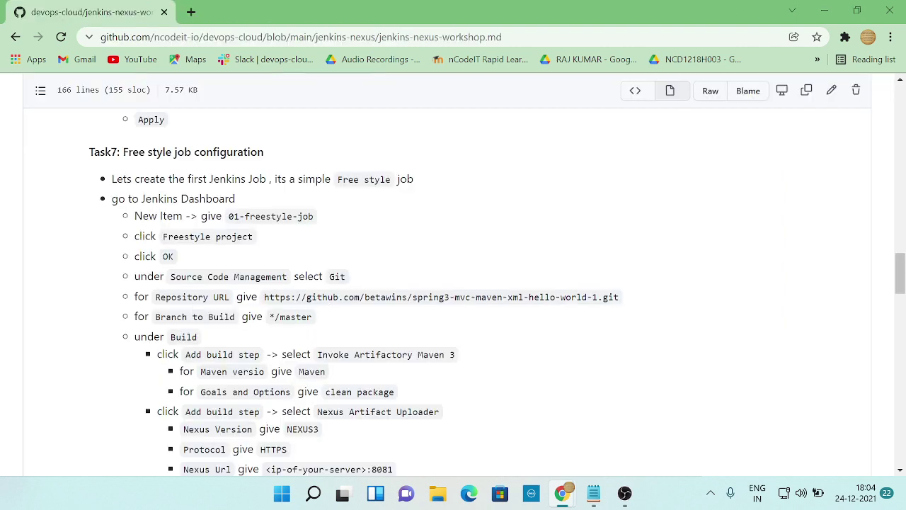
key(alt+Tab)
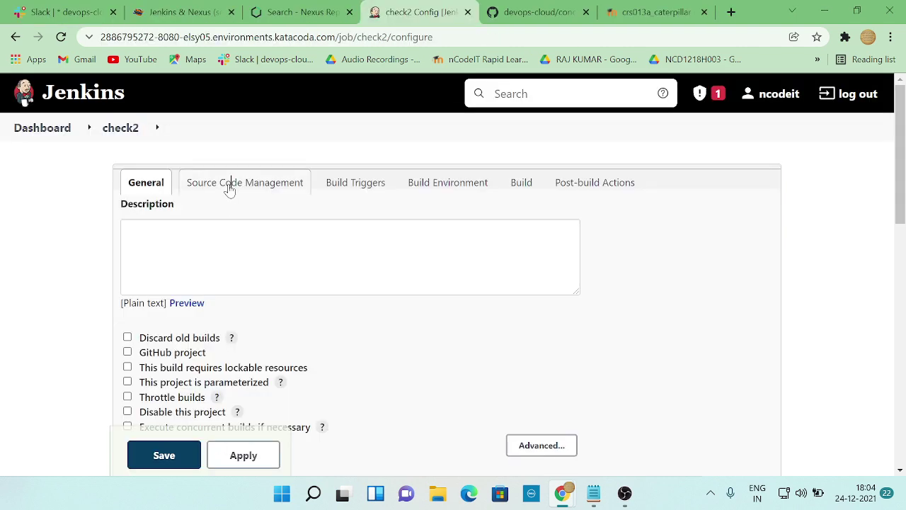
click(230, 184)
scroll(261, 259, down, 1)
scroll(261, 258, up, 1)
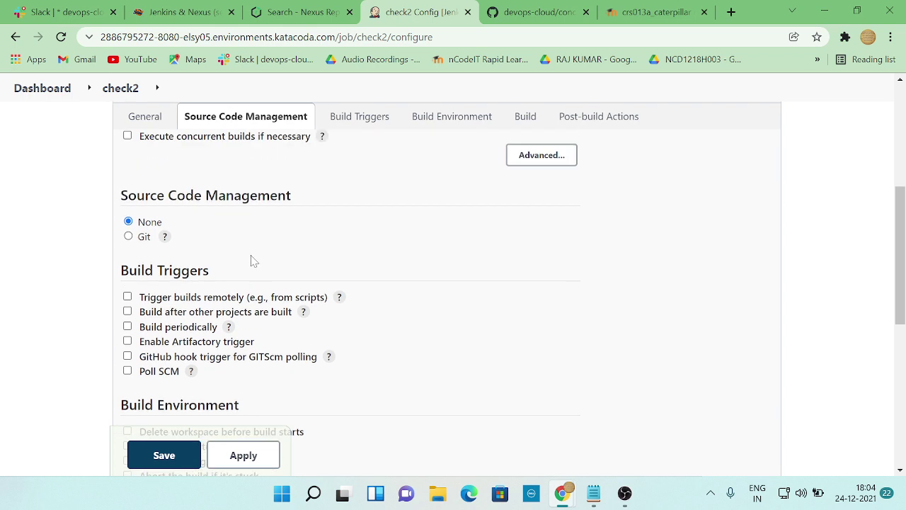
click(129, 236)
- Paste the spring3-mvc-maven-xml-hello-world-1.git URL from the workshop into Repository URL
key(alt+Tab)
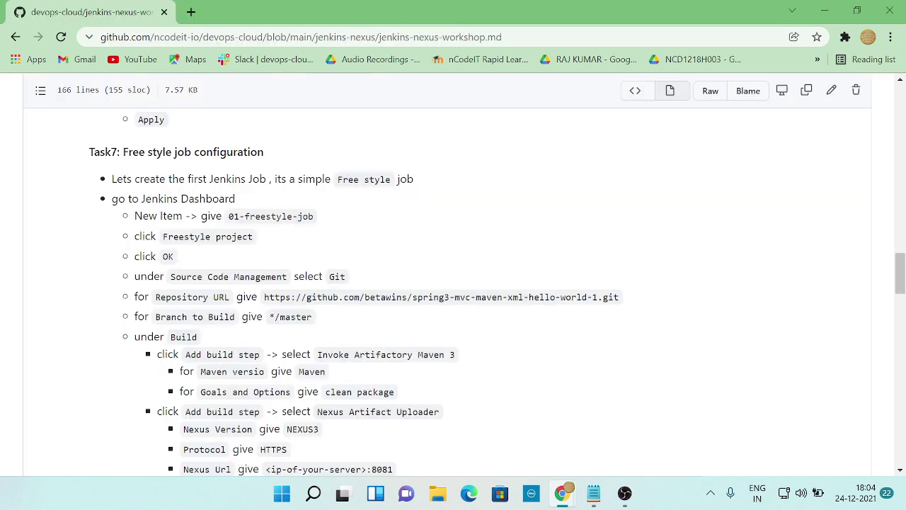
scroll(181, 312, down, 1)
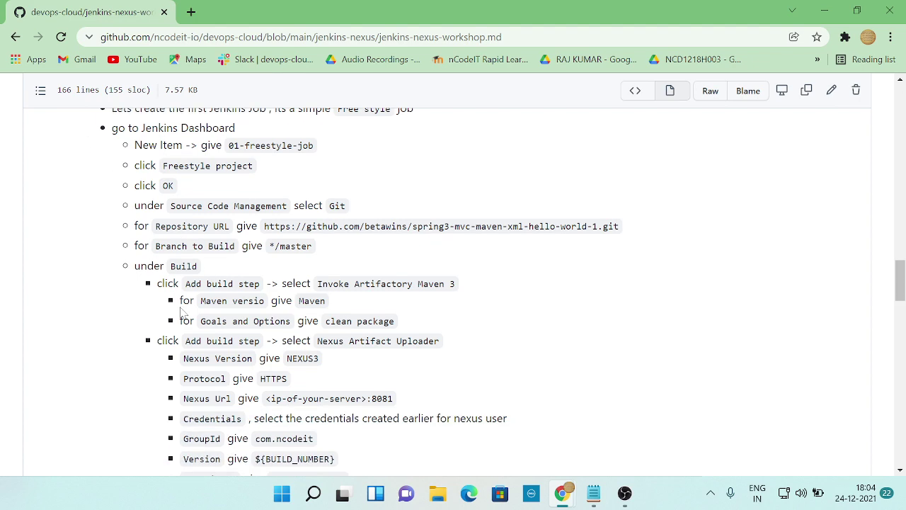
key(alt+Tab)
key(alt+Tab)
drag(263, 226, 623, 238)
key(ctrl+c)
key(alt+Tab)
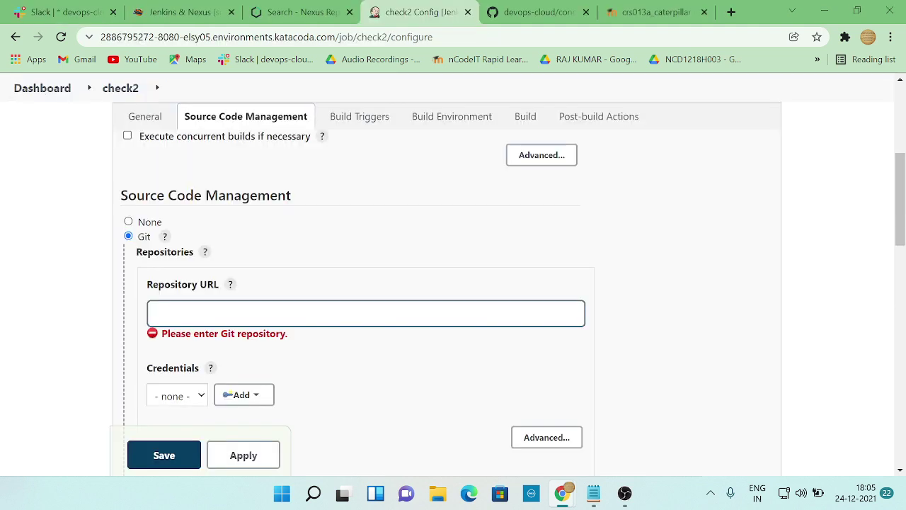
key(ctrl+v)
key(alt+Tab)
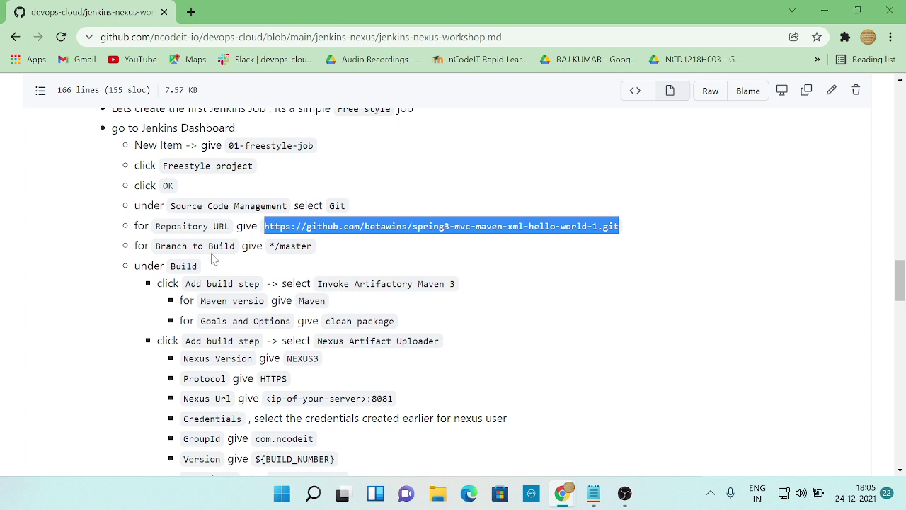
key(alt+Tab)
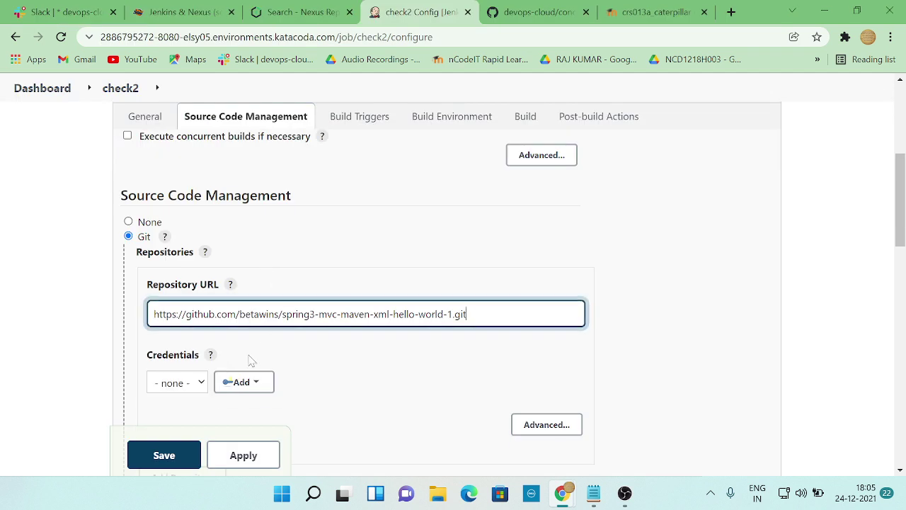
scroll(296, 356, down, 2)
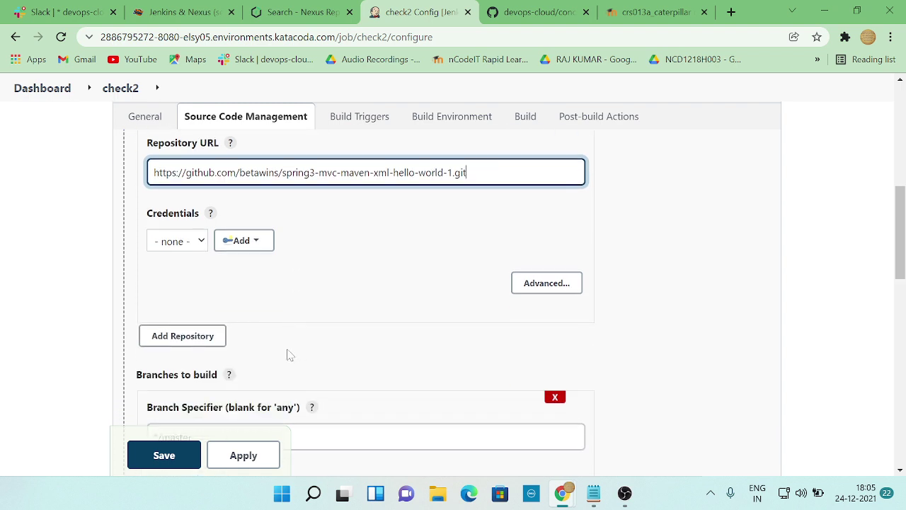
- Leave repository credentials as none and keep the branch at */master
click(202, 244)
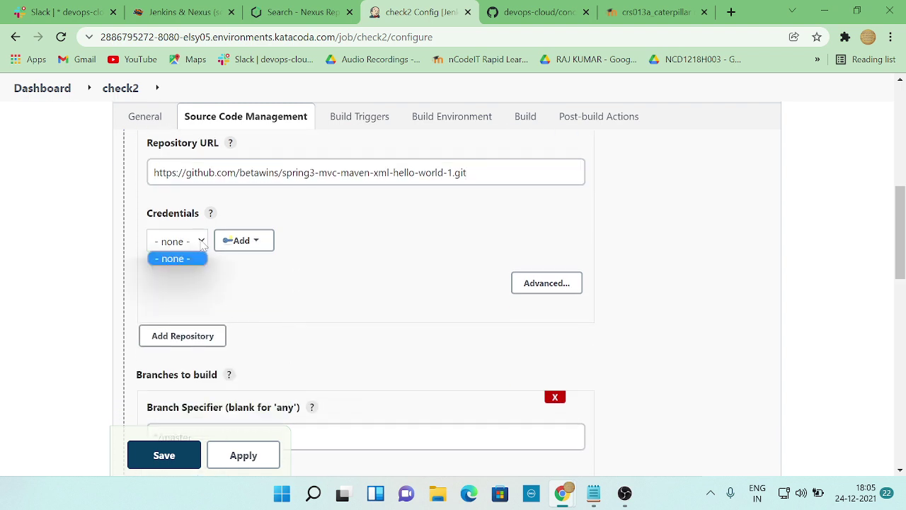
click(248, 289)
scroll(281, 333, down, 2)
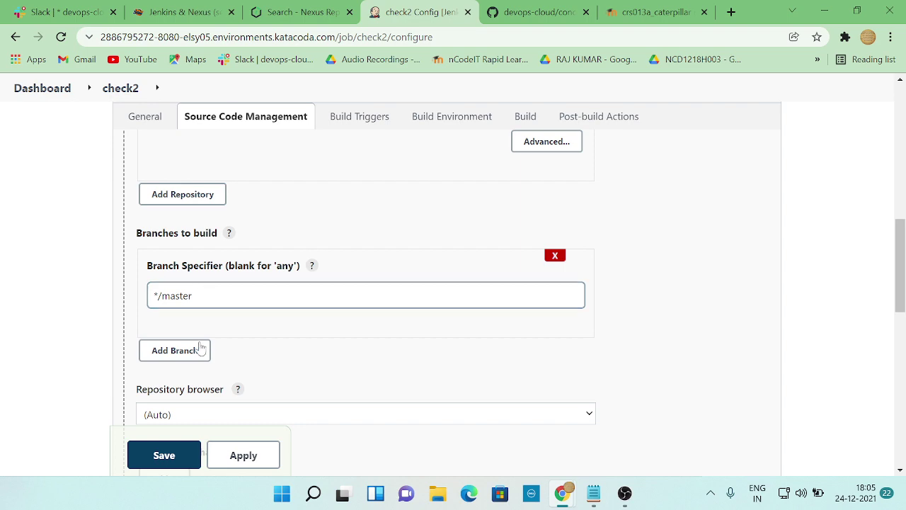
key(alt+Tab)
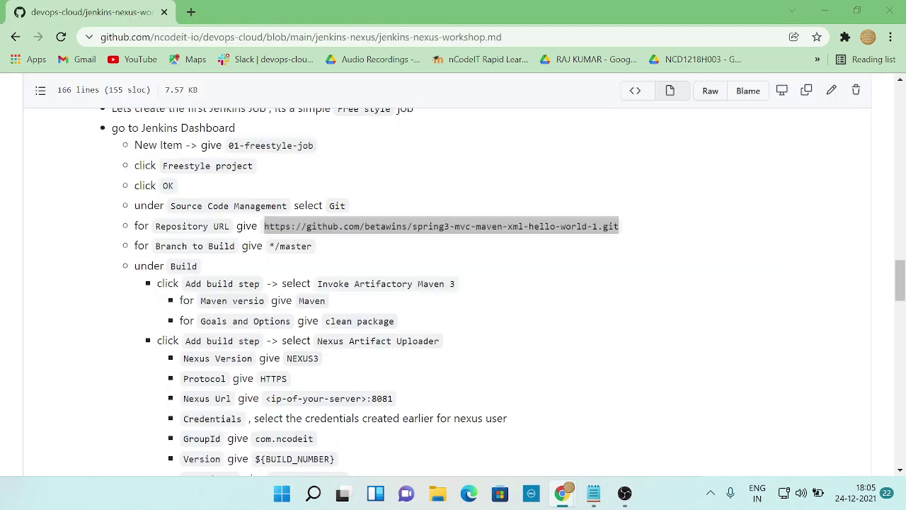
key(alt+Tab)
scroll(330, 346, down, 1)
key(alt+Tab)
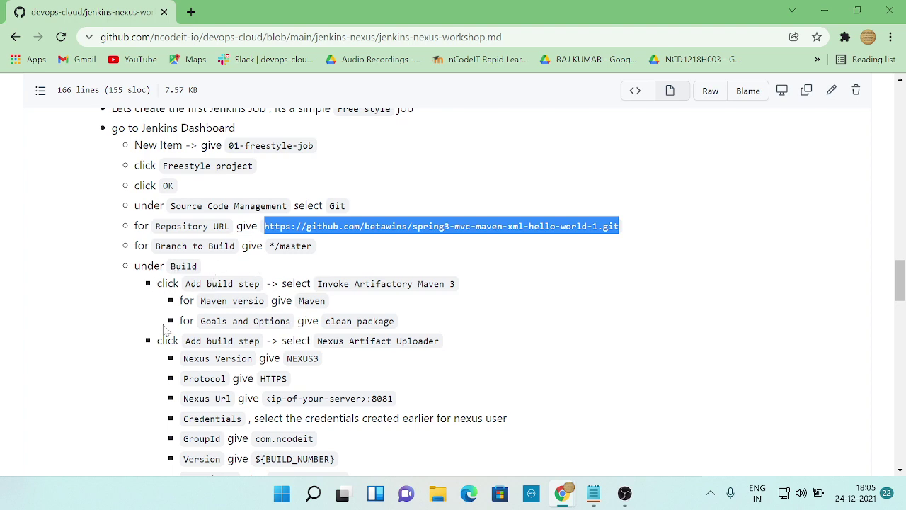
key(alt+Tab)
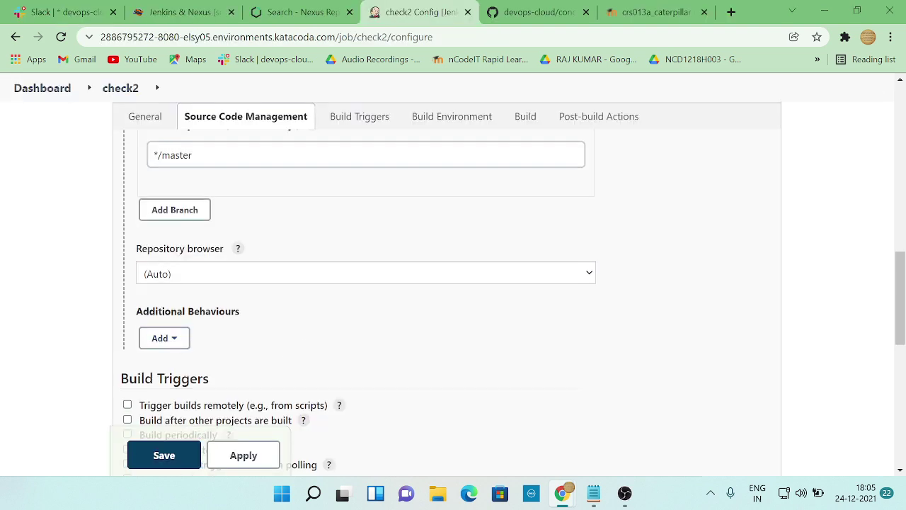
scroll(184, 332, up, 1)
scroll(212, 311, down, 3)
scroll(212, 311, down, 1)
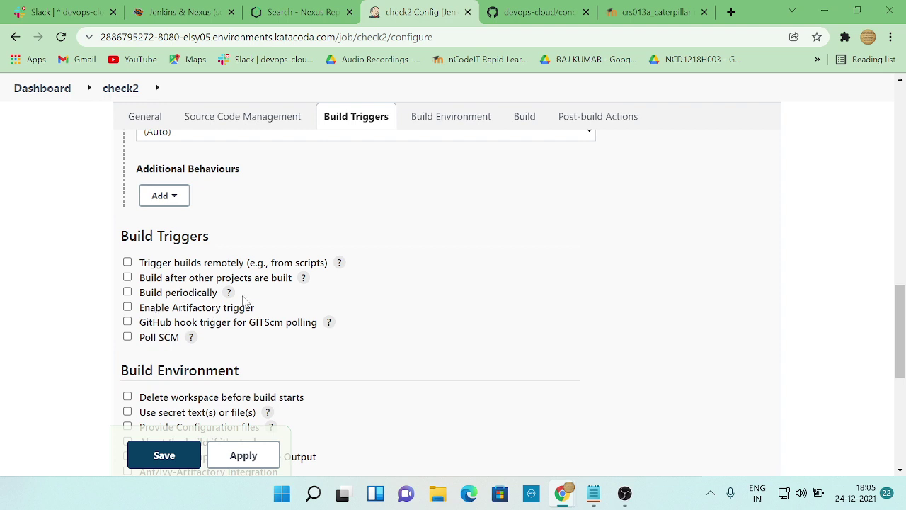
scroll(283, 315, up, 3)
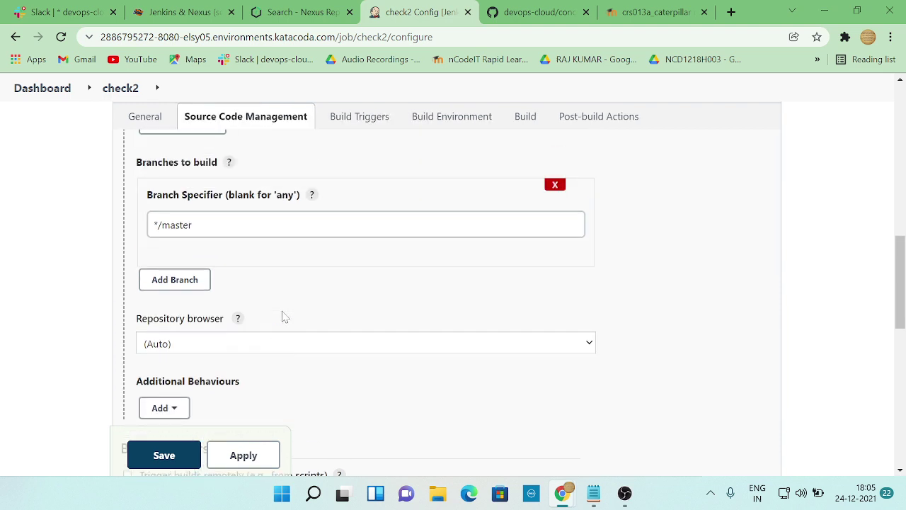
scroll(283, 315, down, 1)
scroll(240, 334, up, 2)
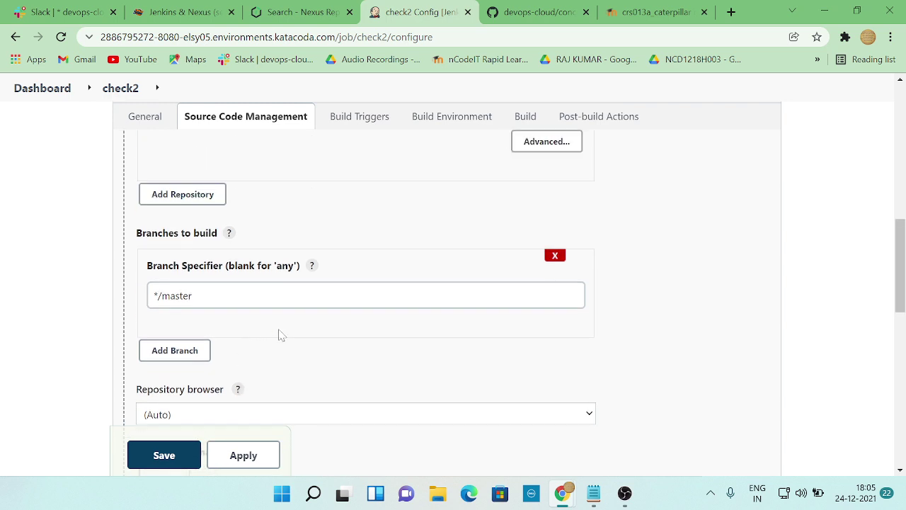
scroll(282, 335, up, 1)
scroll(281, 336, down, 2)
scroll(280, 335, down, 2)
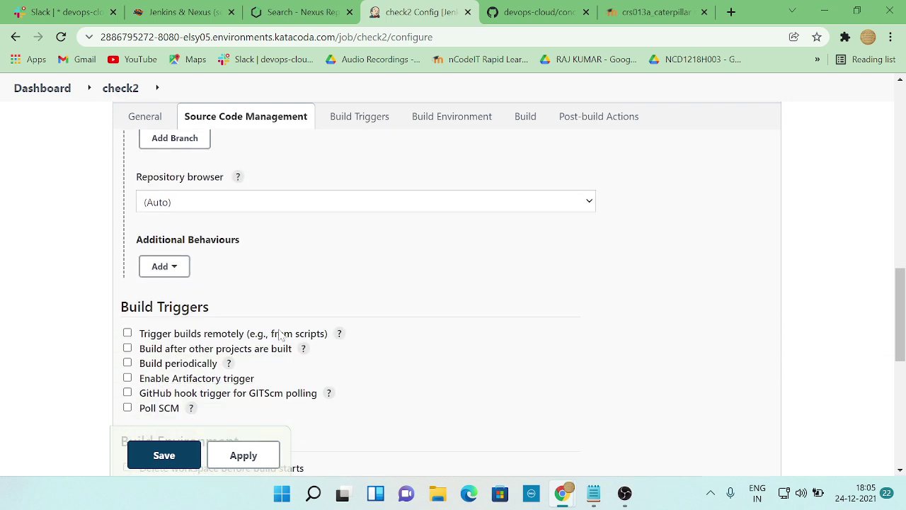
- Keep the repository browser at (Auto) and add no additional Git behaviours
click(304, 207)
click(618, 215)
key(alt+Tab)
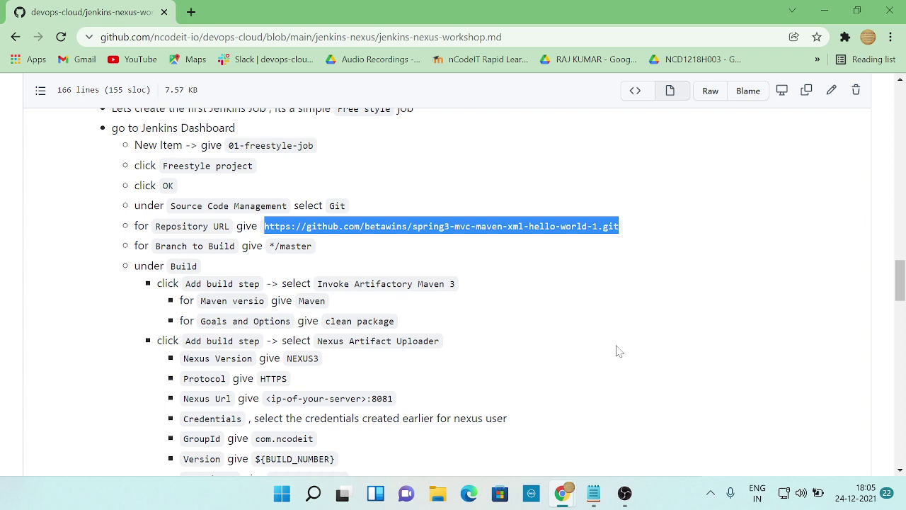
key(alt+Tab)
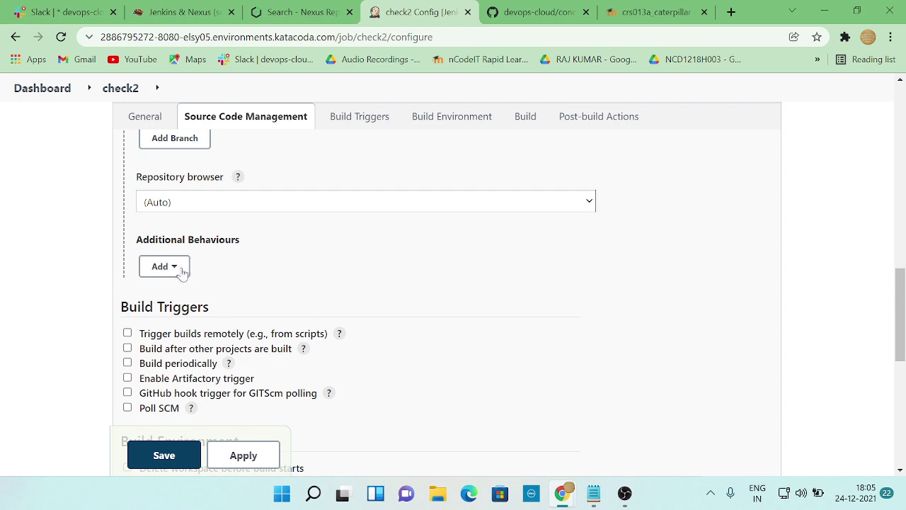
click(177, 266)
click(364, 260)
key(alt+Tab)
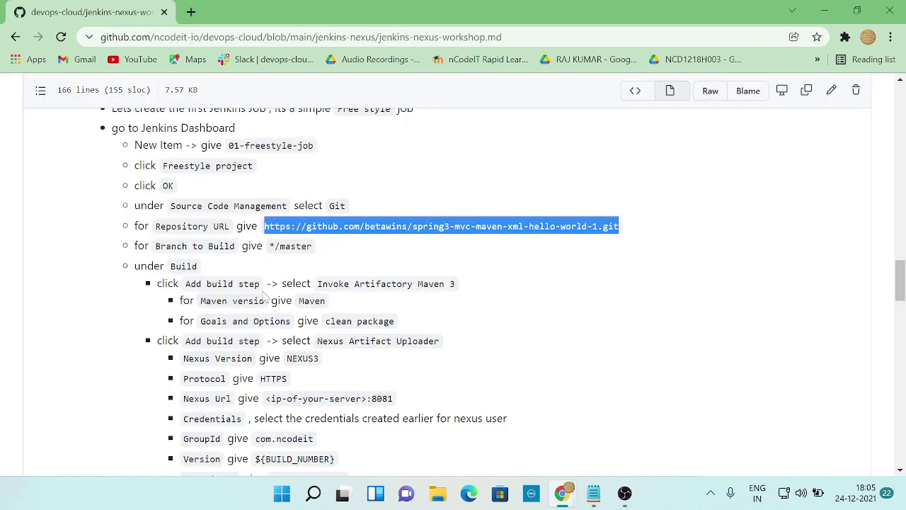
key(alt+Tab)
scroll(242, 286, down, 2)
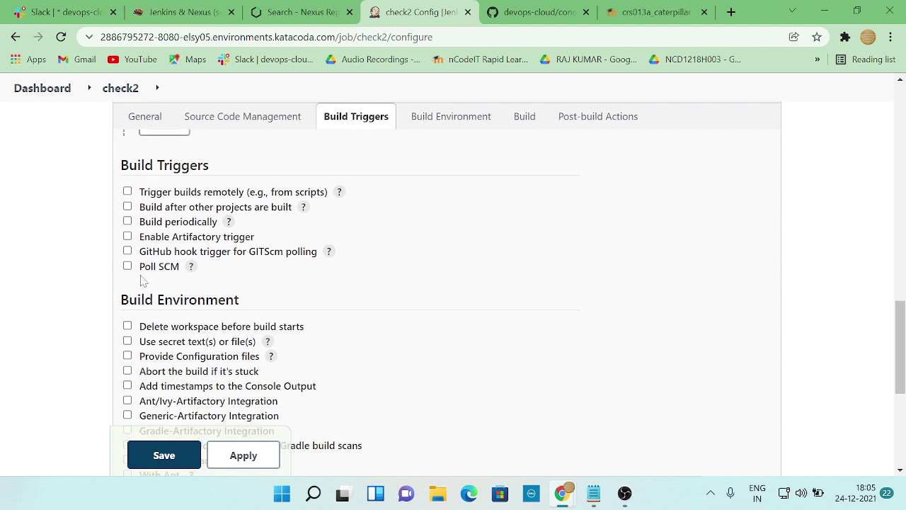
scroll(180, 289, down, 3)
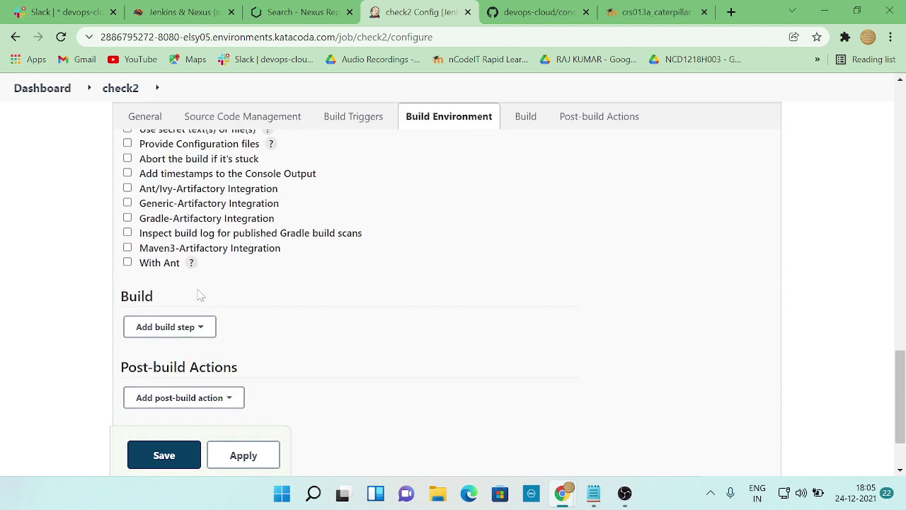
- Add an Invoke Artifactory Maven 3 build step to the check2 job
click(189, 333)
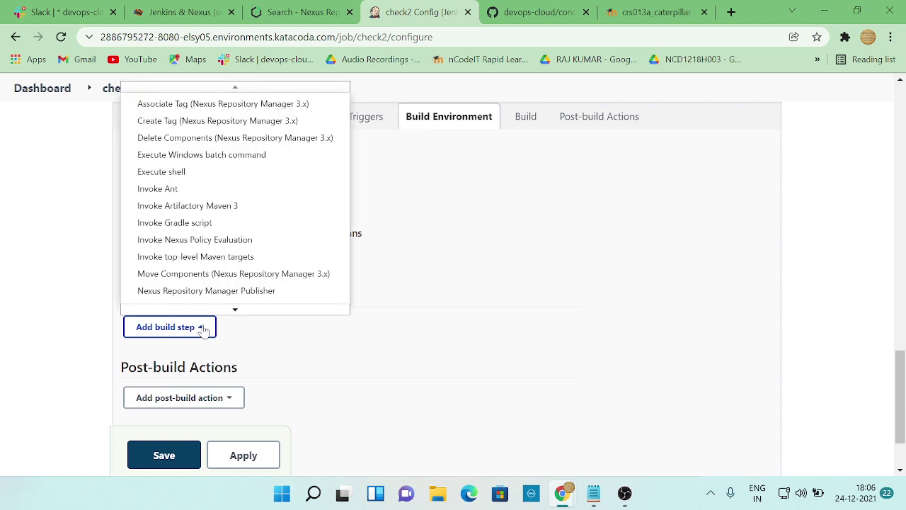
key(alt+Tab)
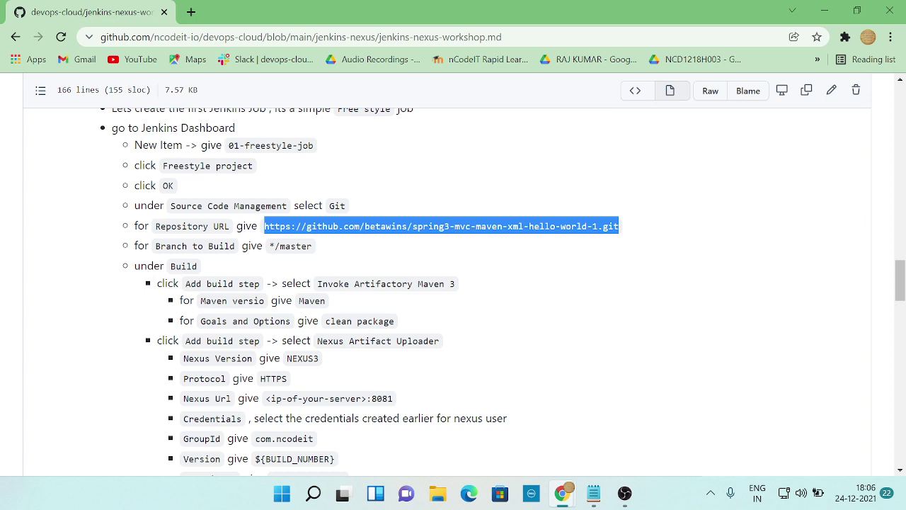
key(alt+Tab)
scroll(219, 222, down, 1)
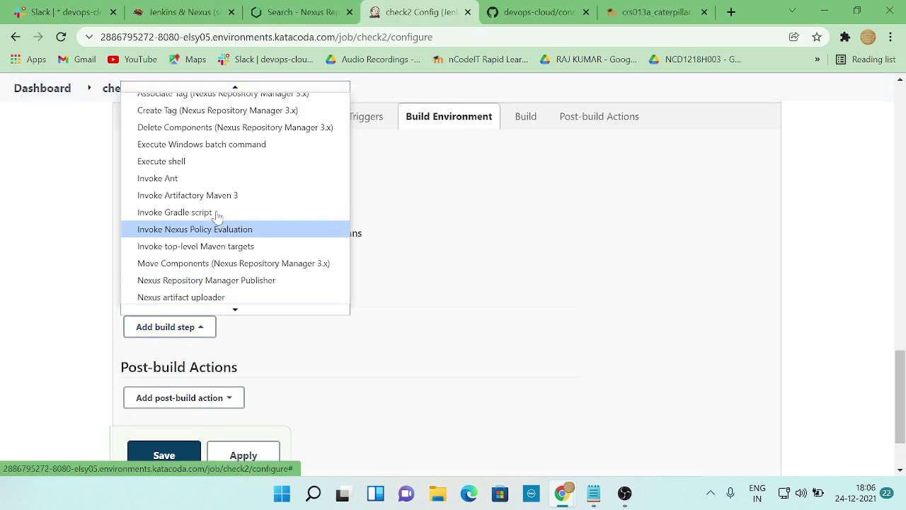
click(222, 202)
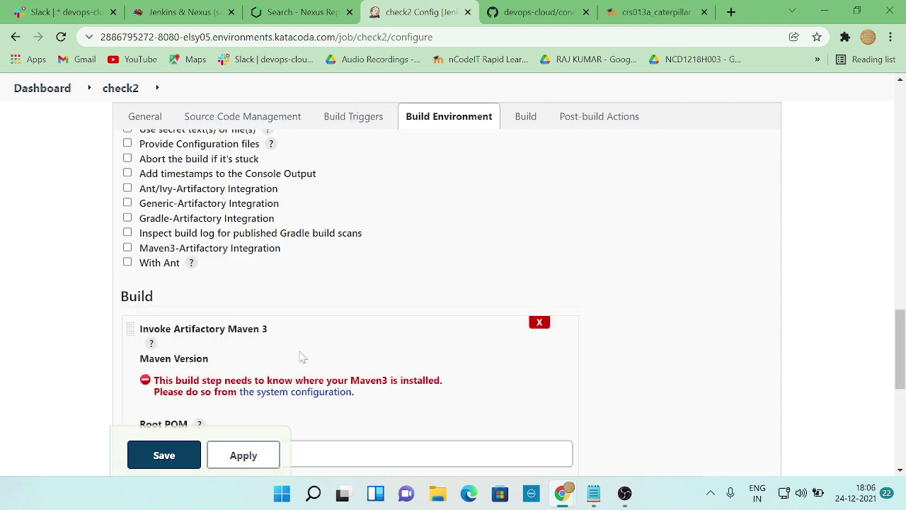
- Check the Root POM value in the workshop, then bring up the Jenkins & Nexus lab terminal
click(218, 380)
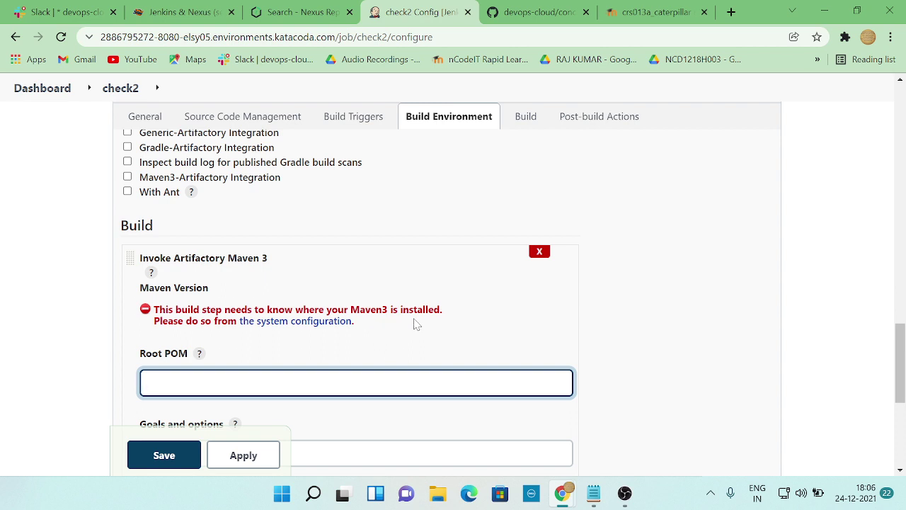
key(alt+Tab)
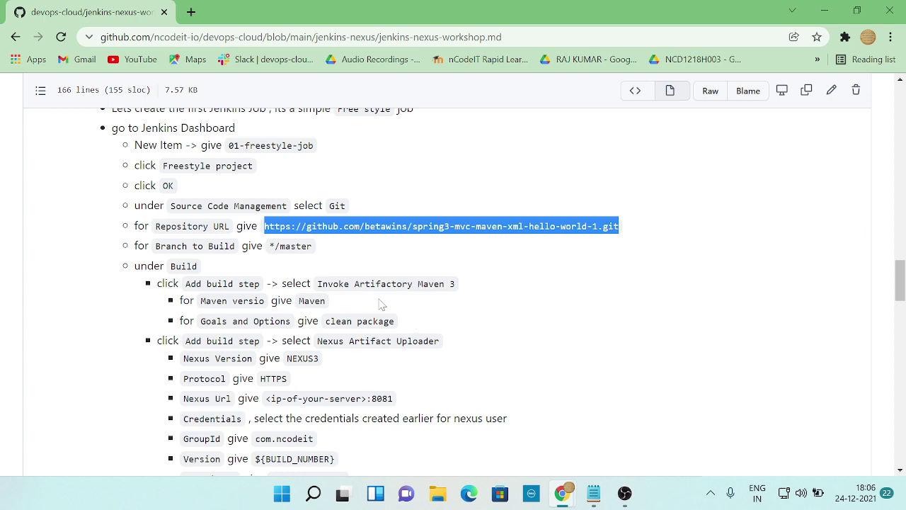
key(alt+Tab)
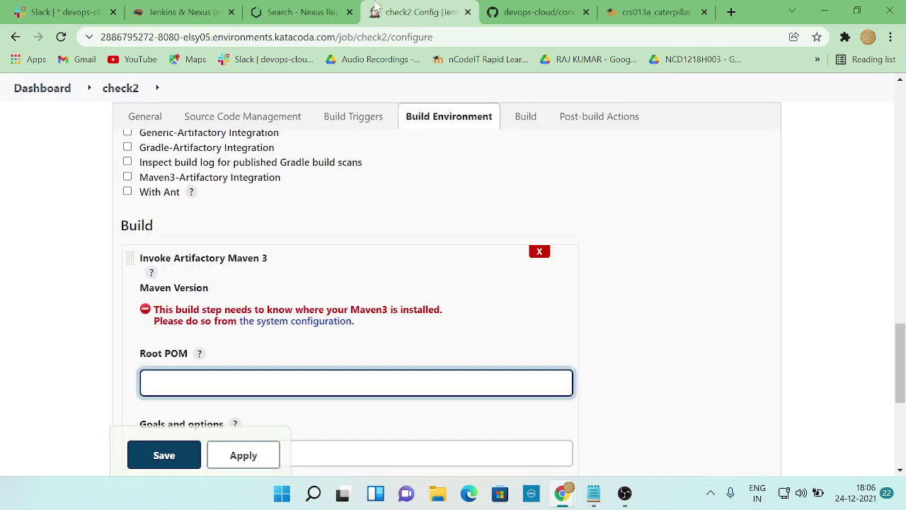
click(173, 12)
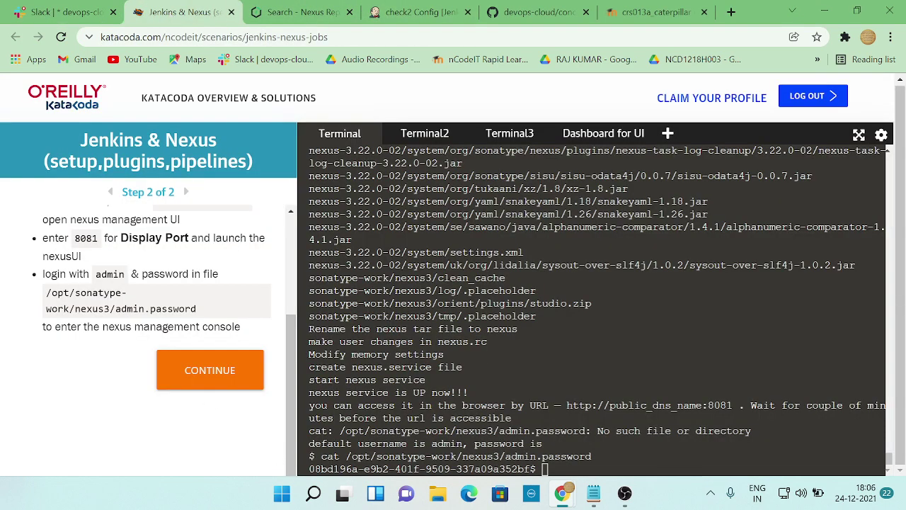
- Run 'apt install maven' in the lab terminal, copied from the workshop page
click(545, 469)
key(ctrl+c)
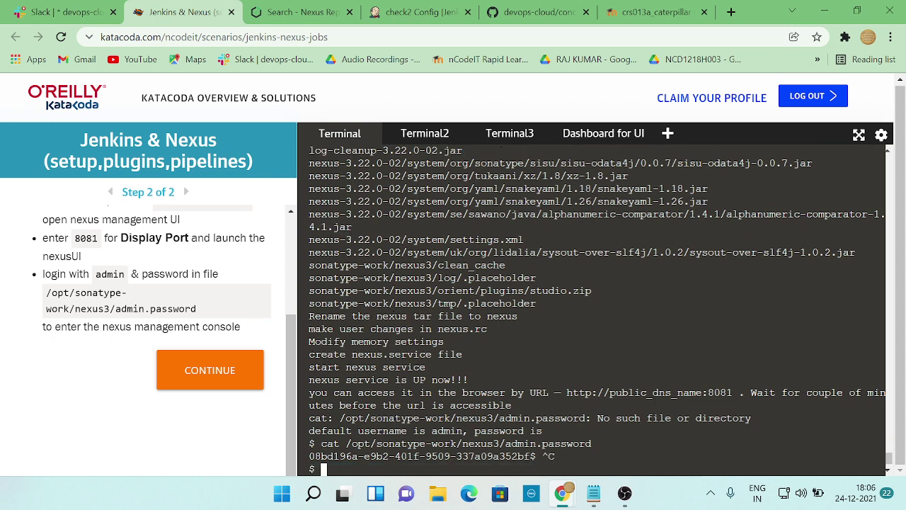
key(alt+Tab)
scroll(470, 375, up, 6)
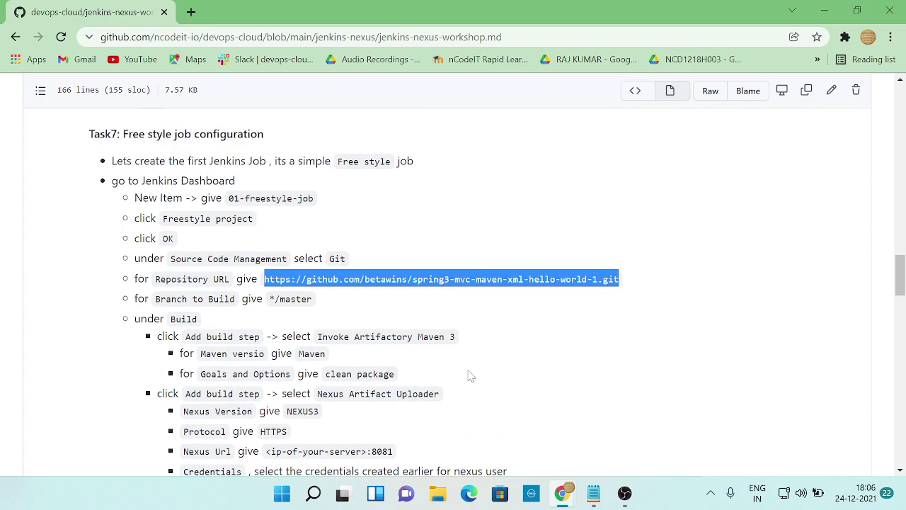
scroll(471, 375, up, 10)
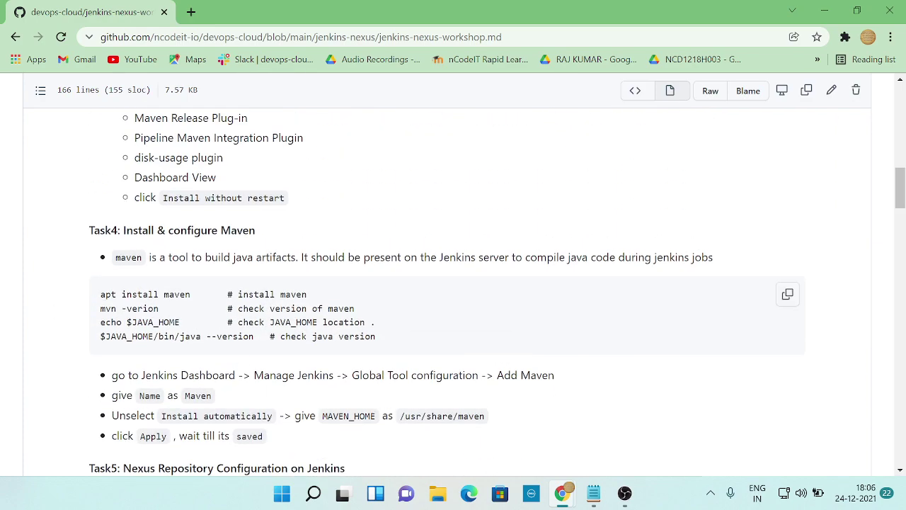
drag(208, 294, 93, 298)
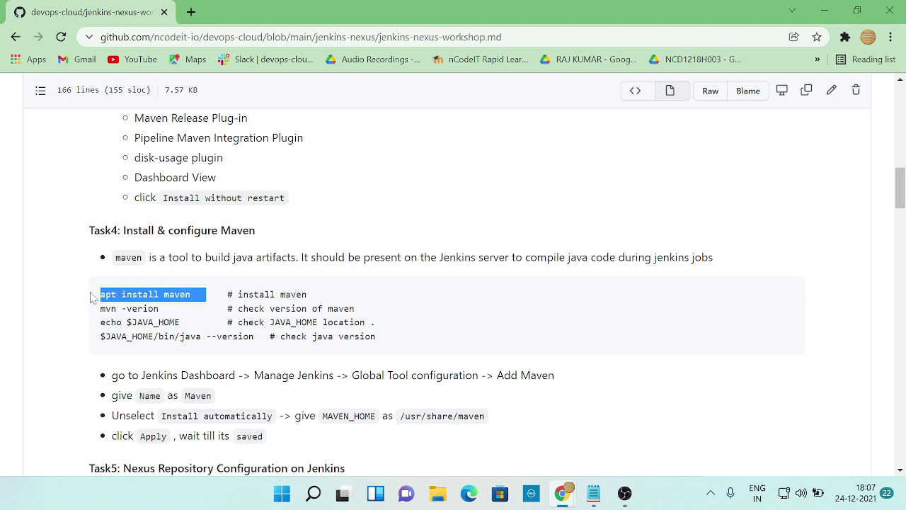
key(alt+Tab)
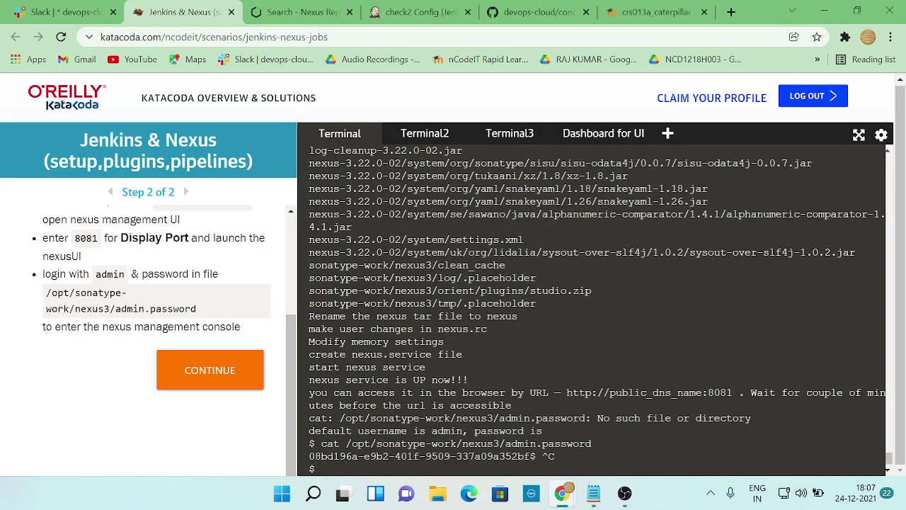
right_click(375, 473)
click(412, 338)
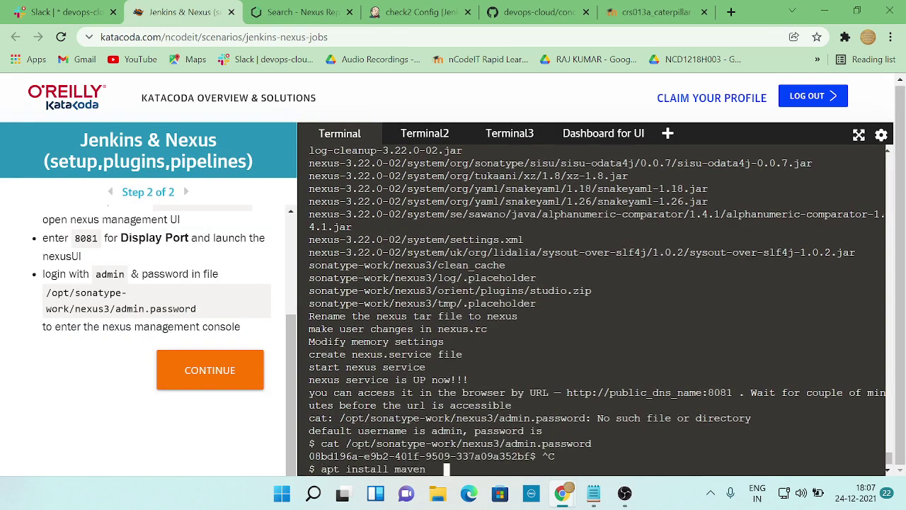
key(Return)
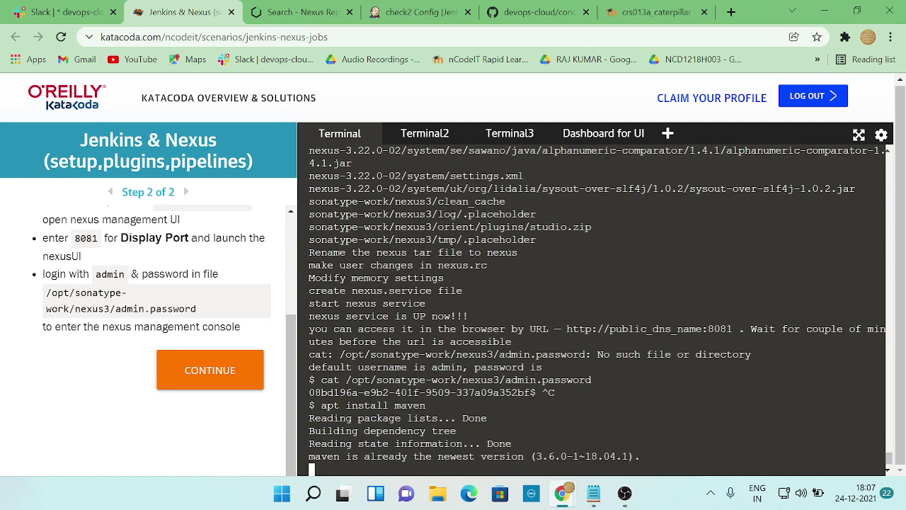
- Run 'mvn -version' to confirm Apache Maven 3.6.0 is installed
key(alt+Tab)
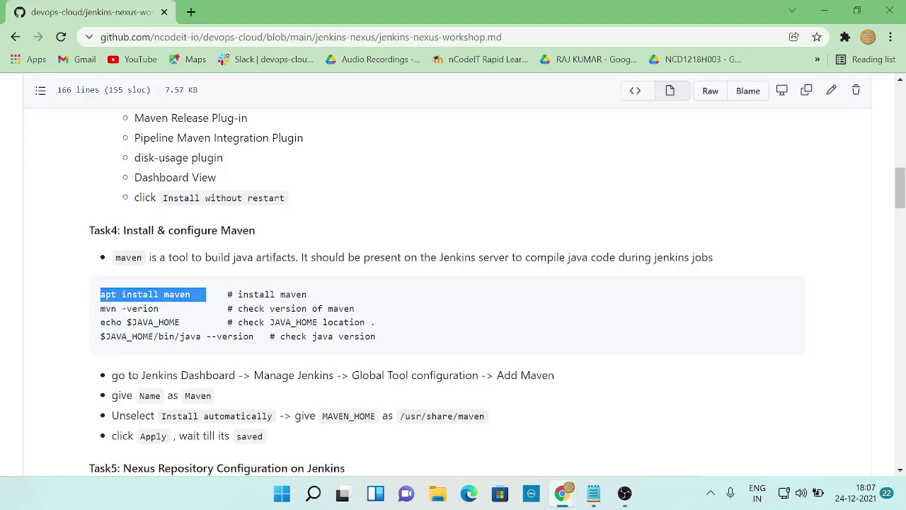
key(alt+Tab)
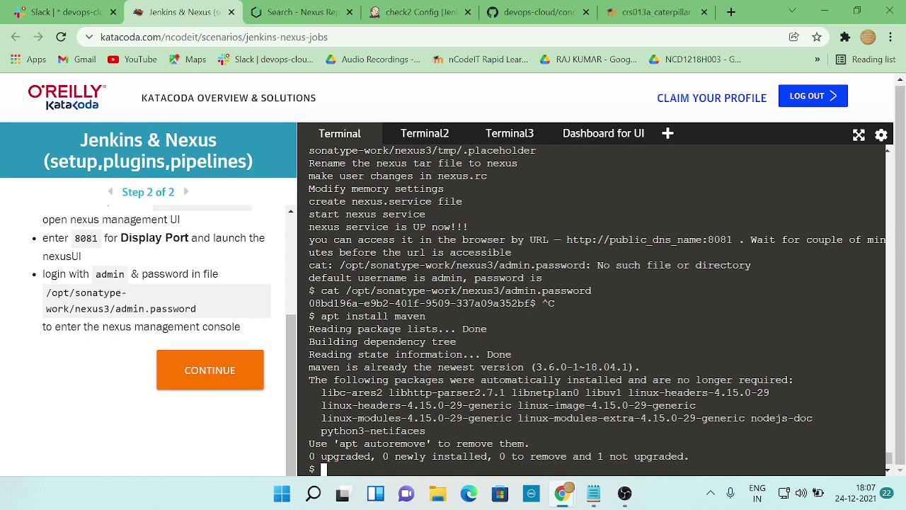
text(mvn)
key(alt+Tab)
key(alt+Tab)
text(-version)
key(Return)
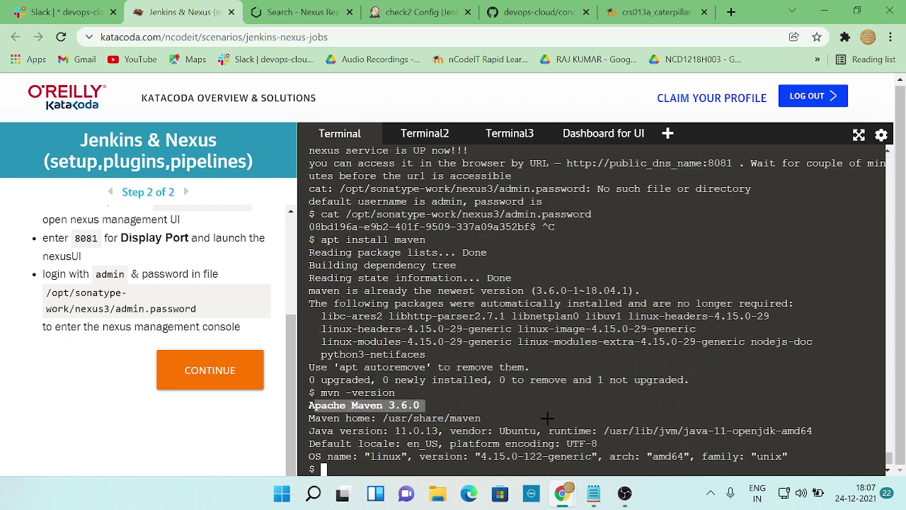
key(alt+Tab)
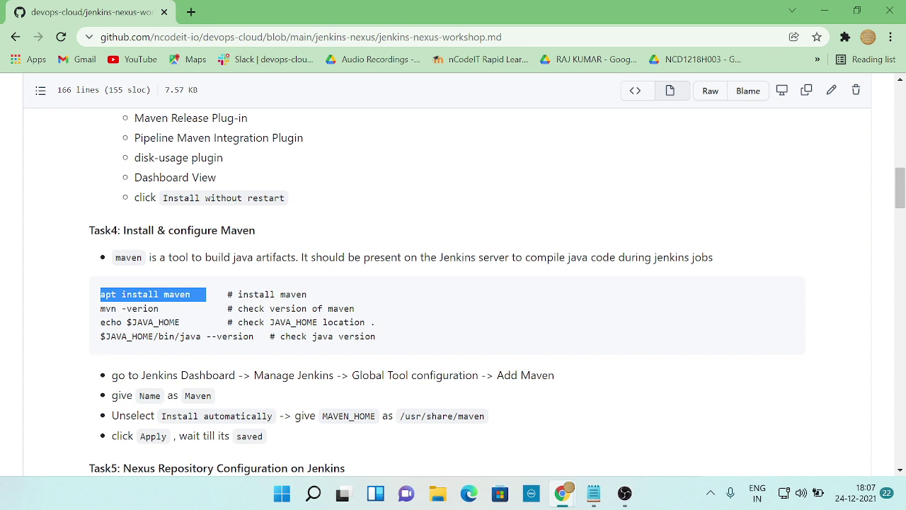
- Run echo $JAVA_HOME in the Katacoda terminal to confirm /usr/lib/jvm/java-11-openjdk-amd64
scroll(453, 283, down, 1)
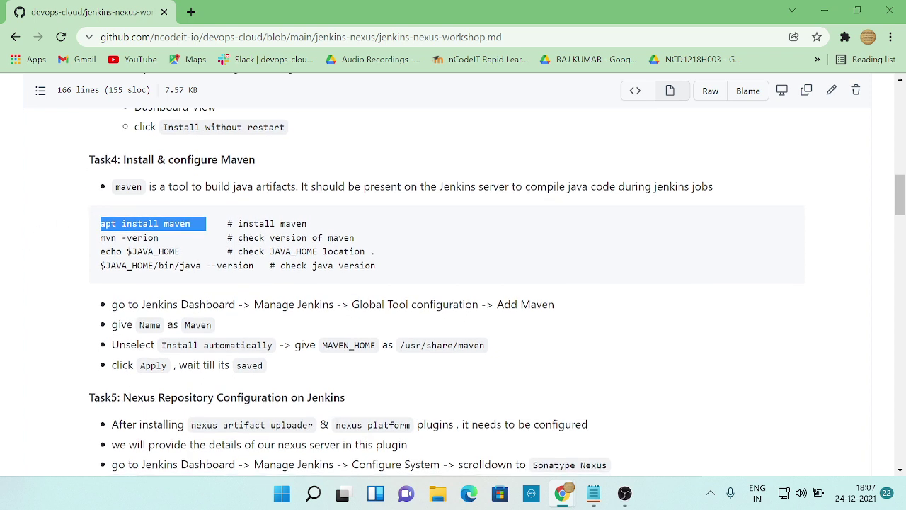
mouse_move(106, 252)
mouse_down()
mouse_move(185, 251)
mouse_move(100, 252)
mouse_up()
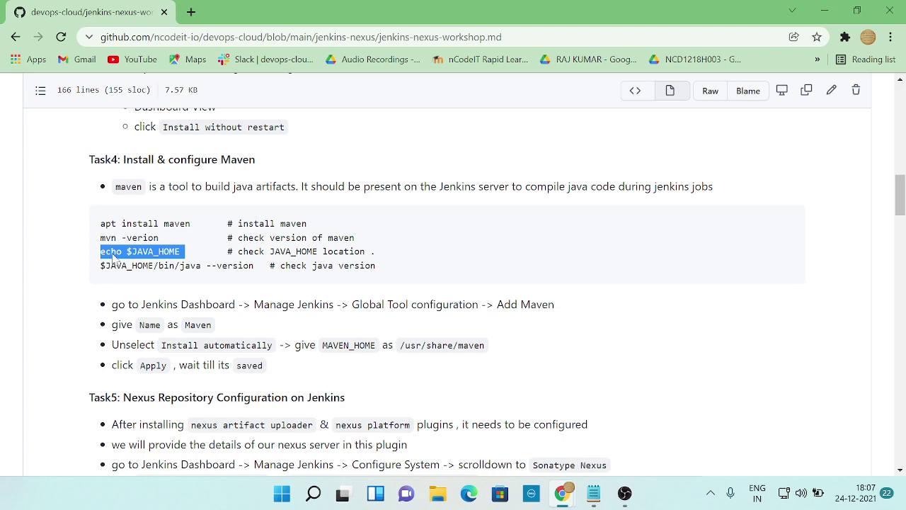
right_click(112, 257)
click(147, 268)
key(alt+Tab)
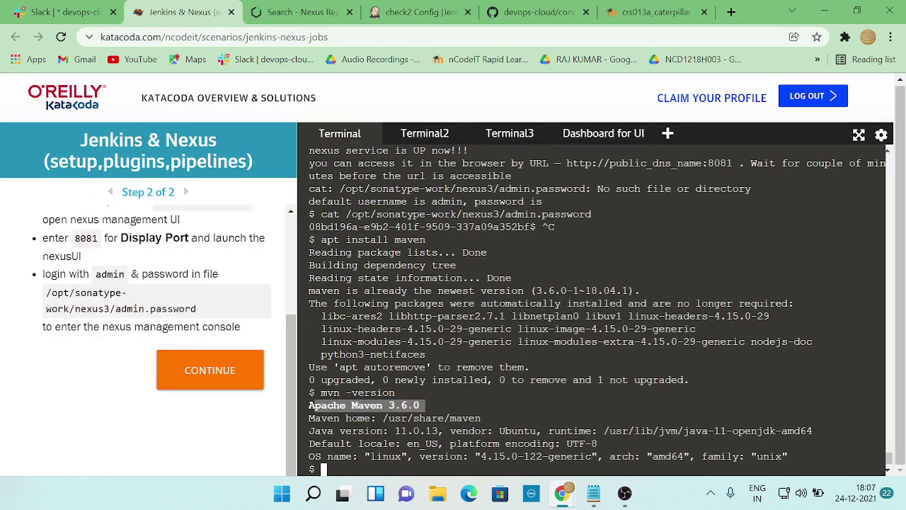
right_click(324, 466)
click(397, 292)
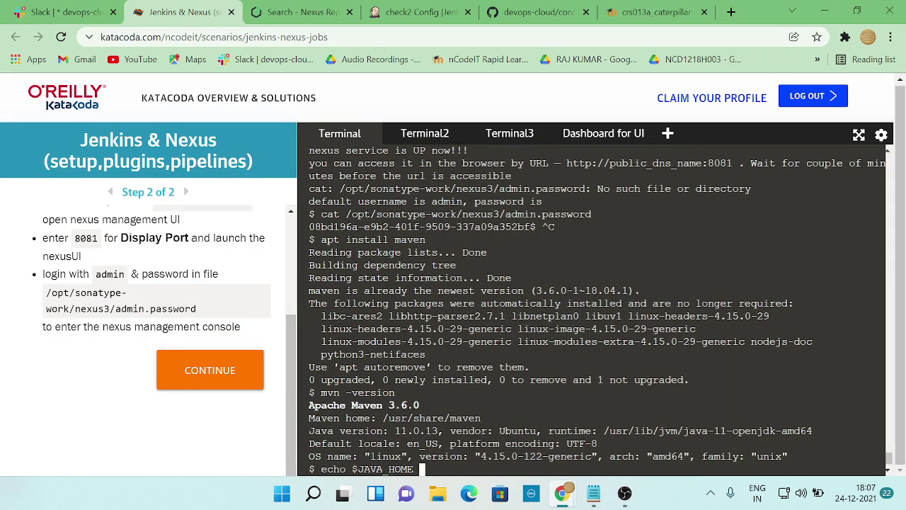
key(Return)
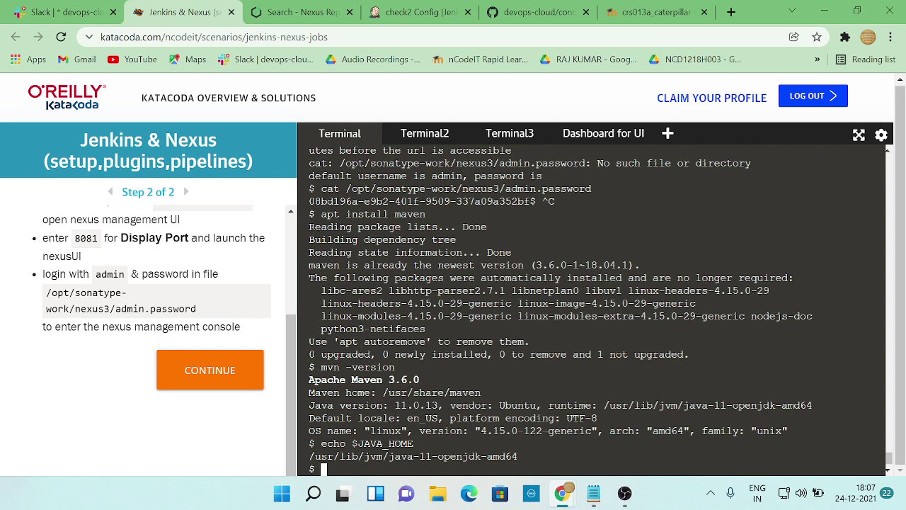
- Run $JAVA_HOME/bin/java --version to confirm OpenJDK 11.0.13 is installed
key(alt+Tab)
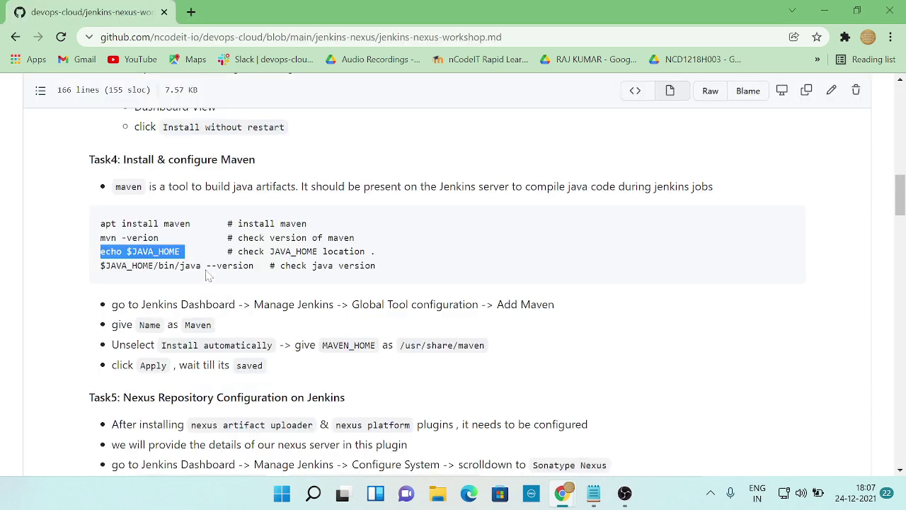
drag(264, 267, 101, 268)
right_click(127, 274)
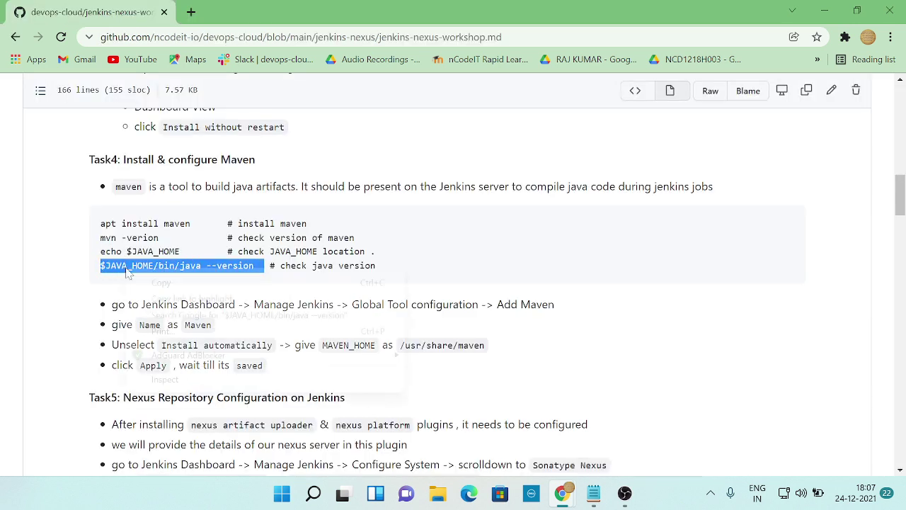
click(152, 283)
key(alt+Tab)
right_click(363, 368)
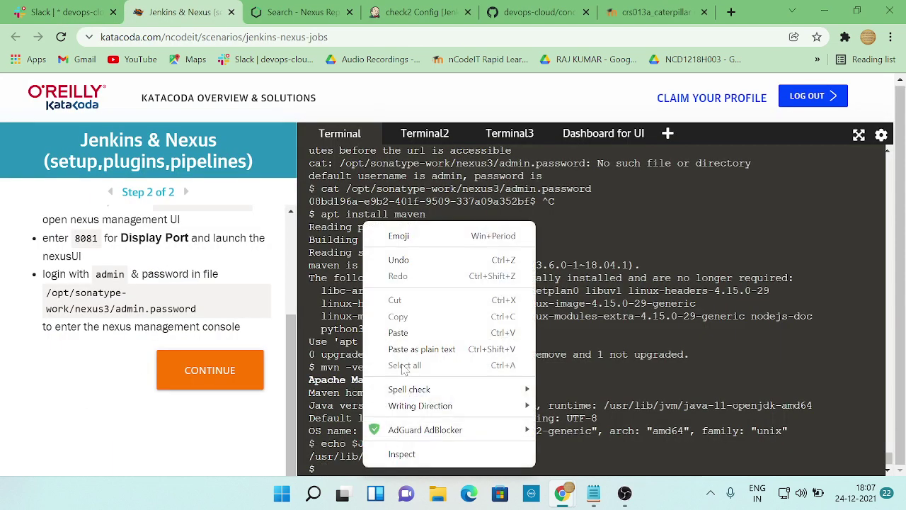
click(398, 332)
key(Return)
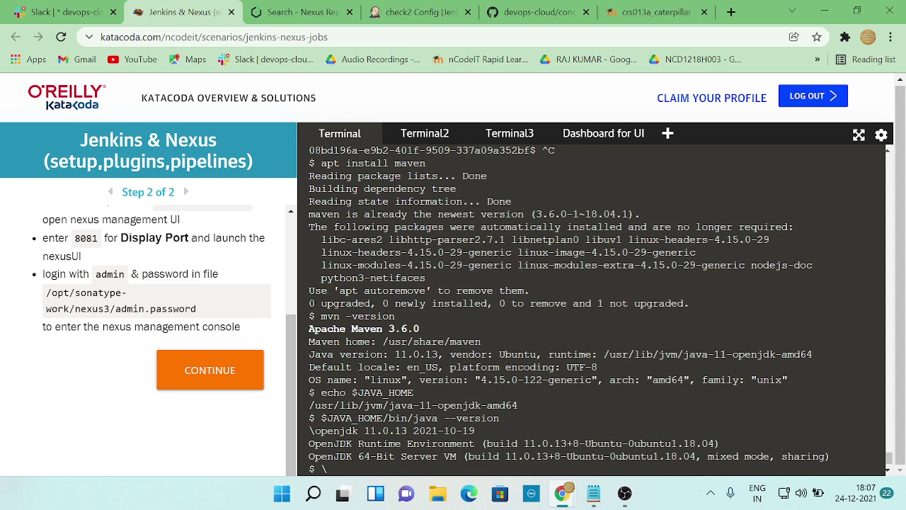
key(BackSpace)
- Return to the Jenkins check2 job's configuration
key(alt+Tab)
key(alt+Tab)
key(alt+Tab)
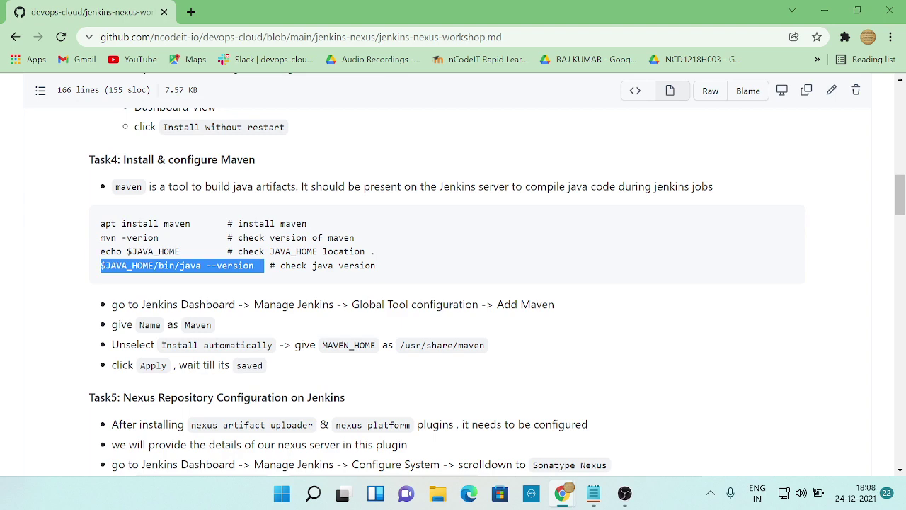
key(alt+Tab)
key(alt+Tab)
key(alt+Tab)
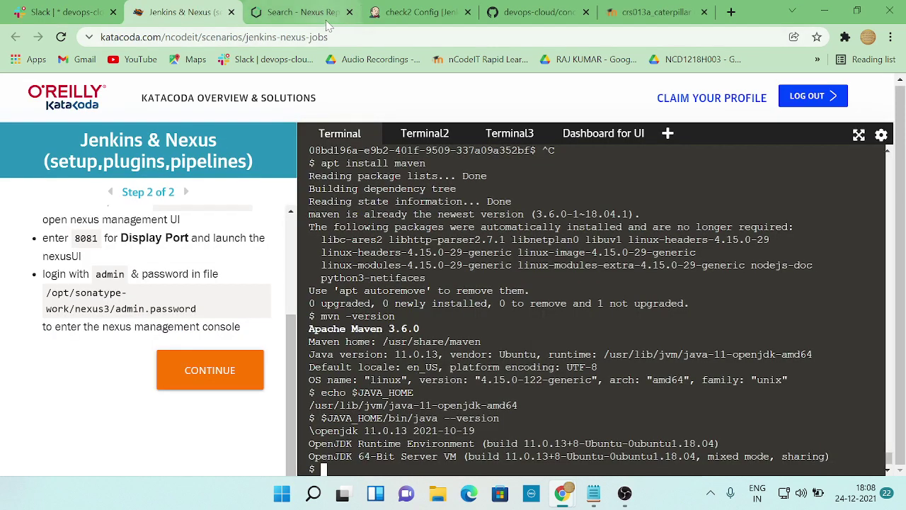
click(311, 12)
click(422, 12)
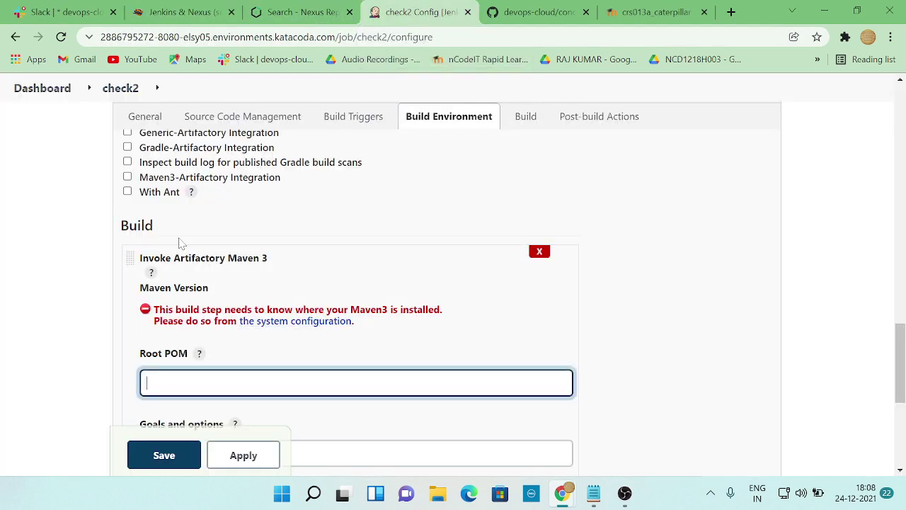
- Delete the Invoke Artifactory Maven 3 build step and add a fresh one
scroll(249, 297, up, 3)
scroll(324, 291, up, 3)
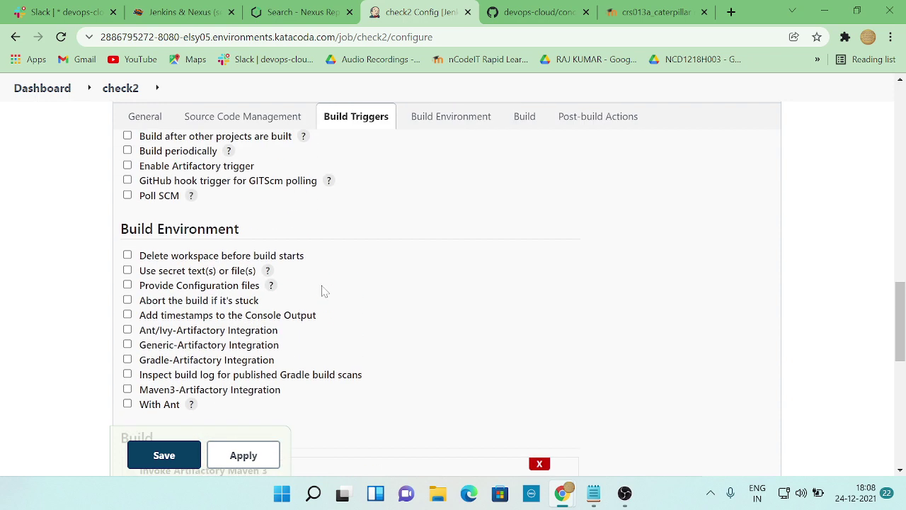
scroll(323, 290, down, 6)
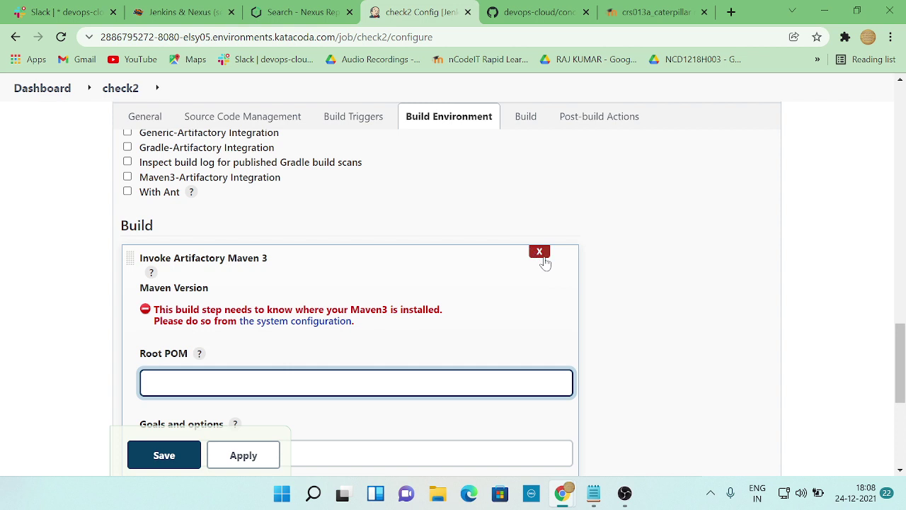
click(540, 253)
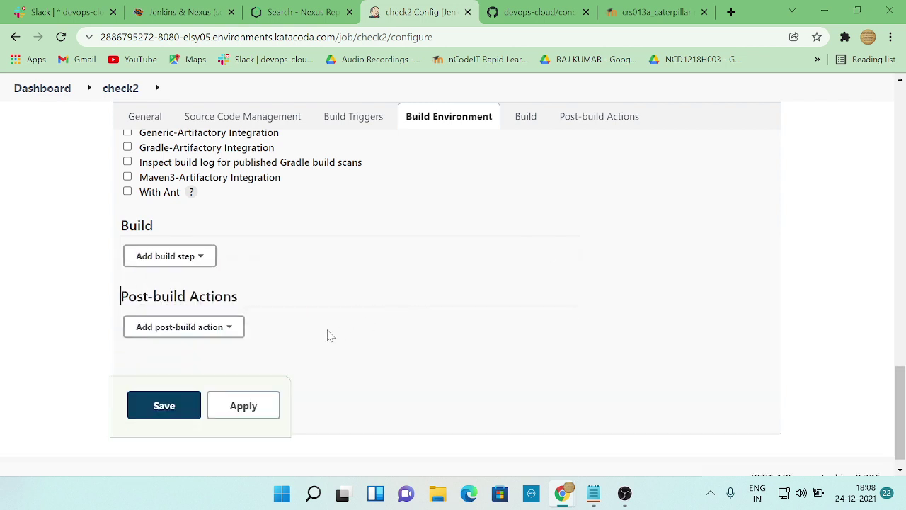
click(179, 257)
click(212, 391)
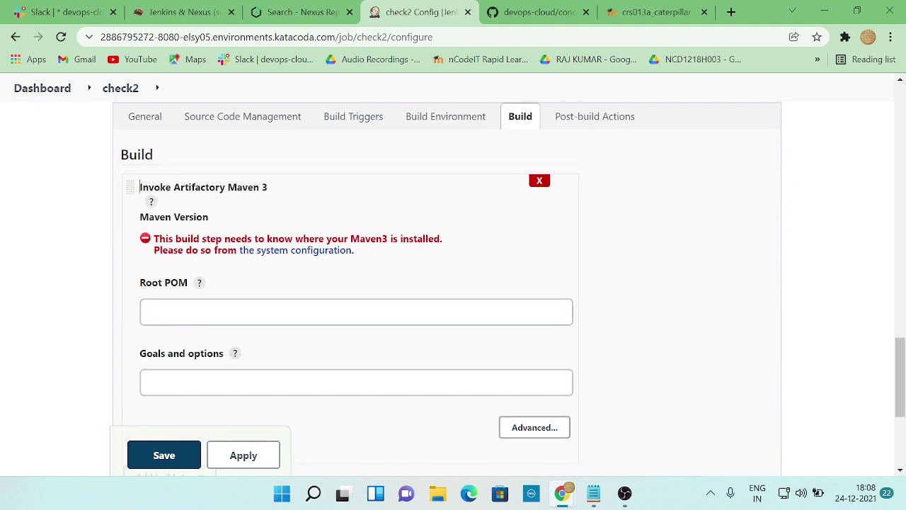
- Look up the Maven step values in the workshop notes, then return to check2's configuration
key(alt+Tab)
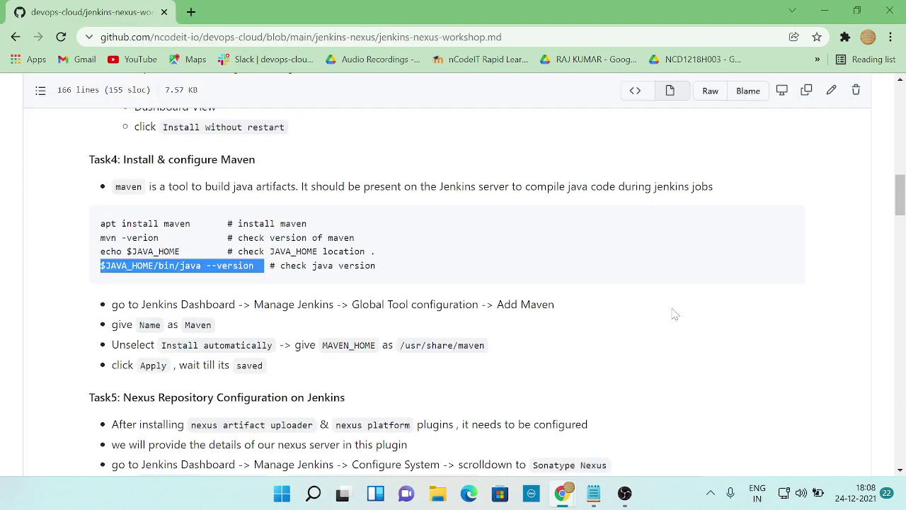
scroll(658, 309, down, 12)
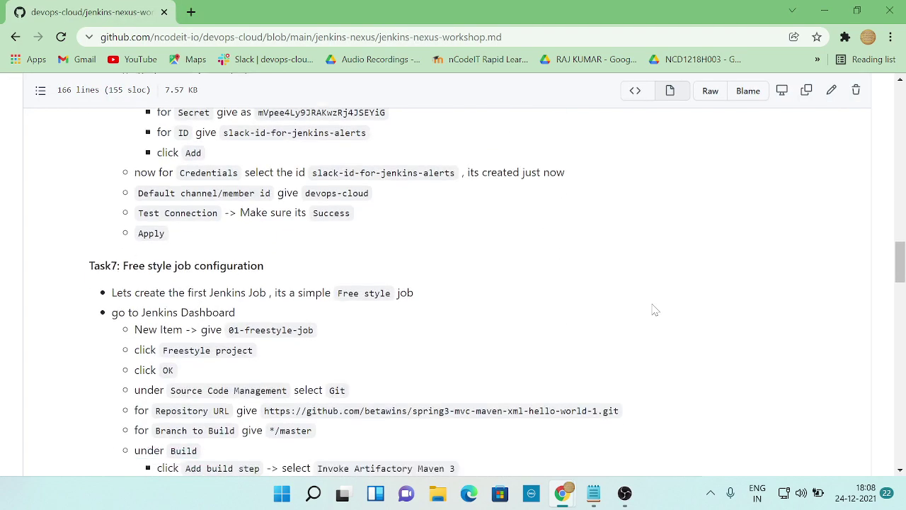
scroll(213, 333, down, 2)
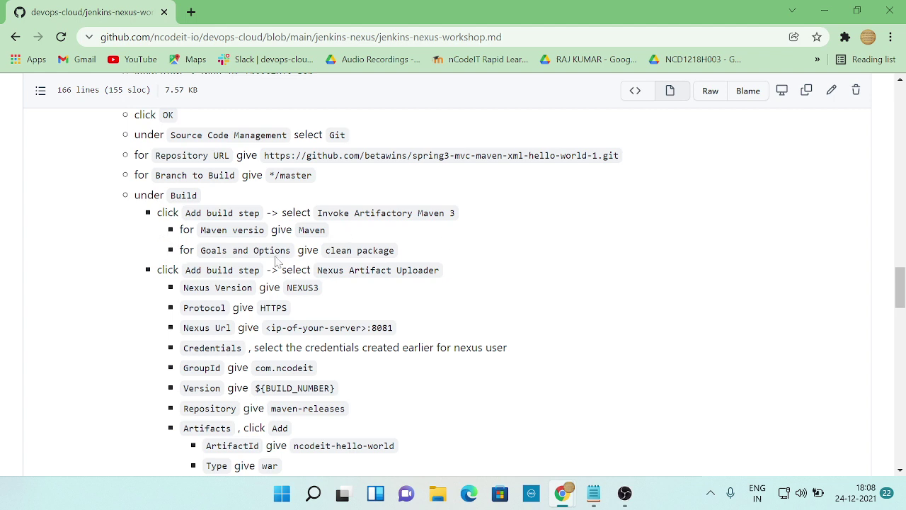
key(alt+Tab)
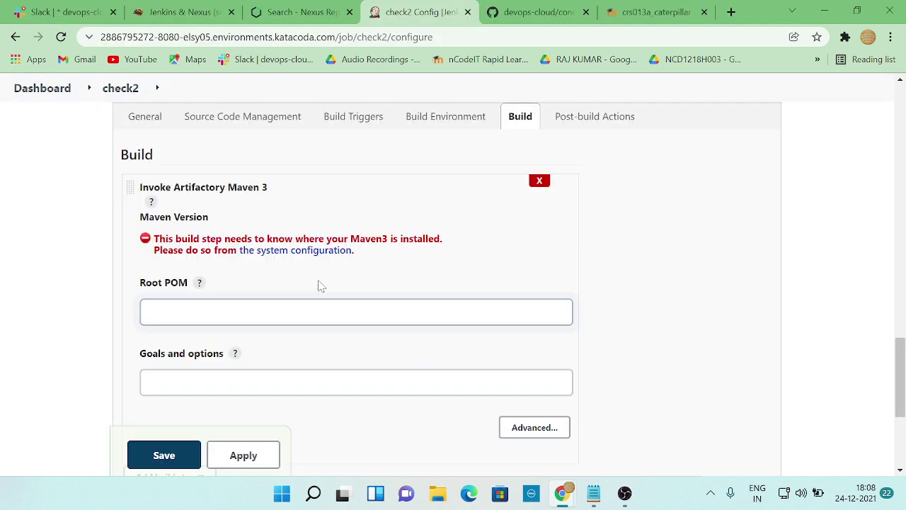
- Copy 'clean package' from the workshop notes into the Goals and options field
click(318, 312)
scroll(297, 331, down, 1)
scroll(297, 332, down, 3)
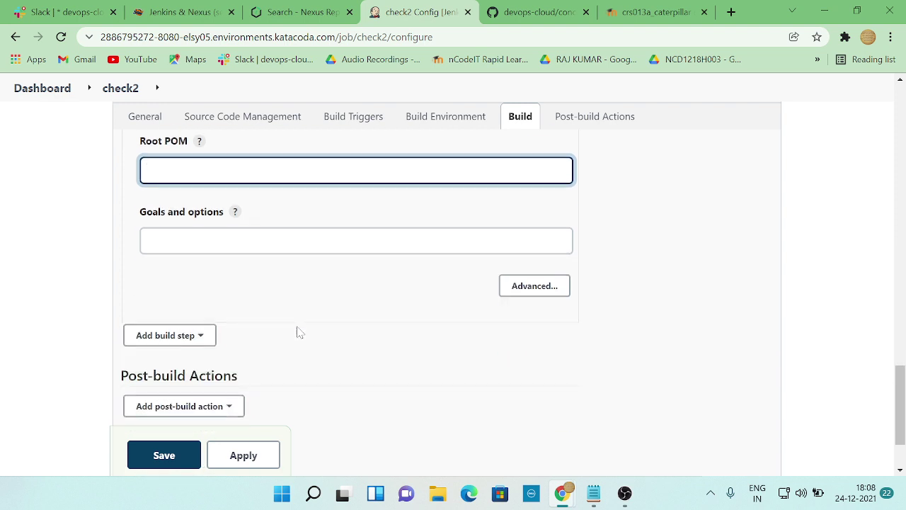
scroll(298, 332, up, 4)
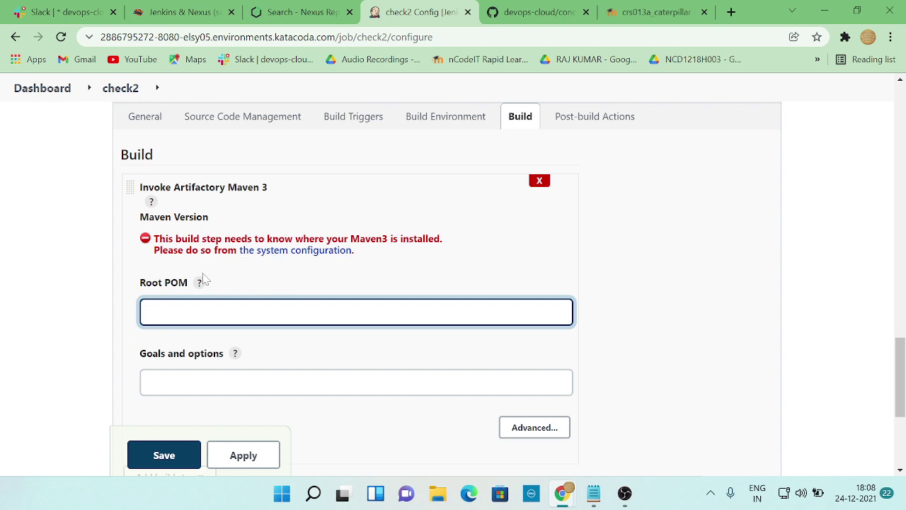
key(alt+Tab)
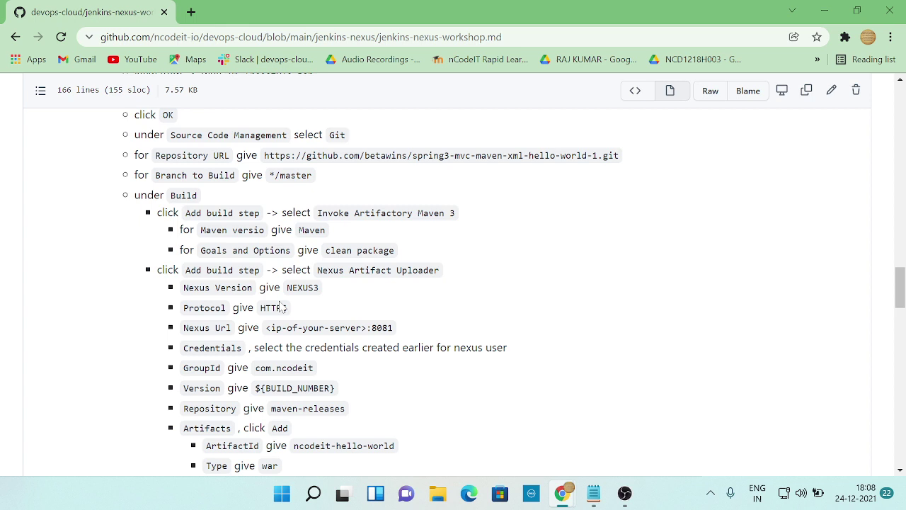
key(alt+Tab)
key(Tab)
key(Tab)
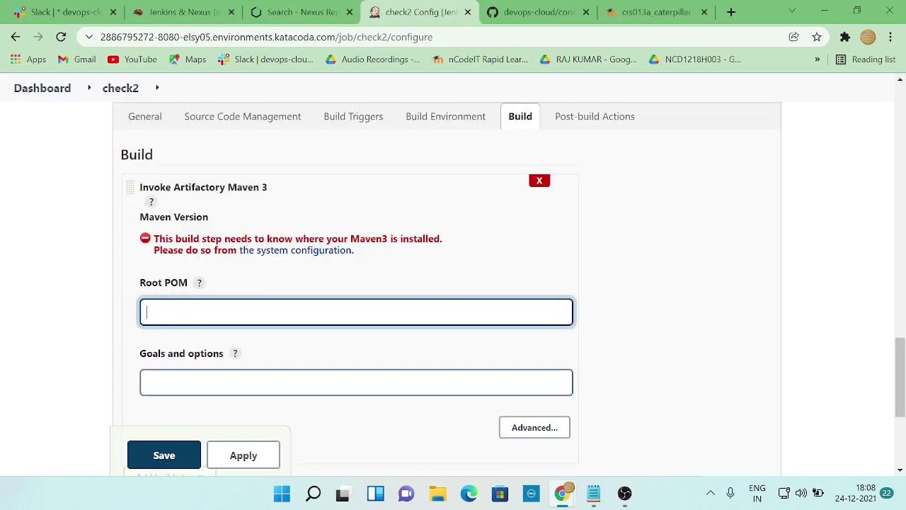
key(alt+Tab)
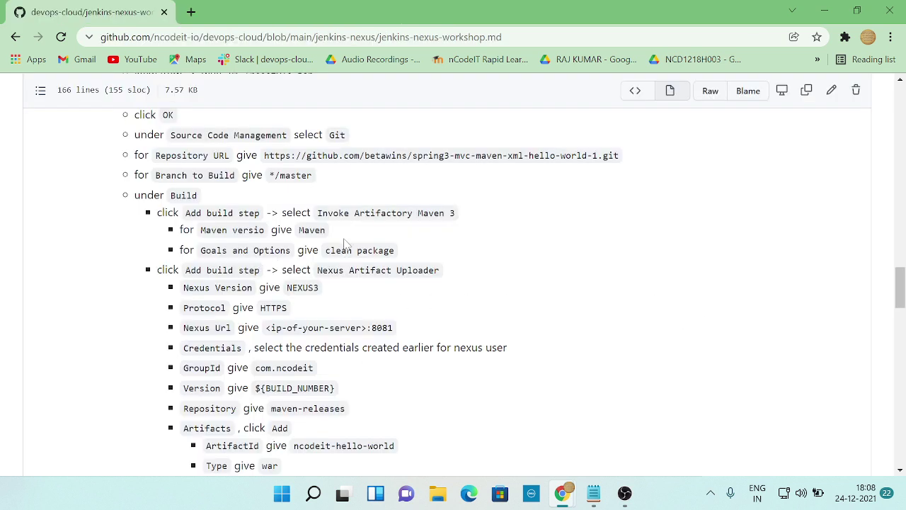
key(alt+Tab)
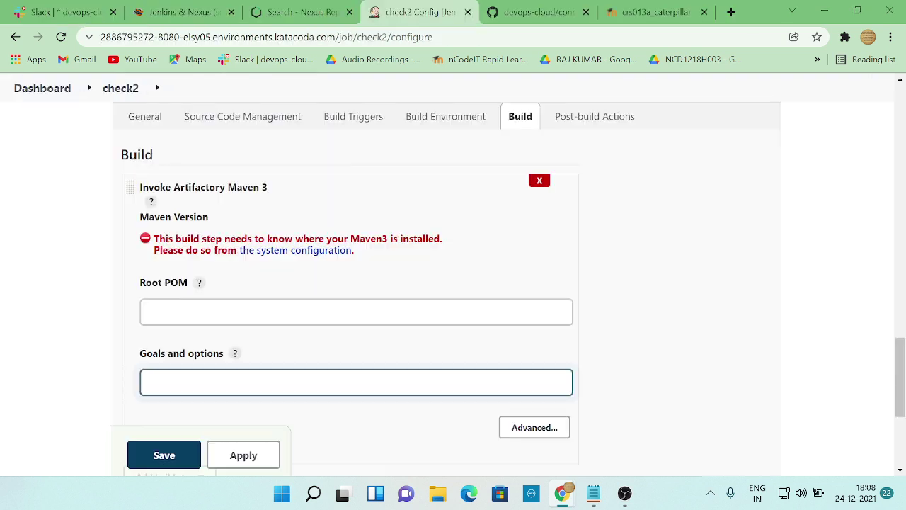
key(alt+Tab)
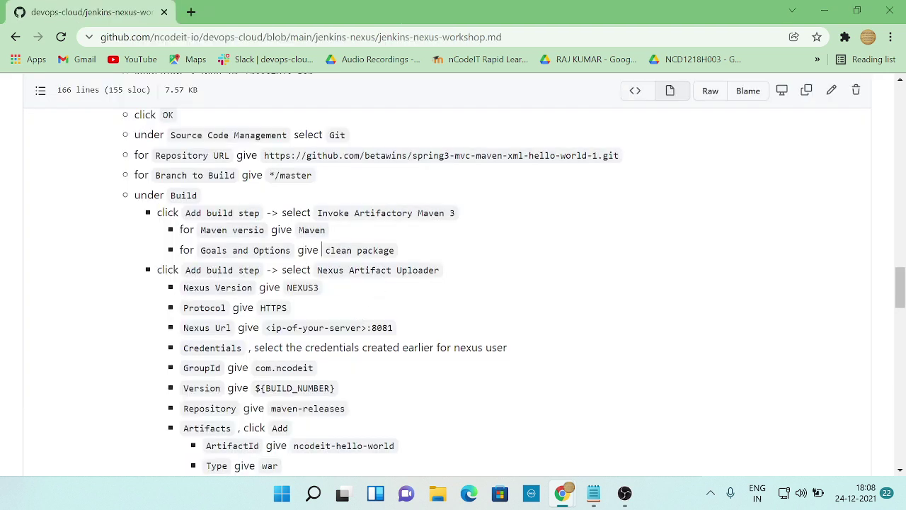
drag(322, 250, 400, 256)
right_click(384, 256)
click(416, 265)
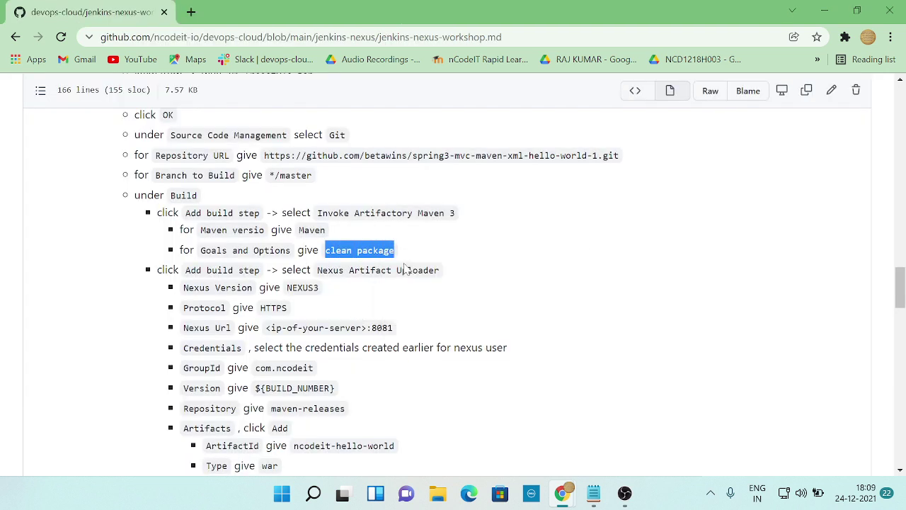
key(alt+Tab)
key(ctrl+v)
- Copy 'Maven' from the notes into the Root POM field
click(356, 311)
key(alt+Tab)
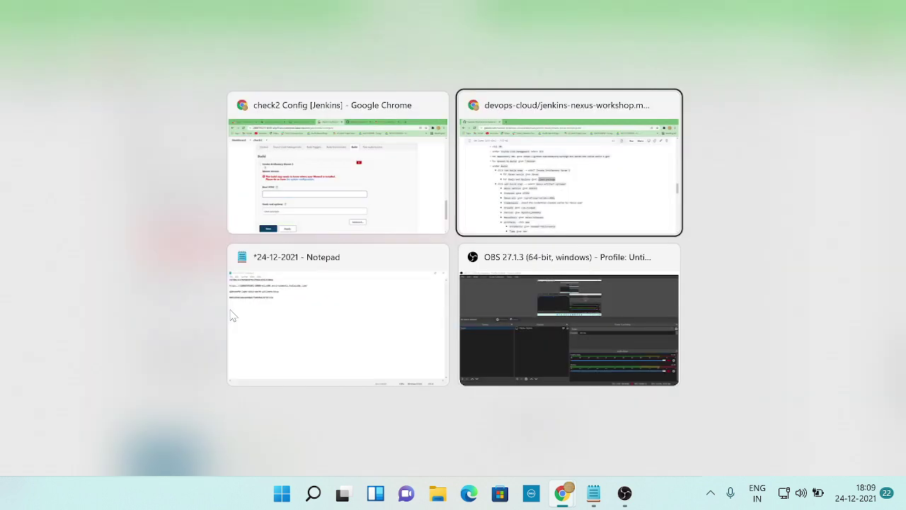
click(266, 230)
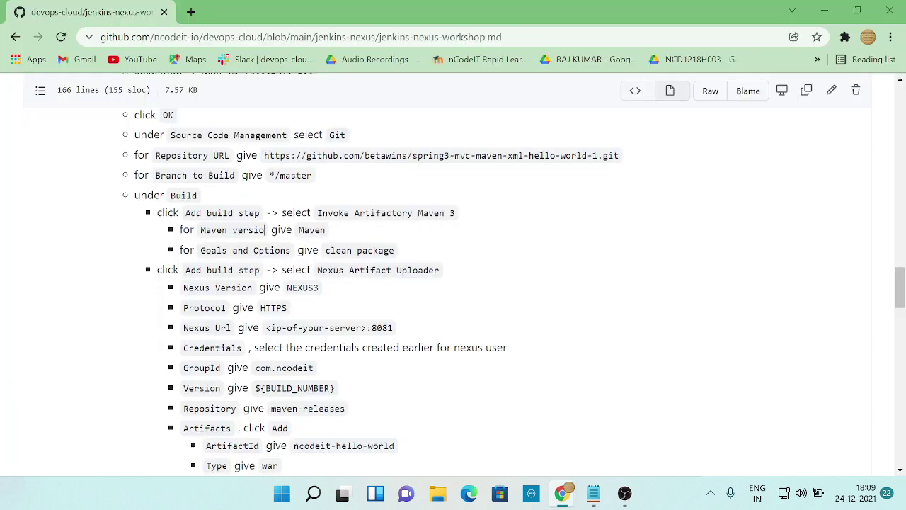
drag(297, 230, 327, 230)
key(alt+Tab)
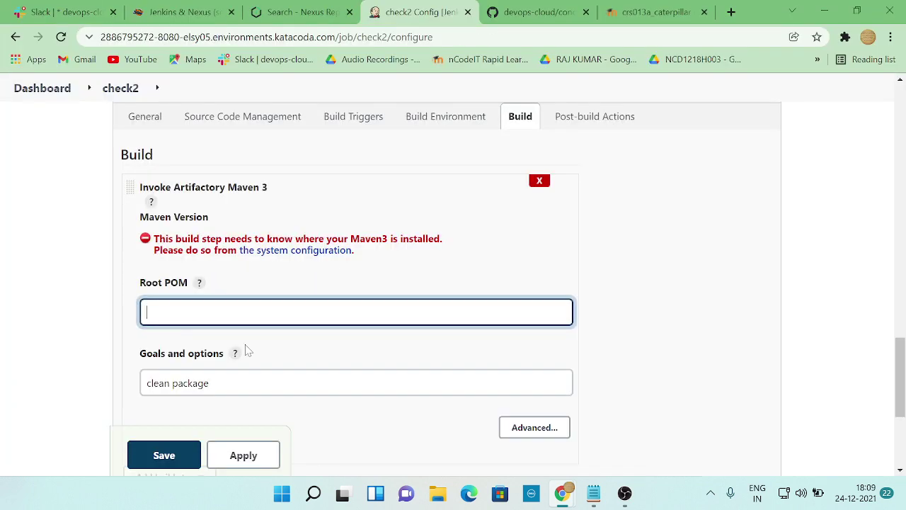
key(ctrl+v)
scroll(390, 366, down, 3)
key(alt+Tab)
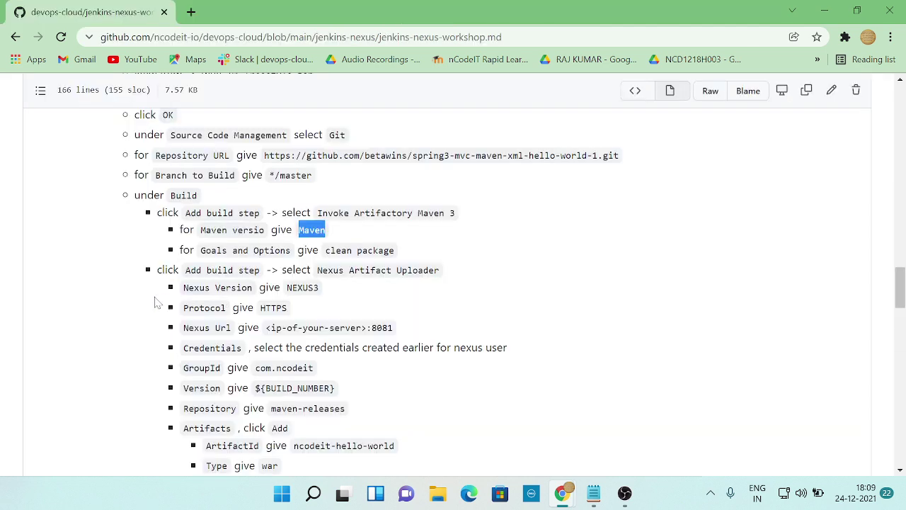
key(alt+Tab)
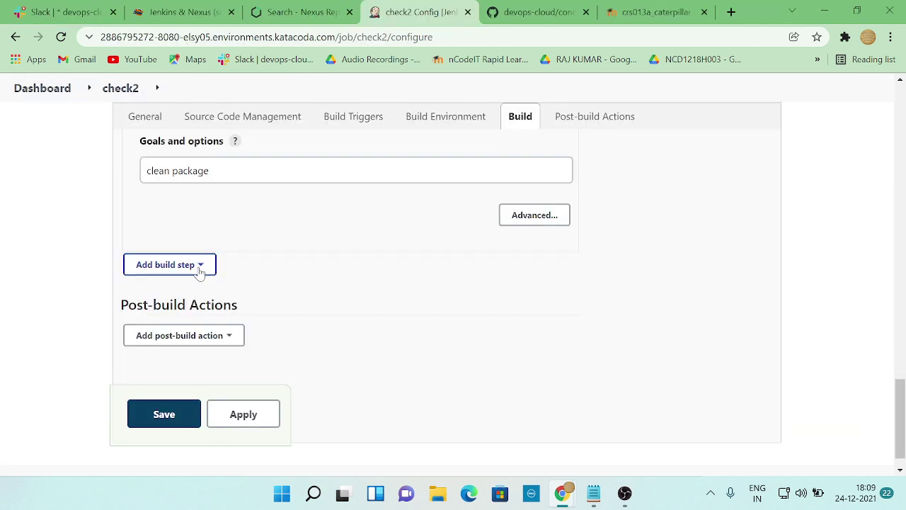
- Add a Nexus artifact uploader build step to check2, then view the workshop notes
click(200, 266)
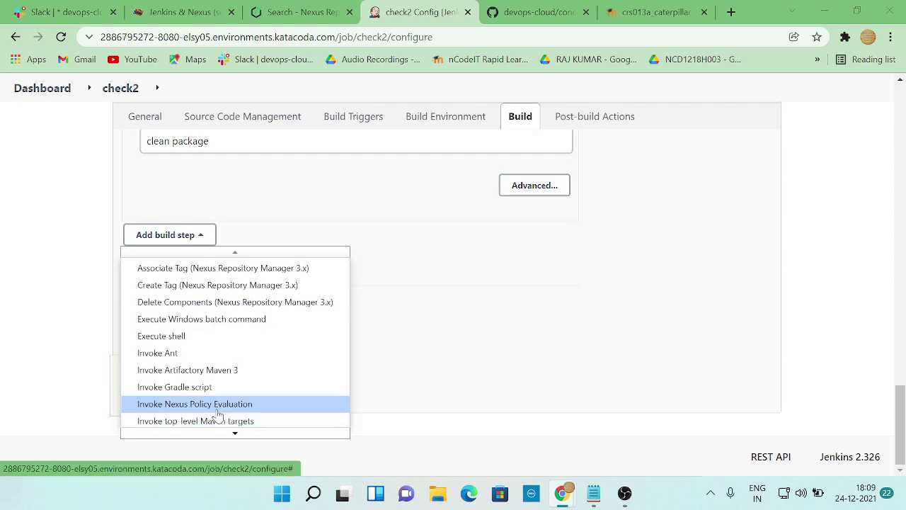
key(alt+Tab)
key(alt+Tab)
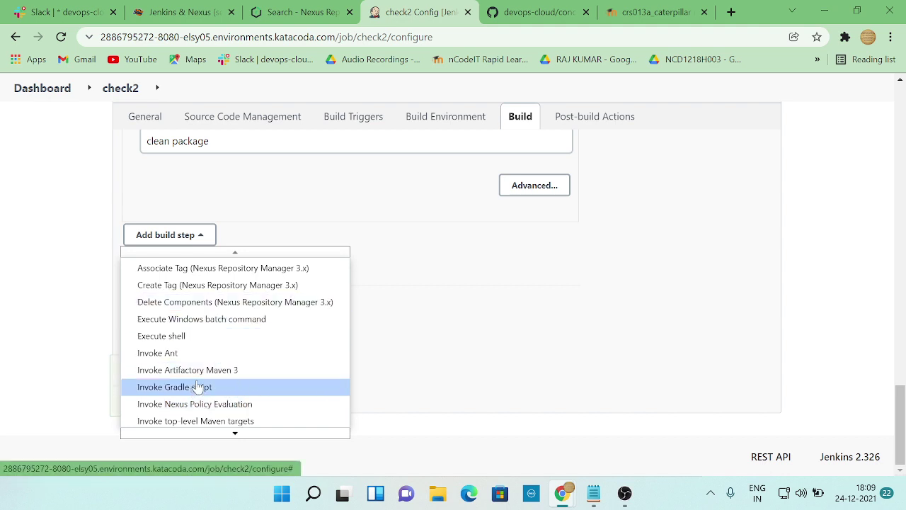
scroll(245, 327, up, 3)
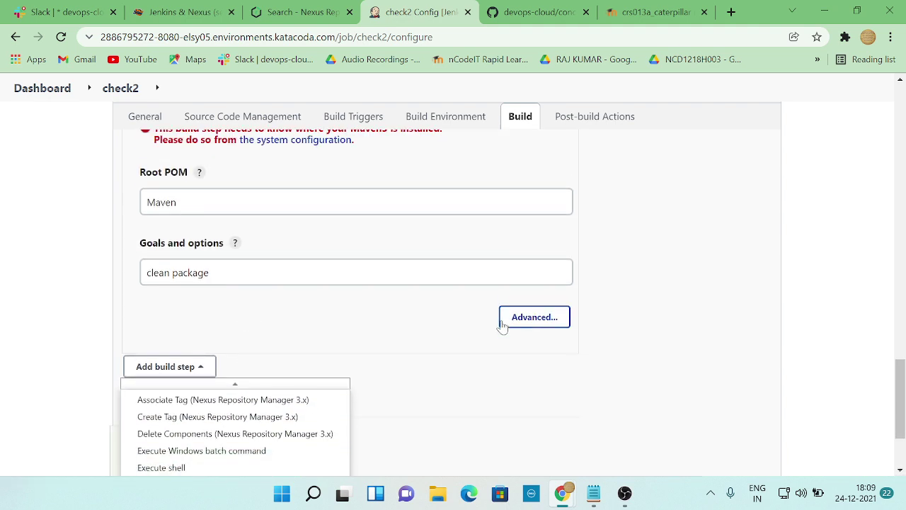
scroll(475, 347, down, 3)
mouse_move(235, 433)
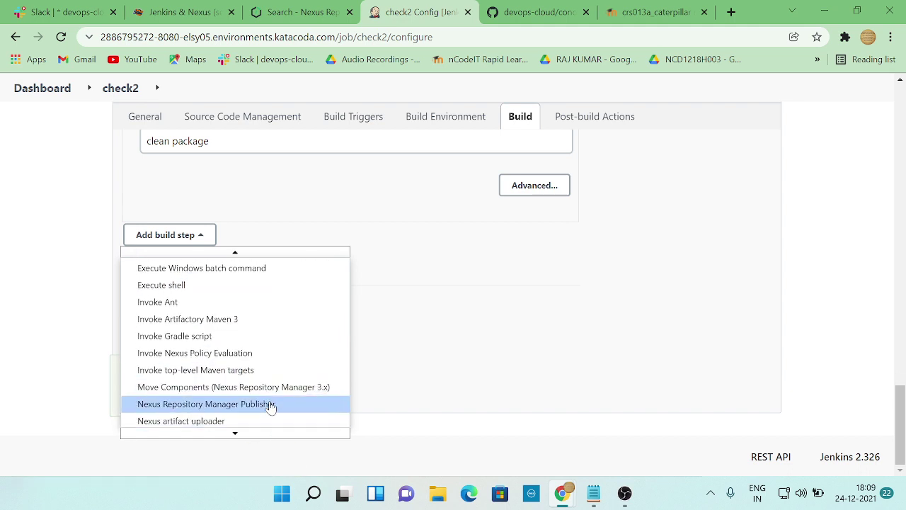
click(218, 421)
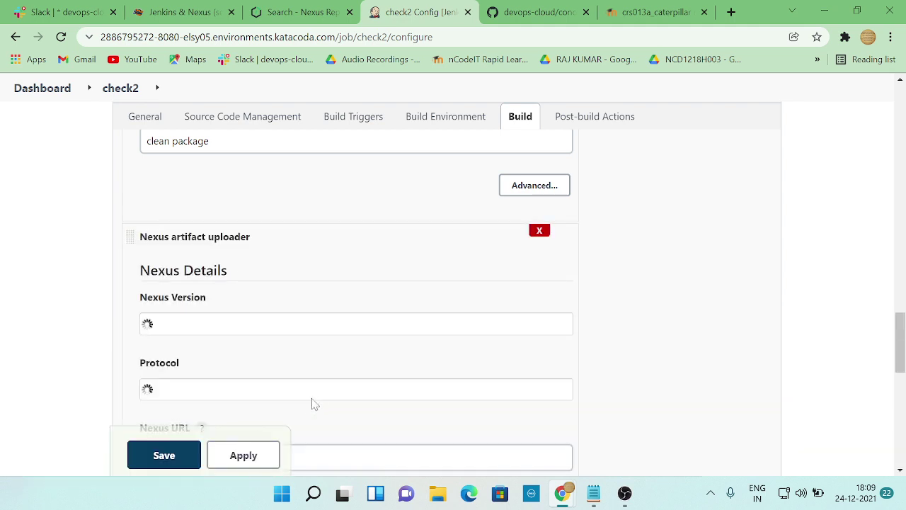
scroll(613, 345, down, 2)
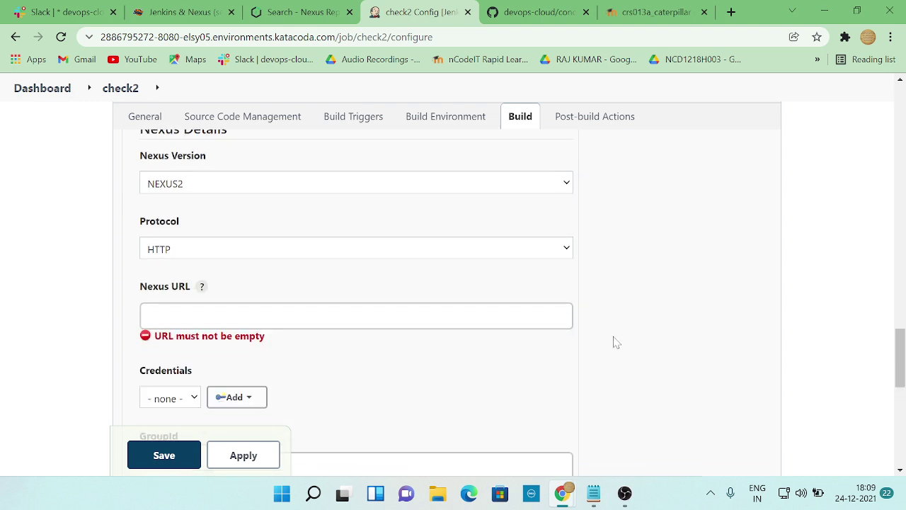
key(ctrl+Tab)
scroll(495, 329, up, 2)
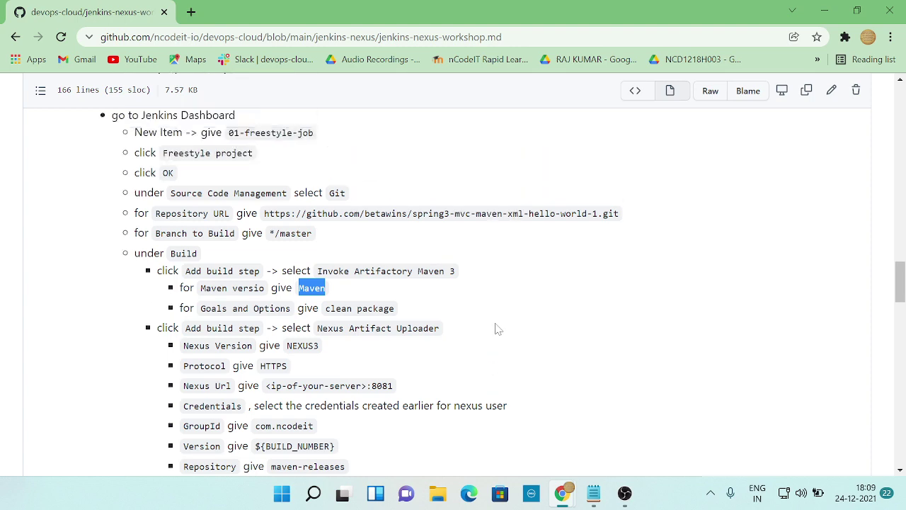
- Review the Maven and Nexus workshop notes, then scroll check2's configuration back to General
scroll(498, 328, down, 2)
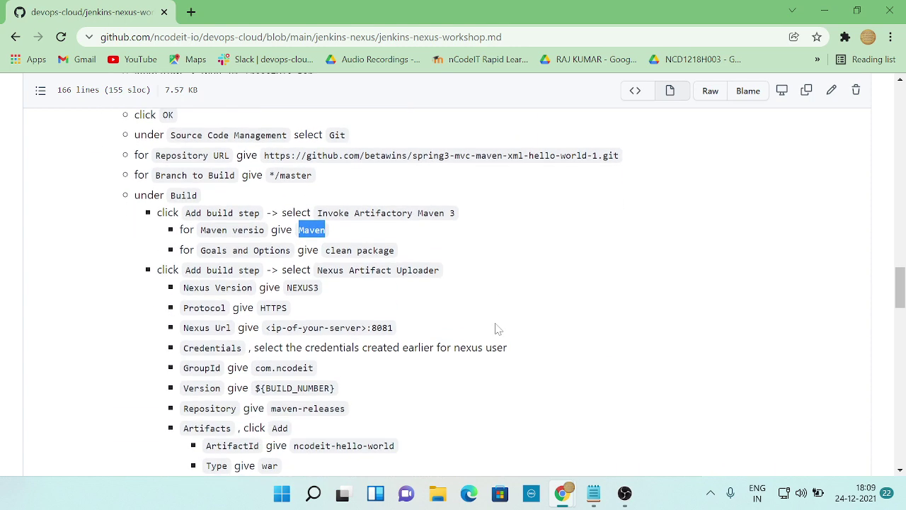
drag(325, 250, 397, 257)
click(358, 319)
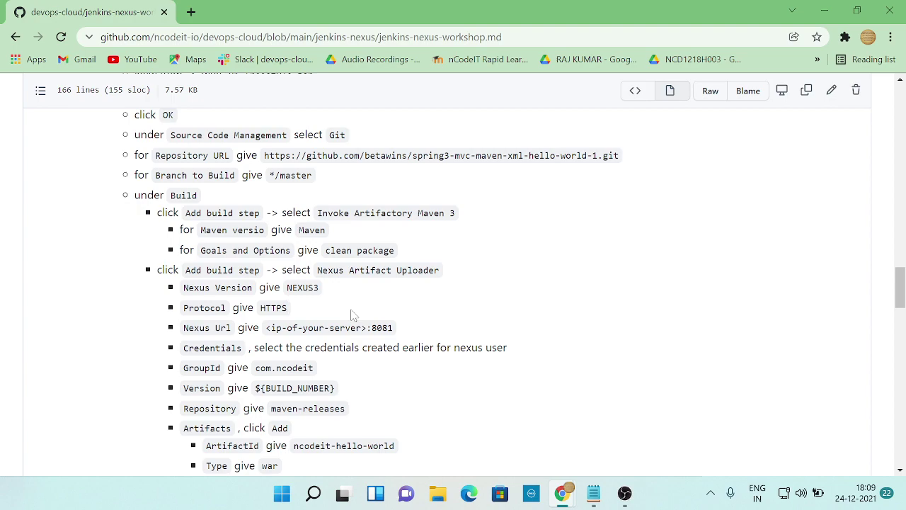
scroll(352, 314, up, 12)
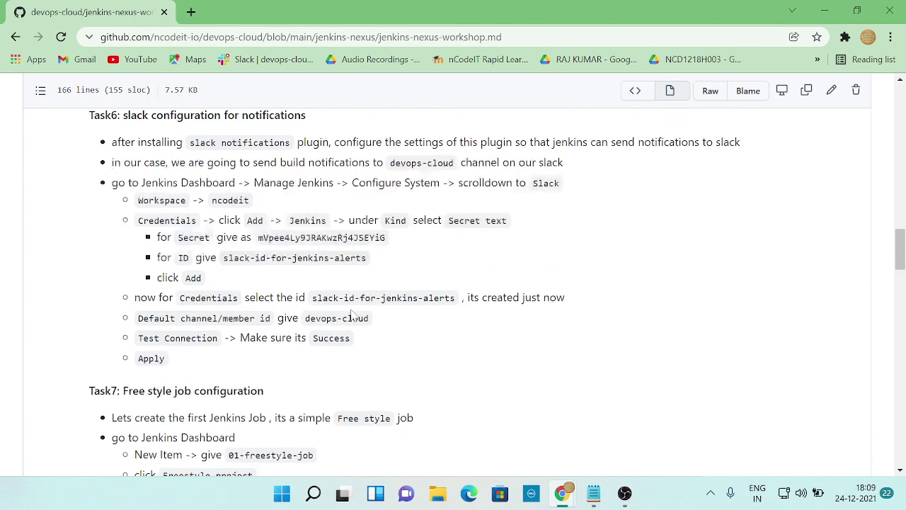
scroll(352, 314, up, 4)
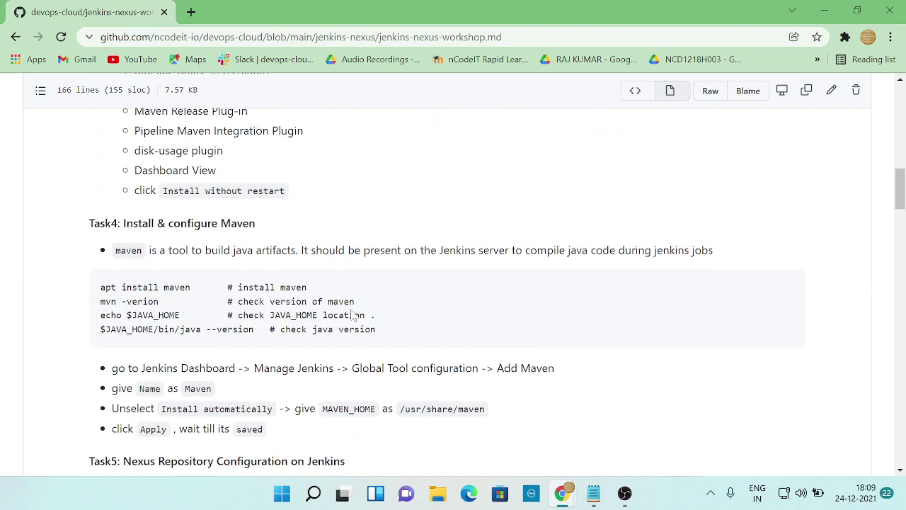
scroll(453, 292, down, 3)
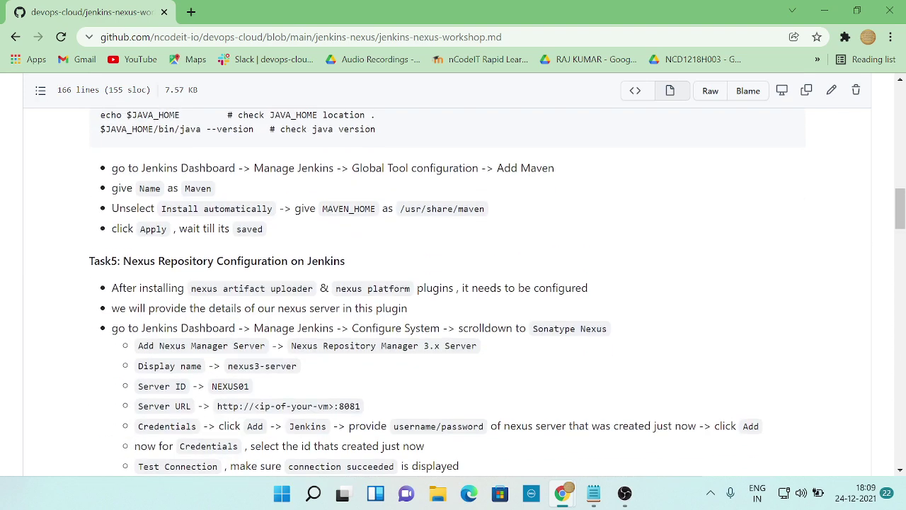
scroll(453, 292, up, 2)
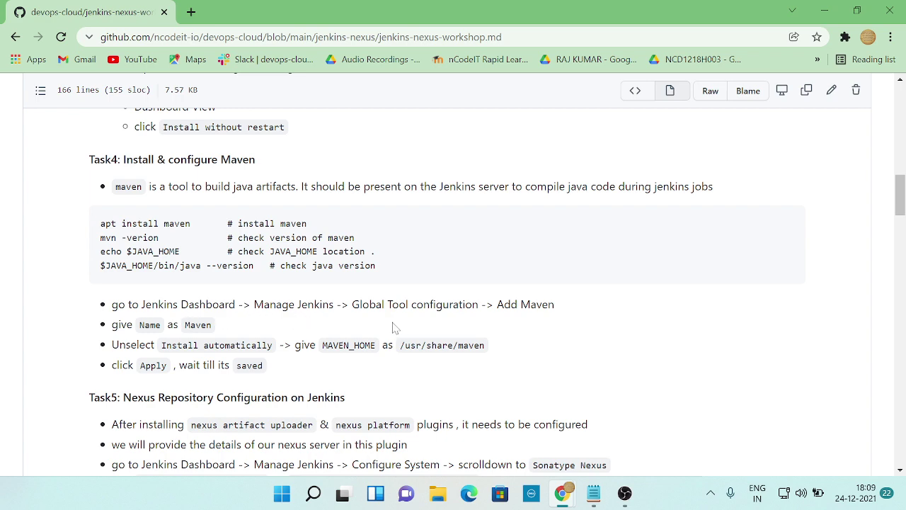
key(alt+Tab)
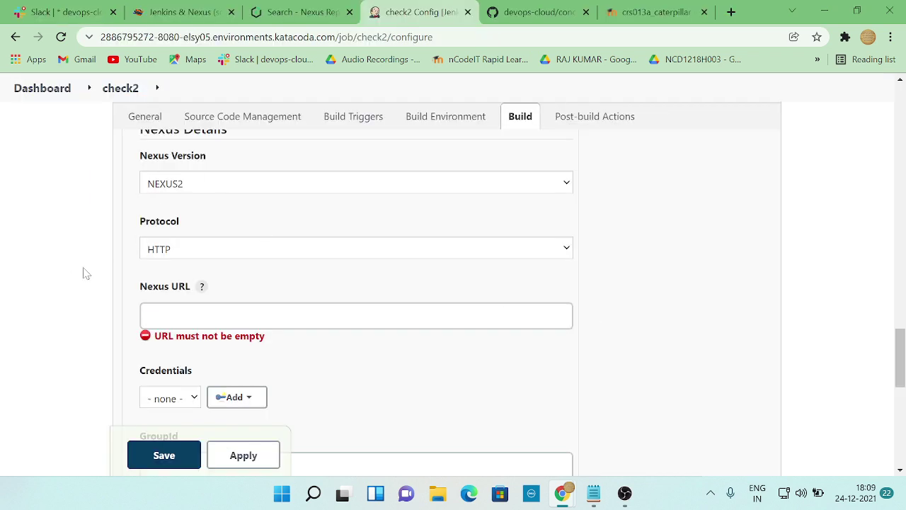
scroll(86, 273, up, 15)
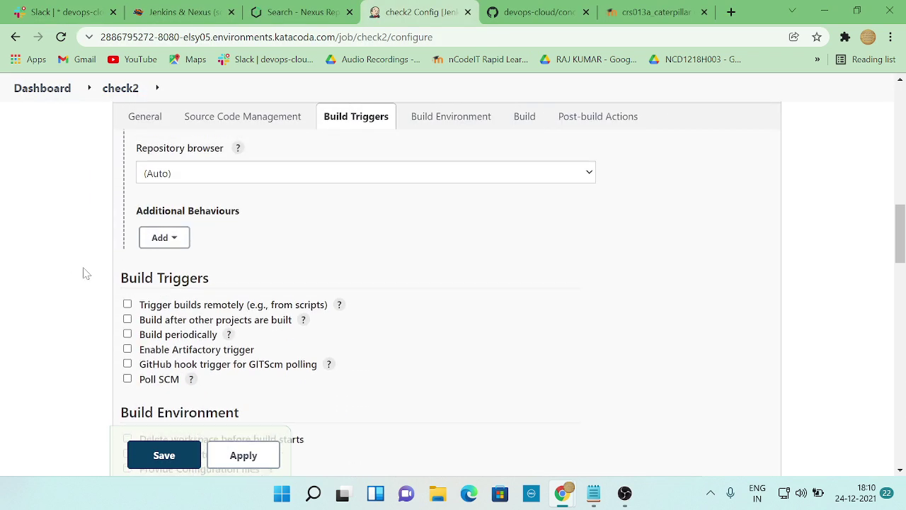
scroll(86, 274, up, 10)
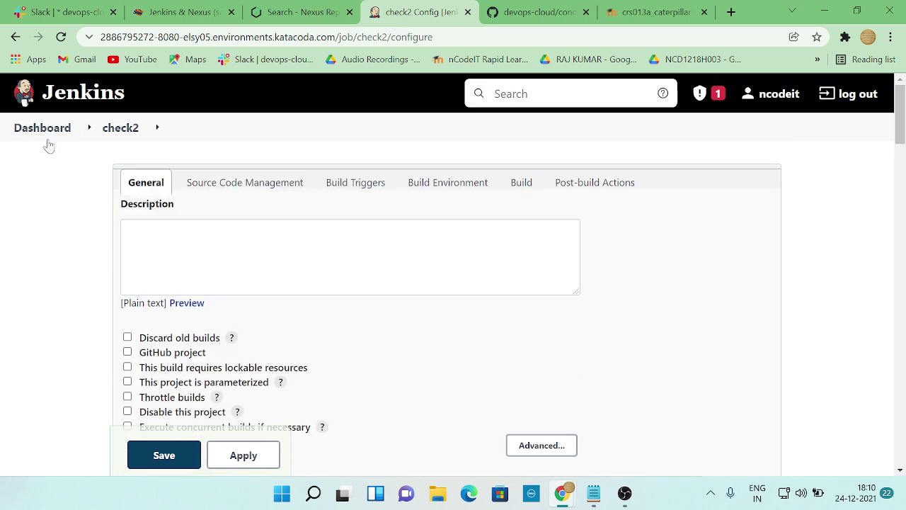
- Leave the check2 configuration without saving and return to the Dashboard
click(43, 128)
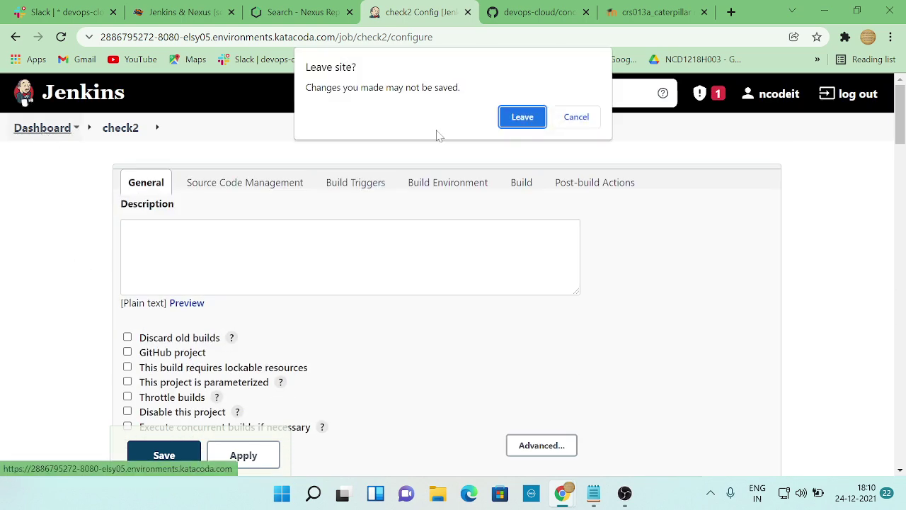
click(576, 118)
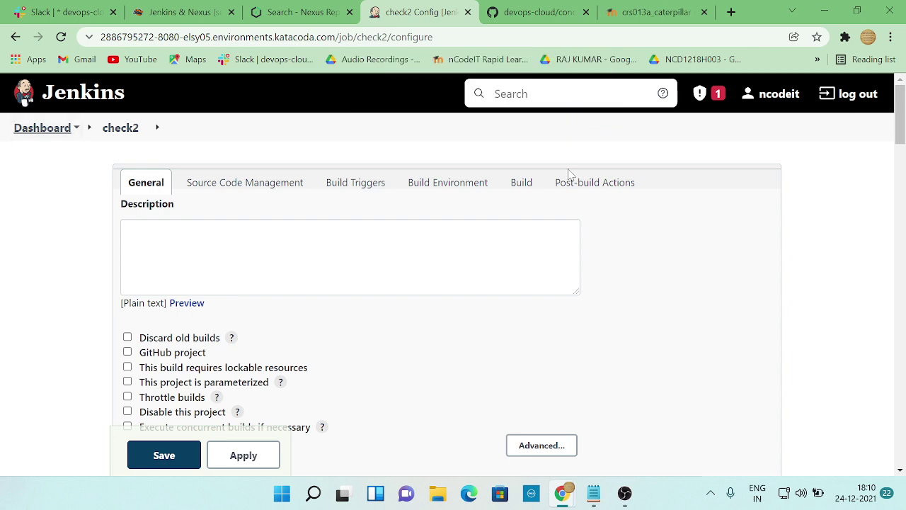
scroll(470, 334, down, 1)
scroll(470, 334, down, 4)
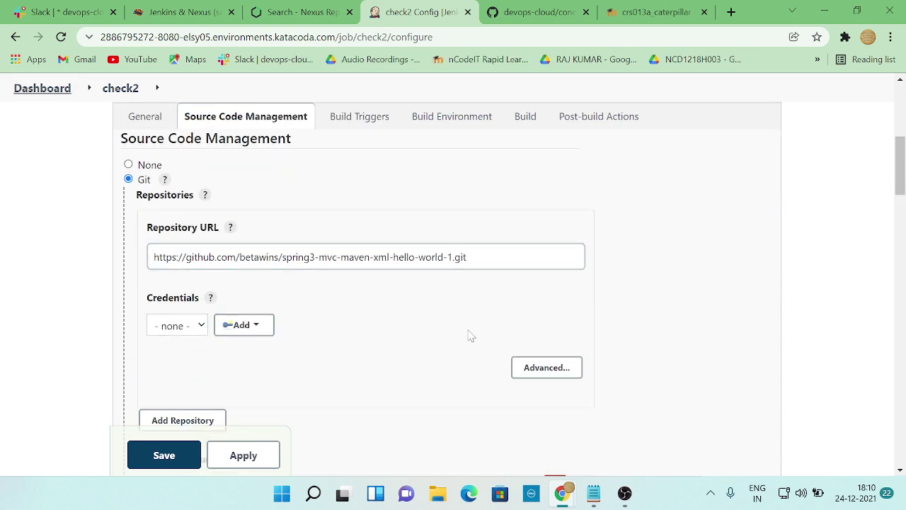
scroll(414, 332, up, 5)
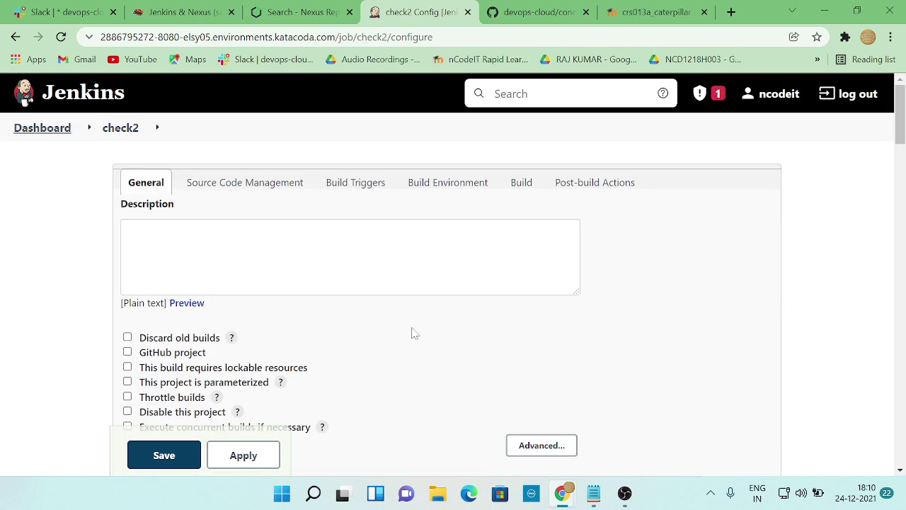
click(61, 133)
click(521, 141)
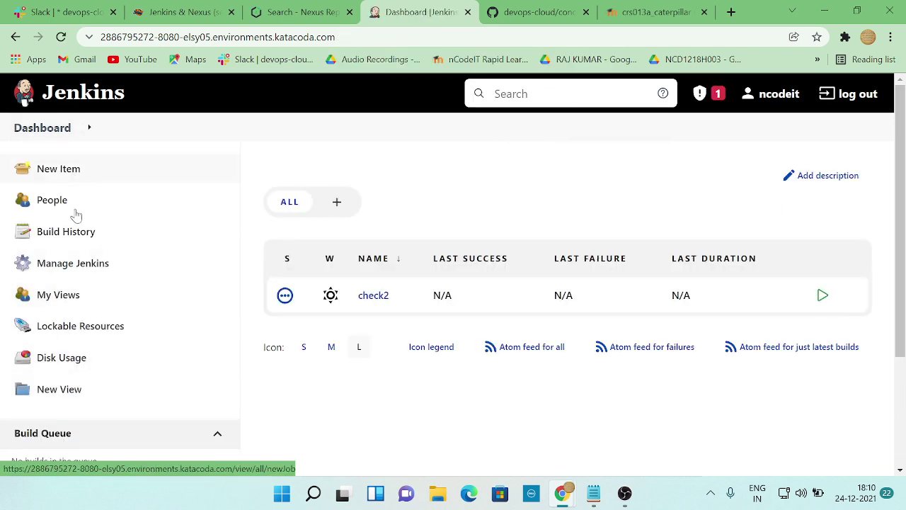
- Open Manage Jenkins and head for Global Tool Configuration, checking the workshop notes
click(73, 267)
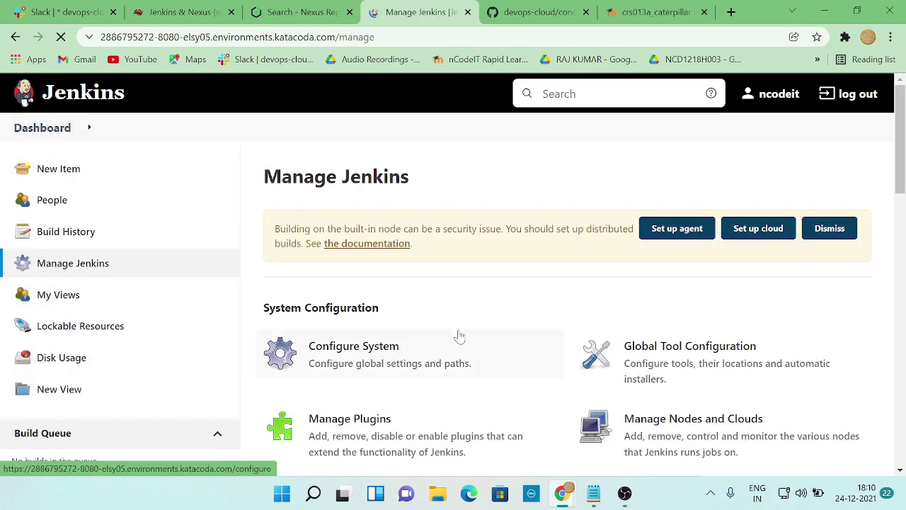
key(alt+Tab)
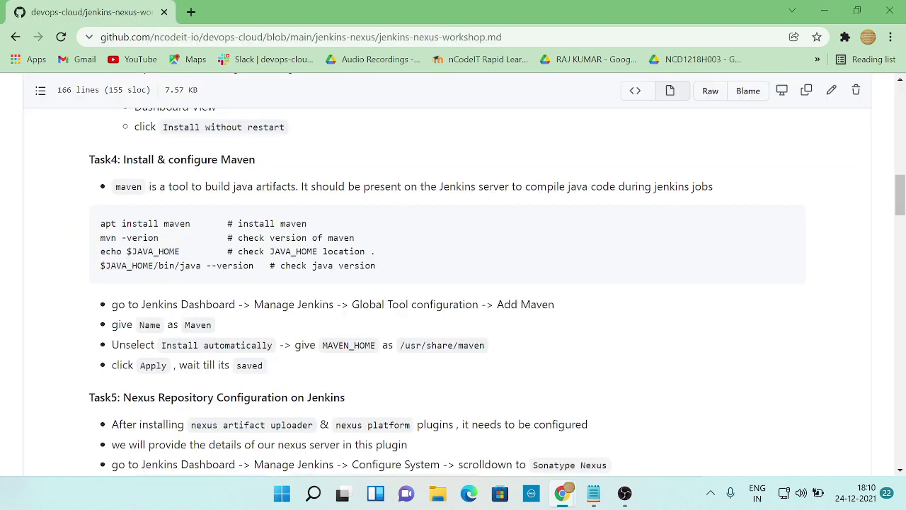
key(alt+Tab)
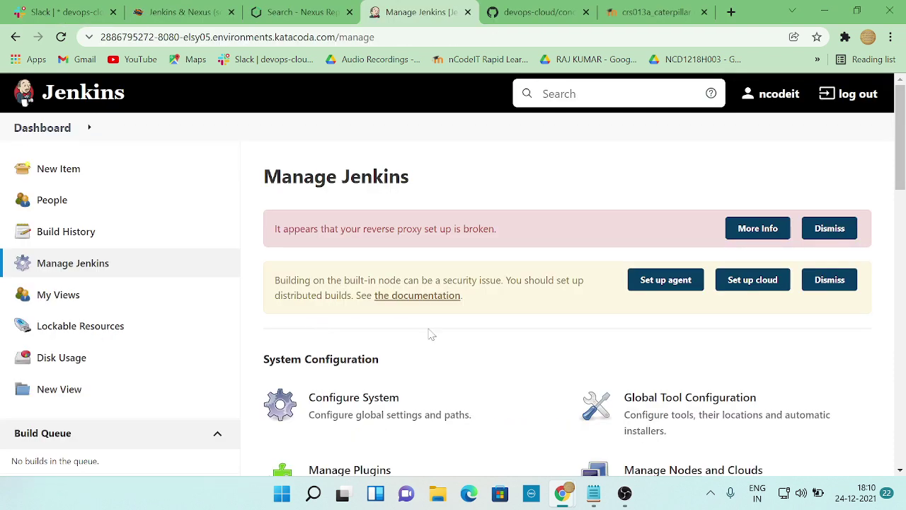
scroll(429, 336, down, 1)
key(alt+Tab)
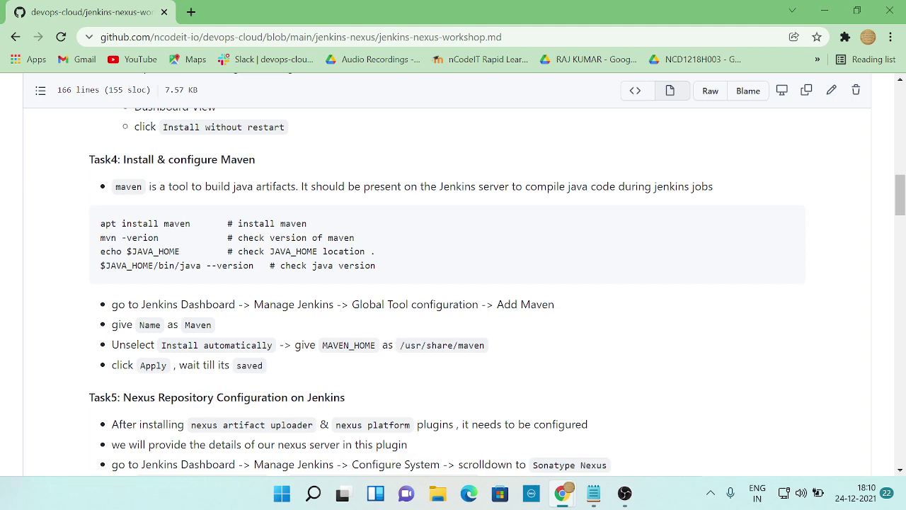
key(alt+Tab)
scroll(410, 399, down, 1)
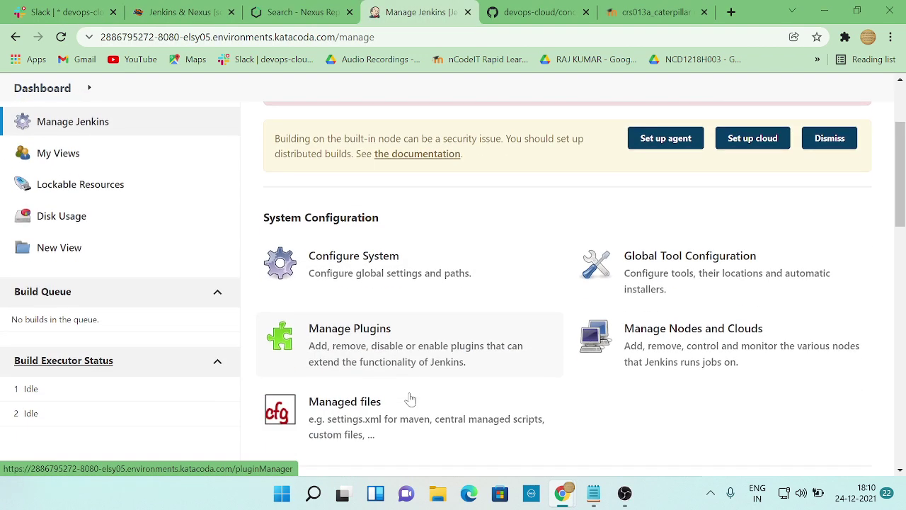
key(alt+Tab)
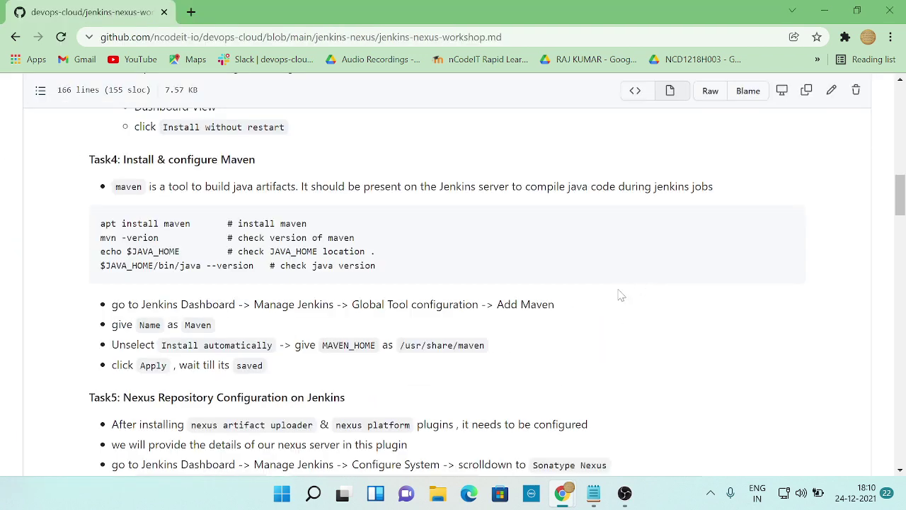
key(alt+Tab)
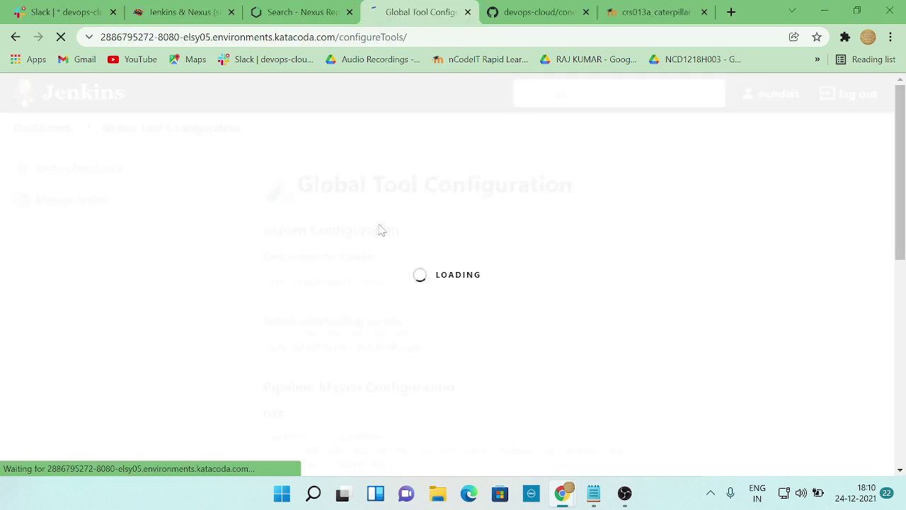
- Keep the default Maven settings provider in Global Tool Configuration
scroll(340, 303, down, 1)
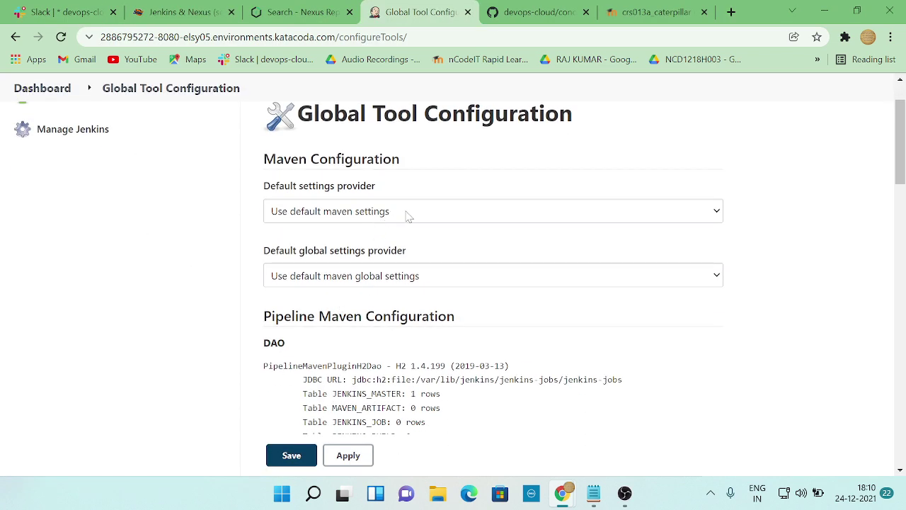
scroll(435, 246, down, 2)
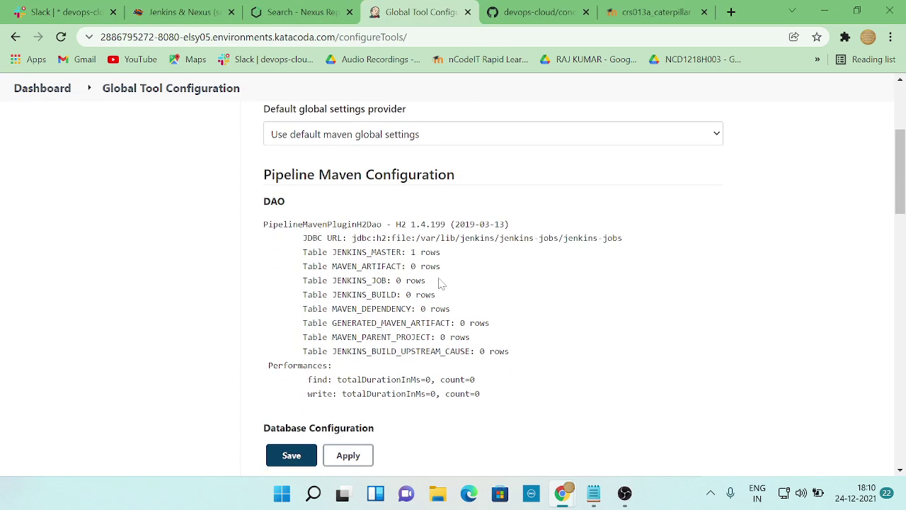
scroll(439, 283, down, 3)
key(alt+Tab)
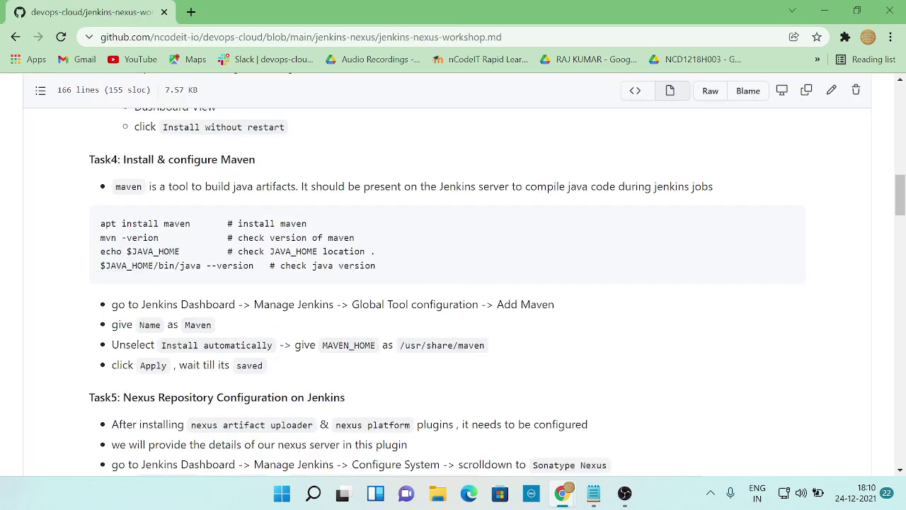
key(alt+Tab)
scroll(181, 237, up, 7)
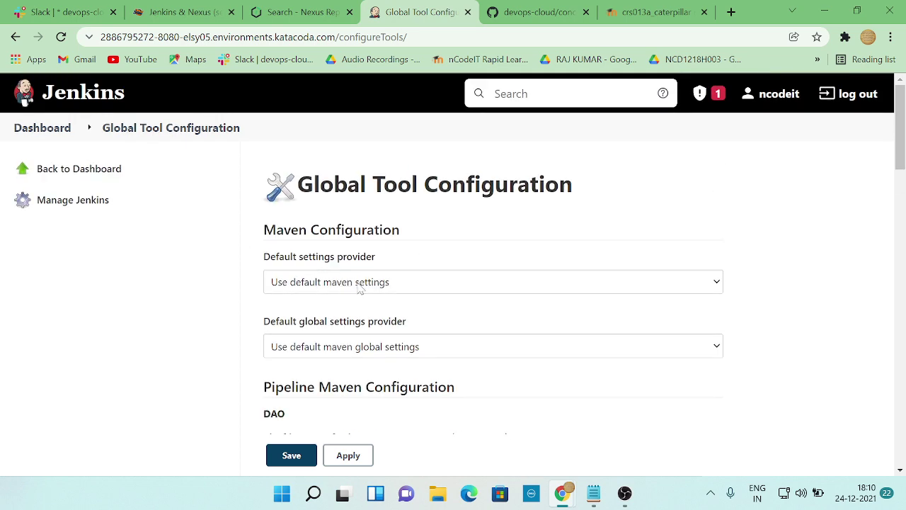
scroll(420, 310, down, 1)
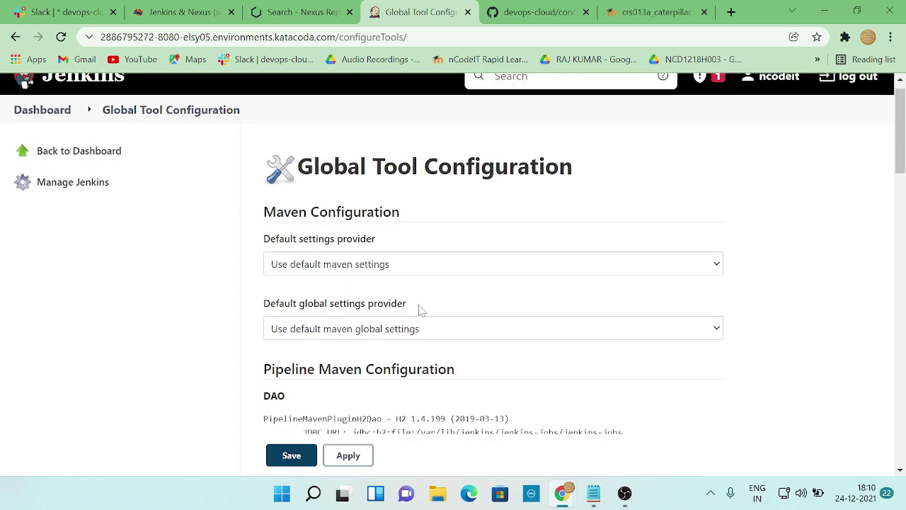
scroll(421, 309, down, 1)
scroll(423, 305, up, 2)
click(414, 283)
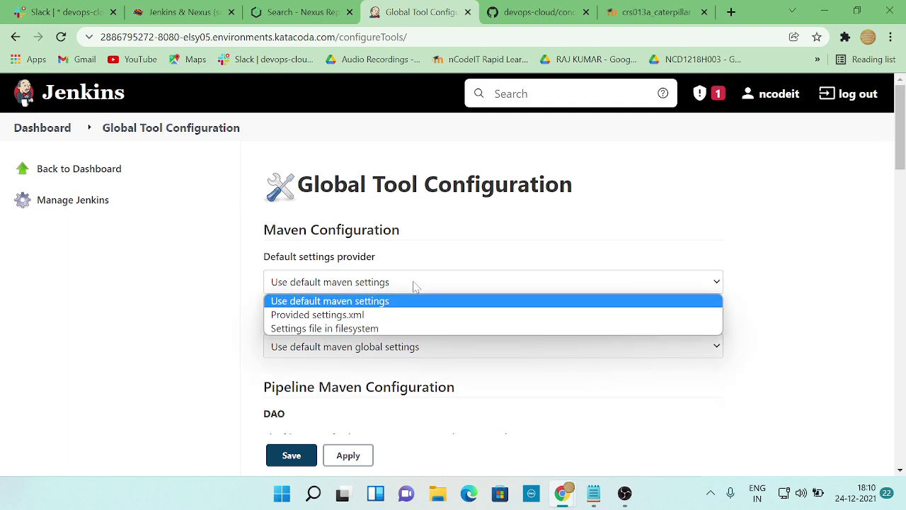
click(419, 301)
- Scroll past JDK, Git, Gradle and Ant down to Maven installations
scroll(234, 290, down, 2)
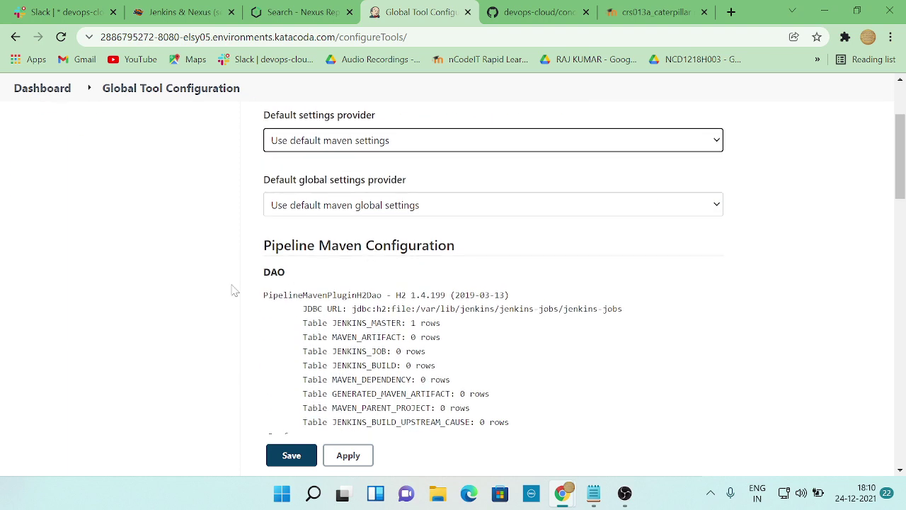
scroll(390, 271, down, 3)
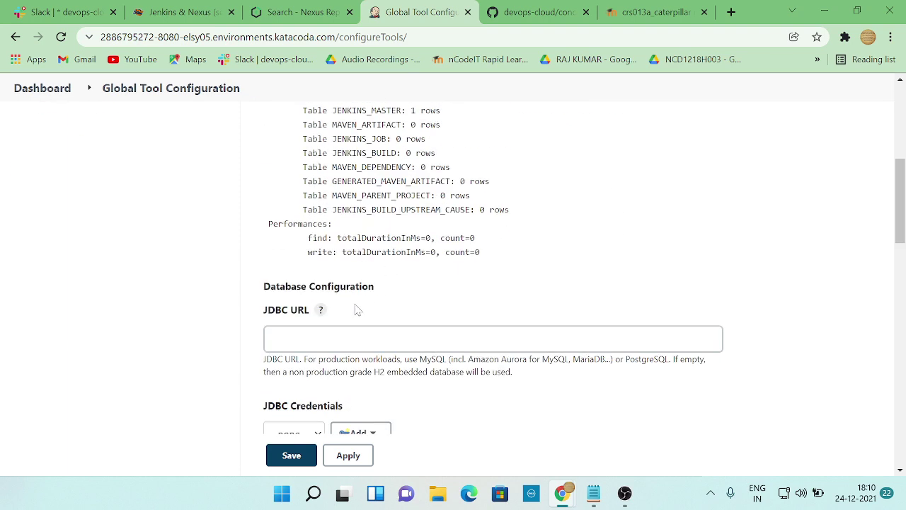
scroll(358, 310, down, 3)
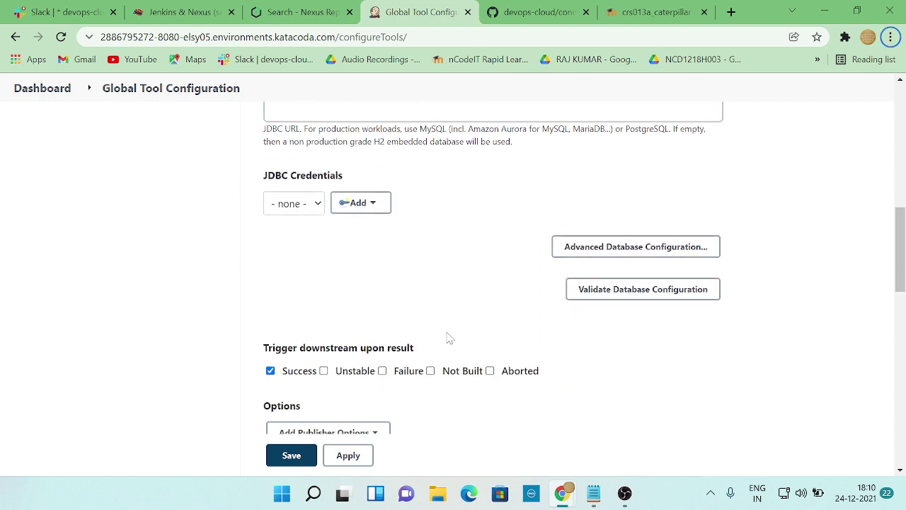
scroll(447, 339, down, 3)
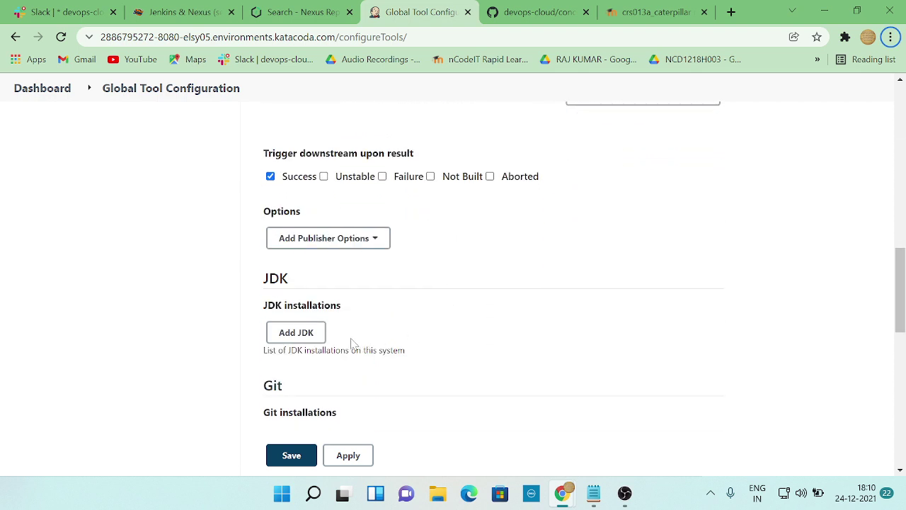
scroll(352, 344, down, 3)
scroll(356, 340, down, 6)
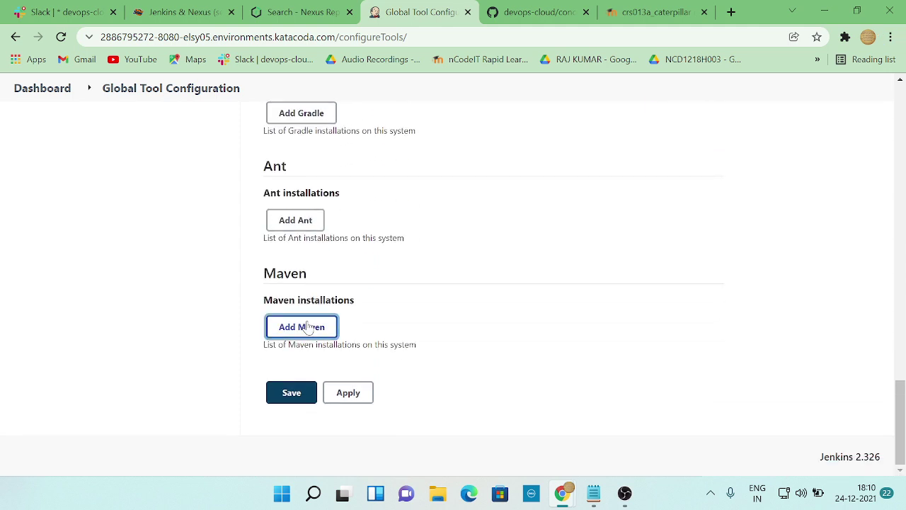
- Add a Maven installation named 'Maven'
click(313, 326)
key(ctrl+Tab)
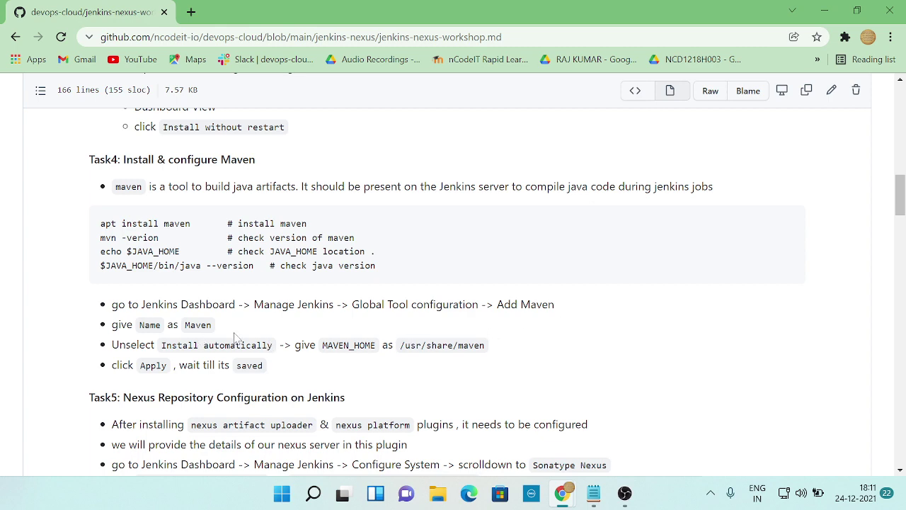
scroll(235, 338, down, 1)
key(alt+Tab)
key(alt+Tab)
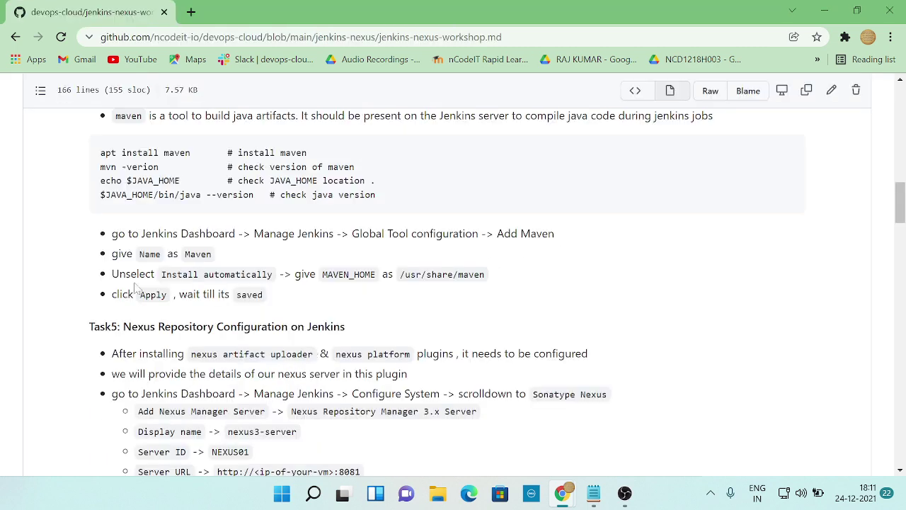
drag(186, 255, 219, 261)
key(ctrl+c)
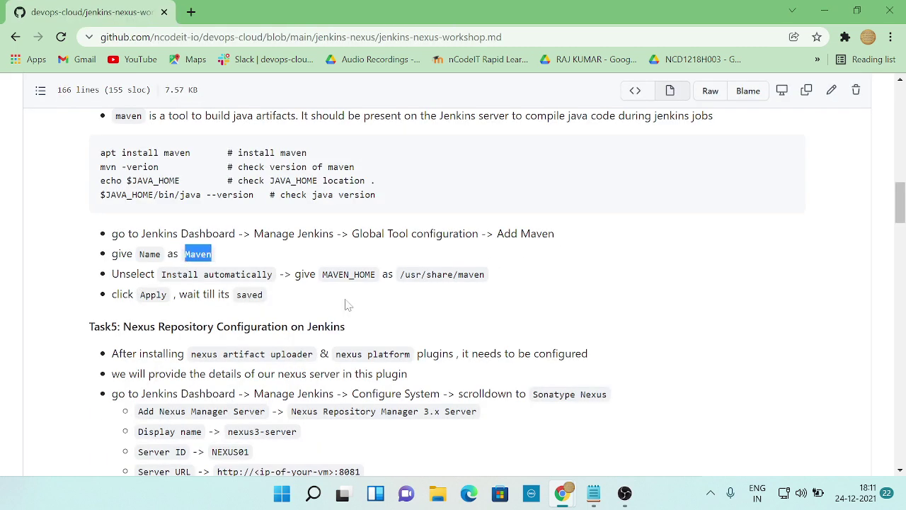
key(alt+Tab)
click(425, 402)
key(ctrl+v)
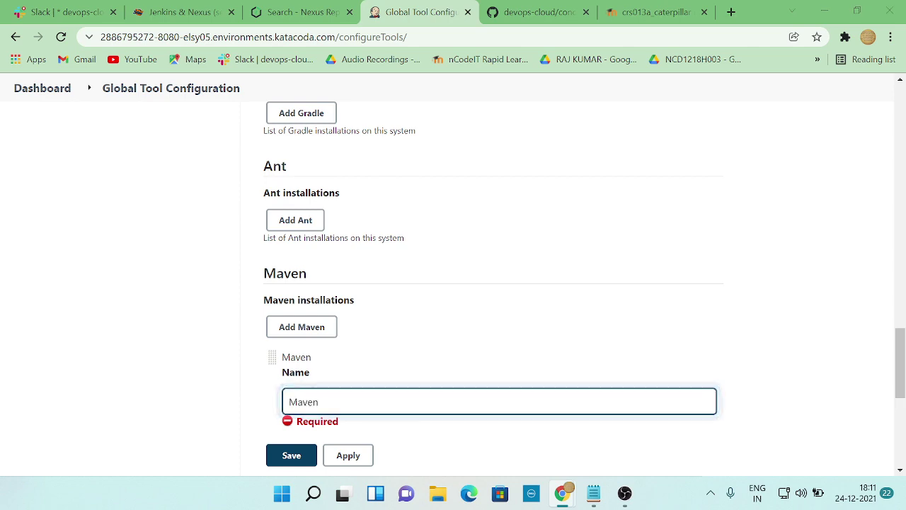
- Turn off automatic Maven installation so MAVEN_HOME can be entered
key(alt+Tab)
scroll(213, 248, down, 1)
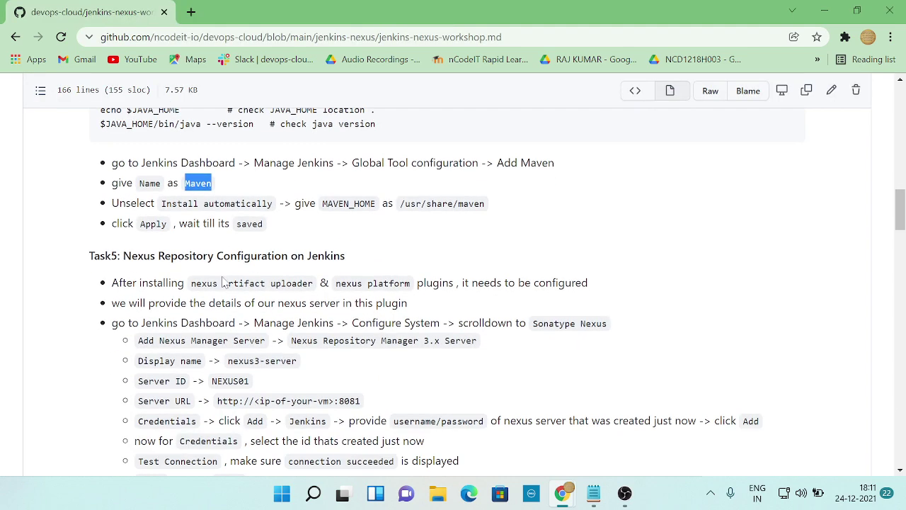
key(alt+Tab)
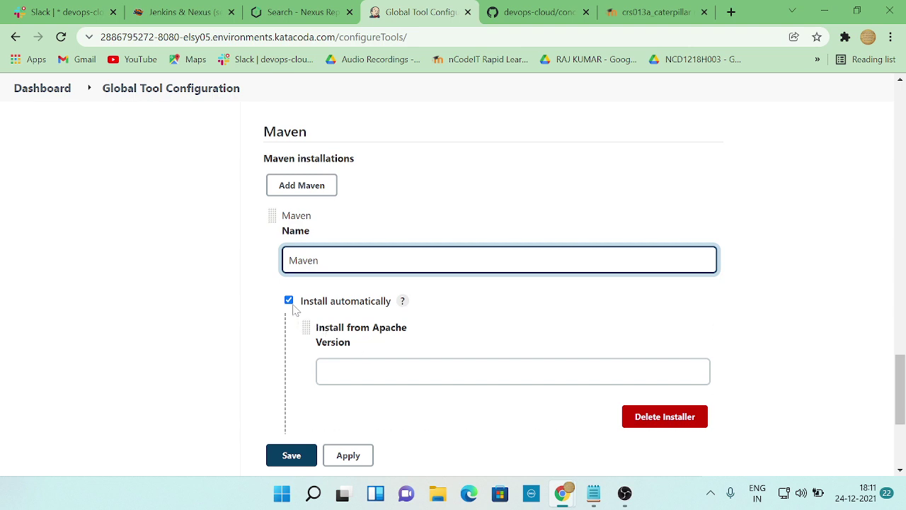
click(290, 301)
key(alt+Tab)
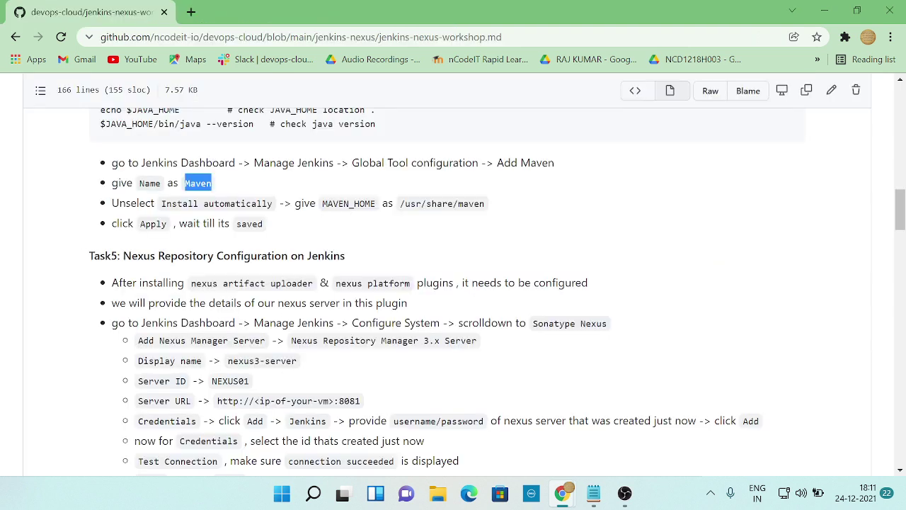
drag(322, 203, 376, 204)
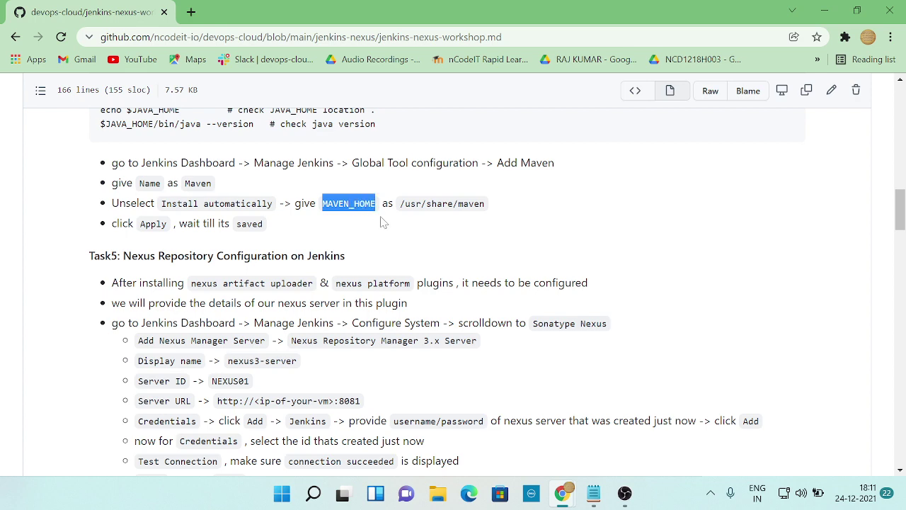
key(alt+Tab)
click(415, 330)
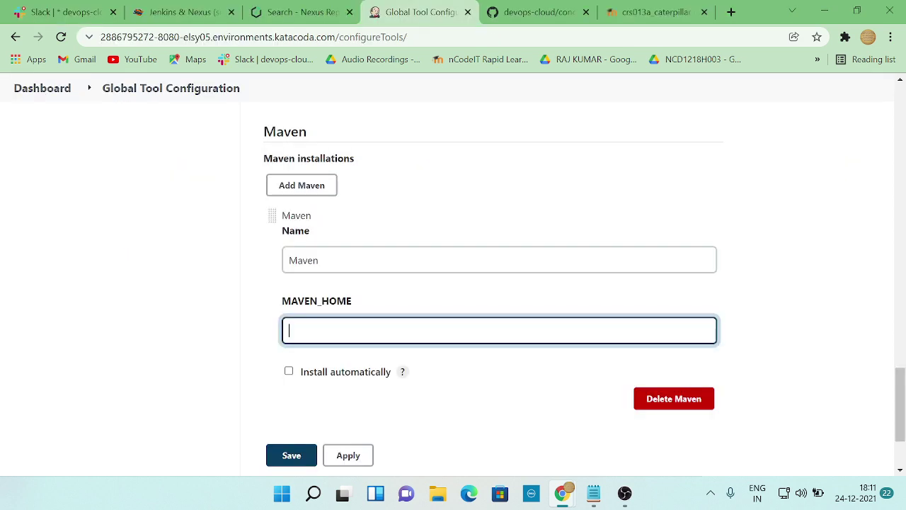
- Set MAVEN_HOME to /usr/share/maven and apply the tool configuration
key(alt+Tab)
drag(401, 203, 488, 214)
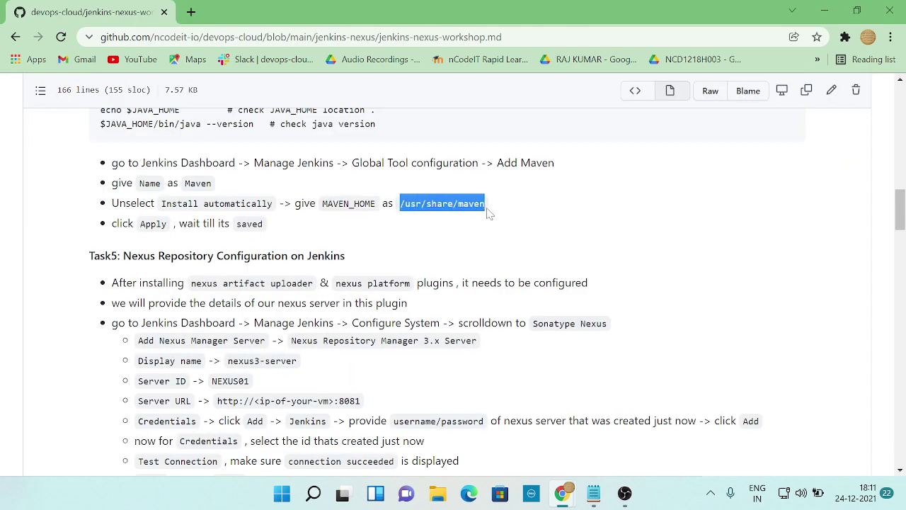
key(ctrl+c)
key(alt+Tab)
key(ctrl+v)
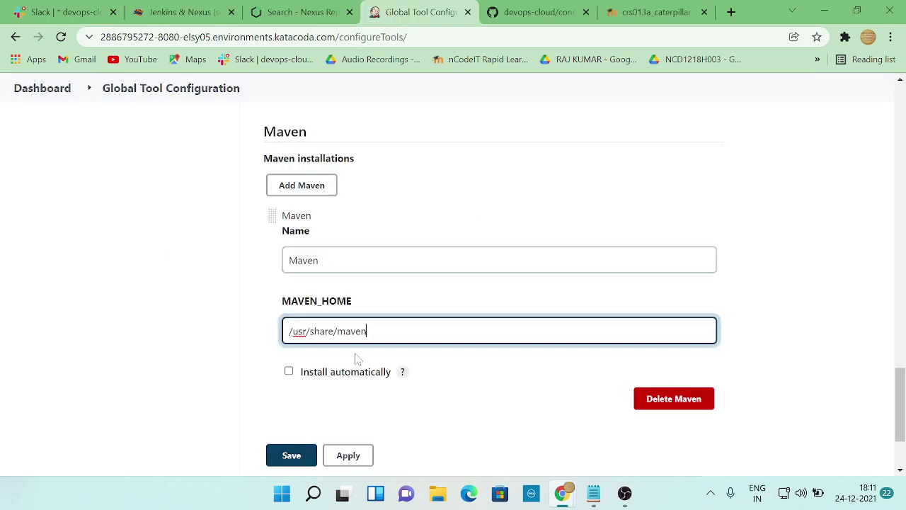
key(alt+Tab)
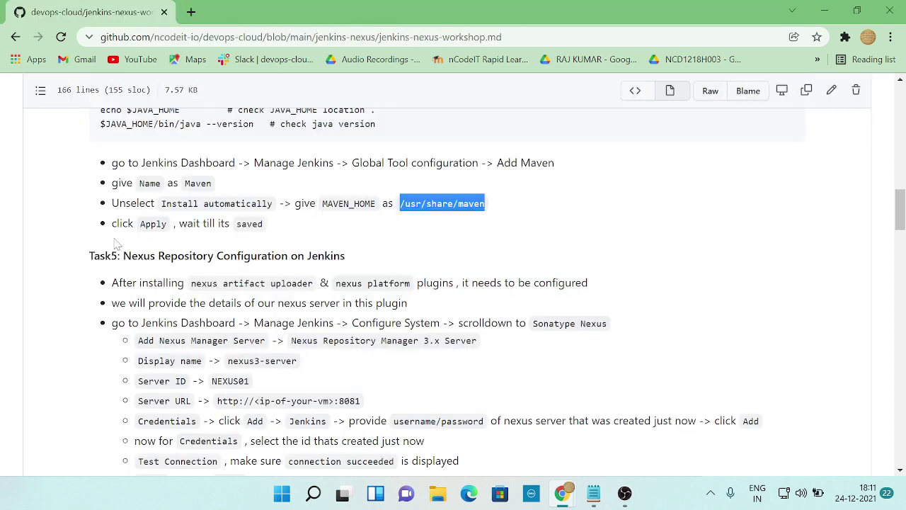
key(alt+Tab)
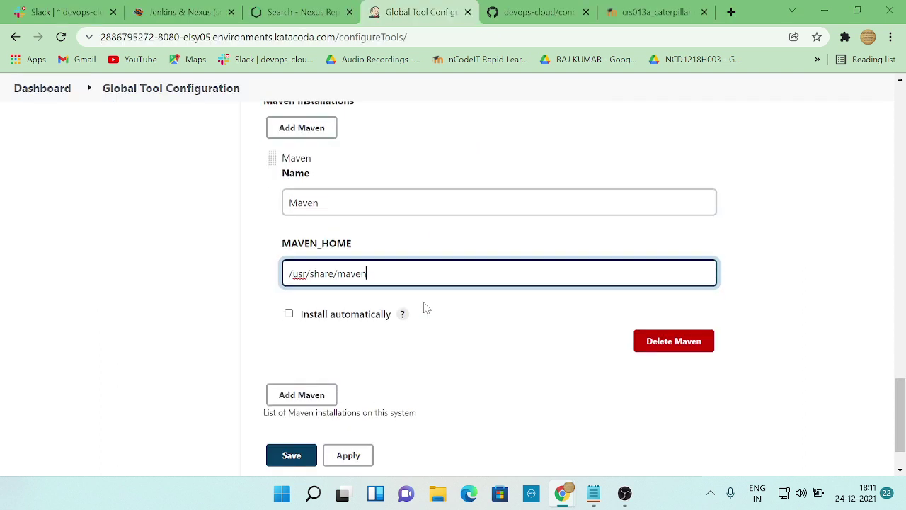
scroll(410, 318, down, 1)
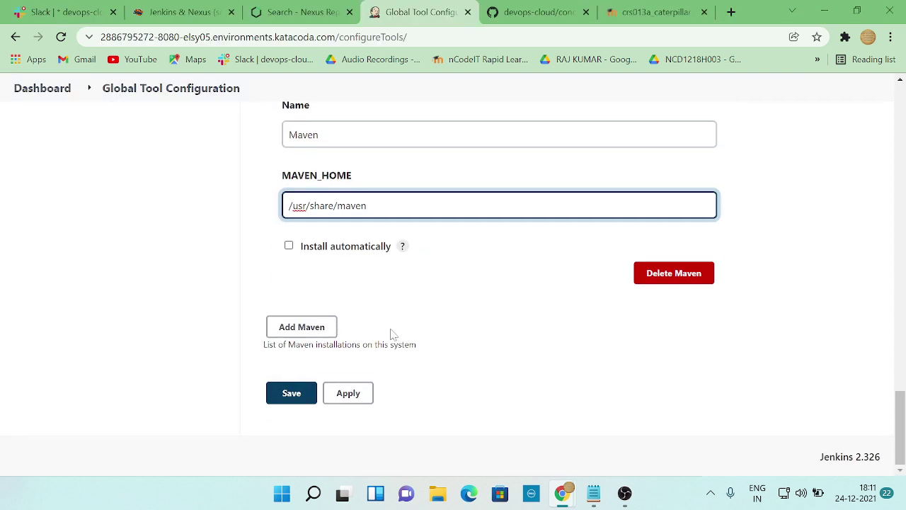
click(347, 394)
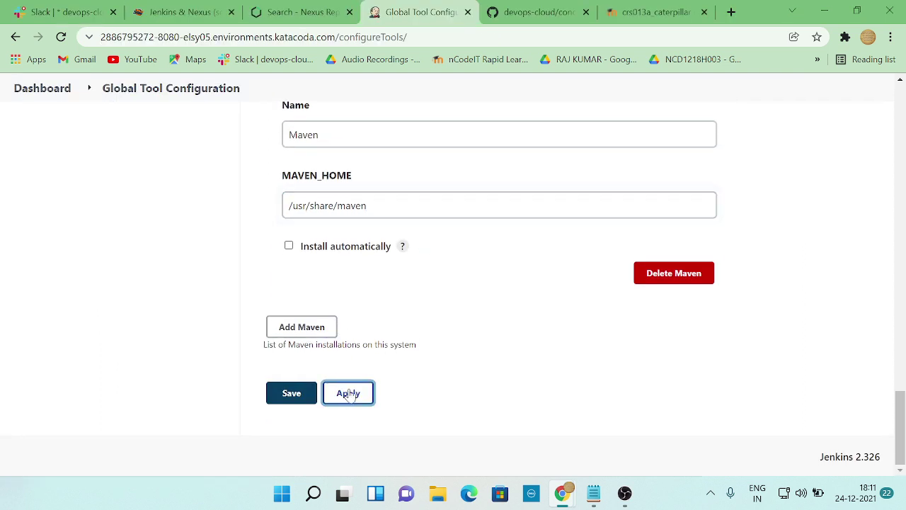
- Confirm the settings were applied, then scroll the notes toward Task5 Nexus configuration
key(alt+Tab)
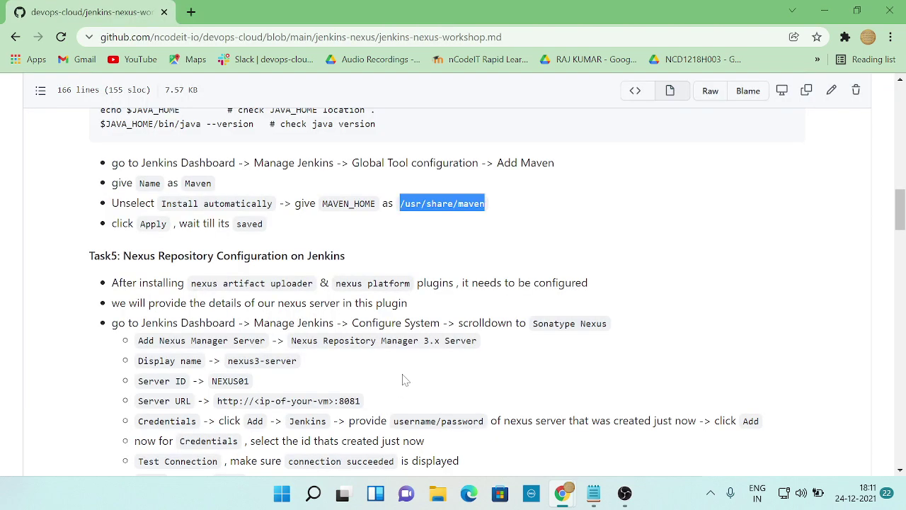
key(alt+Tab)
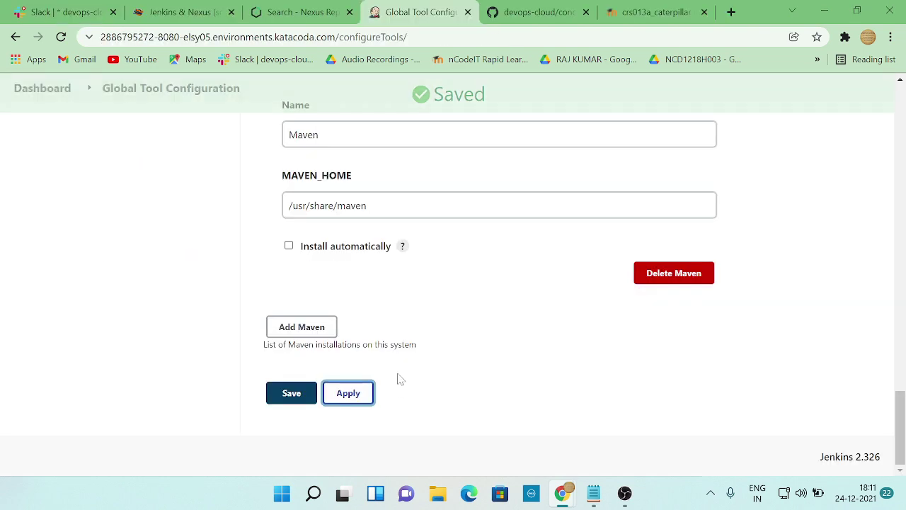
key(alt+Tab)
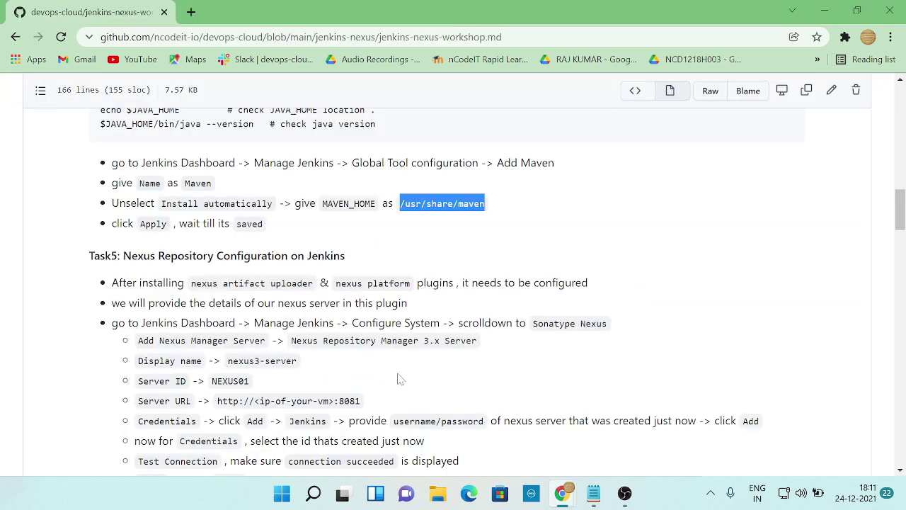
scroll(391, 375, down, 1)
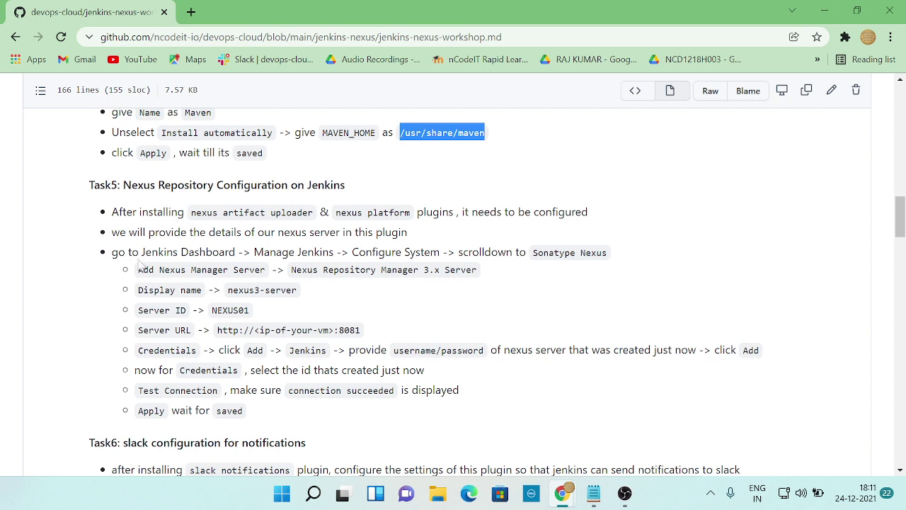
- Switch back to the Jenkins dashboard listing the check2 job
key(alt+Tab)
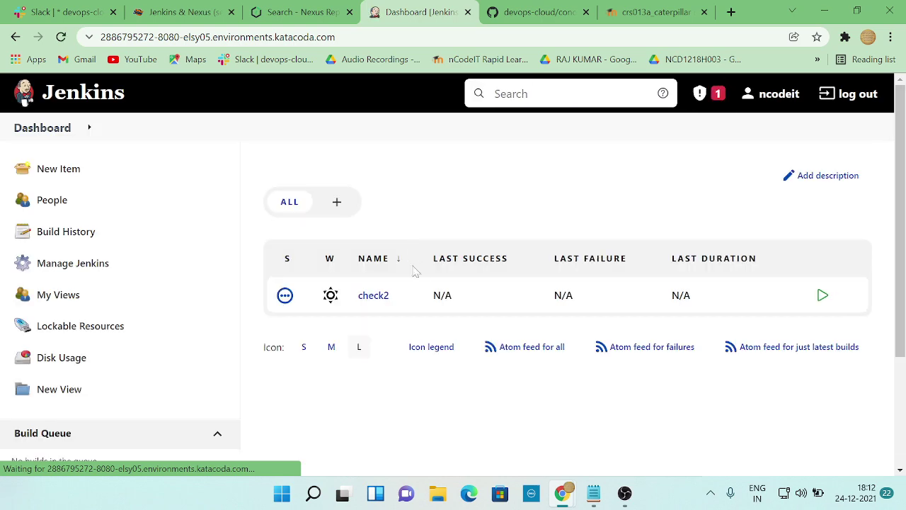
key(alt+Tab)
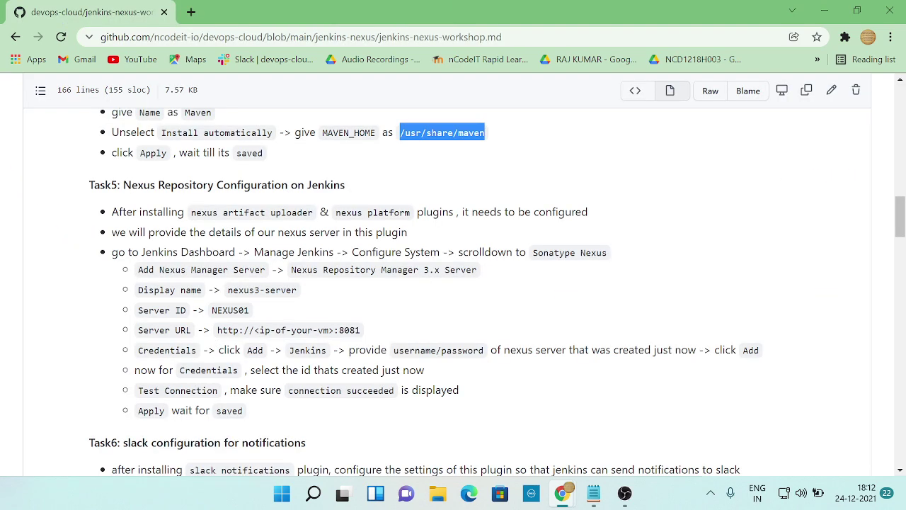
key(alt+Tab)
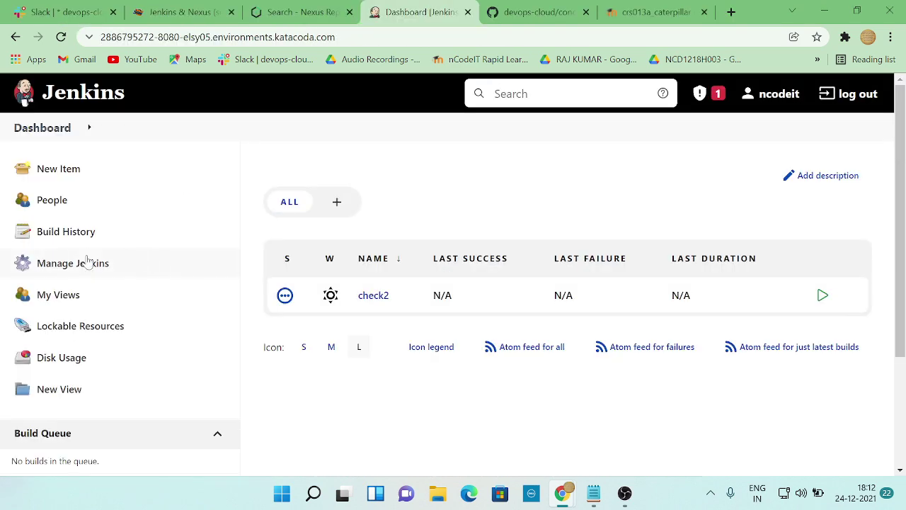
- Open Manage Jenkins and its Configure System page while checking the workshop notes
click(92, 263)
key(alt+Tab)
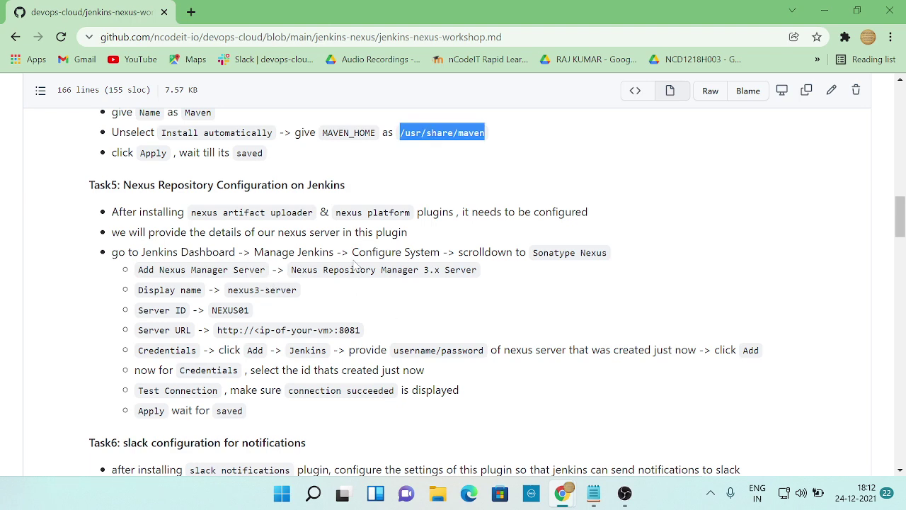
key(alt+Tab)
scroll(394, 293, down, 2)
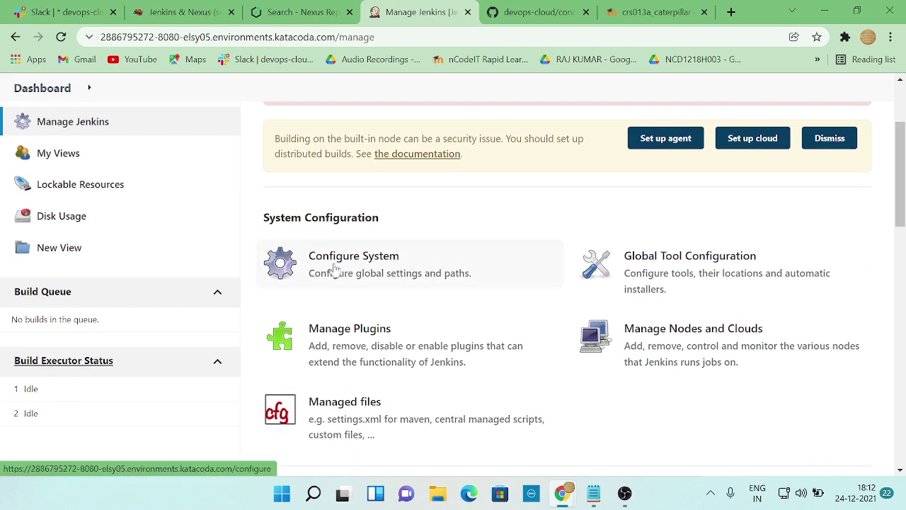
key(alt+Tab)
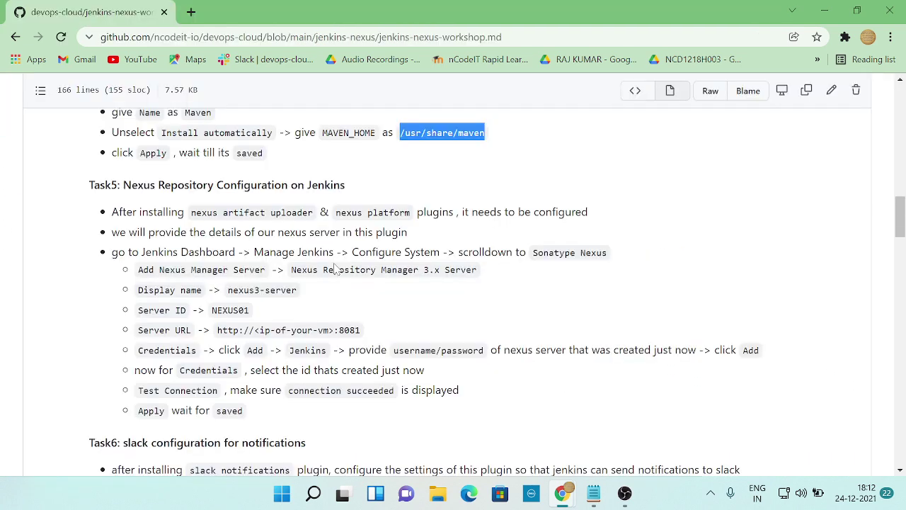
key(alt+Tab)
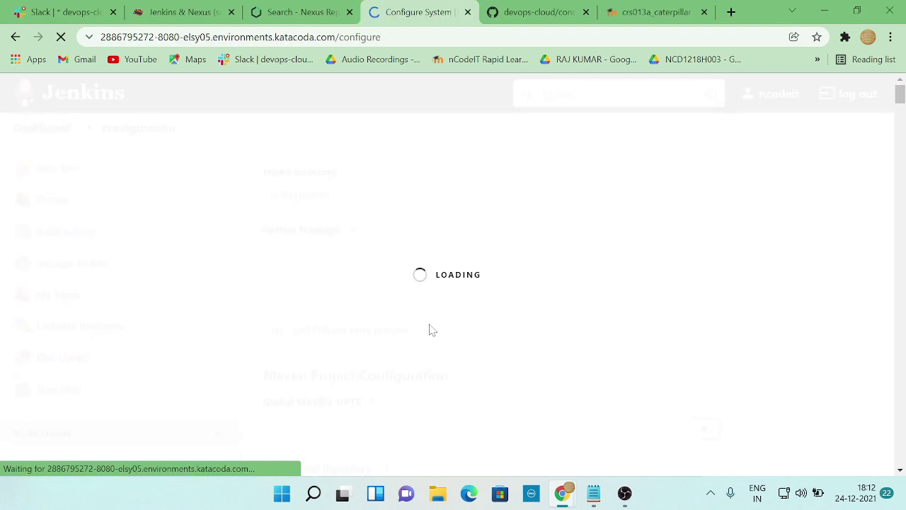
- Scroll Configure System down to the Sonatype Nexus section, comparing it with the Task5 notes
scroll(432, 329, down, 4)
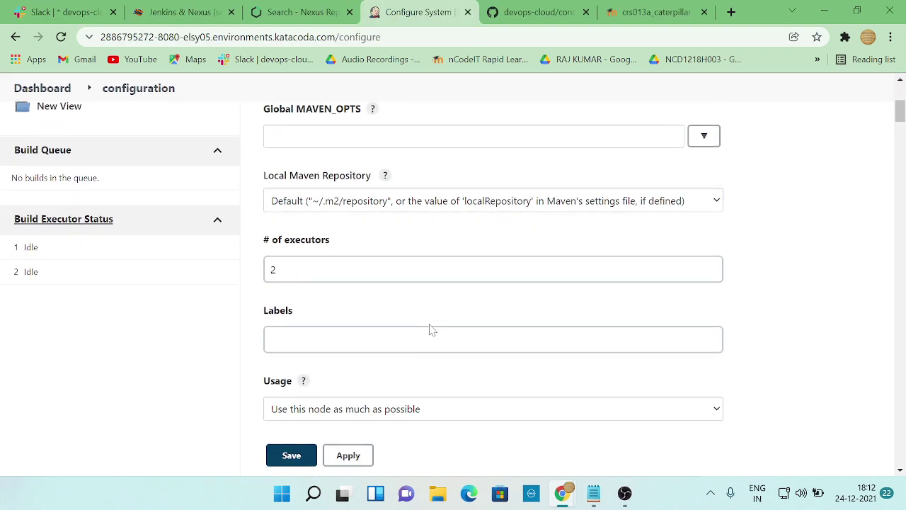
scroll(432, 329, down, 1)
scroll(430, 327, down, 5)
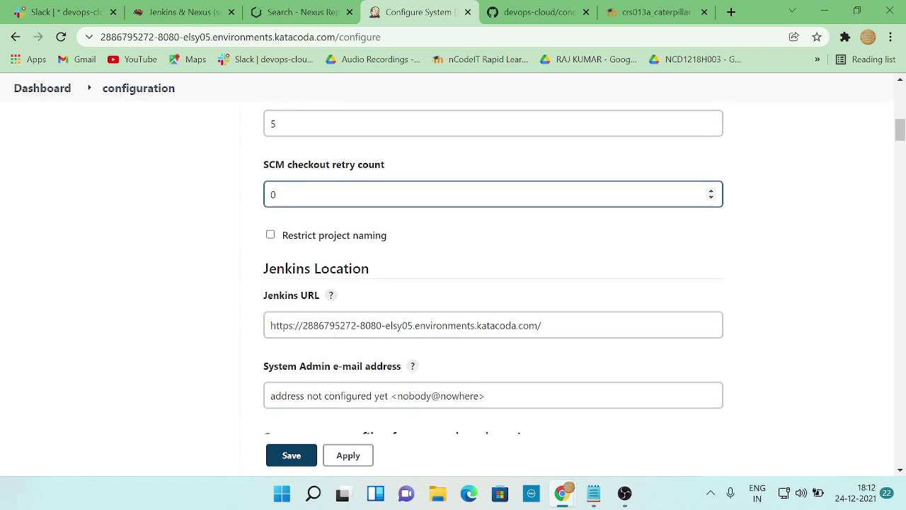
scroll(429, 328, down, 4)
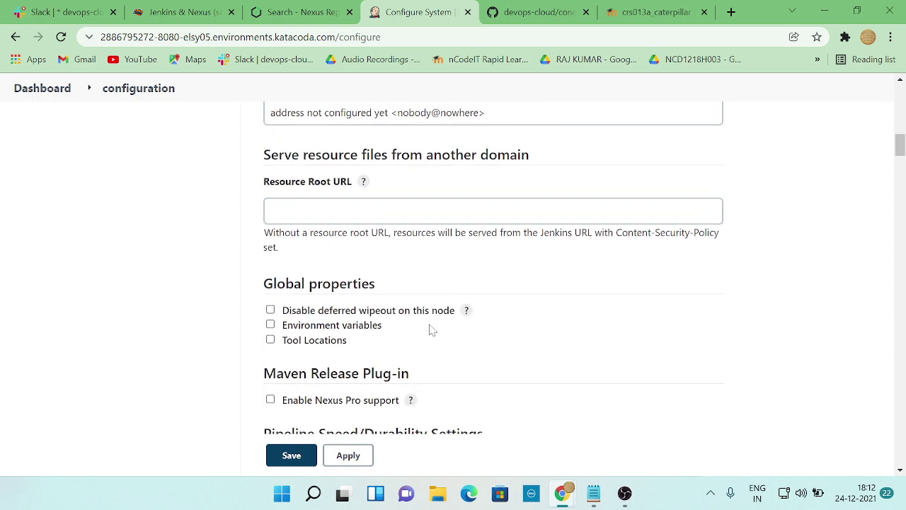
scroll(430, 328, down, 4)
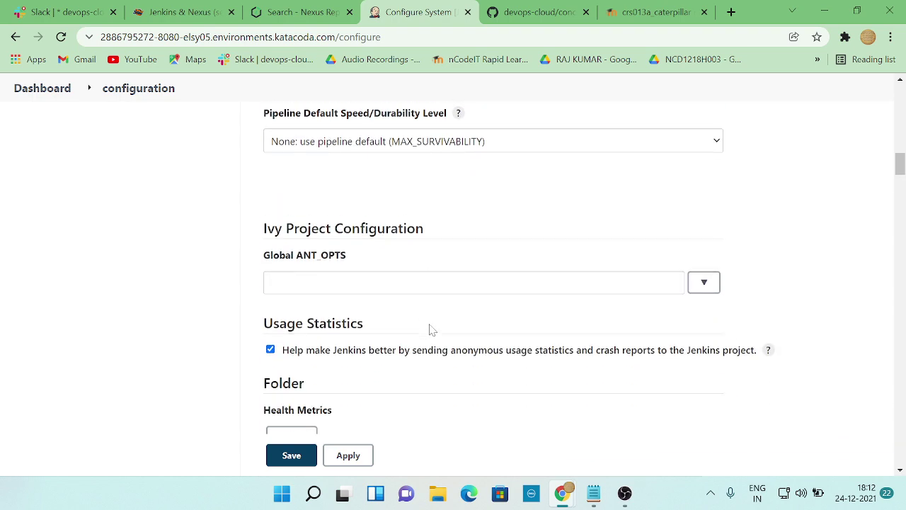
scroll(430, 328, down, 5)
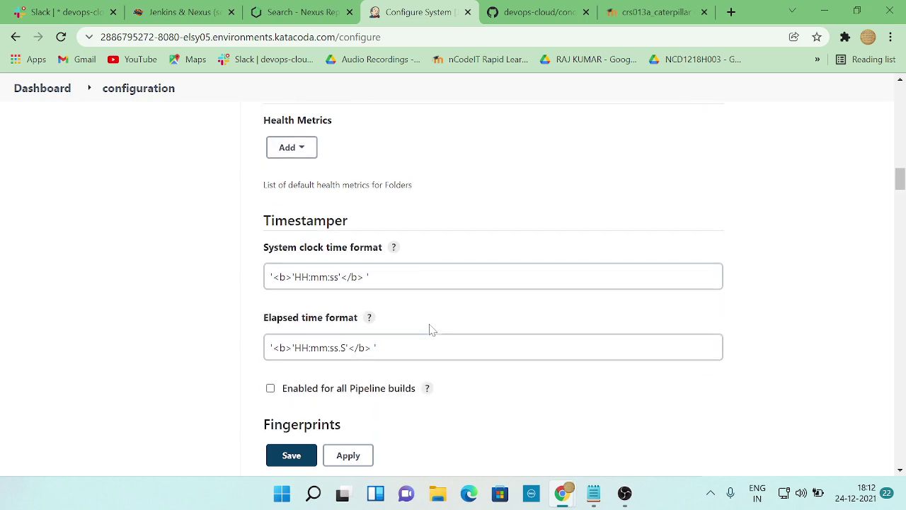
scroll(429, 327, down, 6)
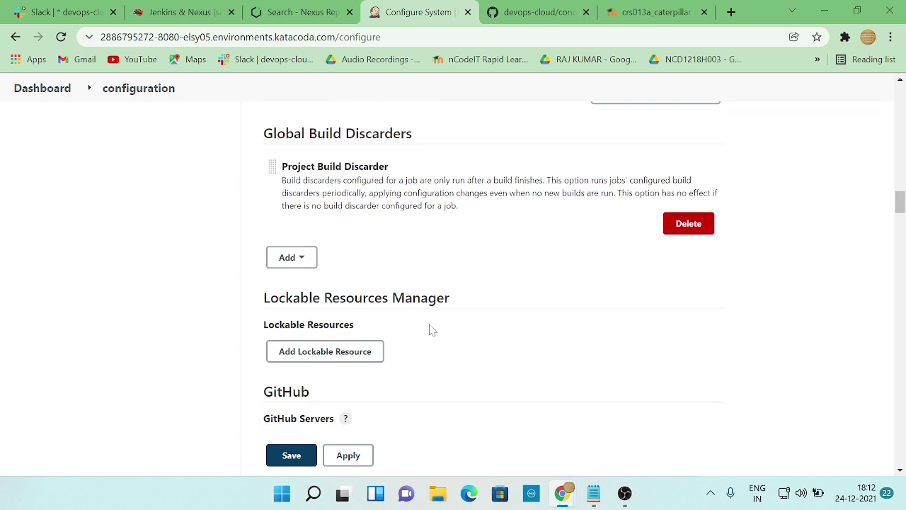
scroll(431, 329, down, 10)
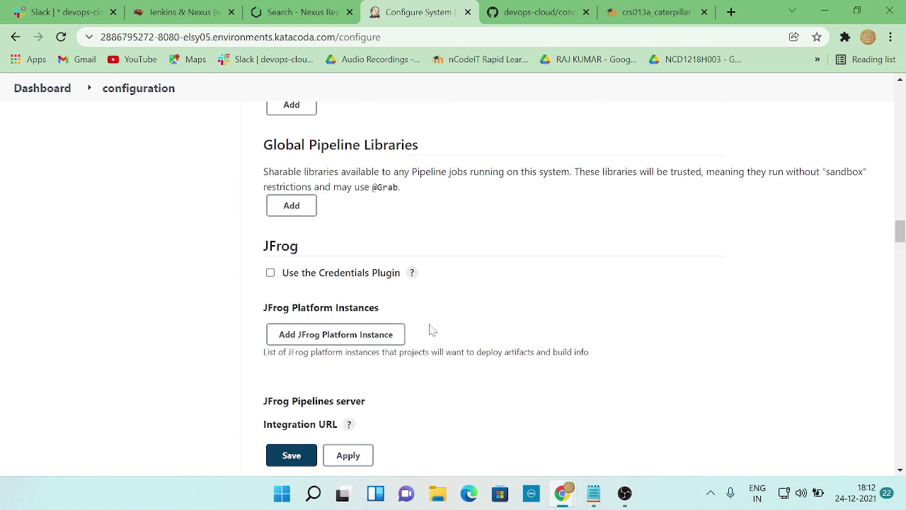
scroll(430, 327, down, 1)
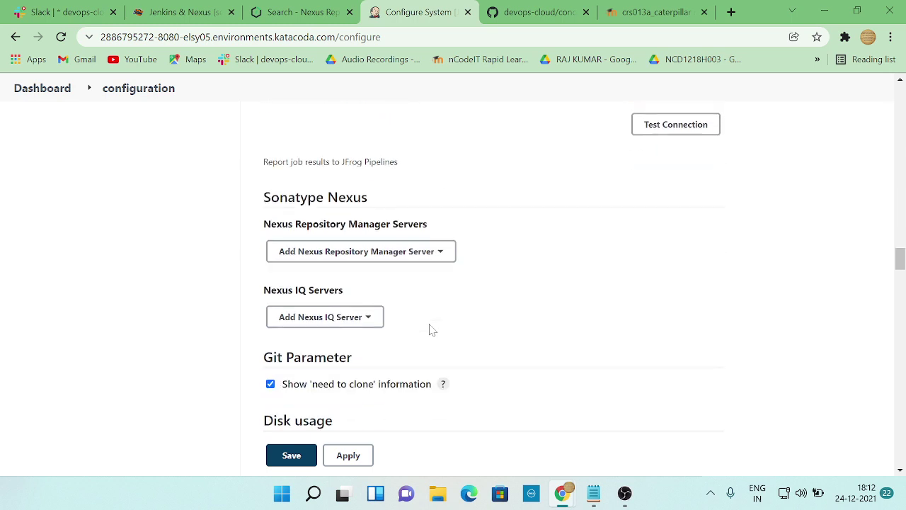
key(alt+Tab)
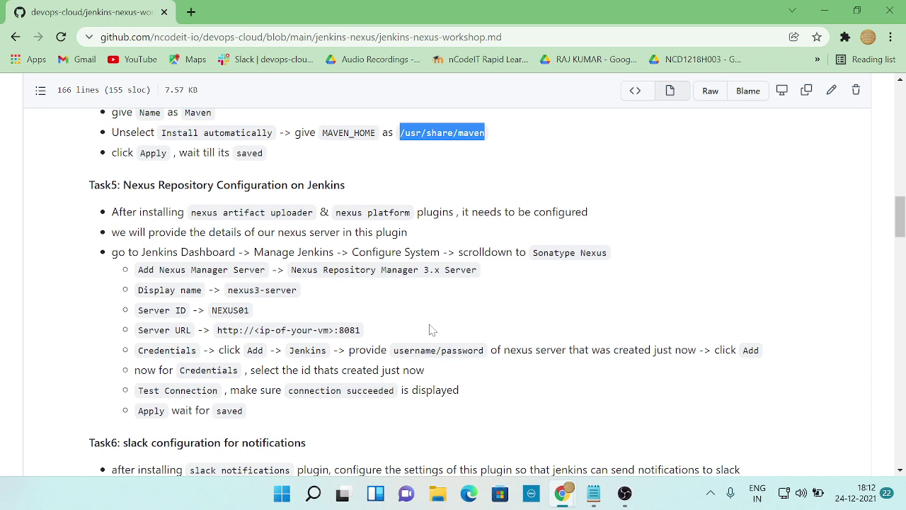
key(alt+Tab)
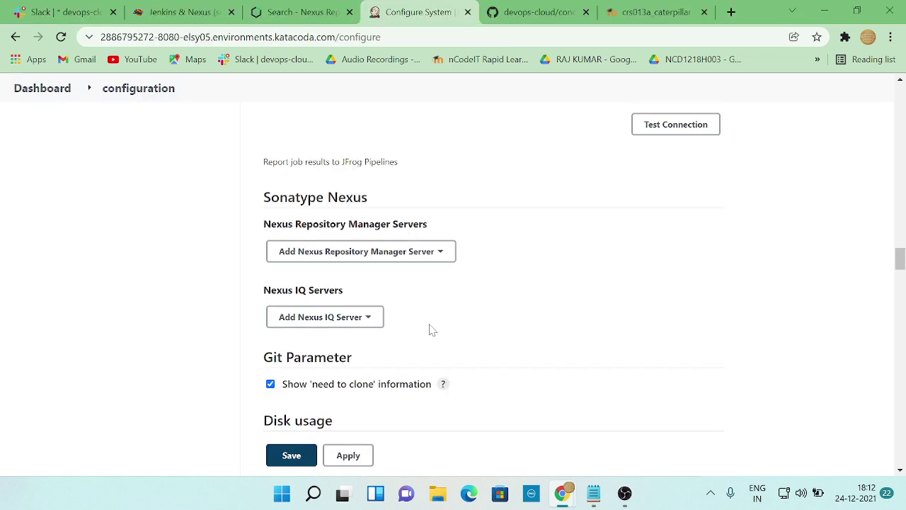
key(alt+Tab)
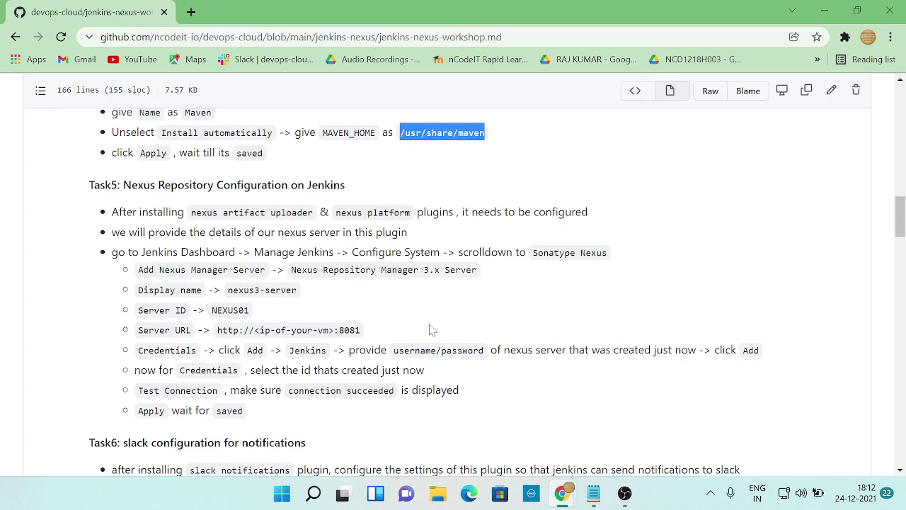
key(alt+Tab)
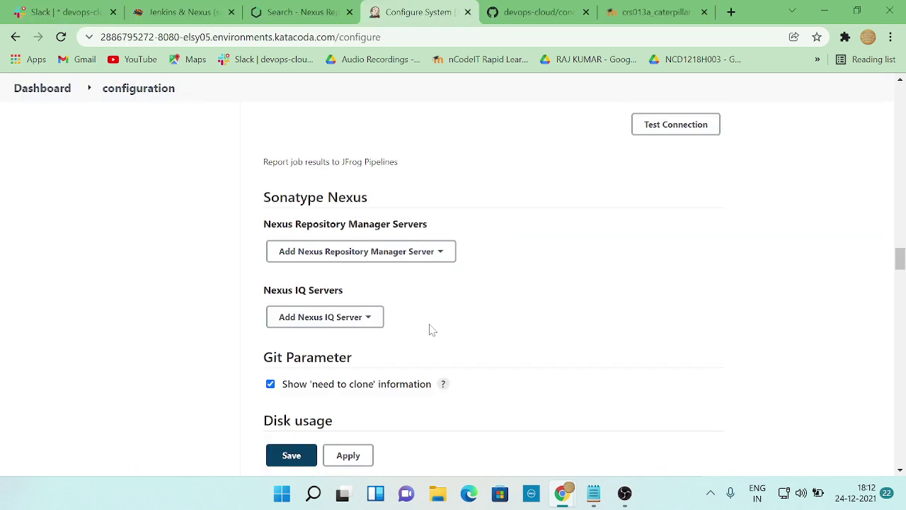
key(alt+Tab)
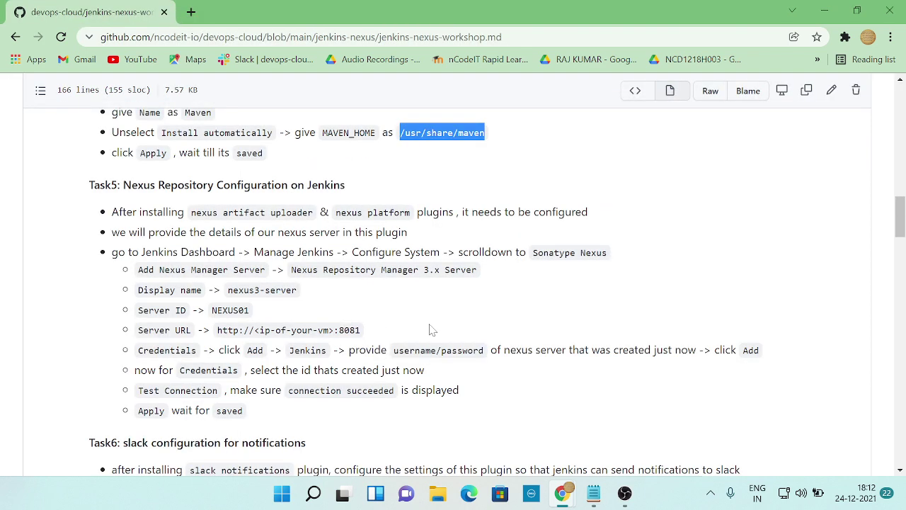
key(alt+Tab)
- Enter nexus3-server from the notes as the Nexus 3.x server's Display Name
click(445, 256)
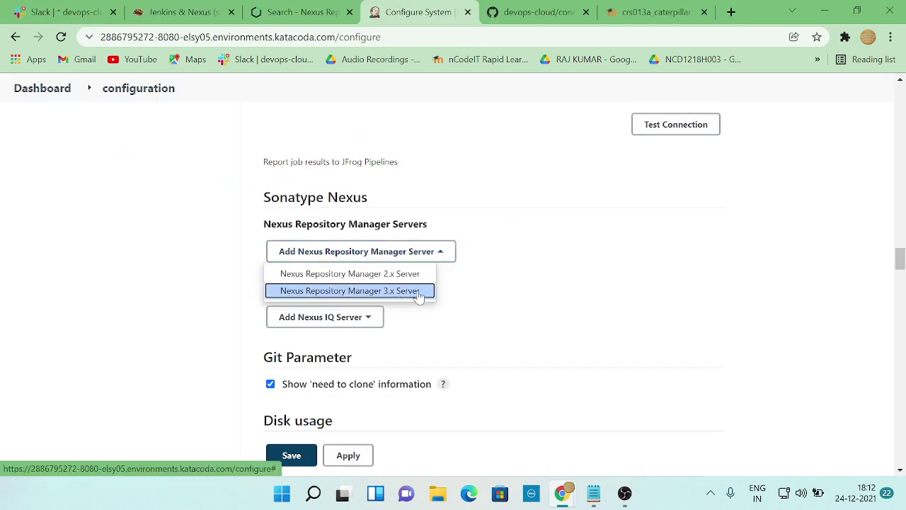
key(Escape)
key(alt+Tab)
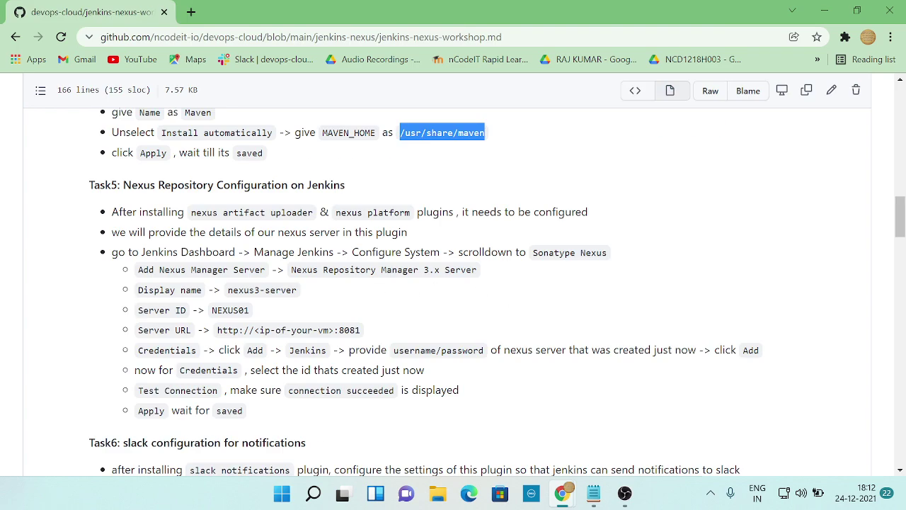
key(alt+Tab)
key(alt+Tab)
click(227, 291)
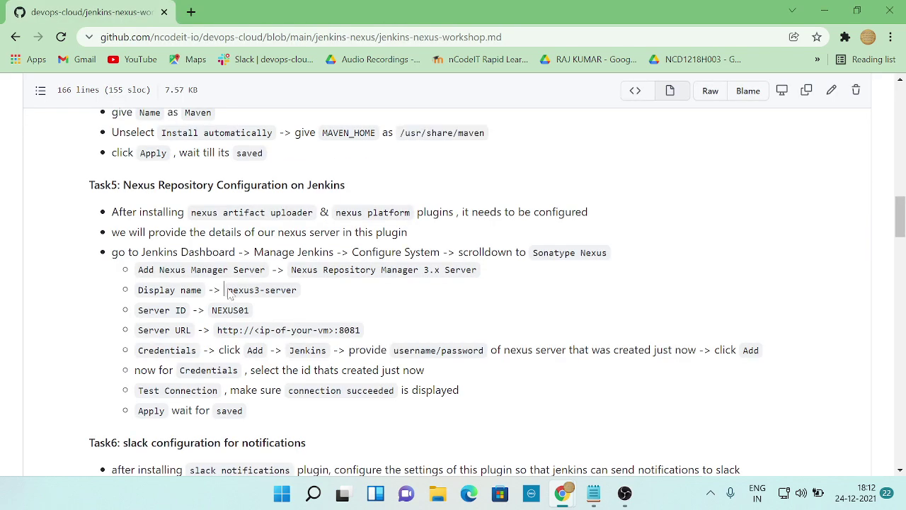
drag(228, 293, 307, 300)
key(alt+Tab)
click(326, 322)
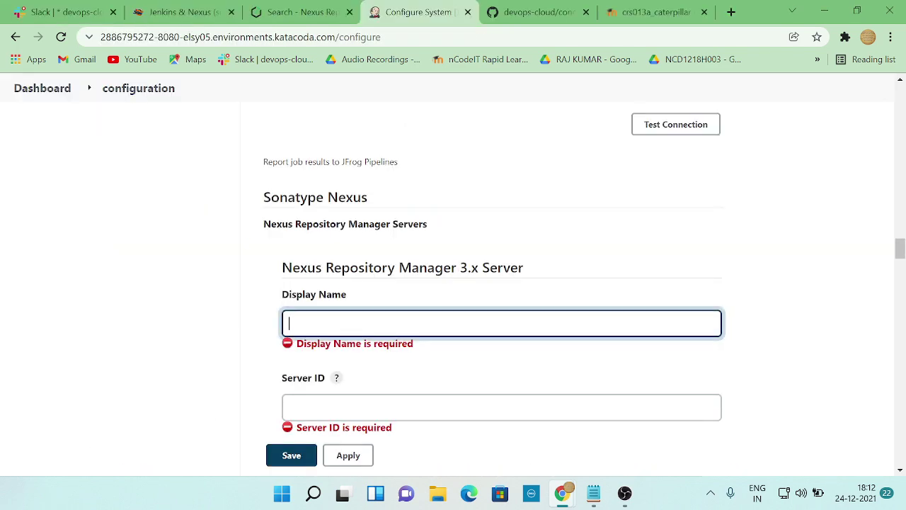
key(alt+Tab)
- Set the Server ID to NEXUS01, copied from the notes
drag(210, 314, 265, 317)
key(ctrl+c)
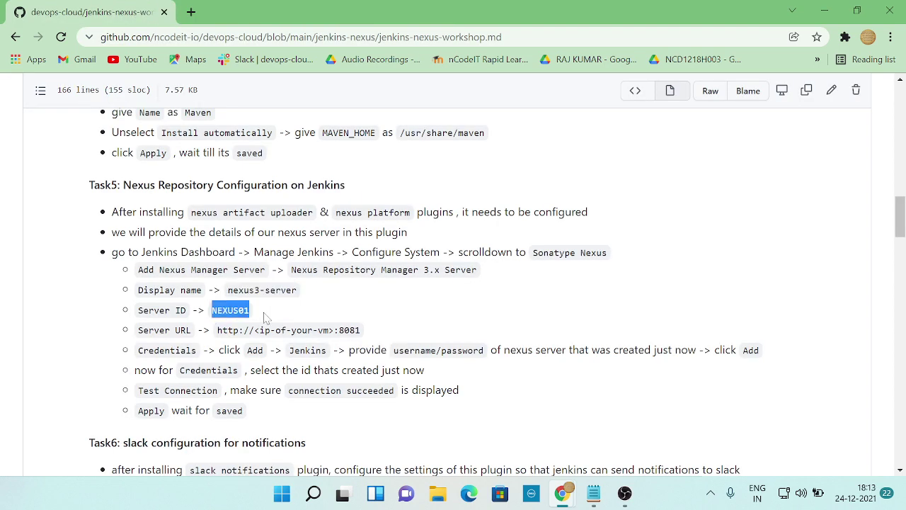
key(alt+Tab)
click(326, 394)
key(ctrl+v)
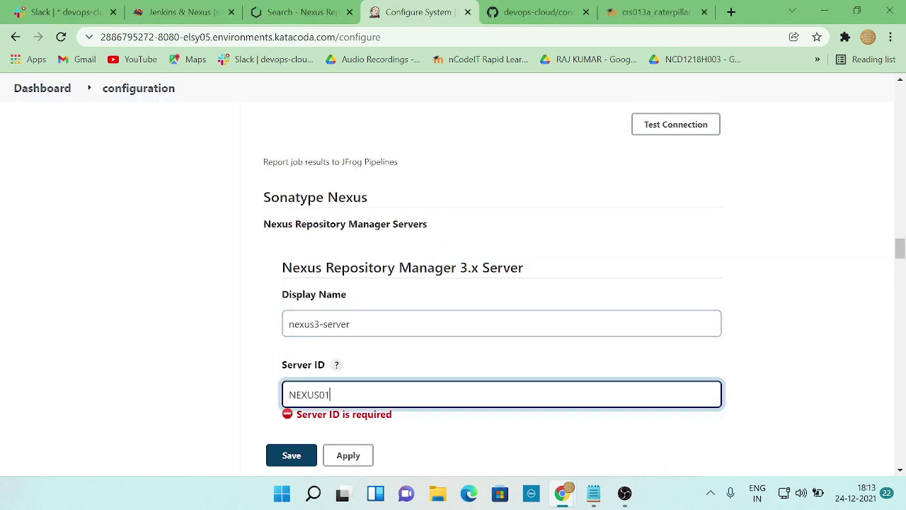
key(alt+Tab)
key(alt+Tab)
scroll(365, 361, down, 2)
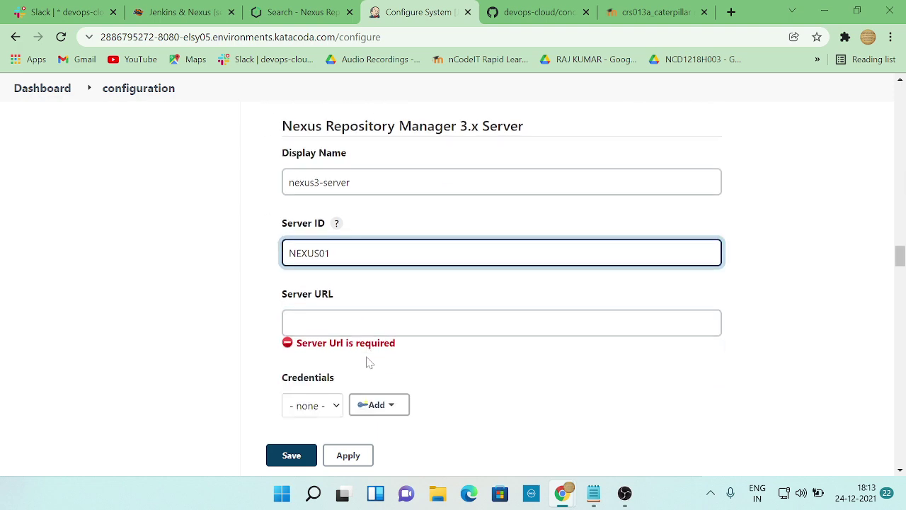
key(alt+Tab)
drag(218, 330, 371, 339)
key(ctrl+c)
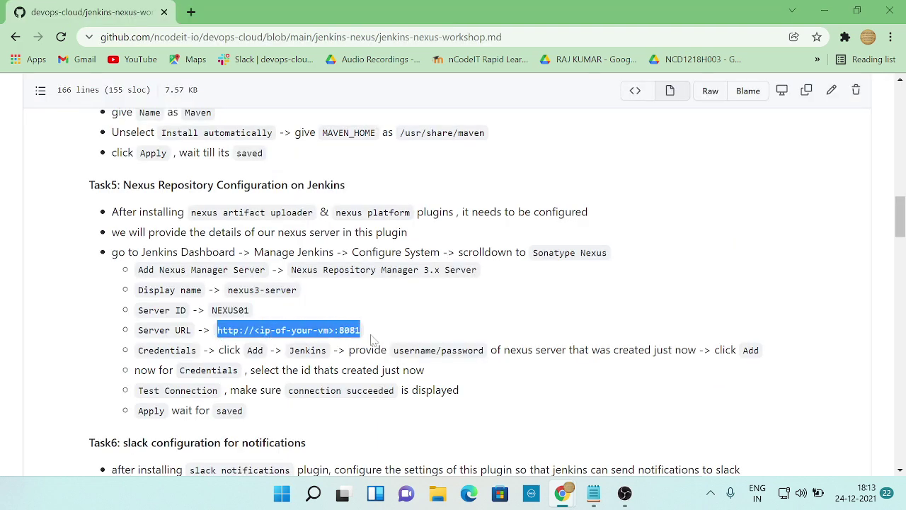
key(alt+Tab)
key(Tab)
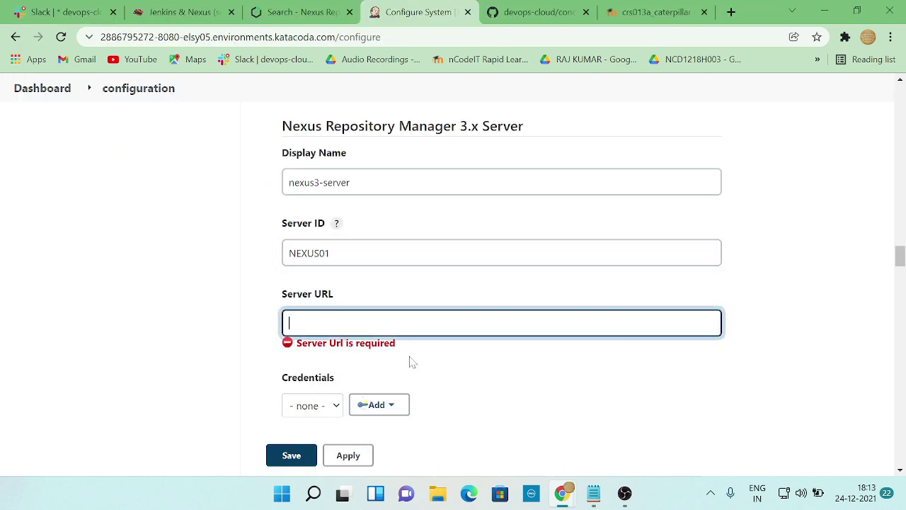
key(ctrl+v)
key(alt+Tab)
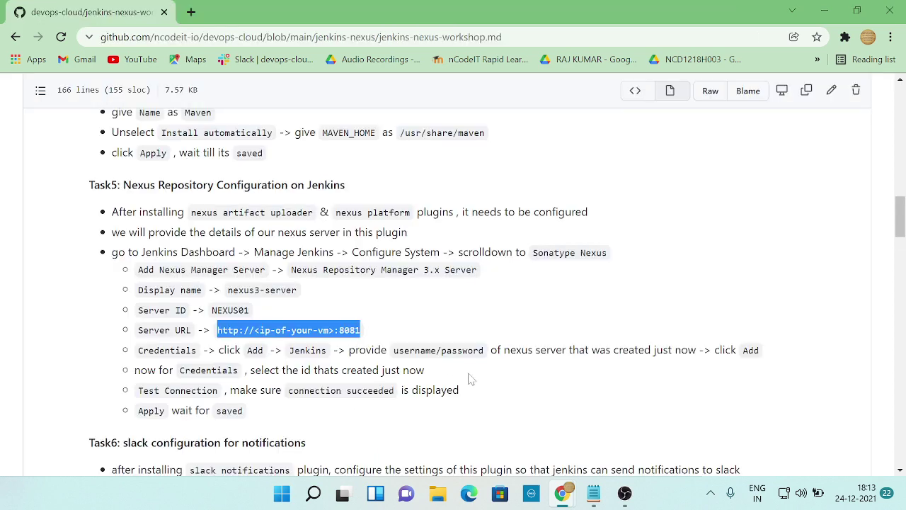
key(alt+Tab)
scroll(438, 386, down, 1)
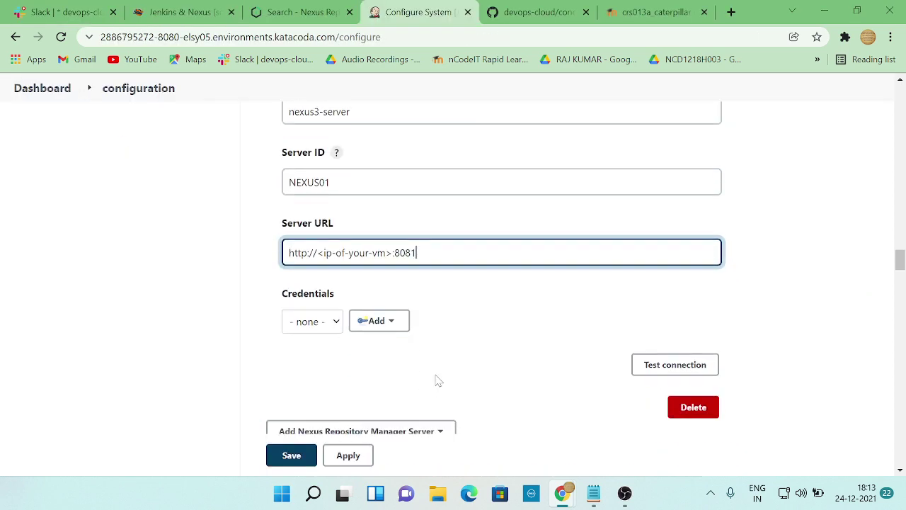
- Start a new Jenkins username-with-password credential from the Credentials Add menu
click(382, 326)
key(alt+Tab)
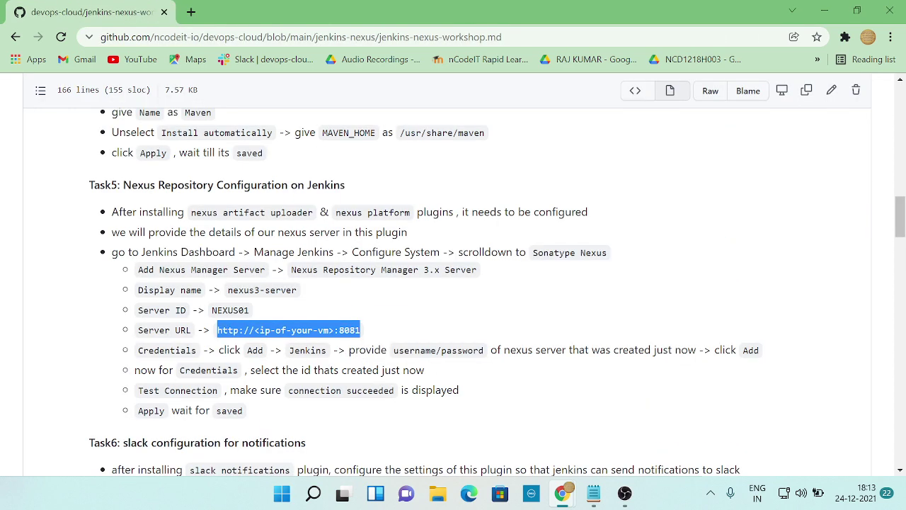
key(alt+Tab)
key(alt+Tab)
key(alt+Tab)
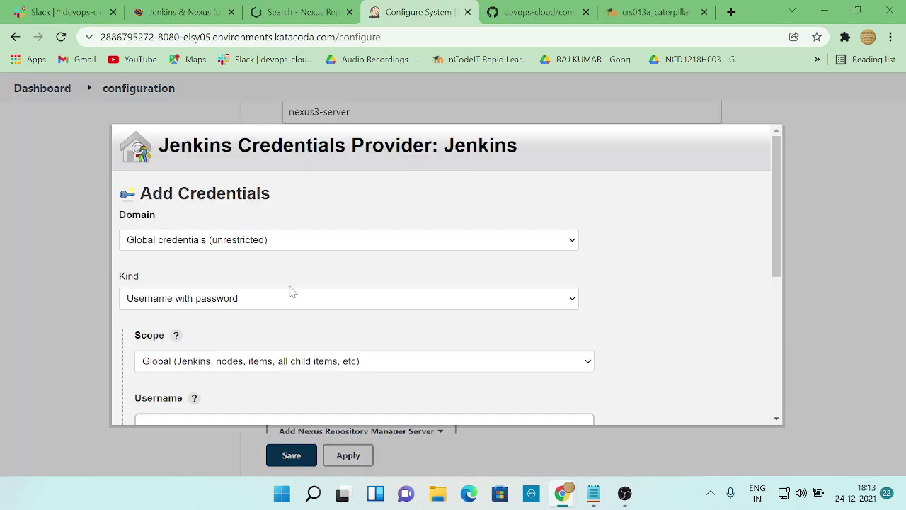
scroll(292, 293, down, 1)
scroll(279, 258, up, 1)
scroll(286, 255, down, 3)
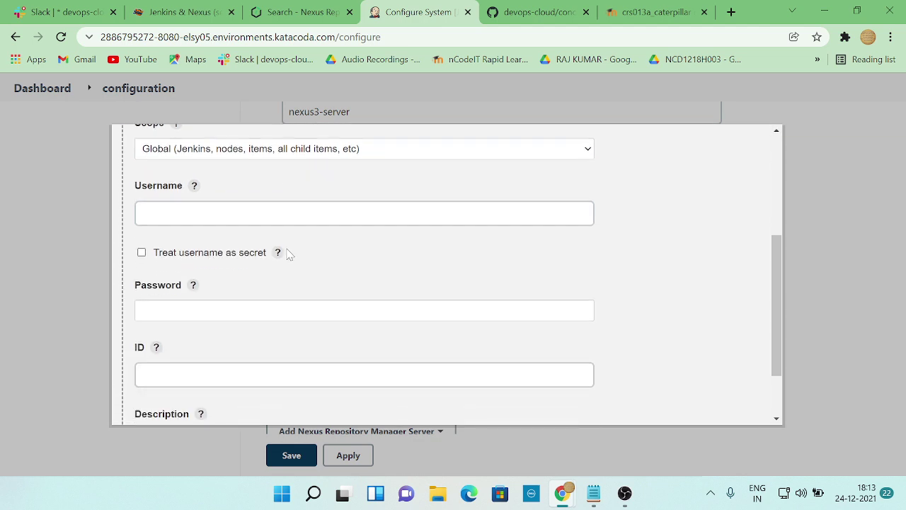
click(286, 214)
- Review the notes' credentials step, then switch to the Katacoda scenario tab
key(alt+Tab)
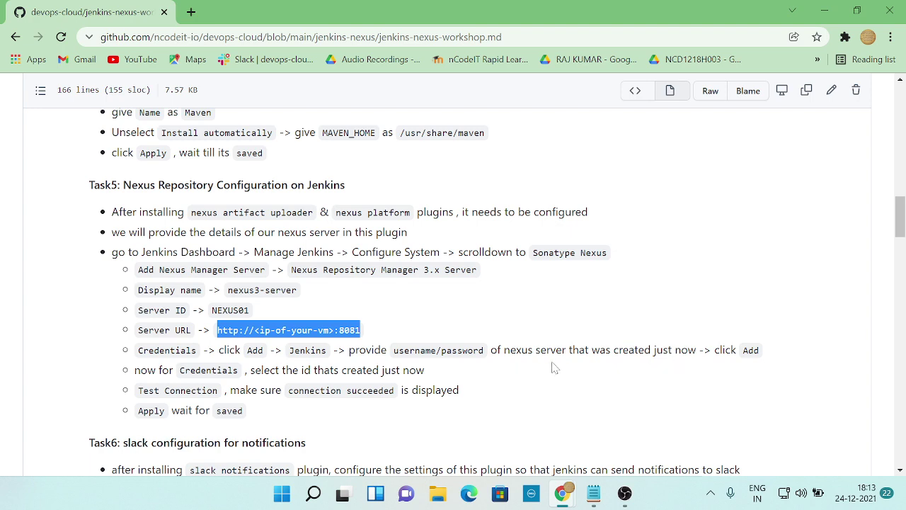
scroll(582, 368, down, 1)
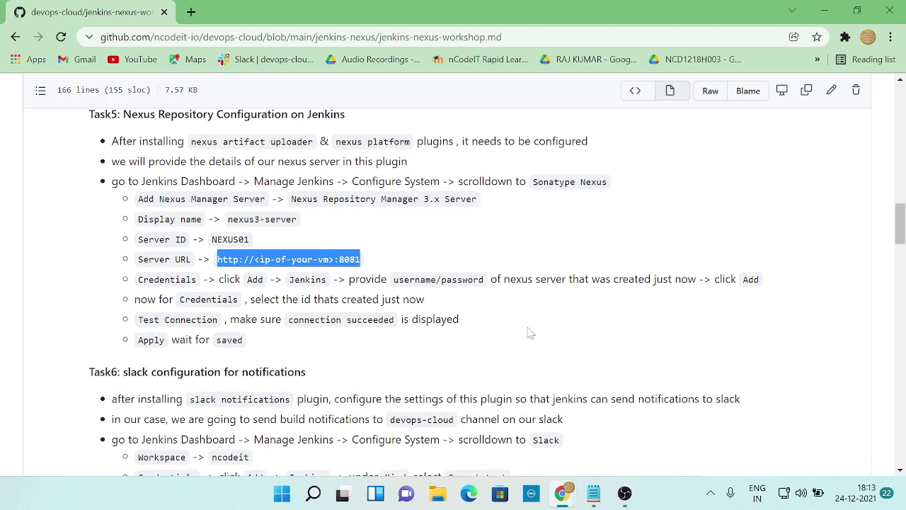
key(alt+Tab)
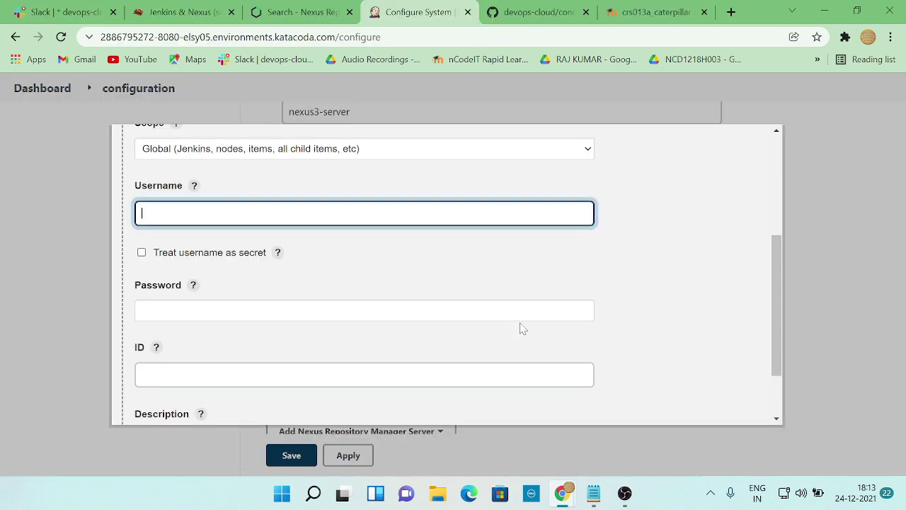
click(177, 12)
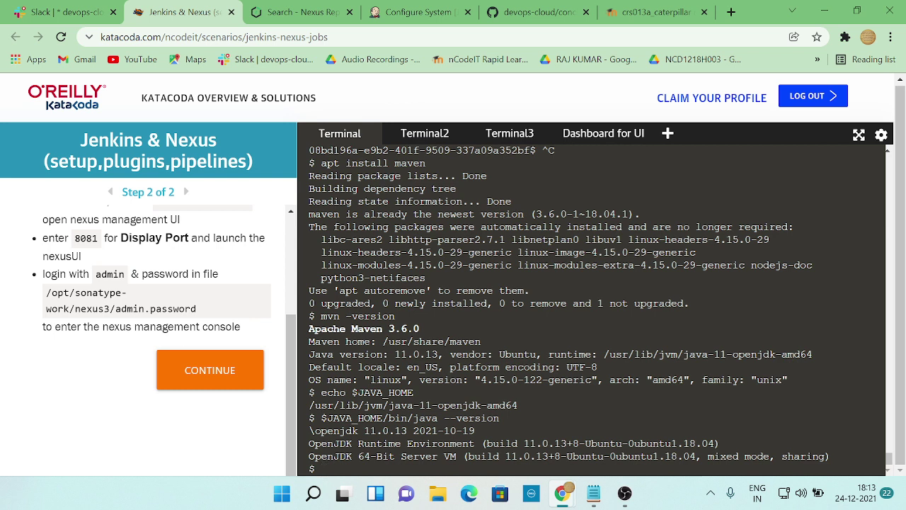
- Find the admin.password output in the Katacoda terminal, then bring up the GitHub notes
scroll(591, 308, up, 3)
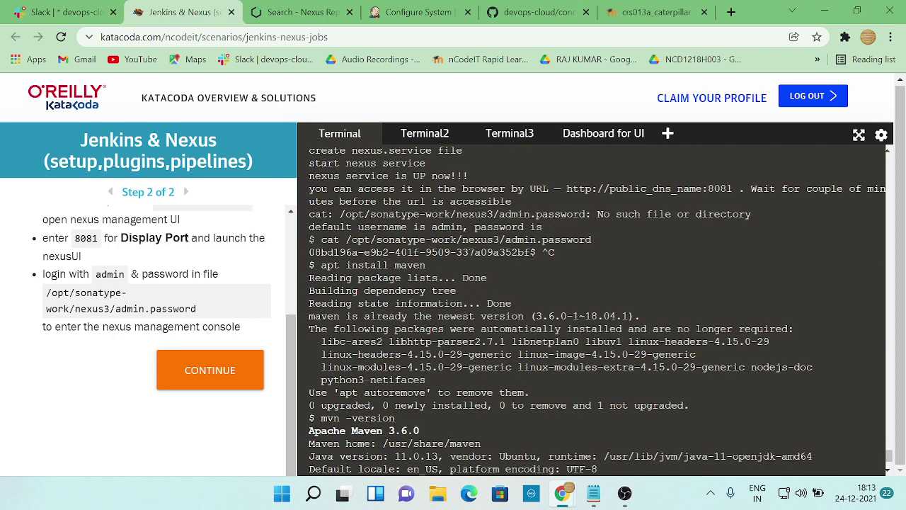
scroll(591, 308, up, 6)
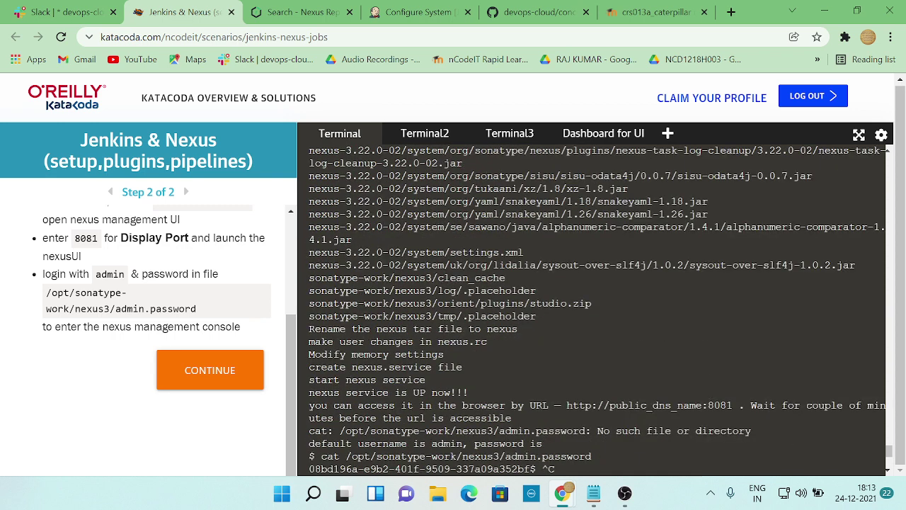
scroll(591, 307, down, 3)
scroll(591, 308, up, 3)
click(580, 485)
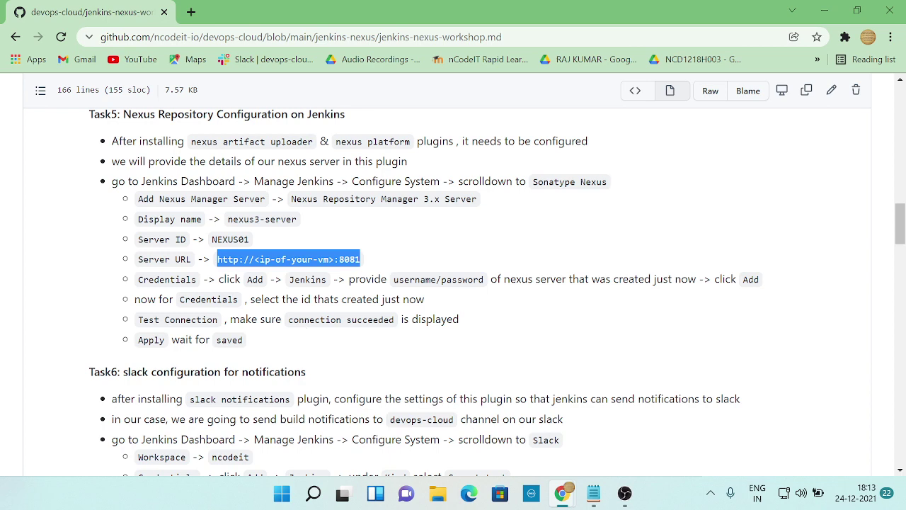
- Paste the Nexus admin password copied from Notepad into the credential's Password field
key(alt+Tab)
click(398, 12)
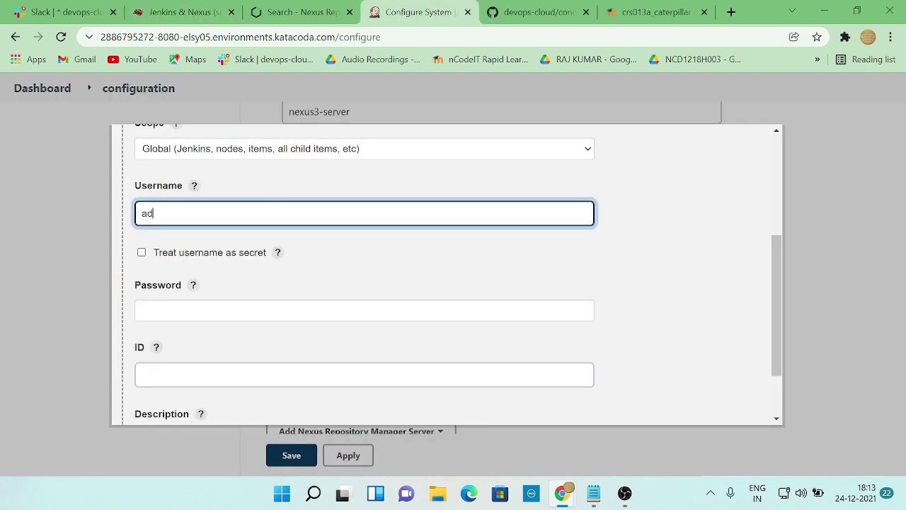
click(233, 304)
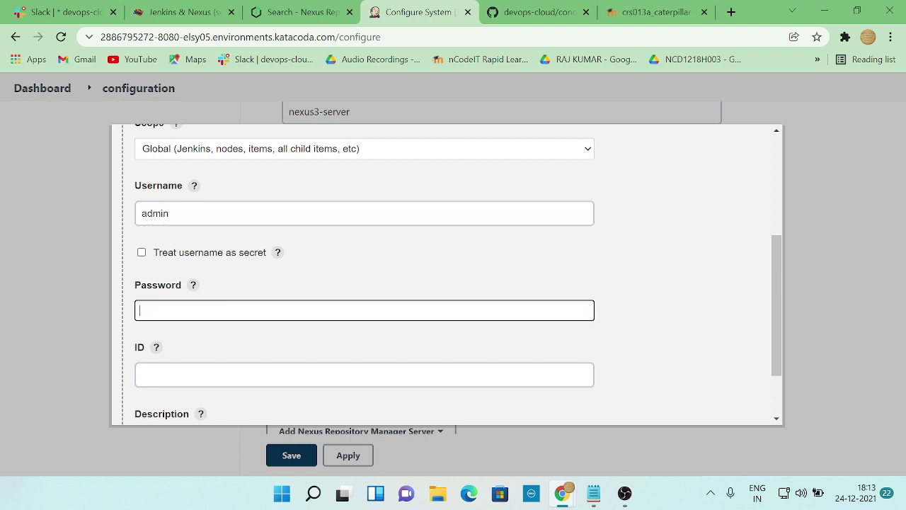
click(593, 492)
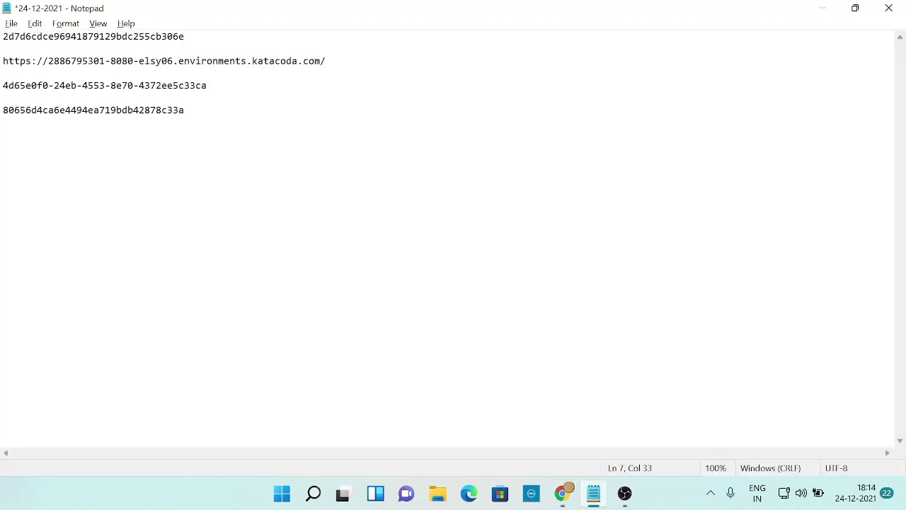
key(shift+Home)
key(ctrl+c)
key(alt+Tab)
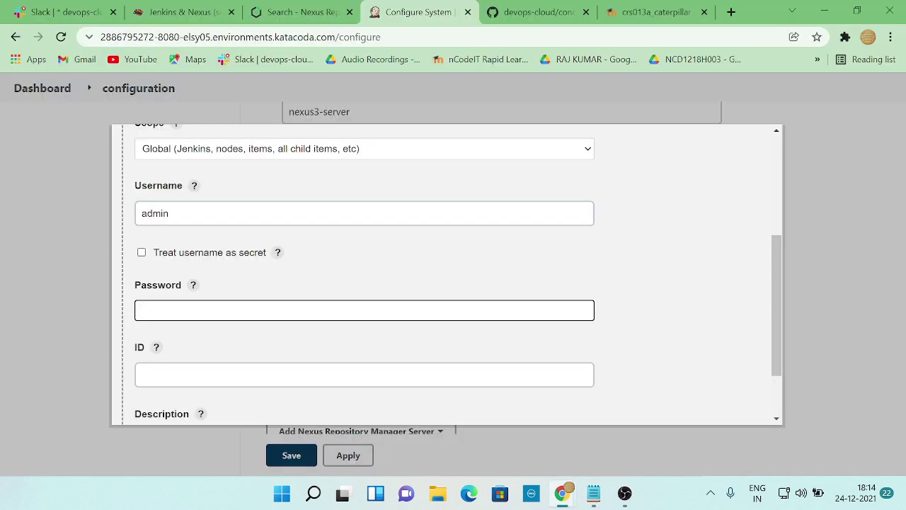
key(ctrl+v)
- Finish the admin credential's remaining fields against the notes and save it with Add
scroll(296, 350, down, 1)
click(364, 304)
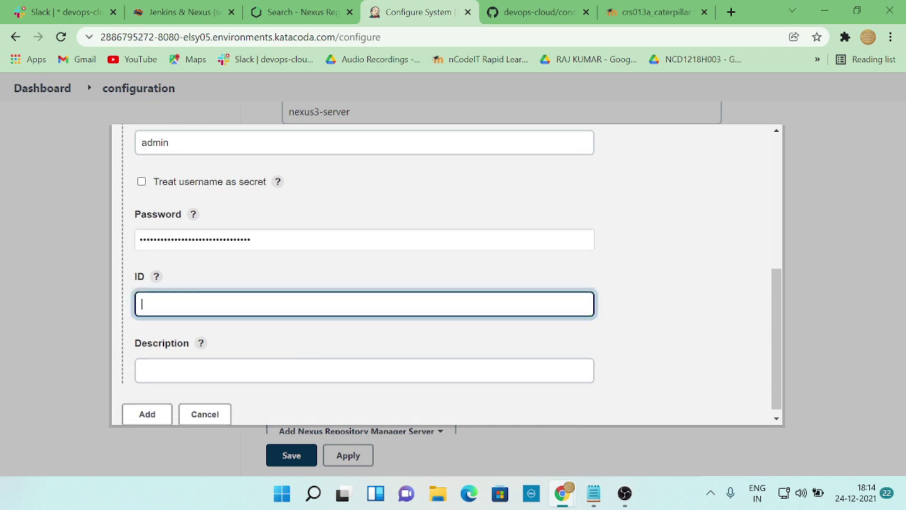
key(shift+Tab)
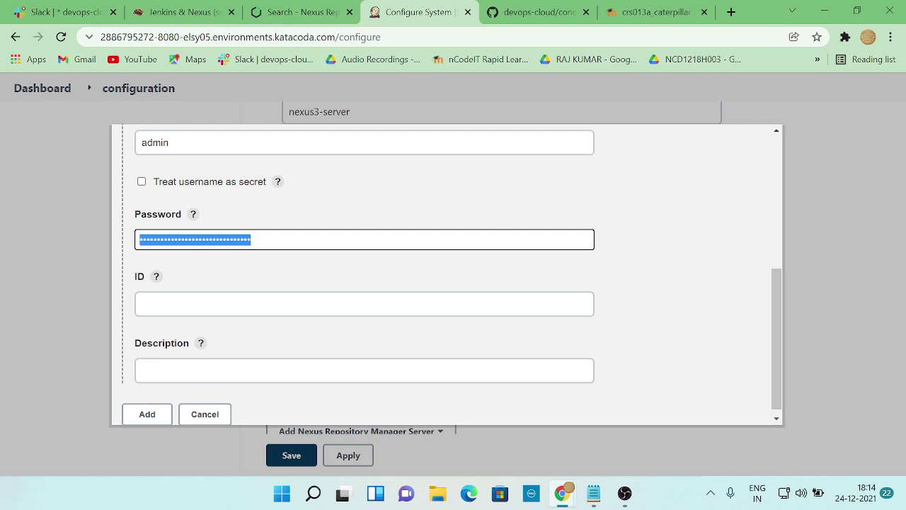
text(ad)
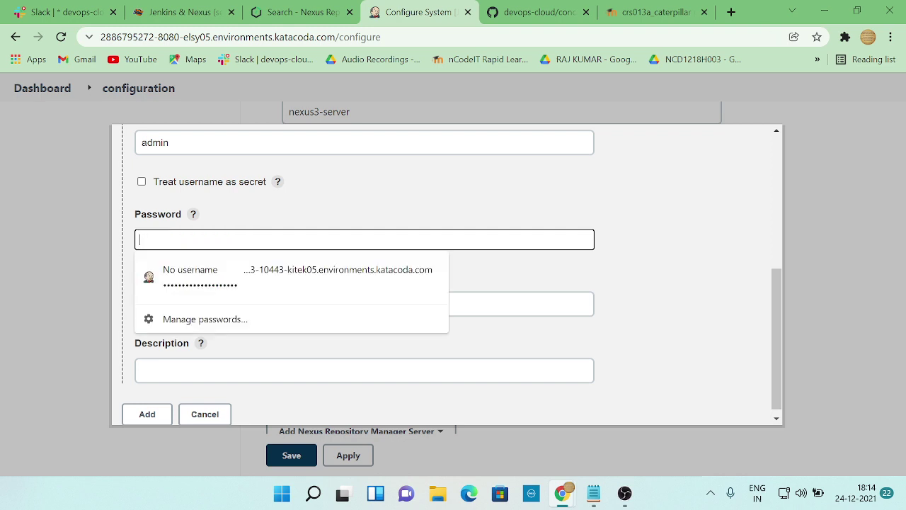
text(d)
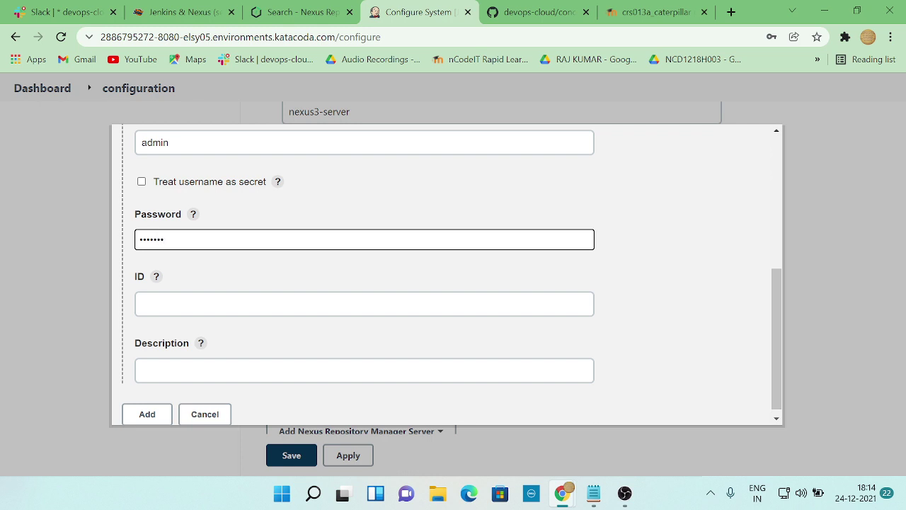
click(283, 304)
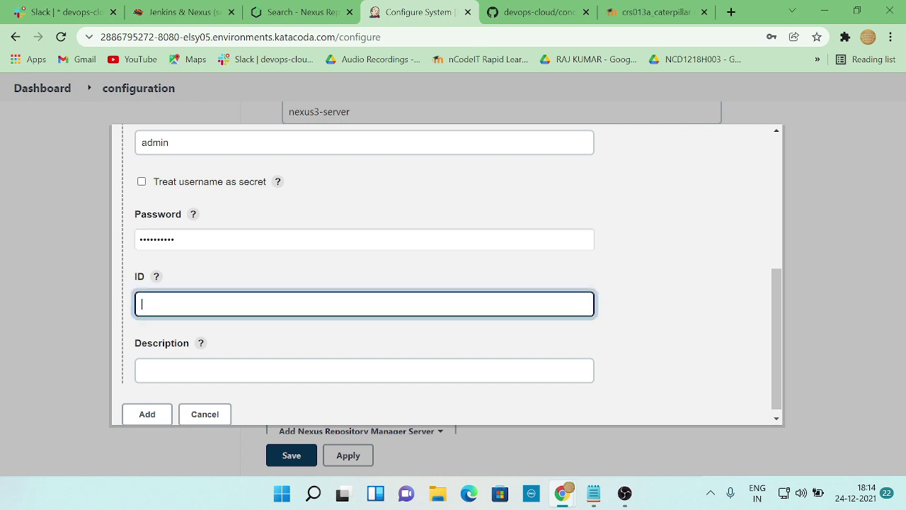
key(alt+Tab)
key(alt+Tab)
key(alt+Tab)
key(Tab)
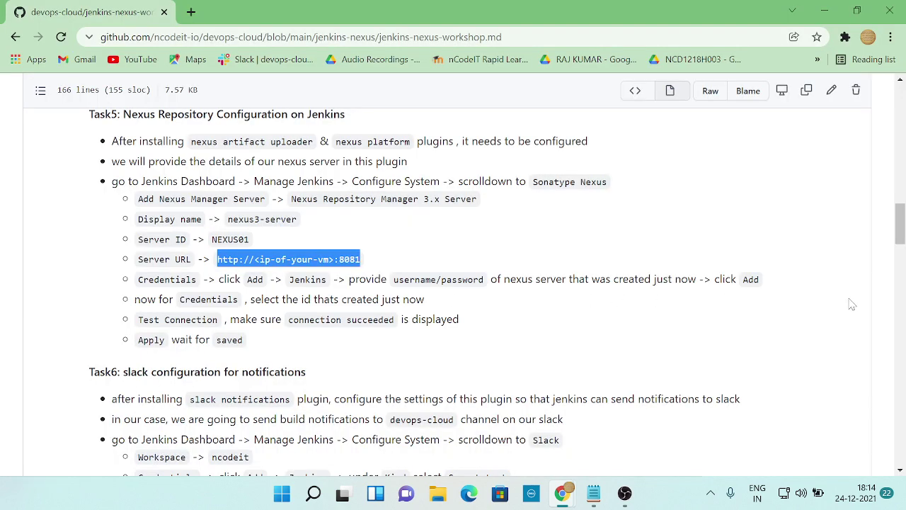
key(alt+Tab)
click(148, 406)
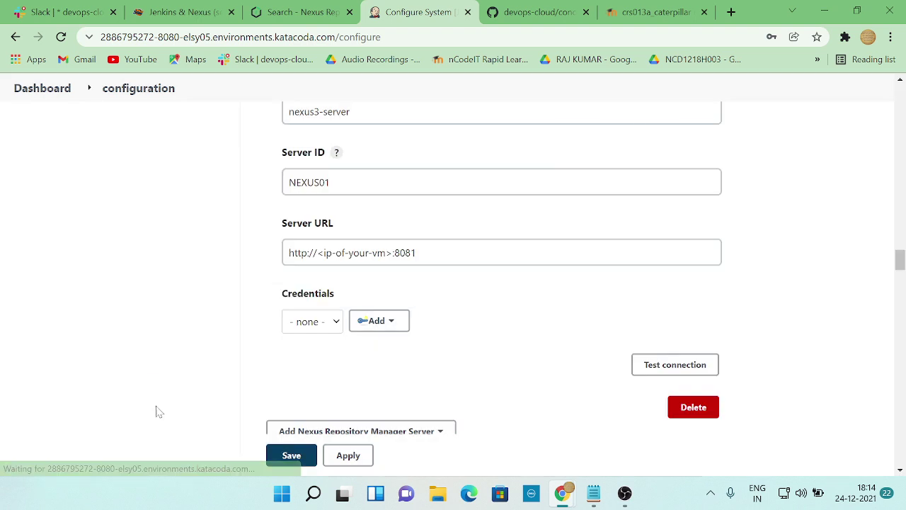
key(alt+Tab)
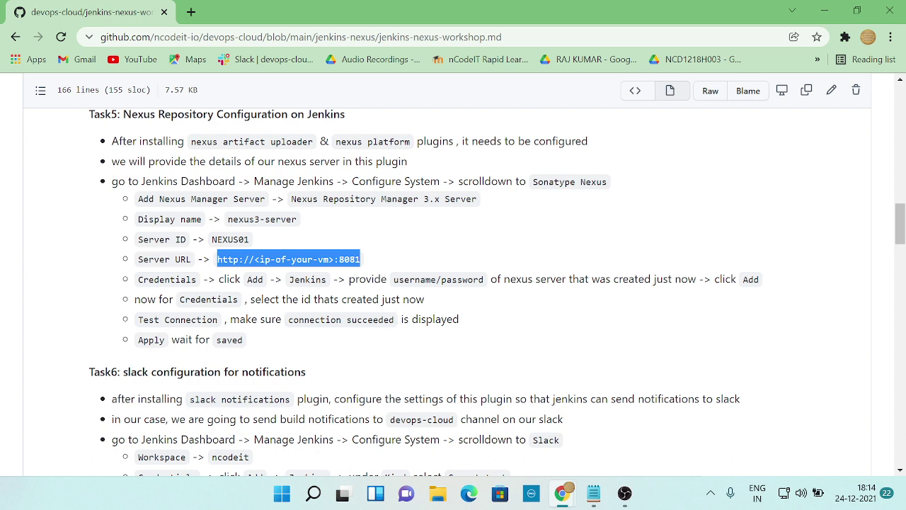
- Choose the admin credentials for the Nexus server entry in Configure System
key(alt+Tab)
scroll(599, 366, down, 3)
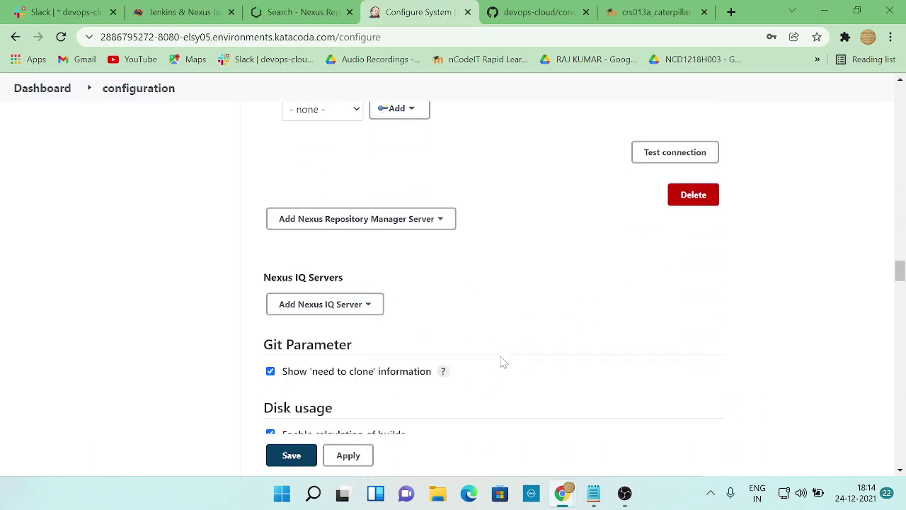
scroll(385, 347, down, 2)
scroll(385, 352, up, 4)
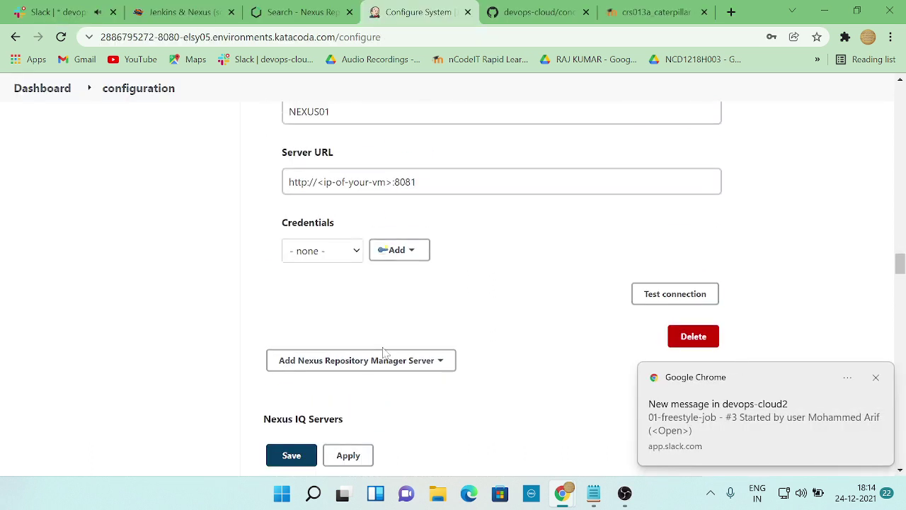
click(356, 252)
click(341, 280)
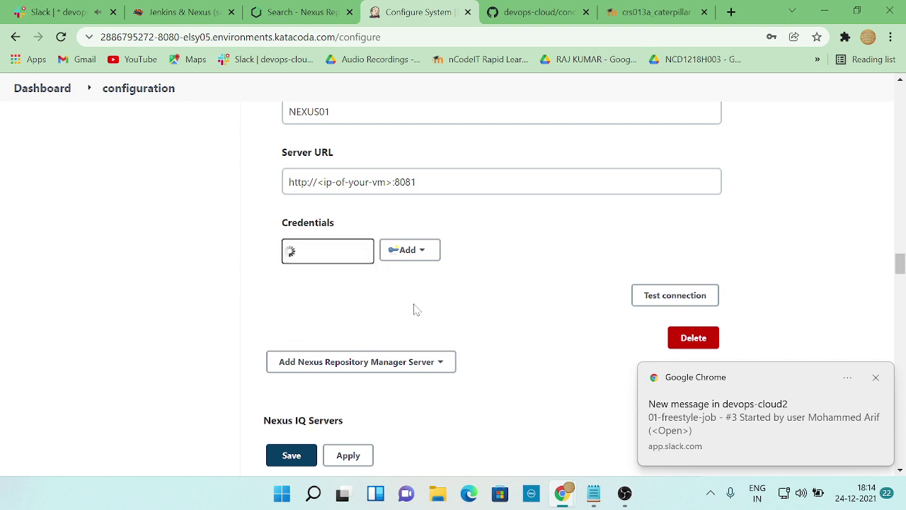
- Test the Nexus connection and expand the ERROR details of the failed result
key(alt+Tab)
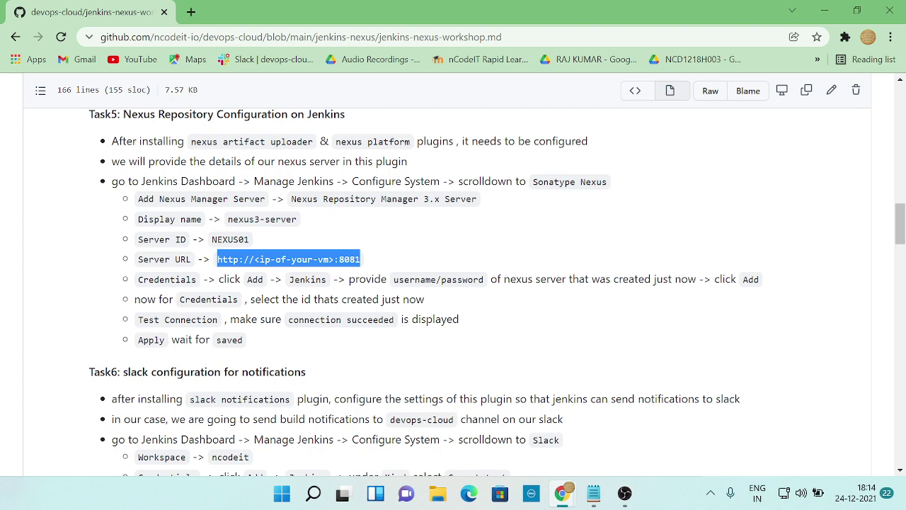
scroll(453, 283, down, 1)
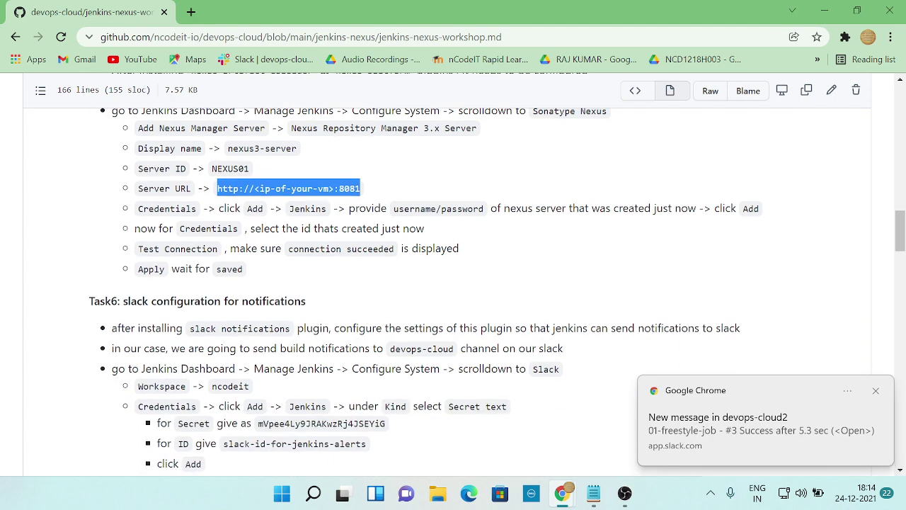
key(alt+Tab)
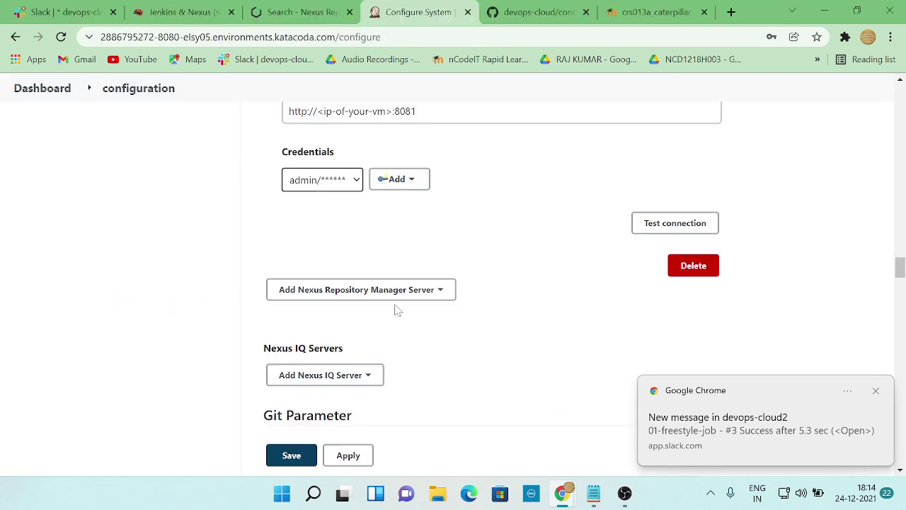
click(646, 223)
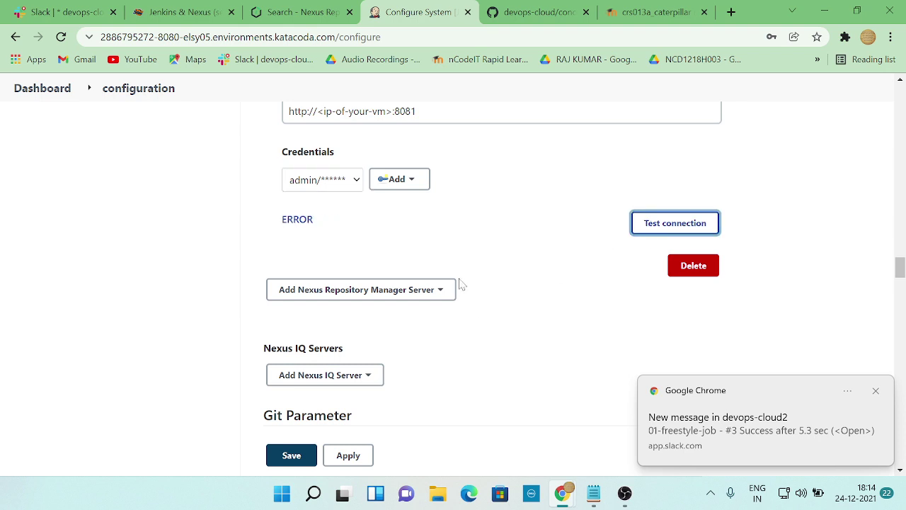
click(297, 221)
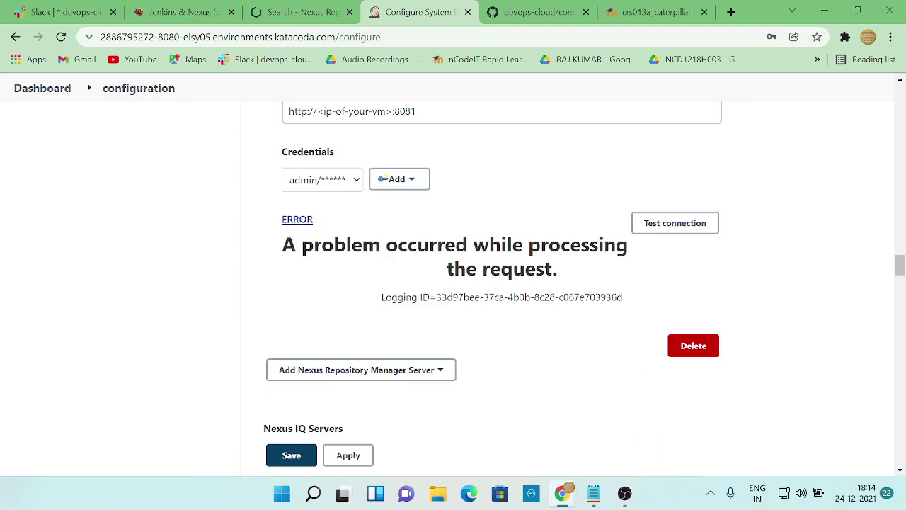
click(419, 181)
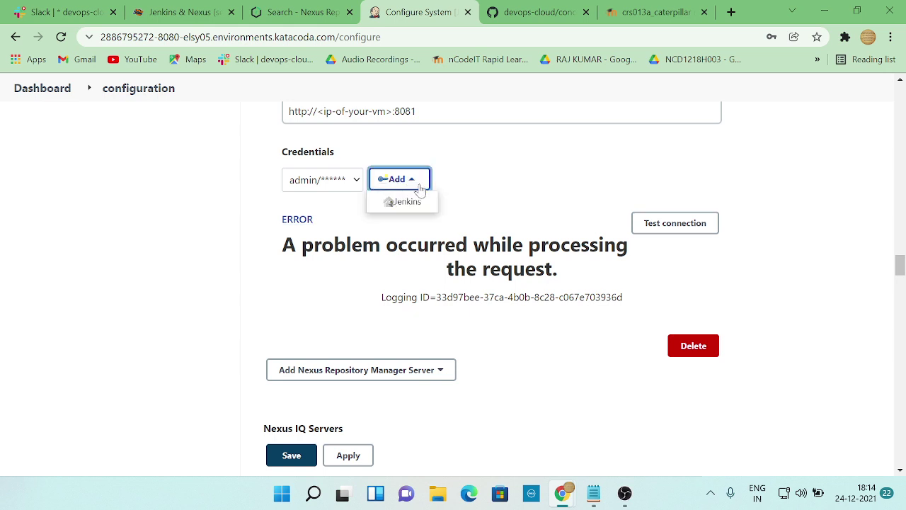
- Add a Jenkins credential with username admin and the Nexus password pasted from the notes
click(401, 203)
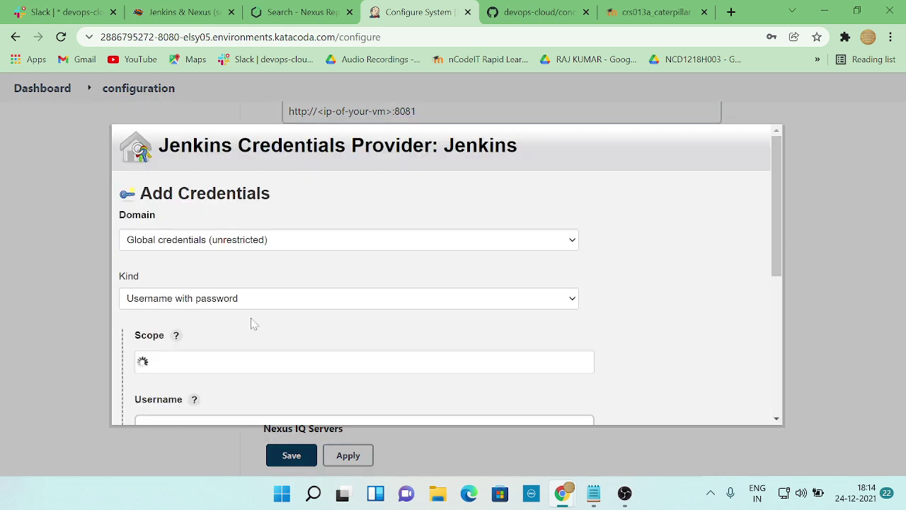
scroll(255, 326, down, 3)
click(283, 213)
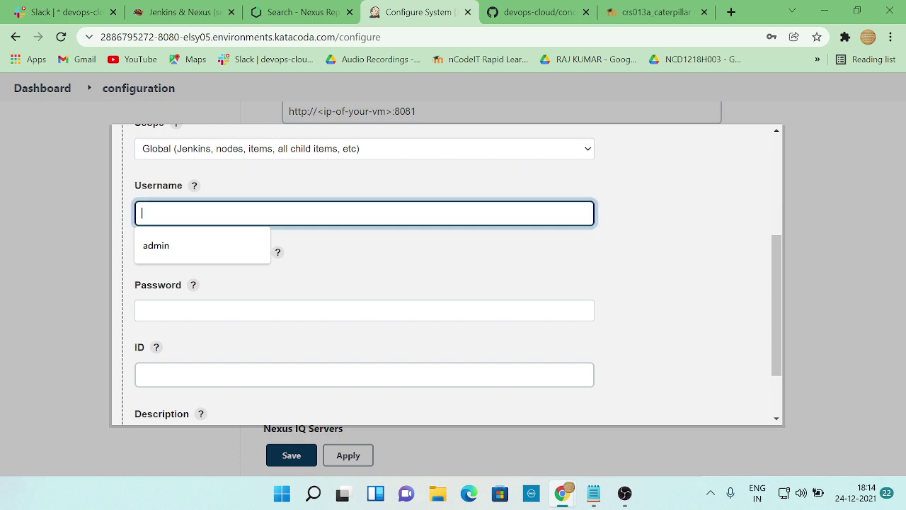
click(228, 237)
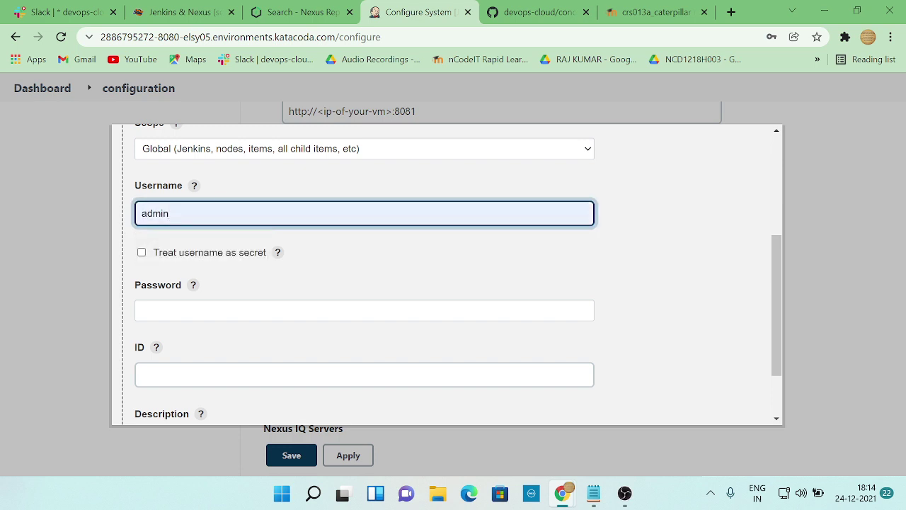
key(Tab)
click(584, 499)
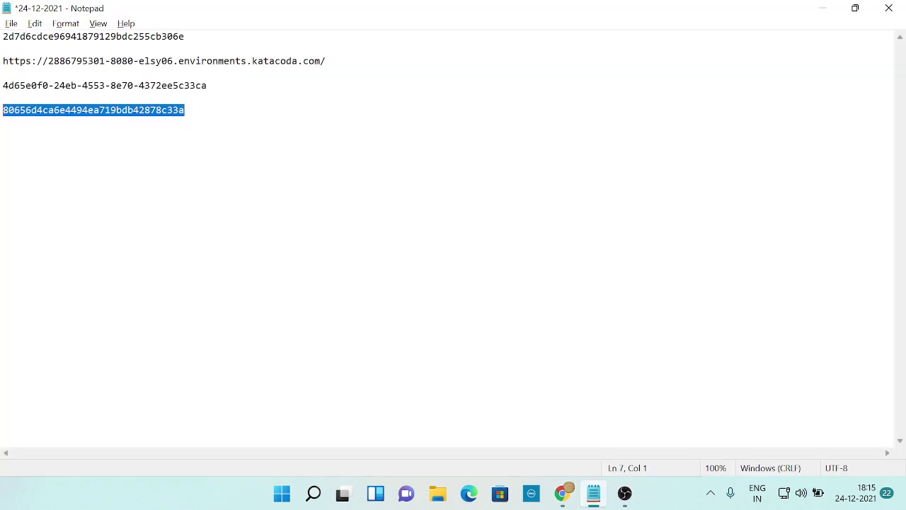
key(ctrl+c)
key(alt+Tab)
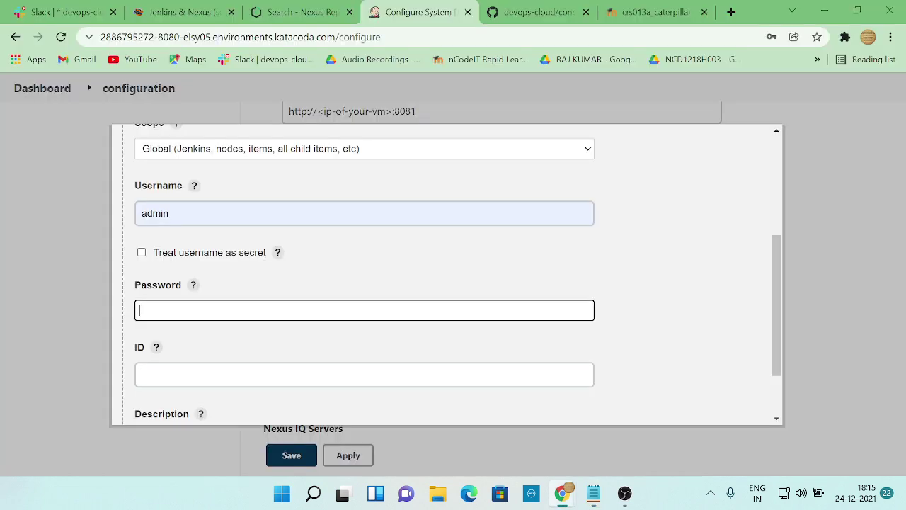
key(ctrl+v)
scroll(297, 330, down, 2)
click(154, 417)
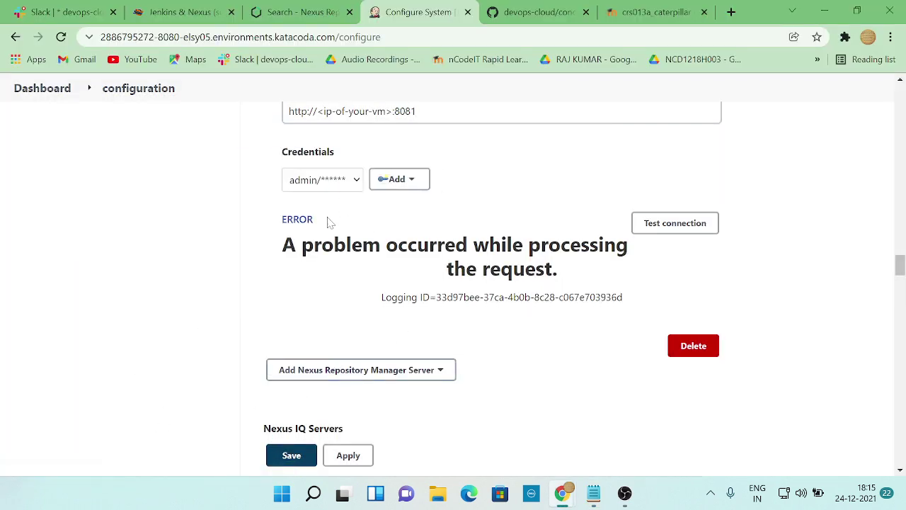
- Retest the Nexus connection with a different admin credential and view the error details
click(665, 224)
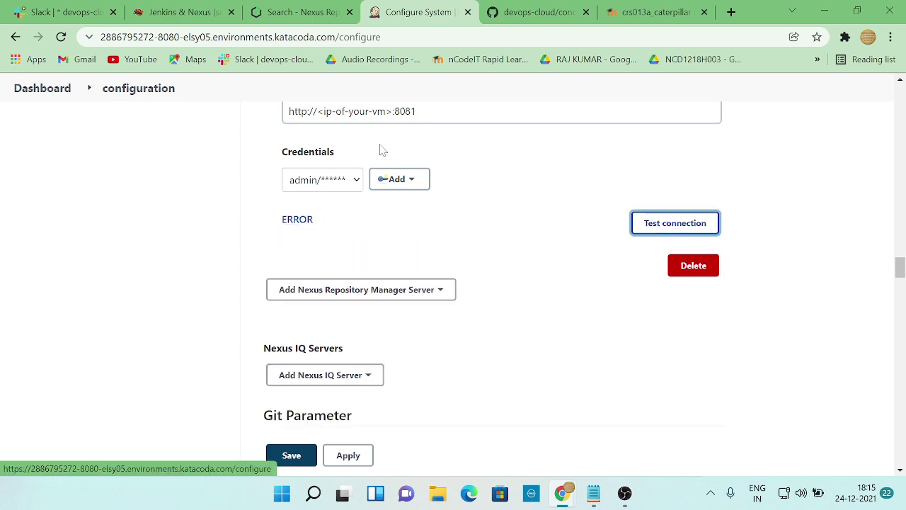
click(358, 180)
click(339, 227)
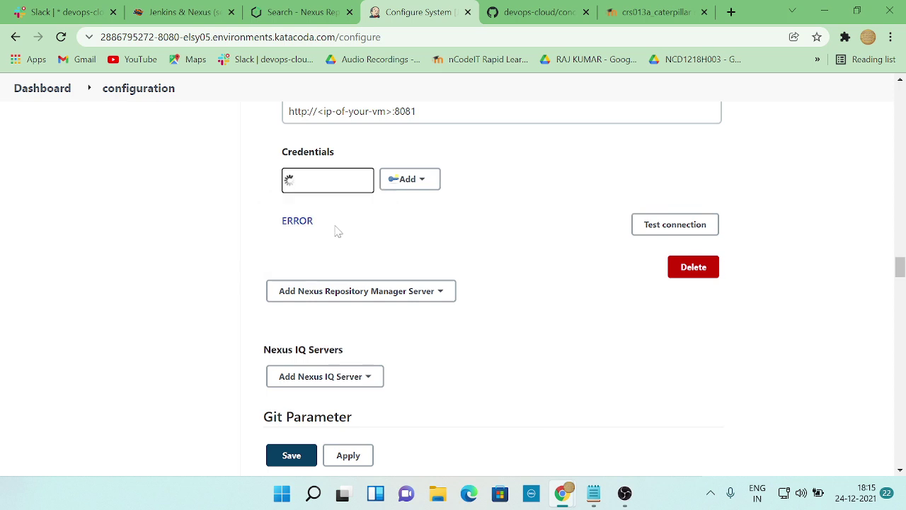
click(660, 222)
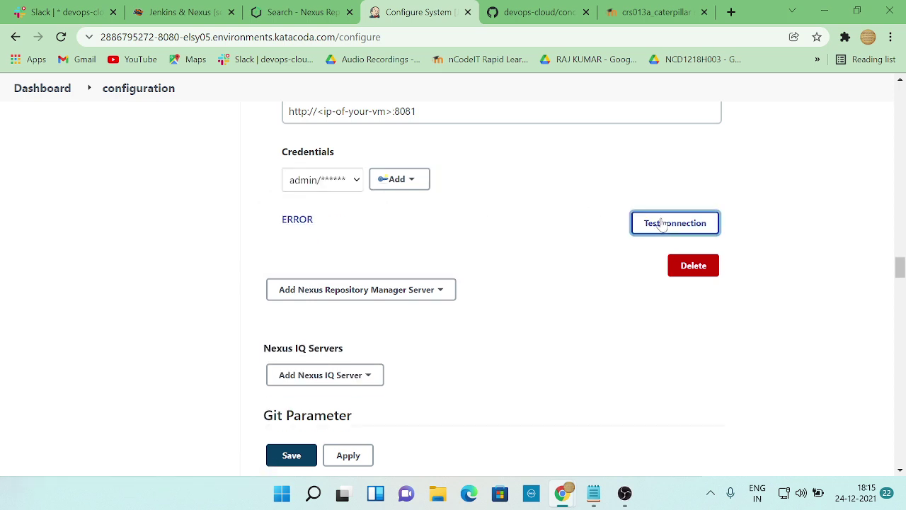
click(394, 180)
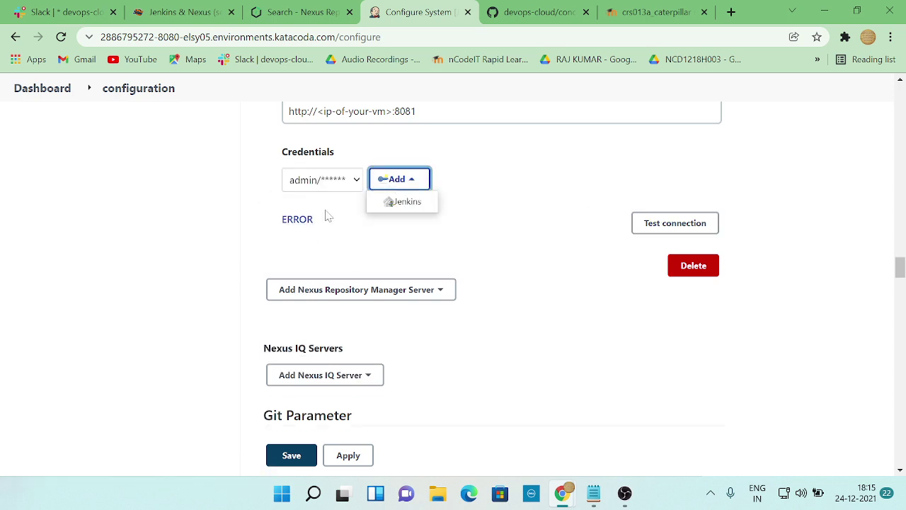
click(297, 219)
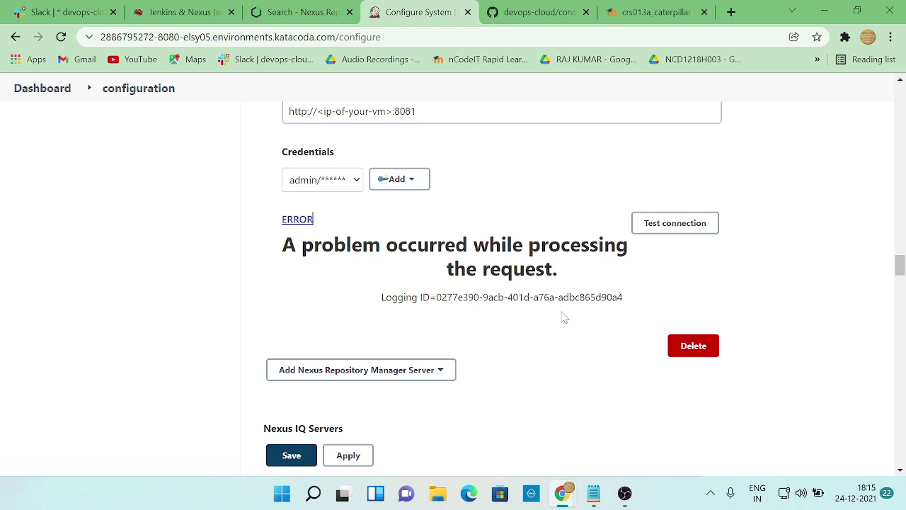
- Retest the Nexus connection with the second and then the third admin credential
click(354, 180)
click(345, 211)
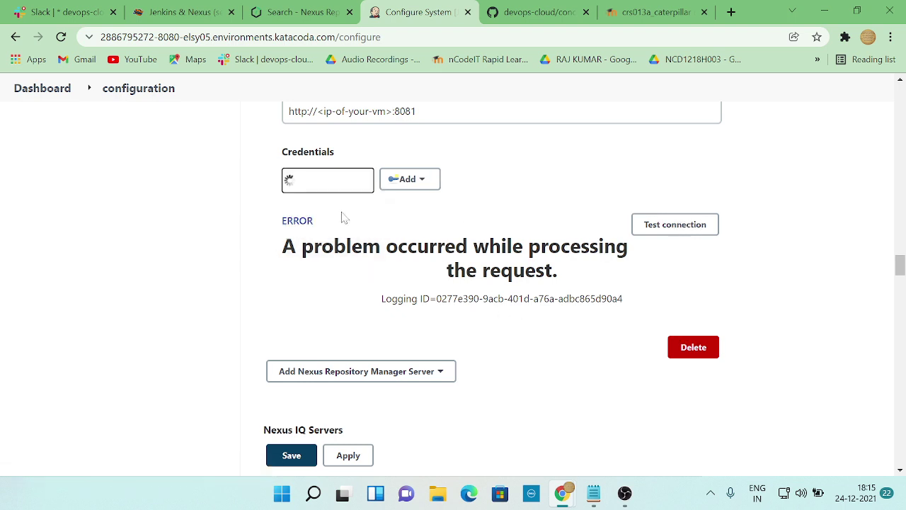
click(667, 226)
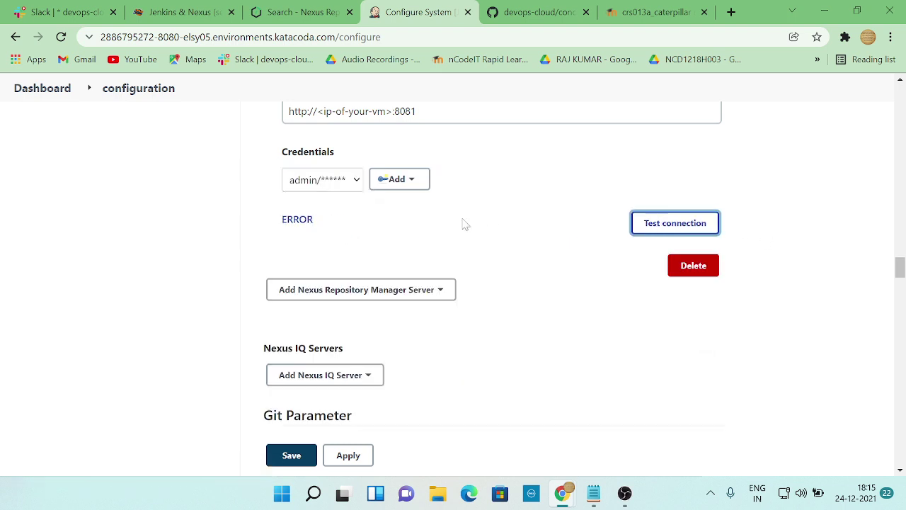
click(356, 181)
click(326, 224)
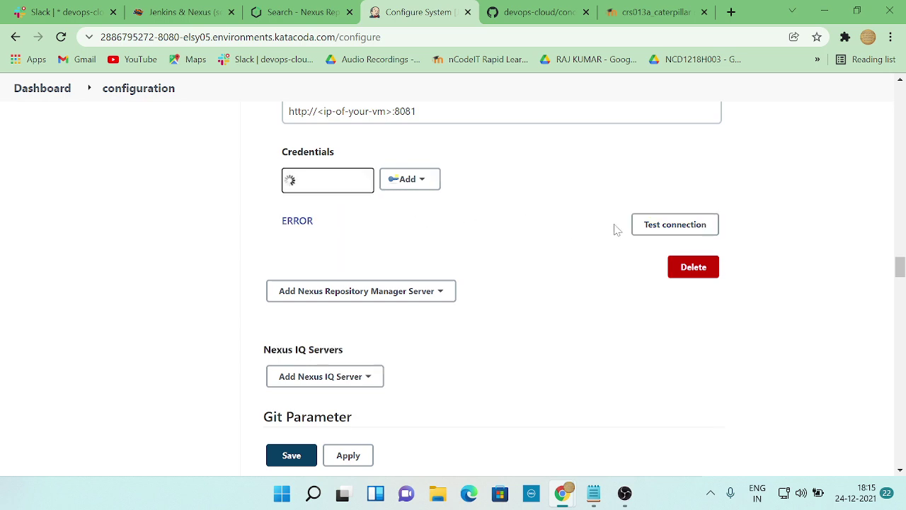
click(653, 230)
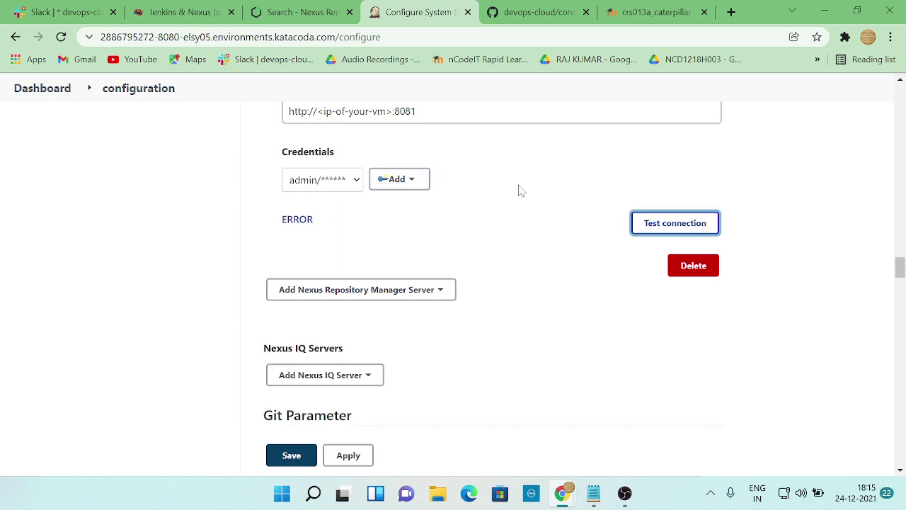
click(327, 15)
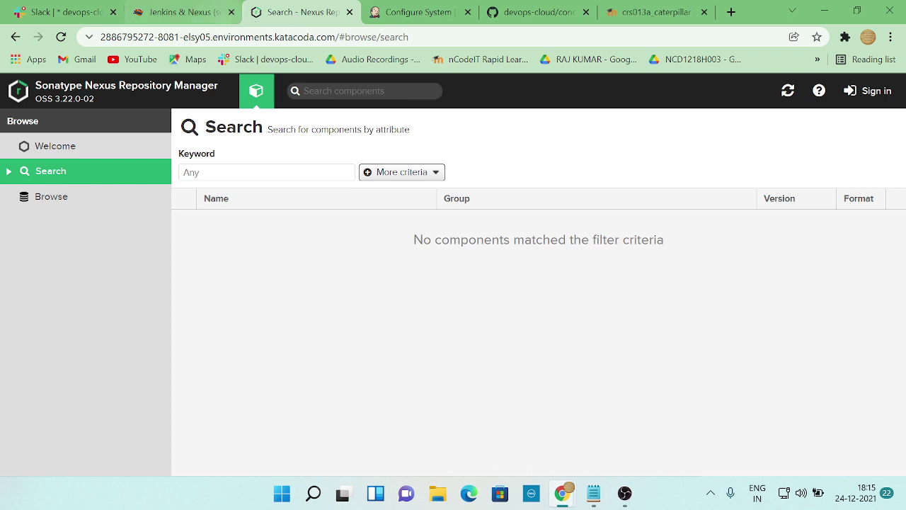
click(872, 90)
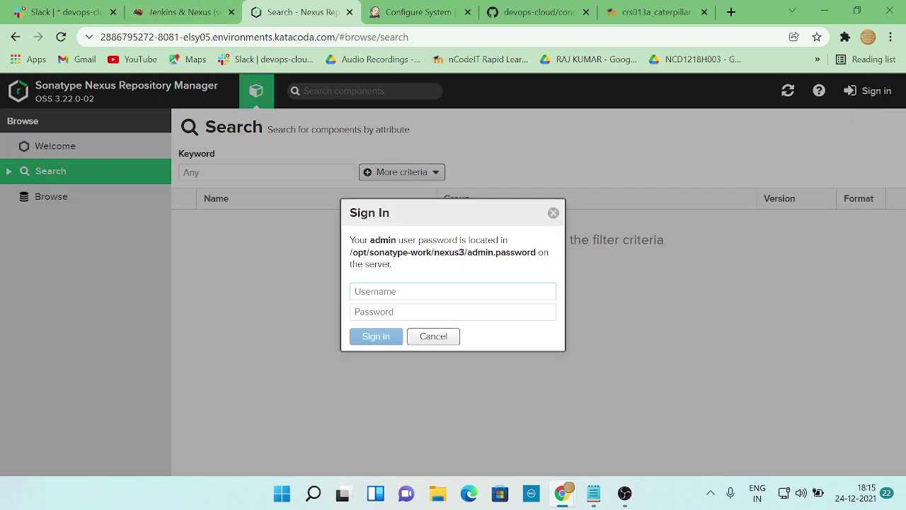
click(425, 291)
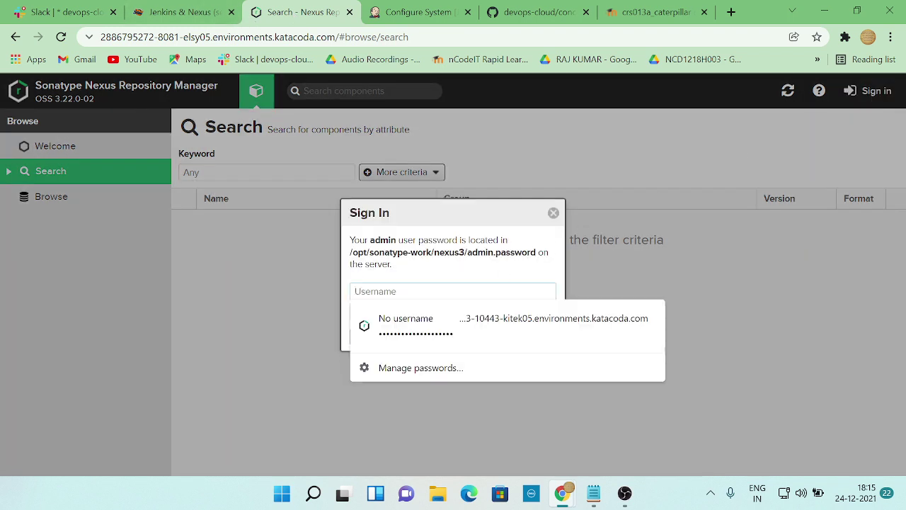
text(admin)
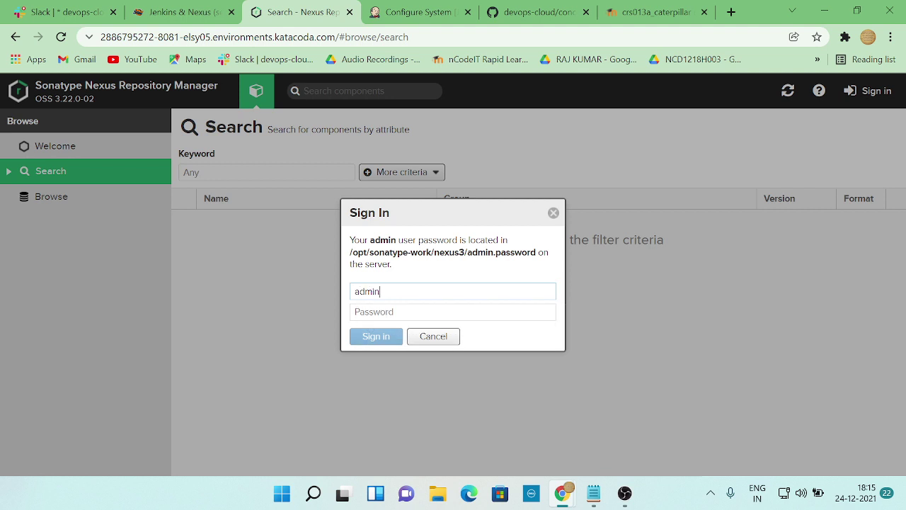
click(425, 312)
click(594, 496)
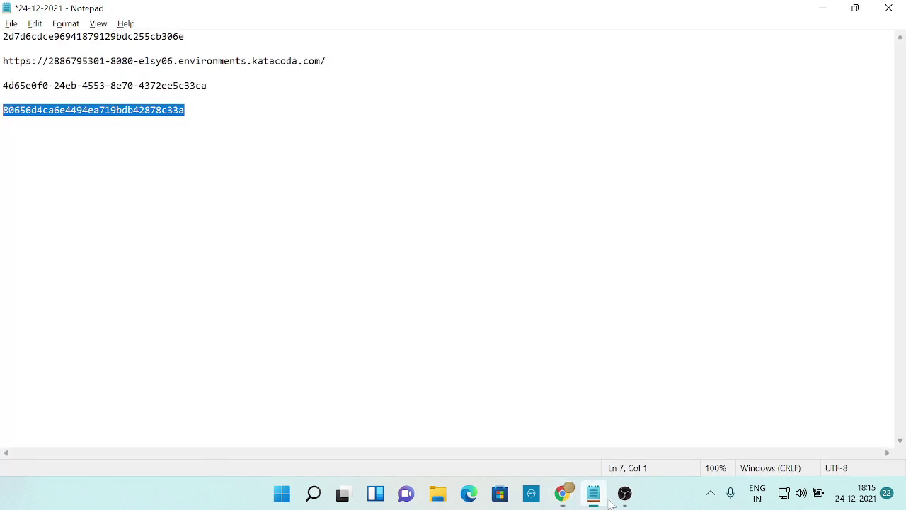
key(ctrl+c)
click(563, 493)
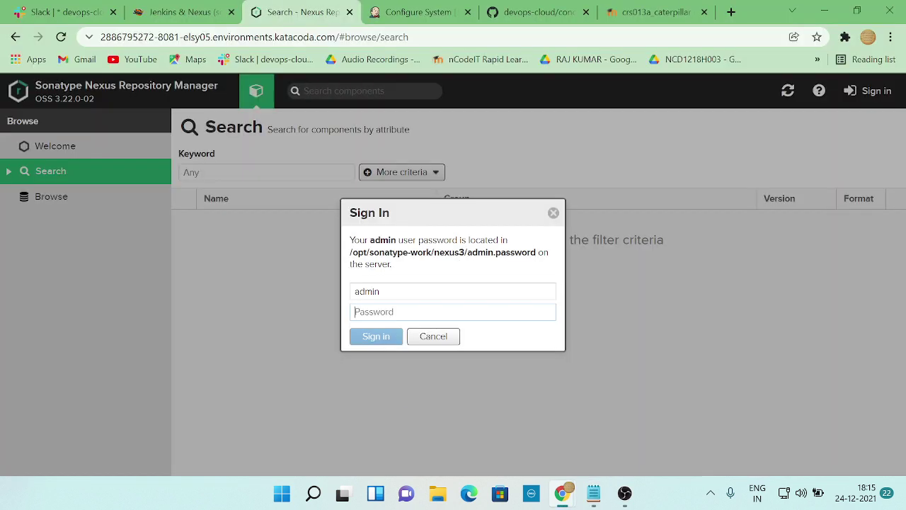
key(ctrl+v)
click(382, 339)
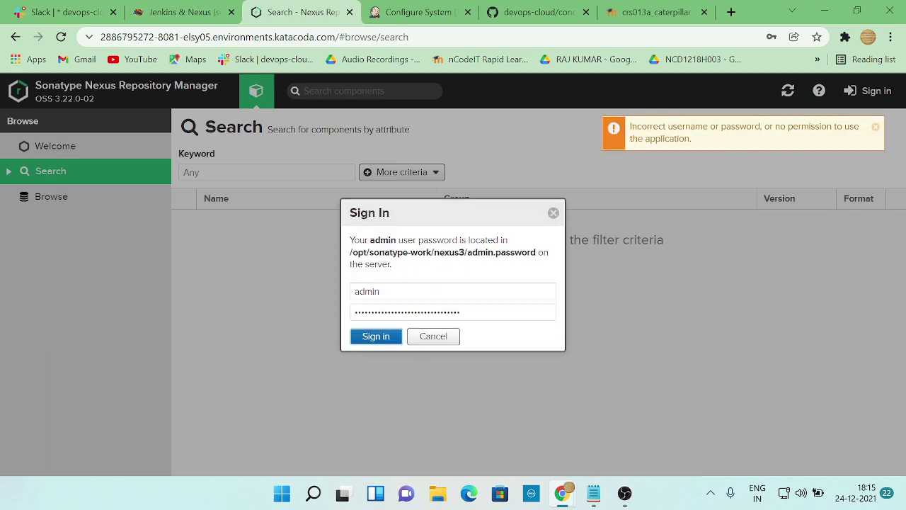
key(alt+Tab)
key(Left)
key(Left)
key(ctrl+shift+Left)
key(ctrl+shift+Left)
key(ctrl+shift+Left)
key(ctrl+shift+Left)
key(ctrl+shift+Left)
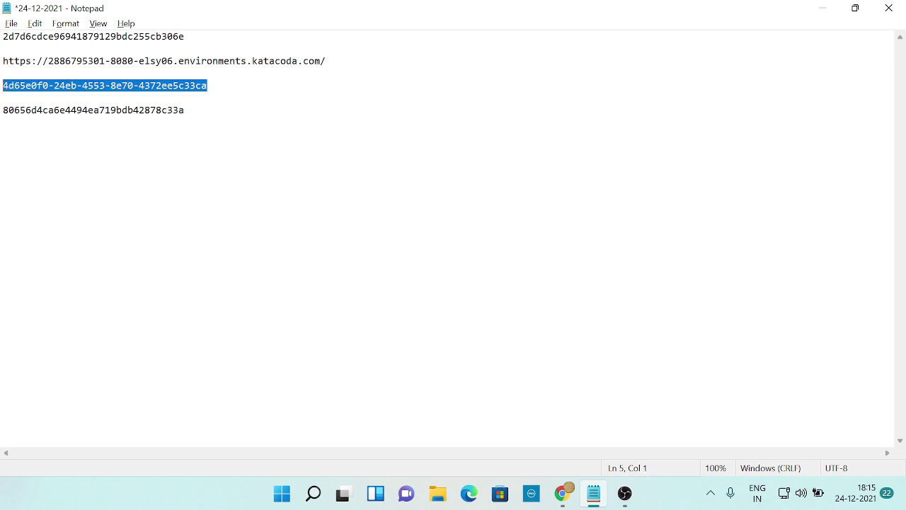
key(Down)
key(alt+Tab)
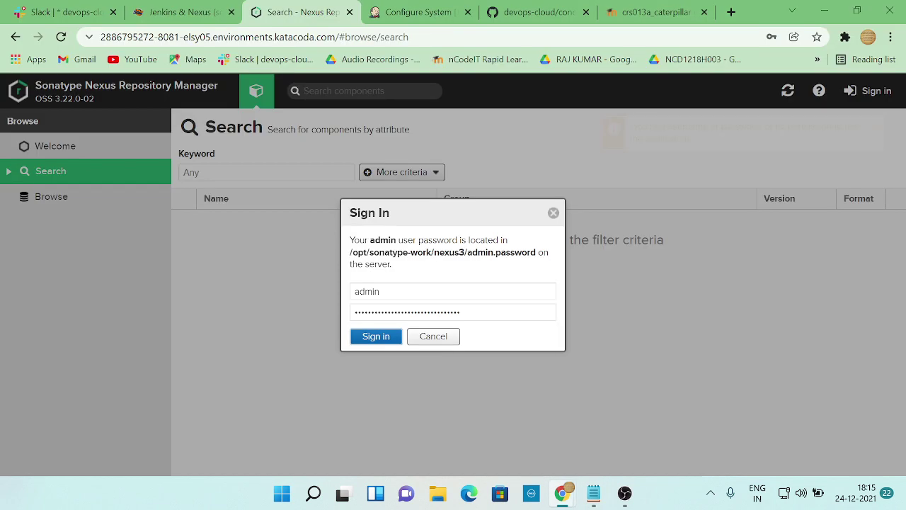
key(ctrl+a)
click(356, 312)
click(318, 333)
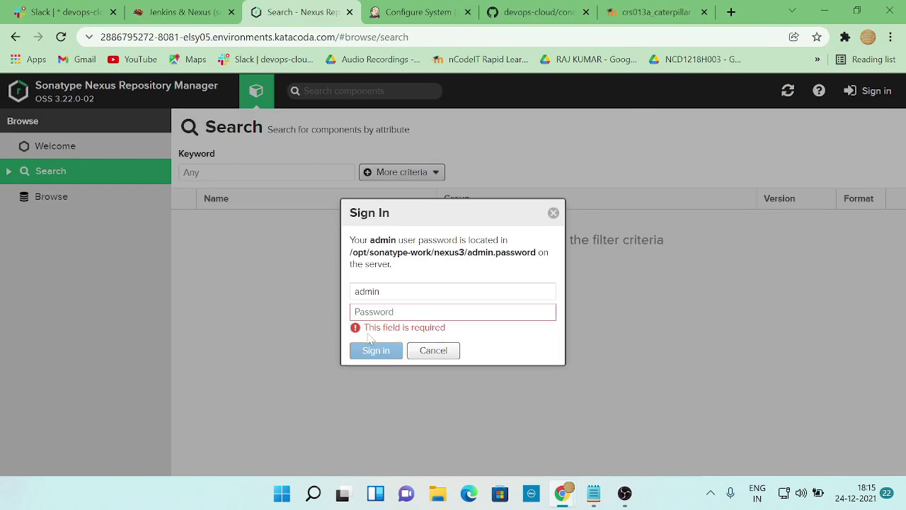
click(378, 311)
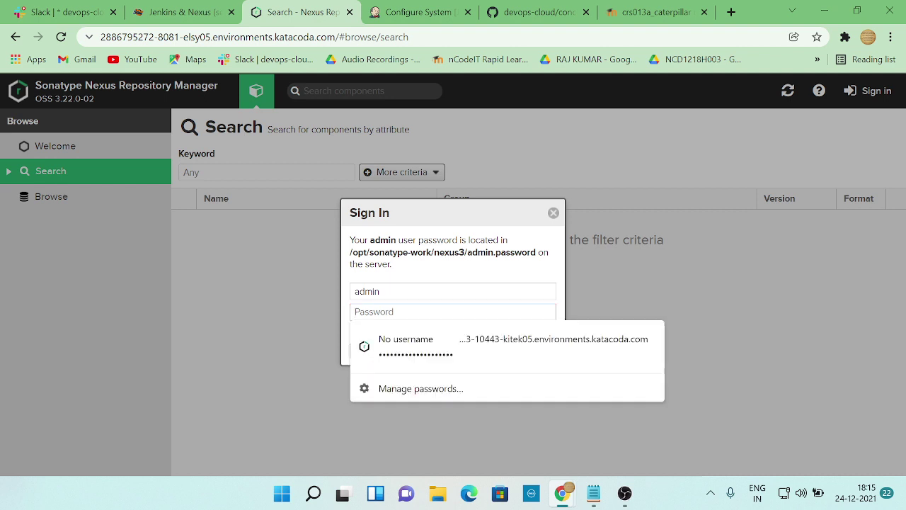
key(alt+Tab)
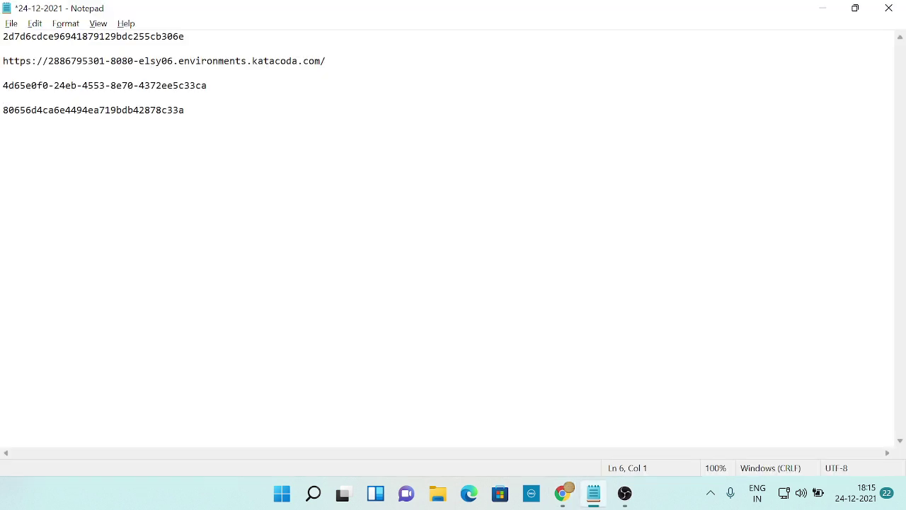
drag(207, 85, 3, 85)
key(ctrl+c)
key(alt+Tab)
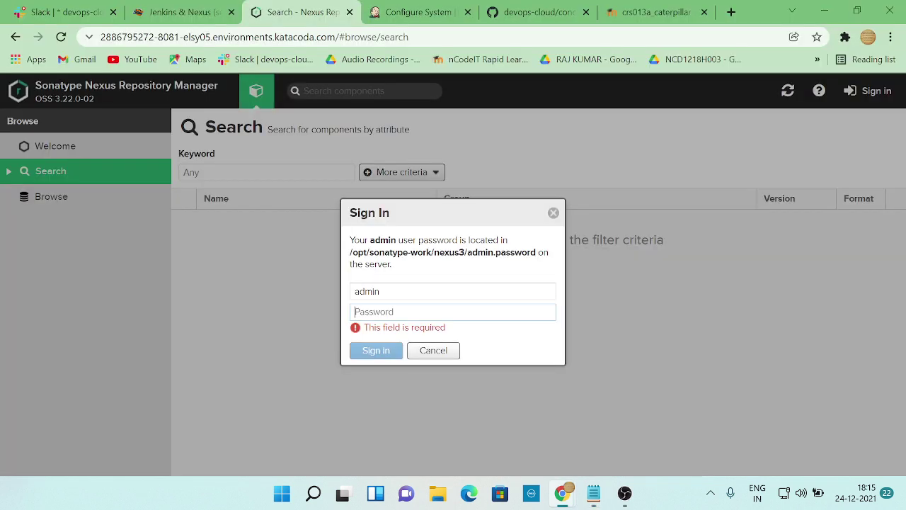
key(ctrl+v)
click(376, 337)
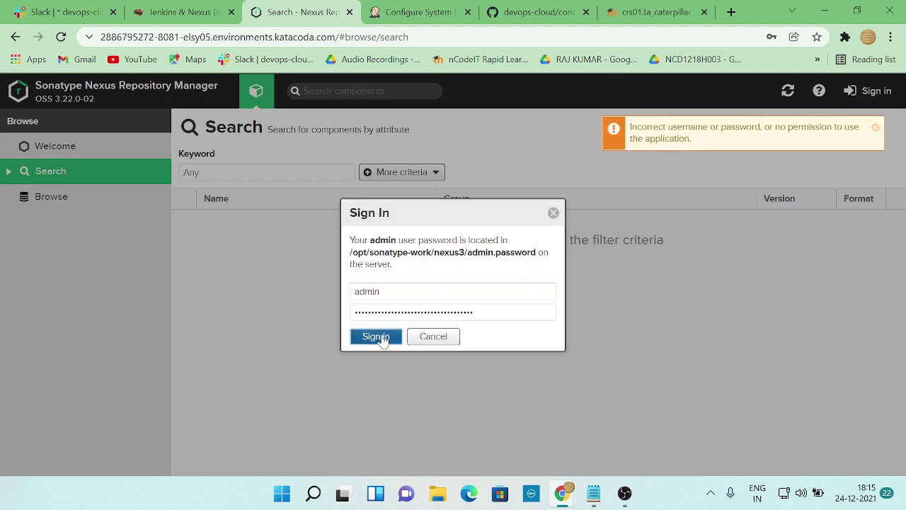
text(ad)
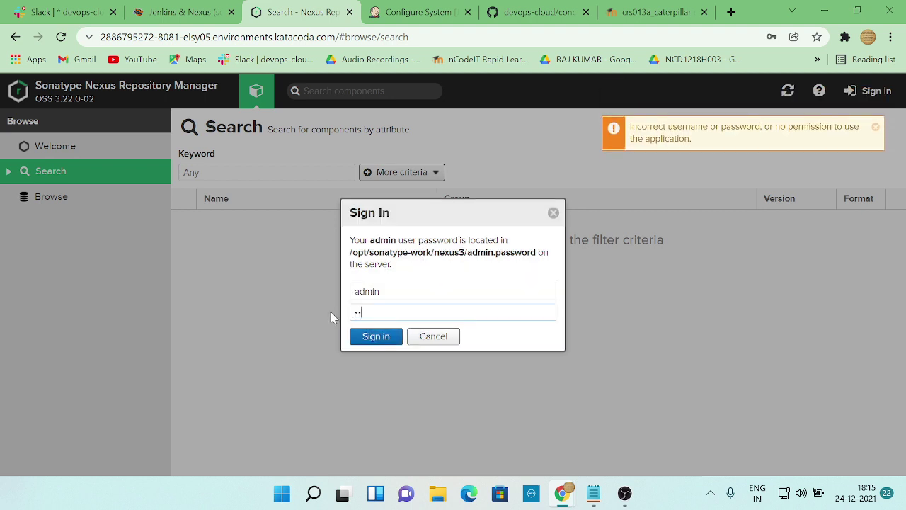
text(min12345)
click(364, 341)
click(388, 312)
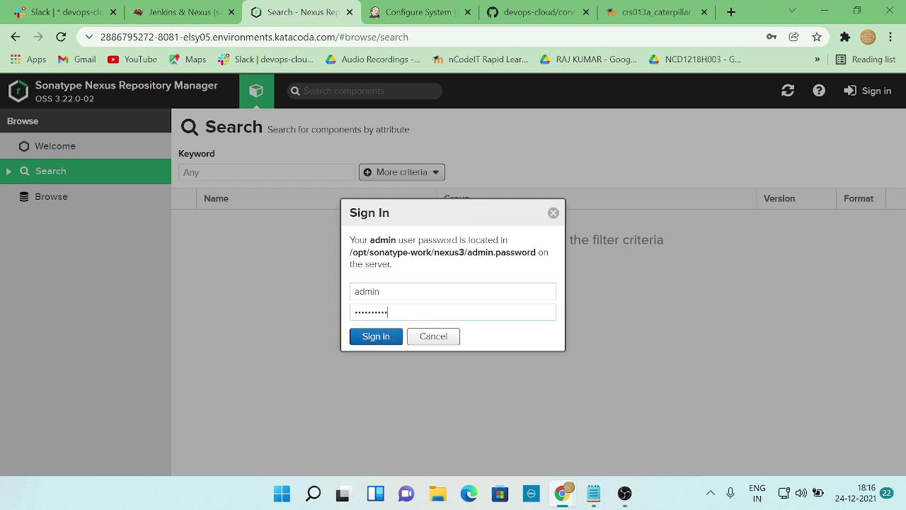
key(alt+Tab)
key(alt+Tab)
click(180, 12)
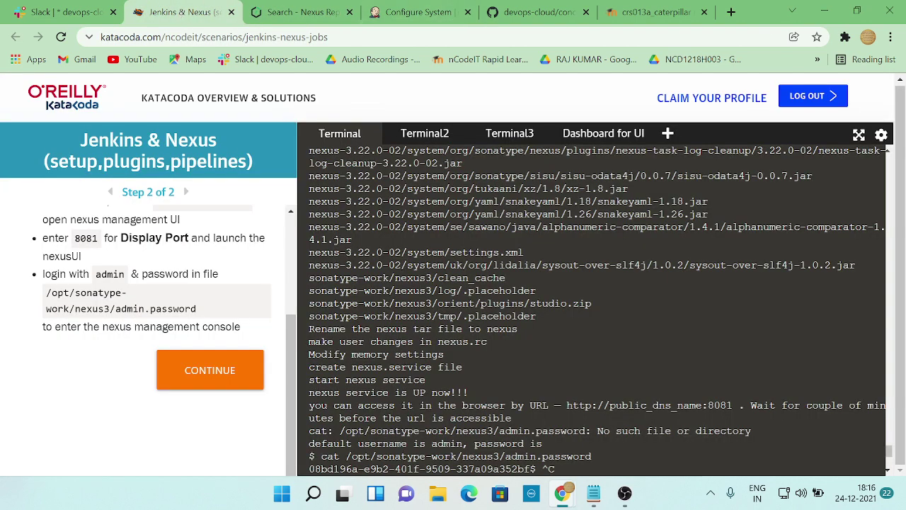
- Run apt install maven and copy the admin password printed in the terminal
text(apt install maven)
key(Return)
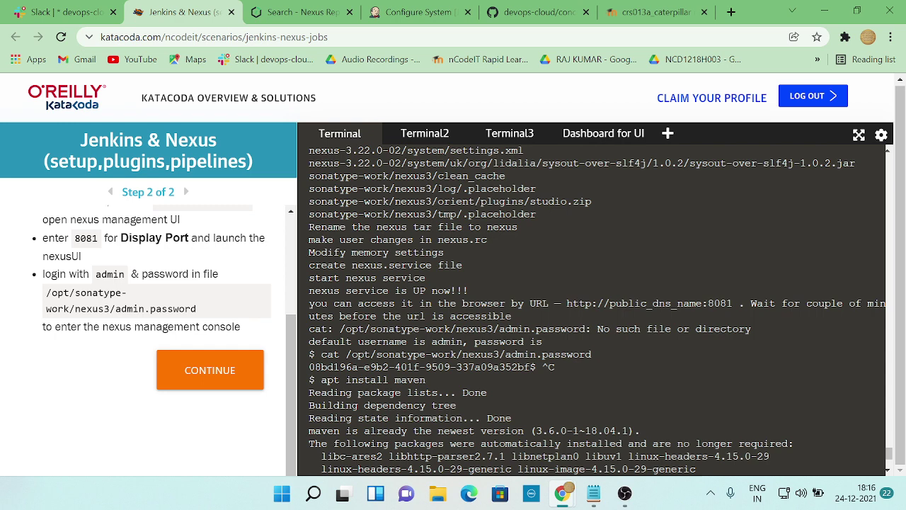
drag(531, 367, 315, 369)
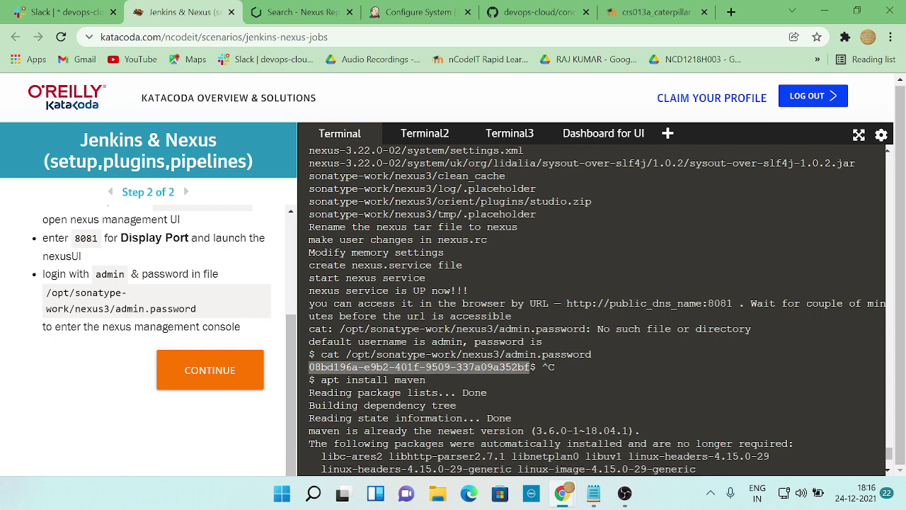
right_click(317, 374)
click(354, 179)
- Return to the Nexus sign-in page and select the old password in its field
key(alt+Tab)
key(alt+Tab)
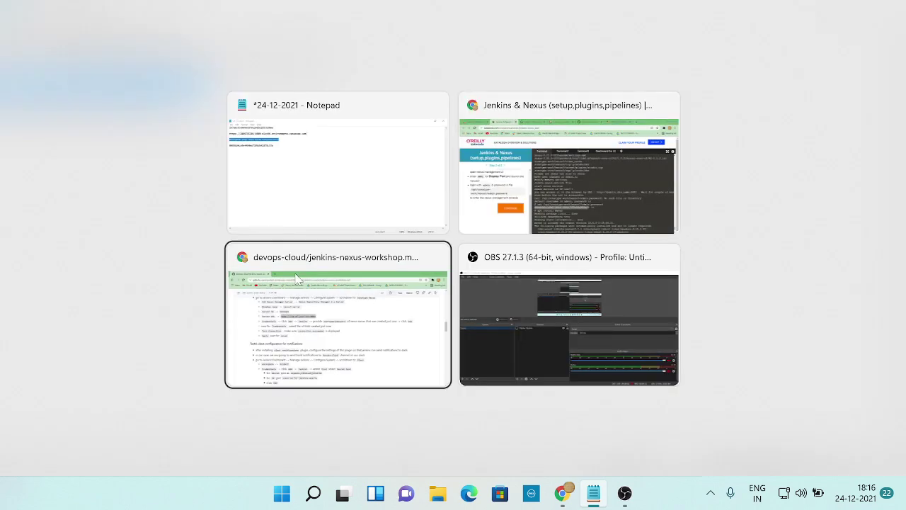
key(alt+Tab)
key(alt+Tab)
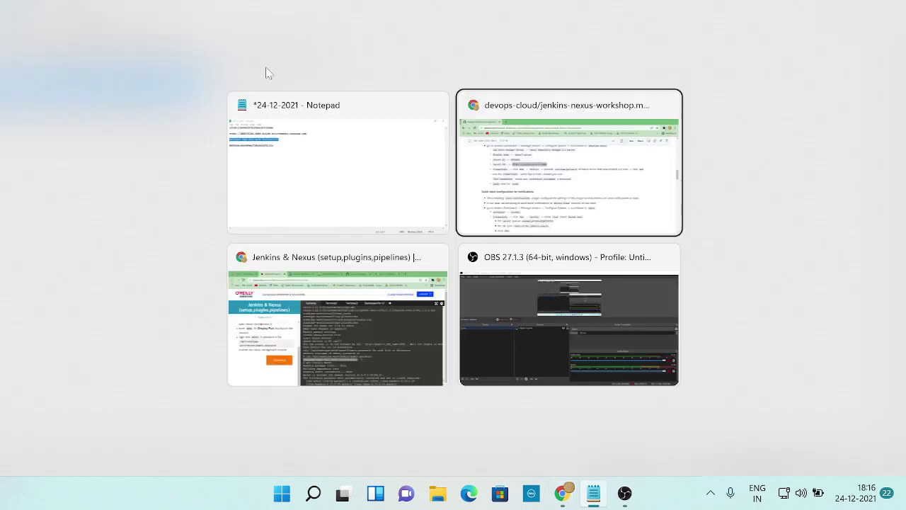
key(Tab)
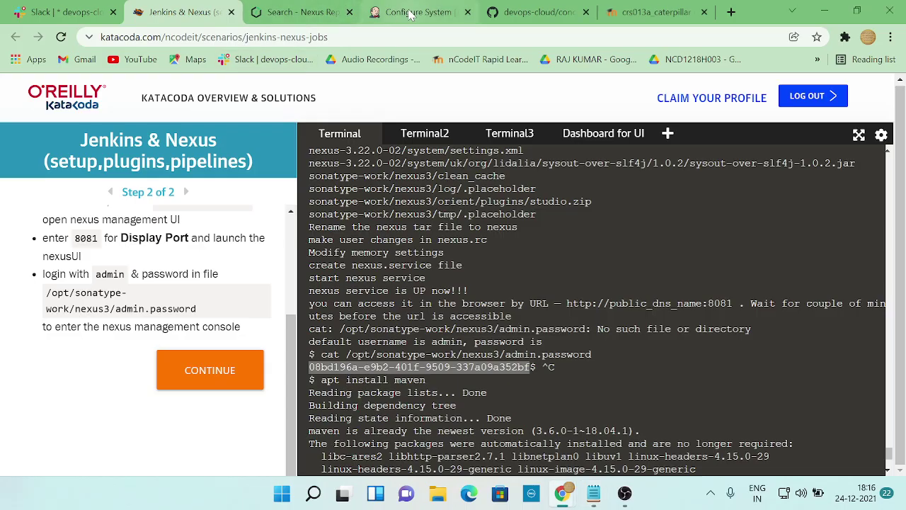
click(369, 12)
click(352, 16)
drag(388, 312, 352, 312)
- Sign in to Nexus as admin with the copied password and enter a new admin password
key(ctrl+v)
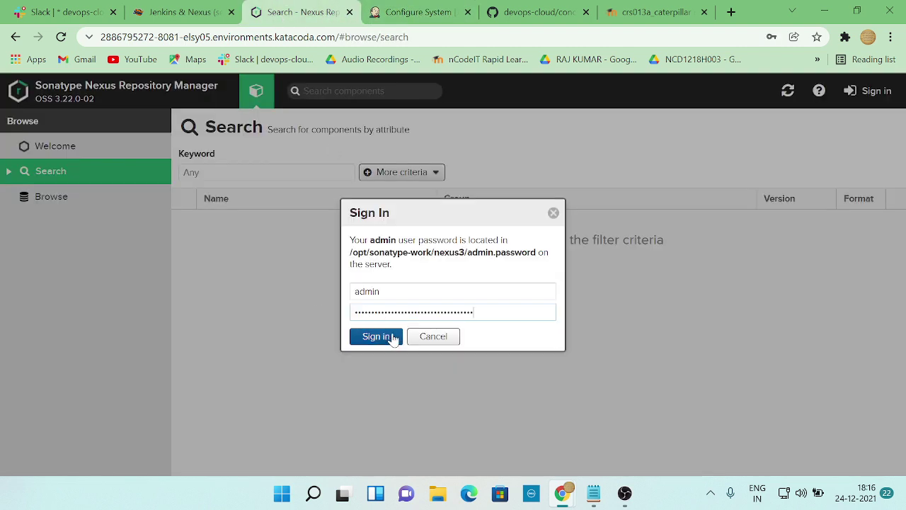
click(390, 335)
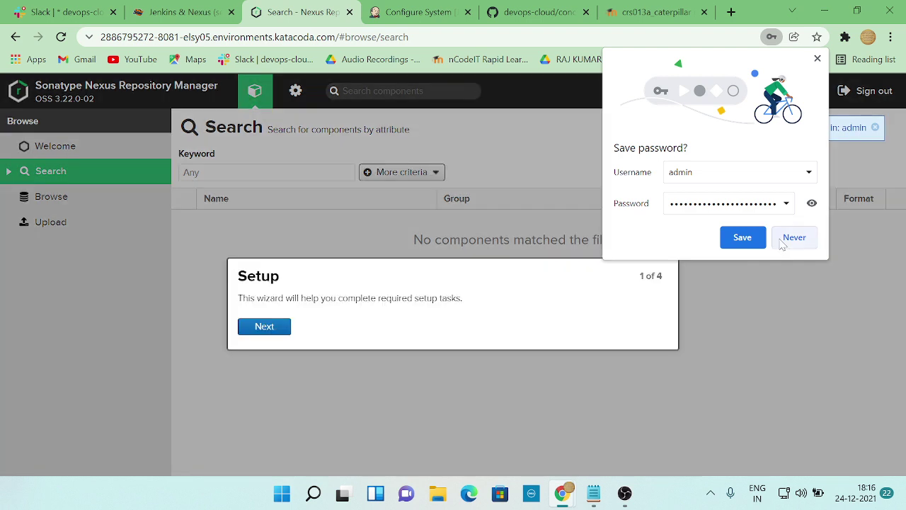
click(279, 330)
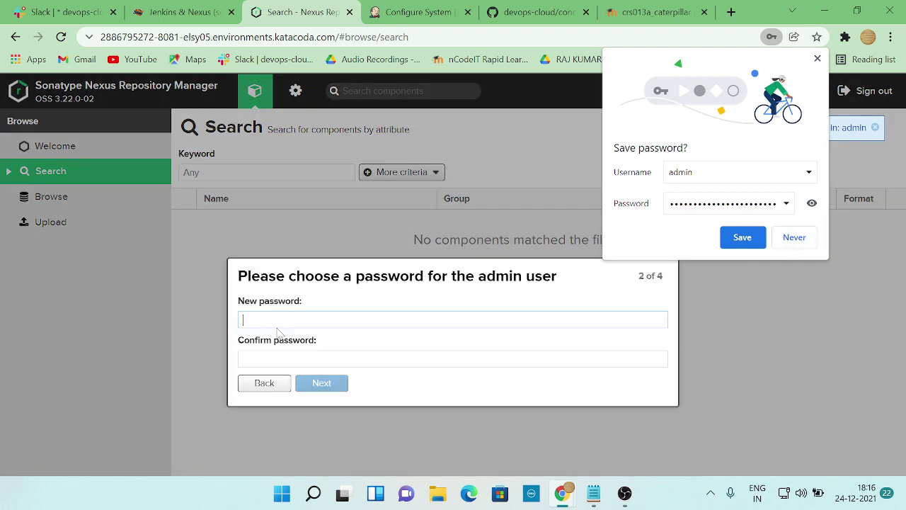
click(299, 324)
text(admin12)
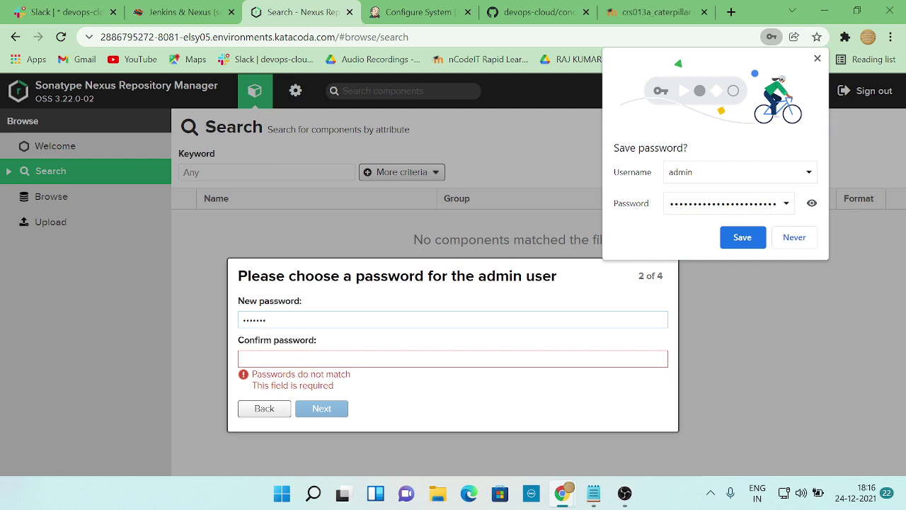
click(243, 359)
text(a)
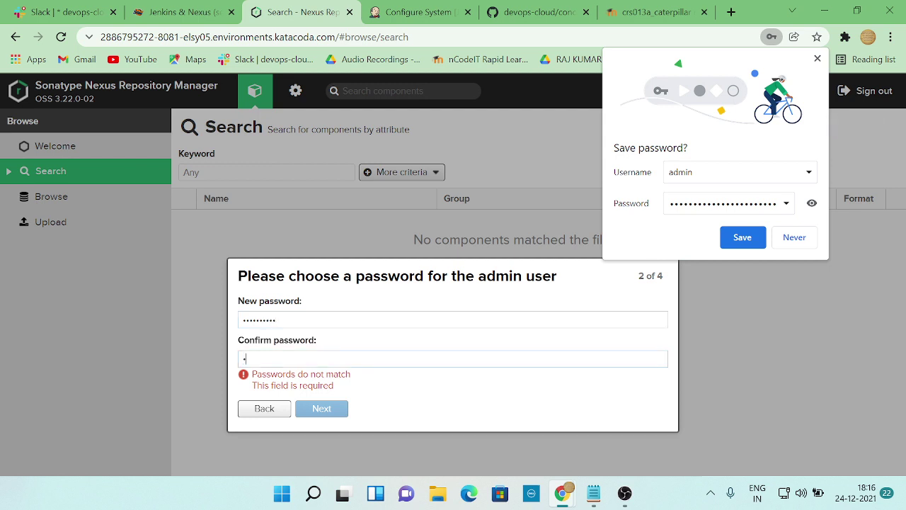
text(dmin12)
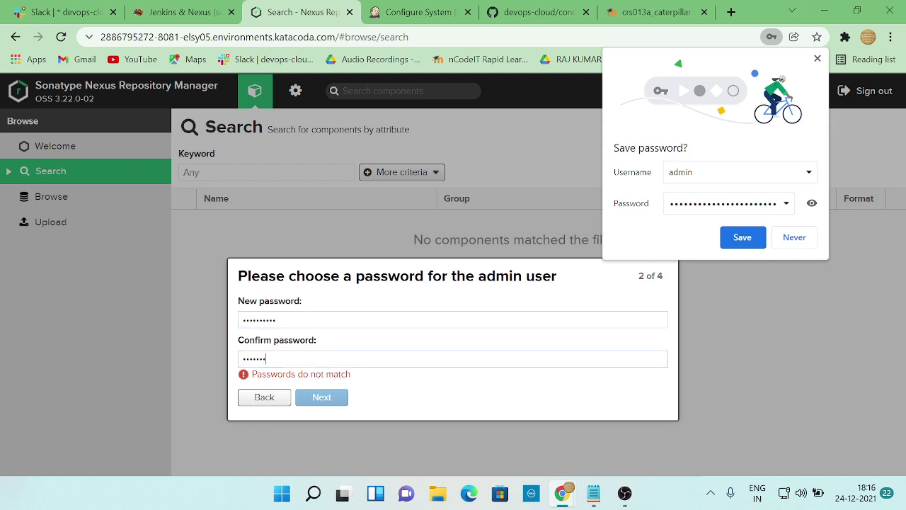
text(345)
- Accept the new password, keep anonymous access disabled and finish the setup wizard
click(336, 382)
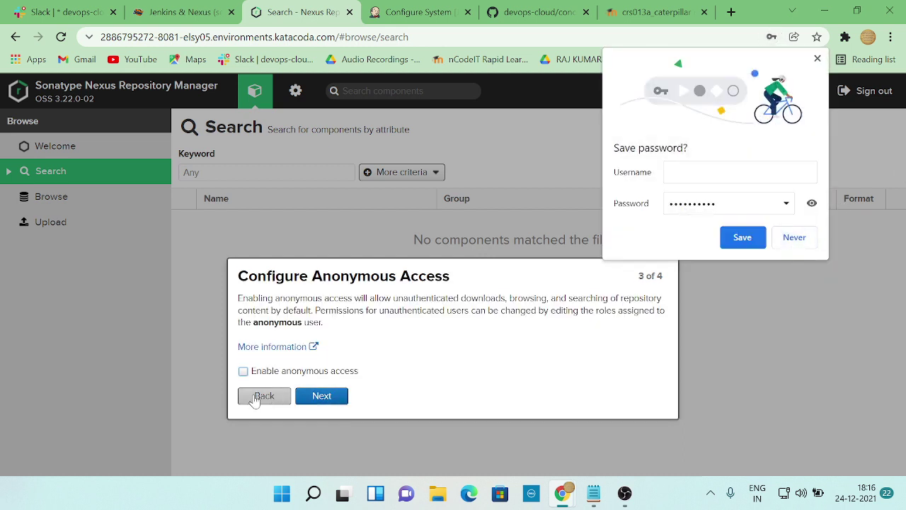
click(322, 400)
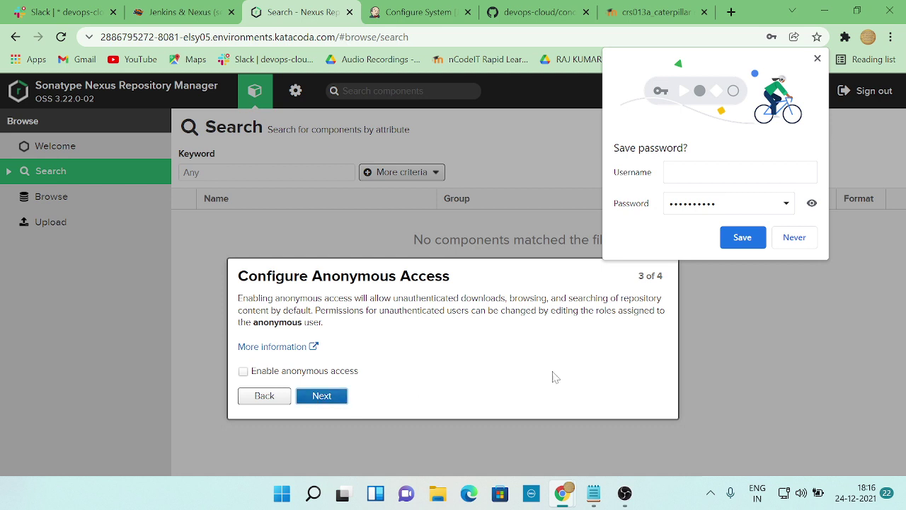
click(791, 240)
click(265, 326)
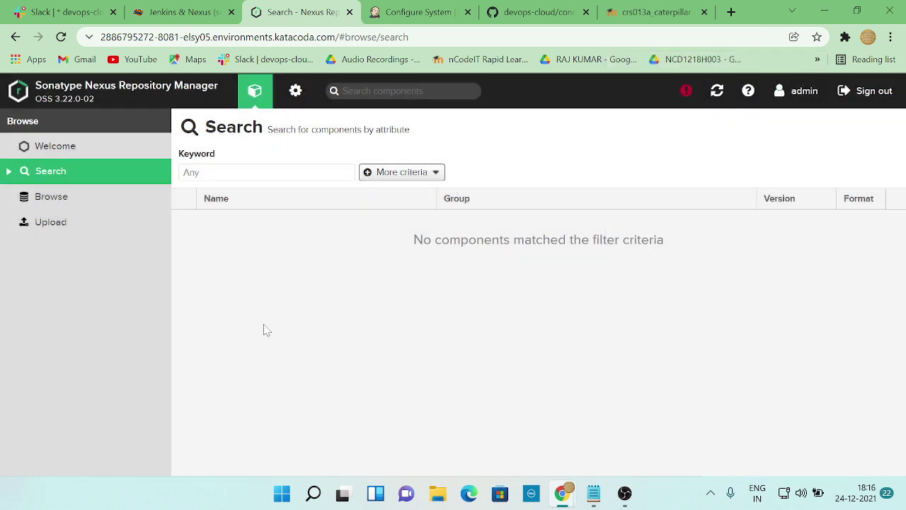
key(alt+Tab)
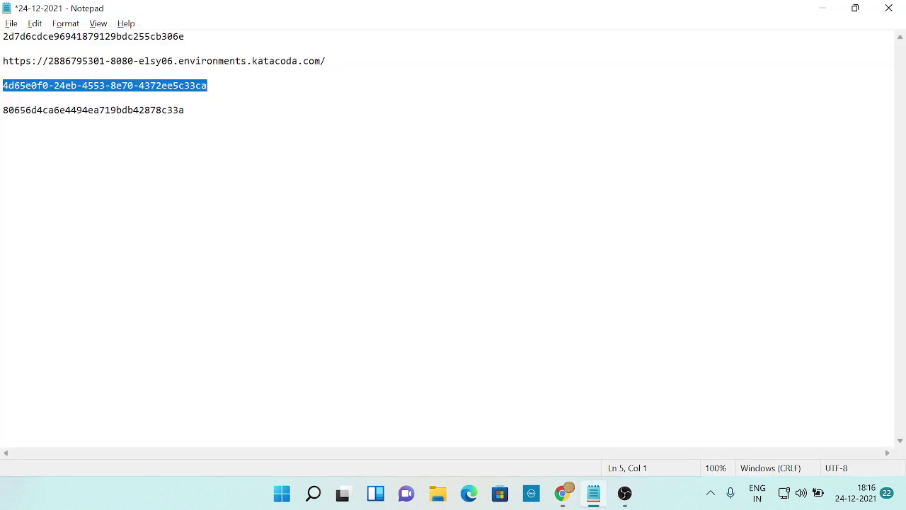
key(alt+Tab)
key(alt+Tab)
key(alt+Tab)
key(alt+Tab)
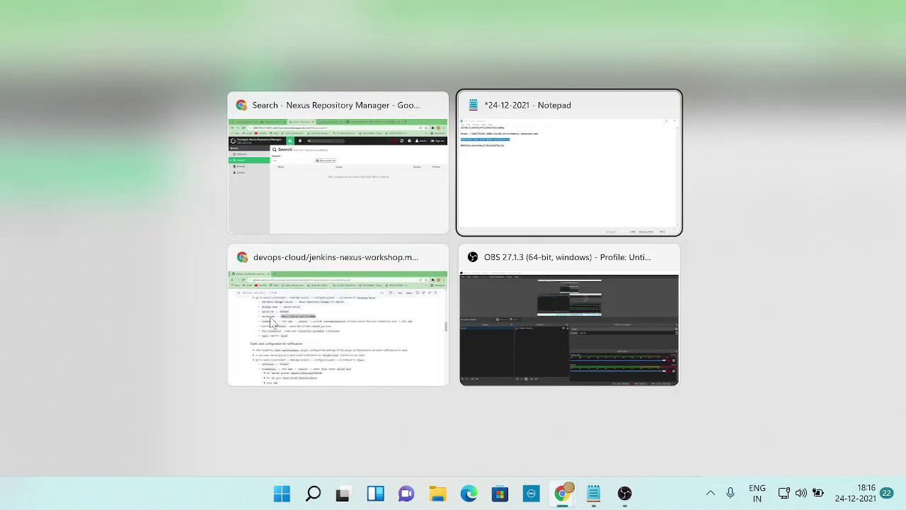
key(alt+Tab)
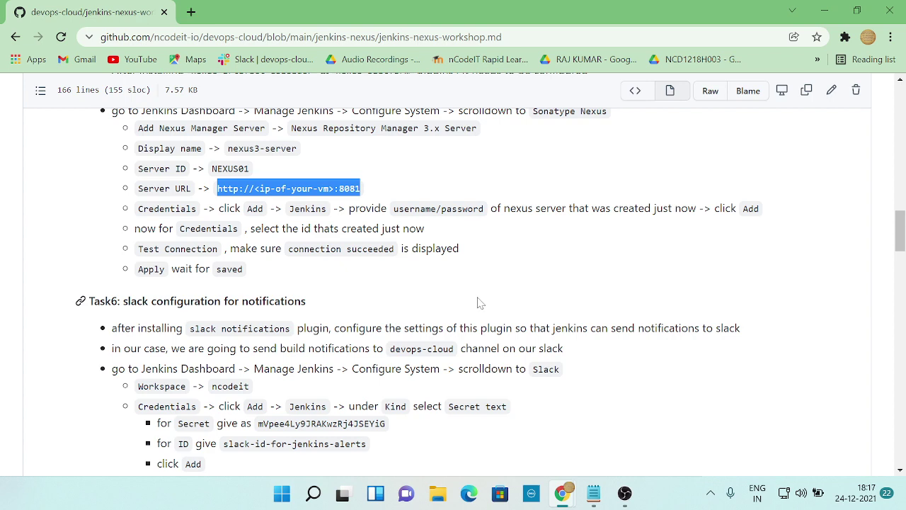
key(alt+Tab)
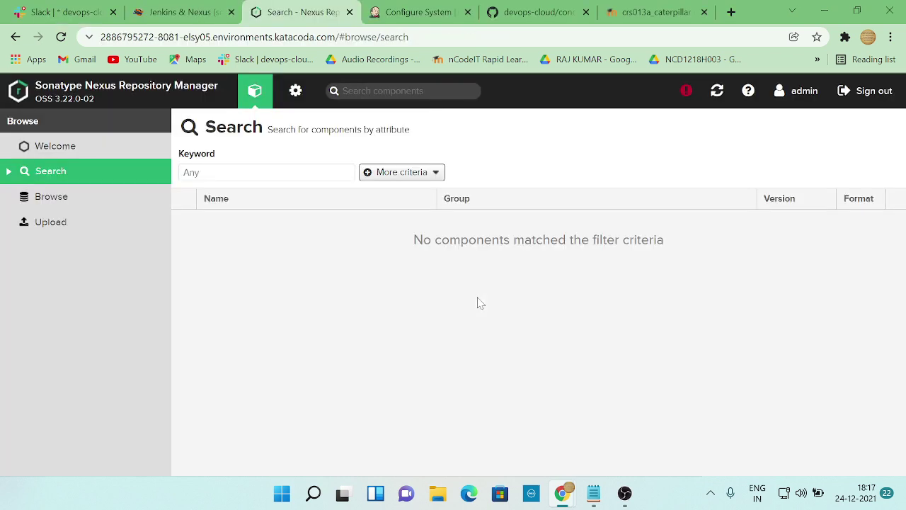
key(alt+Tab)
key(alt+Tab)
click(418, 12)
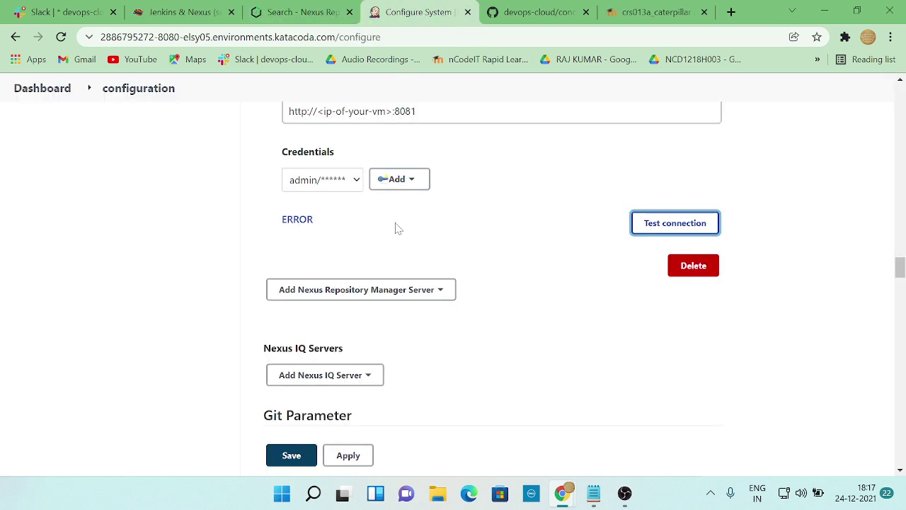
- Add a global username-with-password credential for user admin with a newly entered password
click(397, 181)
click(403, 204)
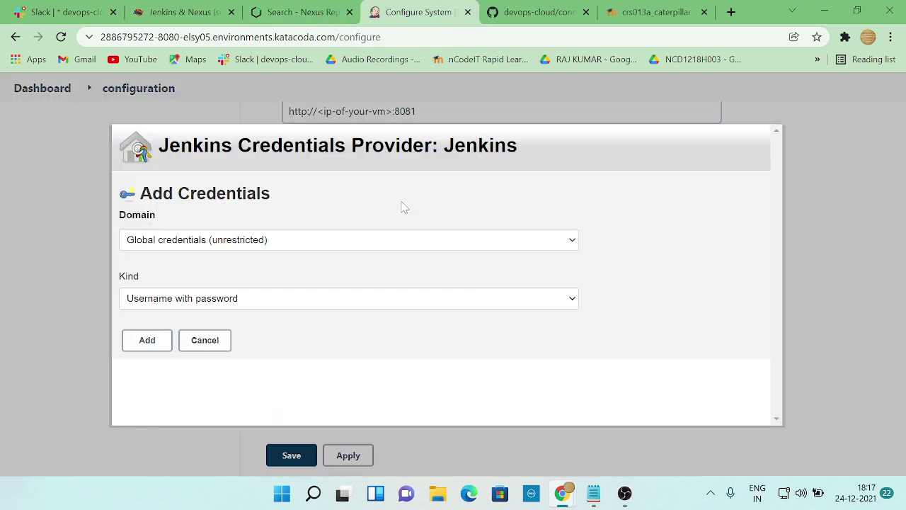
scroll(265, 307, down, 2)
click(220, 286)
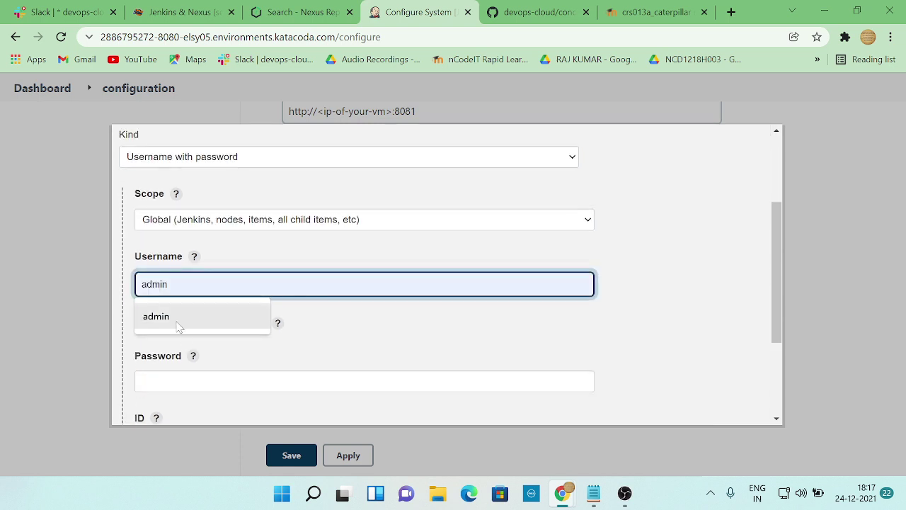
click(177, 322)
click(221, 381)
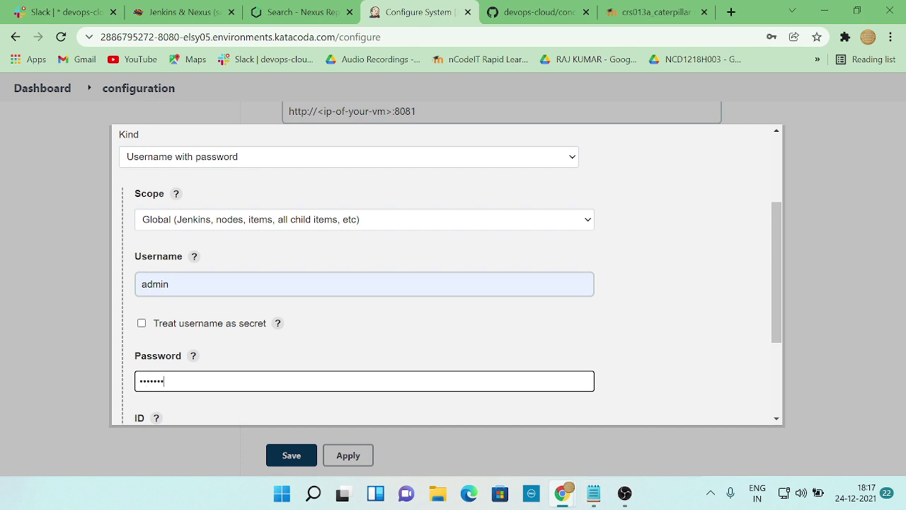
scroll(191, 396, down, 2)
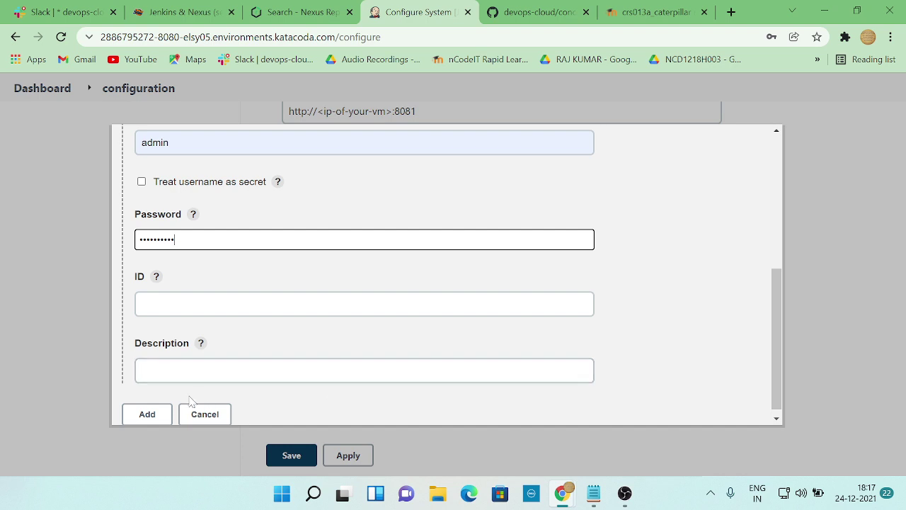
click(146, 413)
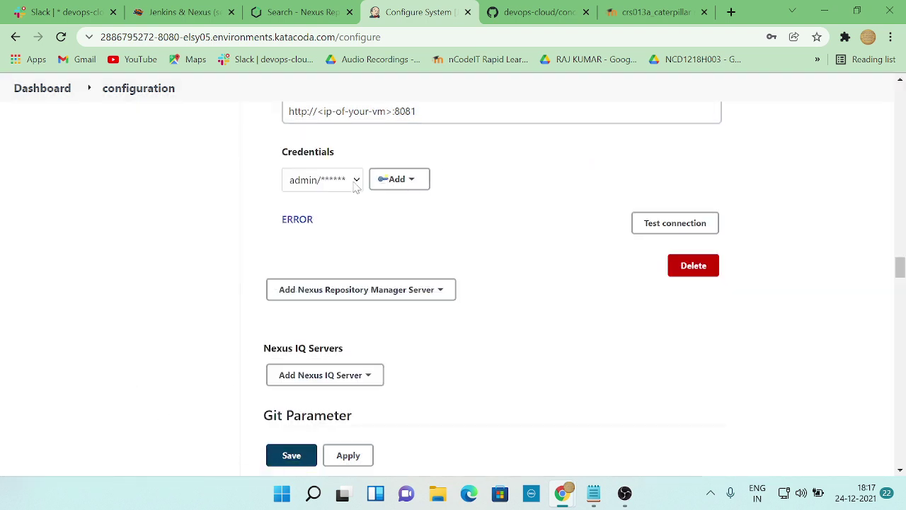
- Test the Nexus connection, retesting with each admin credential selected in turn
click(683, 222)
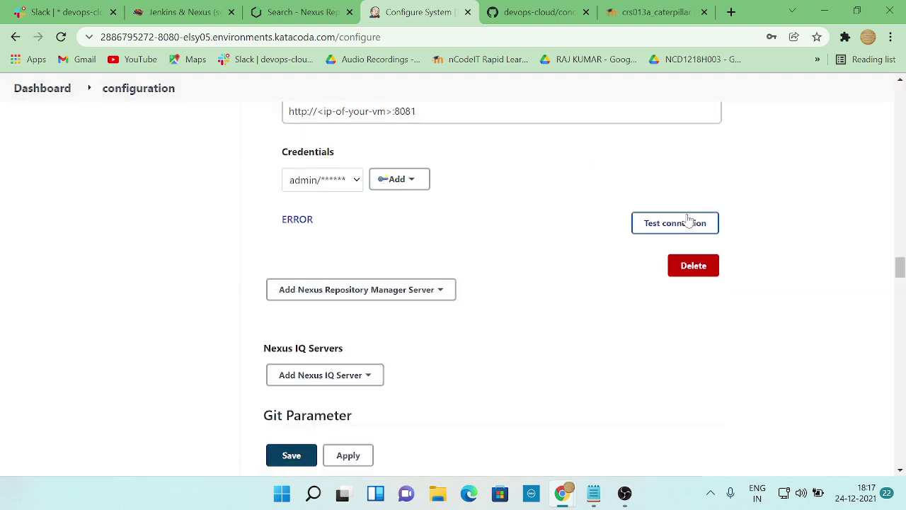
click(357, 180)
click(334, 240)
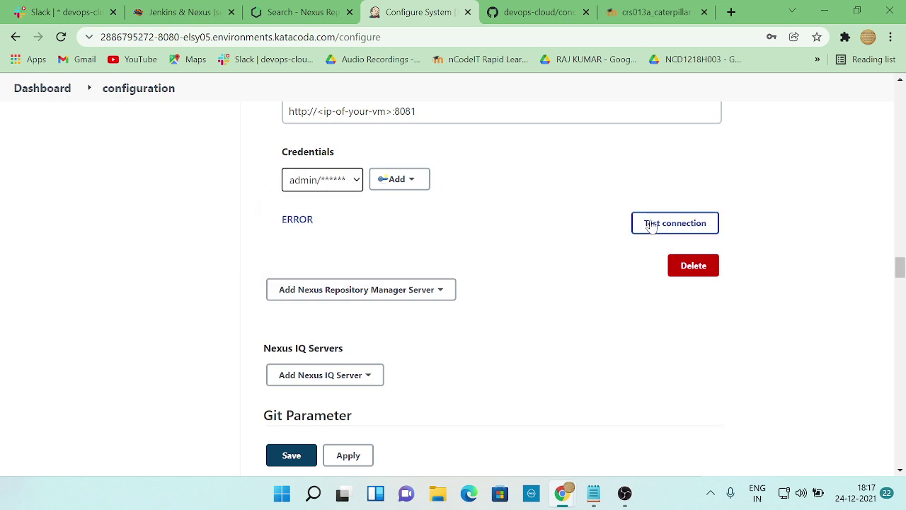
click(651, 225)
click(356, 181)
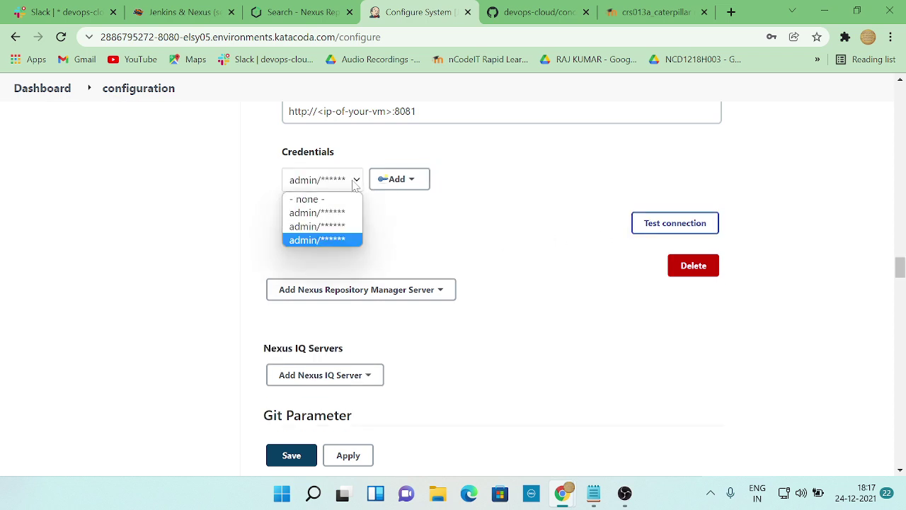
click(333, 212)
click(646, 223)
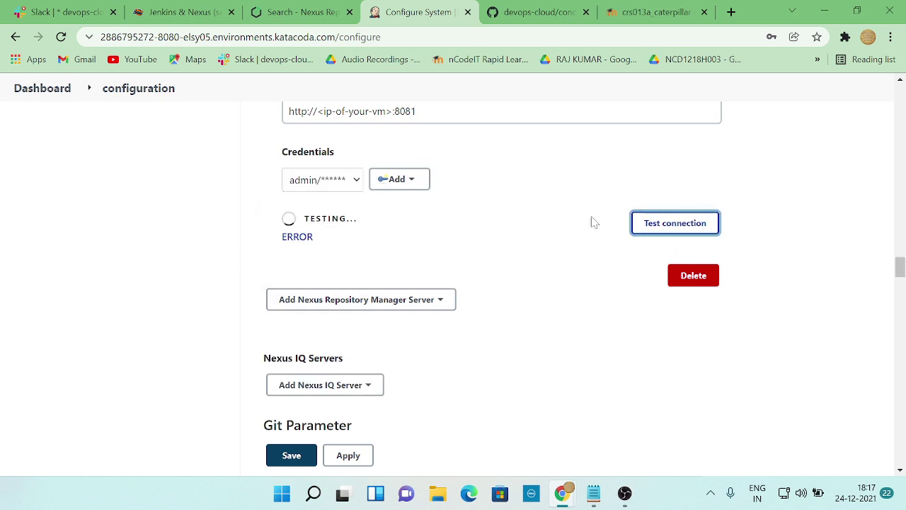
click(357, 181)
click(358, 212)
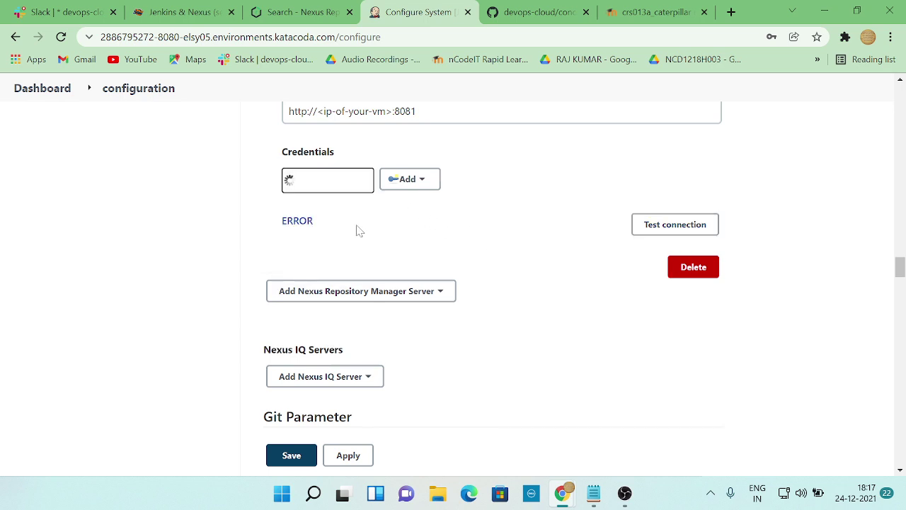
click(679, 227)
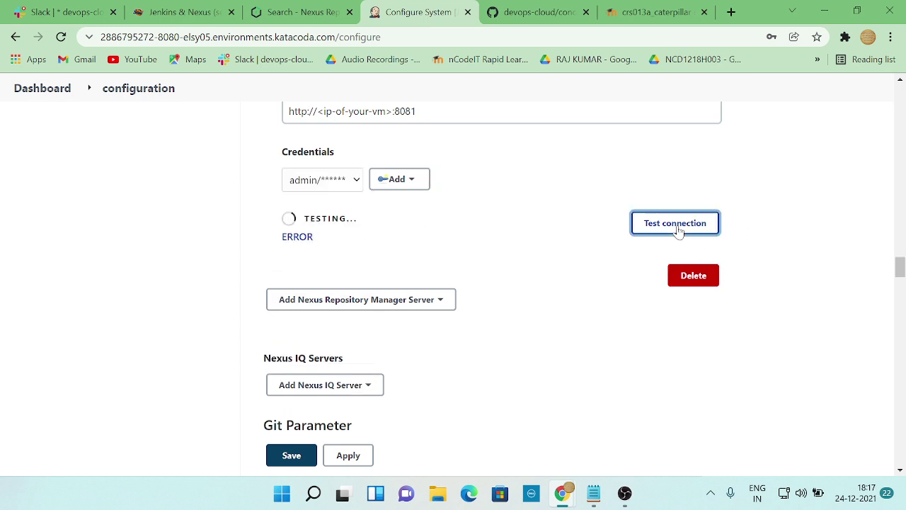
- Retest with the last admin credential, then begin adding a credential to the Jenkins store
click(356, 181)
click(348, 240)
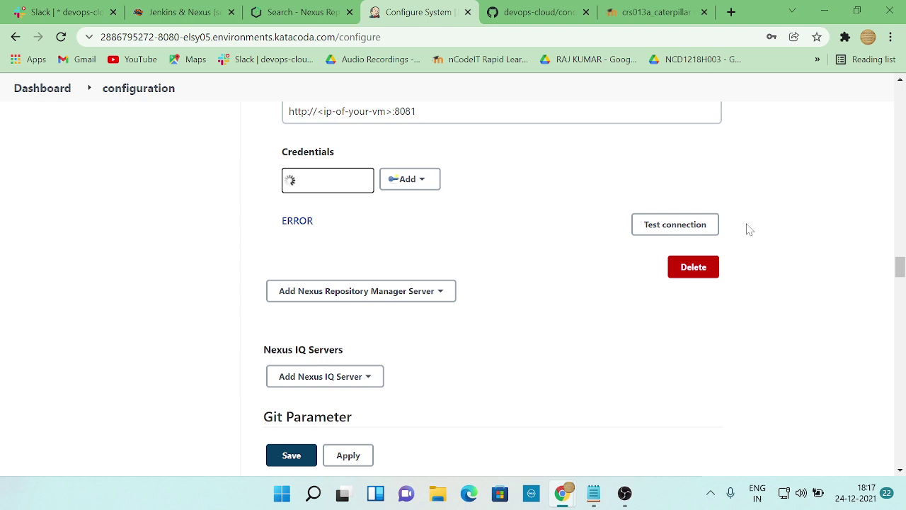
click(676, 225)
click(407, 178)
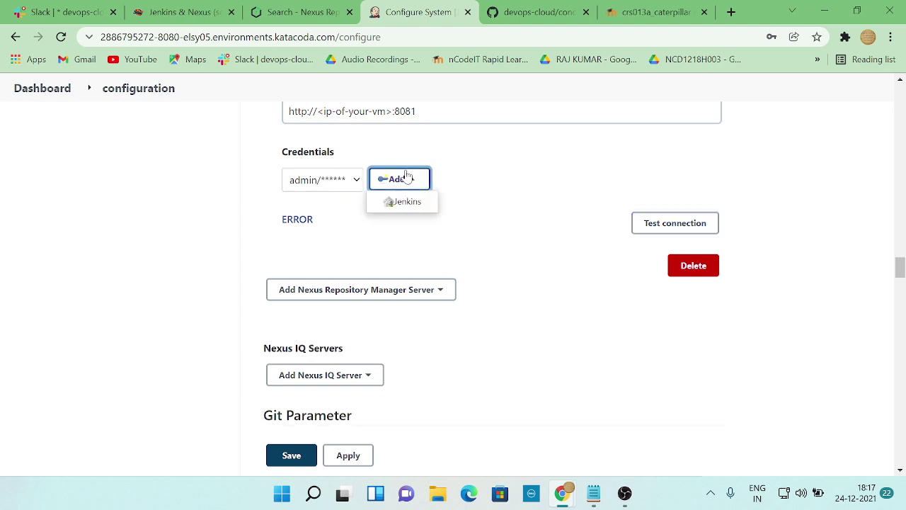
click(334, 183)
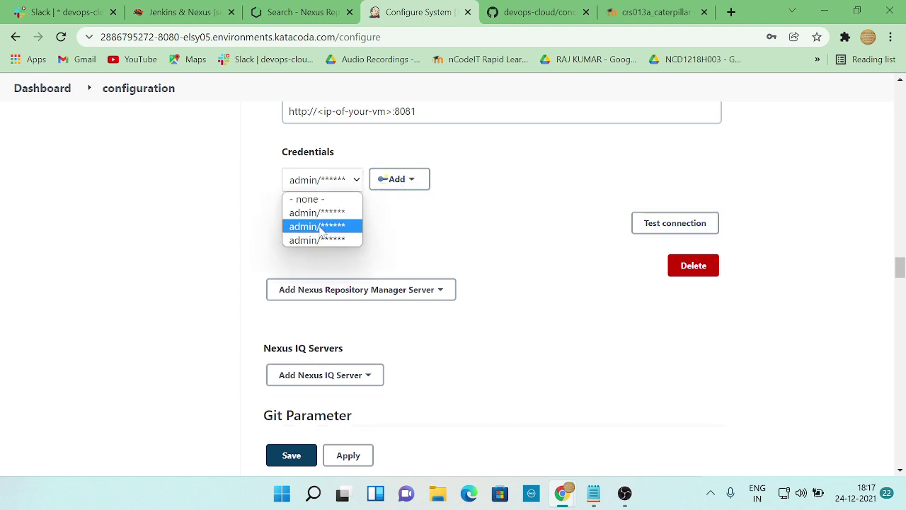
click(398, 179)
click(409, 204)
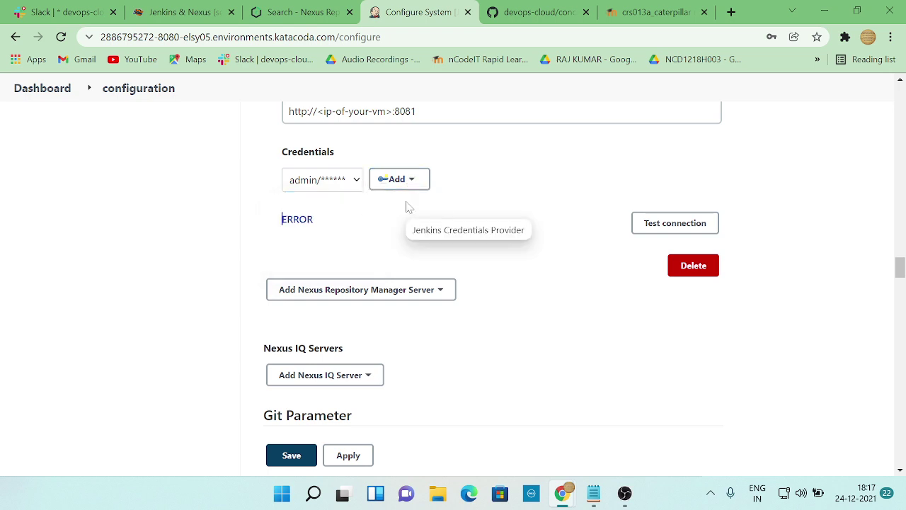
click(414, 228)
- Save a new credential with username admin and the password pasted from the notes
scroll(263, 309, down, 2)
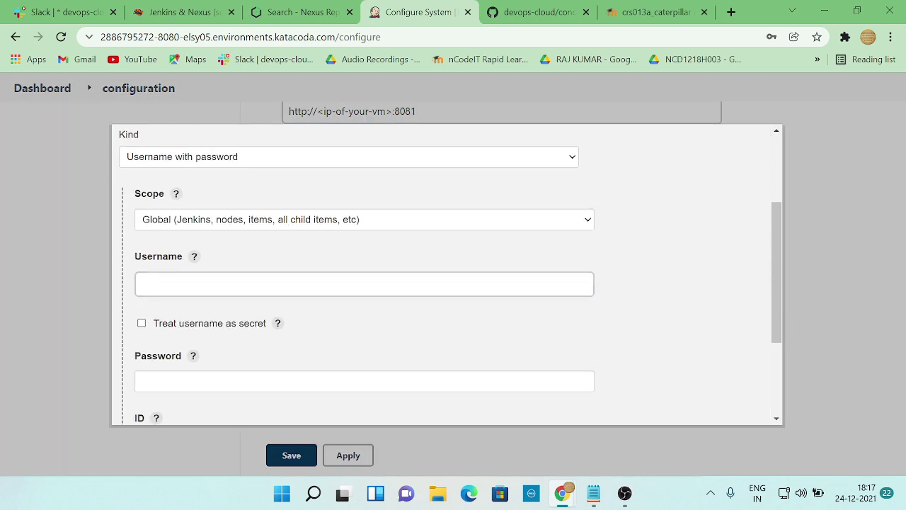
click(212, 284)
click(185, 316)
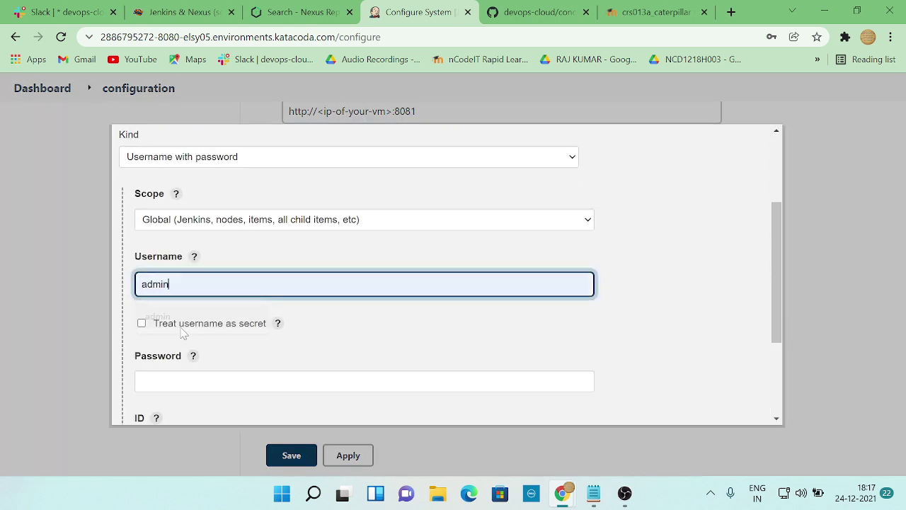
key(Tab)
click(593, 493)
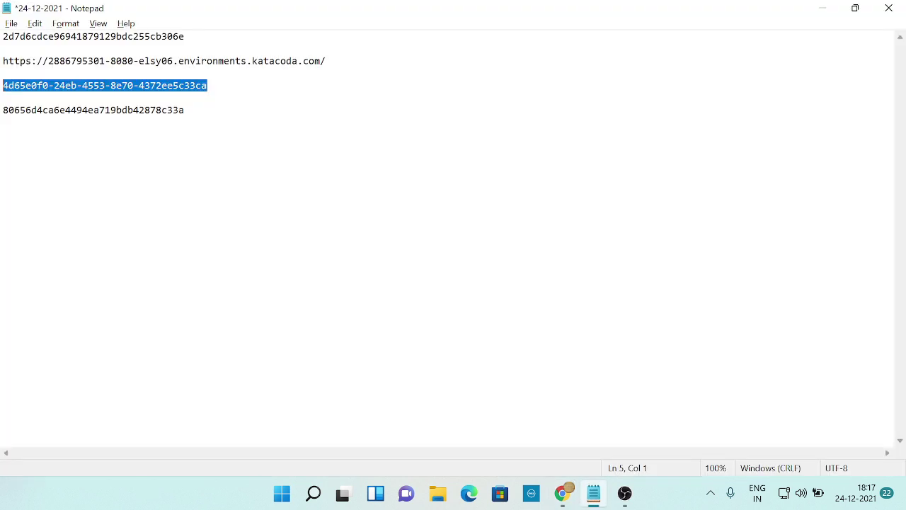
key(alt+Tab)
key(ctrl+v)
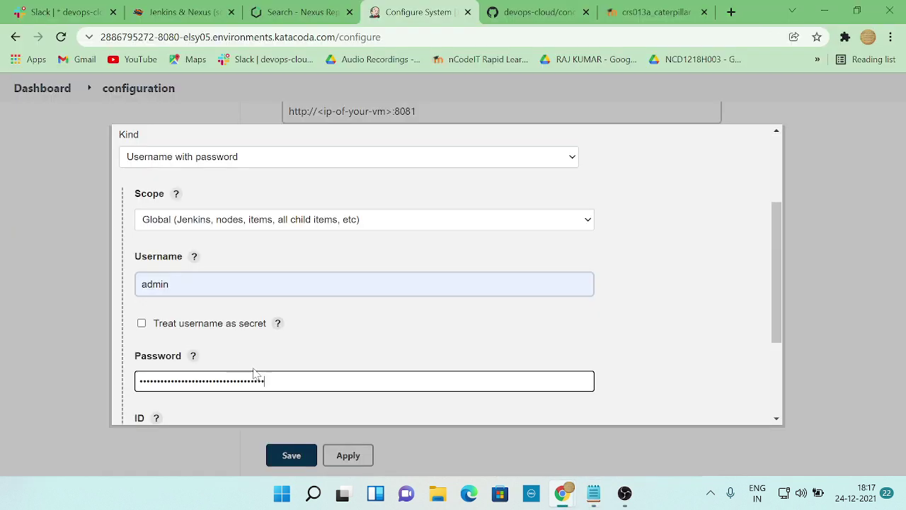
scroll(257, 376, down, 2)
click(142, 413)
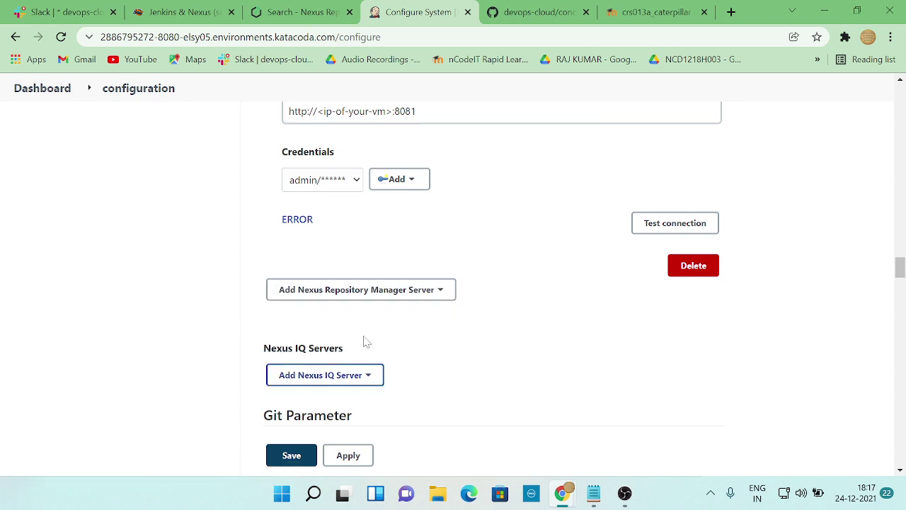
- Assign the newest admin credential to the Nexus server and test the connection
click(346, 185)
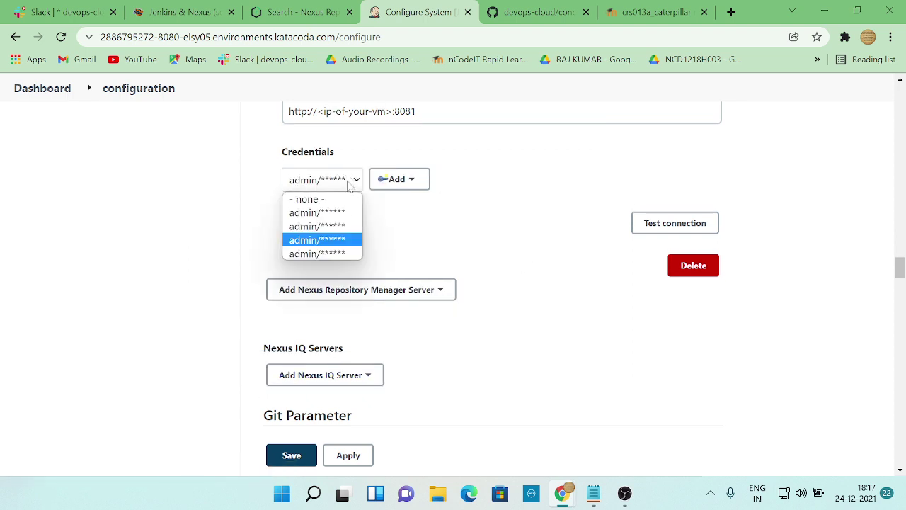
click(340, 255)
click(657, 226)
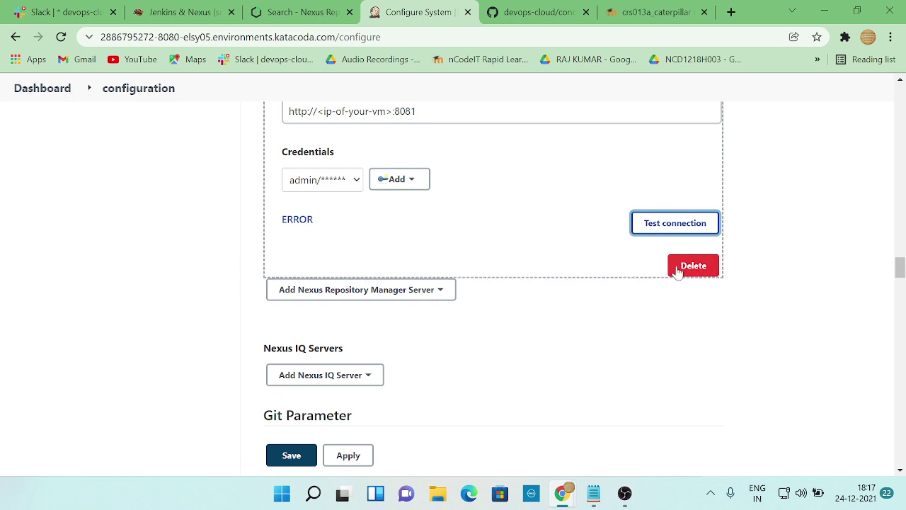
- Delete the nexus3-server block from the Sonatype Nexus section
scroll(811, 302, up, 1)
scroll(811, 302, up, 2)
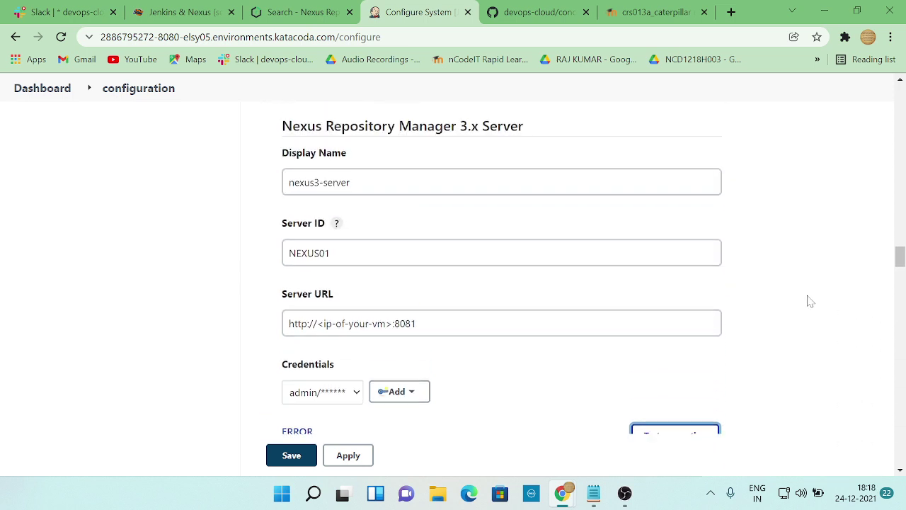
scroll(811, 302, up, 1)
scroll(585, 239, up, 2)
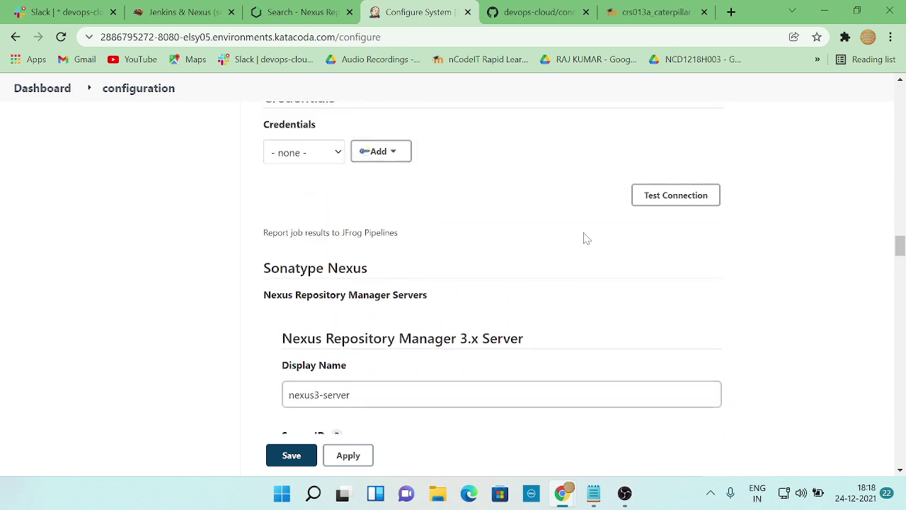
scroll(585, 238, down, 1)
scroll(584, 239, down, 3)
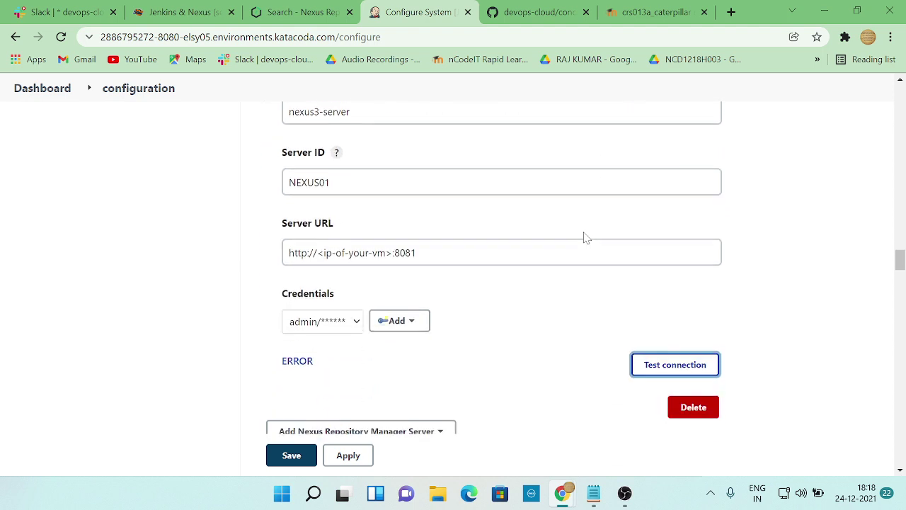
scroll(585, 238, down, 1)
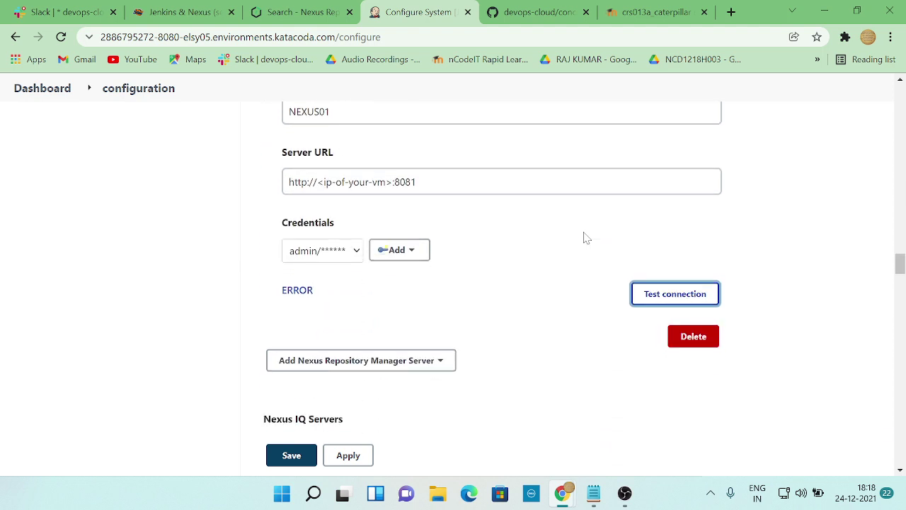
click(687, 340)
scroll(525, 325, down, 5)
scroll(526, 326, up, 2)
scroll(526, 326, up, 3)
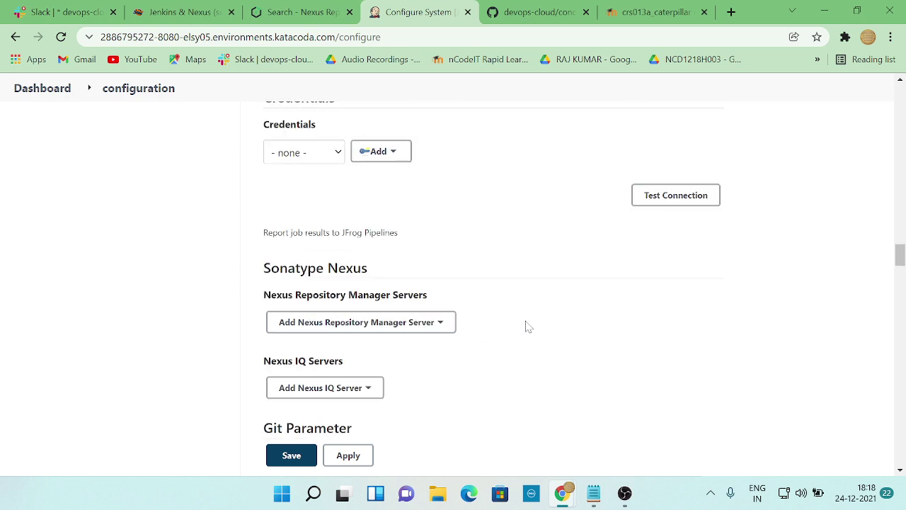
- Add a Nexus Repository Manager 3.x server entry with display name nexus3-server
click(426, 321)
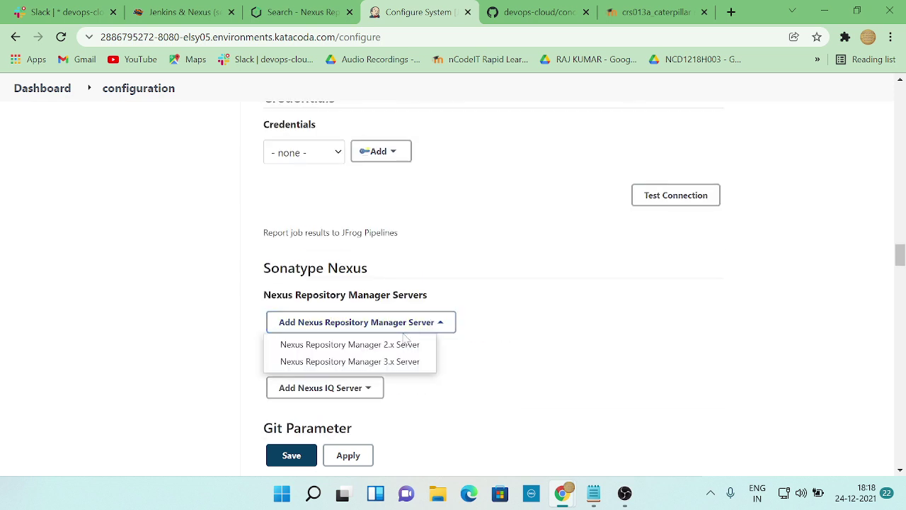
click(407, 364)
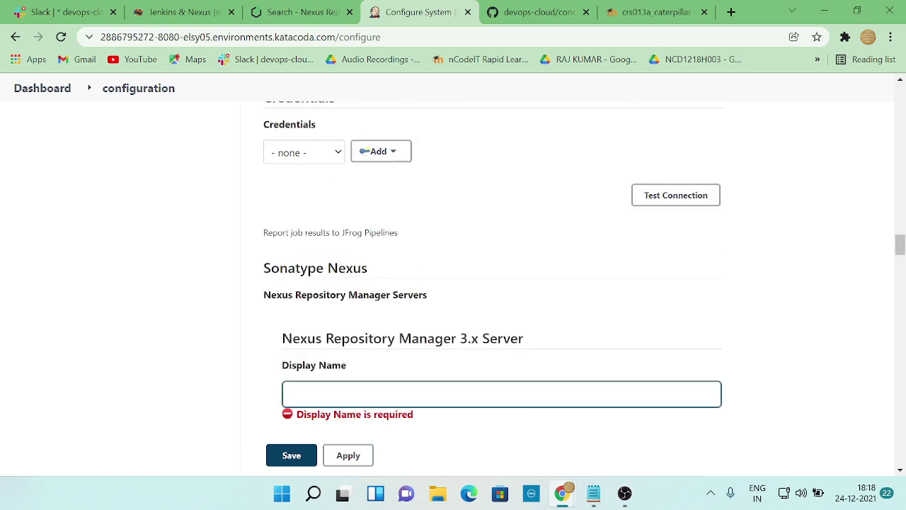
scroll(406, 370, down, 1)
click(289, 323)
key(alt+Tab)
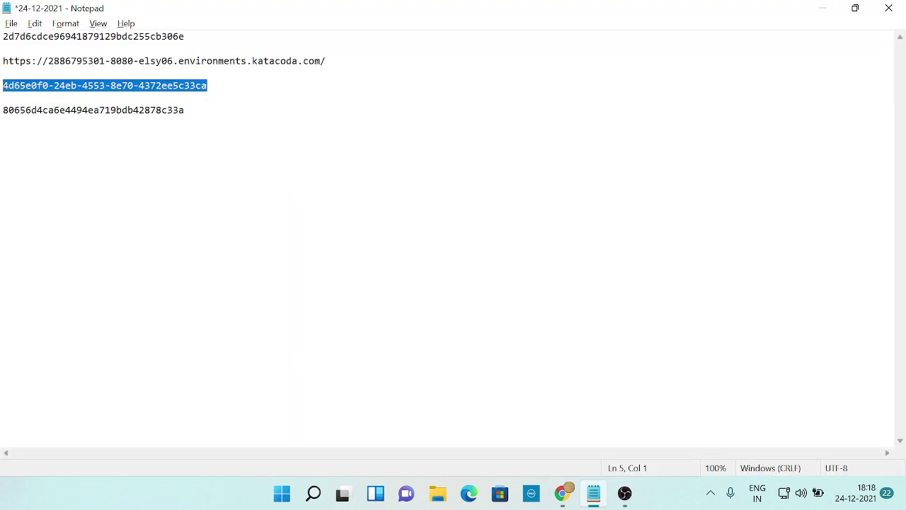
key(alt+Tab)
key(alt+Tab)
key(Tab)
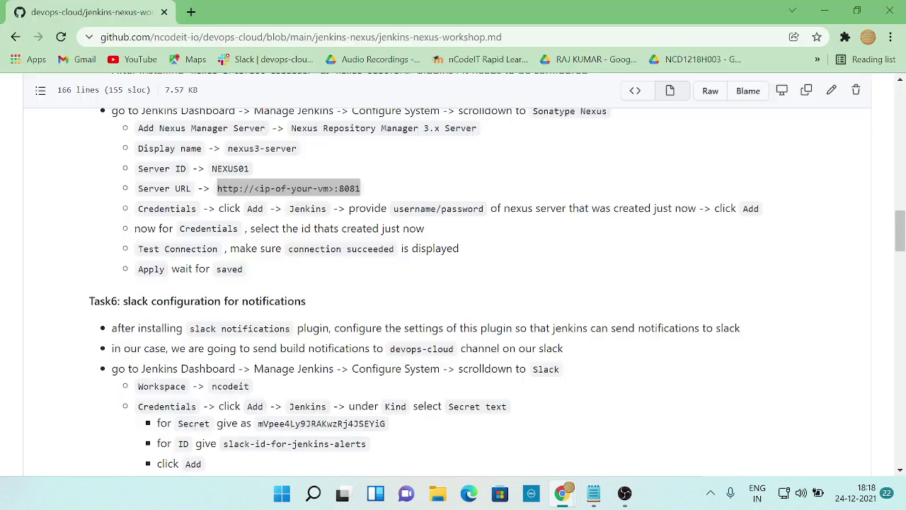
scroll(323, 305, up, 1)
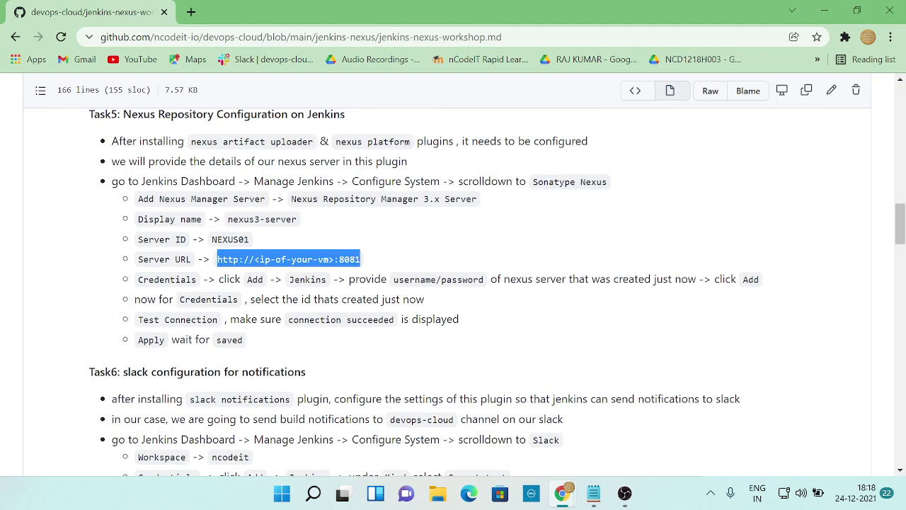
key(alt+Tab)
key(alt+Tab)
drag(228, 219, 303, 227)
- Set the server ID to NEXUS01, copied from the workshop notes
key(alt+Tab)
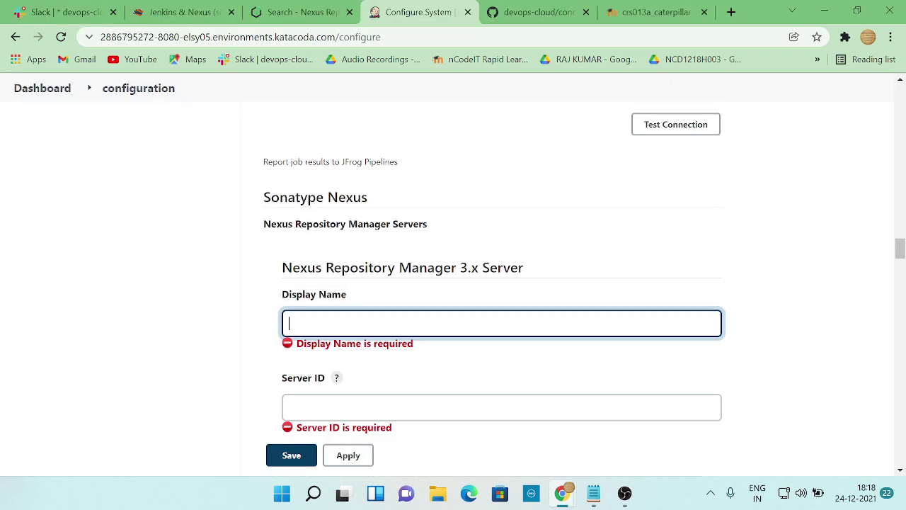
text(nexus3-server)
key(Tab)
key(alt+Tab)
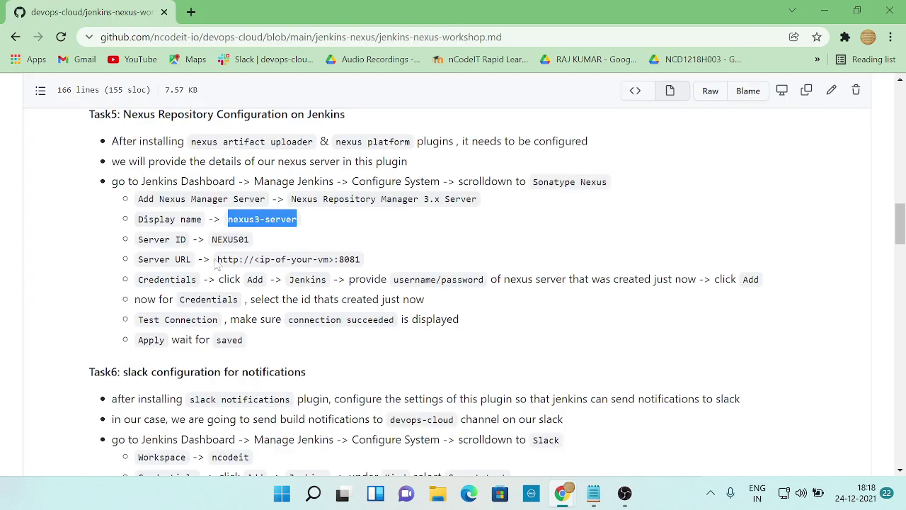
drag(210, 240, 278, 243)
key(ctrl+c)
key(alt+Tab)
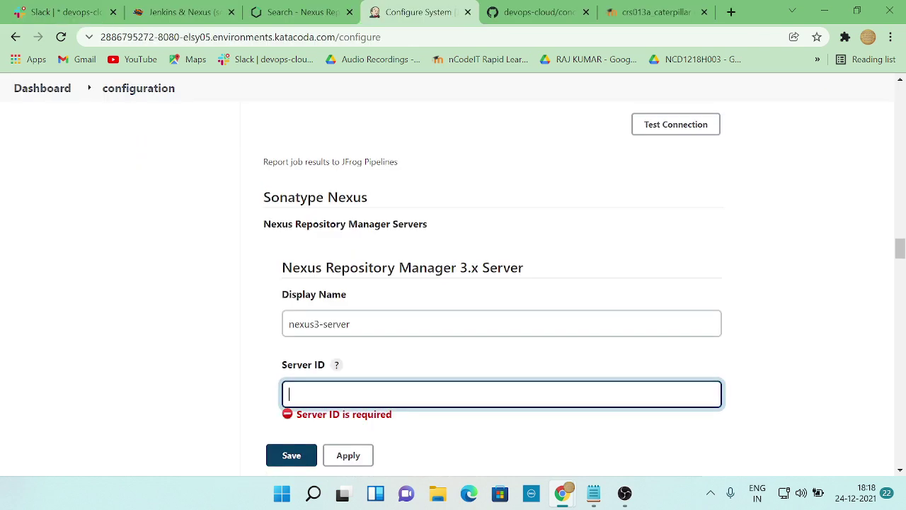
key(ctrl+v)
scroll(463, 364, down, 2)
key(Tab)
key(alt+Tab)
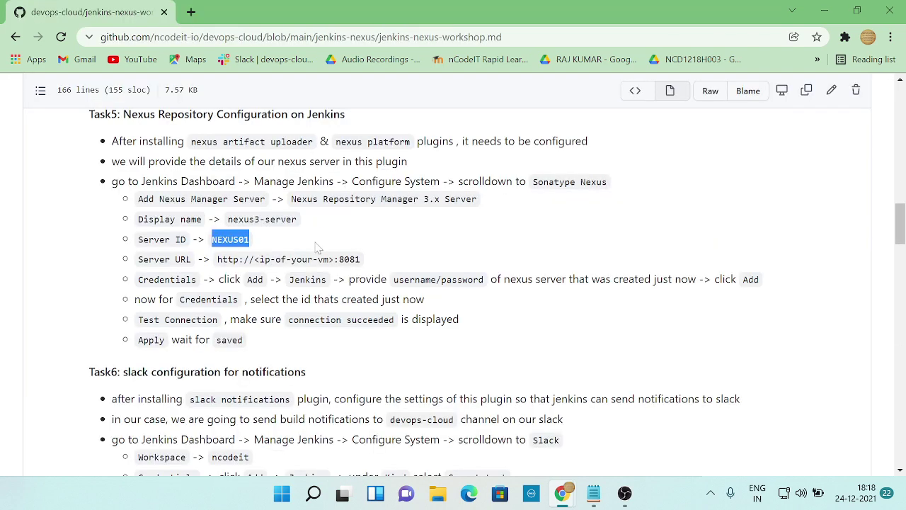
drag(215, 259, 364, 262)
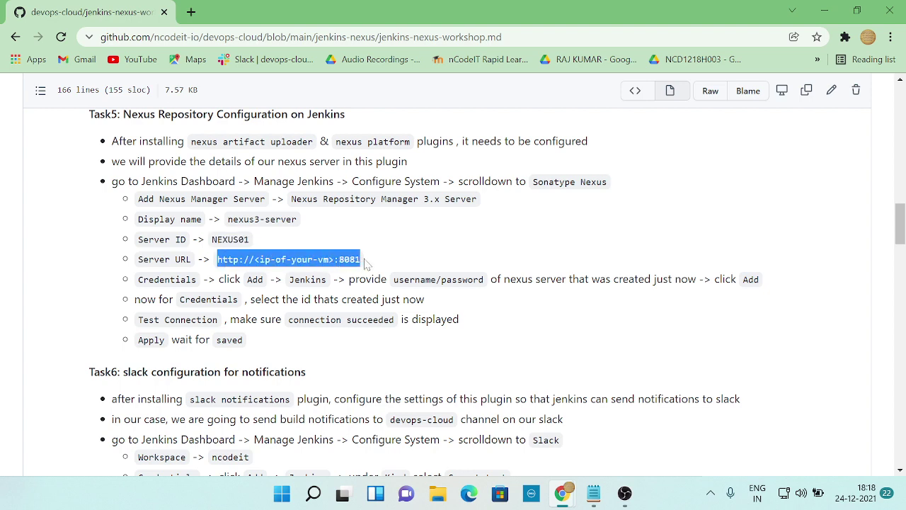
key(ctrl+c)
key(alt+Tab)
key(ctrl+v)
scroll(397, 354, down, 1)
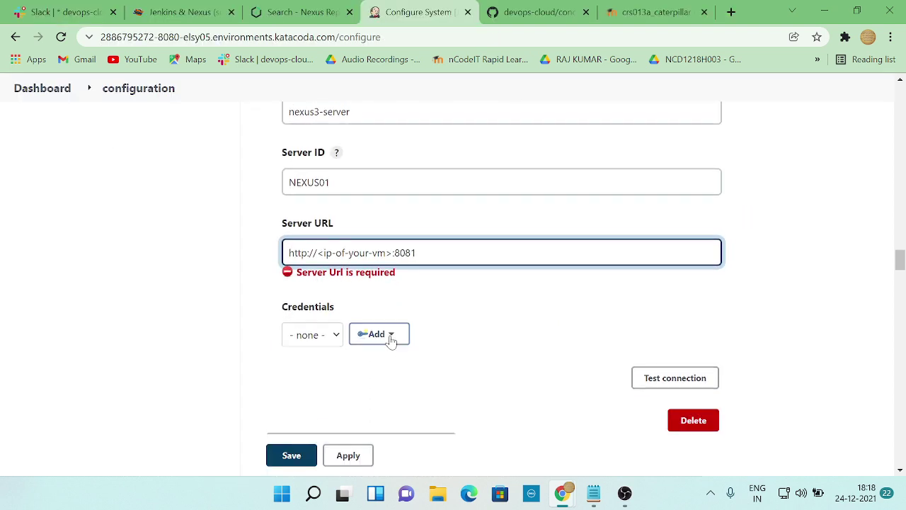
key(alt+Tab)
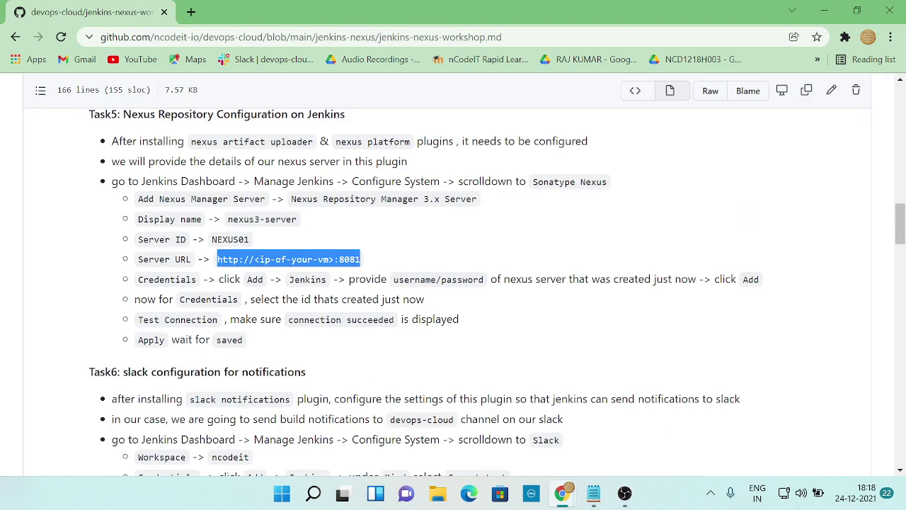
key(alt+Tab)
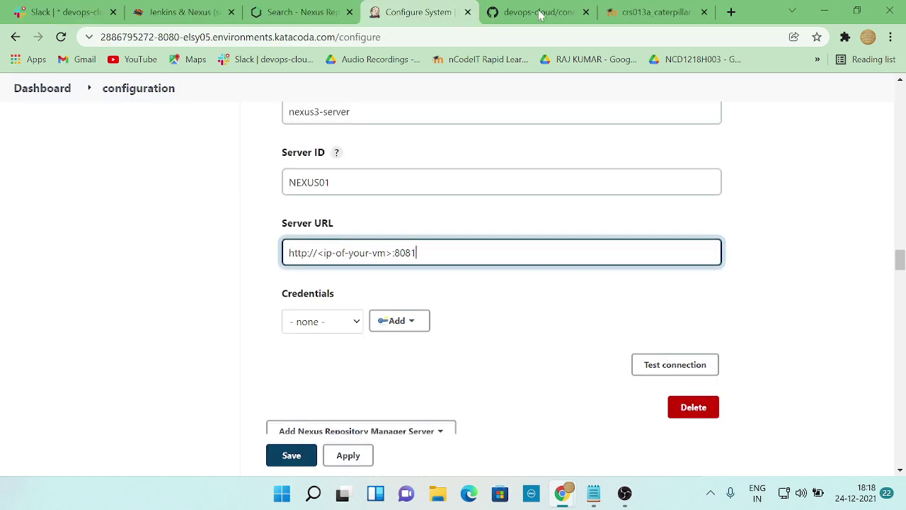
click(181, 12)
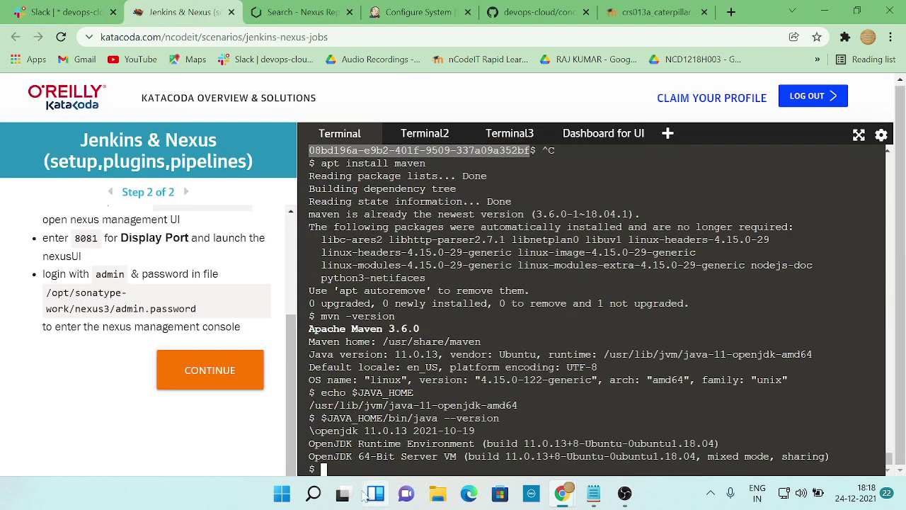
- Try listing the VM's network interfaces with 'if config -a' and 'ip -a' in the Katacoda terminal
click(324, 468)
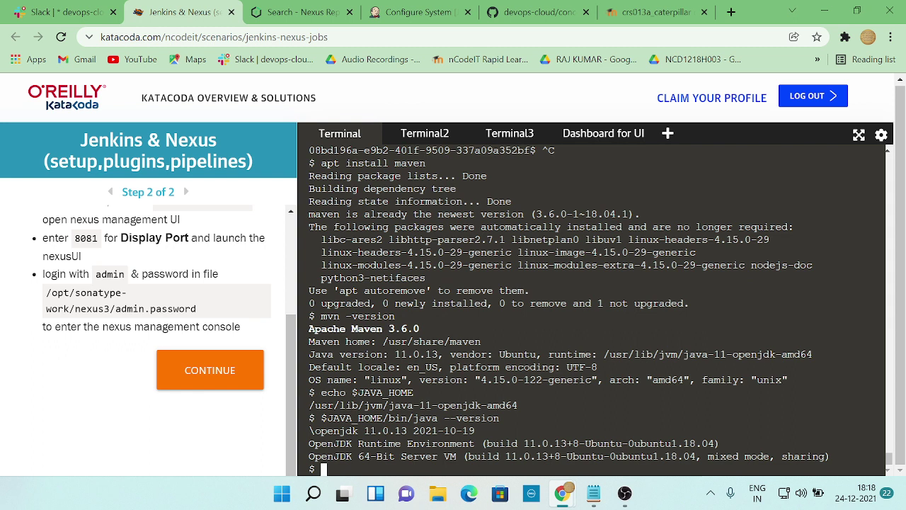
text(if config -a)
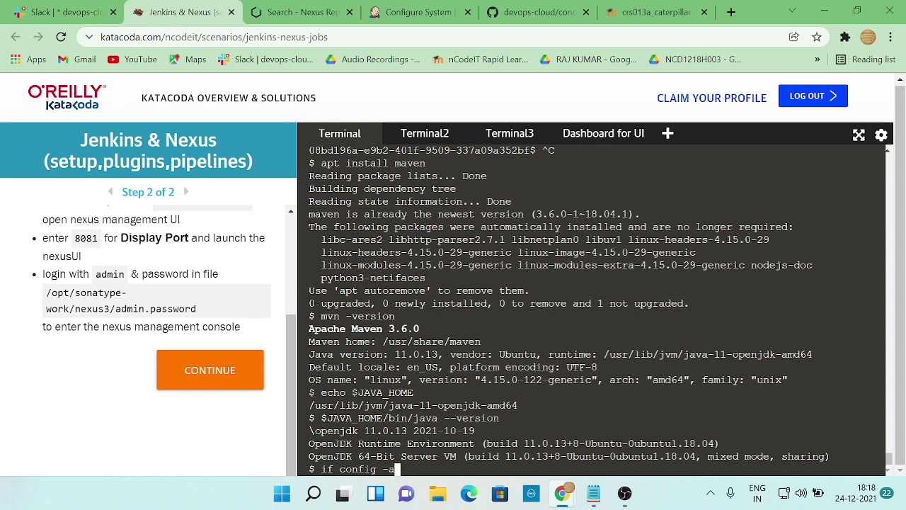
key(Return)
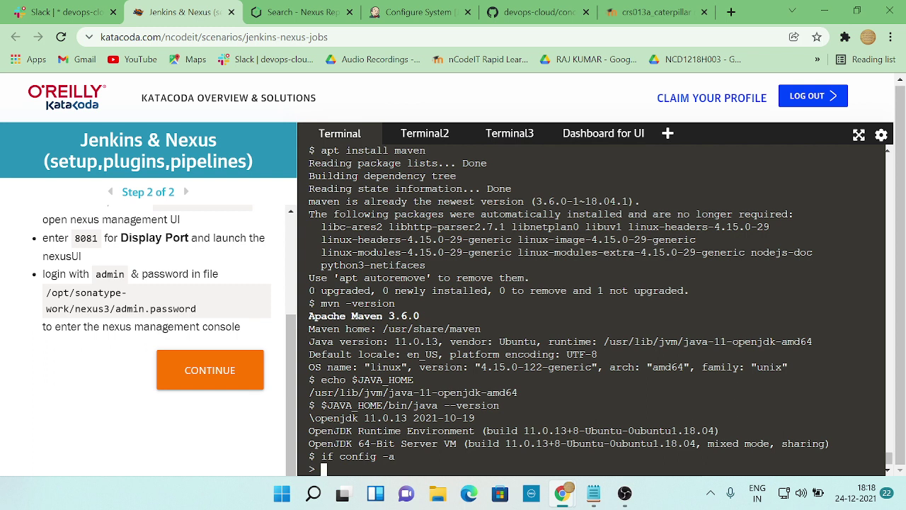
text(i)
key(BackSpace)
key(ctrl+c)
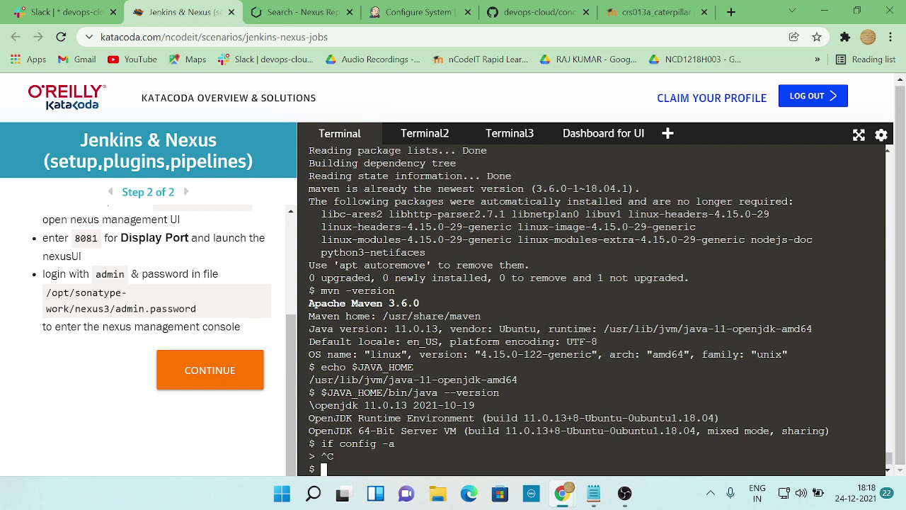
text(if config -)
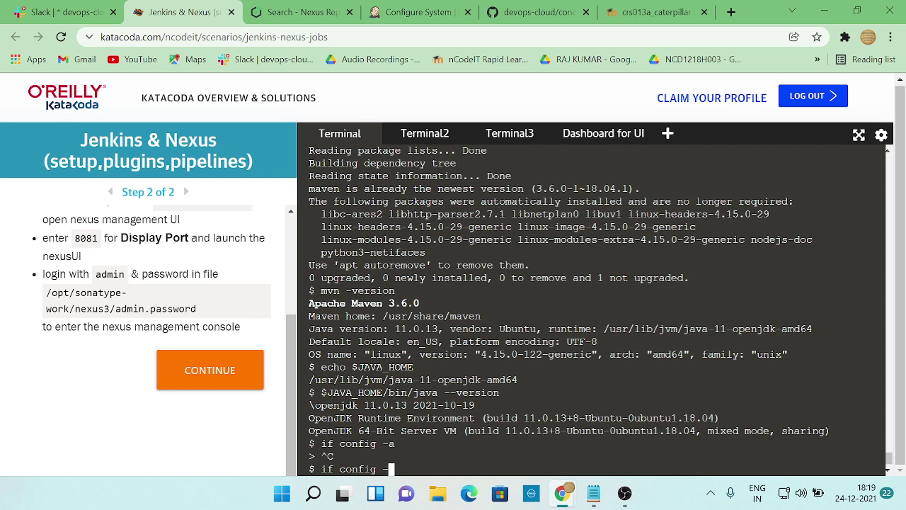
text(a)
key(Return)
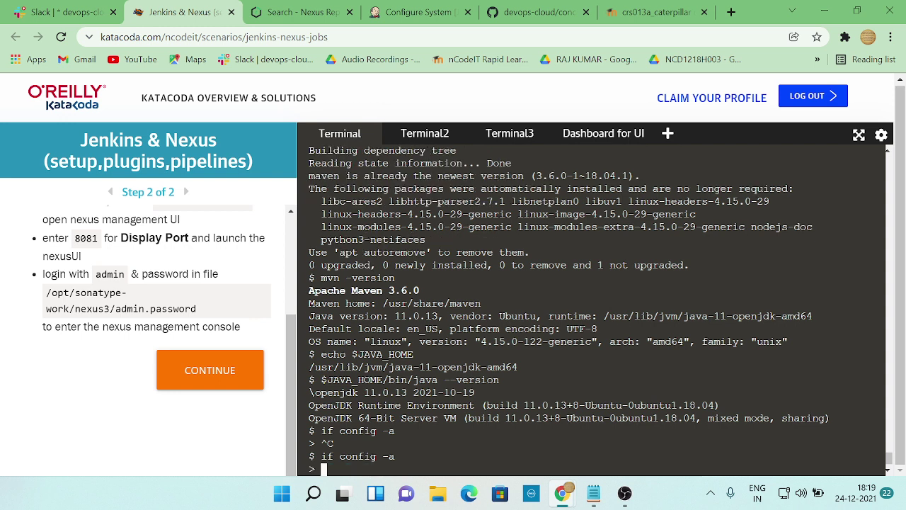
key(ctrl+c)
text(ip)
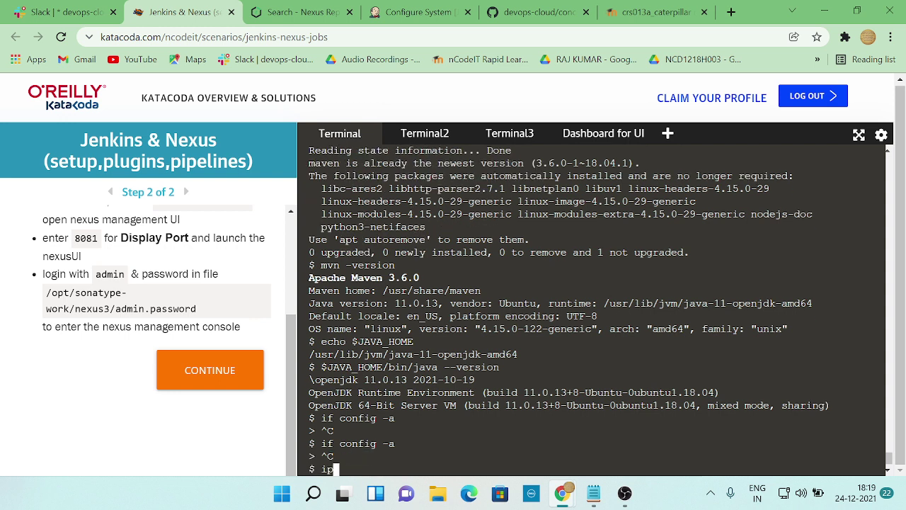
text( -a)
key(Return)
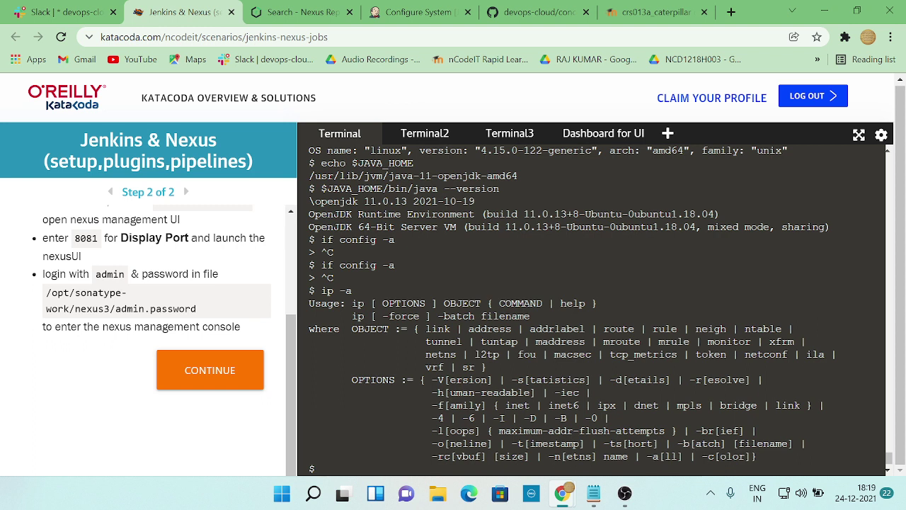
- Correct the command to ifconfig -a and run it to list the interfaces
text(if config -a)
key(Return)
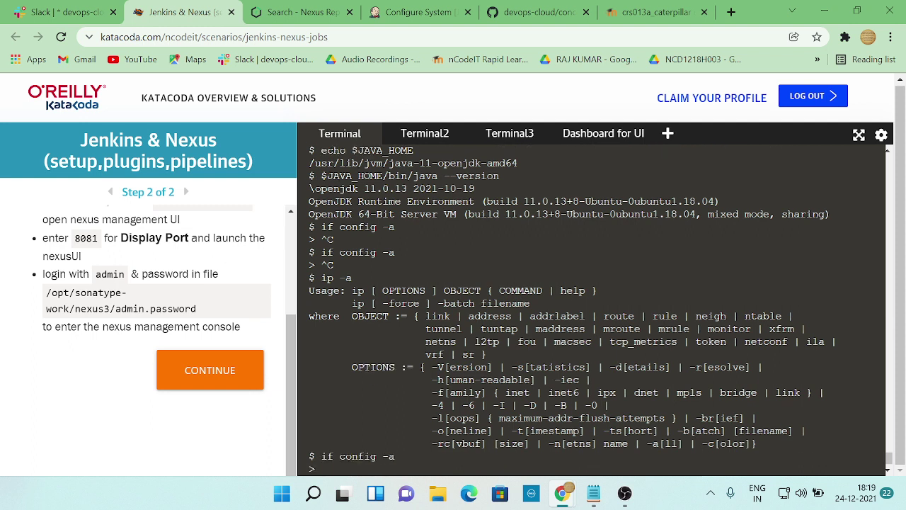
key(ctrl+c)
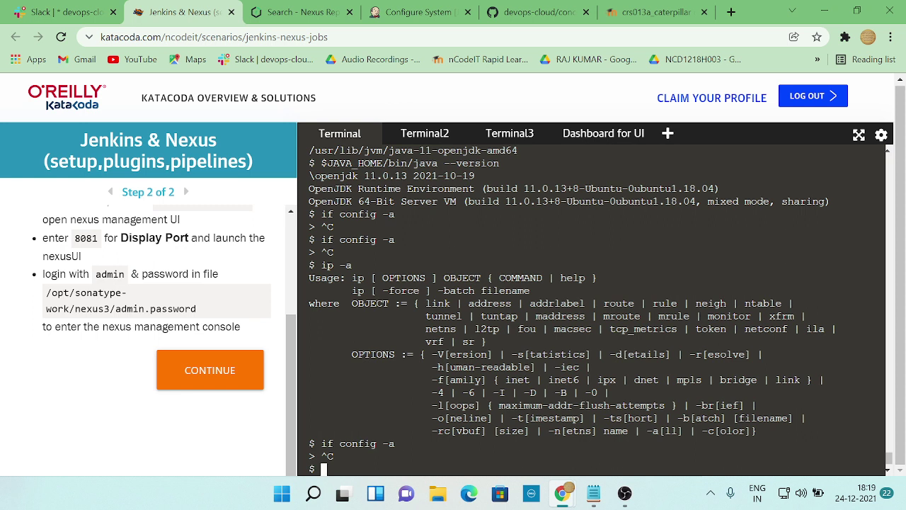
key(Up)
key(Left)
key(Left)
key(Left)
key(Left)
key(Left)
key(Left)
key(Left)
key(Left)
key(Left)
key(BackSpace)
key(Return)
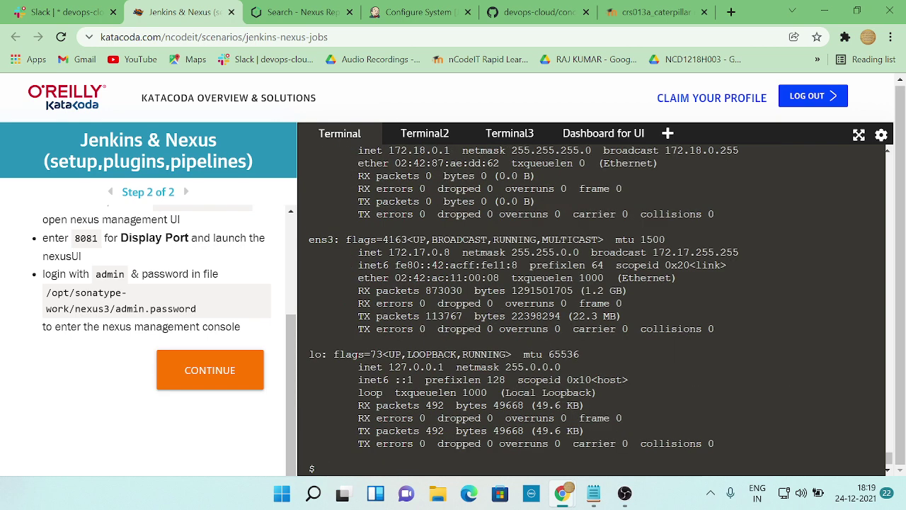
- Copy the docker0 address 172.18.0.1 onto a new line in the Notepad notes
scroll(592, 308, up, 5)
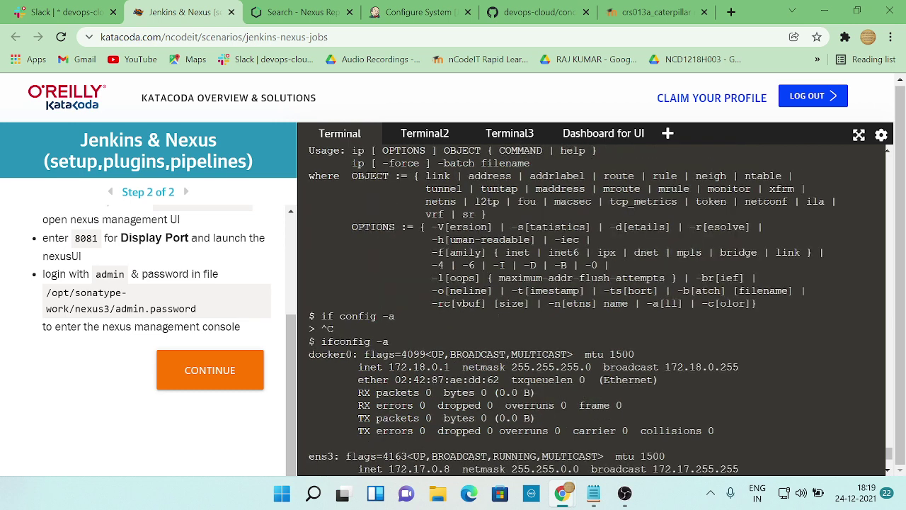
double_click(419, 367)
right_click(420, 374)
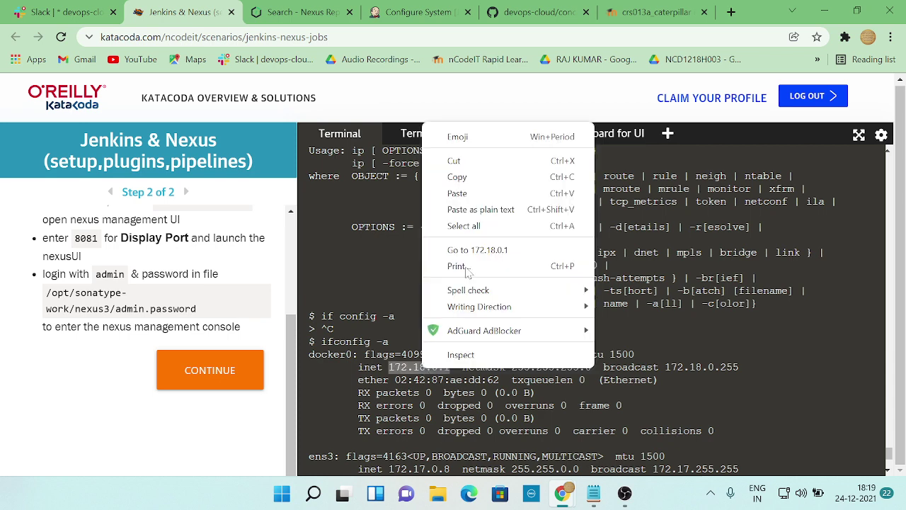
click(461, 176)
click(592, 493)
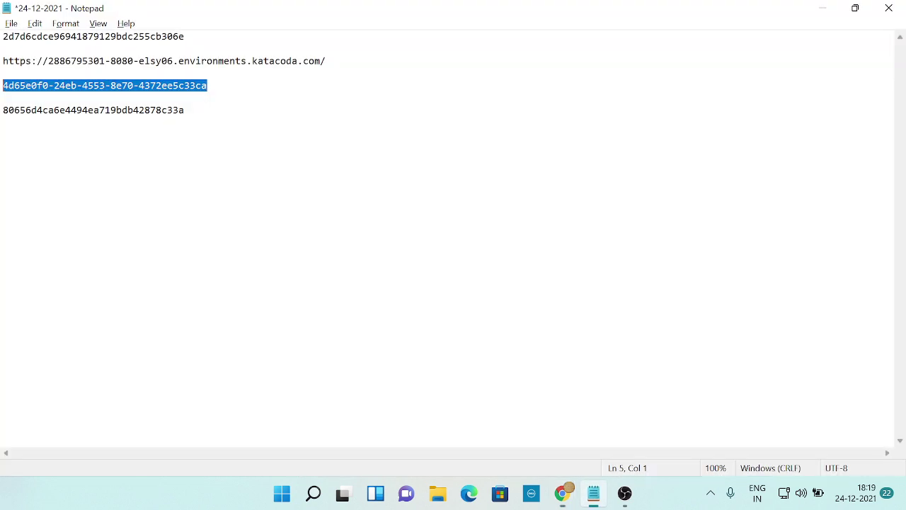
click(139, 109)
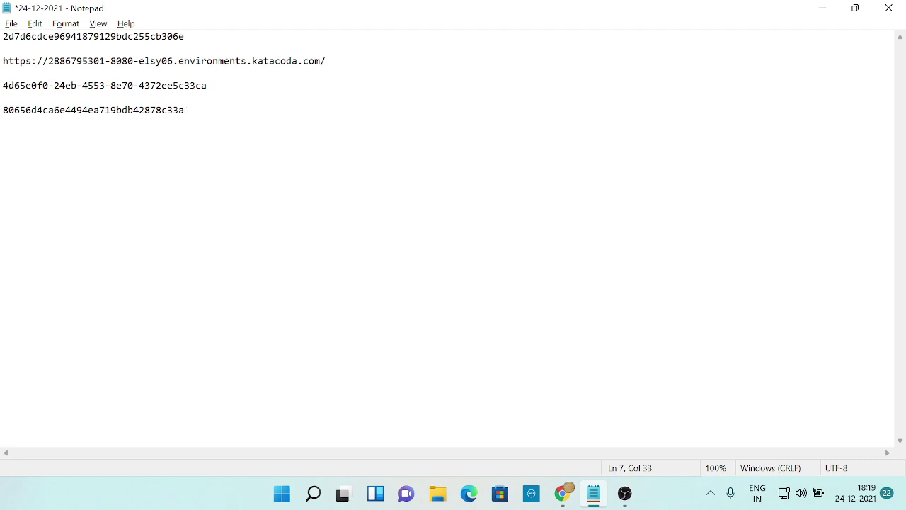
key(Return)
key(Return)
key(ctrl+v)
key(alt+Tab)
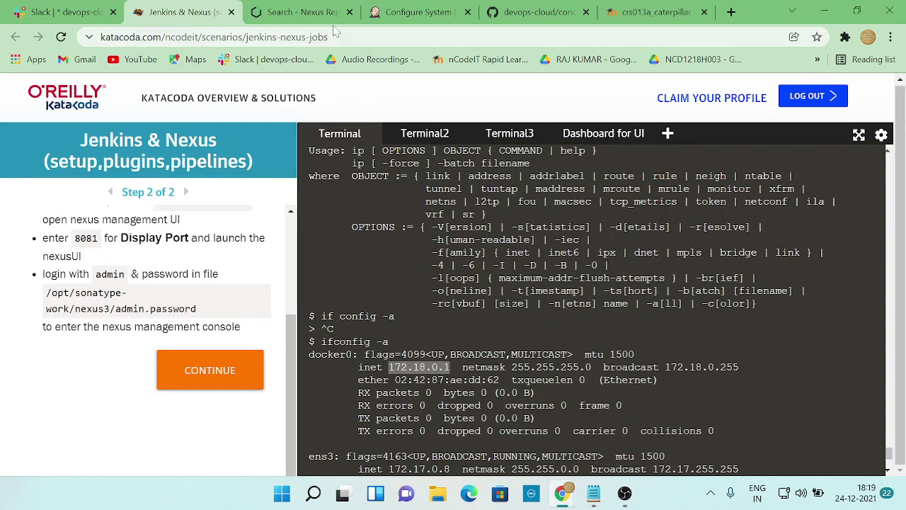
- Put 172.18.0.1 in the Nexus Server URL and begin adding a Jenkins-store credential
click(418, 12)
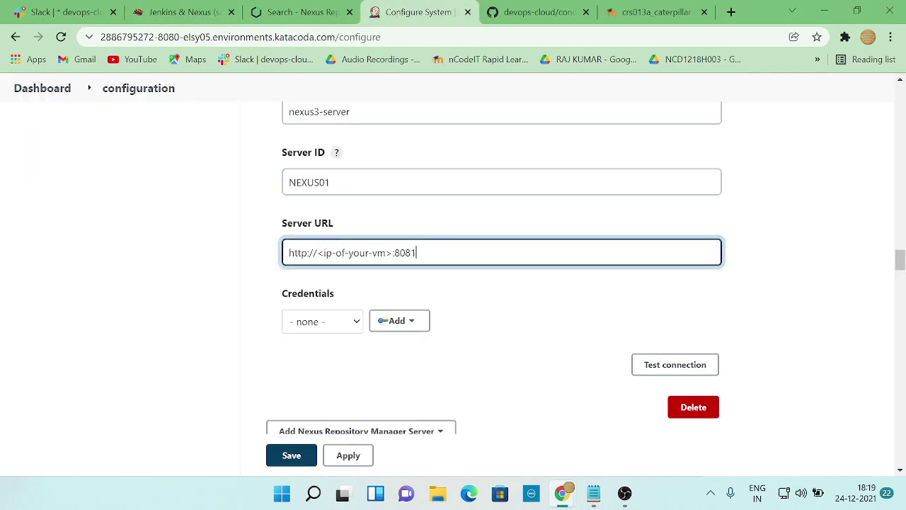
key(BackSpace)
key(BackSpace)
key(BackSpace)
key(BackSpace)
key(BackSpace)
key(BackSpace)
key(BackSpace)
key(BackSpace)
key(BackSpace)
key(BackSpace)
key(BackSpace)
key(BackSpace)
key(BackSpace)
key(BackSpace)
key(BackSpace)
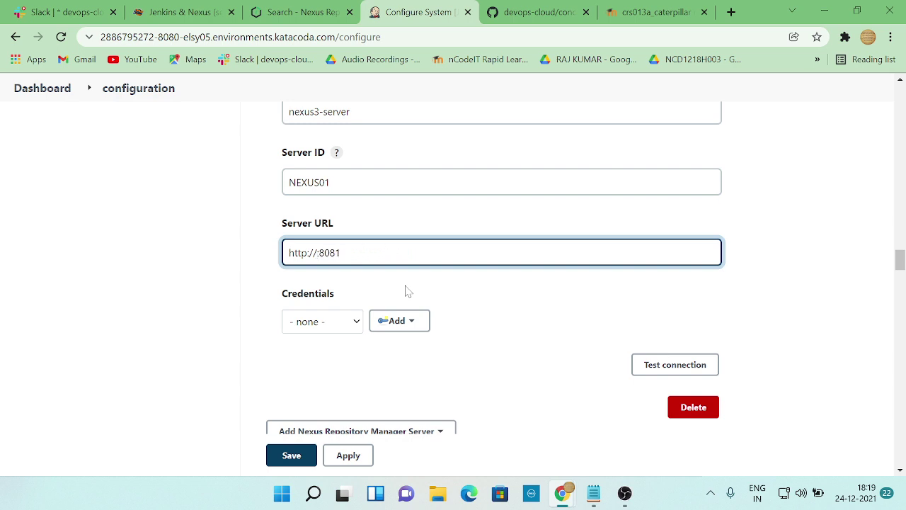
key(ctrl+v)
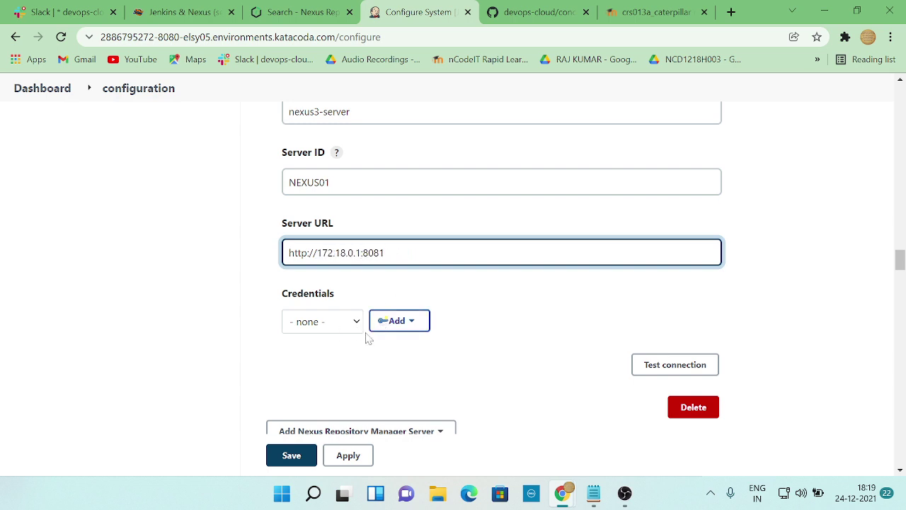
click(398, 325)
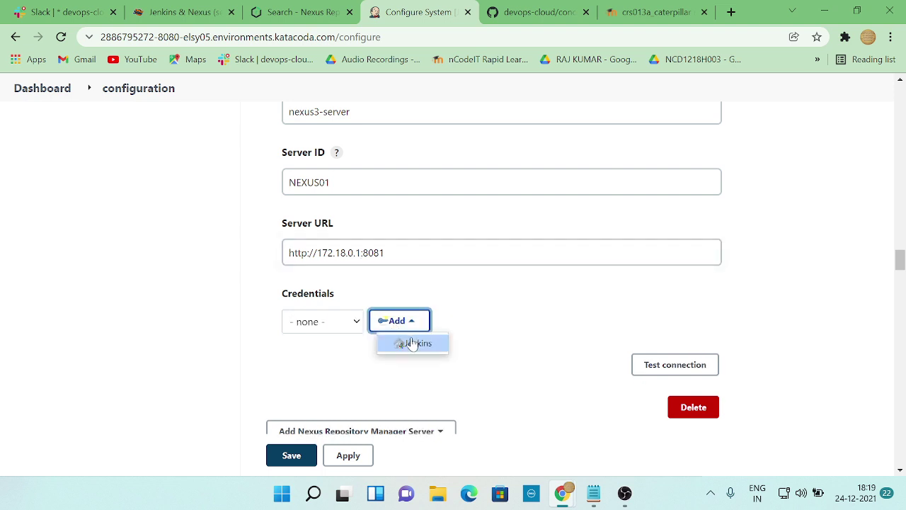
click(413, 344)
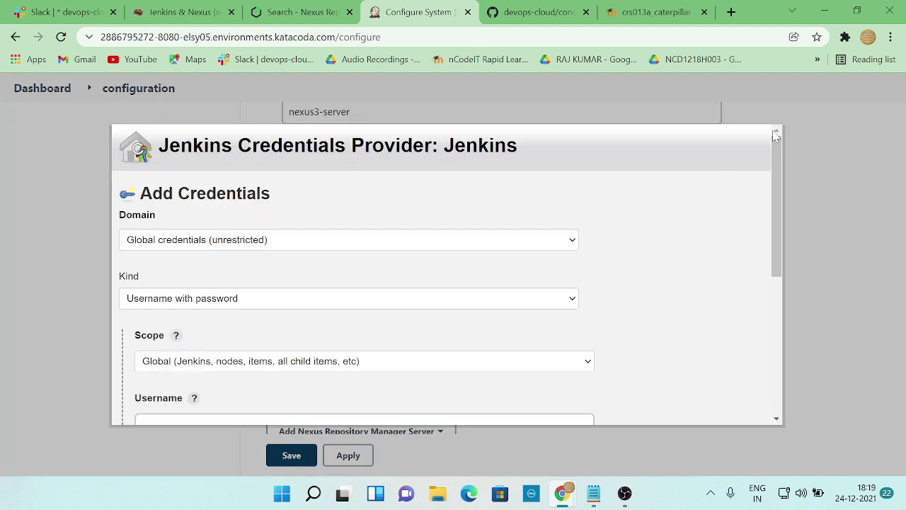
- Cancel and reopen the Add Credentials form for the Jenkins store
scroll(741, 344, down, 5)
scroll(740, 344, up, 5)
scroll(225, 385, down, 5)
click(204, 408)
click(357, 322)
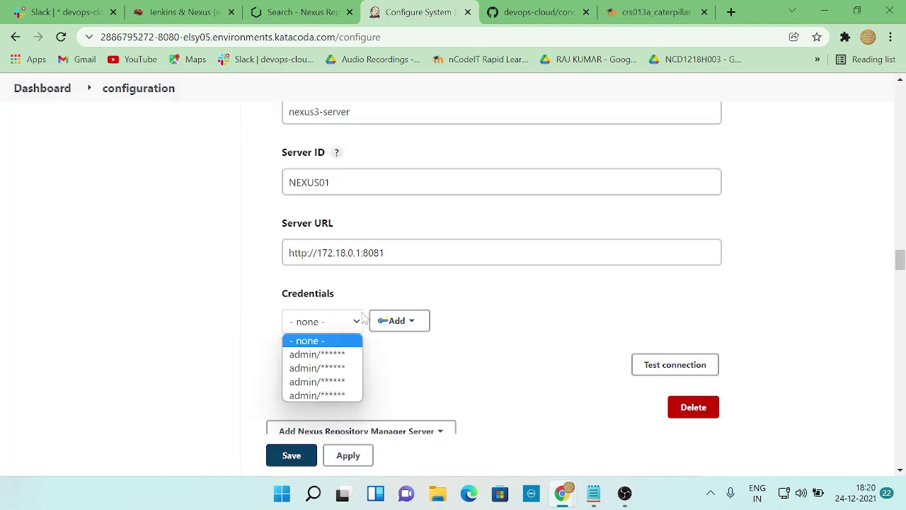
click(397, 320)
click(397, 321)
click(401, 344)
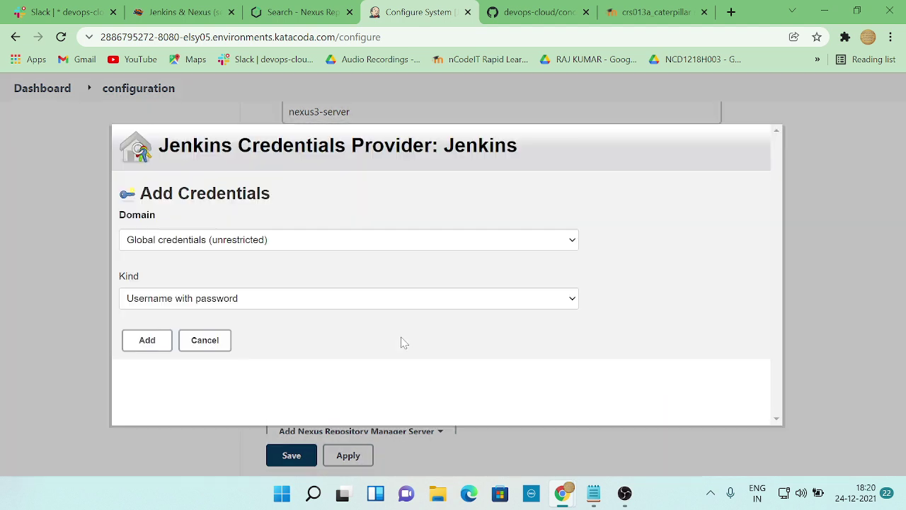
- Add a Jenkins credential with username admin and the Nexus password
scroll(269, 312, down, 3)
scroll(252, 299, up, 1)
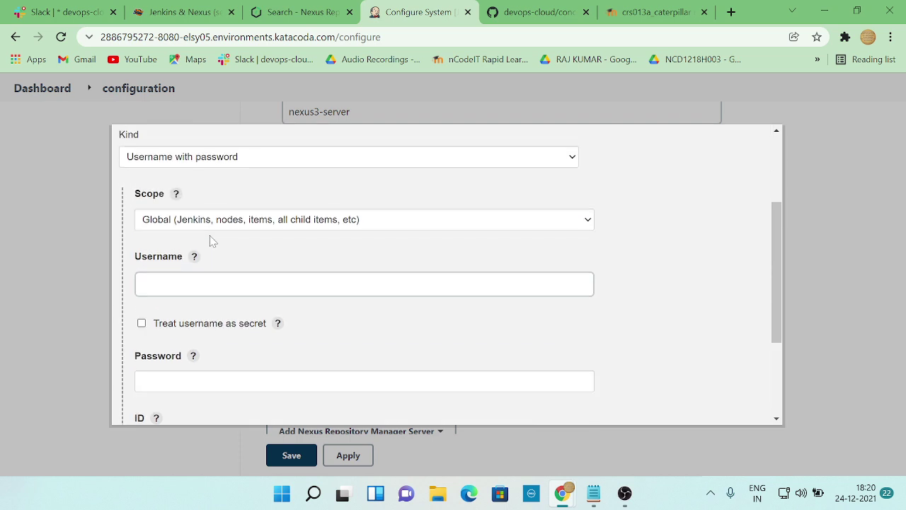
click(184, 284)
click(152, 316)
scroll(226, 337, down, 1)
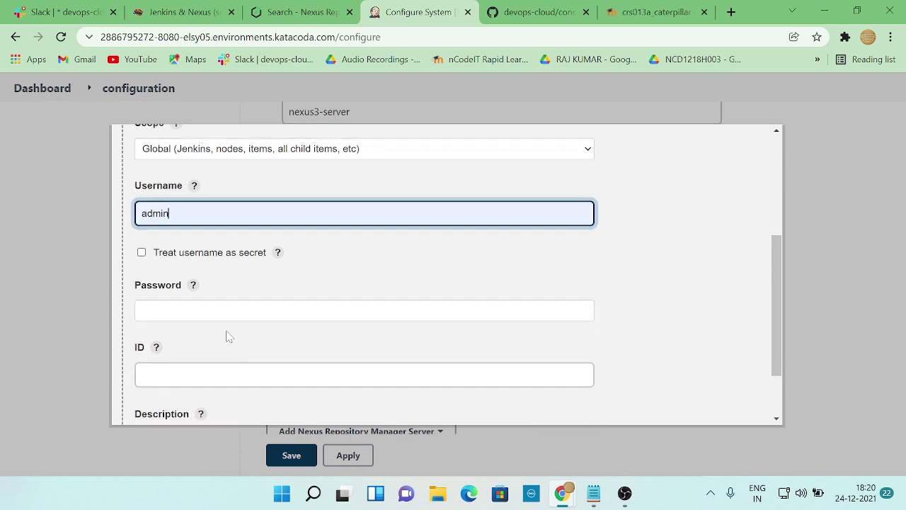
click(227, 309)
text(ad)
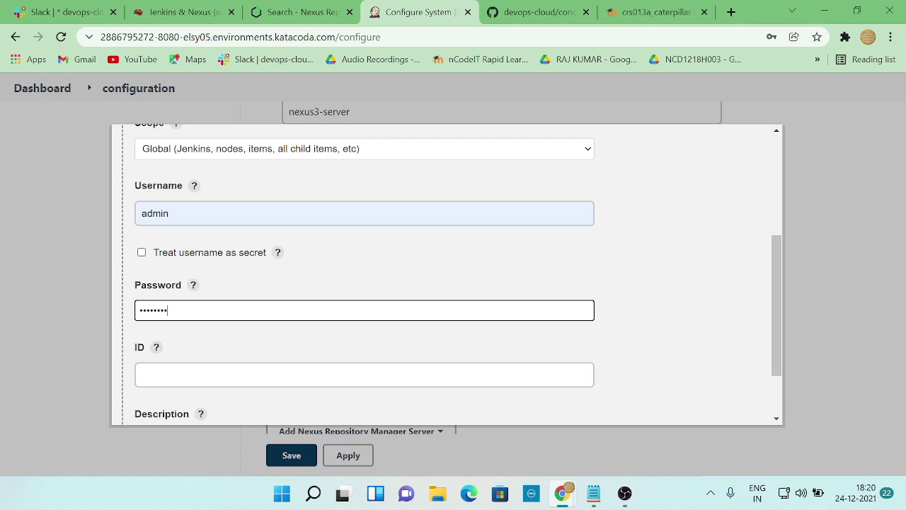
scroll(293, 327, down, 3)
click(156, 405)
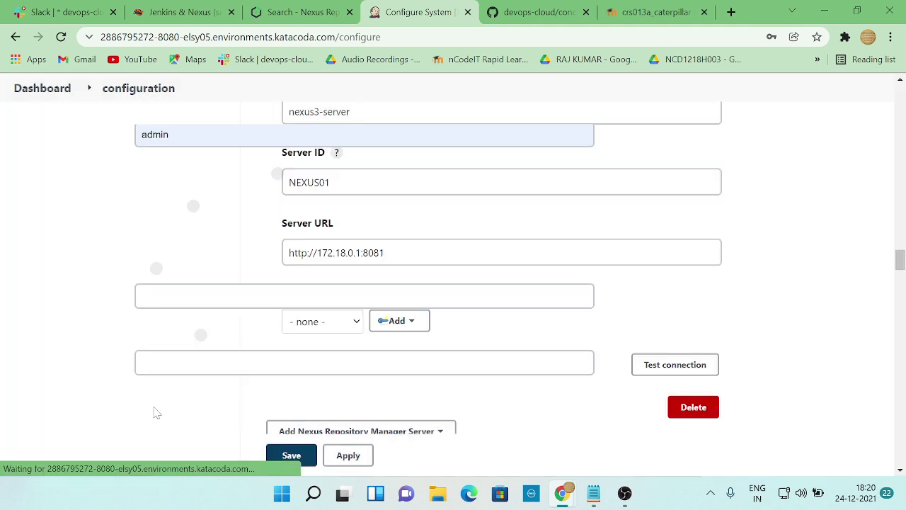
- Select the admin credential for nexus3-server and test the Nexus connection
click(356, 327)
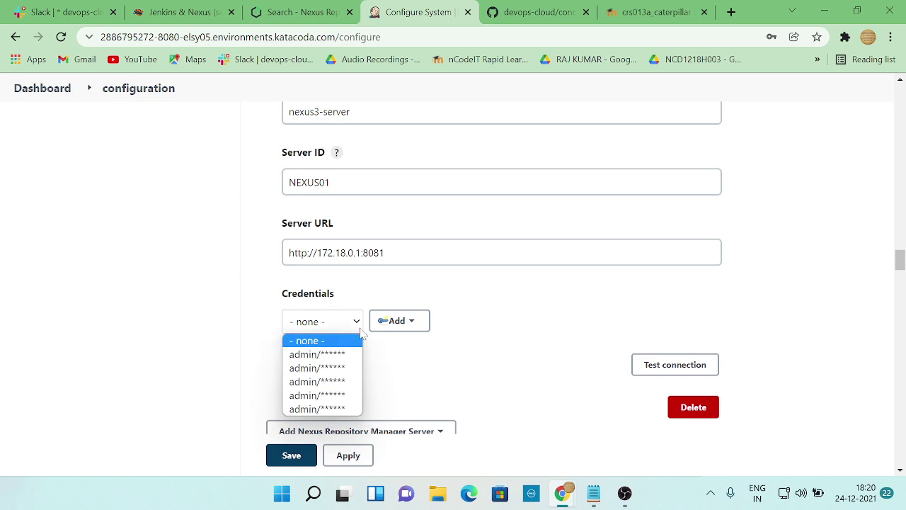
click(317, 409)
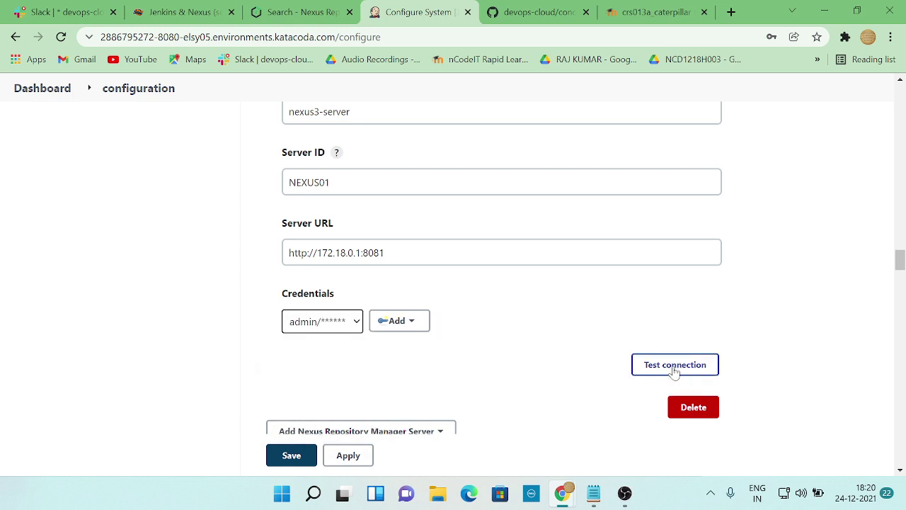
click(674, 370)
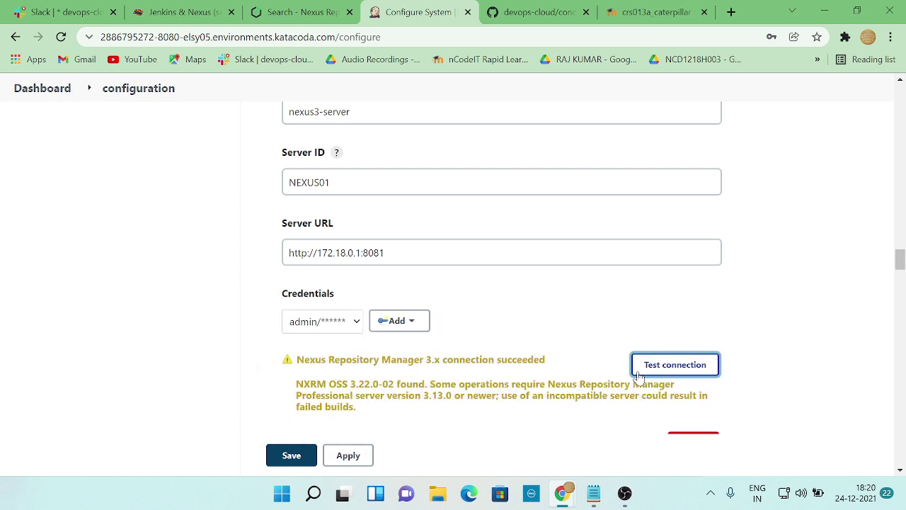
scroll(556, 356, down, 1)
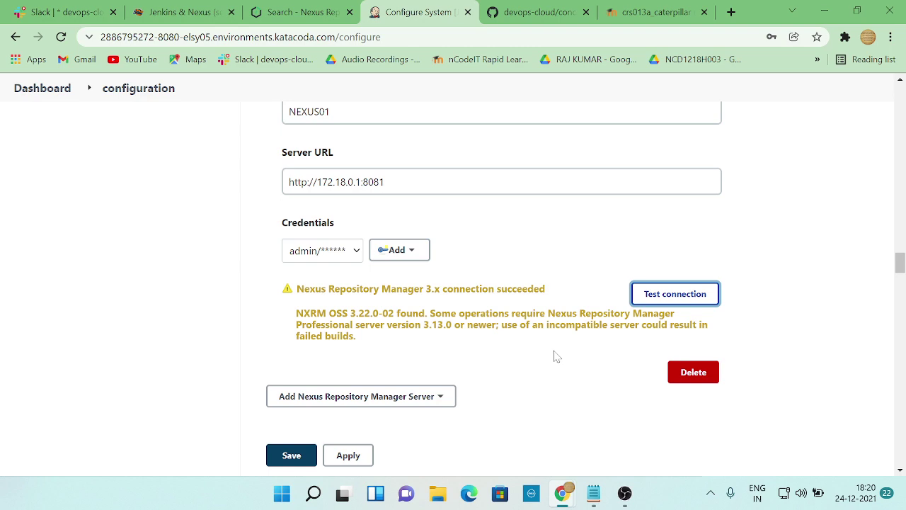
- Cycle through the notes, Nexus, Katacoda and Jenkins windows, ending on the workshop instructions
key(alt+Tab)
key(alt+Tab)
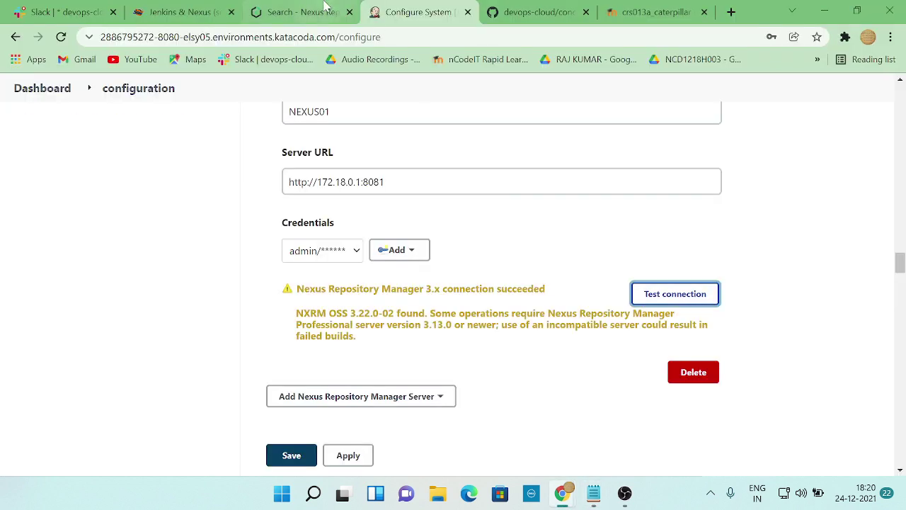
click(306, 9)
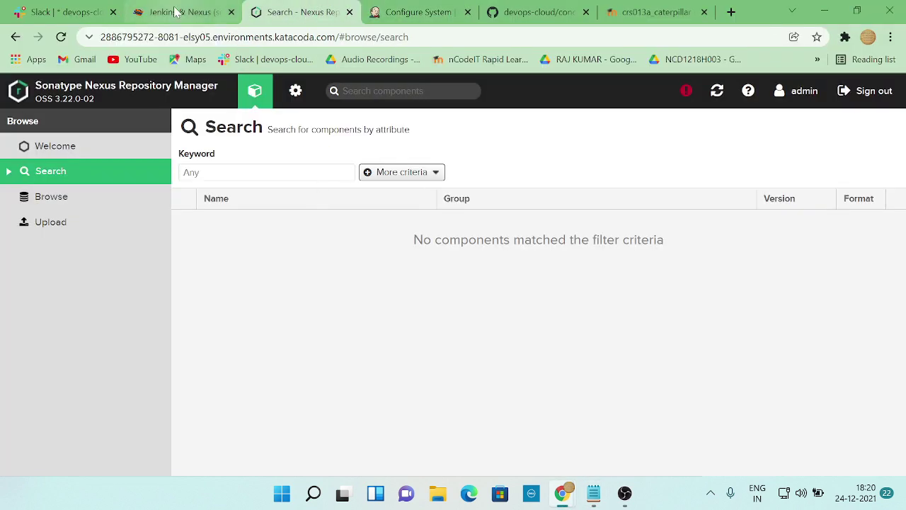
click(178, 12)
click(401, 14)
key(alt+Tab)
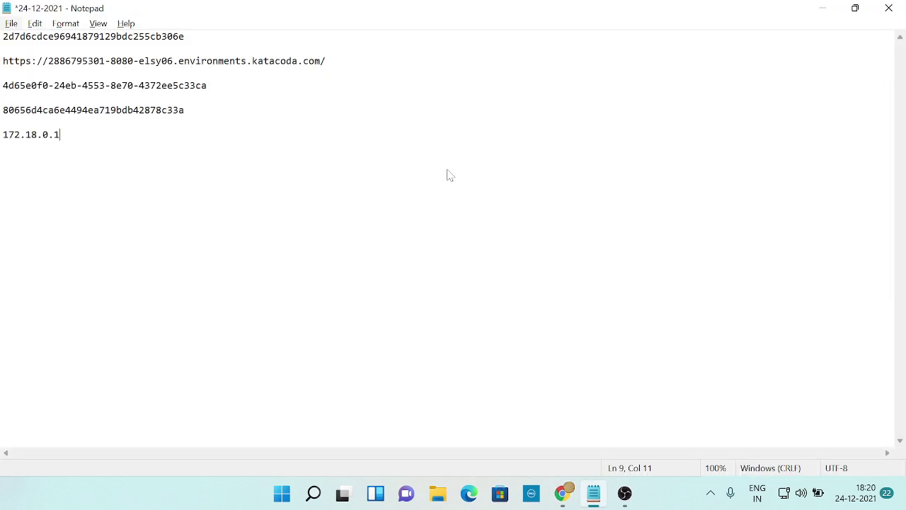
key(alt+Tab)
key(Tab)
key(alt+Tab)
key(alt+Tab)
key(alt+Tab)
key(Tab)
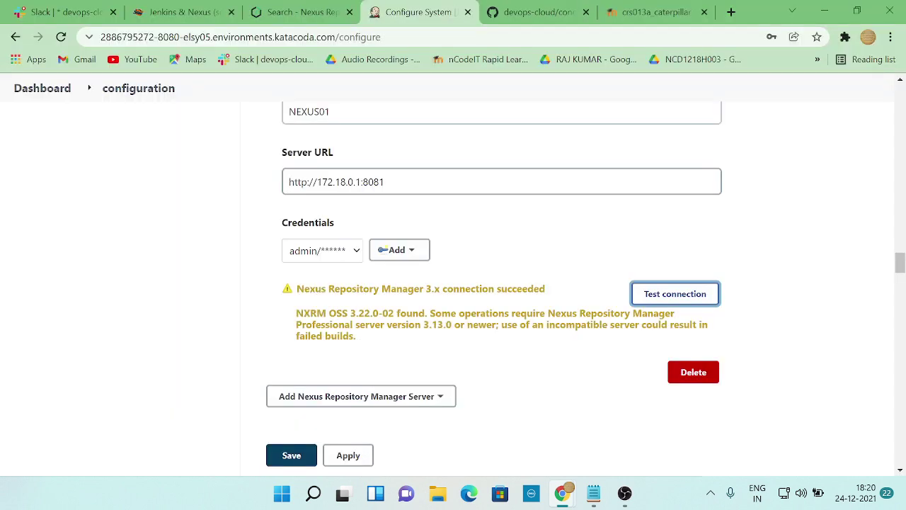
scroll(512, 372, down, 2)
key(alt+Tab)
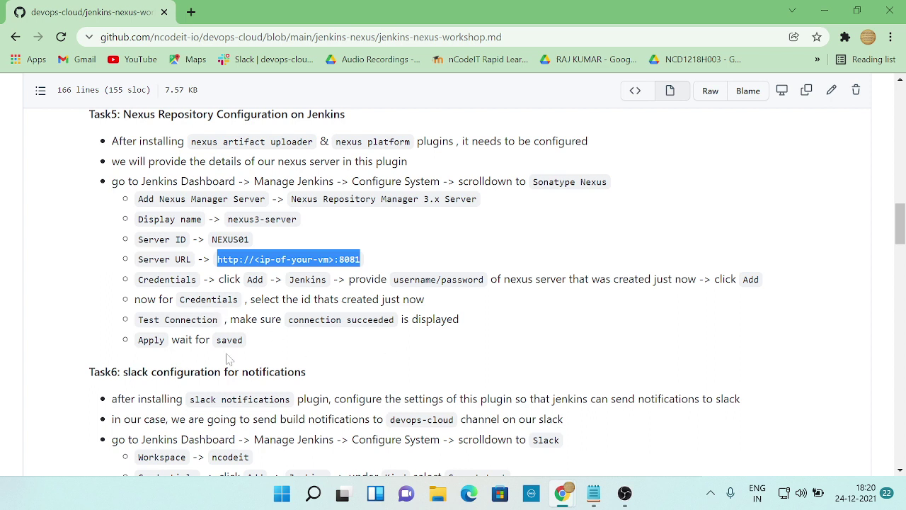
- Apply the Configure System changes with the Nexus settings, then scroll the workshop instructions
key(alt+Tab)
scroll(299, 344, down, 3)
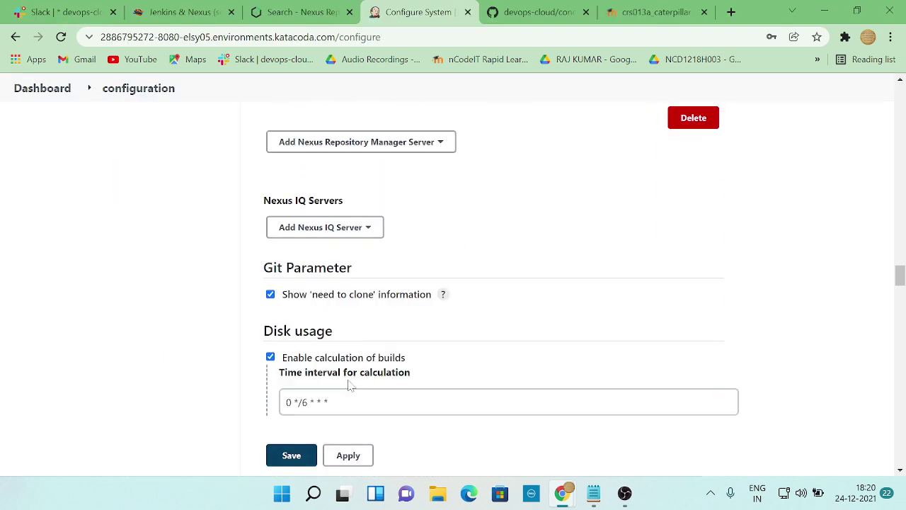
click(350, 460)
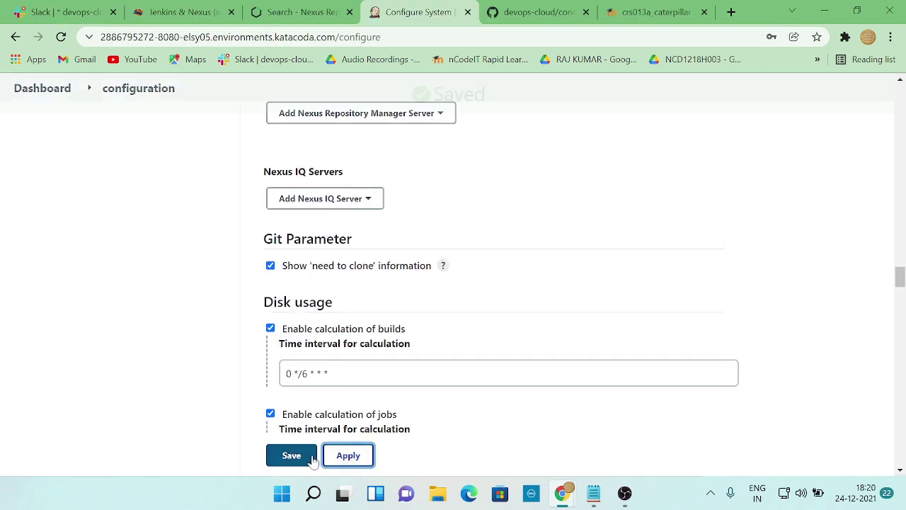
key(alt+Tab)
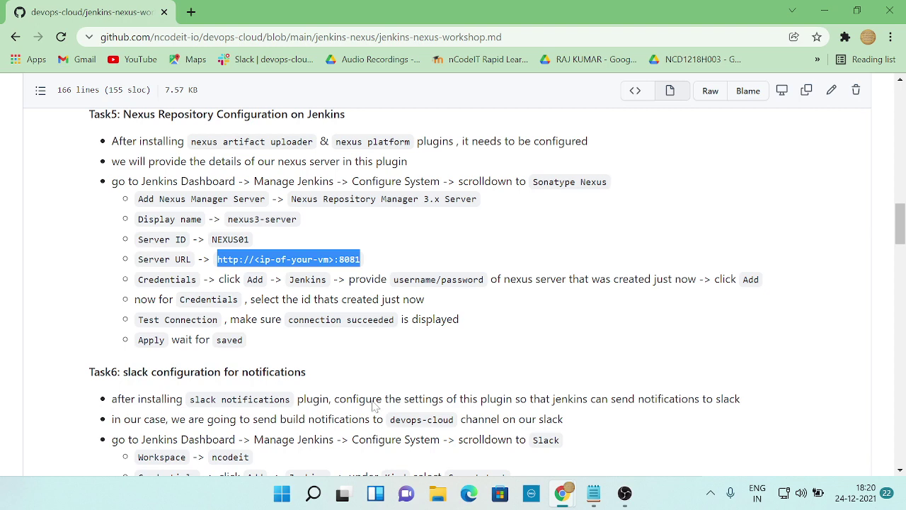
scroll(376, 405, down, 1)
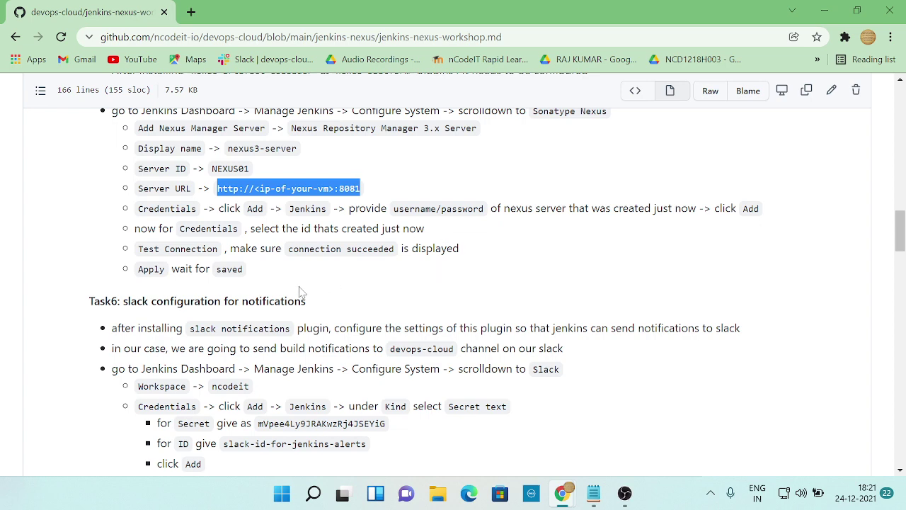
- Read the Task6 Slack steps while checking back and forth with the Jenkins configuration
scroll(330, 286, down, 1)
scroll(307, 255, down, 1)
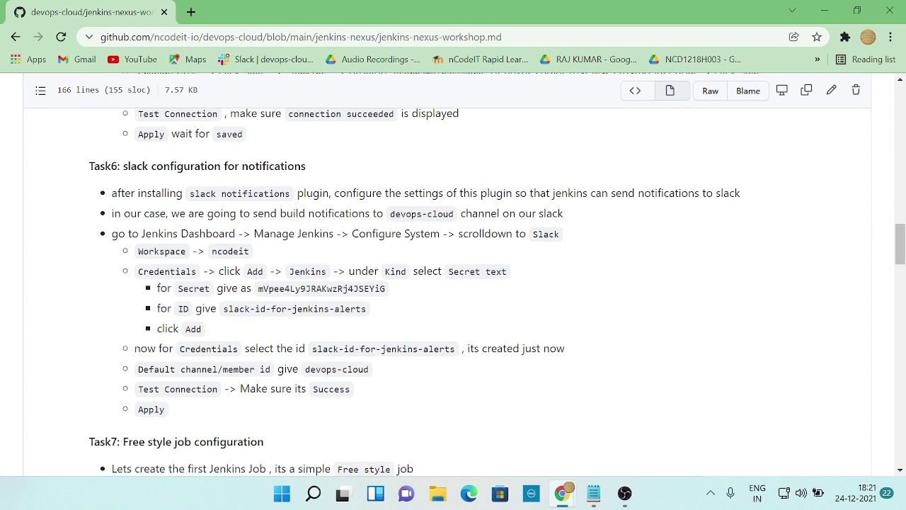
key(alt+Tab)
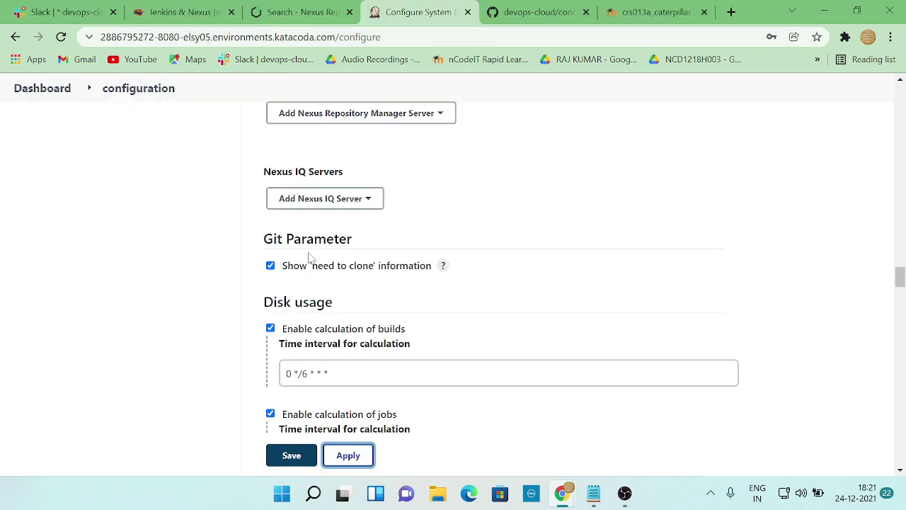
scroll(309, 257, down, 6)
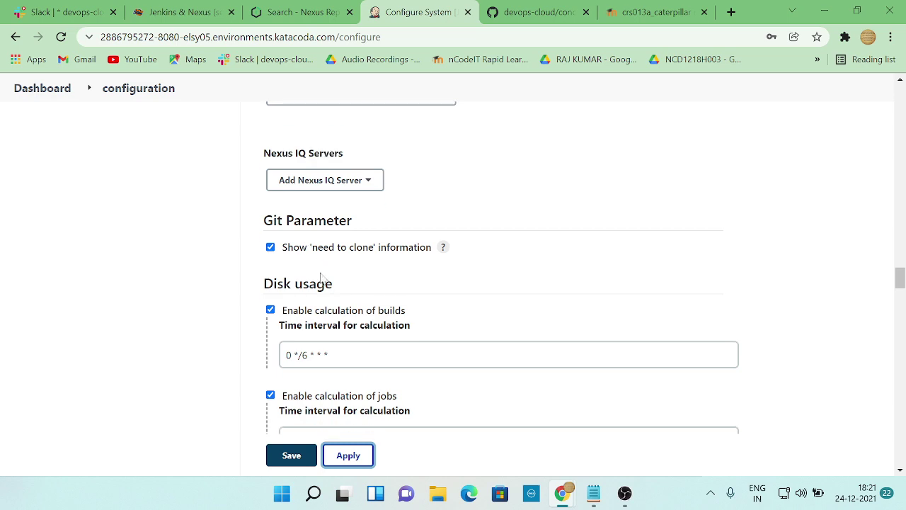
key(alt+Tab)
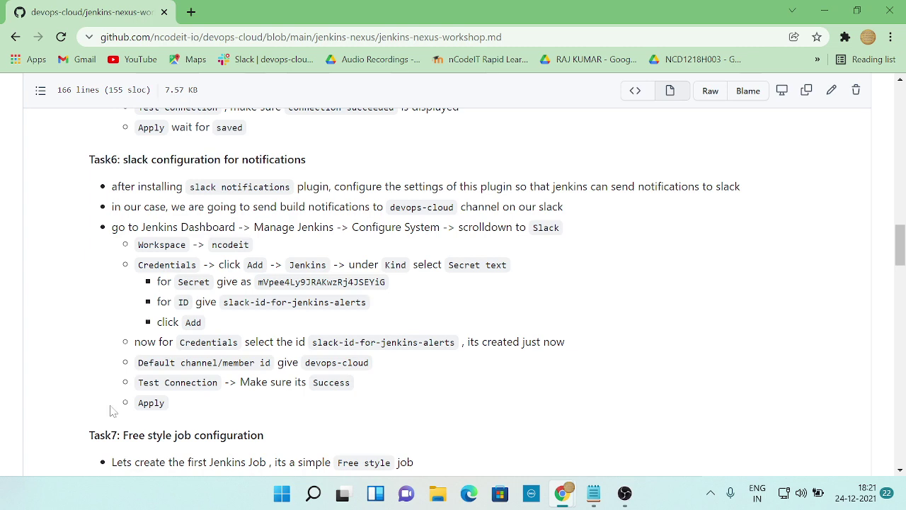
key(alt+Tab)
scroll(182, 156, up, 1)
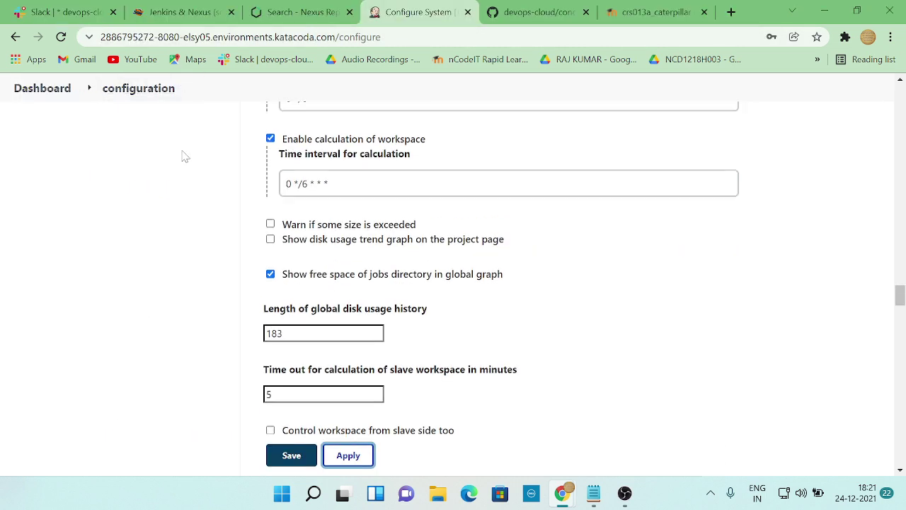
key(alt+Tab)
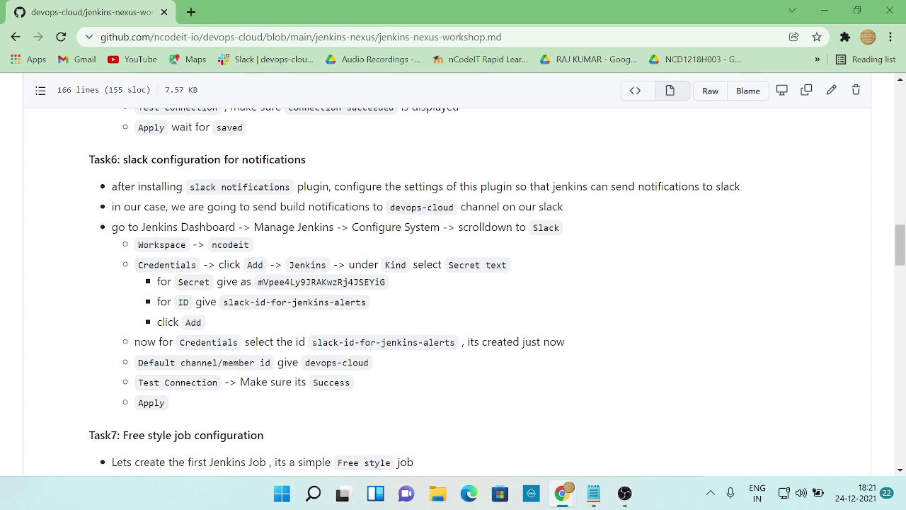
key(alt+Tab)
scroll(156, 196, up, 2)
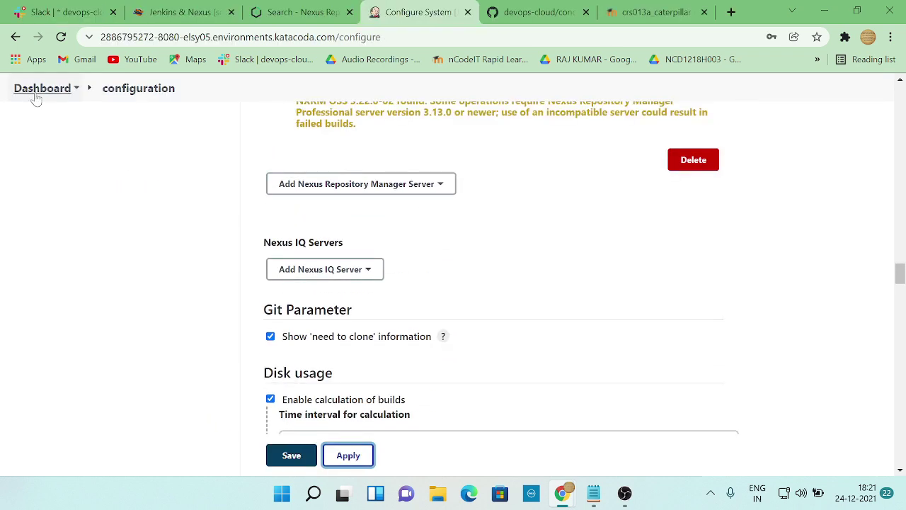
key(alt+Tab)
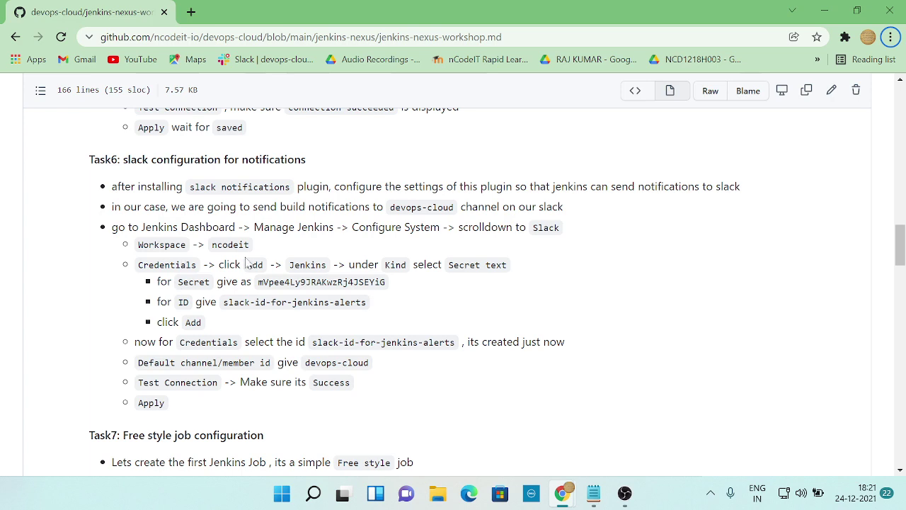
key(alt+Tab)
key(alt+Tab)
key(alt+Tab)
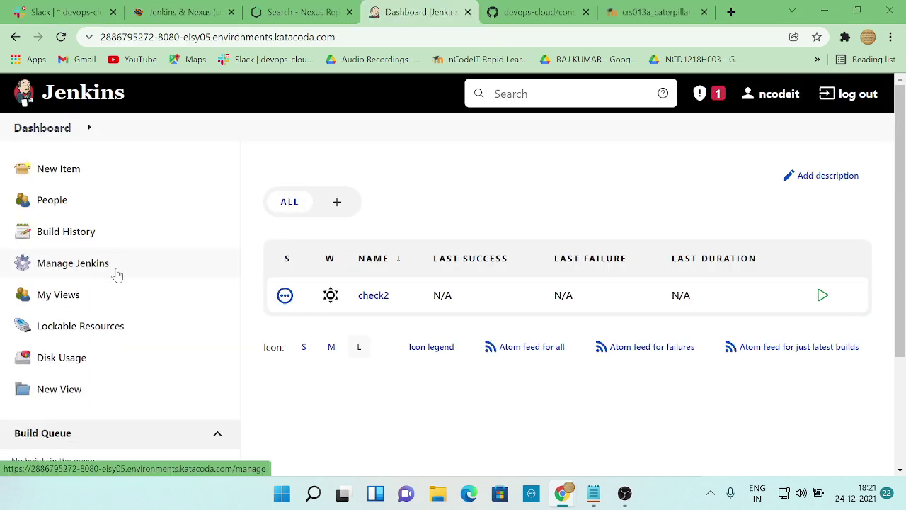
- Go to Manage Jenkins system configuration, cross-checking the workshop notes
key(alt+Tab)
key(alt+Tab)
click(113, 265)
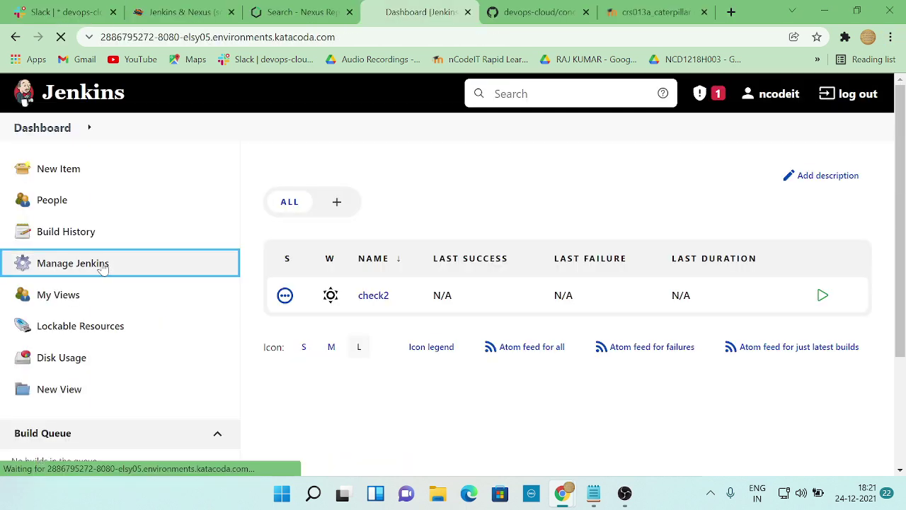
scroll(425, 301, down, 1)
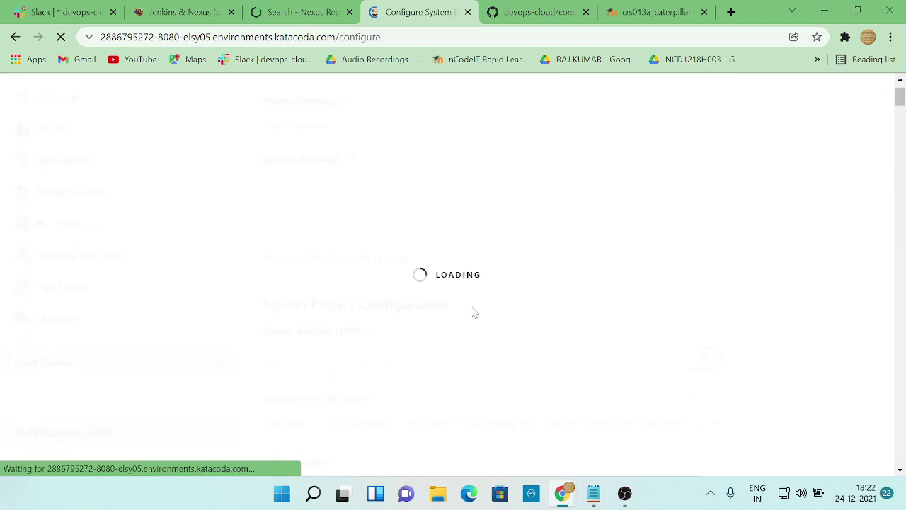
key(alt+Tab)
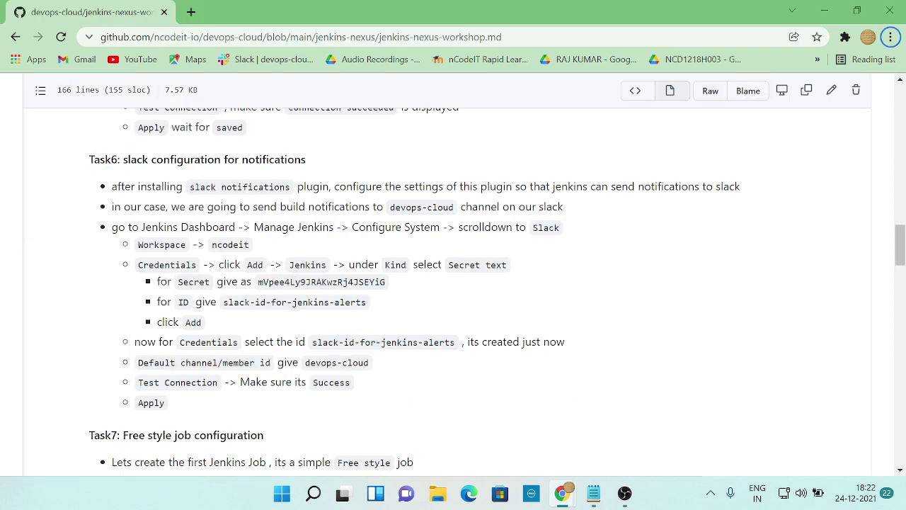
key(alt+Tab)
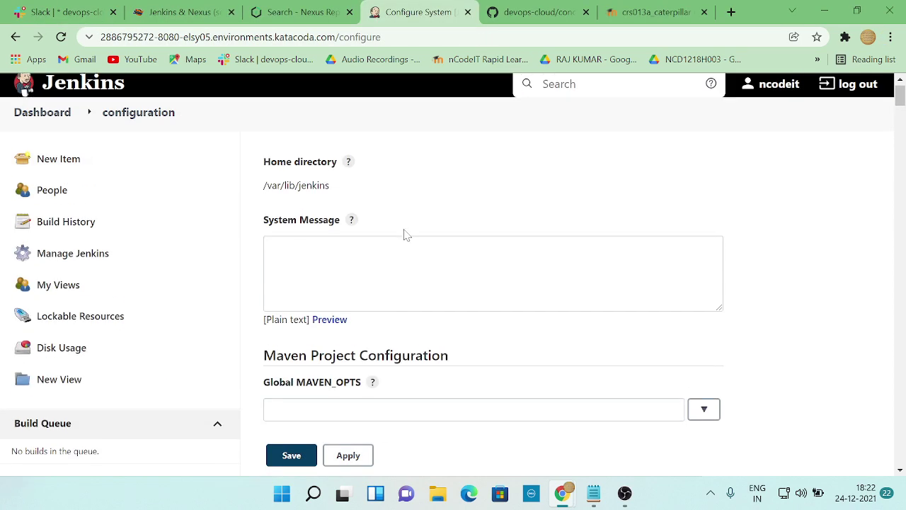
- Scroll the Configure System page down to the Slack settings section
scroll(407, 235, down, 3)
key(alt+Tab)
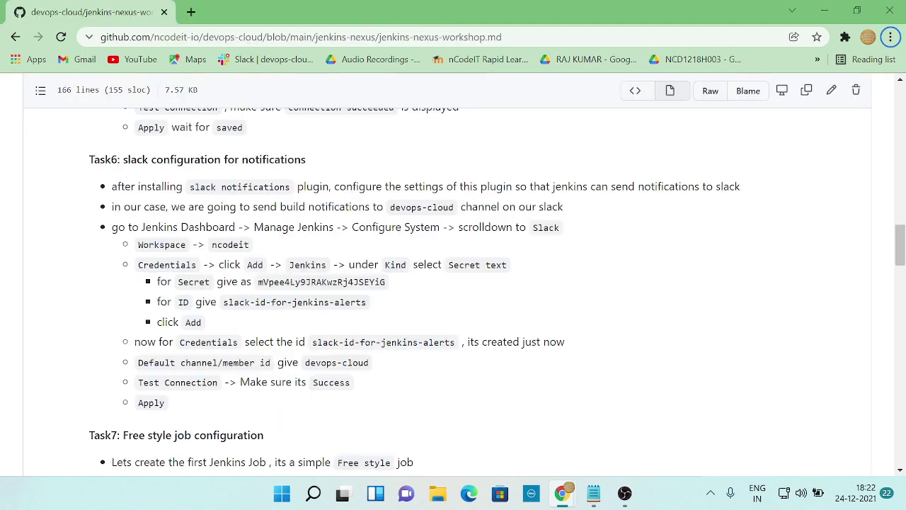
key(alt+Tab)
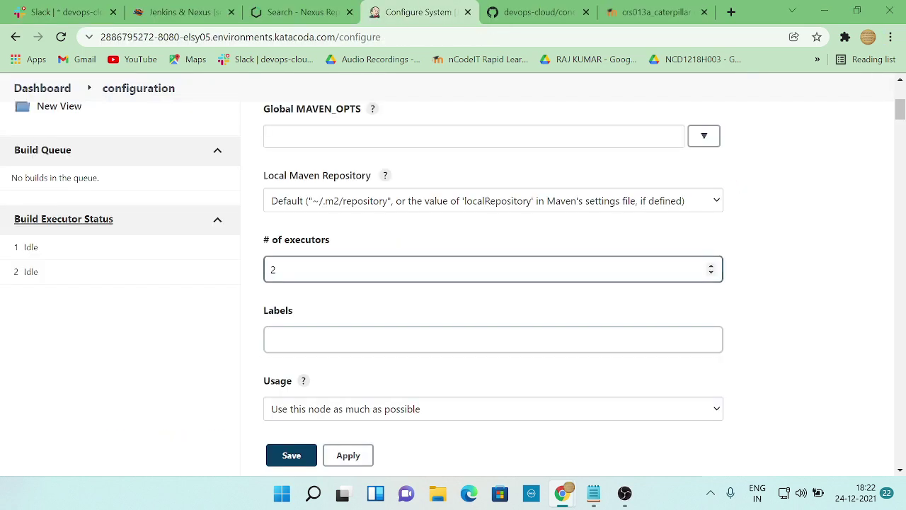
scroll(417, 264, down, 6)
scroll(417, 265, down, 13)
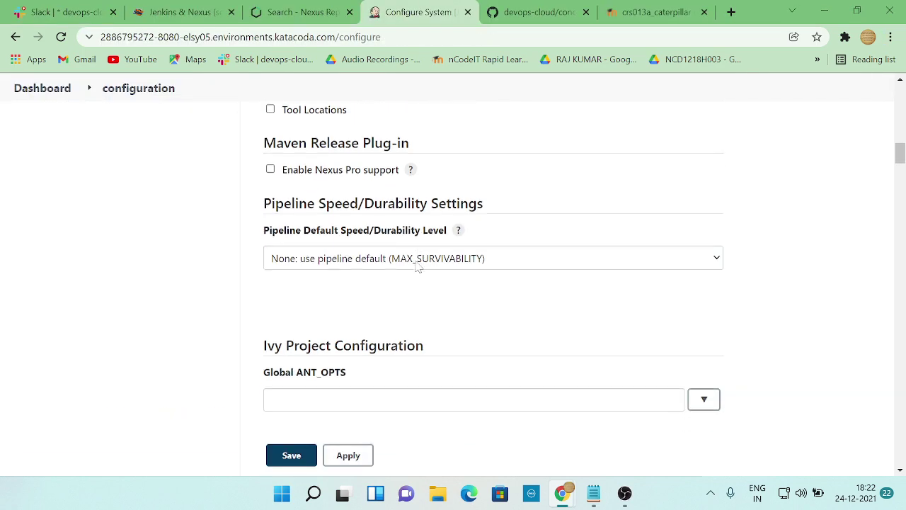
scroll(418, 264, down, 15)
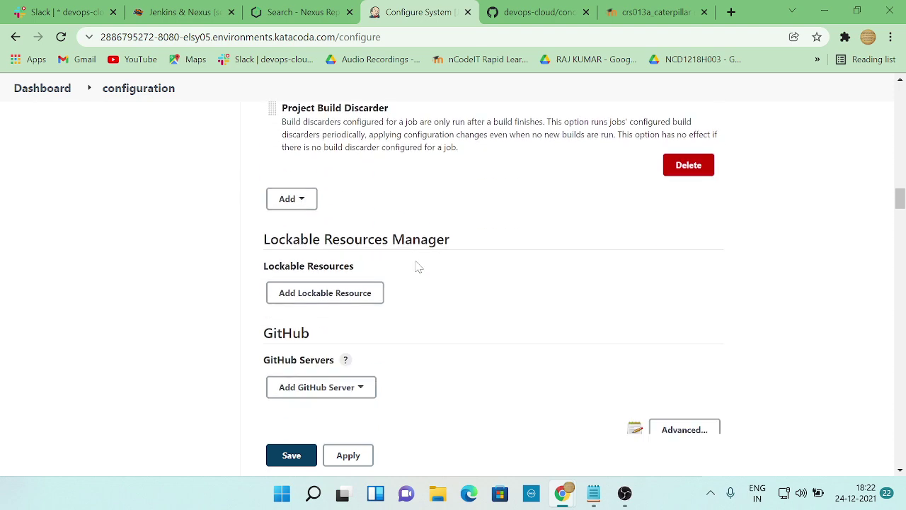
scroll(416, 267, down, 8)
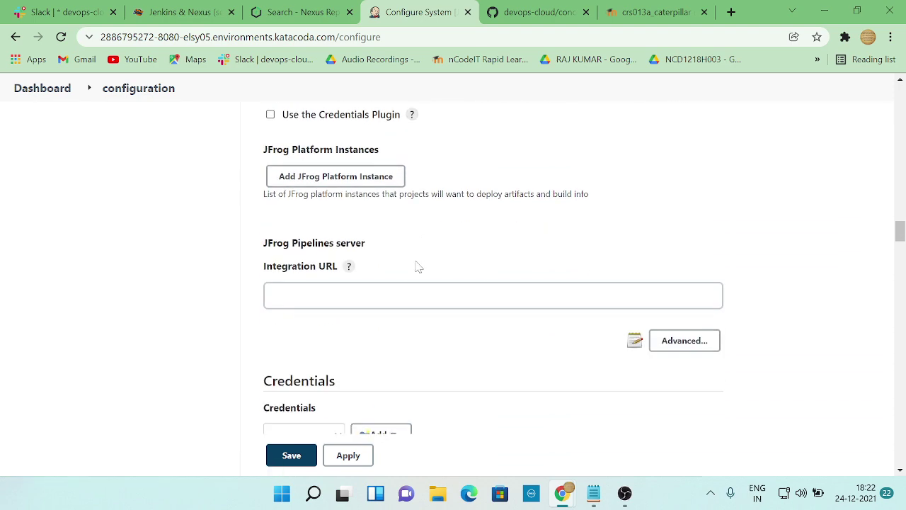
scroll(453, 283, down, 12)
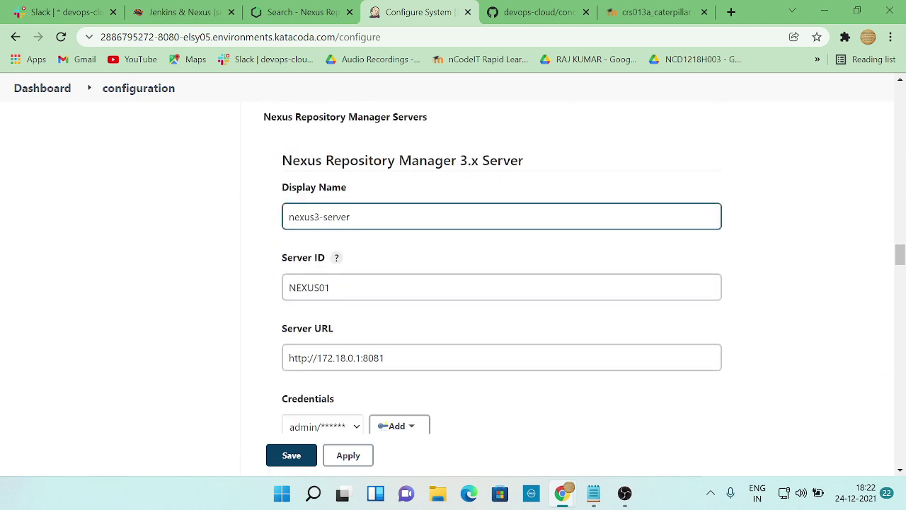
scroll(418, 266, down, 15)
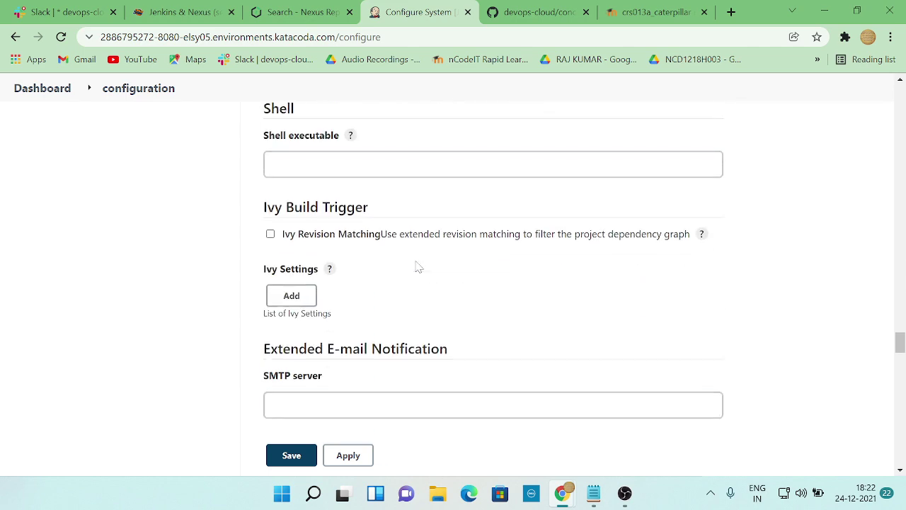
scroll(417, 267, down, 10)
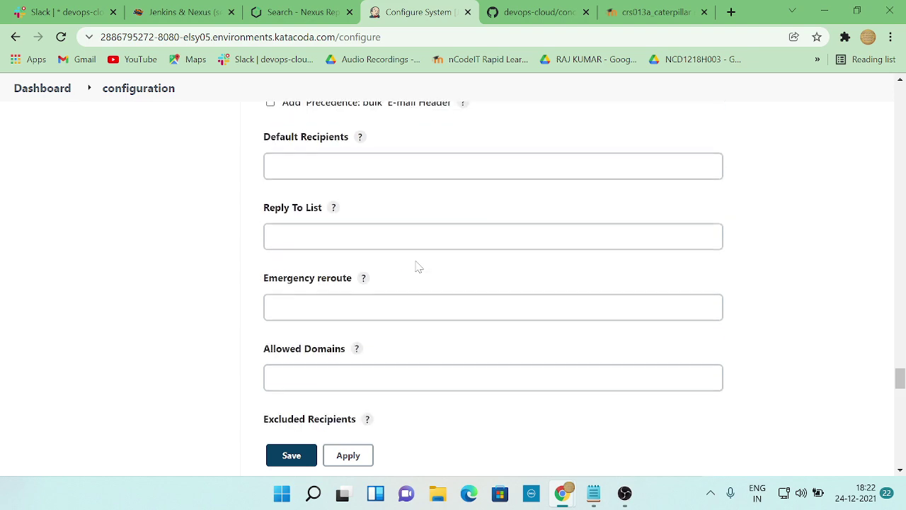
scroll(418, 267, down, 15)
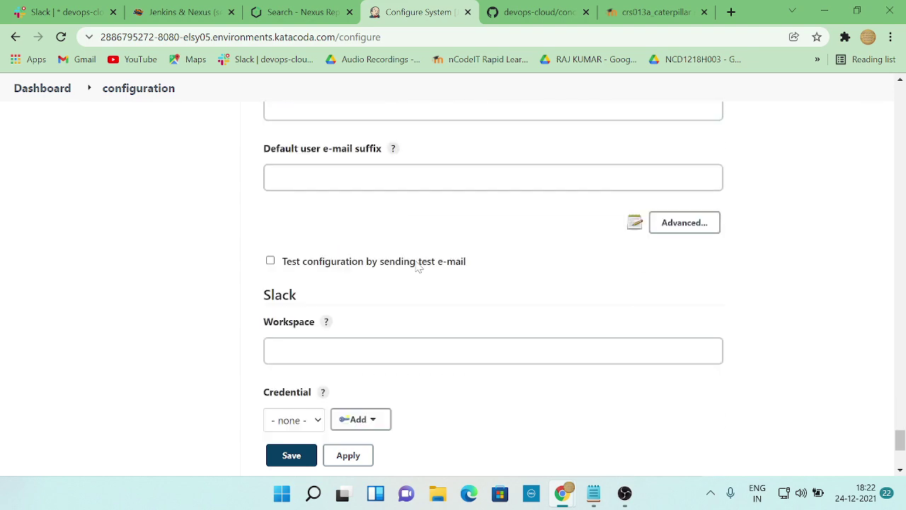
scroll(418, 267, down, 4)
scroll(415, 264, up, 3)
- Copy ncodeit from the notes into the Slack Workspace field
click(411, 296)
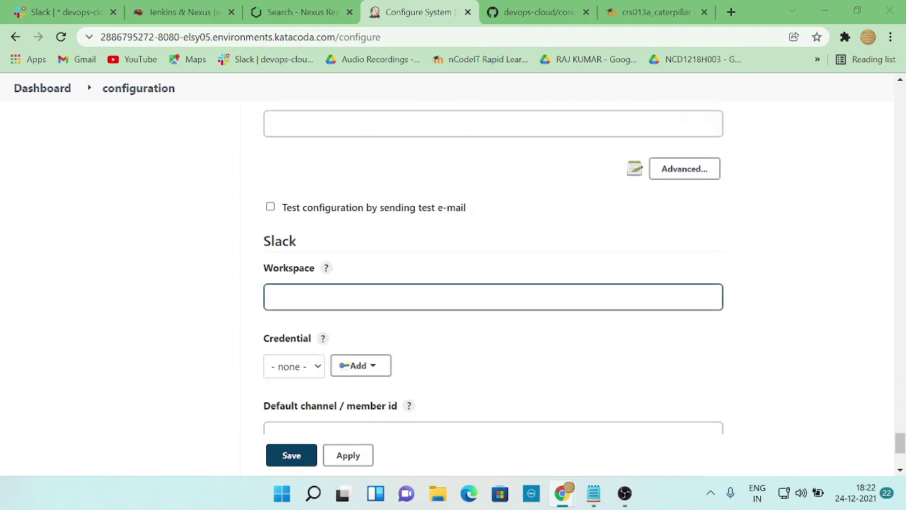
key(alt+Tab)
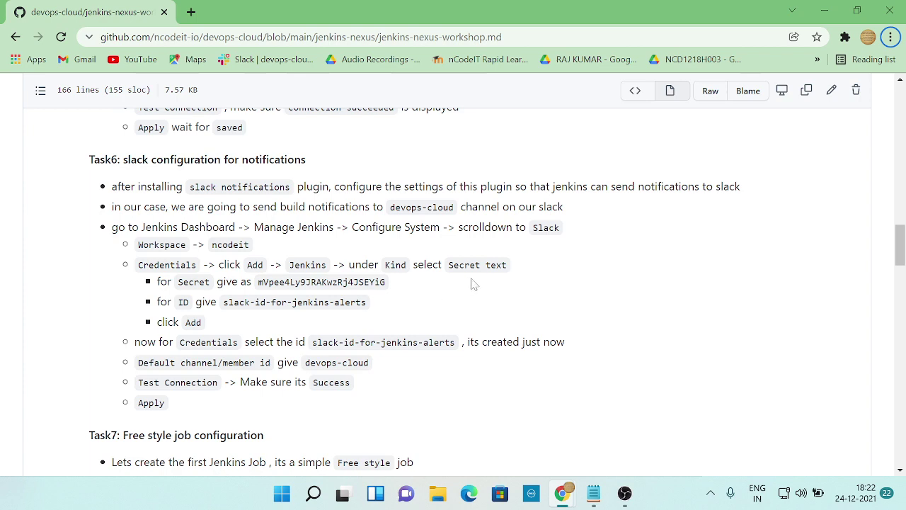
key(alt+Tab)
key(alt+Tab)
key(alt+Tab)
key(alt+Tab)
double_click(214, 246)
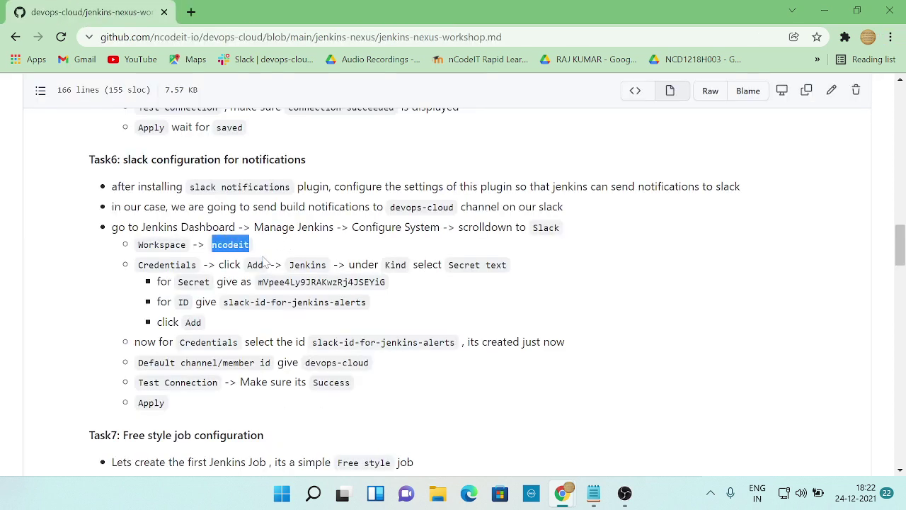
key(ctrl+c)
key(alt+Tab)
key(ctrl+v)
key(alt+Tab)
key(alt+Tab)
scroll(352, 333, down, 1)
- Start adding a Slack credential to the Jenkins credential store
click(361, 296)
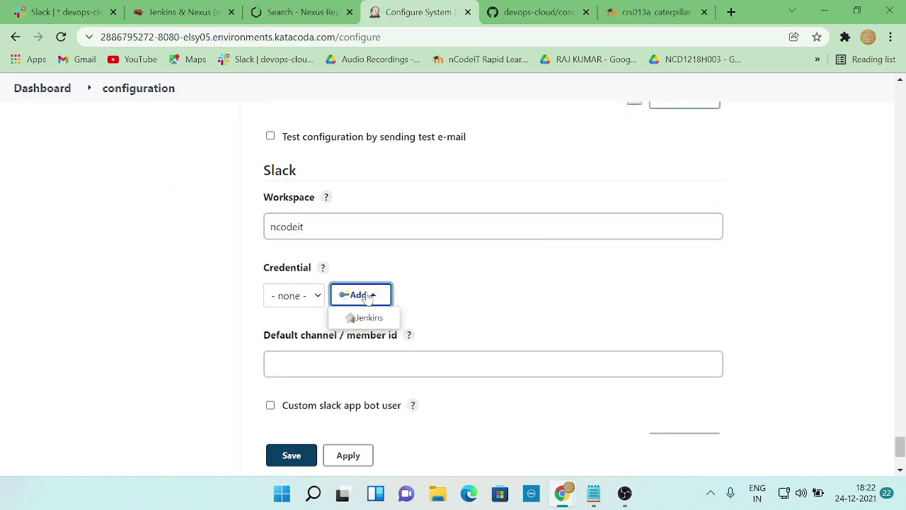
key(alt+Tab)
key(alt+Tab)
click(359, 318)
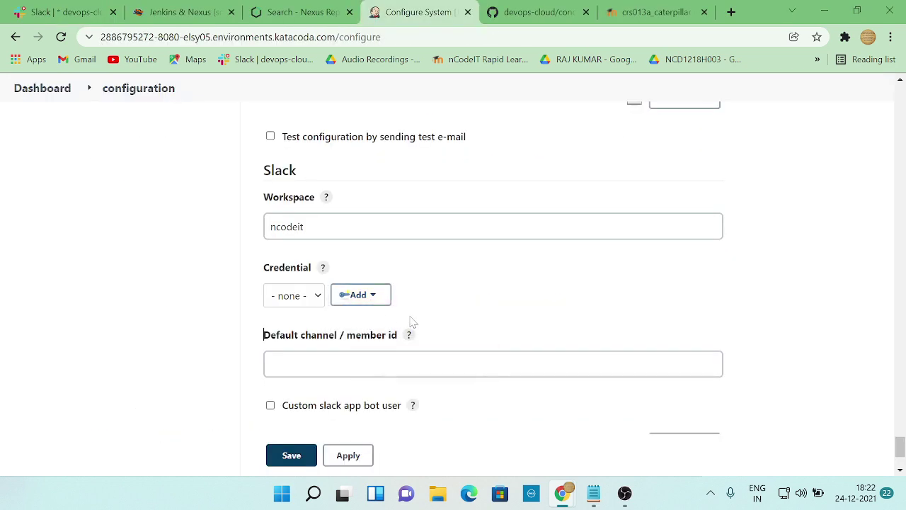
key(alt+Tab)
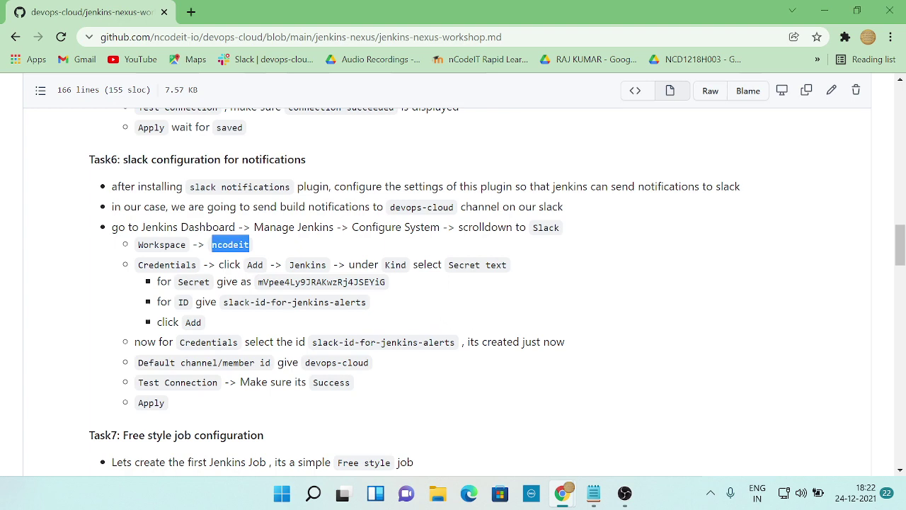
- Set the new credential's kind to Secret text
key(alt+Tab)
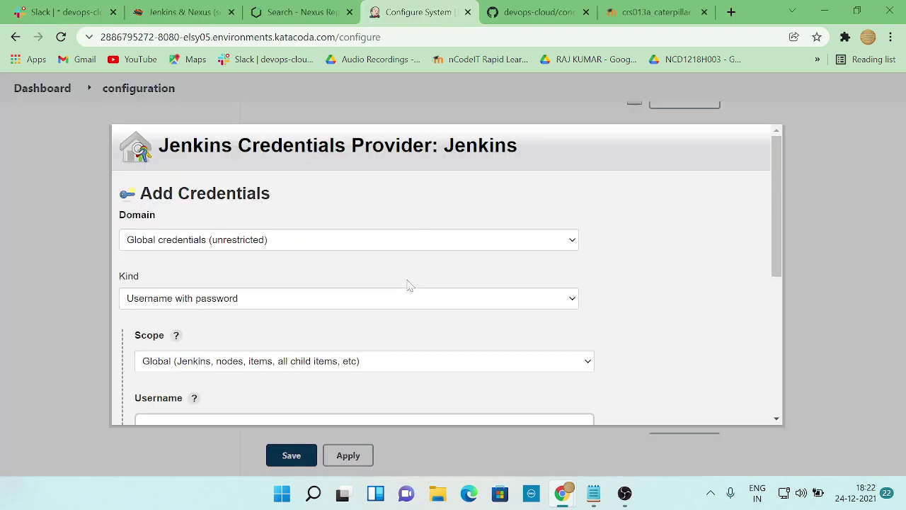
key(alt+Tab)
key(alt+Tab)
scroll(269, 304, down, 3)
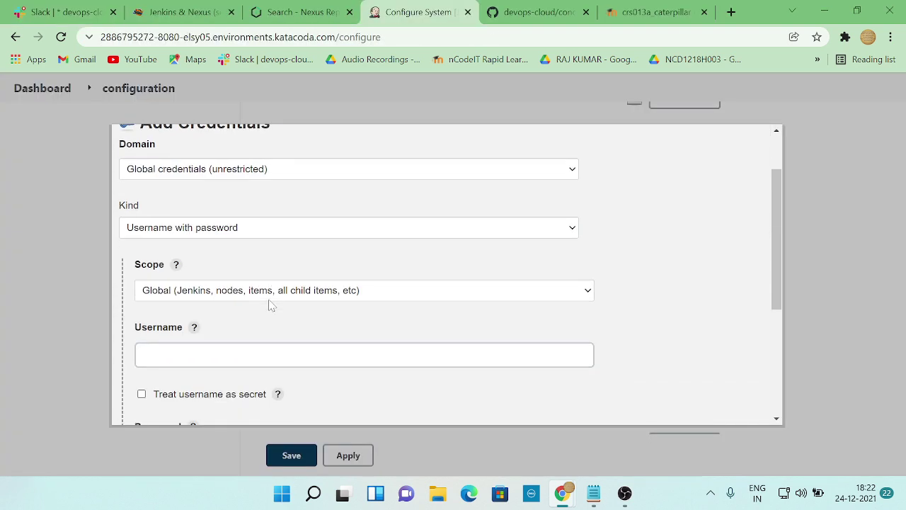
scroll(269, 305, up, 3)
scroll(268, 303, down, 5)
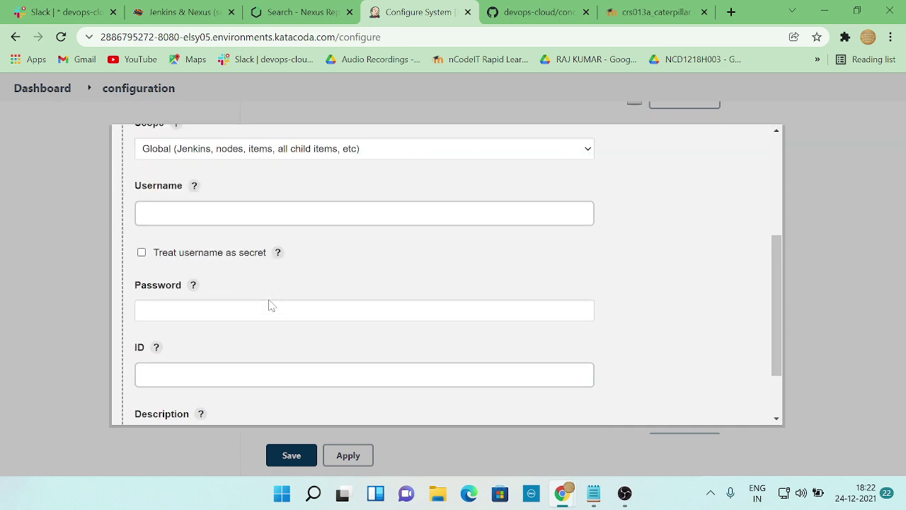
key(alt+Tab)
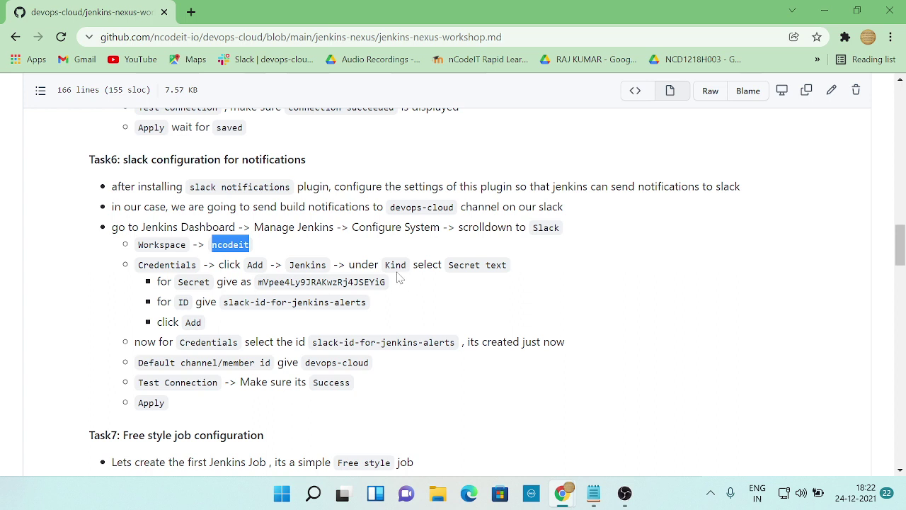
key(alt+Tab)
scroll(262, 259, up, 5)
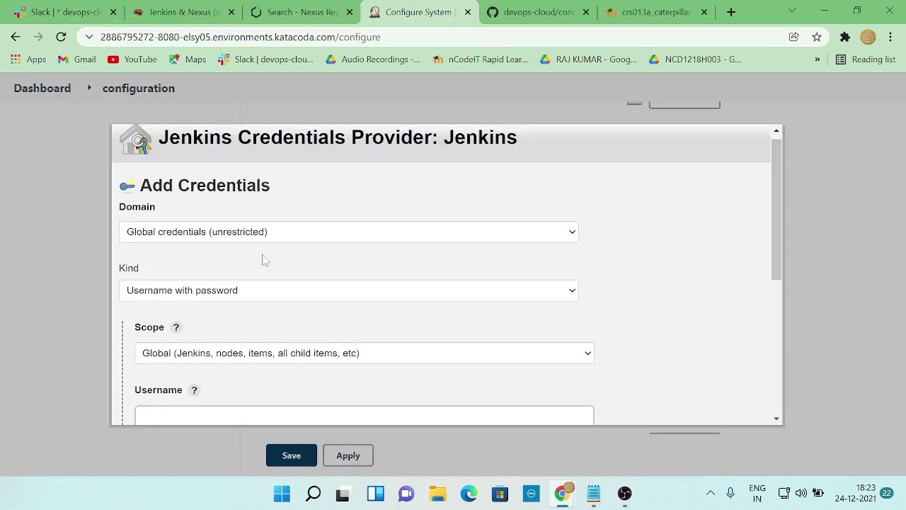
click(269, 290)
click(189, 357)
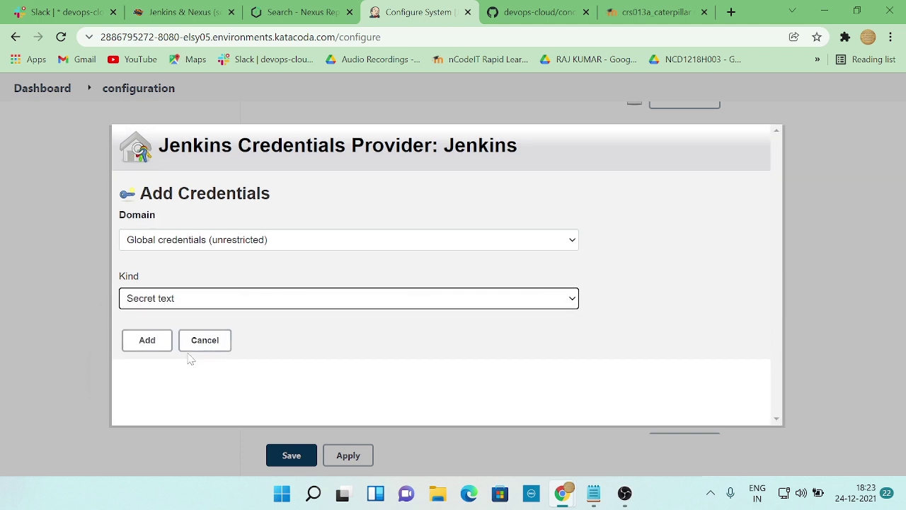
- Copy the Slack token from the workshop notes into the Secret field
scroll(273, 330, down, 1)
scroll(275, 331, down, 1)
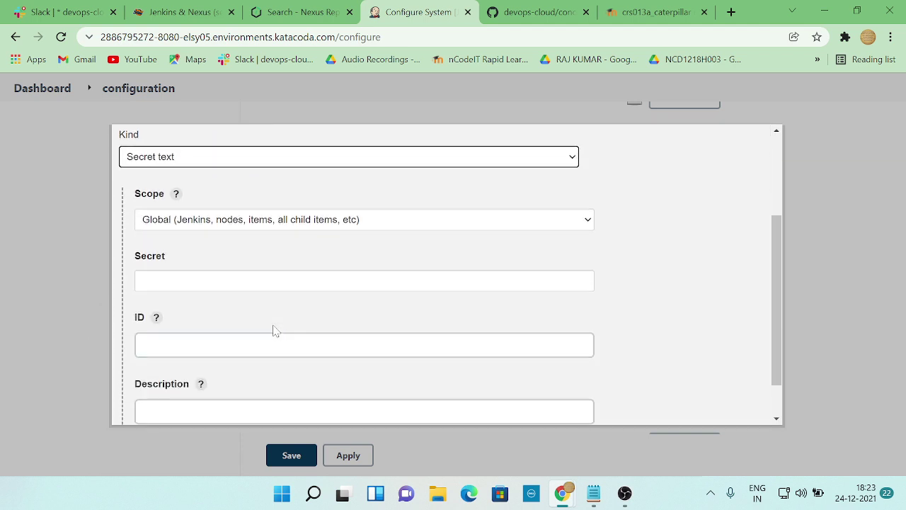
click(364, 280)
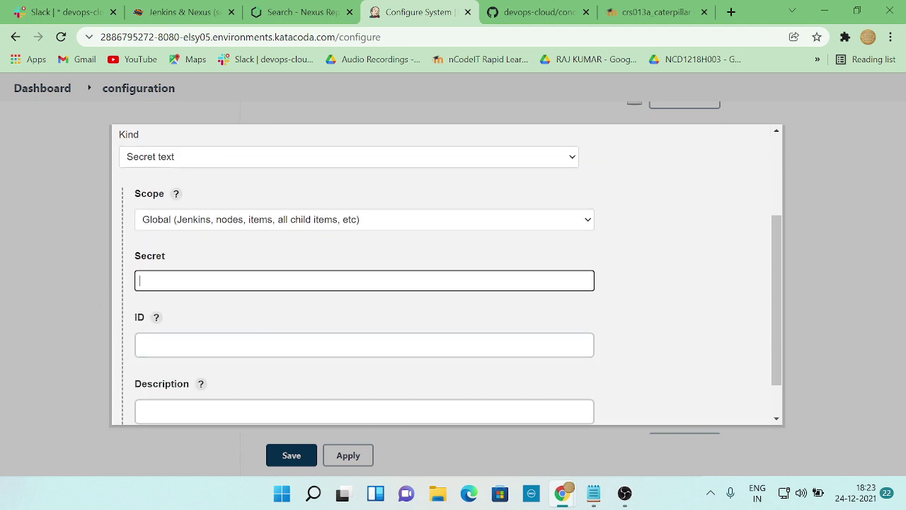
scroll(220, 300, down, 1)
click(220, 299)
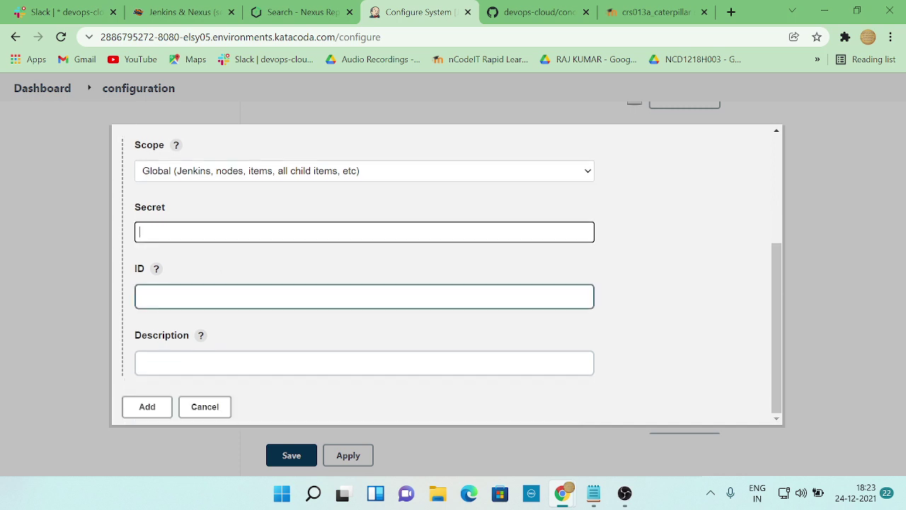
key(alt+Tab)
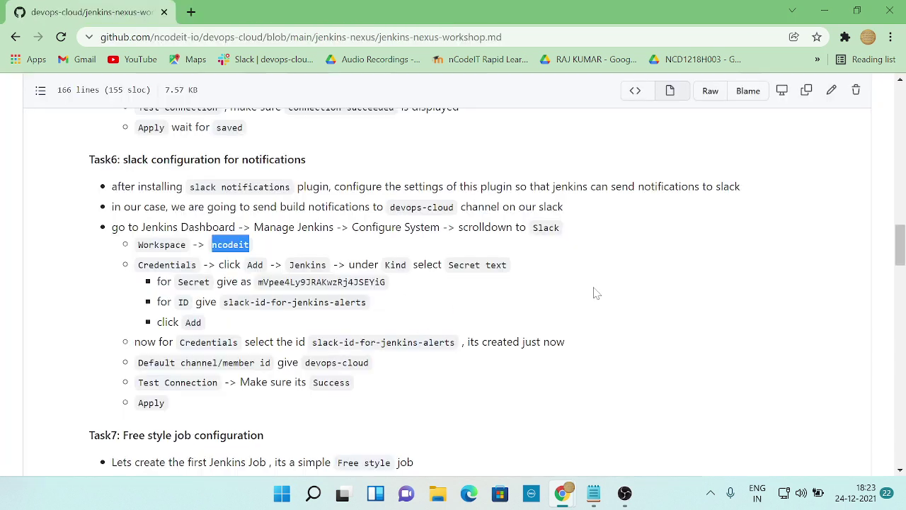
drag(258, 282, 397, 290)
key(ctrl+c)
key(alt+Tab)
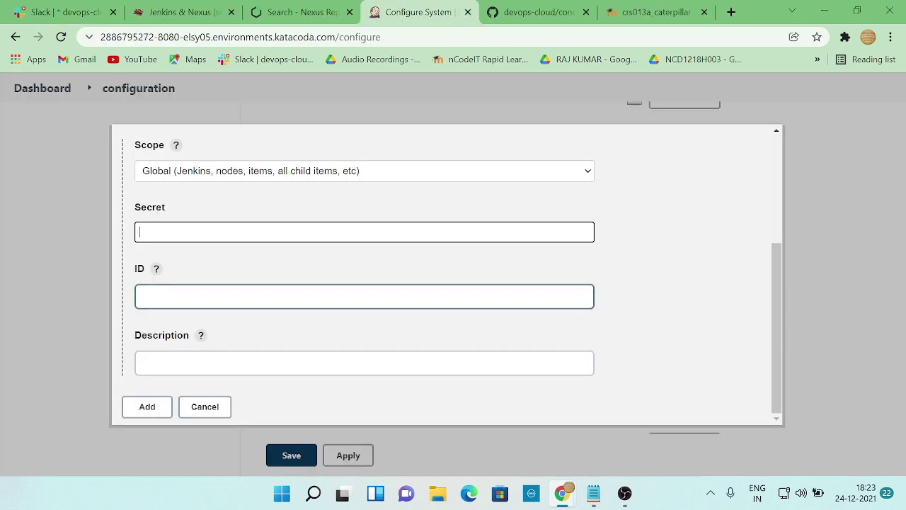
click(201, 232)
key(ctrl+v)
- Put slack-id-for-jenkins-alerts in the ID field, clearing it from the Secret field first
key(alt+Tab)
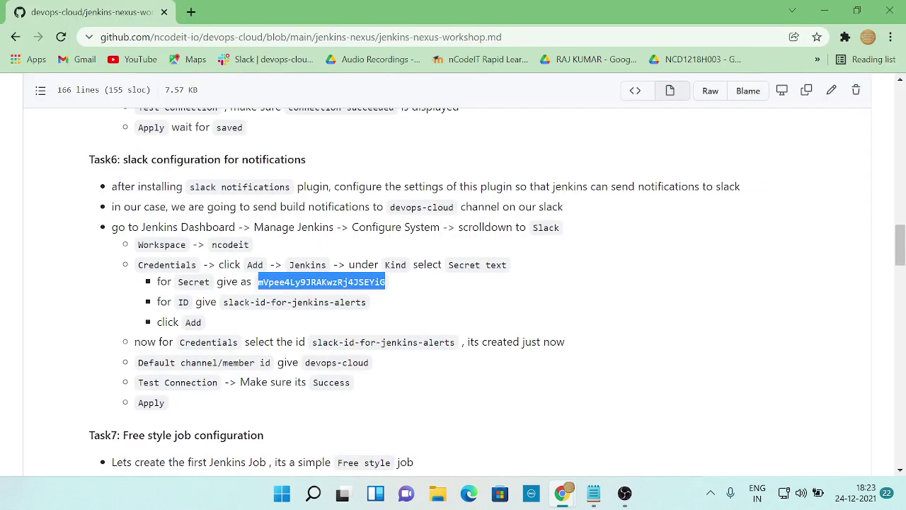
drag(224, 303, 376, 311)
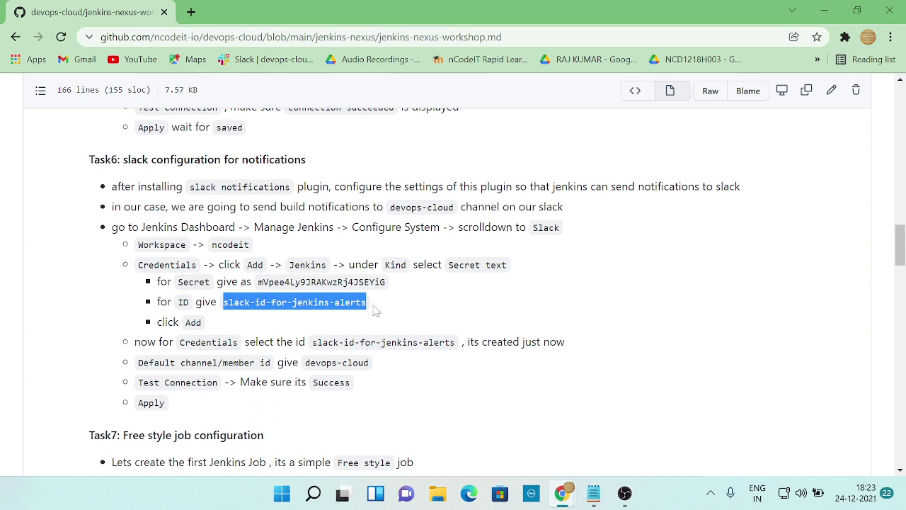
key(ctrl+c)
key(alt+Tab)
key(ctrl+v)
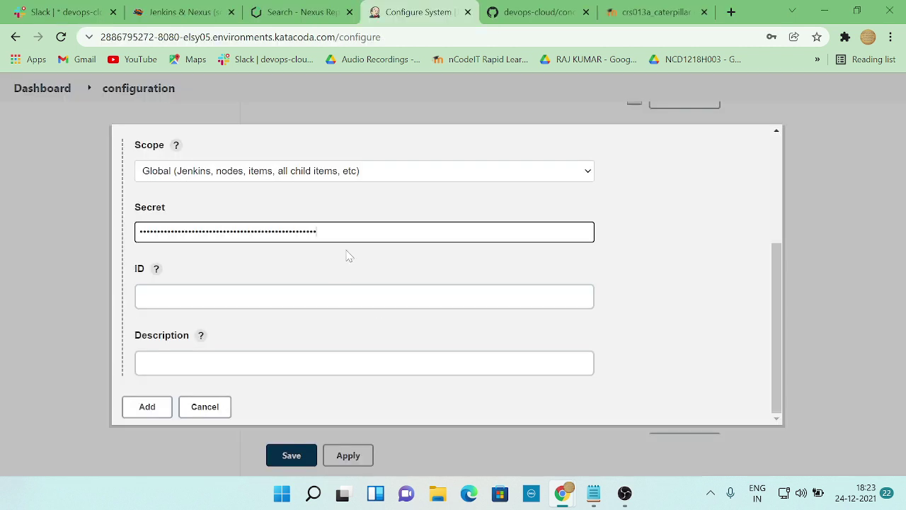
key(ctrl+a)
key(BackSpace)
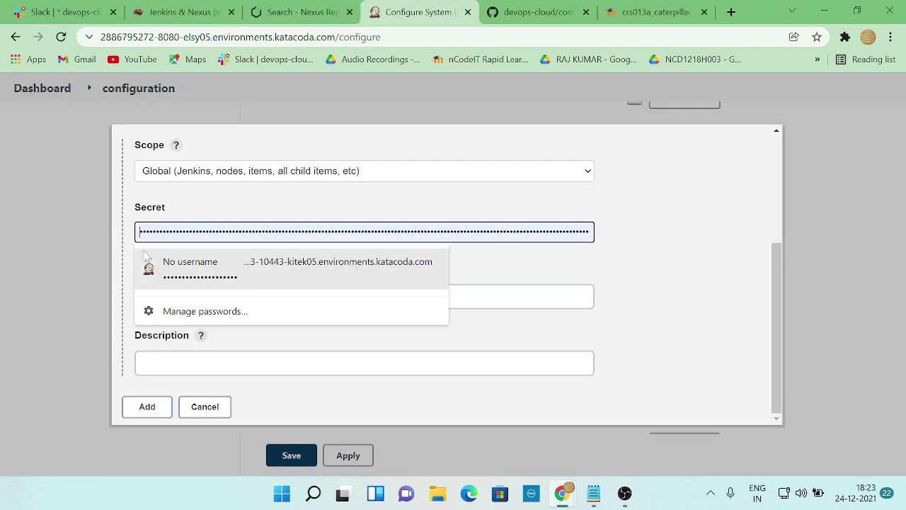
click(499, 296)
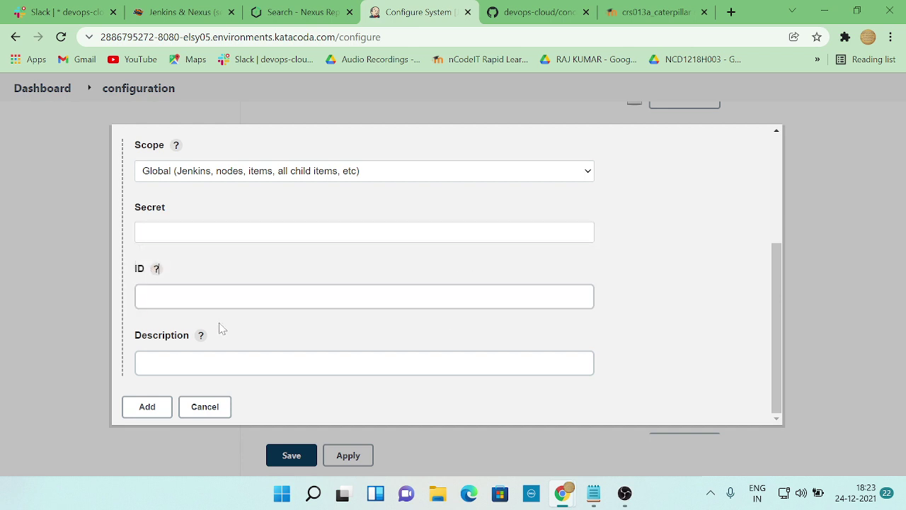
key(ctrl+v)
- Paste the Slack token into Secret again and add the credential
click(225, 234)
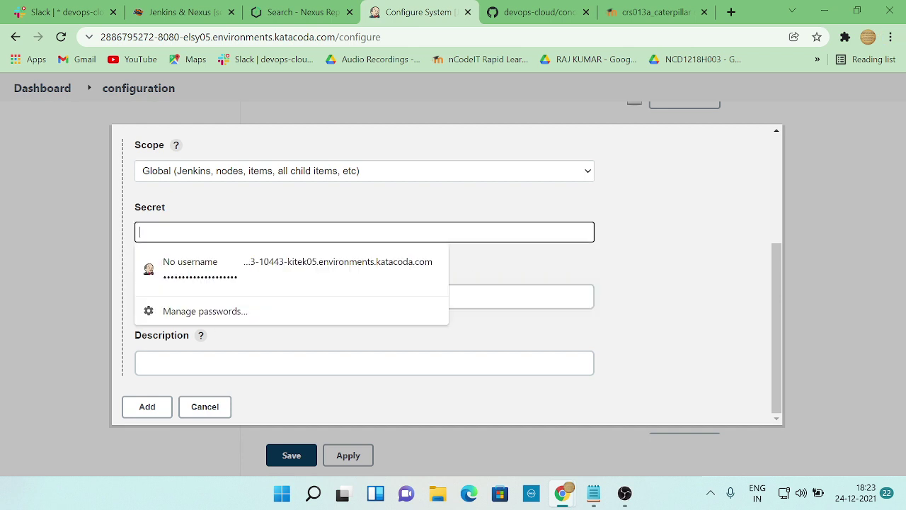
key(alt+Tab)
drag(389, 284, 257, 284)
key(alt+Tab)
key(ctrl+v)
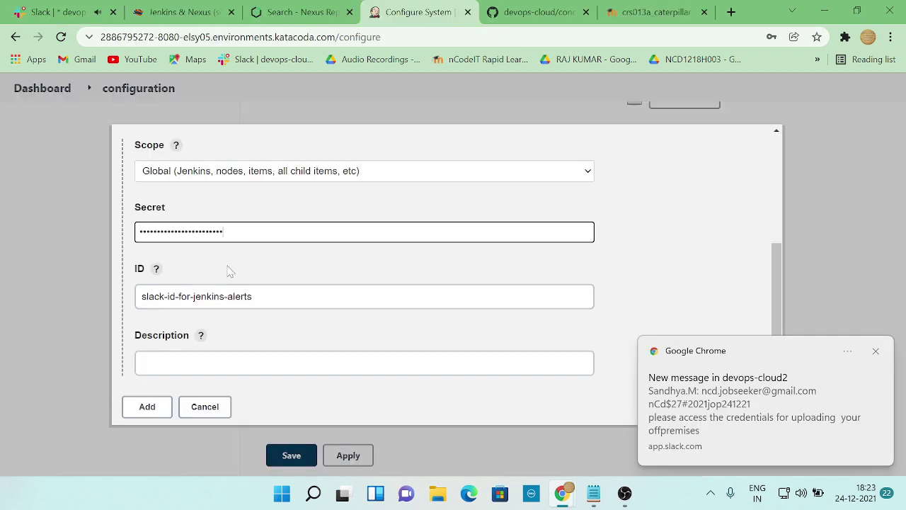
key(alt+Tab)
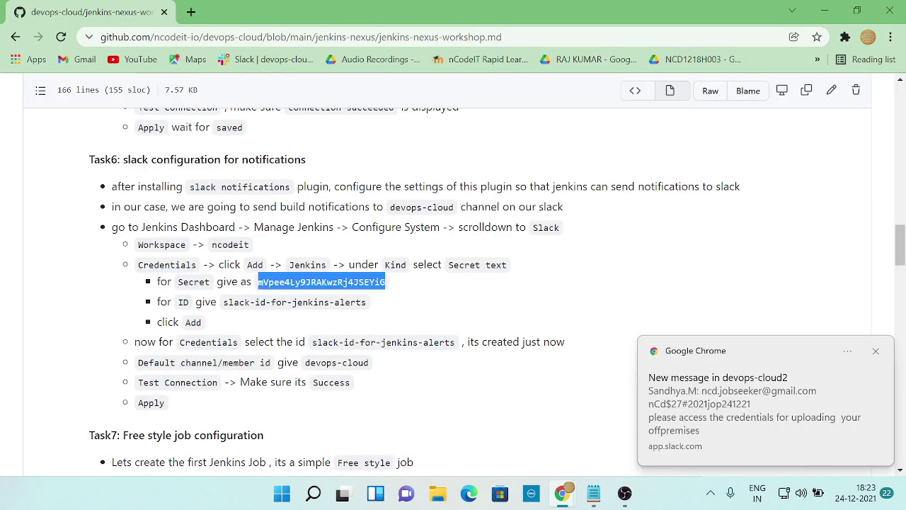
key(alt+Tab)
key(alt+Tab)
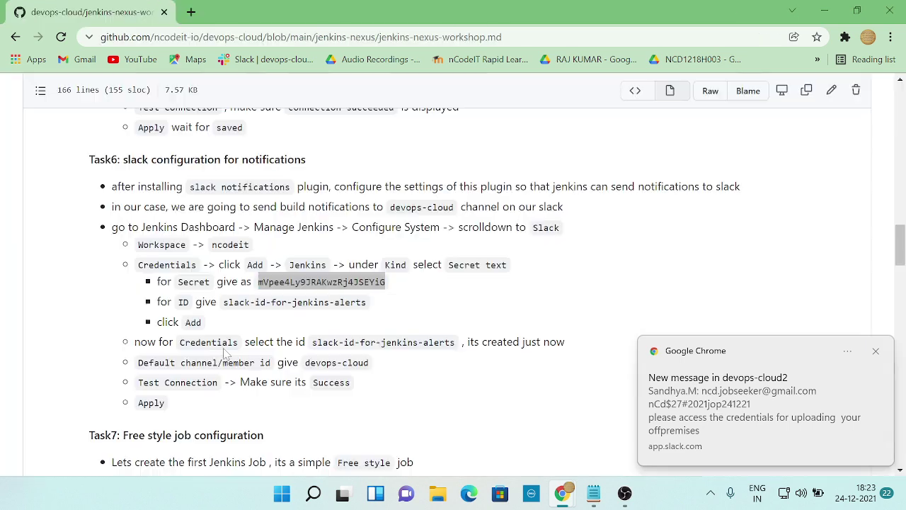
key(alt+Tab)
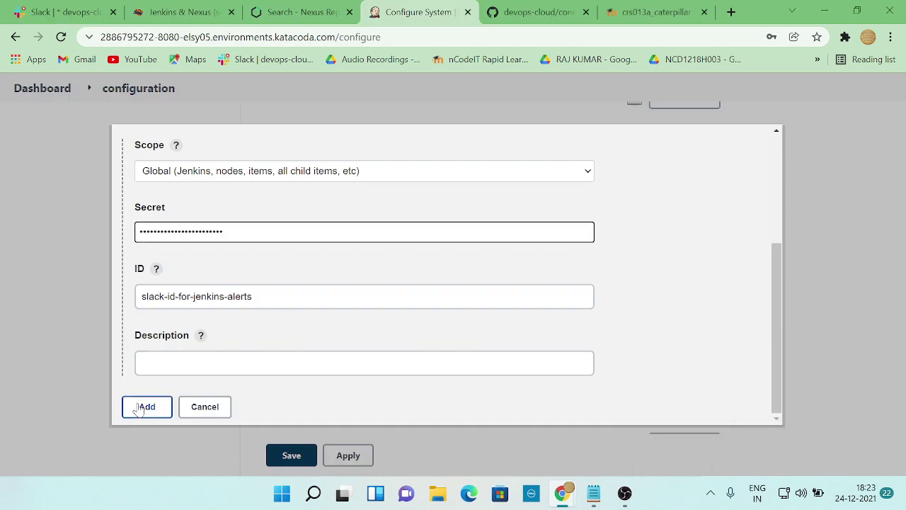
click(145, 405)
- Set the Slack default channel to devops-cloud, copied from the workshop guide
key(alt+Tab)
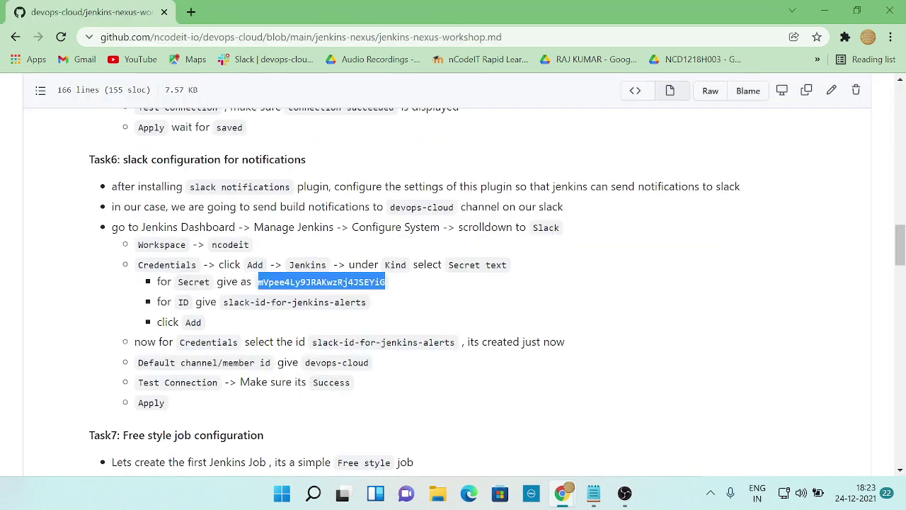
key(alt+Tab)
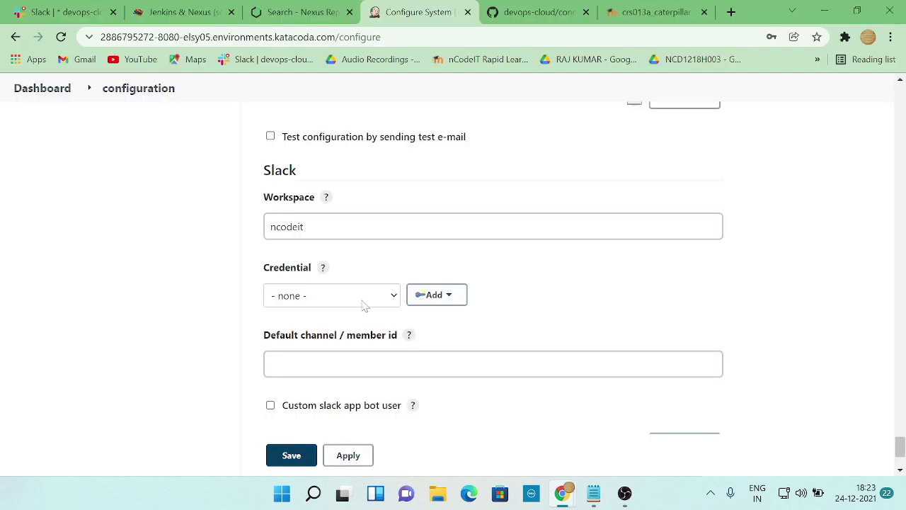
click(365, 301)
click(360, 314)
key(alt+Tab)
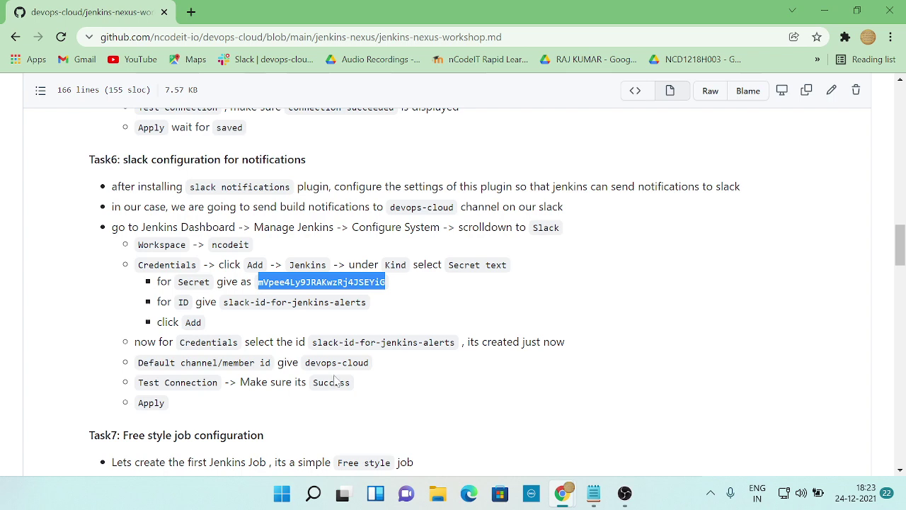
key(alt+Tab)
click(366, 365)
key(alt+Tab)
drag(306, 366, 381, 373)
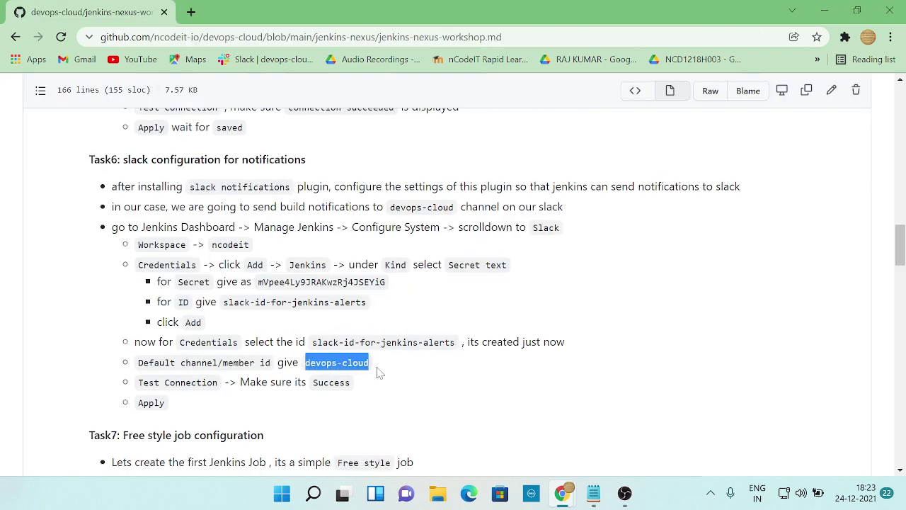
key(ctrl+c)
key(alt+Tab)
key(ctrl+v)
- Test the Slack connection and apply the Slack configuration
key(alt+Tab)
scroll(372, 382, down, 1)
key(alt+Tab)
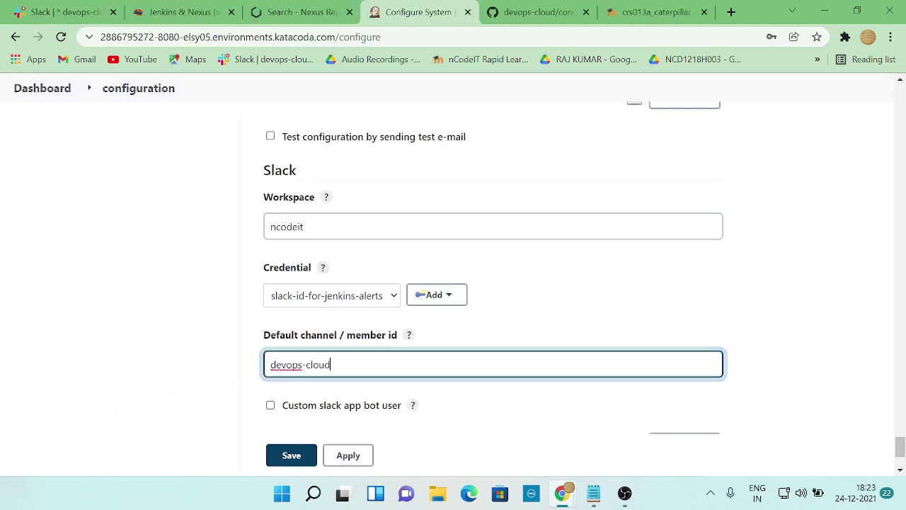
scroll(715, 344, down, 2)
click(678, 345)
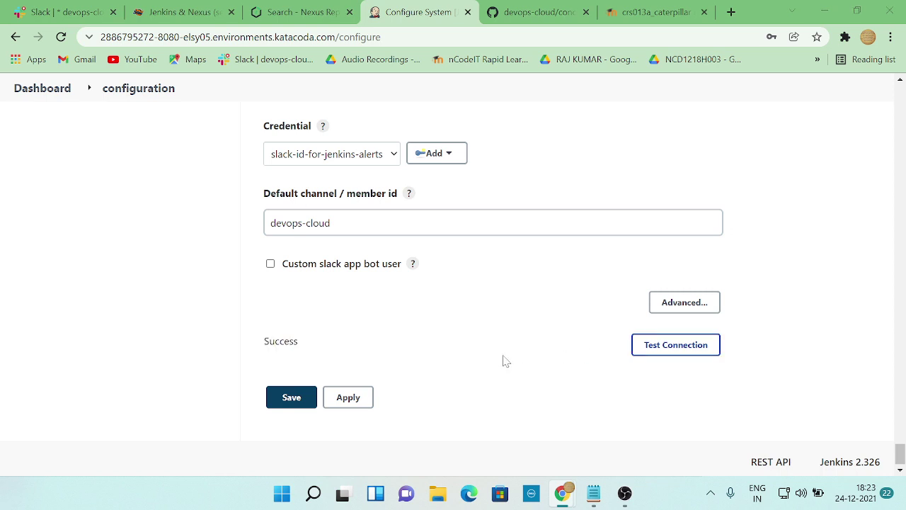
key(alt+Tab)
key(alt+Tab)
click(349, 398)
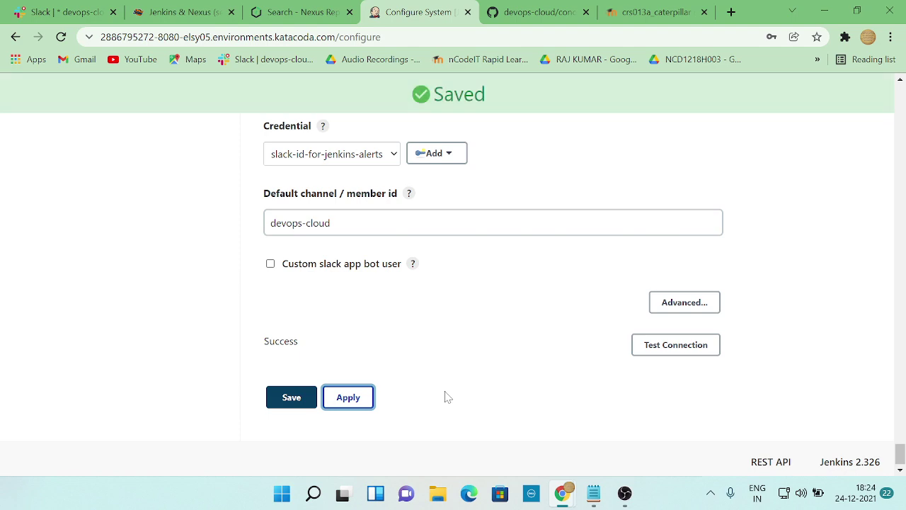
key(alt+Tab)
scroll(445, 396, down, 3)
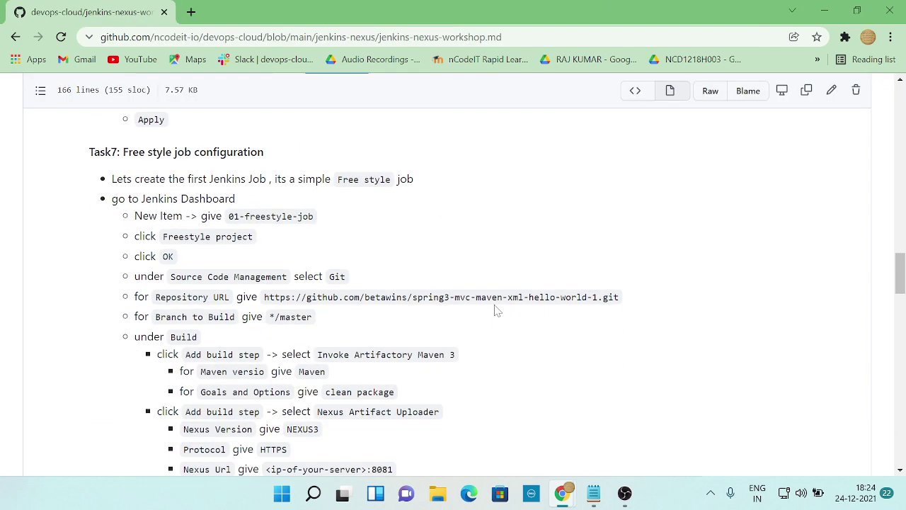
- Highlight the first Task7 free style job bullet in the workshop guide
key(alt+Tab)
key(alt+Tab)
key(alt+Tab)
key(alt+Tab)
key(alt+Tab)
key(alt+Tab)
drag(112, 179, 423, 181)
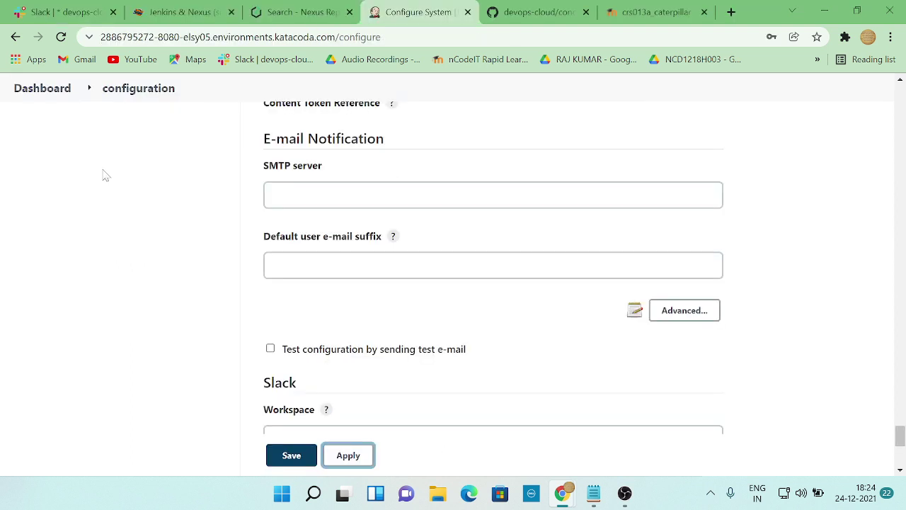
scroll(76, 144, up, 4)
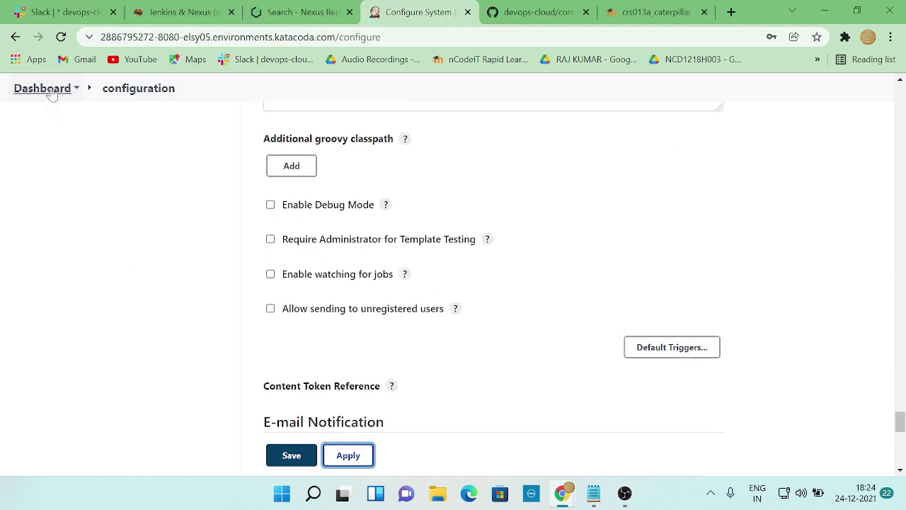
key(alt+Tab)
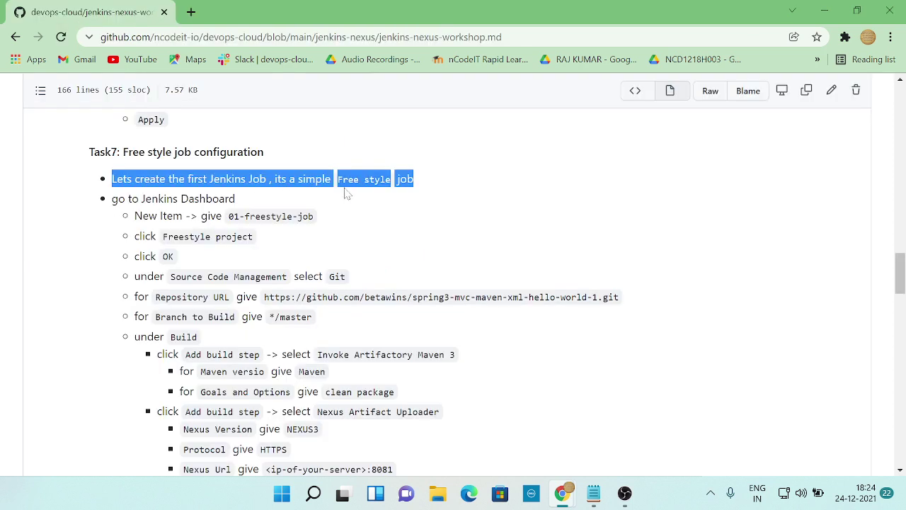
key(alt+Tab)
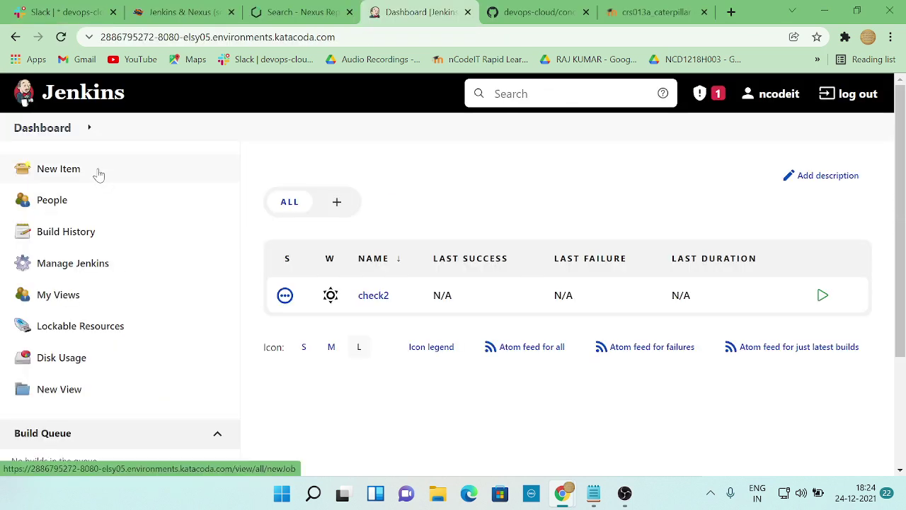
- Start a new Jenkins item named 01-freestyle-job, copied from the guide
key(alt+Tab)
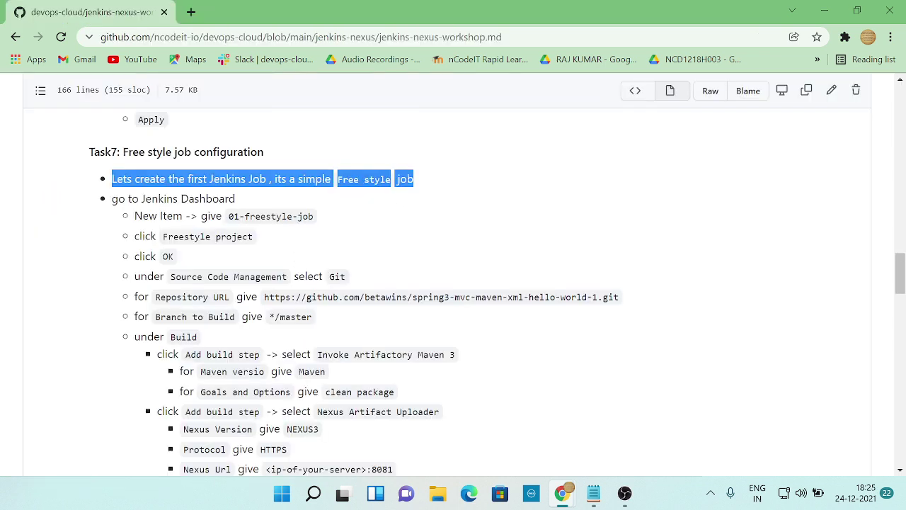
key(alt+Tab)
click(75, 175)
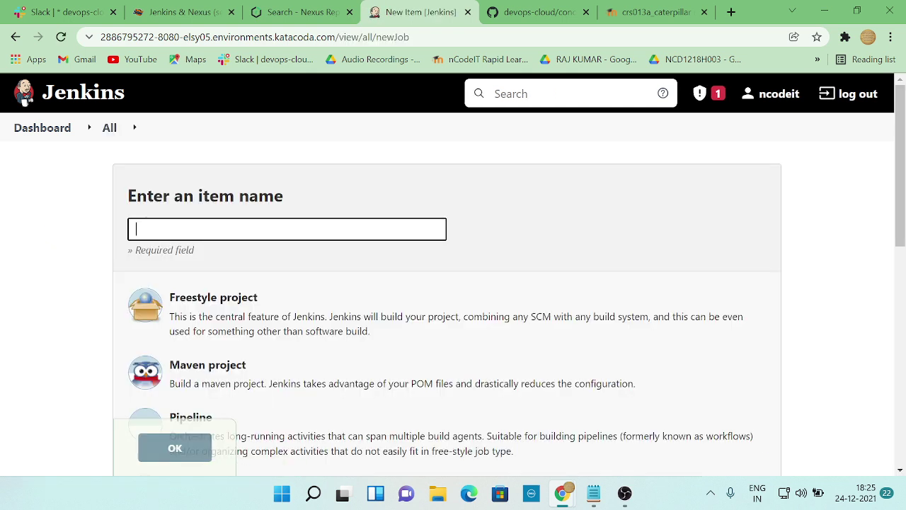
key(Down)
key(alt+Tab)
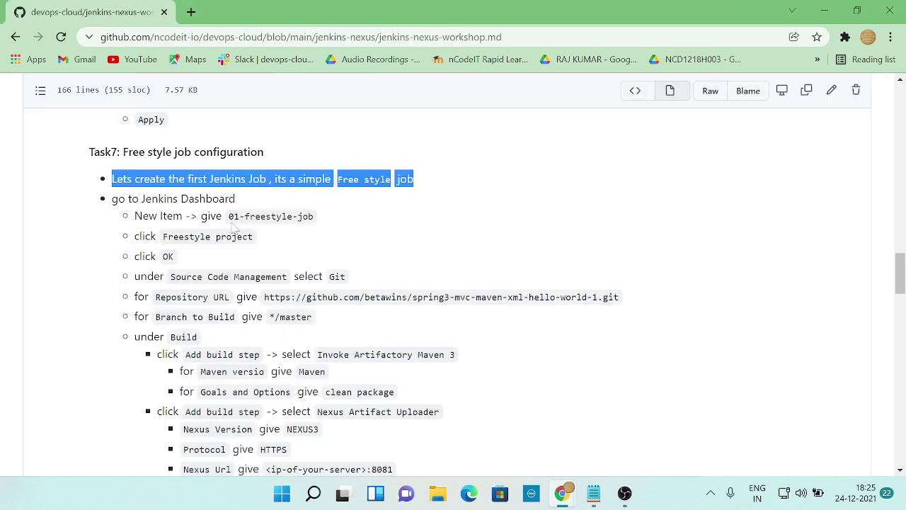
drag(228, 216, 320, 221)
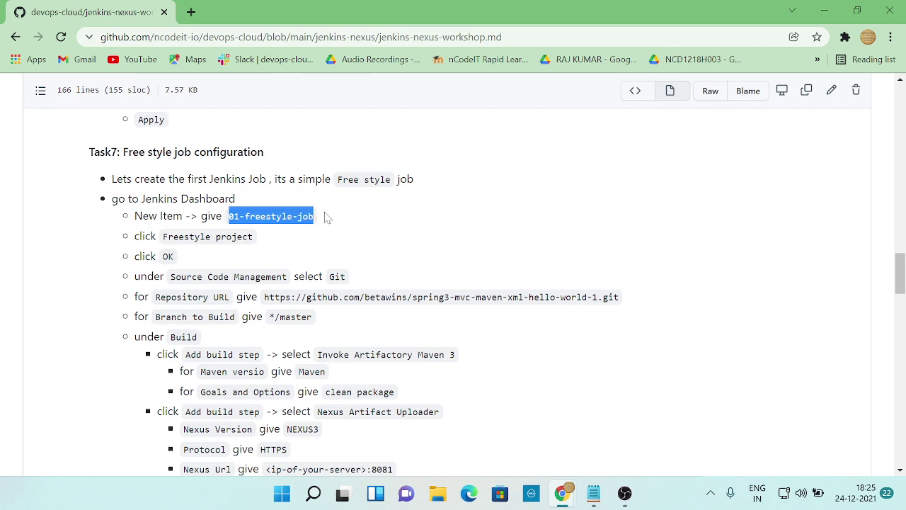
key(ctrl+c)
key(alt+Tab)
key(ctrl+v)
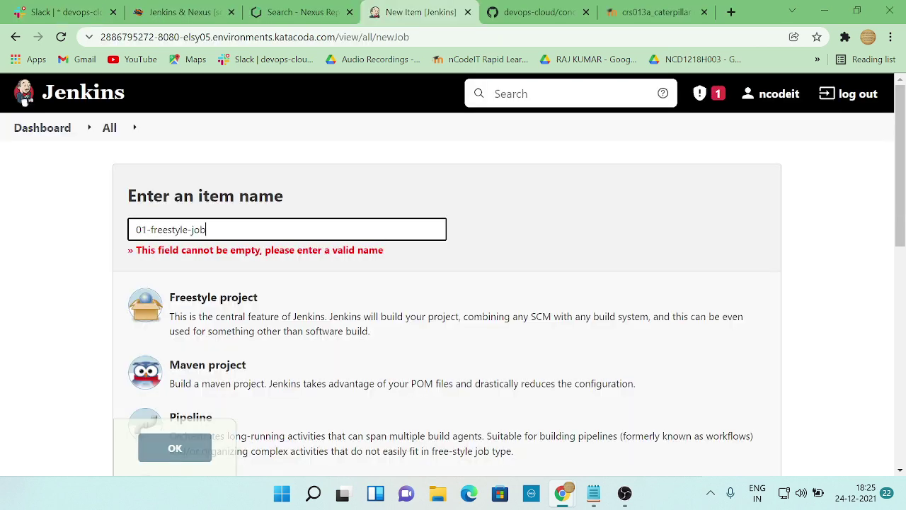
- Choose Freestyle project as the item type and create the job
key(alt+Tab)
drag(163, 236, 264, 242)
key(alt+Tab)
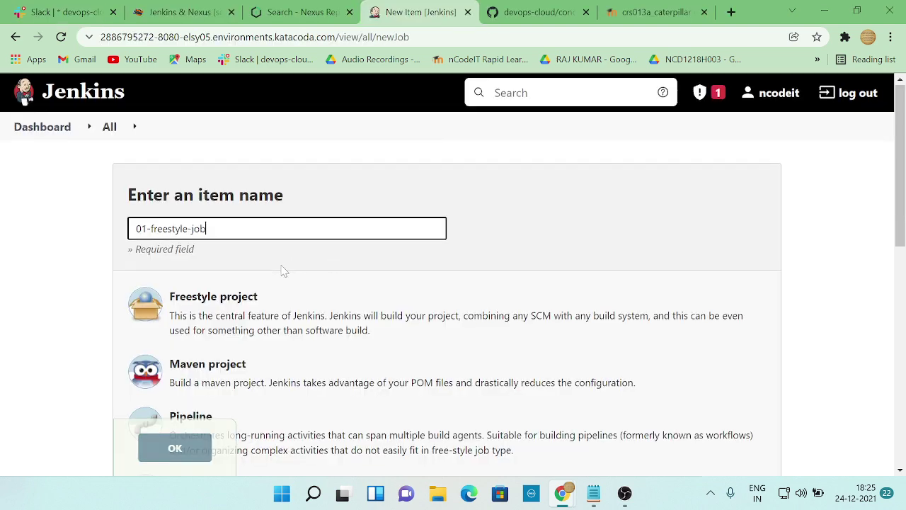
scroll(283, 269, down, 1)
click(227, 253)
key(alt+Tab)
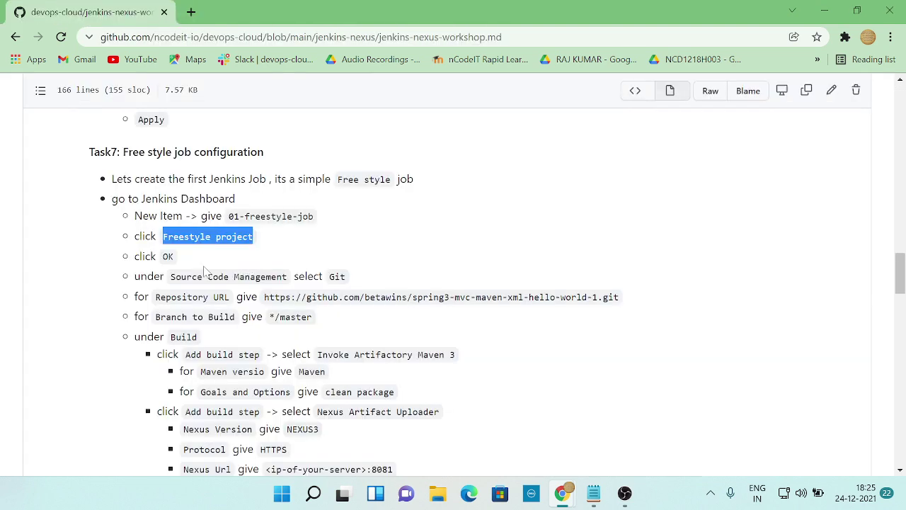
key(alt+Tab)
click(195, 450)
key(alt+Tab)
key(alt+Tab)
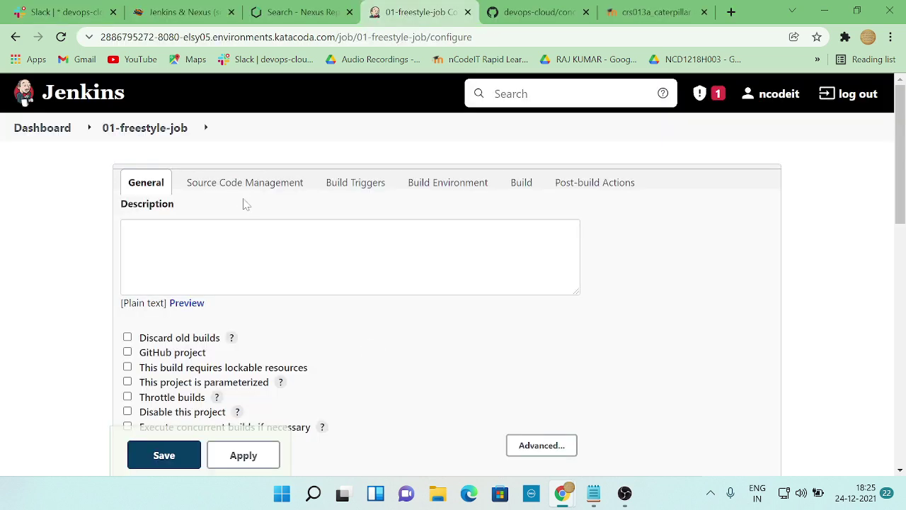
- Select Git under Source Code Management for 01-freestyle-job, ready for the Repository URL
click(233, 185)
key(alt+Tab)
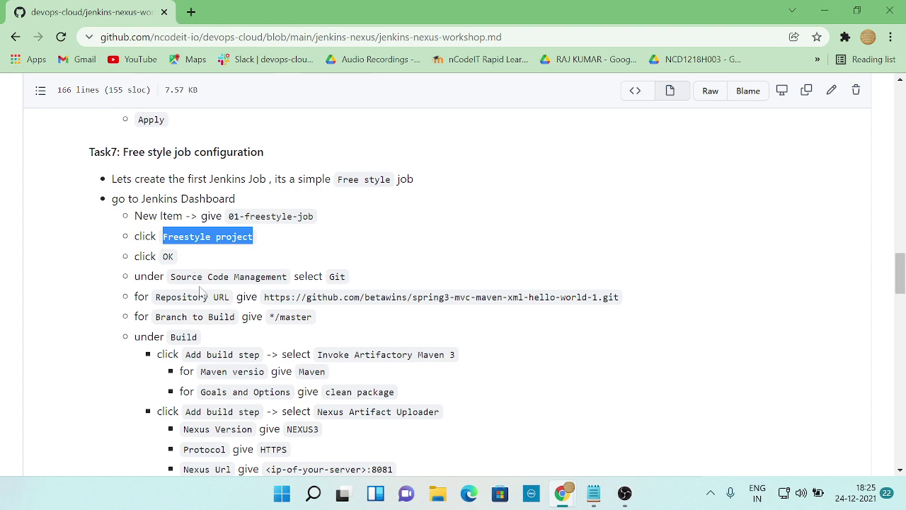
key(alt+Tab)
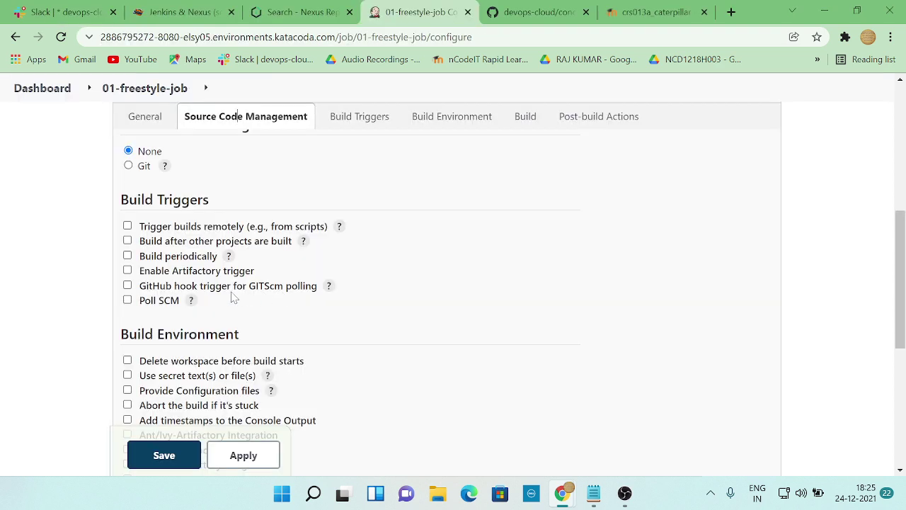
click(128, 165)
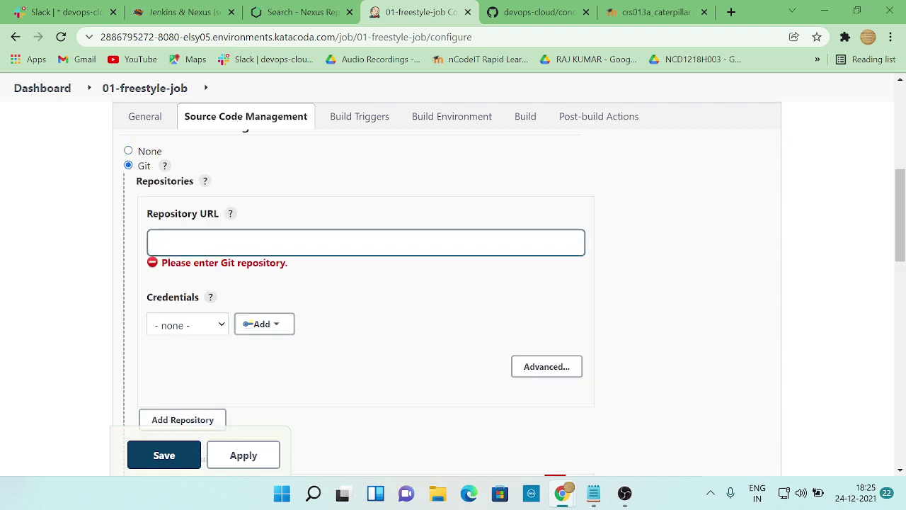
key(alt+Tab)
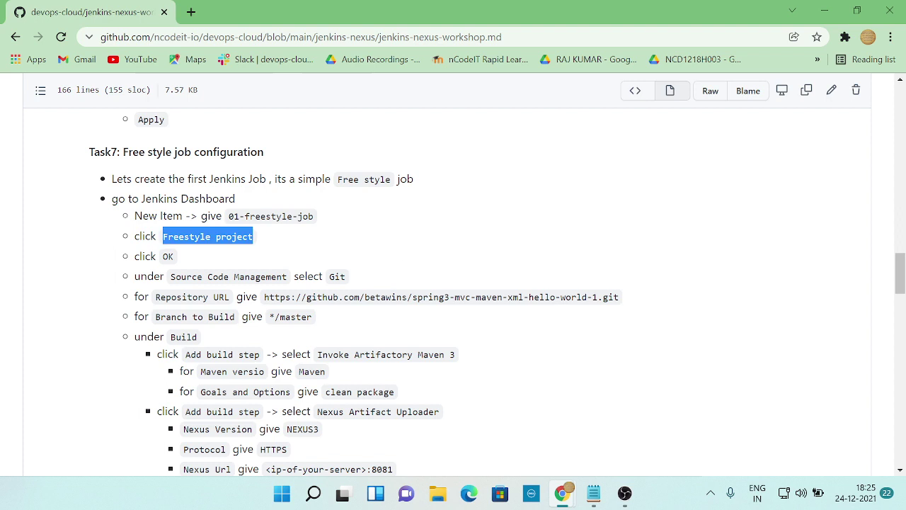
key(alt+Tab)
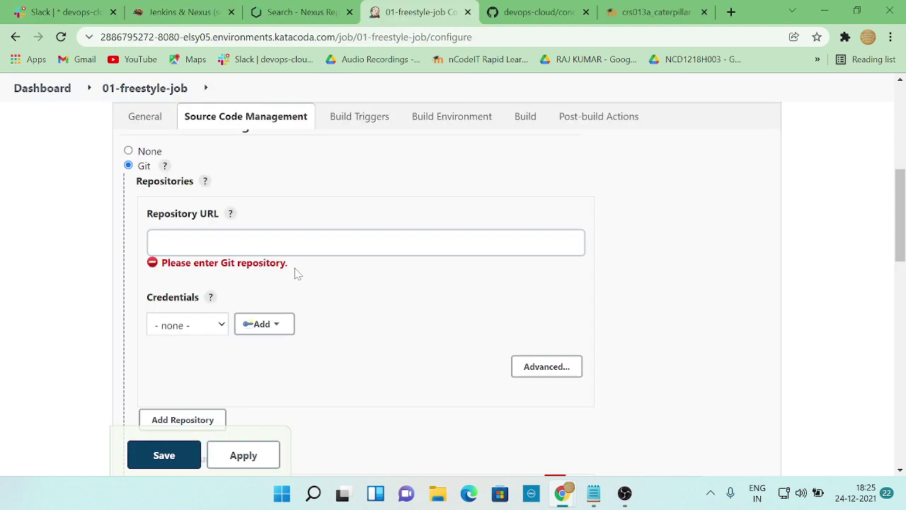
click(333, 242)
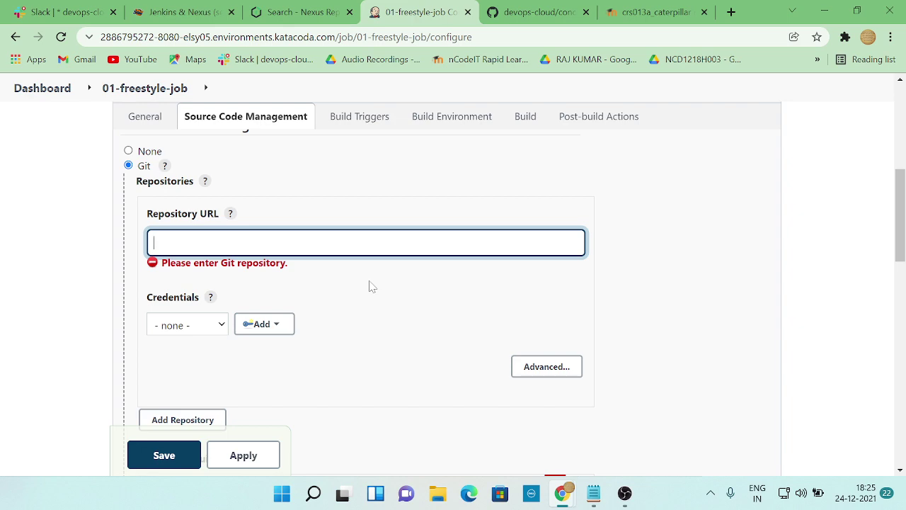
- Copy the spring3-mvc-maven-xml-hello-world-1 GitHub URL from the workshop page into Repository URL
key(alt+Tab)
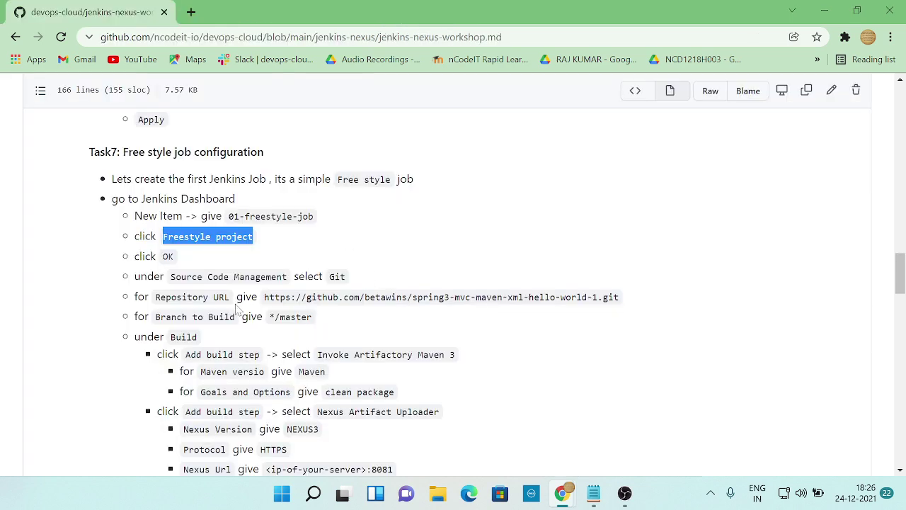
key(alt+Tab)
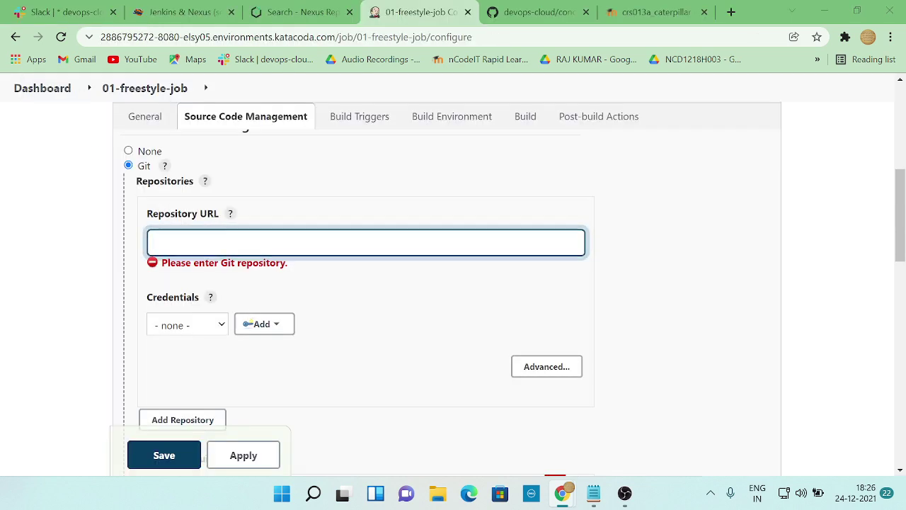
key(alt+Tab)
drag(263, 298, 621, 304)
key(ctrl+c)
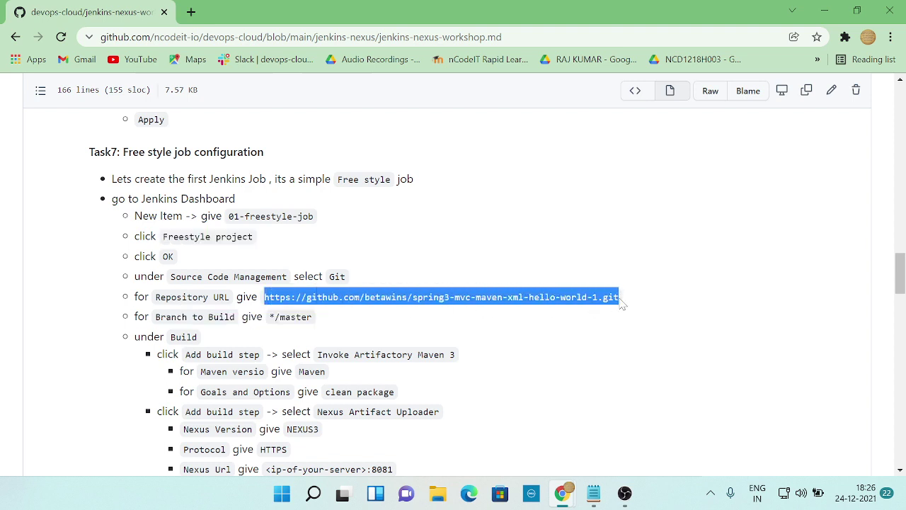
key(alt+Tab)
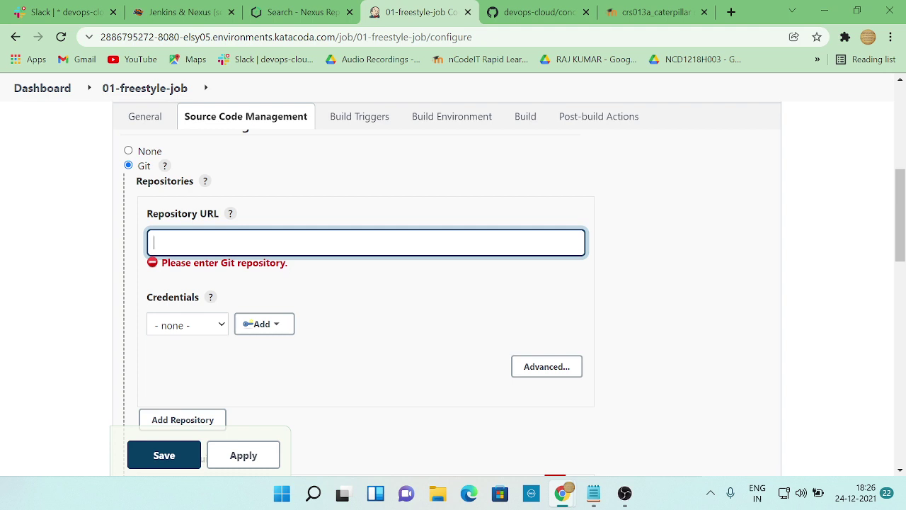
key(ctrl+v)
key(alt+Tab)
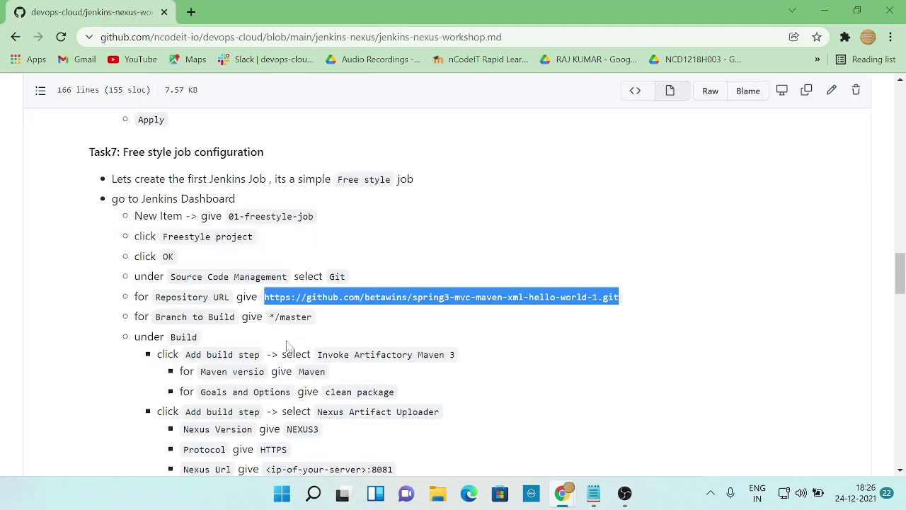
key(alt+Tab)
- Leave Git credentials unset, keep the */master branch, and move down toward the build steps
click(264, 311)
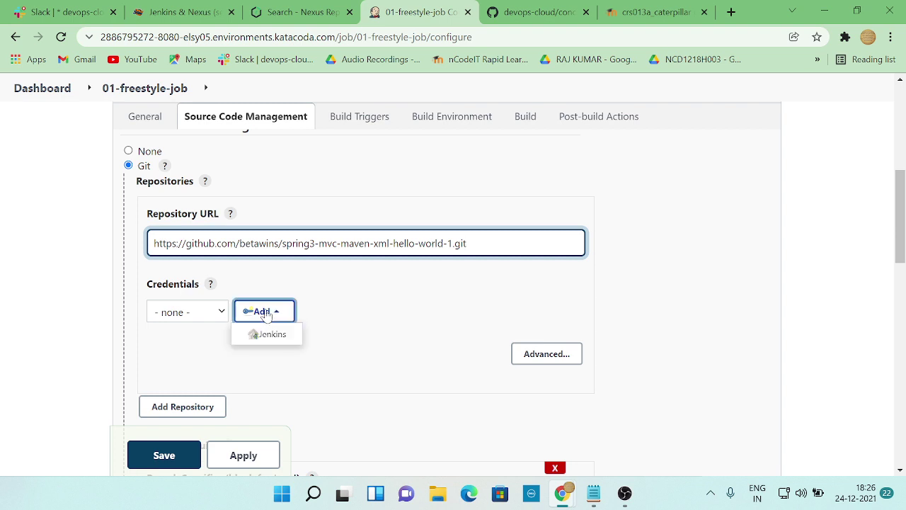
click(320, 310)
scroll(318, 321, down, 2)
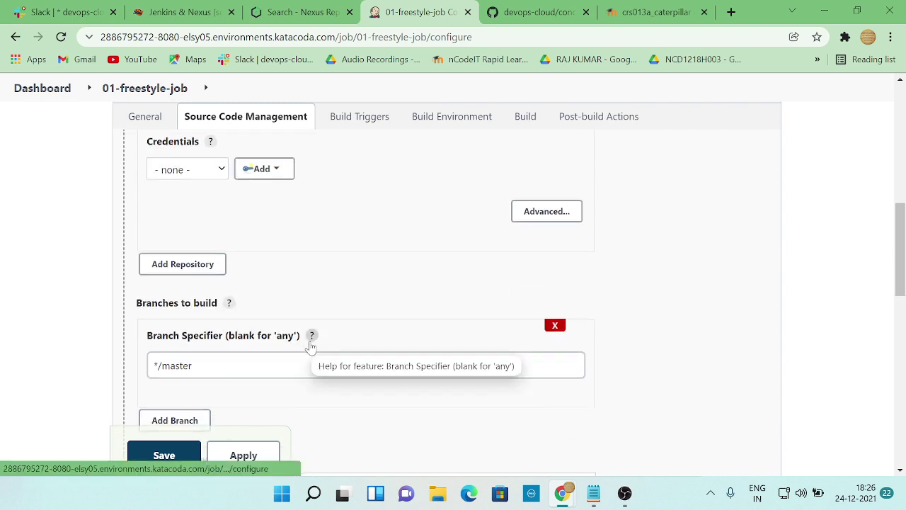
scroll(297, 354, down, 1)
key(alt+Tab)
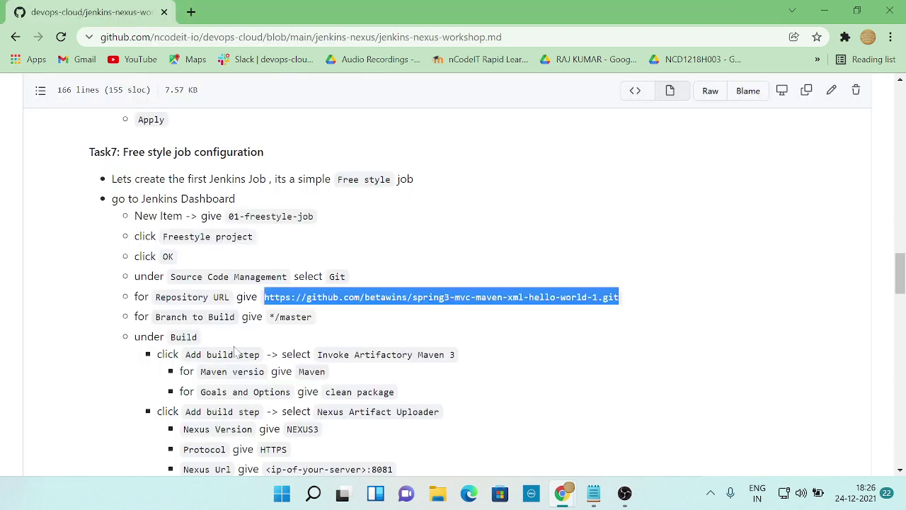
scroll(237, 352, down, 1)
key(alt+Tab)
scroll(237, 350, down, 2)
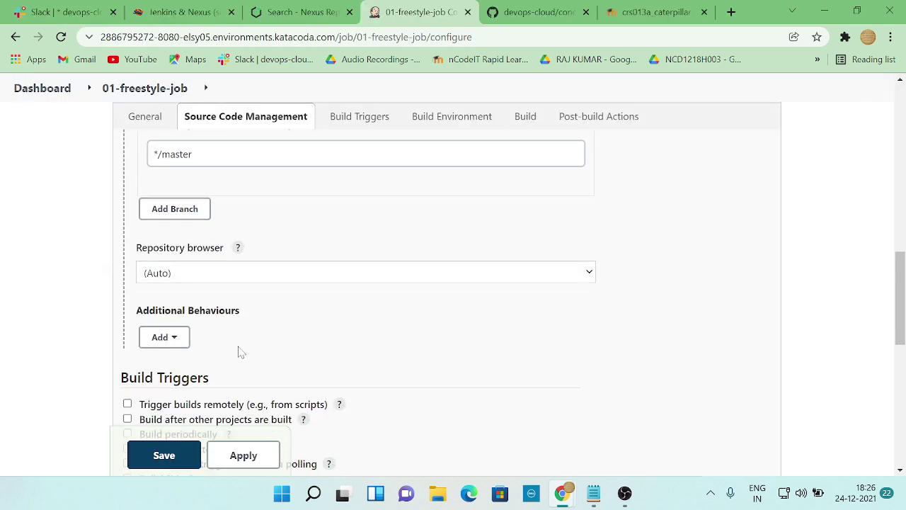
scroll(240, 352, down, 1)
scroll(239, 351, down, 1)
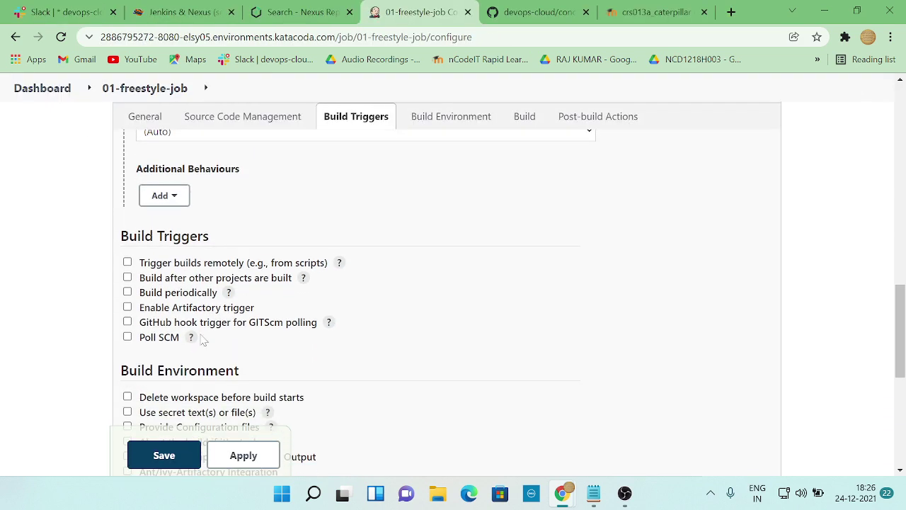
scroll(271, 343, down, 1)
scroll(271, 343, down, 3)
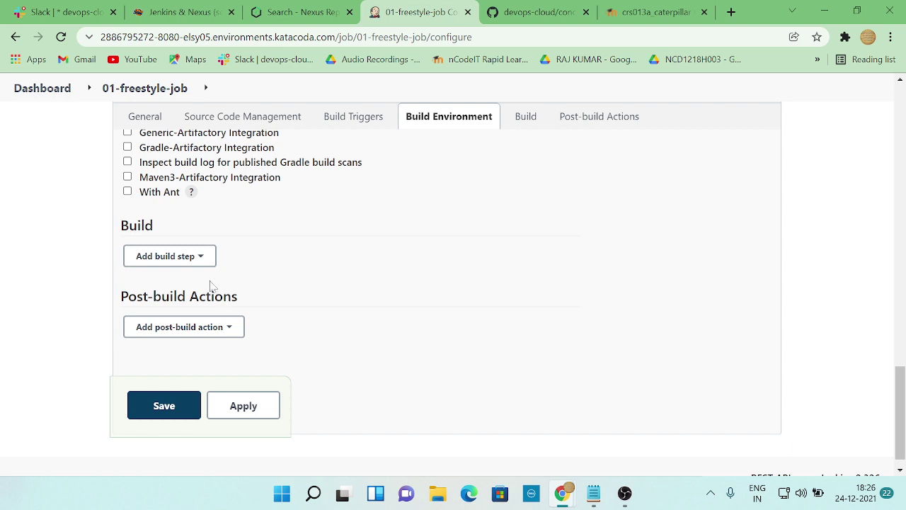
- Add an Invoke Artifactory Maven 3 build step with Maven Version kept as Maven
click(186, 257)
key(alt+Tab)
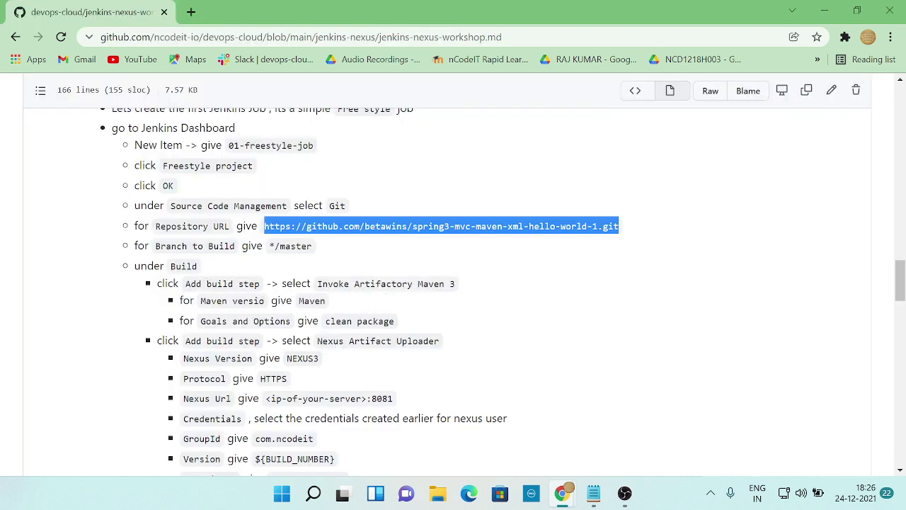
key(alt+Tab)
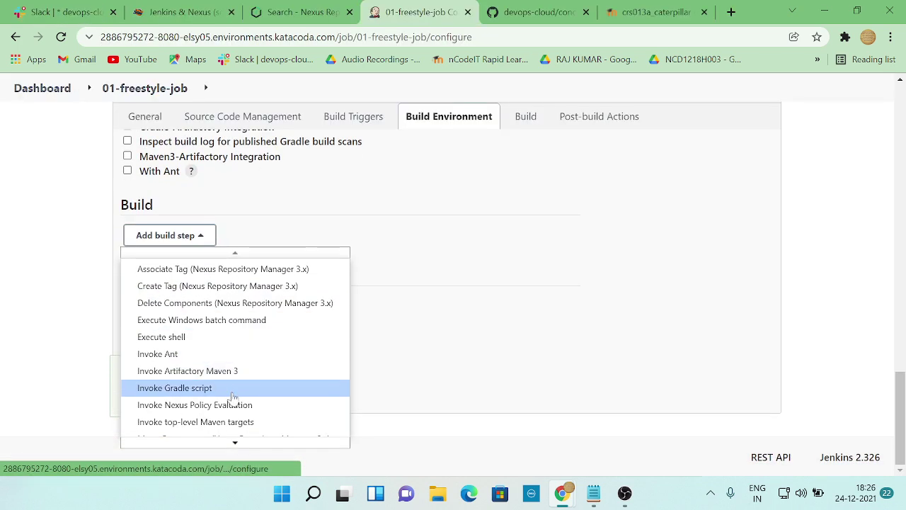
click(227, 378)
key(alt+Tab)
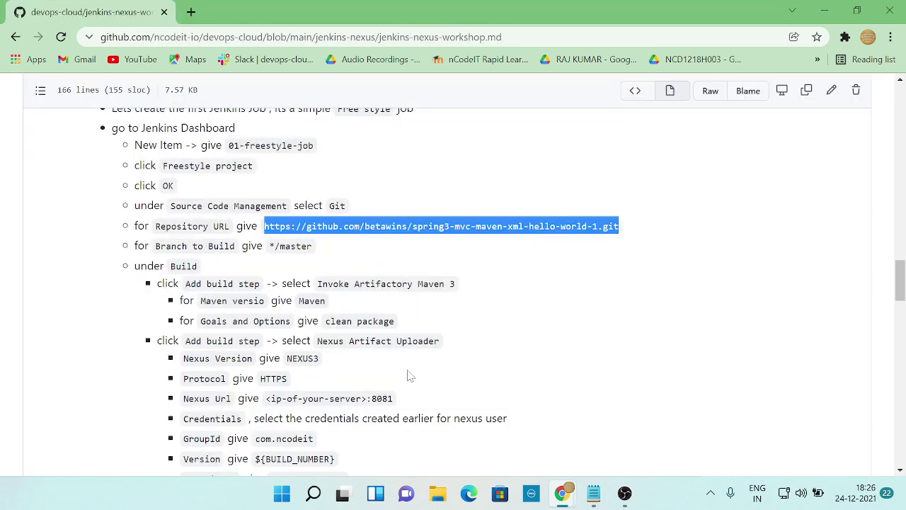
key(alt+Tab)
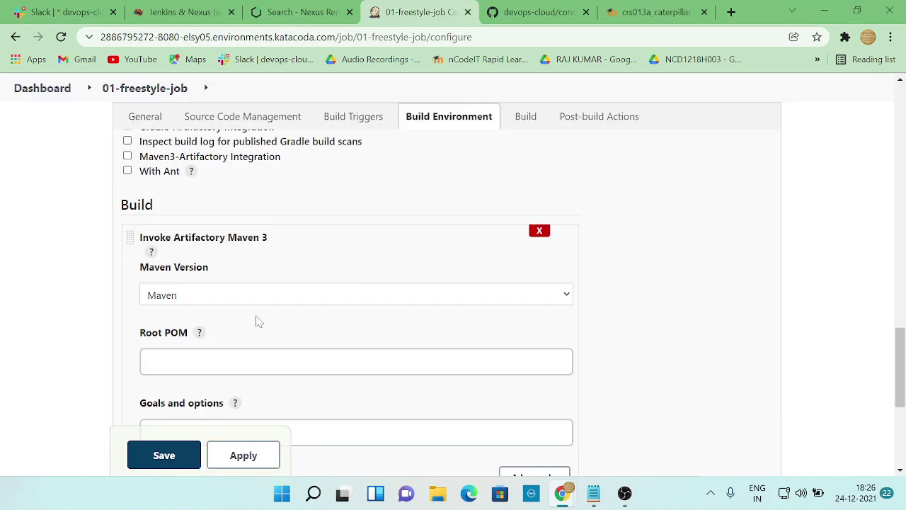
scroll(265, 344, down, 1)
click(240, 291)
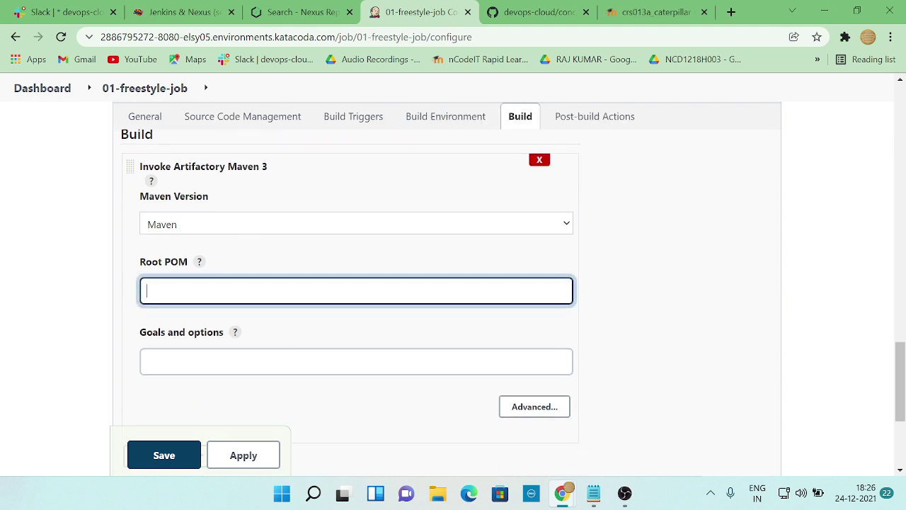
- Paste 'clean package' from the workshop guide into Goals and options
key(alt+Tab)
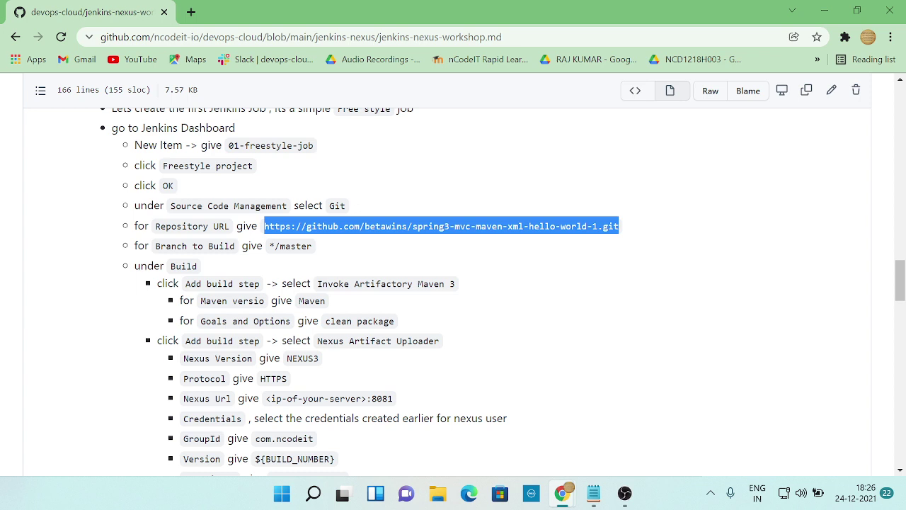
key(alt+Tab)
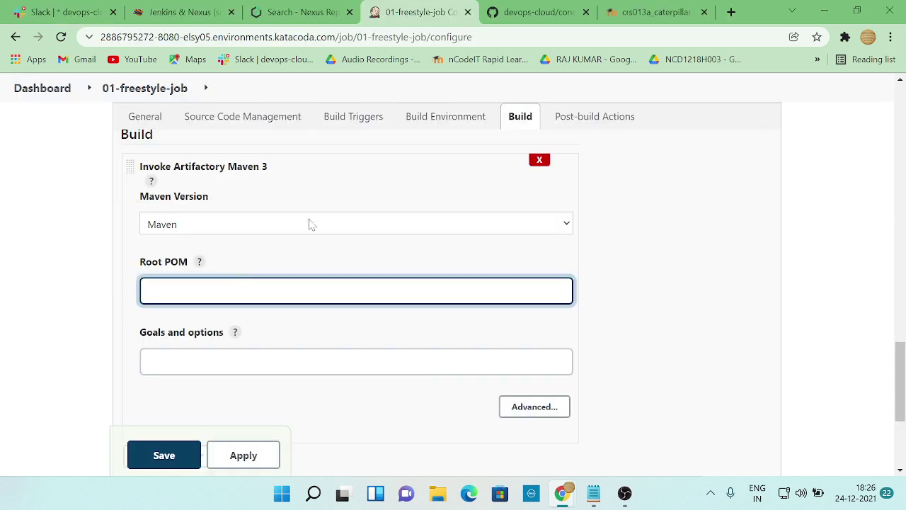
key(alt+Tab)
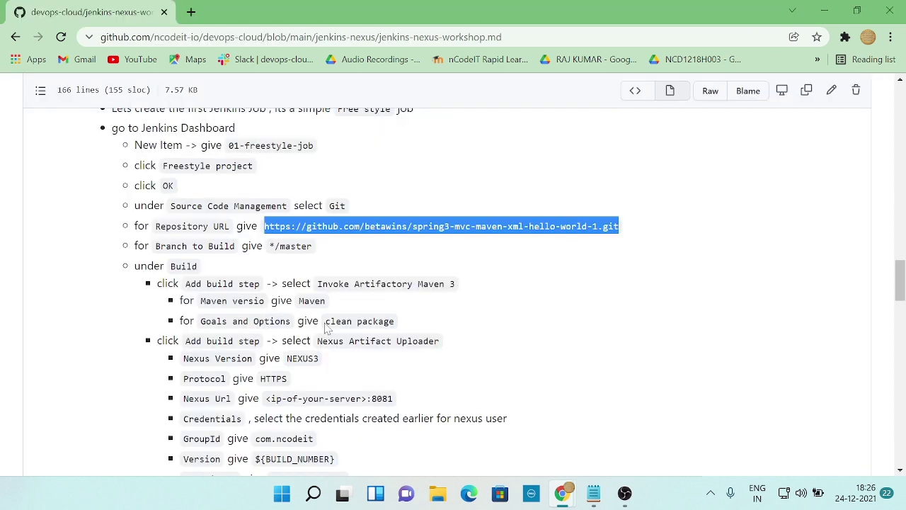
drag(326, 328, 395, 324)
key(ctrl+c)
key(alt+Tab)
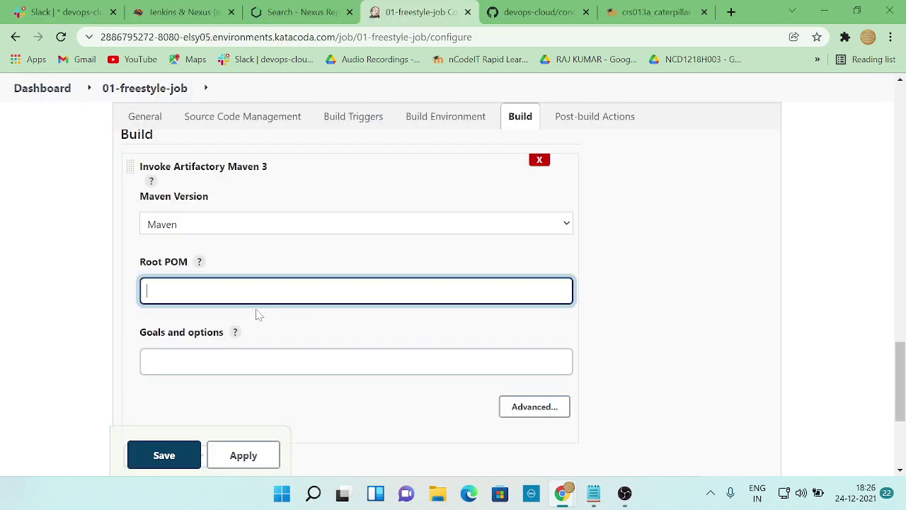
click(252, 349)
key(ctrl+v)
- Look up the second required build step and bring up the build step type list
key(alt+Tab)
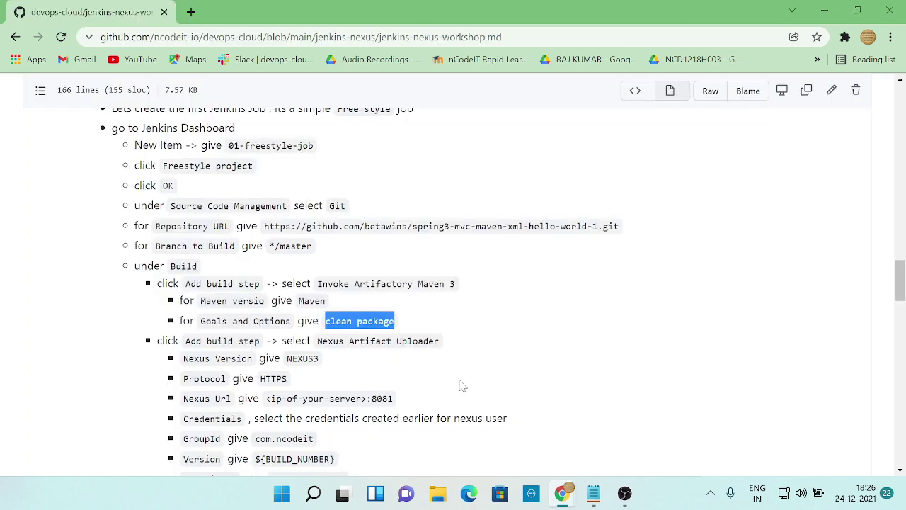
scroll(461, 385, down, 1)
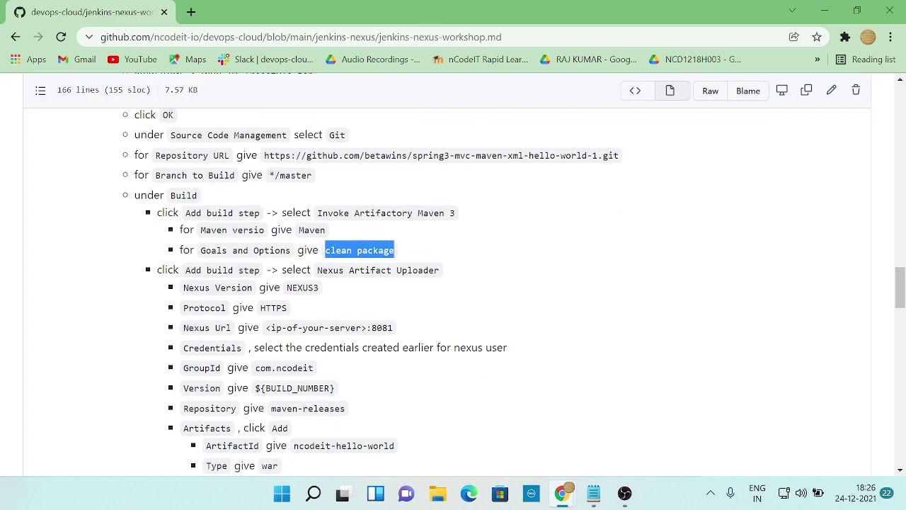
key(alt+Tab)
scroll(305, 320, down, 2)
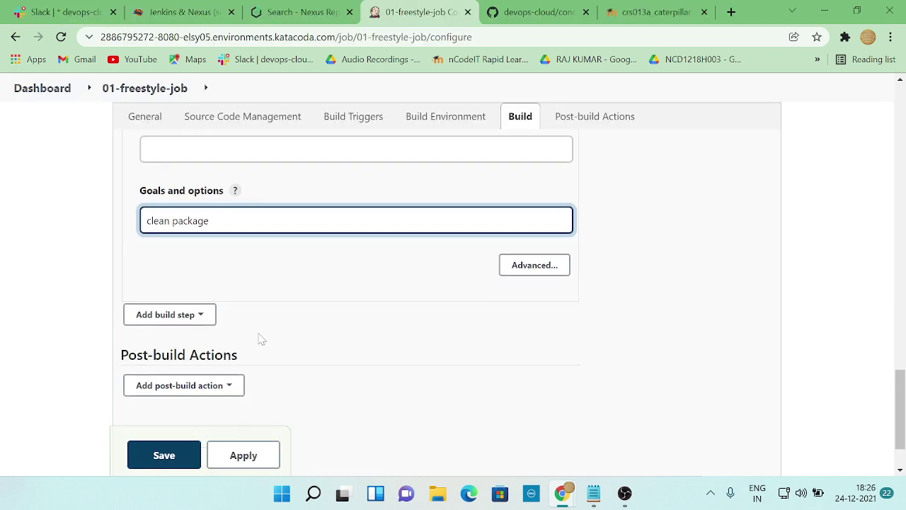
click(200, 316)
key(alt+Tab)
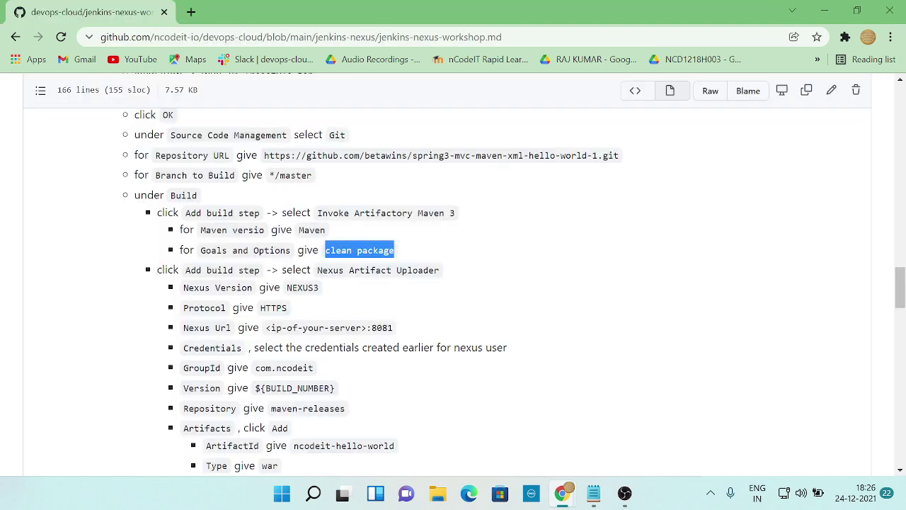
- Add a Nexus artifact uploader build step to the job
key(alt+Tab)
scroll(194, 255, down, 2)
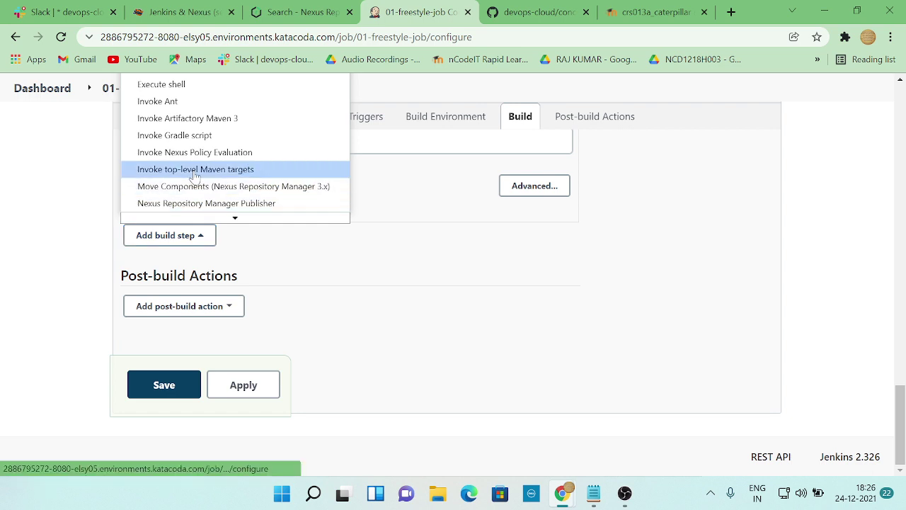
scroll(198, 173, down, 2)
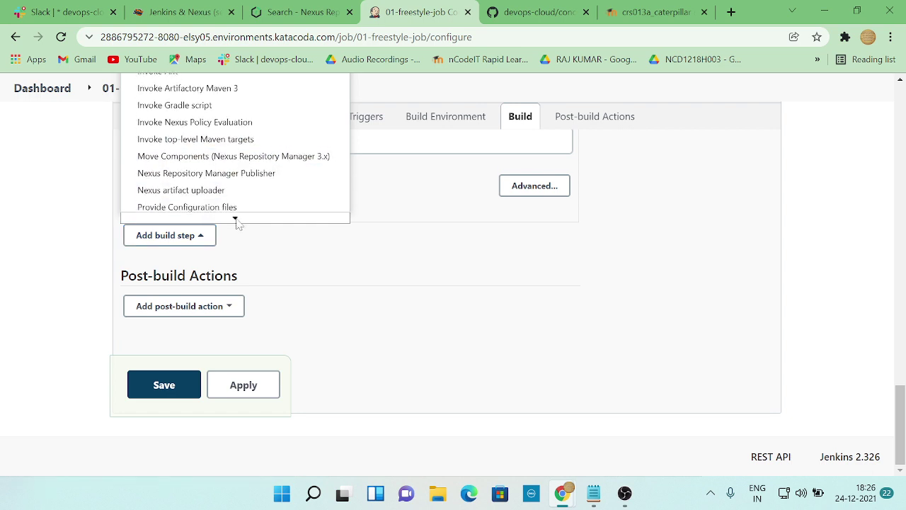
click(204, 170)
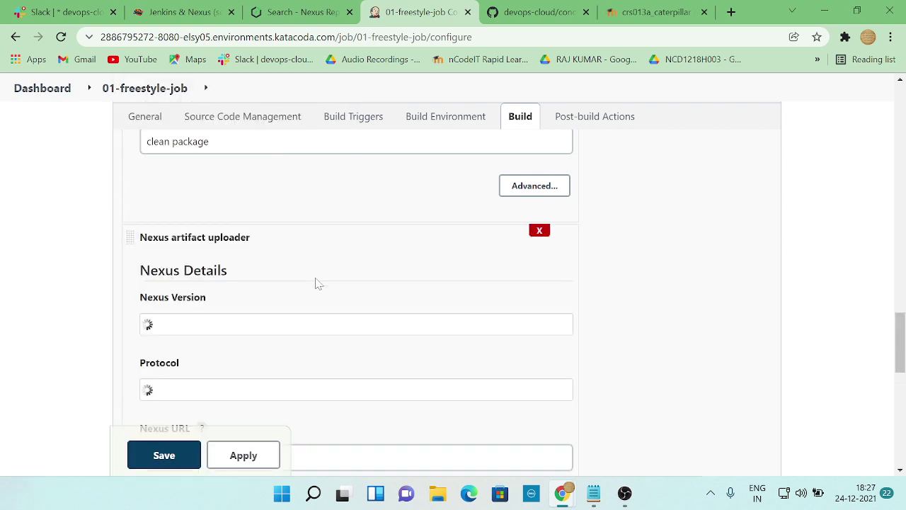
- Set the uploader's Nexus Version to NEXUS3 and Protocol to HTTPS
key(alt+Tab)
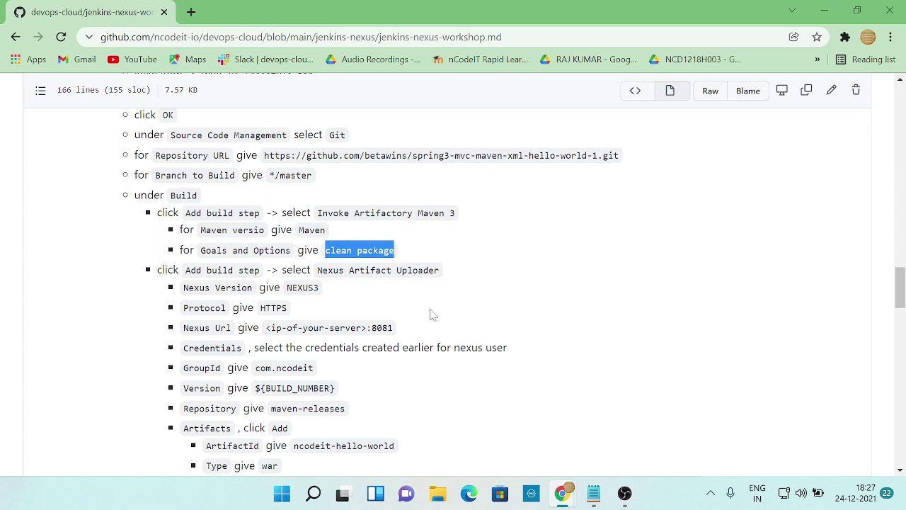
key(alt+Tab)
scroll(245, 323, down, 1)
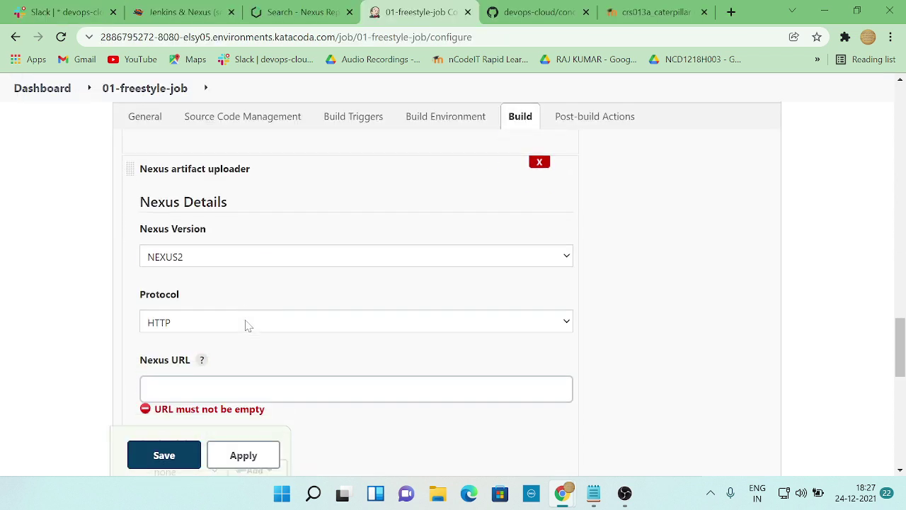
click(248, 252)
click(238, 286)
key(alt+Tab)
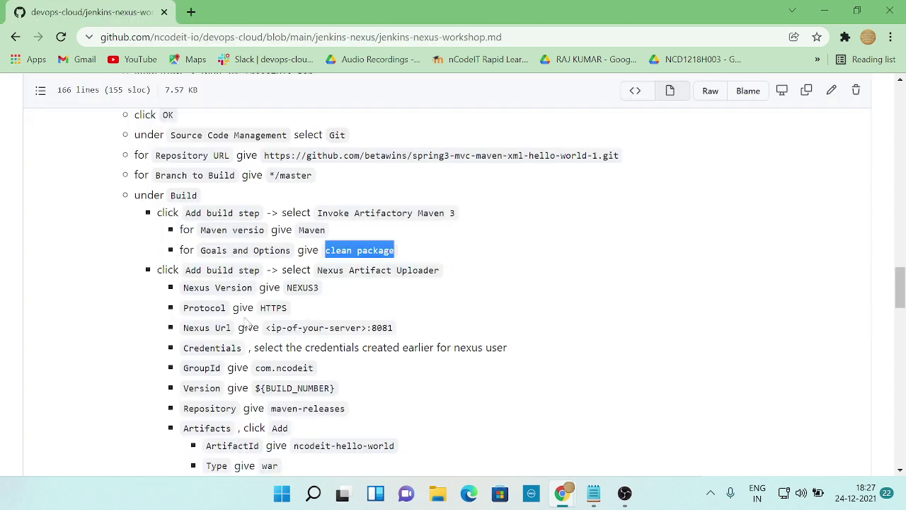
key(alt+Tab)
click(219, 319)
click(216, 350)
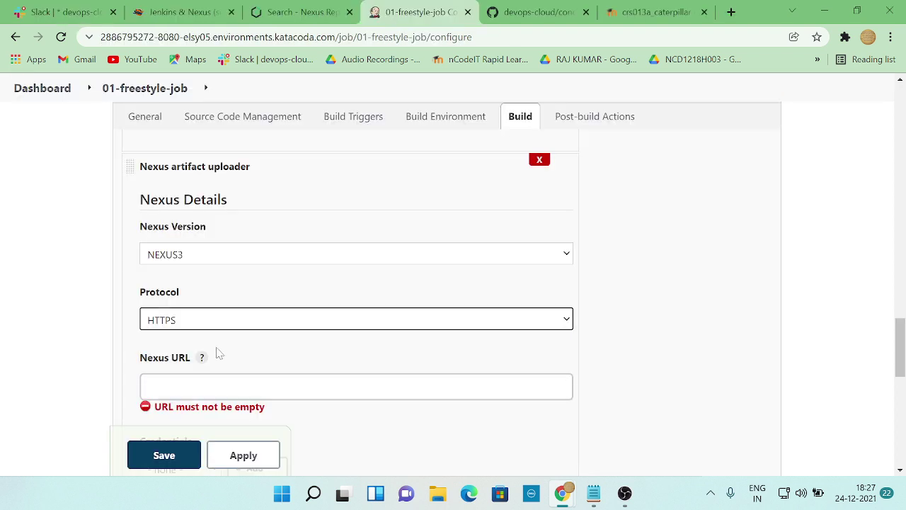
- Focus the Nexus URL field and select the server IP 172.18.0.1 in the Notepad notes
key(alt+Tab)
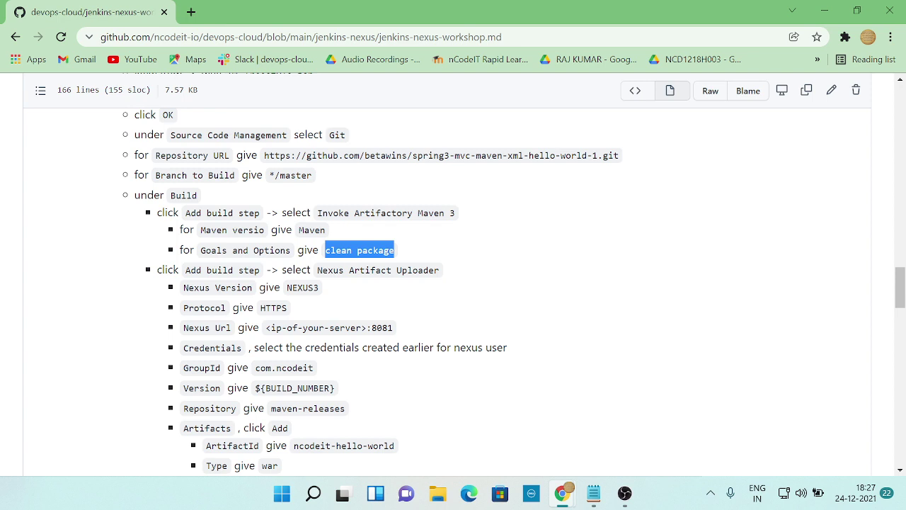
key(alt+Tab)
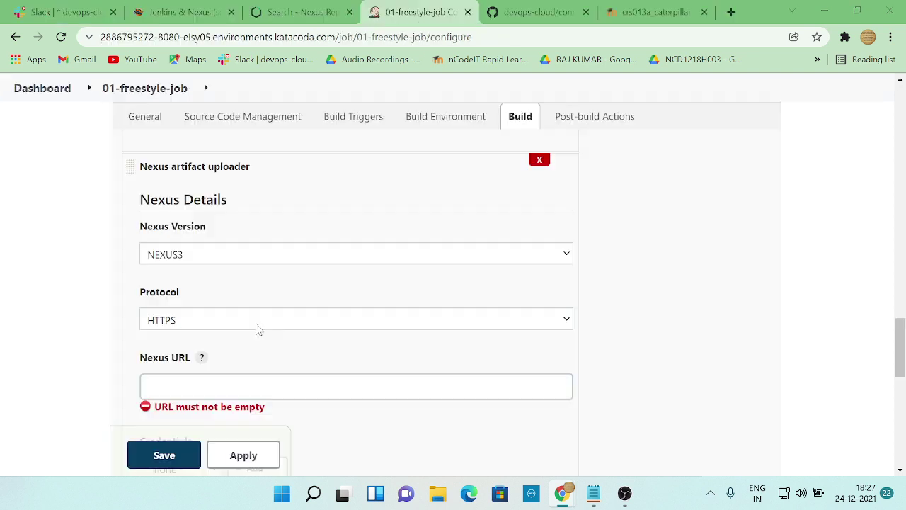
click(259, 377)
key(alt+Tab)
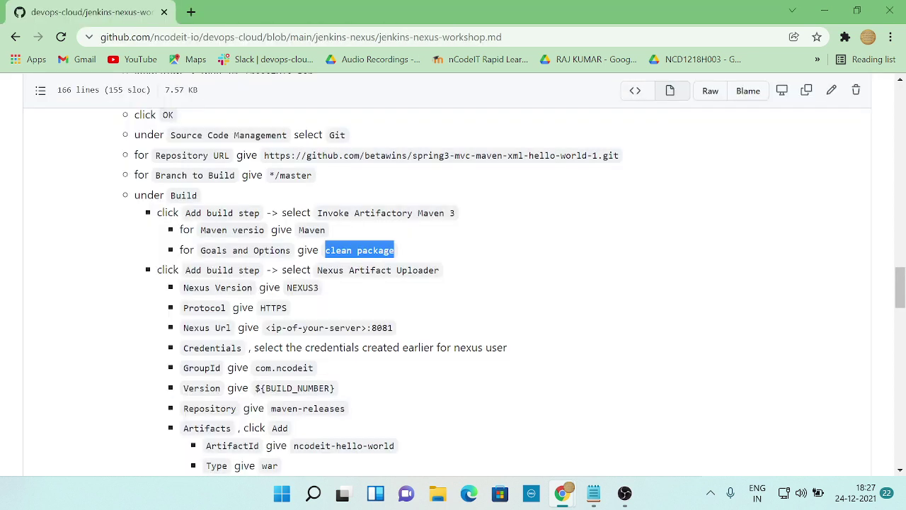
key(alt+Tab)
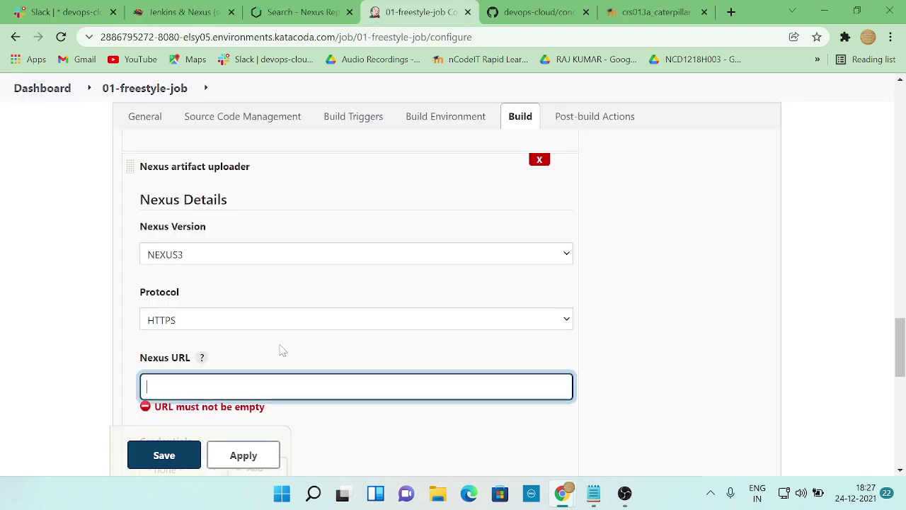
click(594, 493)
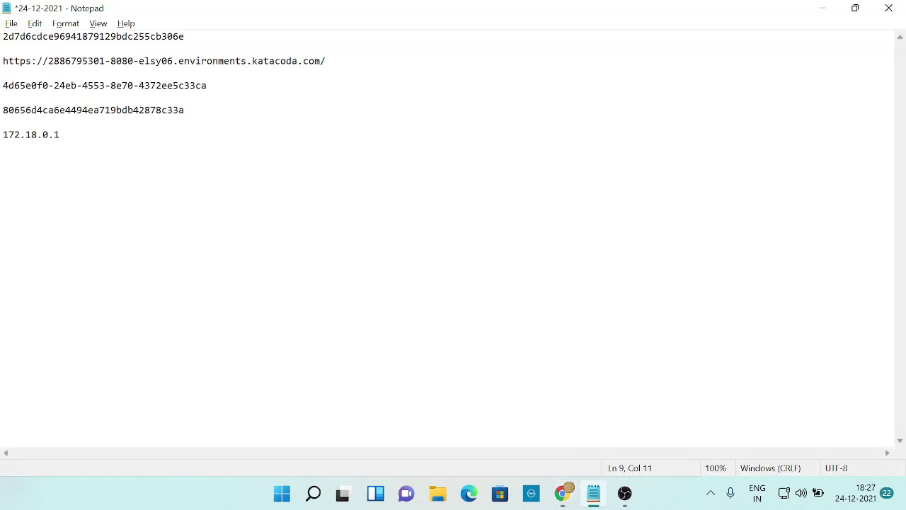
key(shift+Home)
- Enter 172.18.0.1:8081 as the uploader's Nexus URL
key(ctrl+c)
key(alt+Tab)
key(ctrl+v)
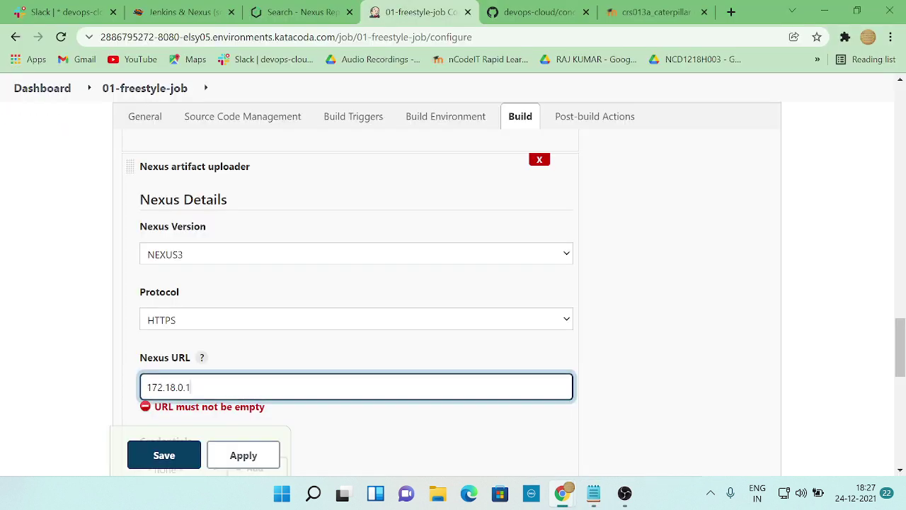
key(alt+Tab)
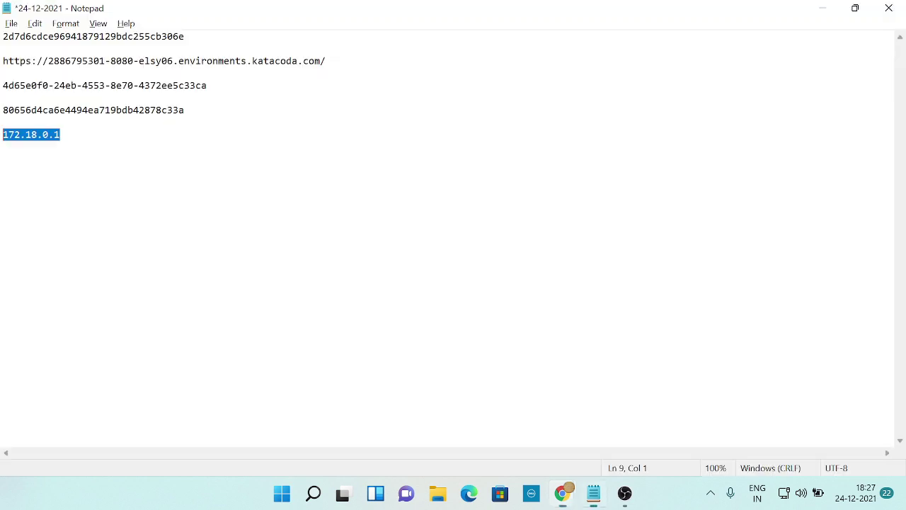
key(alt+Tab)
key(alt+Tab)
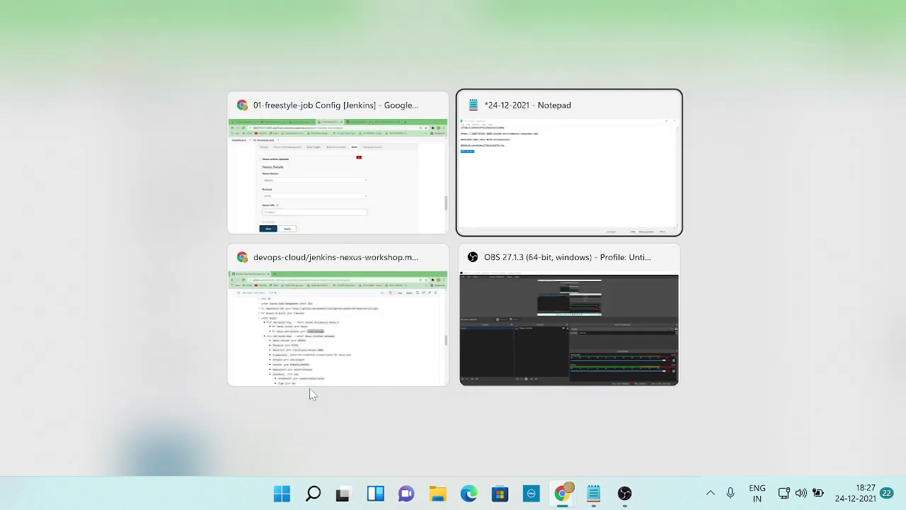
click(309, 390)
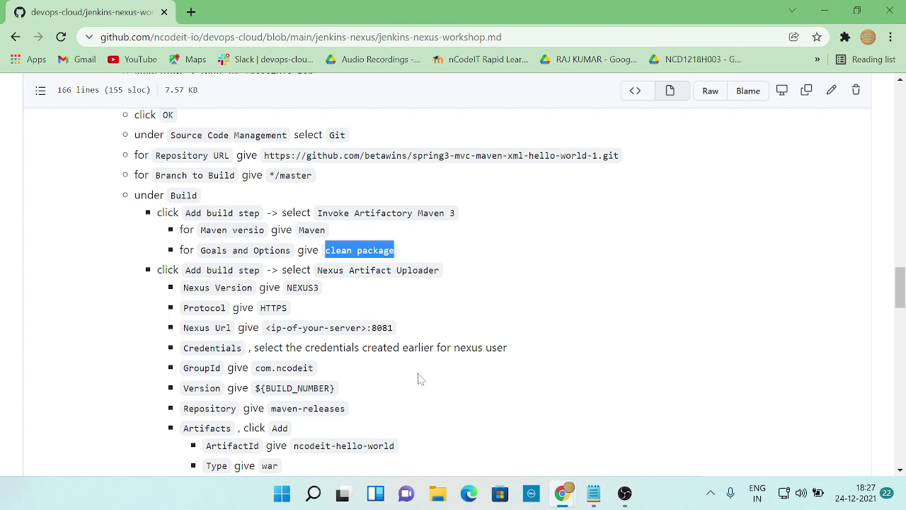
key(alt+Tab)
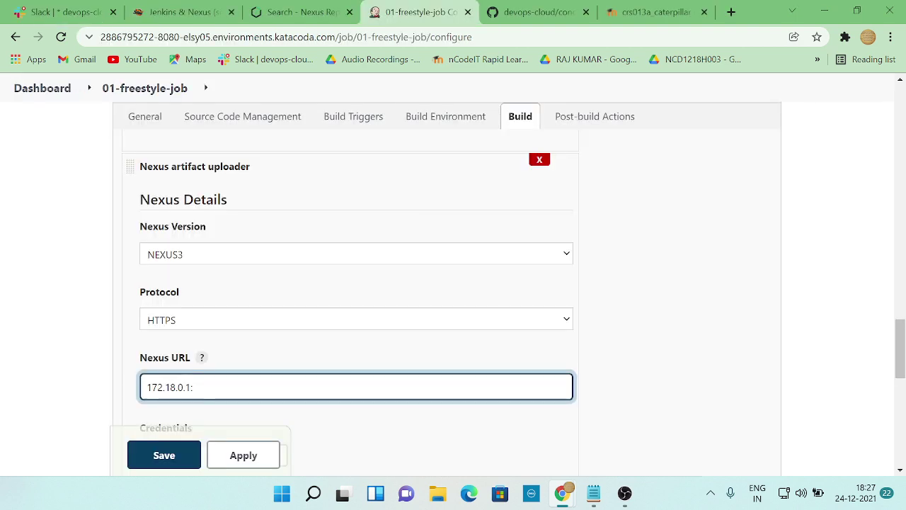
text(8081)
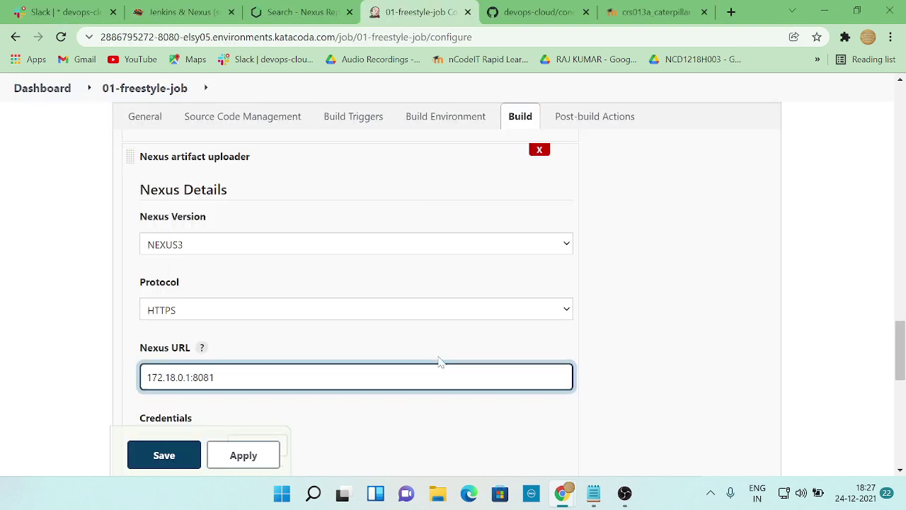
- Scroll through the workshop instructions to review the uploader's remaining settings
scroll(439, 359, down, 2)
key(alt+Tab)
scroll(351, 367, down, 2)
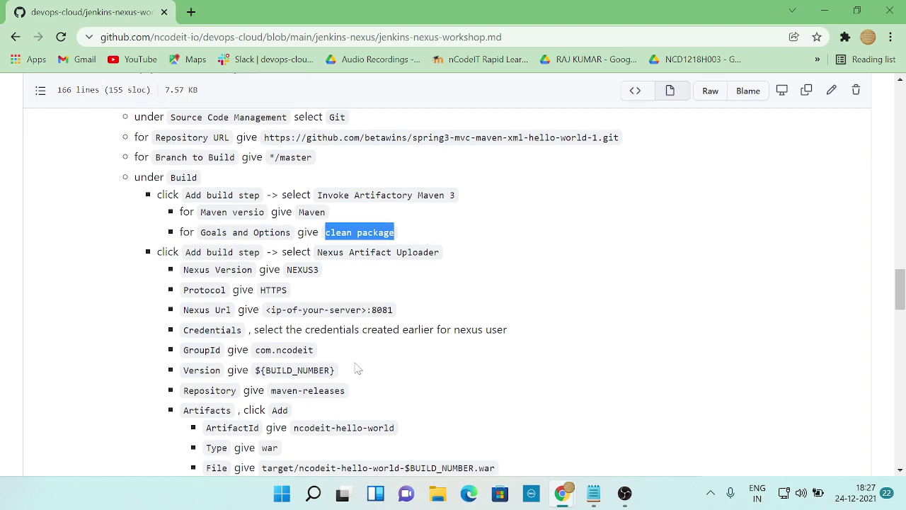
scroll(369, 367, up, 3)
scroll(455, 352, up, 2)
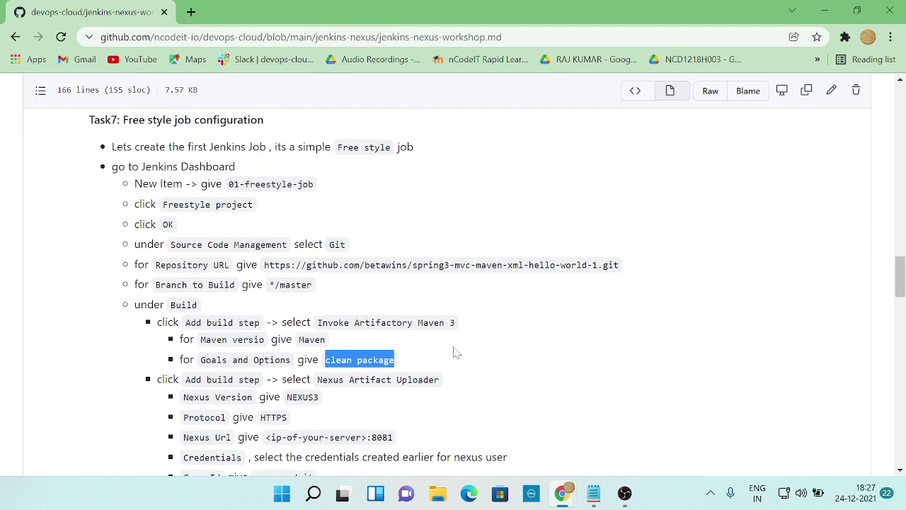
scroll(455, 351, up, 2)
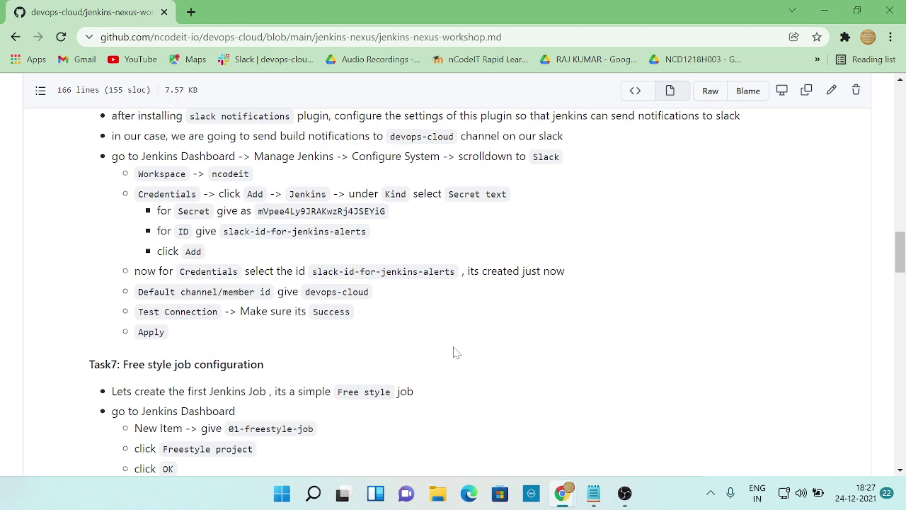
scroll(456, 352, down, 2)
scroll(455, 352, down, 2)
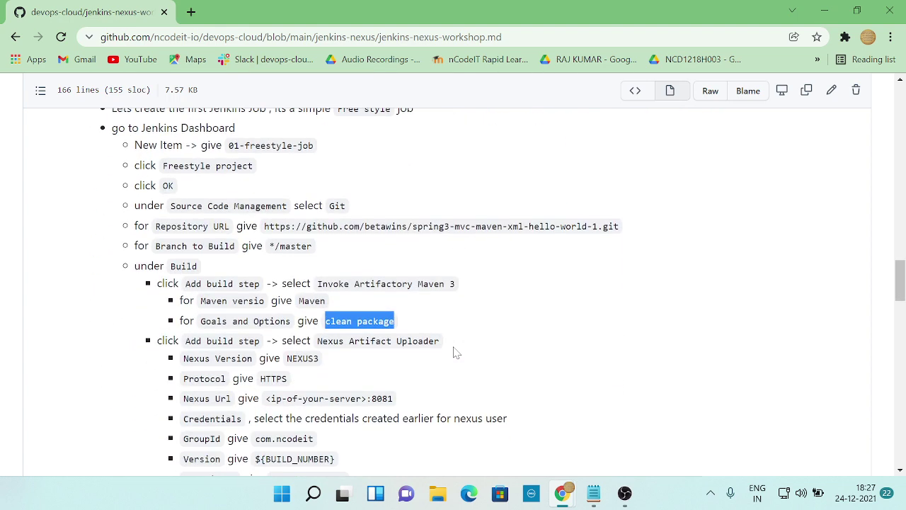
scroll(455, 352, up, 4)
scroll(455, 352, up, 2)
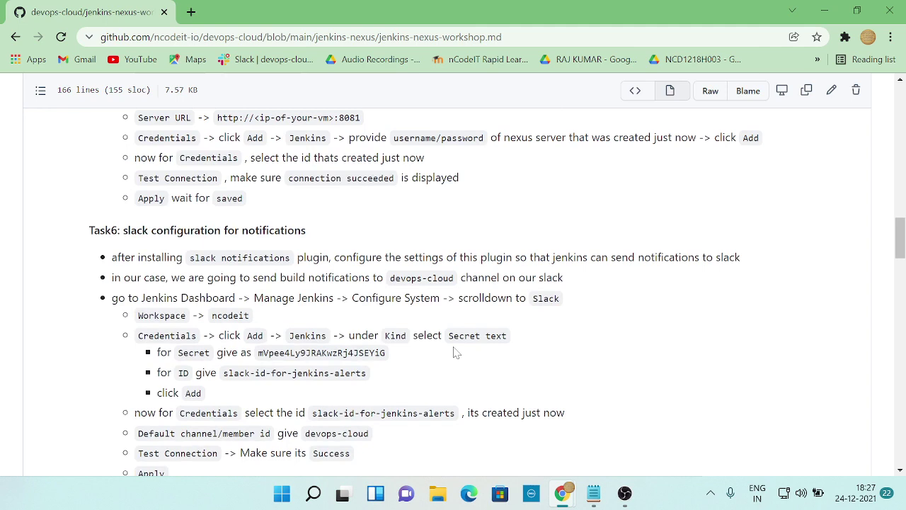
scroll(455, 352, down, 2)
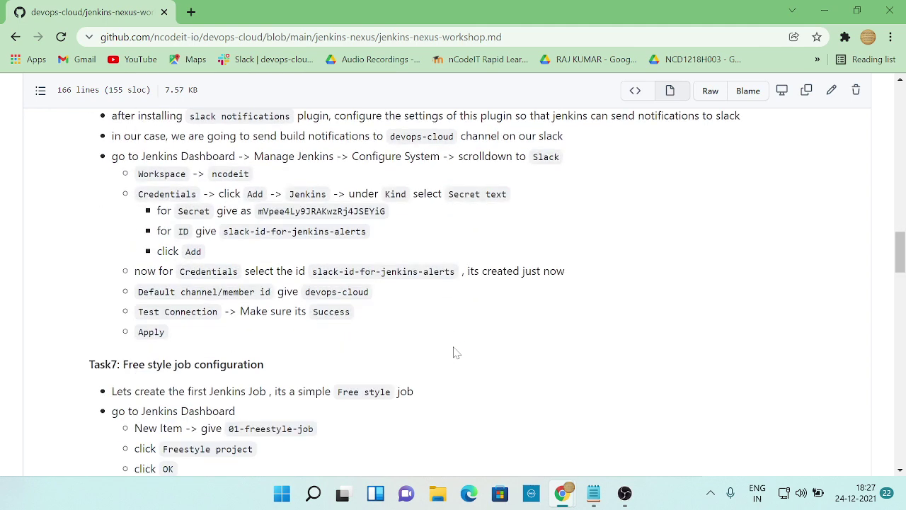
scroll(455, 351, down, 3)
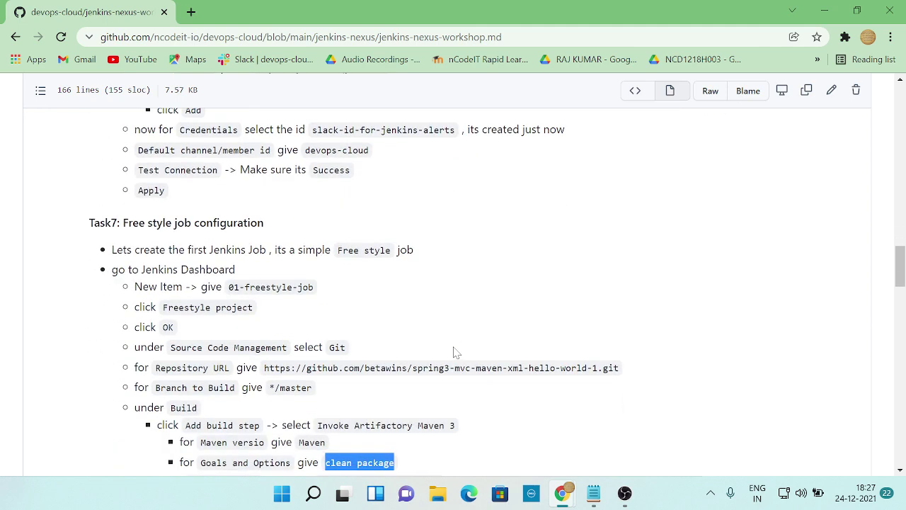
scroll(455, 352, up, 4)
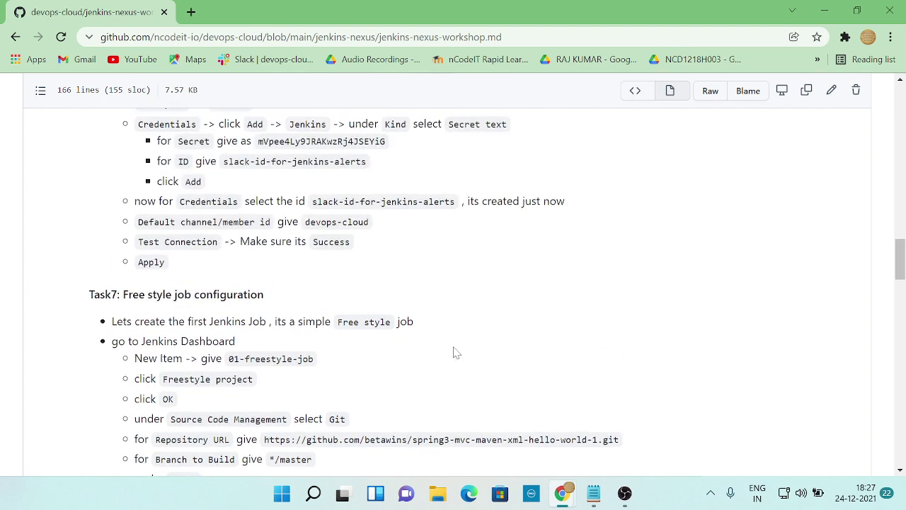
scroll(455, 352, down, 3)
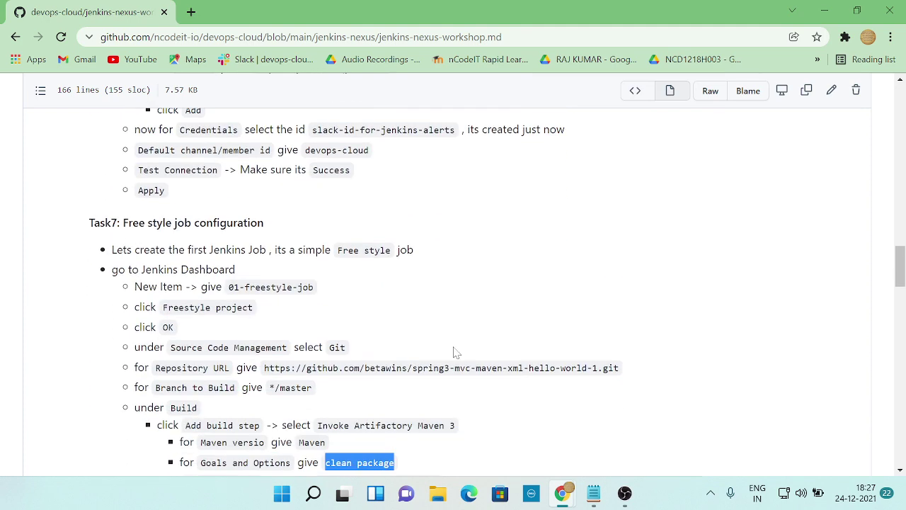
key(alt+Tab)
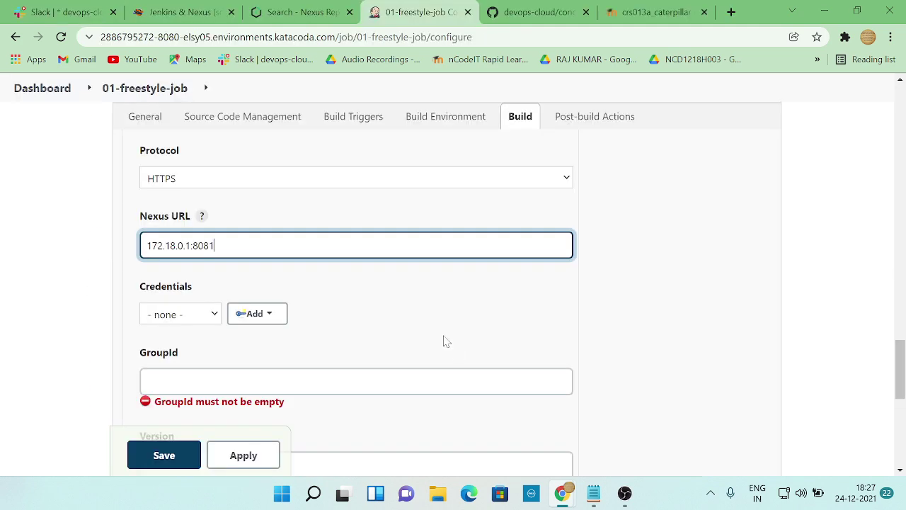
- Review the workshop notes for the uploader's credential and GroupId settings
key(alt+Tab)
scroll(447, 380, down, 2)
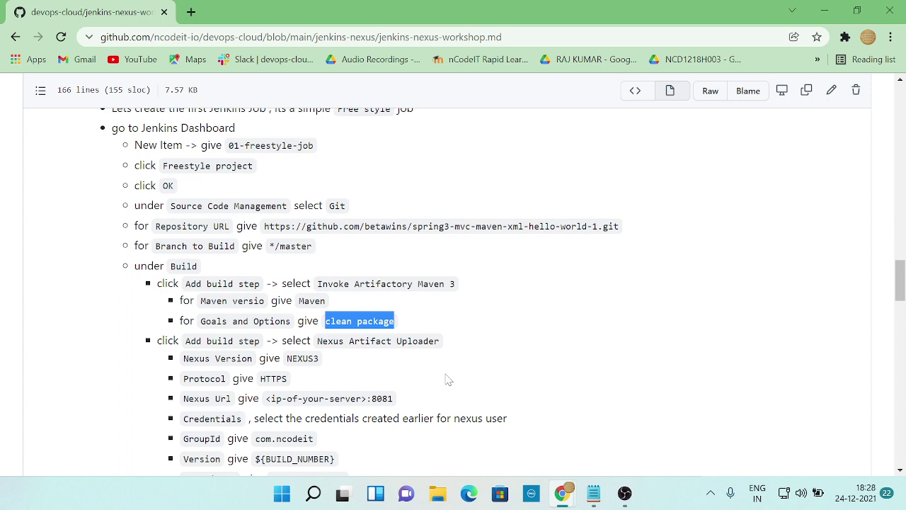
key(alt+Tab)
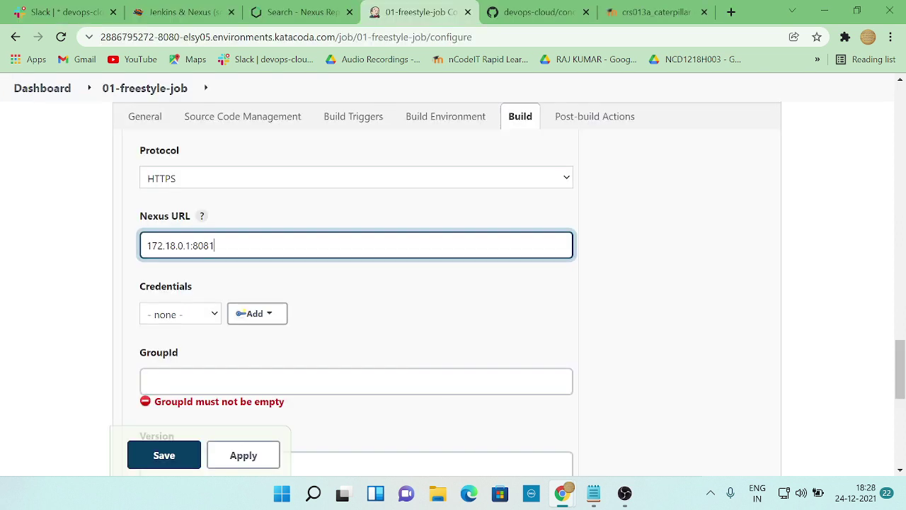
key(alt+Tab)
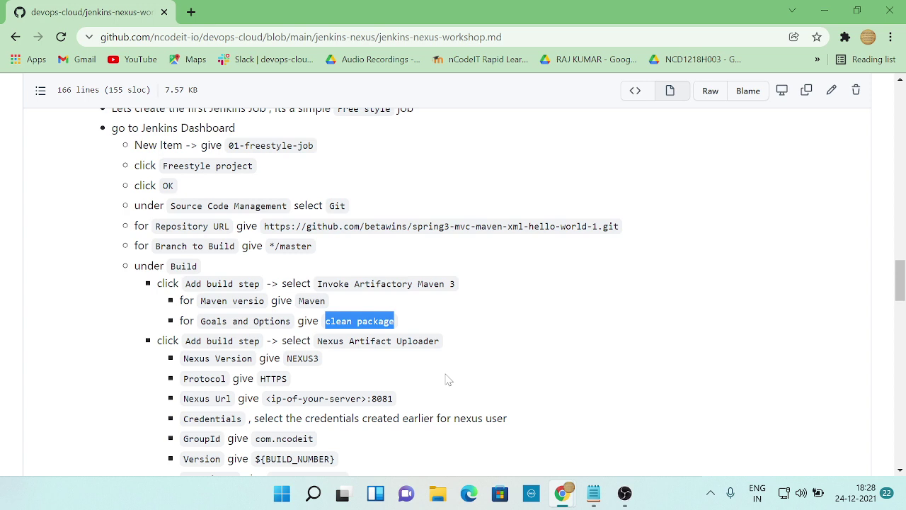
key(alt+Tab)
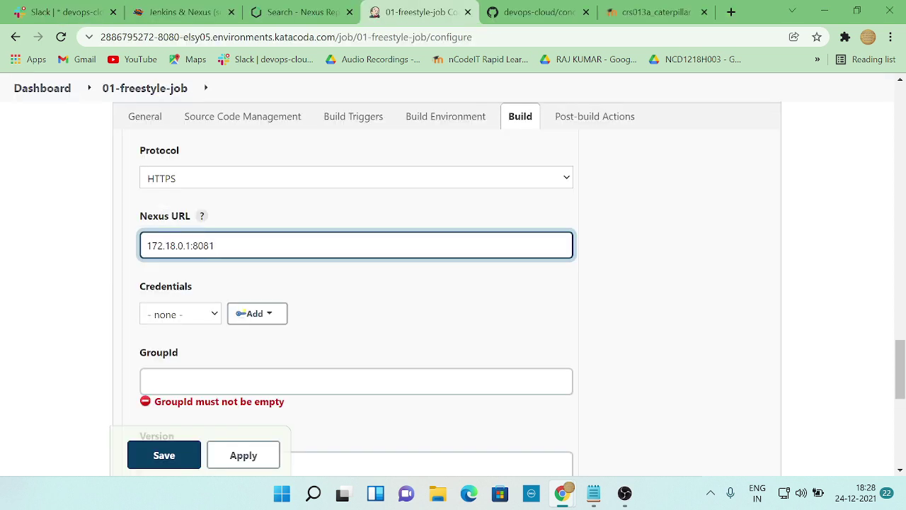
scroll(305, 344, down, 1)
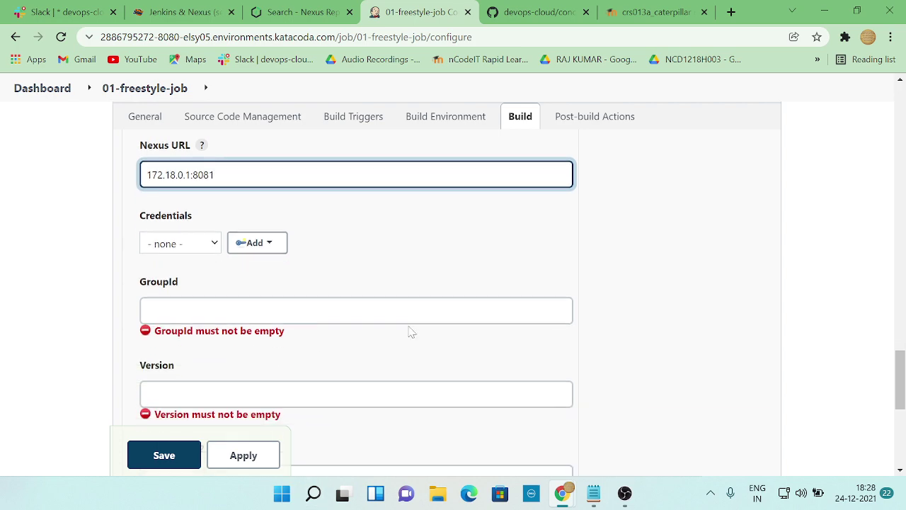
key(alt+Tab)
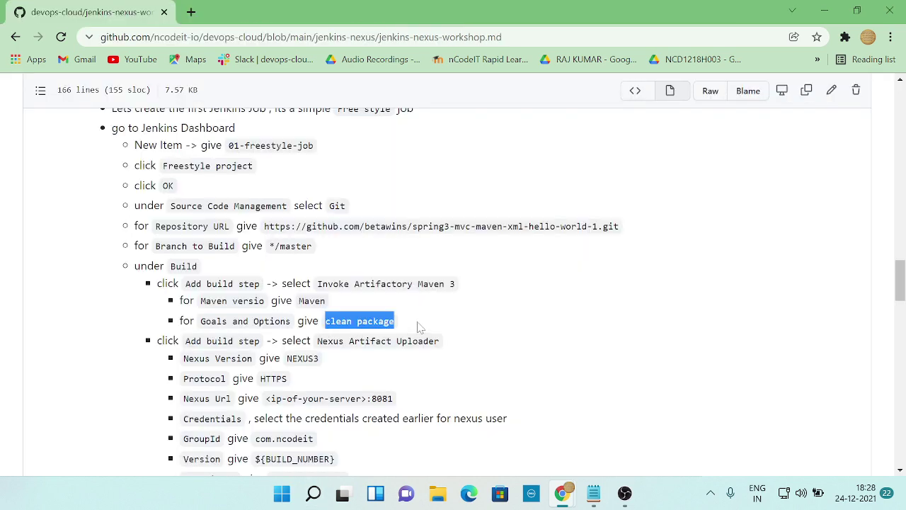
scroll(414, 327, down, 1)
scroll(400, 325, down, 1)
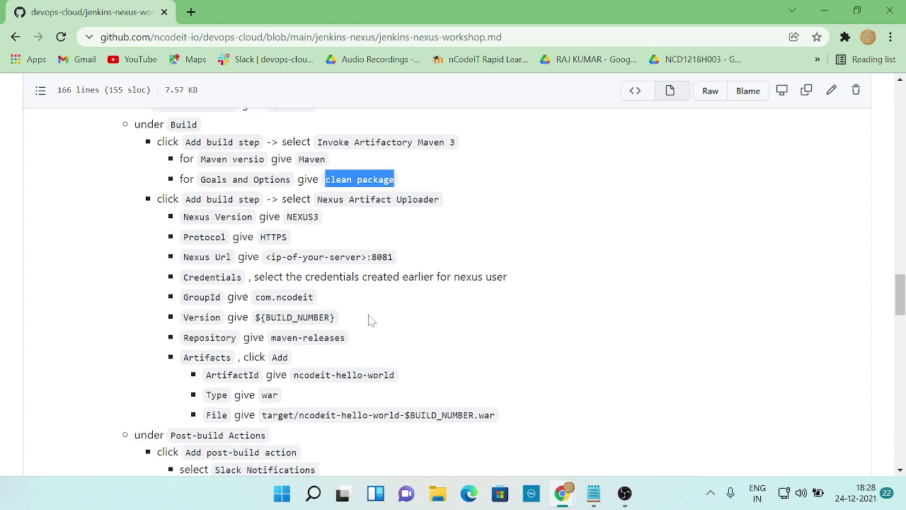
key(alt+Tab)
key(alt+Tab)
key(alt+Tab)
- Choose the last saved admin credential for the Nexus uploader
click(210, 245)
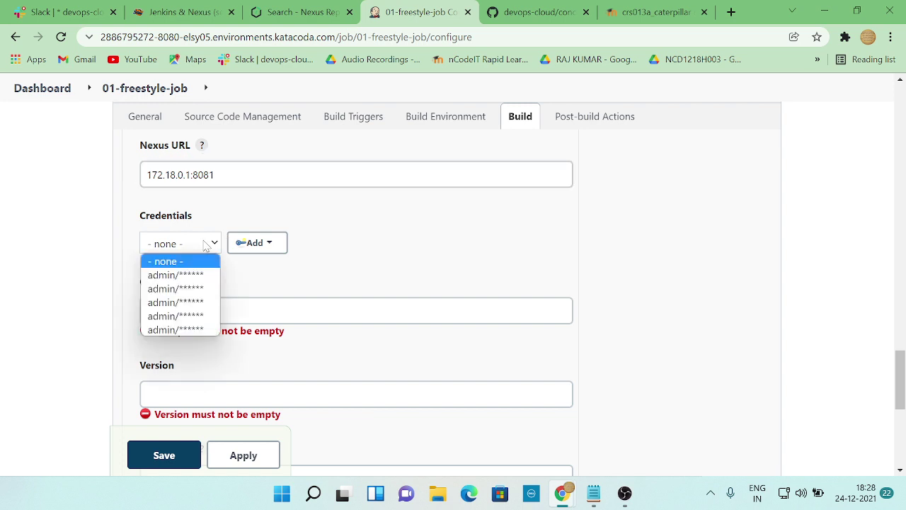
click(251, 272)
key(alt+Tab)
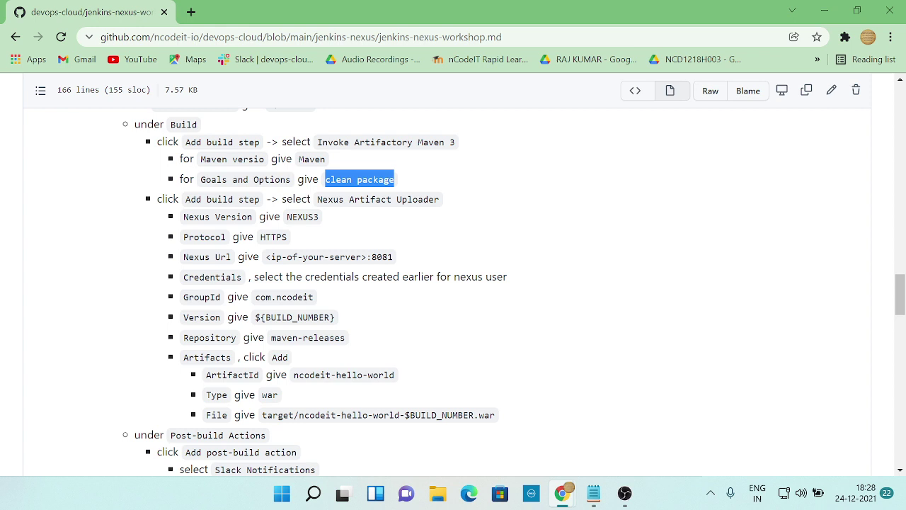
key(alt+Tab)
click(216, 247)
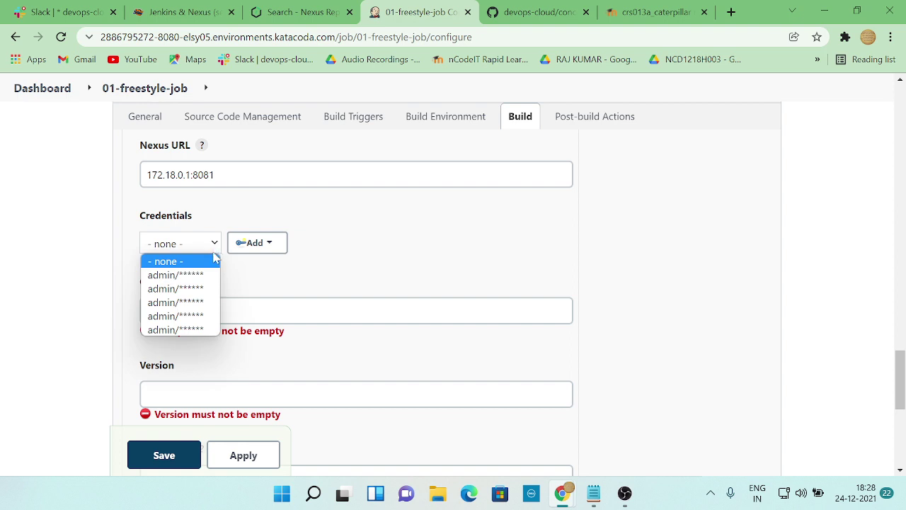
click(176, 329)
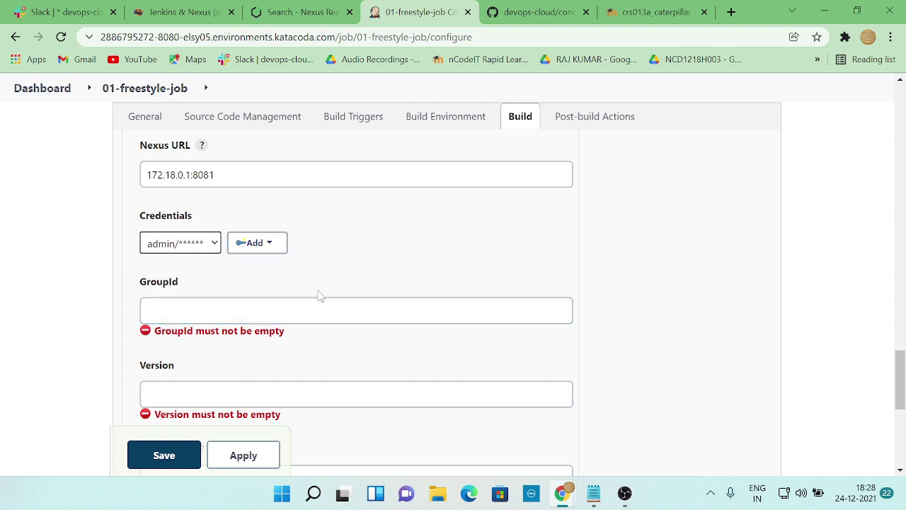
- Copy com.ncodeit from the notes into the GroupId field
key(alt+Tab)
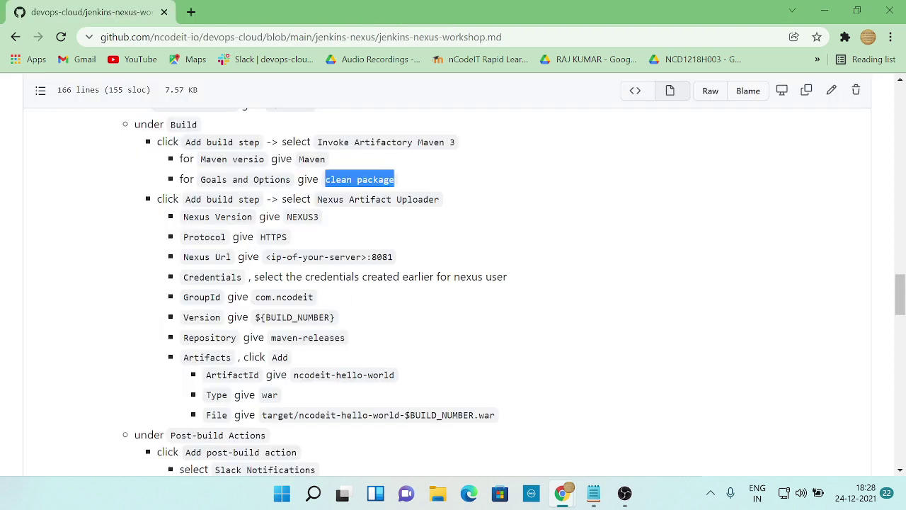
drag(255, 298, 316, 298)
key(ctrl+c)
key(alt+Tab)
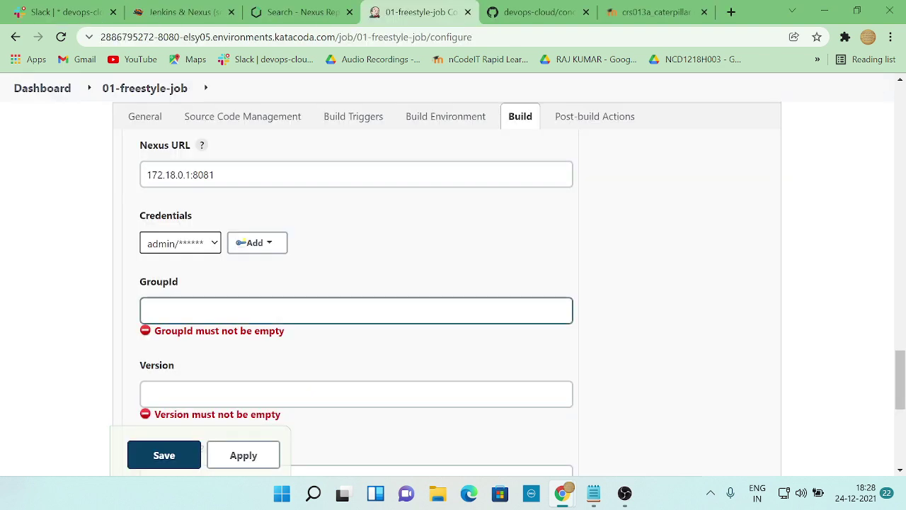
key(ctrl+v)
key(alt+Tab)
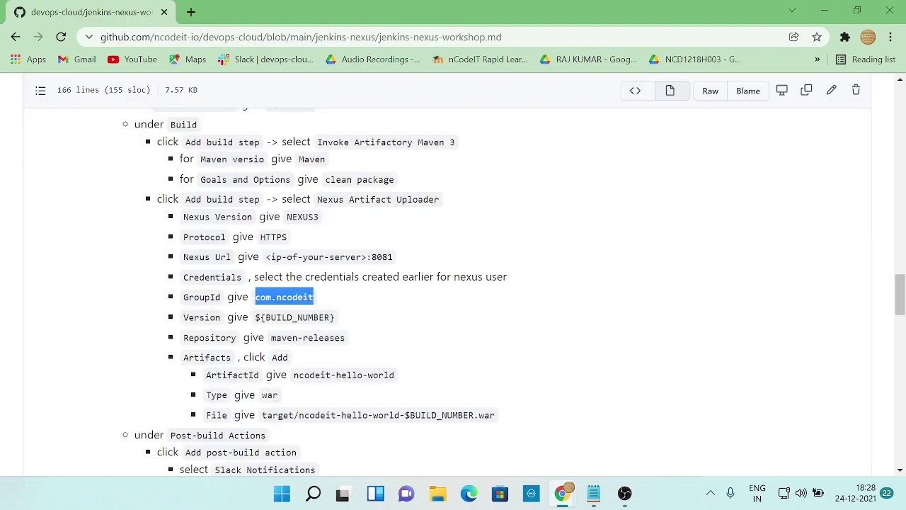
key(alt+Tab)
- Add a new Jenkins credential with the admin username and password
click(262, 247)
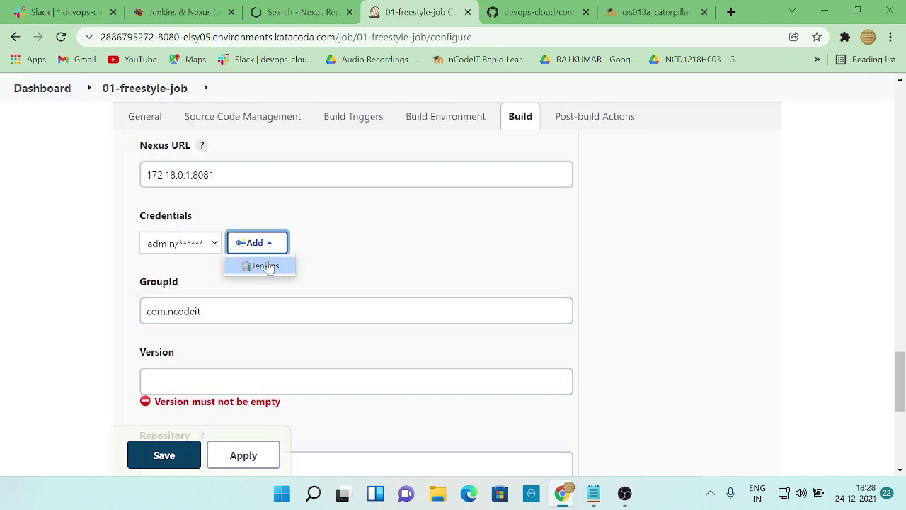
click(267, 267)
scroll(251, 291, down, 2)
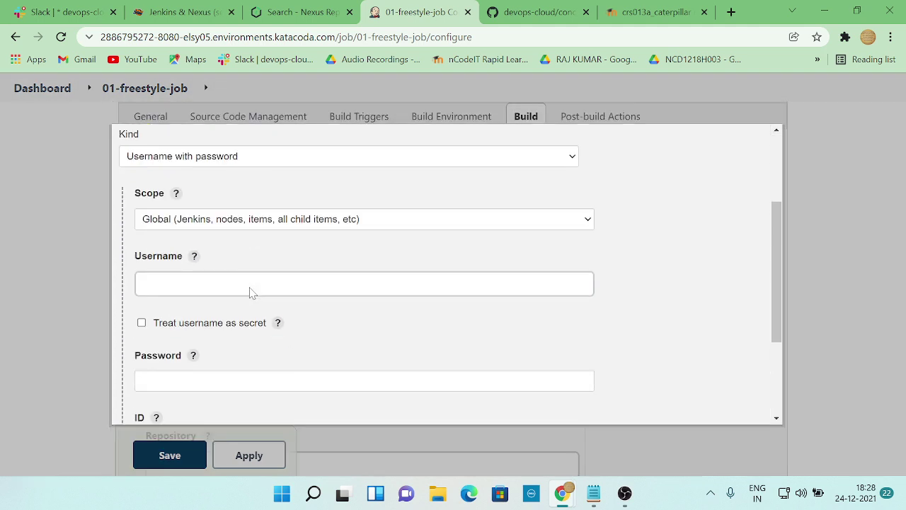
click(251, 284)
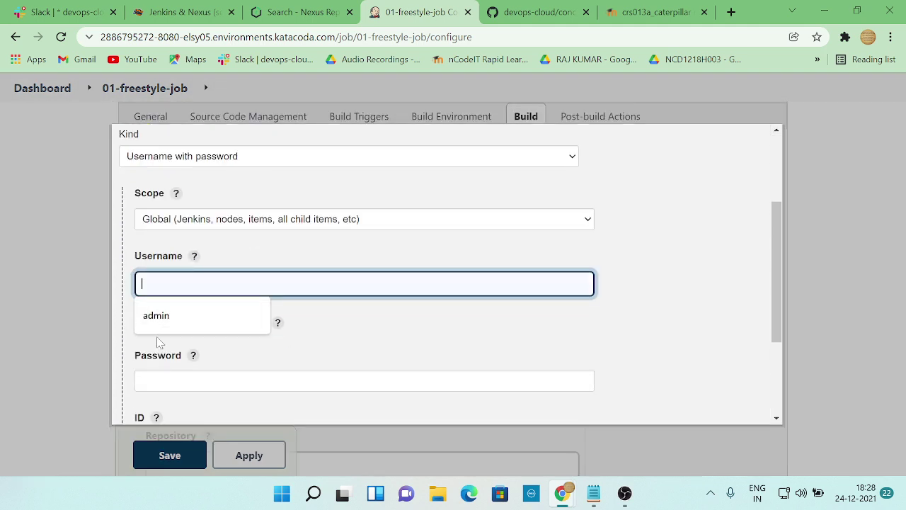
click(157, 316)
scroll(226, 338, down, 2)
click(199, 240)
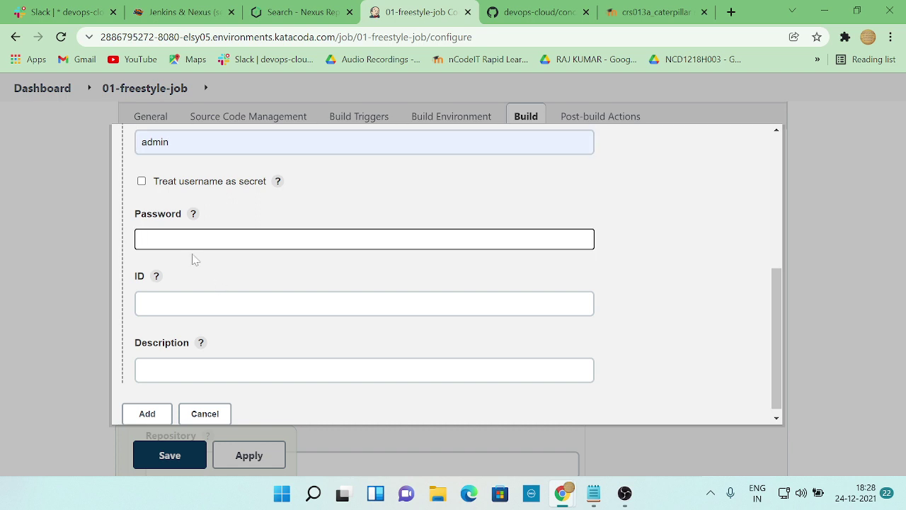
text(adm)
scroll(177, 368, down, 1)
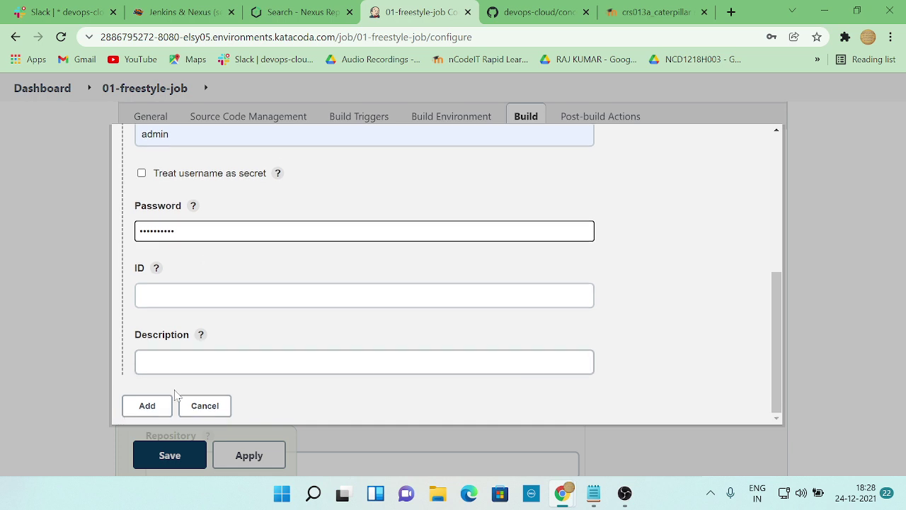
click(152, 404)
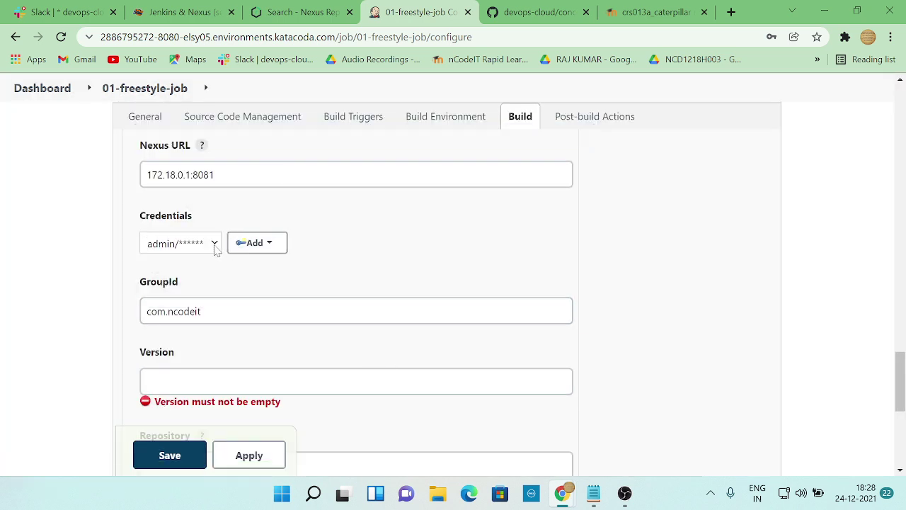
- Set the uploader's Version to ${BUILD_NUMBER}, copied from the workshop notes
click(226, 380)
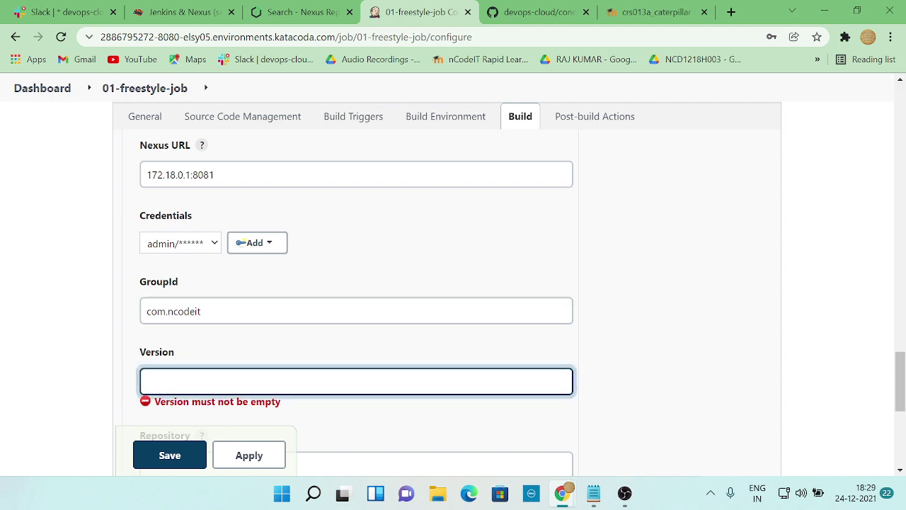
key(ctrl+Tab)
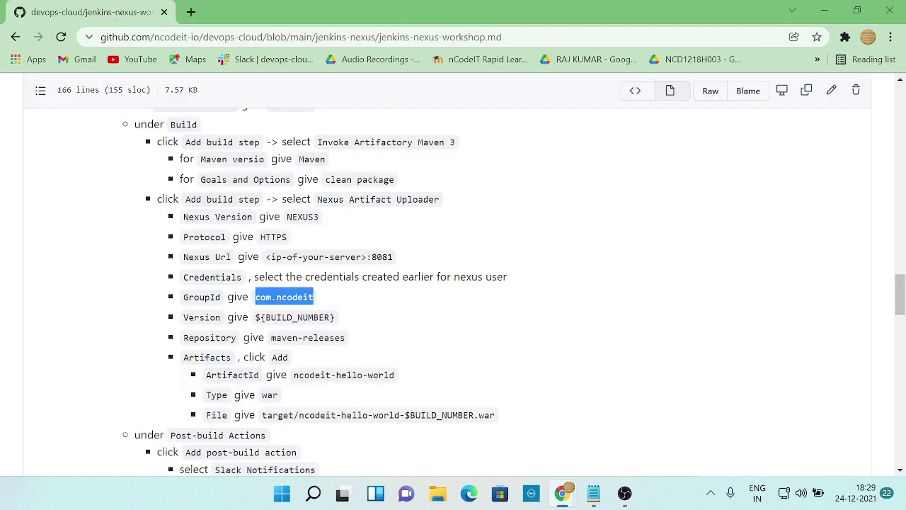
drag(255, 317, 350, 323)
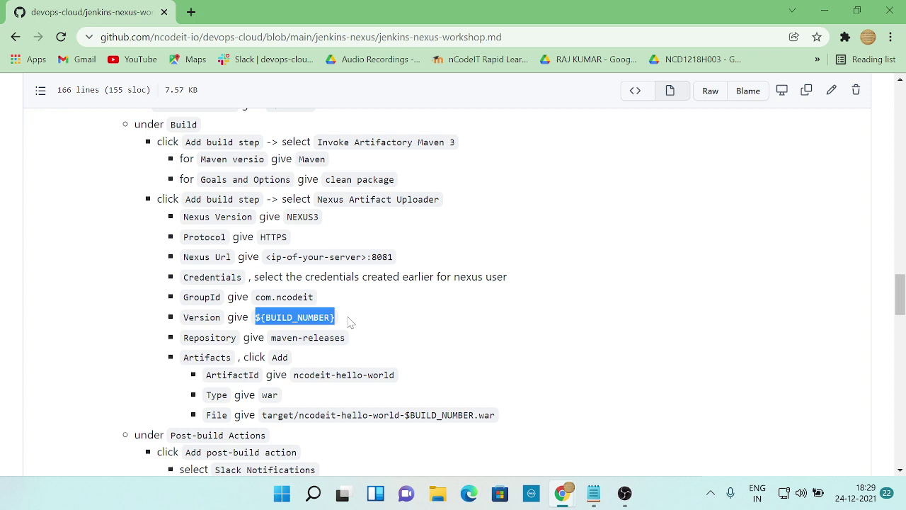
key(ctrl+c)
key(ctrl+shift+Tab)
key(ctrl+v)
- Paste maven-releases from the notes into the Repository field
scroll(234, 361, down, 2)
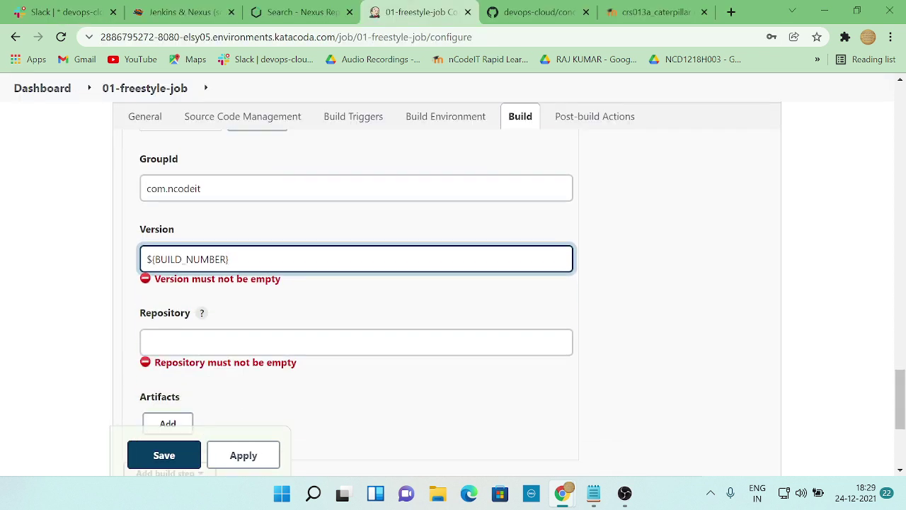
click(234, 342)
key(ctrl+Tab)
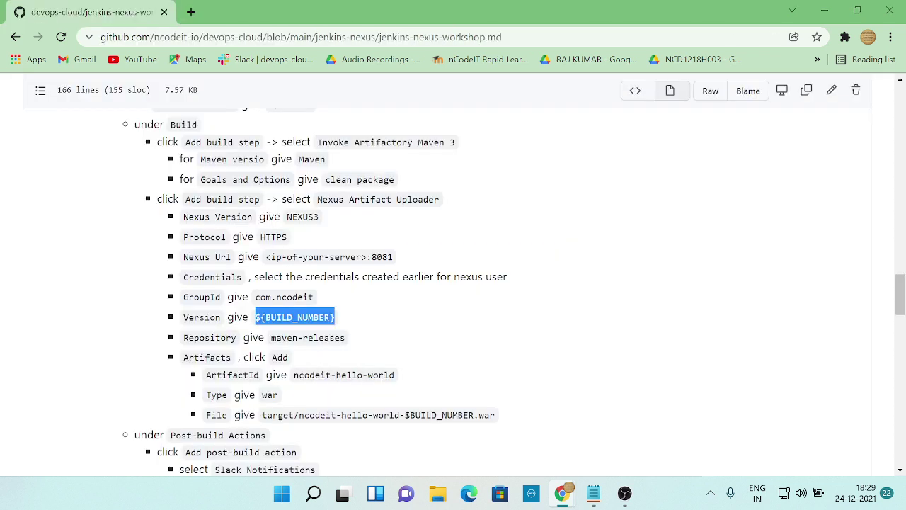
drag(271, 338, 345, 337)
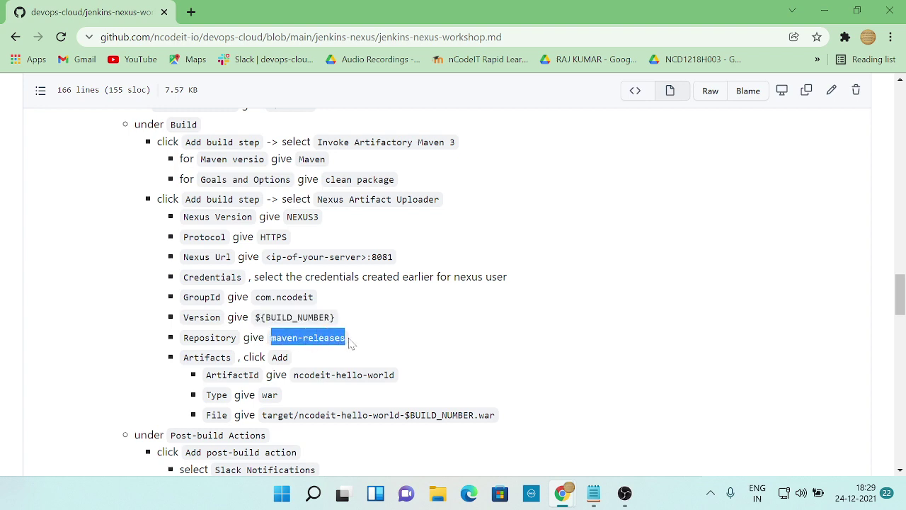
key(ctrl+c)
key(ctrl+shift+Tab)
key(ctrl+v)
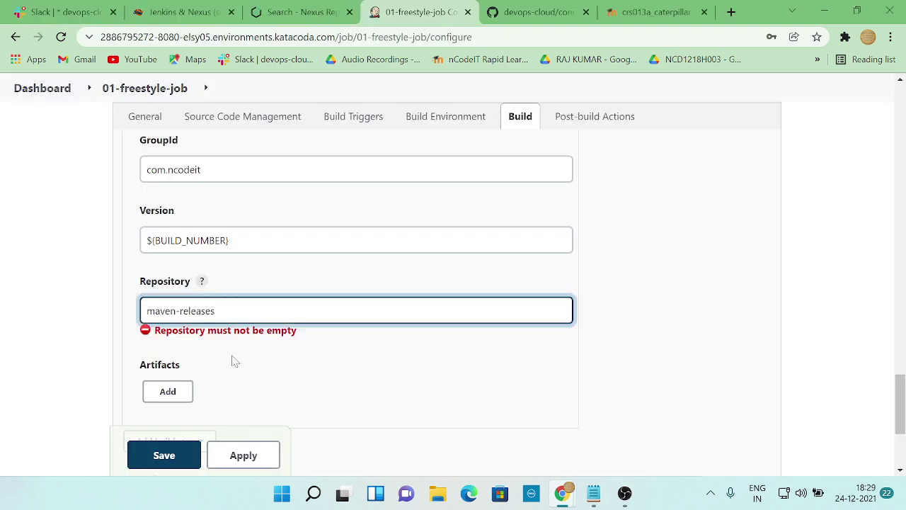
scroll(235, 361, down, 1)
key(alt+Tab)
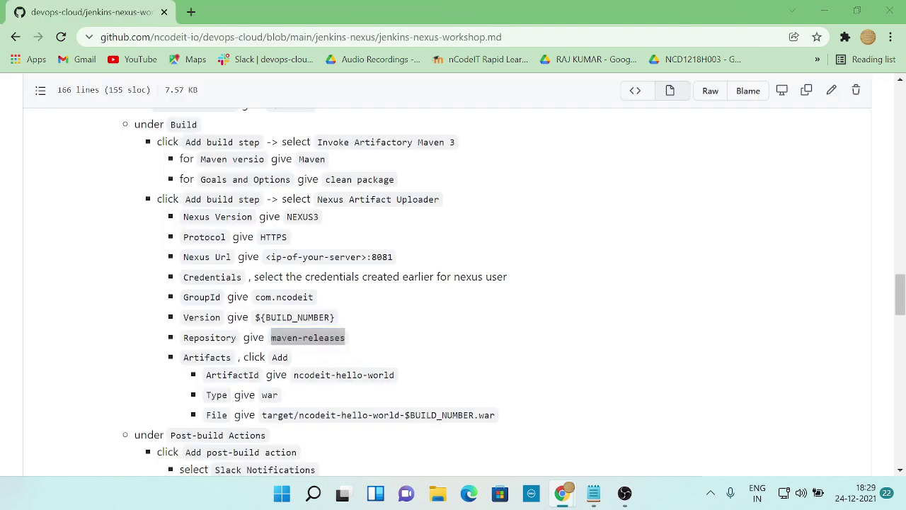
key(alt+Tab)
key(alt+Tab)
scroll(453, 284, down, 1)
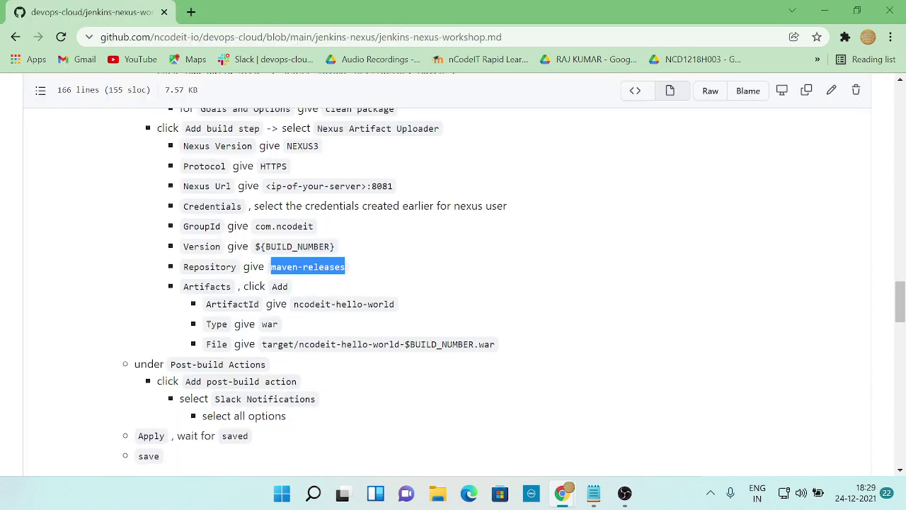
- Add an artifact entry to the Nexus upload with ArtifactId ncodeit-hello-world
key(alt+Tab)
click(168, 309)
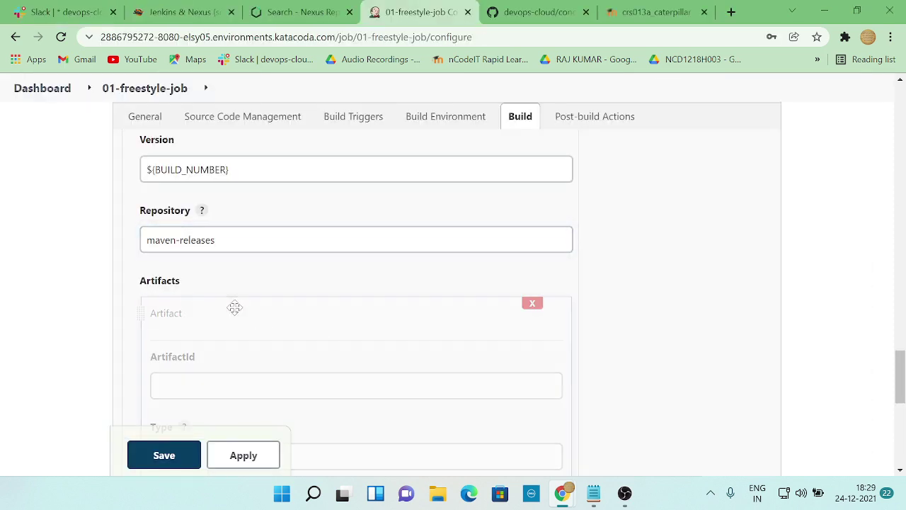
click(356, 385)
key(alt+Tab)
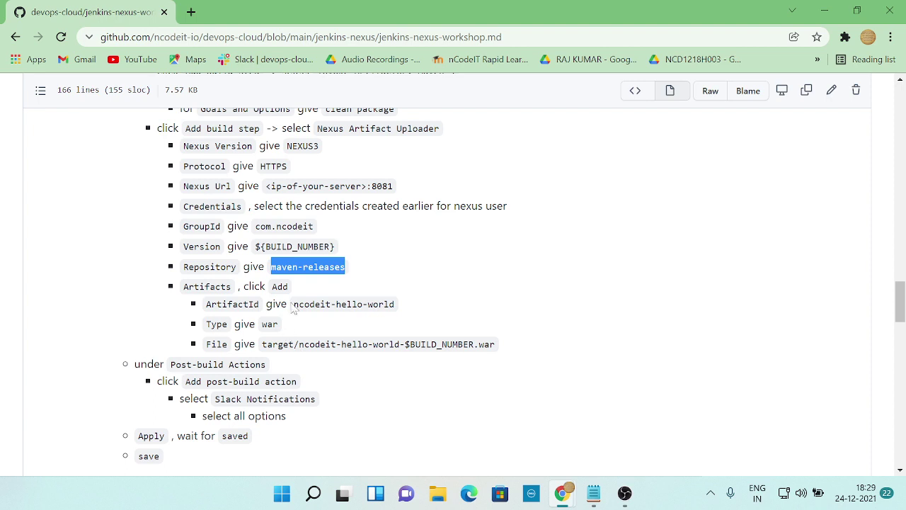
drag(294, 304, 401, 311)
key(ctrl+c)
key(alt+Tab)
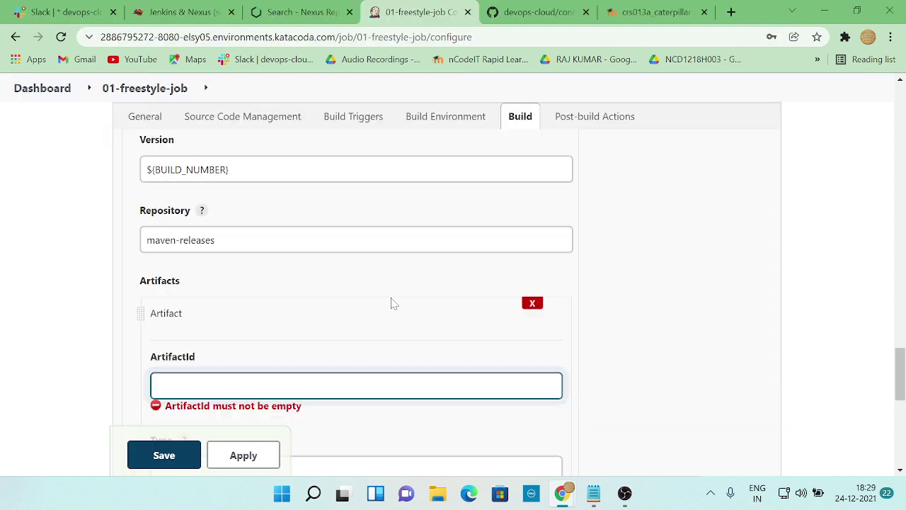
key(ctrl+v)
scroll(380, 305, down, 2)
- Set the artifact Type to war
key(Tab)
key(alt+Tab)
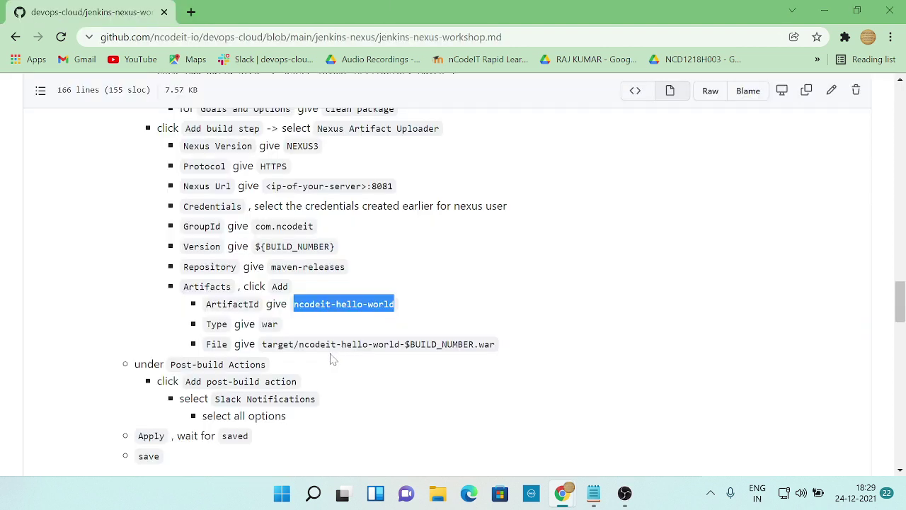
drag(262, 324, 297, 329)
key(ctrl+c)
key(alt+Tab)
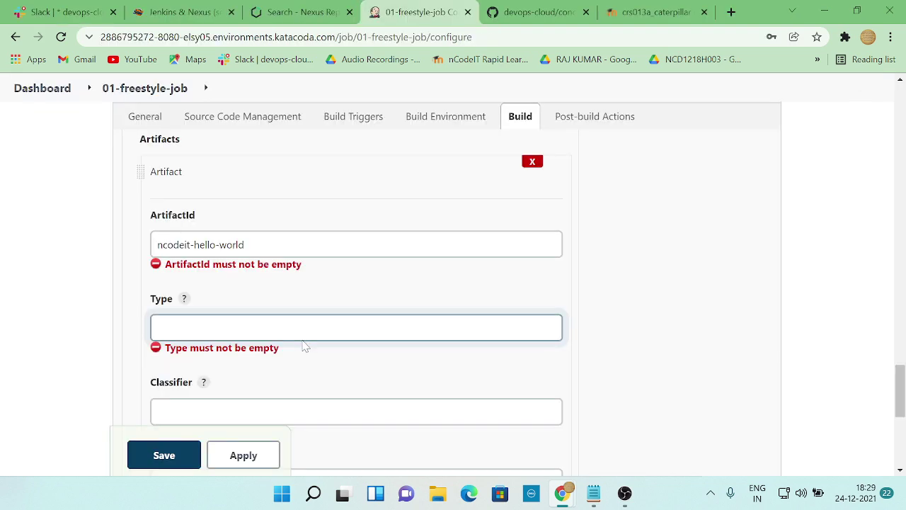
key(ctrl+v)
scroll(299, 359, down, 2)
- Leave Classifier empty and set File to target/ncodeit-hello-world-$BUILD_NUMBER.war
key(Tab)
key(alt+Tab)
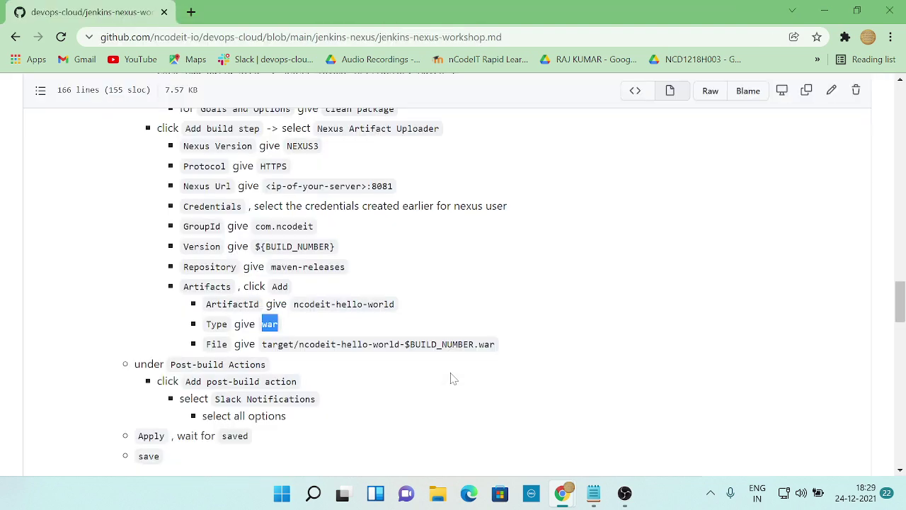
key(alt+Tab)
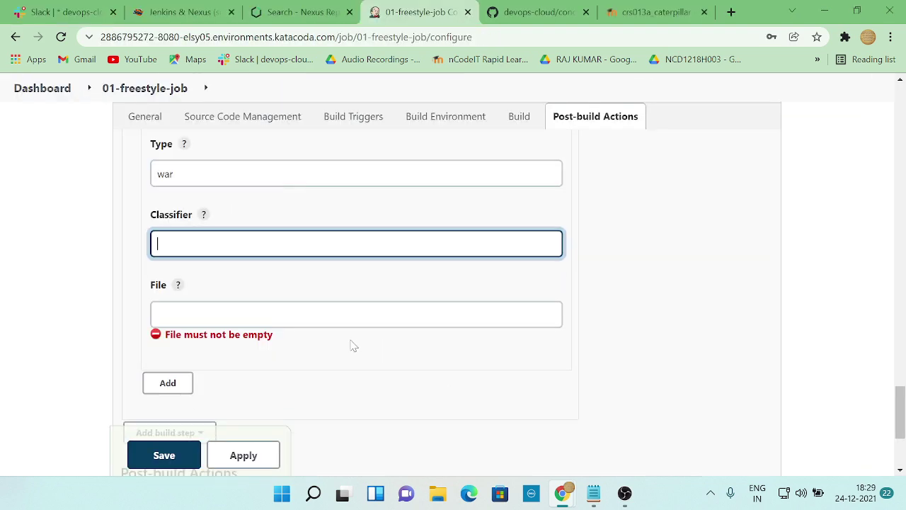
key(Tab)
key(alt+Tab)
drag(262, 344, 504, 347)
key(ctrl+c)
key(alt+Tab)
key(ctrl+v)
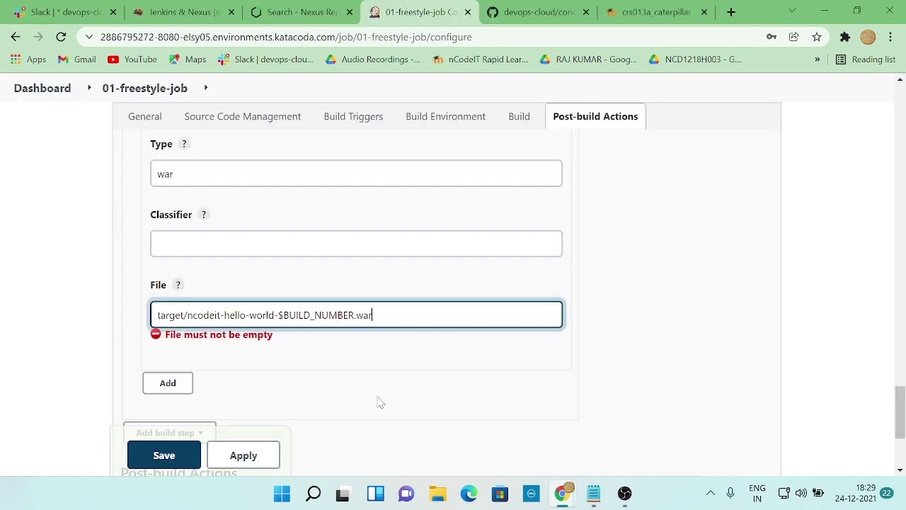
key(alt+Tab)
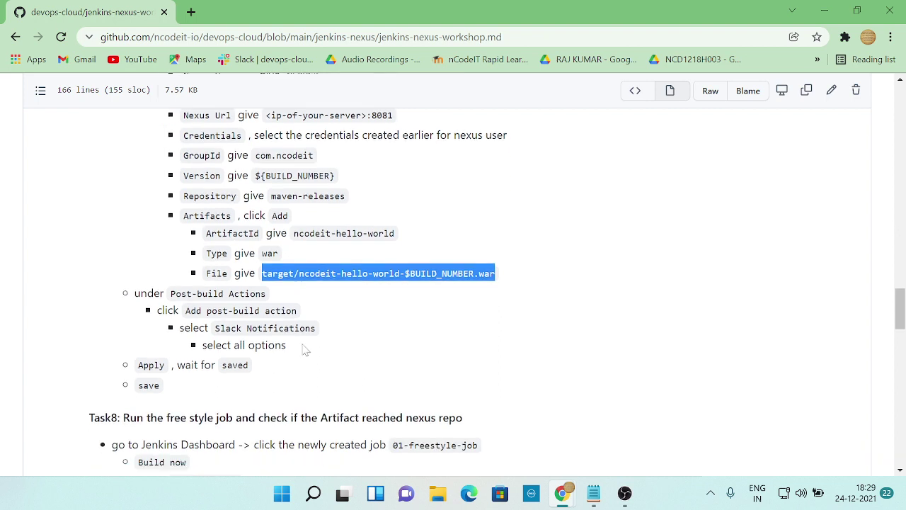
key(alt+Tab)
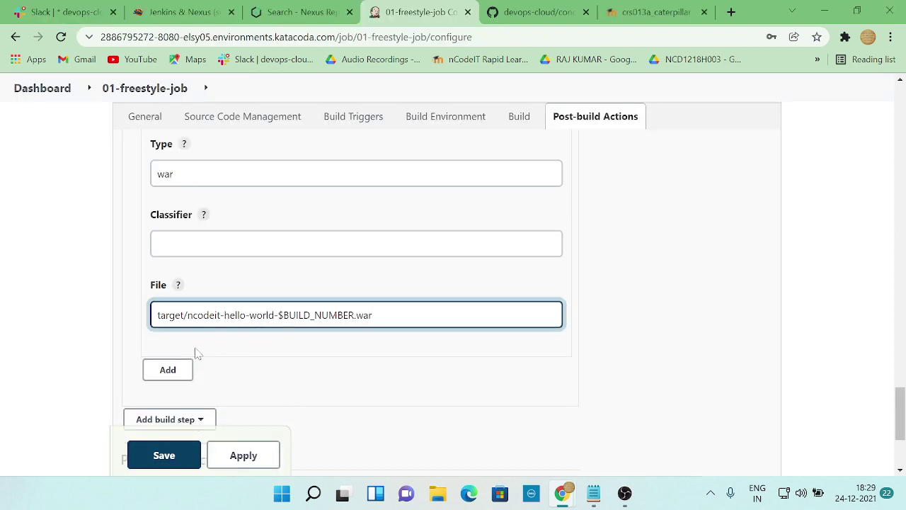
scroll(213, 347, down, 2)
- Add Slack Notifications as a post-build action of the job
click(239, 351)
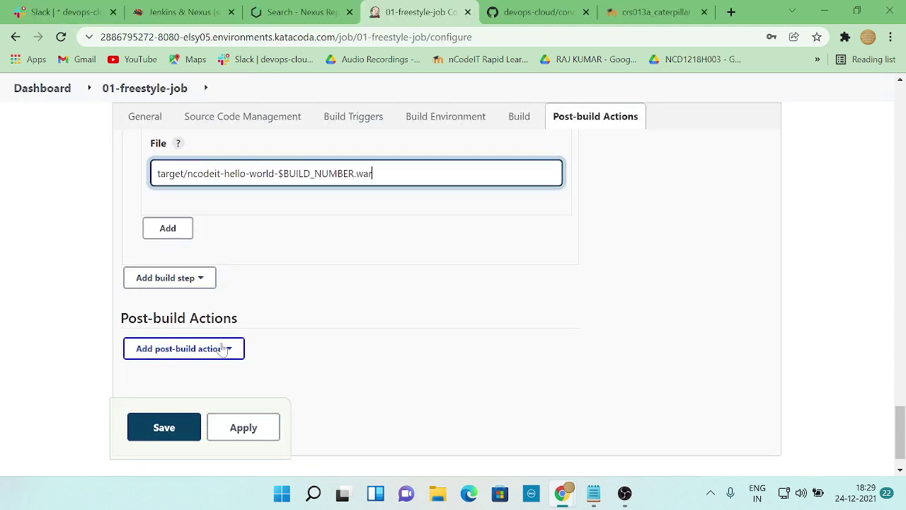
key(alt+Tab)
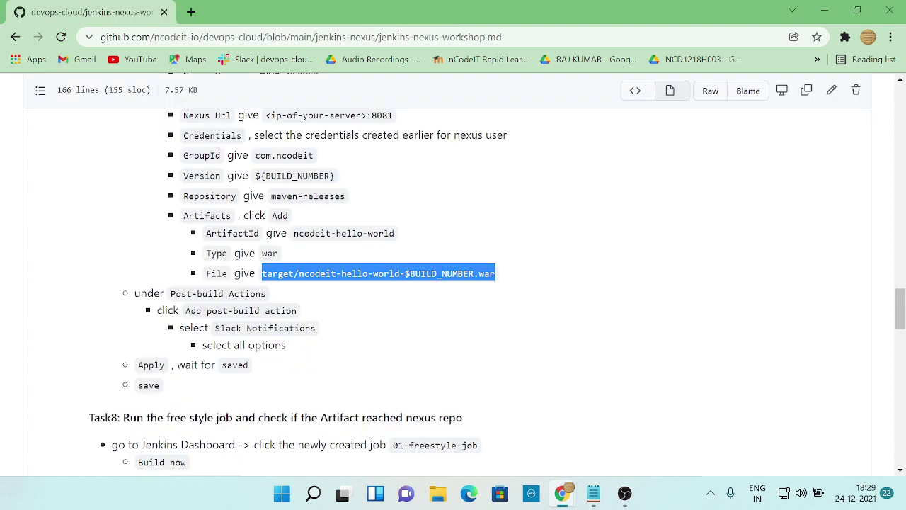
key(alt+Tab)
key(alt+Tab)
key(alt+Tab)
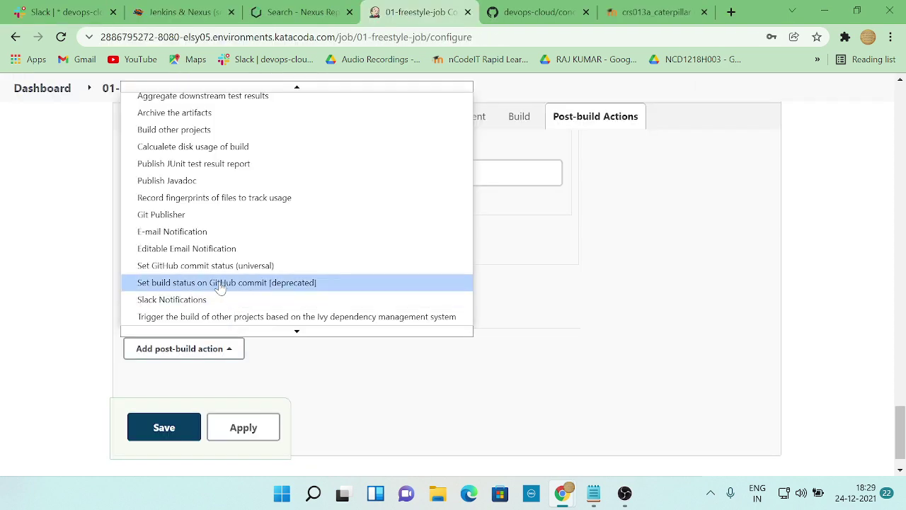
click(210, 305)
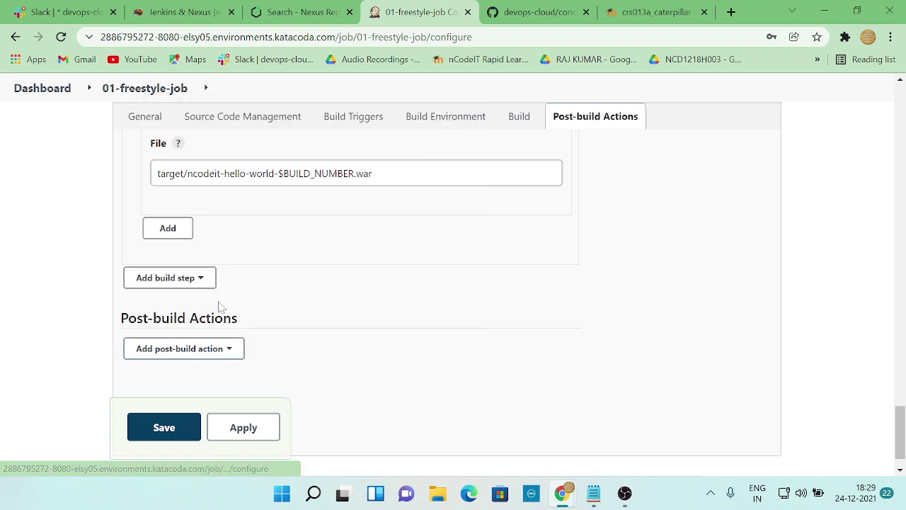
key(alt+Tab)
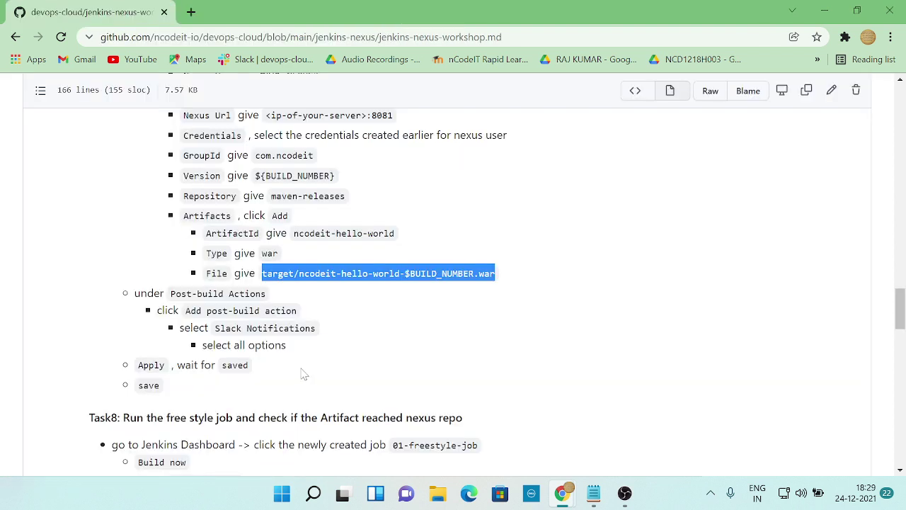
key(alt+Tab)
scroll(239, 366, down, 2)
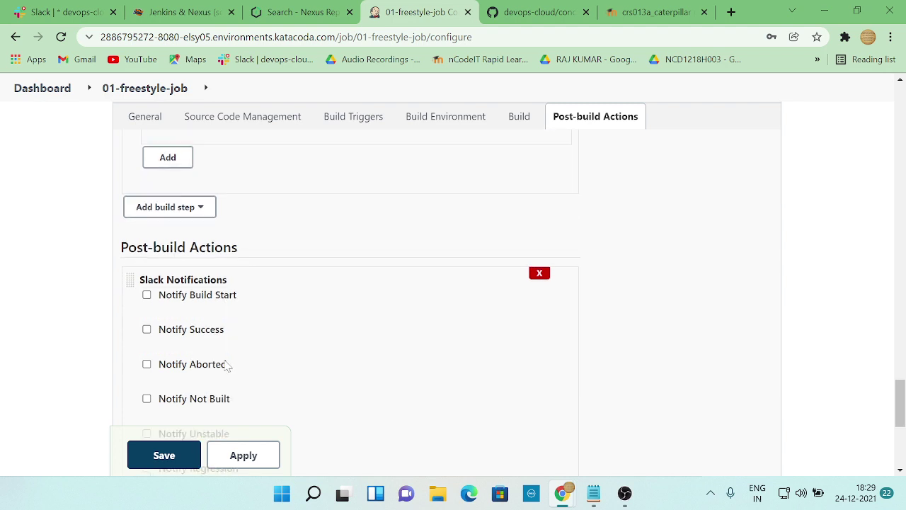
- Enable every Slack notify option, from Build Start through Back To Normal
click(146, 225)
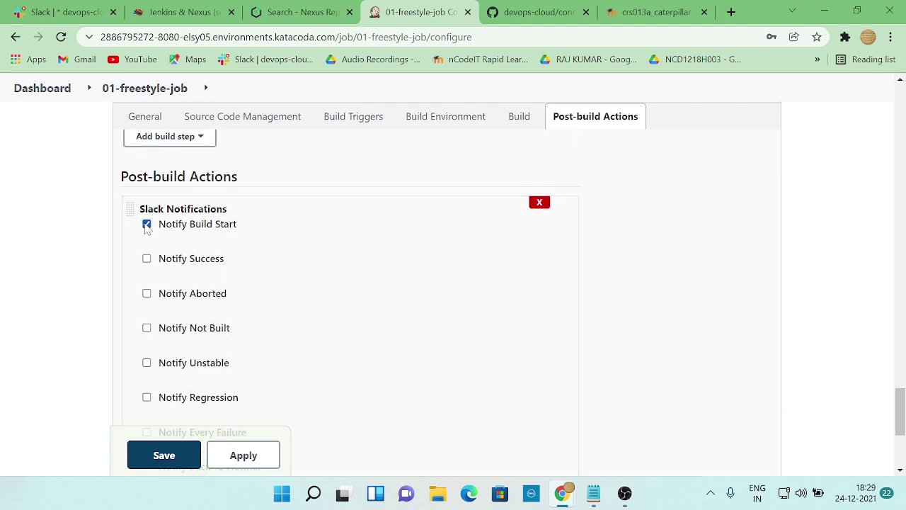
click(147, 260)
click(147, 293)
click(146, 328)
click(146, 362)
scroll(174, 307, down, 1)
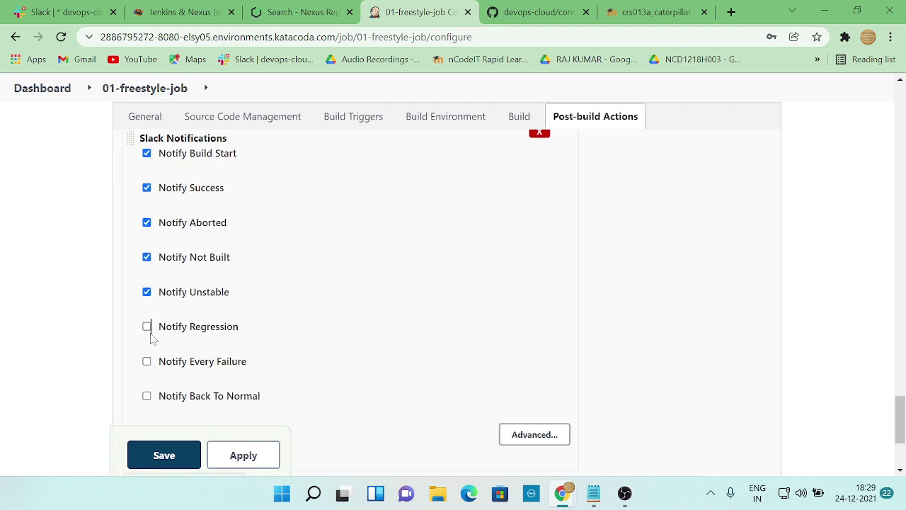
click(146, 326)
click(147, 361)
click(147, 396)
scroll(378, 328, down, 1)
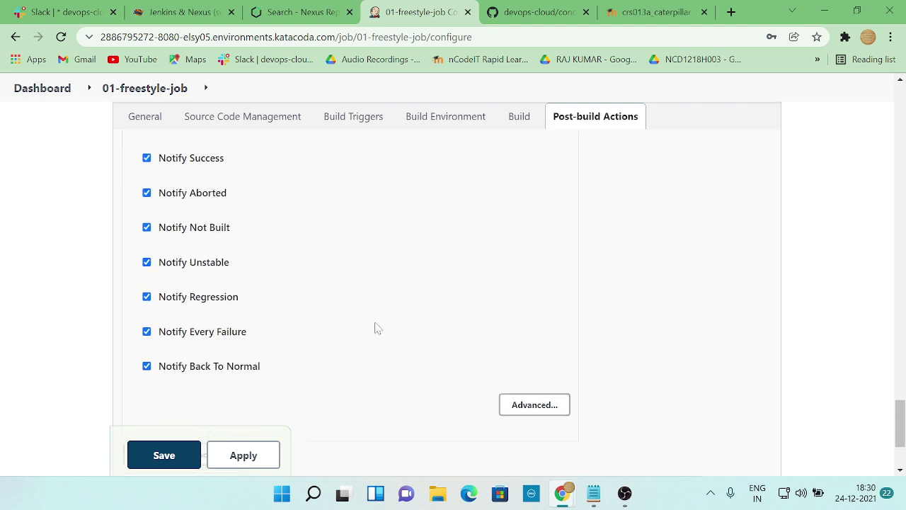
scroll(377, 328, down, 2)
key(alt+Tab)
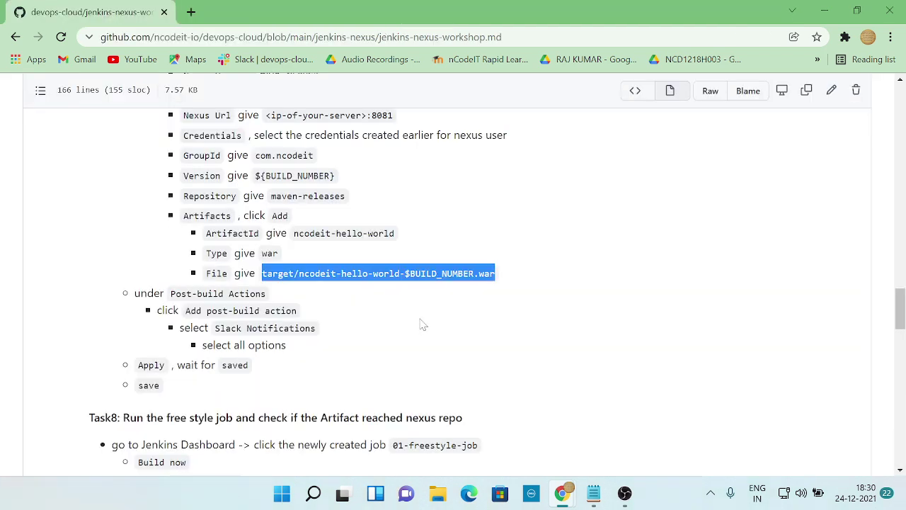
key(alt+Tab)
key(alt+Tab)
key(alt+Tab)
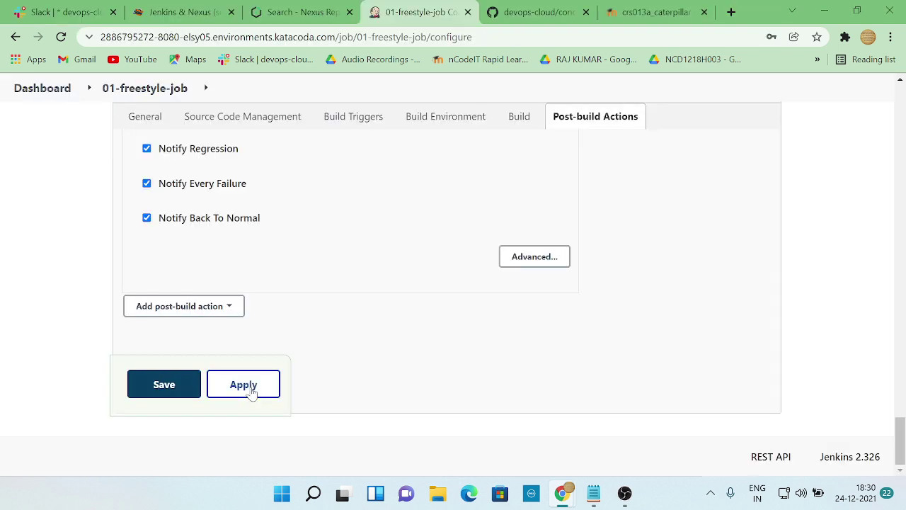
- Apply and save the 01-freestyle-job configuration
click(248, 389)
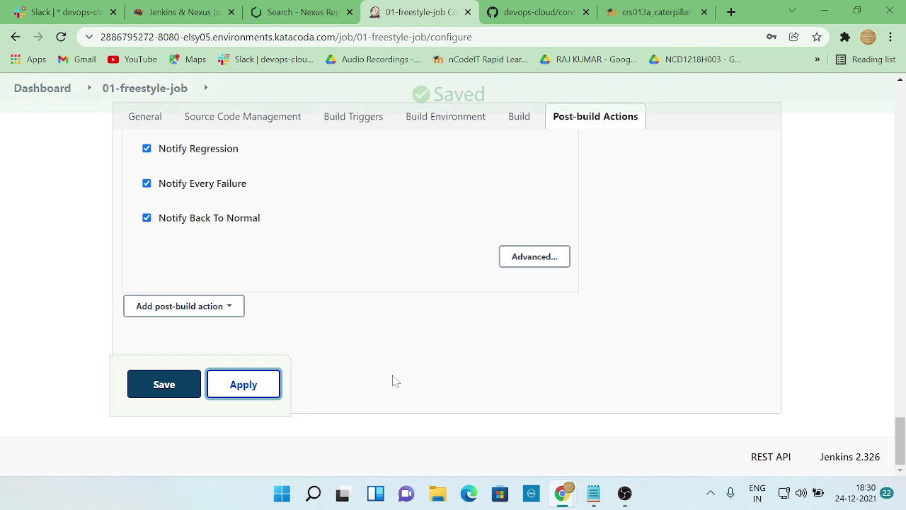
key(alt+Tab)
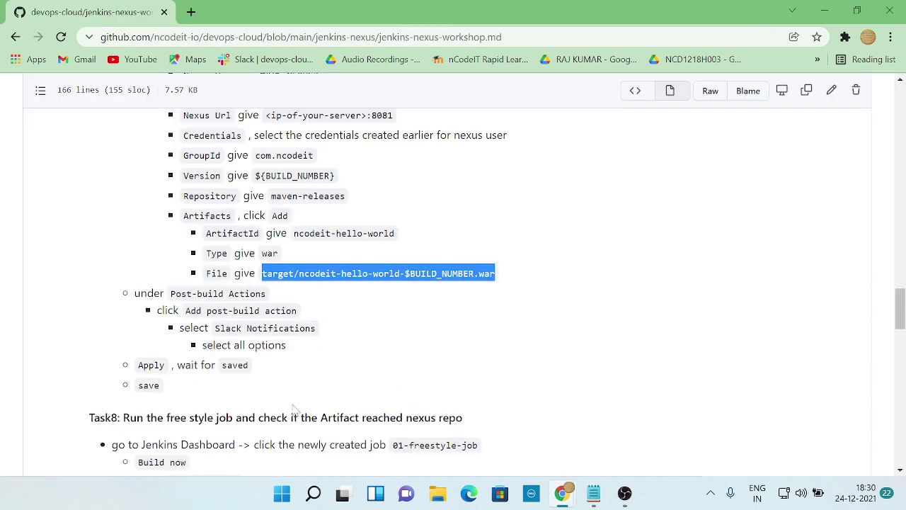
scroll(294, 410, down, 1)
key(alt+Tab)
click(158, 384)
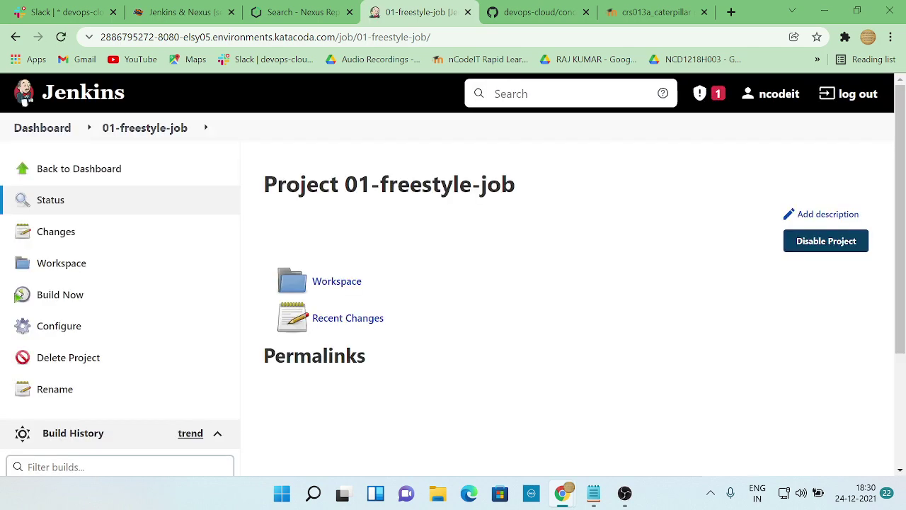
key(alt+Tab)
scroll(453, 284, down, 3)
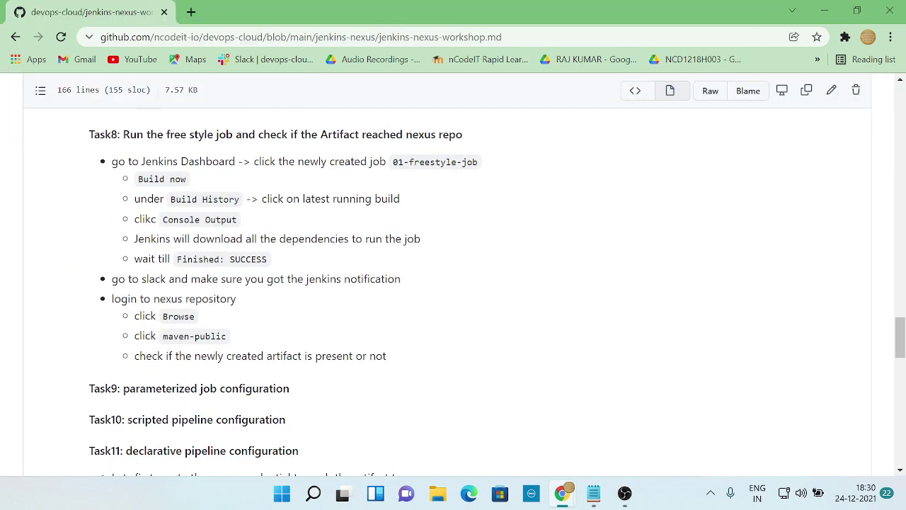
scroll(454, 283, up, 3)
scroll(453, 283, down, 4)
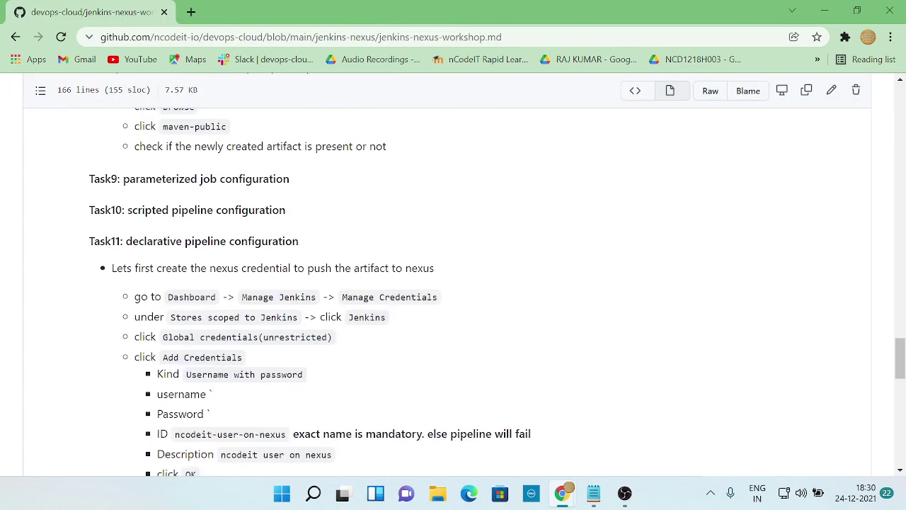
scroll(453, 283, up, 2)
scroll(453, 284, up, 1)
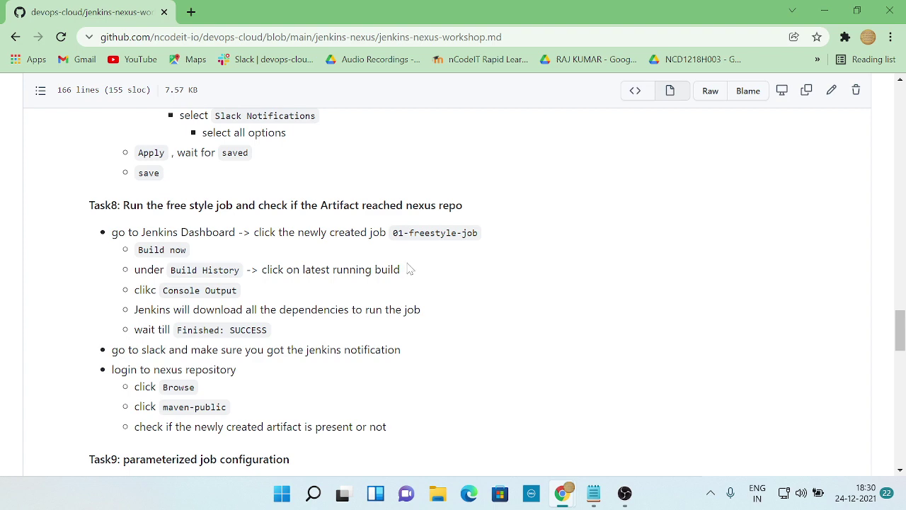
- Go back to the dashboard and open the 01-freestyle-job project
key(alt+Tab)
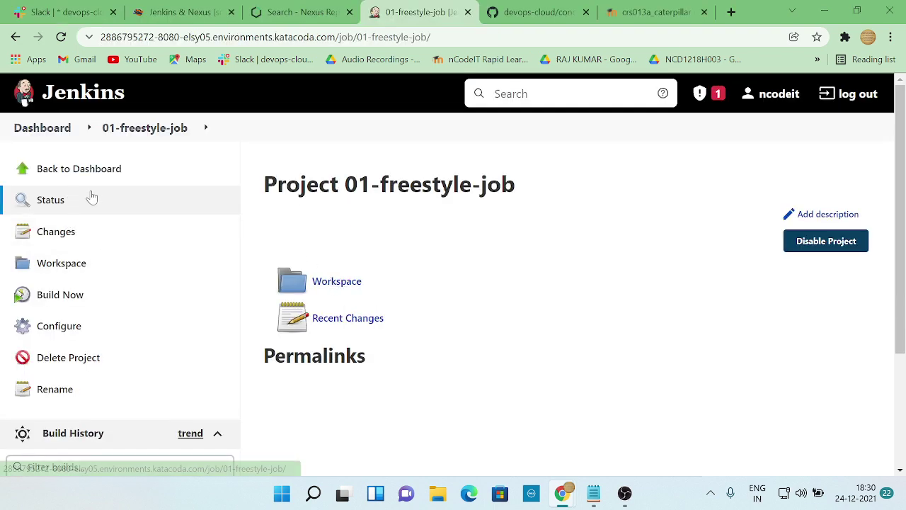
key(alt+Tab)
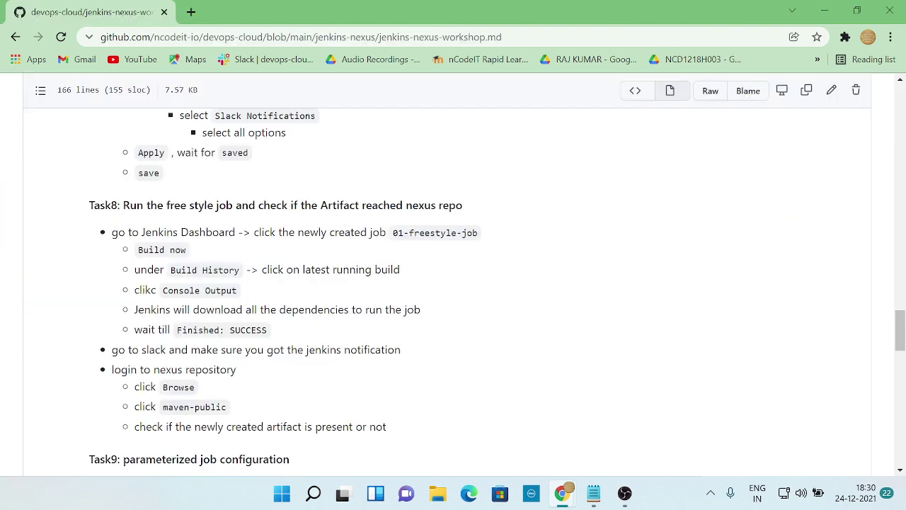
key(alt+Tab)
click(83, 170)
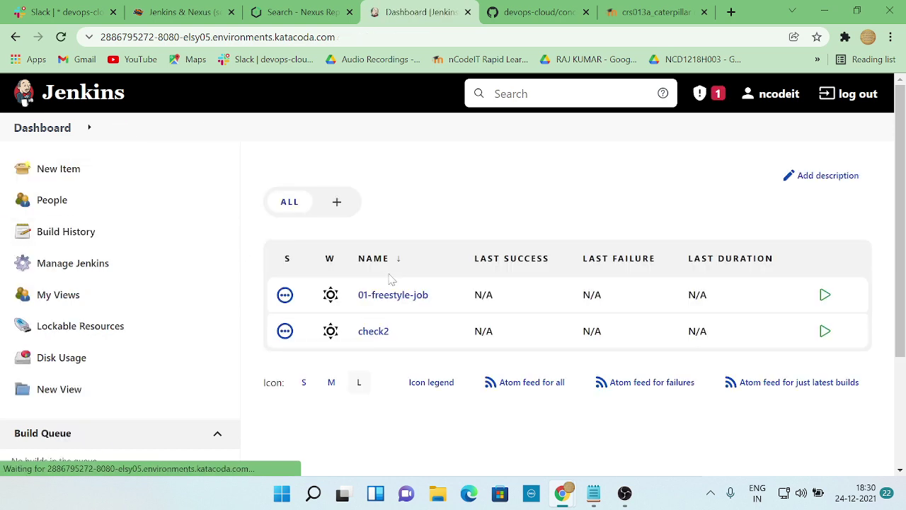
click(393, 295)
key(alt+Tab)
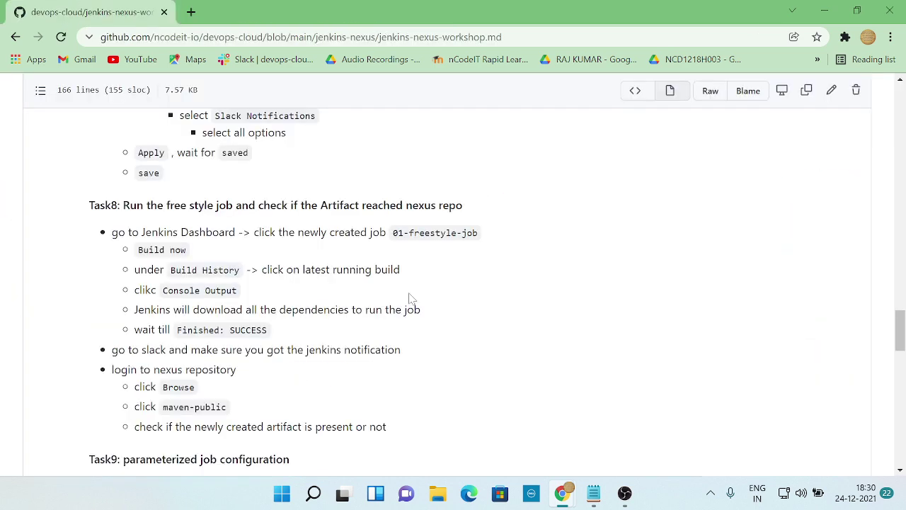
key(alt+Tab)
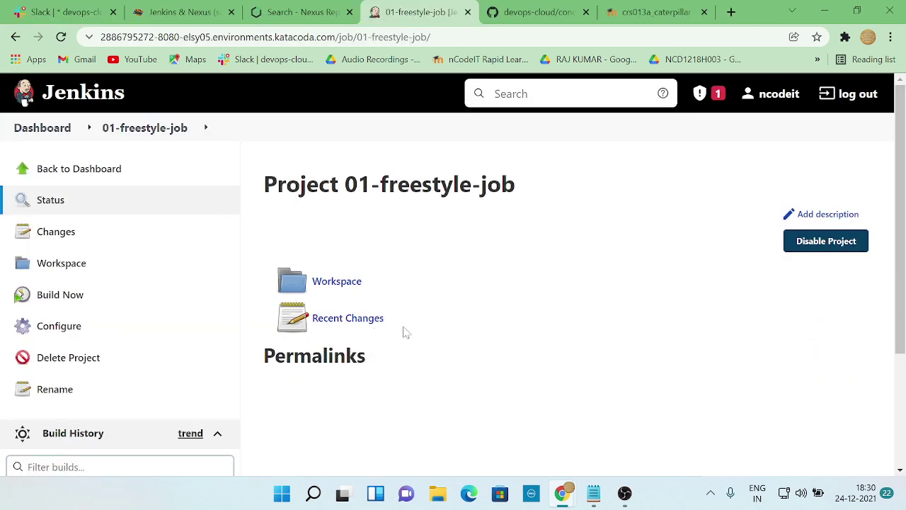
- Schedule two builds of 01-freestyle-job with Build Now
scroll(545, 324, down, 2)
scroll(411, 314, up, 2)
scroll(431, 335, down, 3)
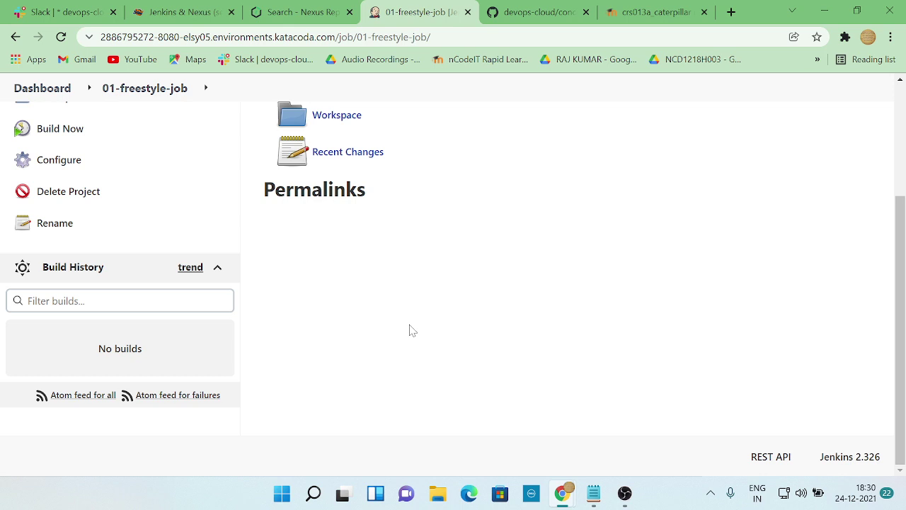
scroll(203, 277, up, 1)
click(42, 198)
key(alt+Tab)
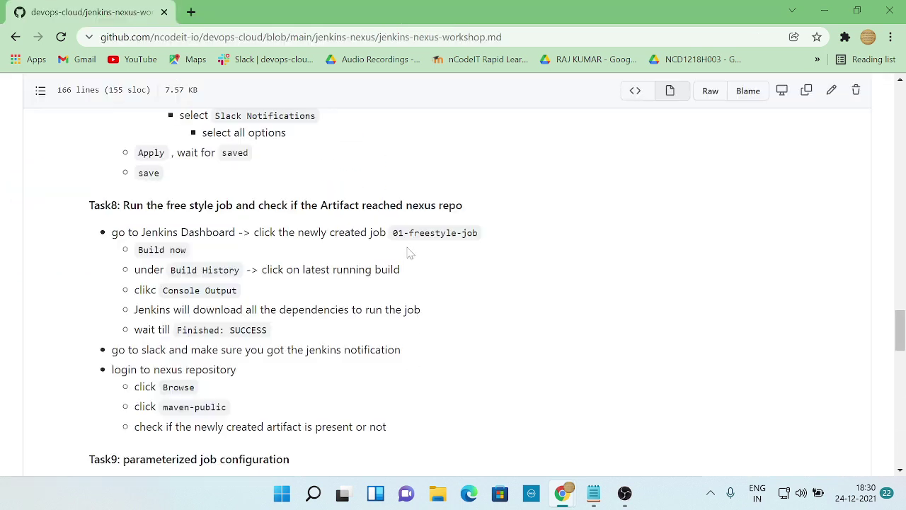
key(alt+Tab)
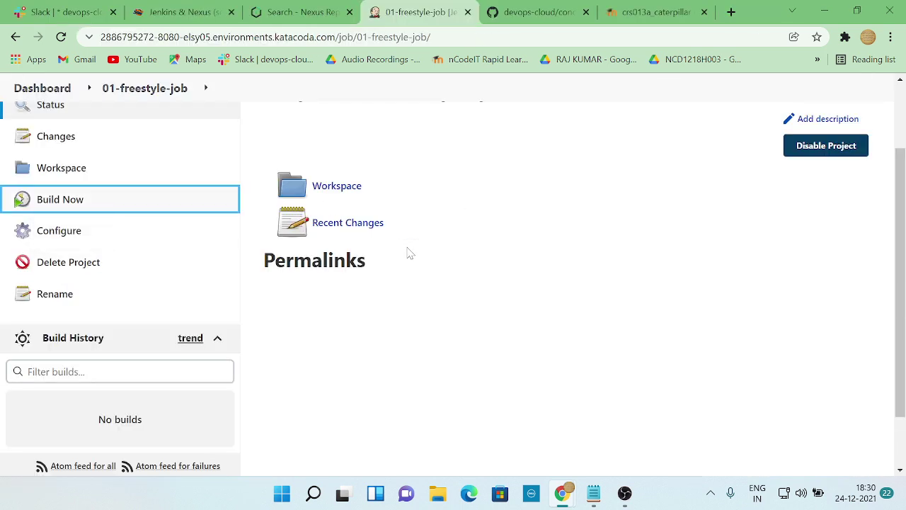
scroll(388, 287, up, 1)
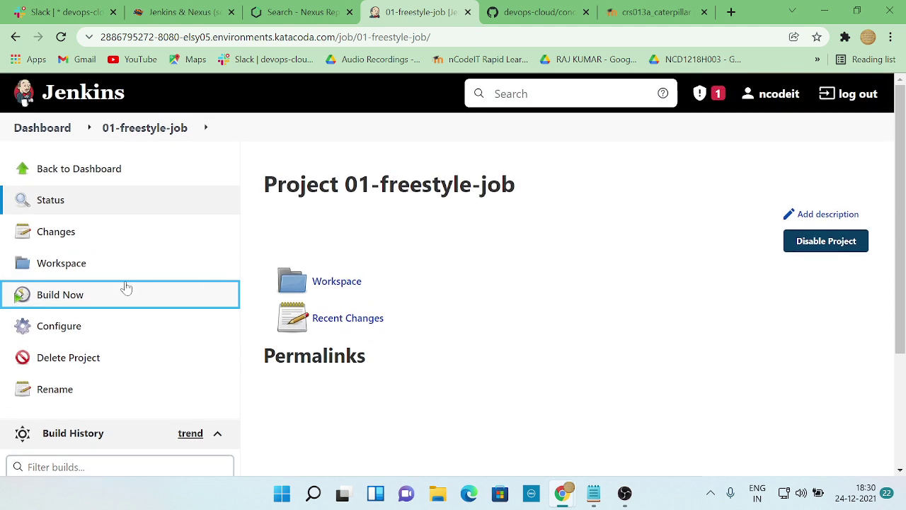
click(81, 297)
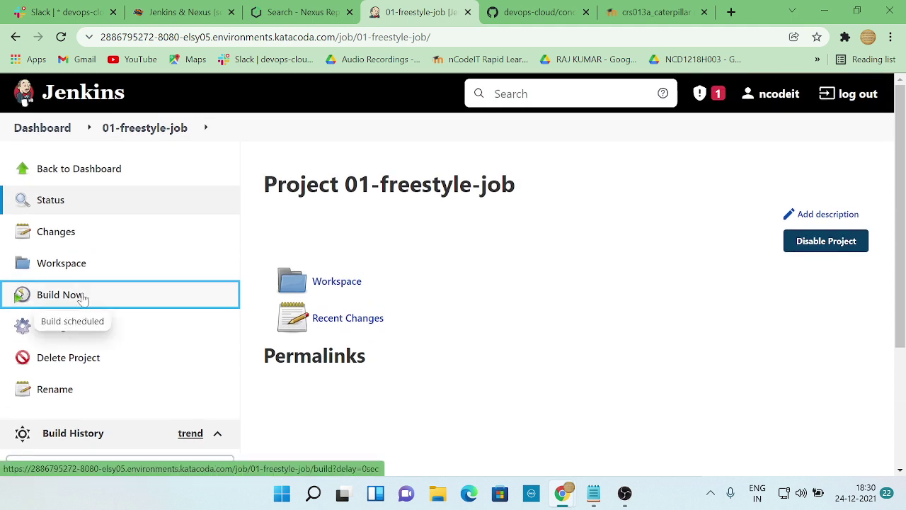
- Watch Build History while builds #1 and #2 run until #2 succeeds
scroll(415, 320, down, 2)
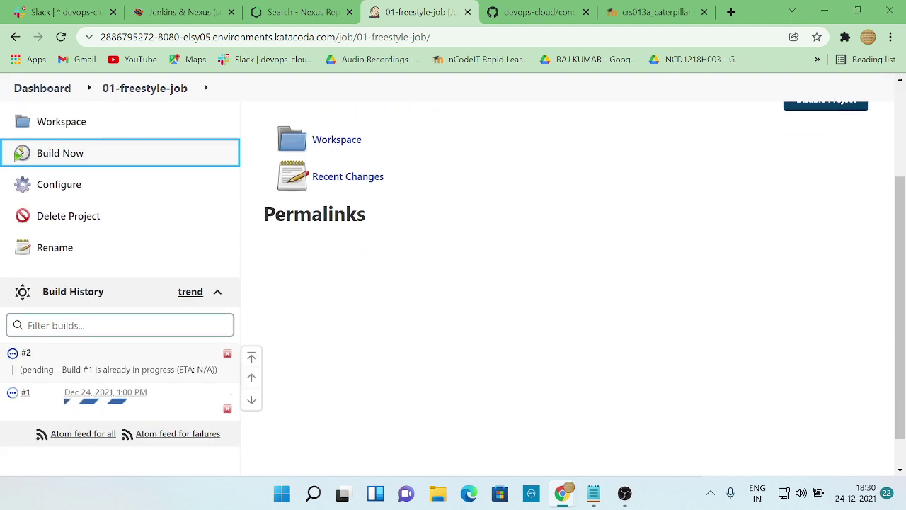
click(100, 326)
key(alt+Tab)
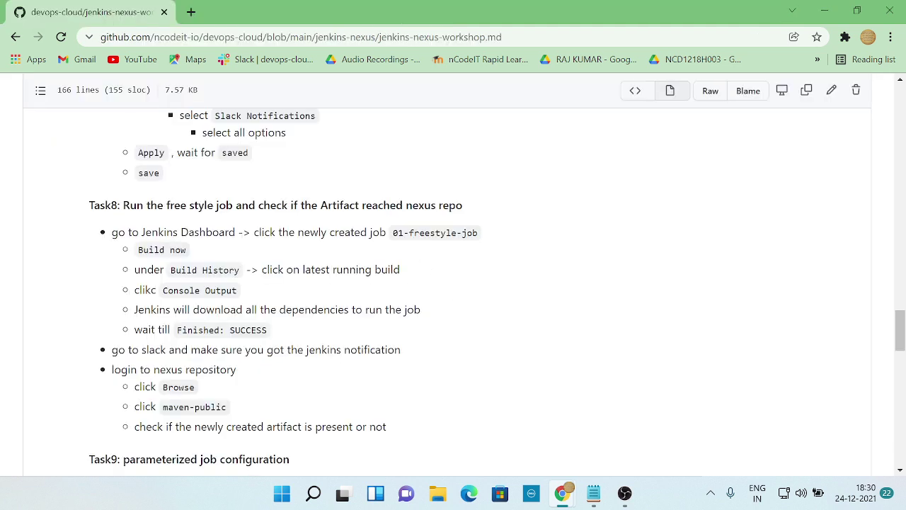
key(alt+Tab)
scroll(127, 345, down, 1)
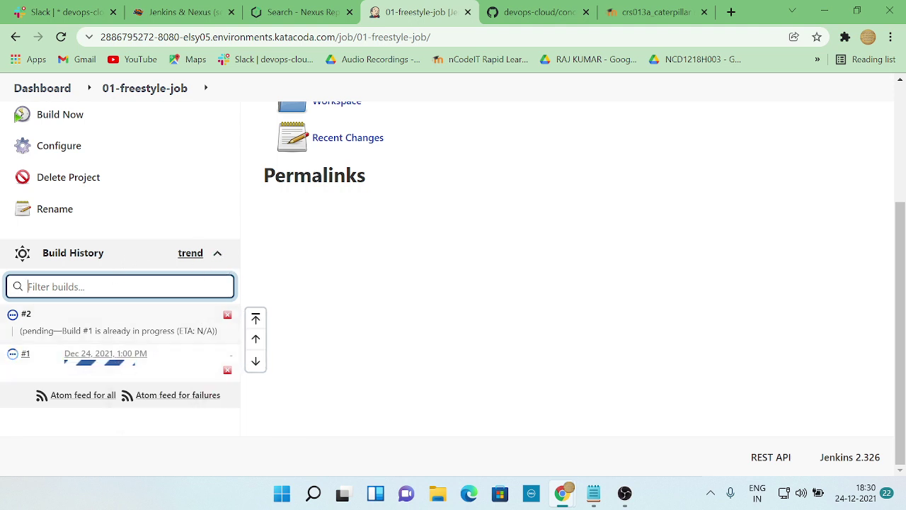
key(alt+Tab)
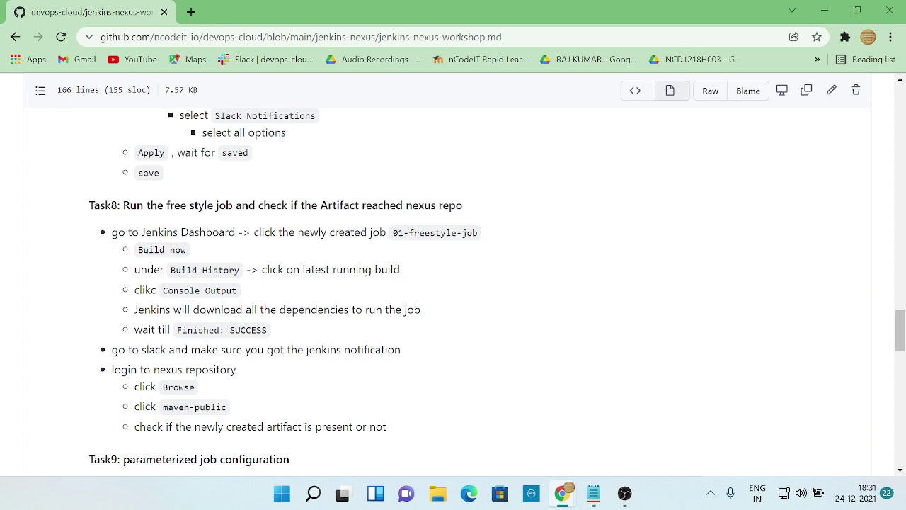
key(alt+Tab)
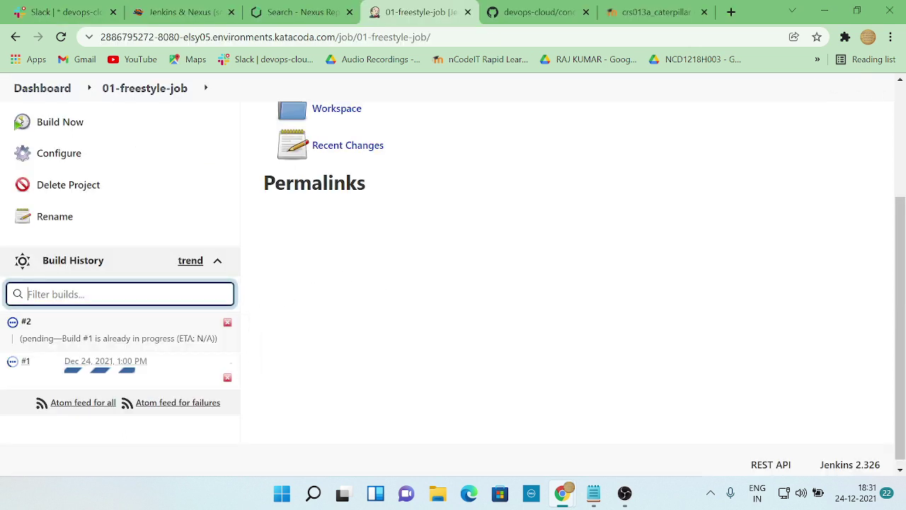
key(alt+Tab)
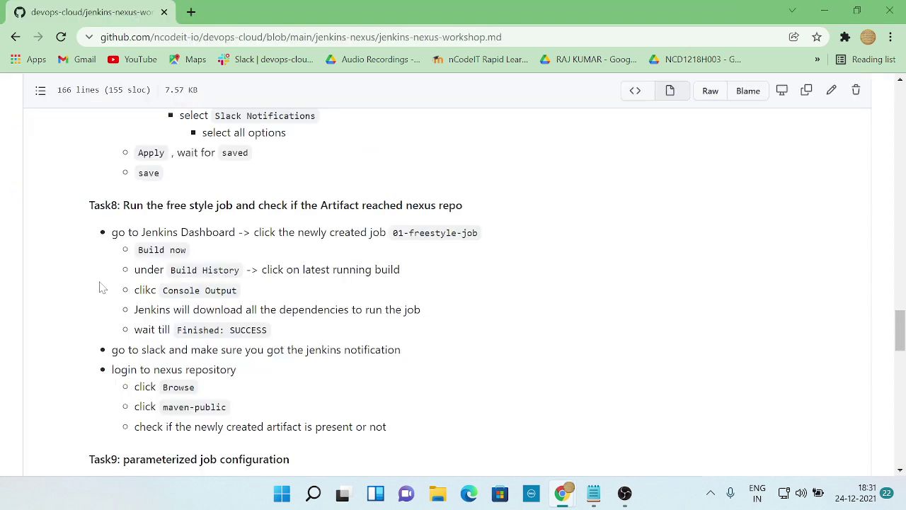
key(alt+Tab)
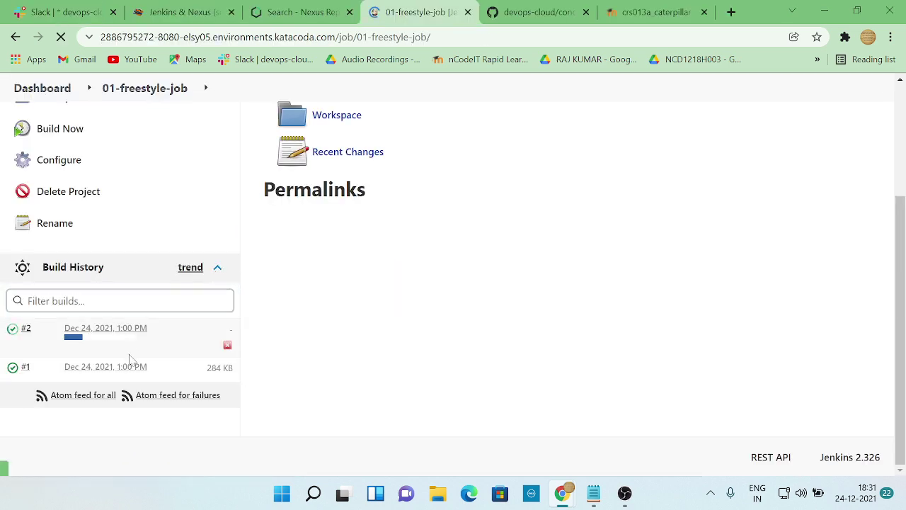
scroll(145, 368, down, 2)
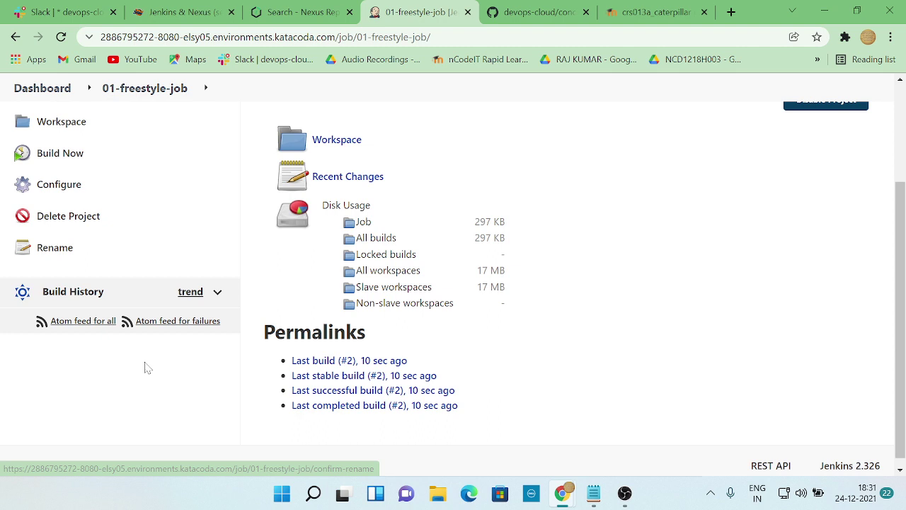
- Reload Build History to show successful builds #1 (284 KB) and #2 (13 KB)
click(212, 298)
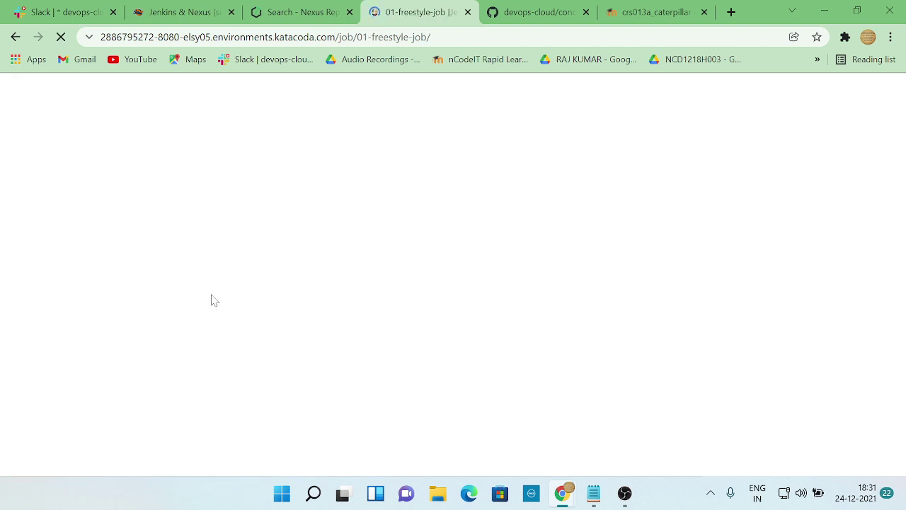
scroll(148, 367, down, 2)
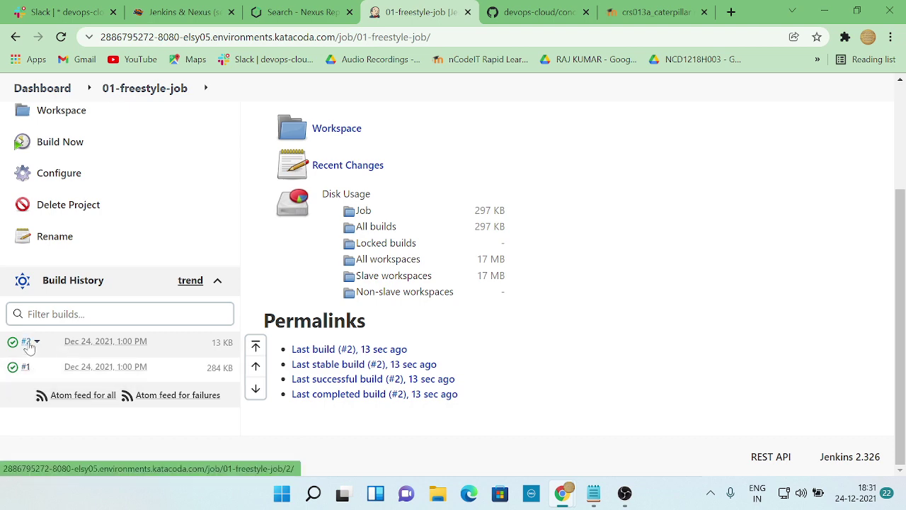
key(alt+Tab)
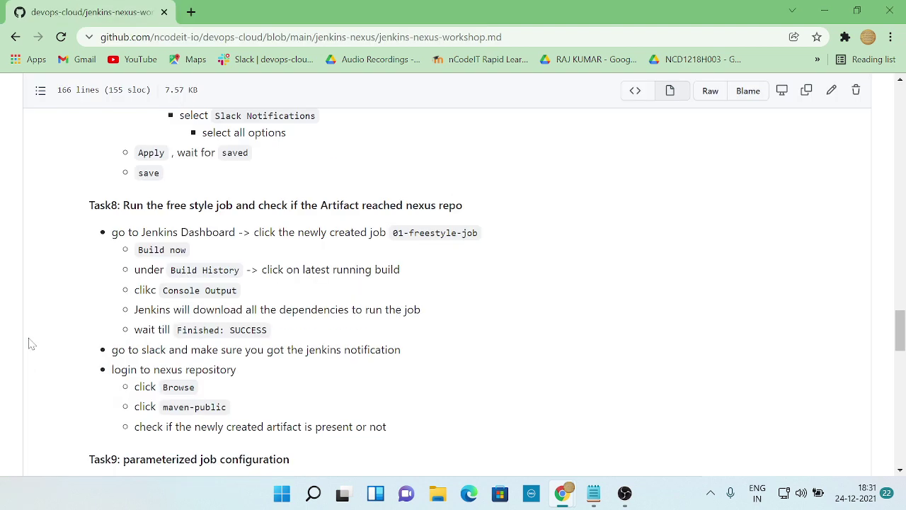
key(alt+Tab)
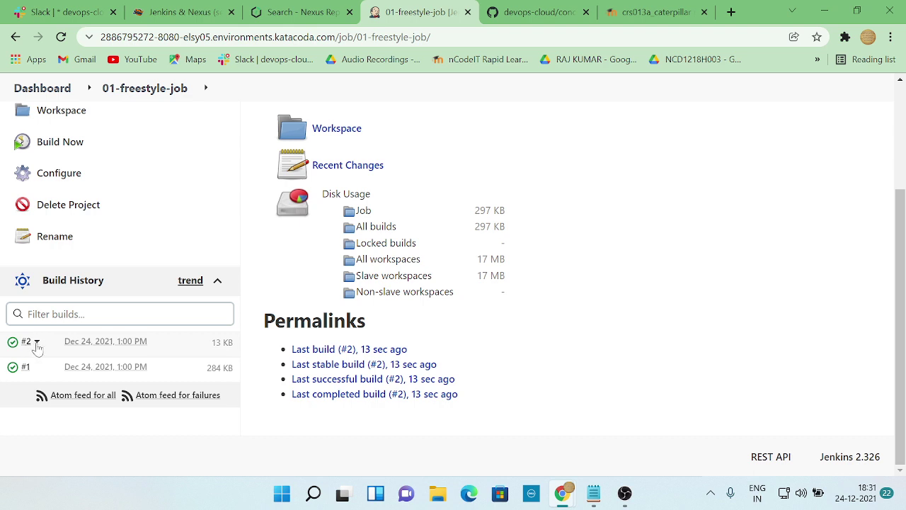
click(36, 341)
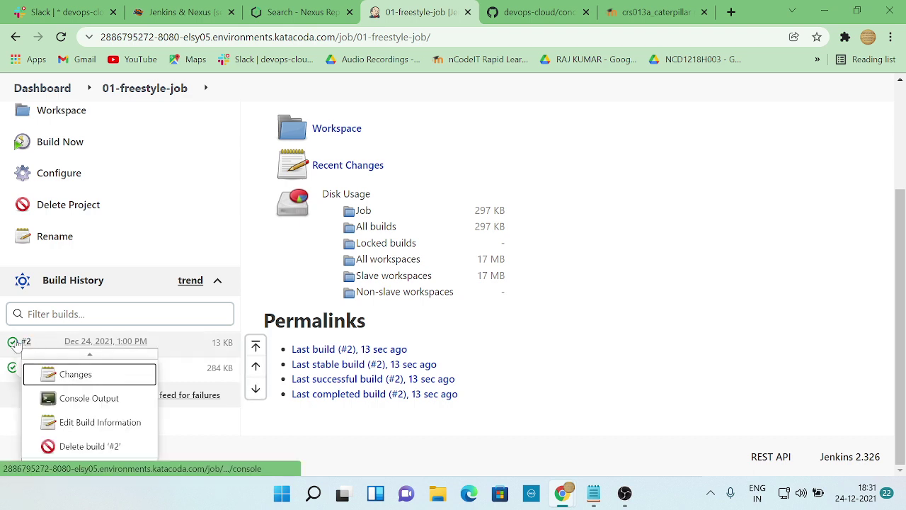
- Close build #2's dropdown and go back to the guide's Task8 steps
click(5, 422)
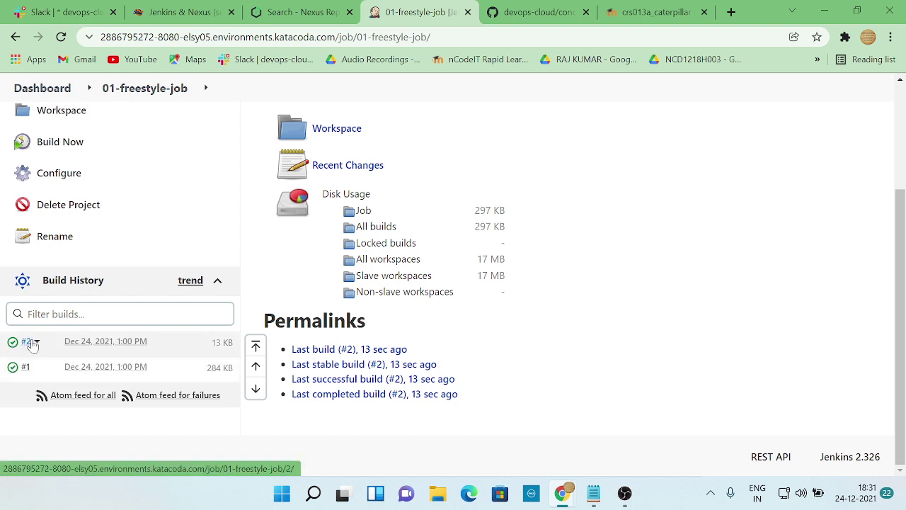
key(alt+Tab)
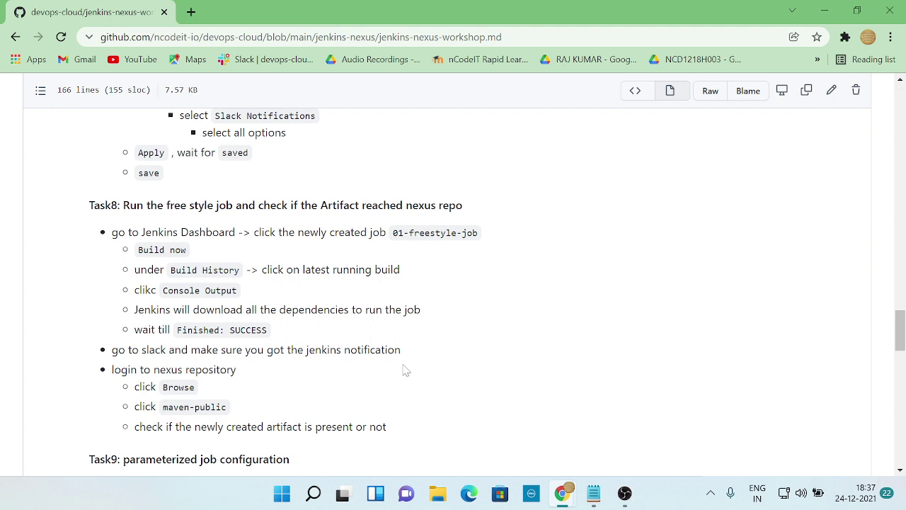
- Check the workshop guide, then open the Build #2 page of 01-freestyle-job
key(alt+Tab)
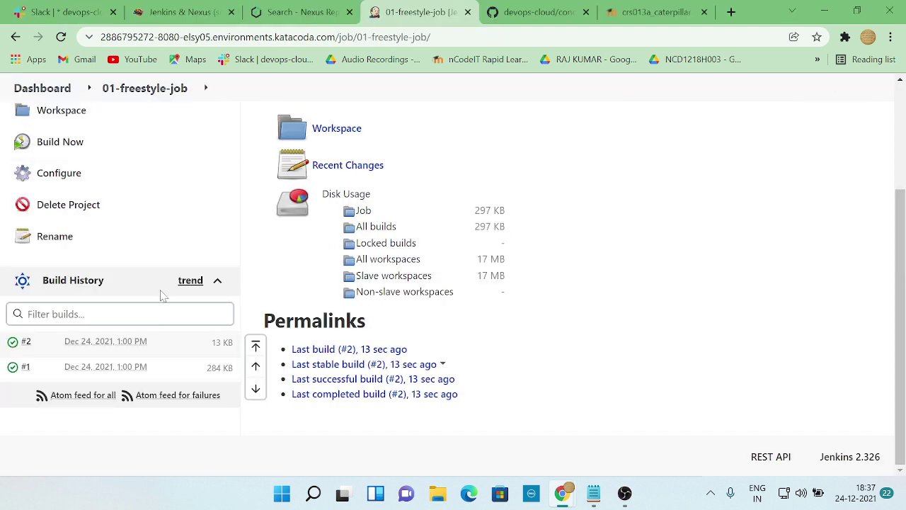
key(alt+Tab)
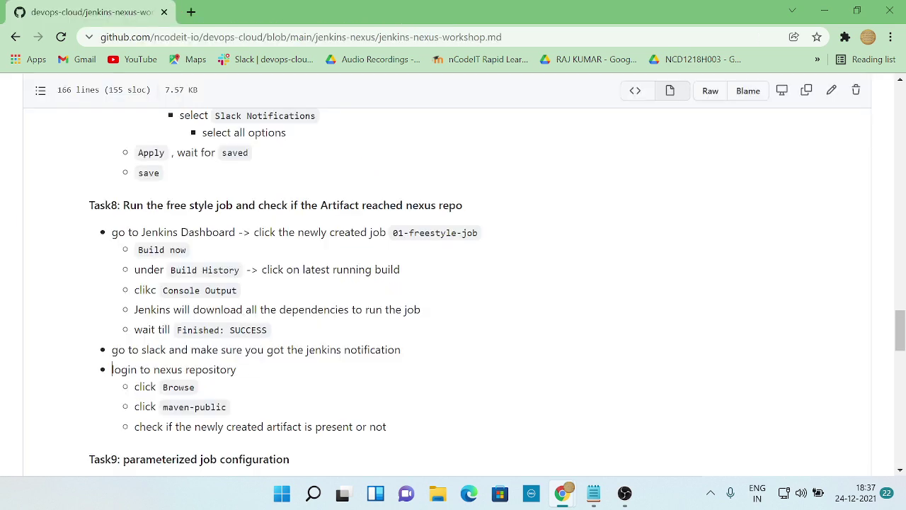
key(alt+Tab)
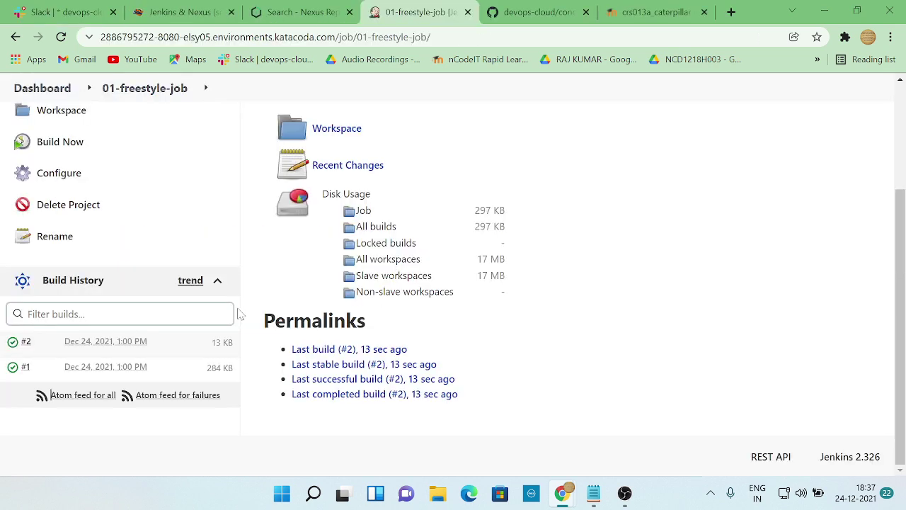
key(alt+Tab)
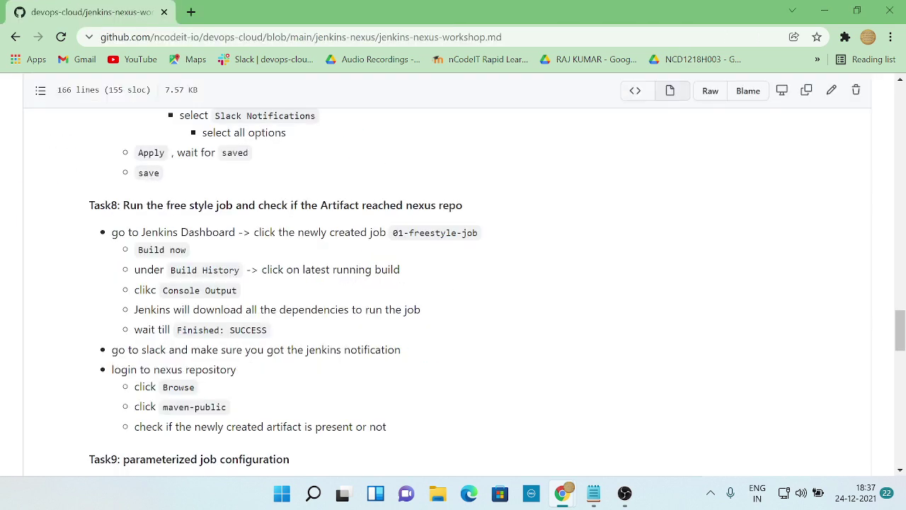
key(alt)
key(alt+Tab)
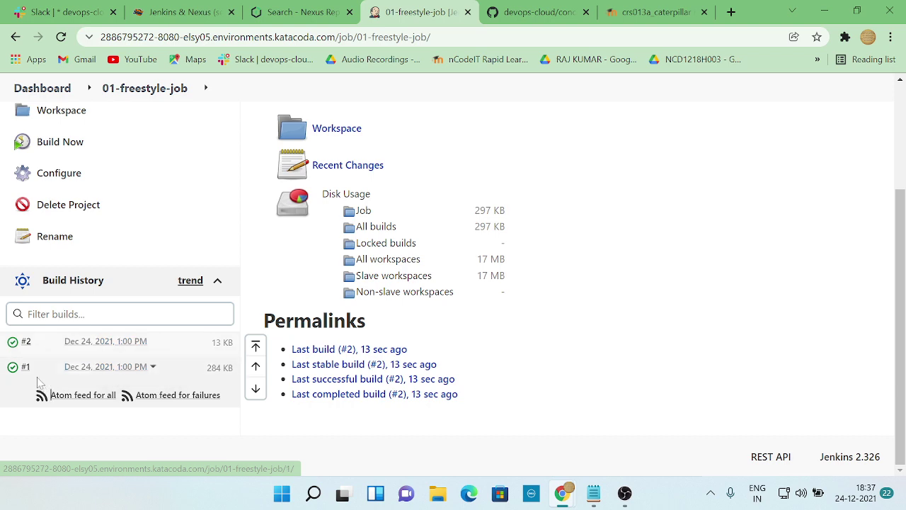
key(alt+Tab)
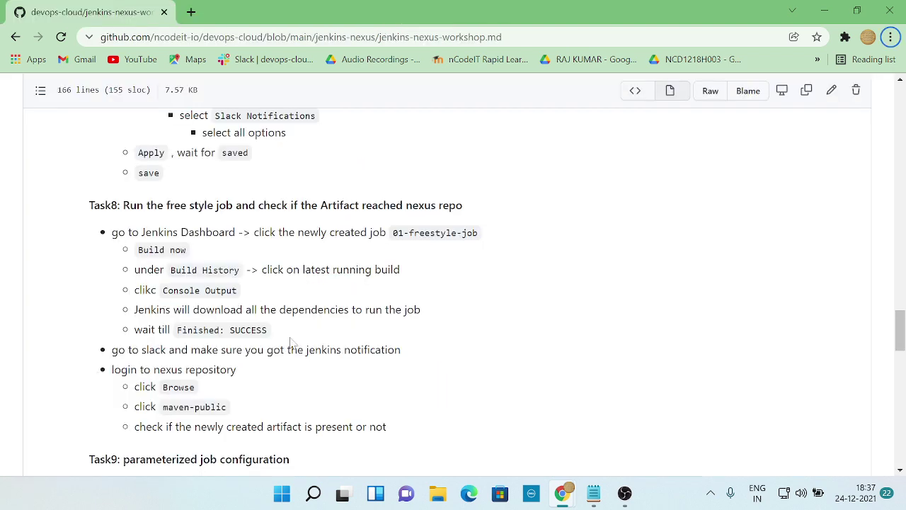
scroll(290, 344, down, 1)
key(alt+Tab)
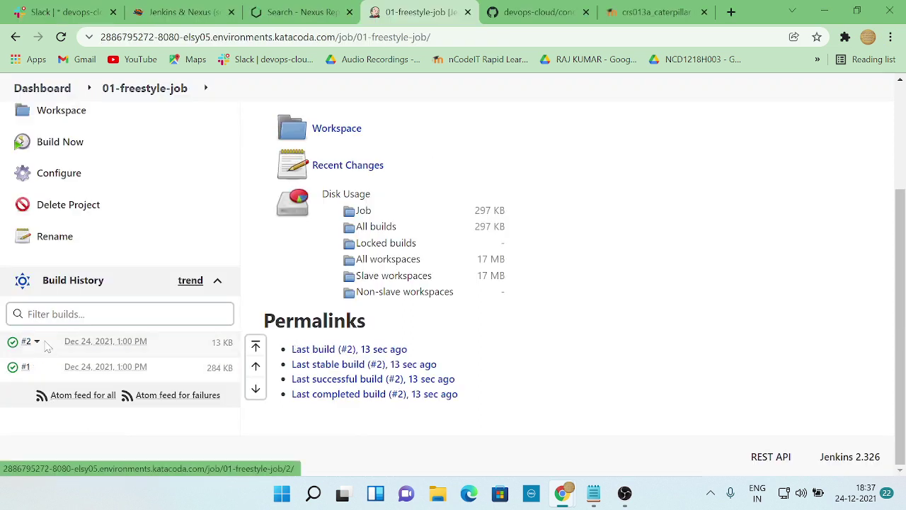
click(76, 346)
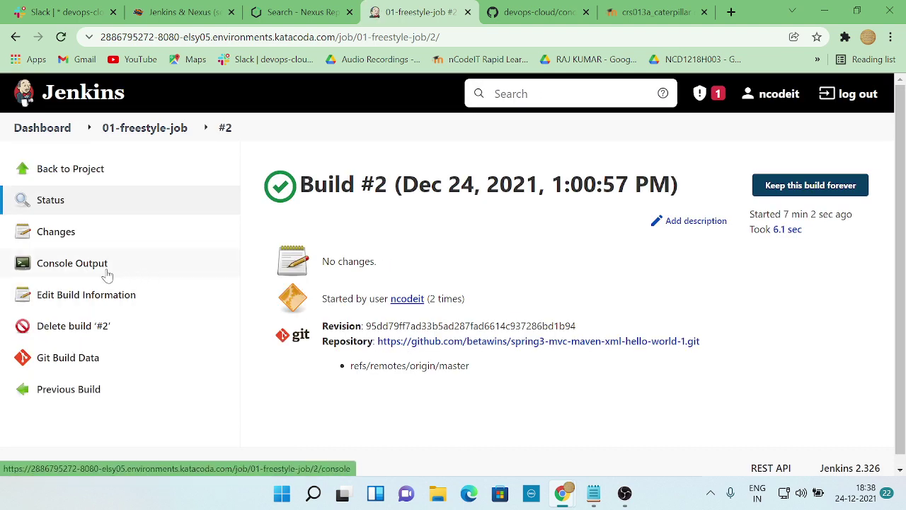
- Show build #2's console output with the spring3-mvc-maven-xml-hello-world-1 checkout
click(106, 275)
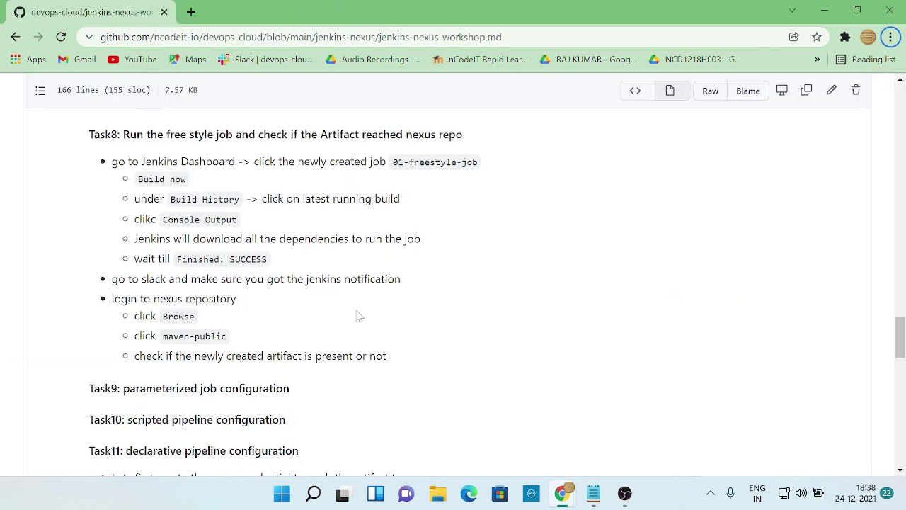
scroll(357, 315, down, 3)
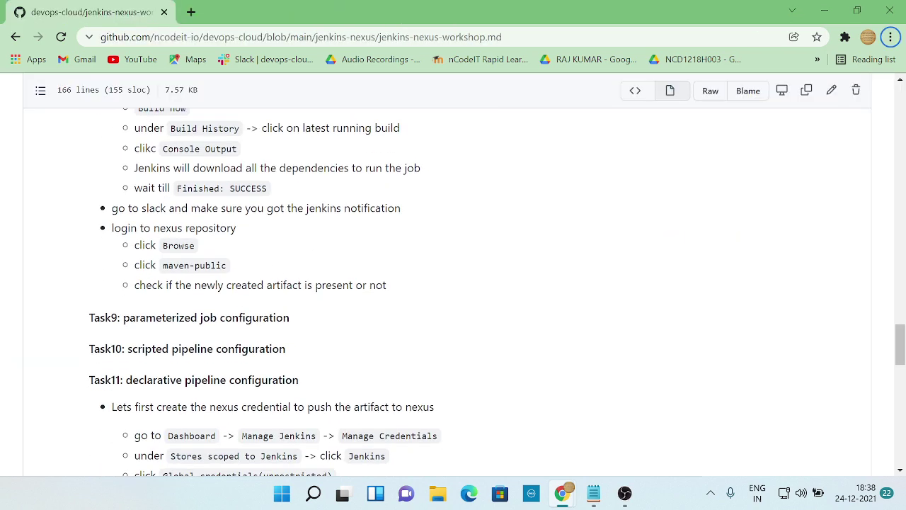
scroll(331, 311, down, 2)
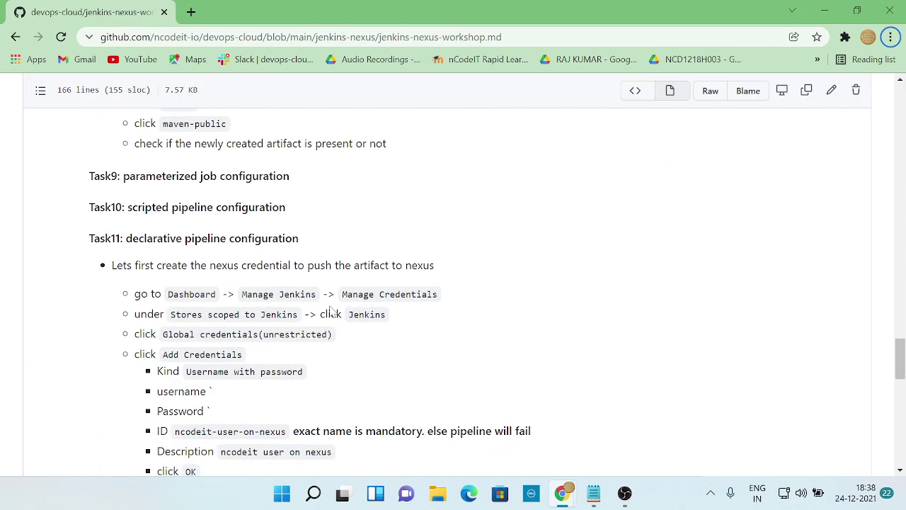
key(alt+Tab)
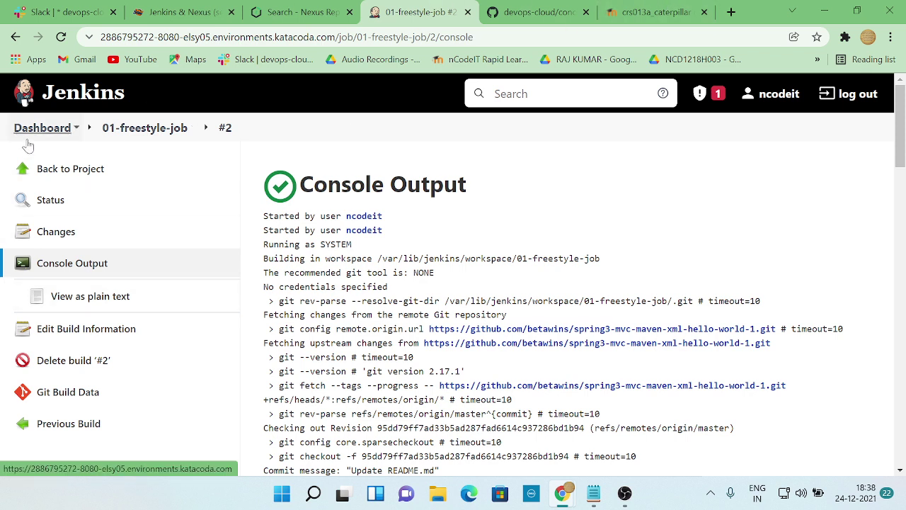
- Go from the Dashboard through Manage Jenkins to Configure System
click(144, 127)
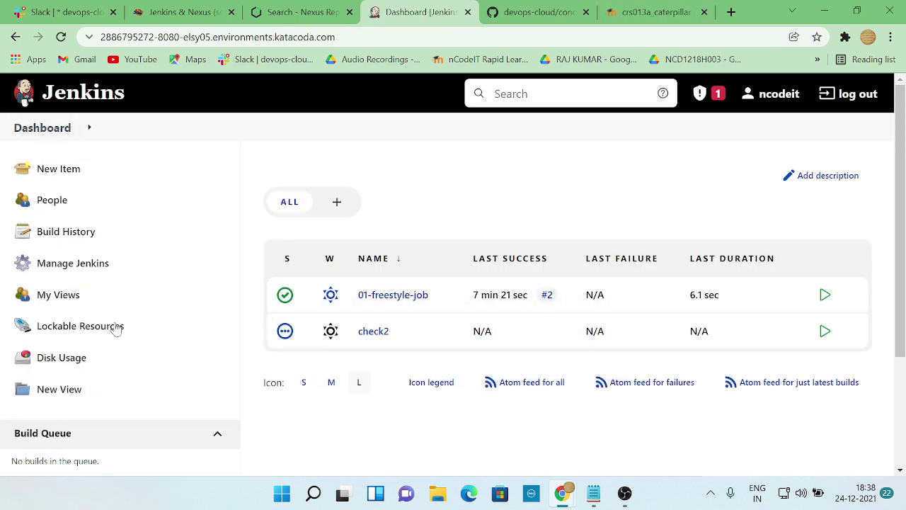
click(67, 263)
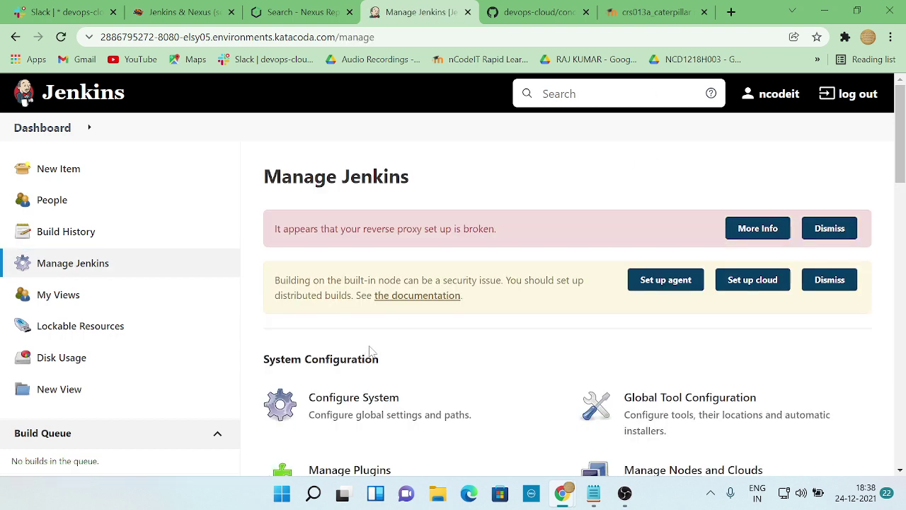
scroll(375, 361, down, 1)
click(375, 346)
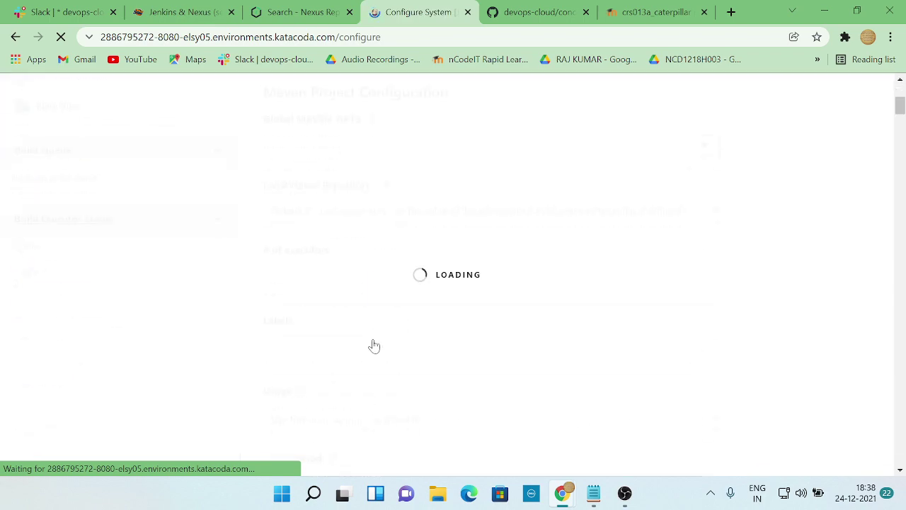
- Set the Slack default channel to devops-cloud2, pass Test Connection, then apply and save
scroll(374, 345, down, 13)
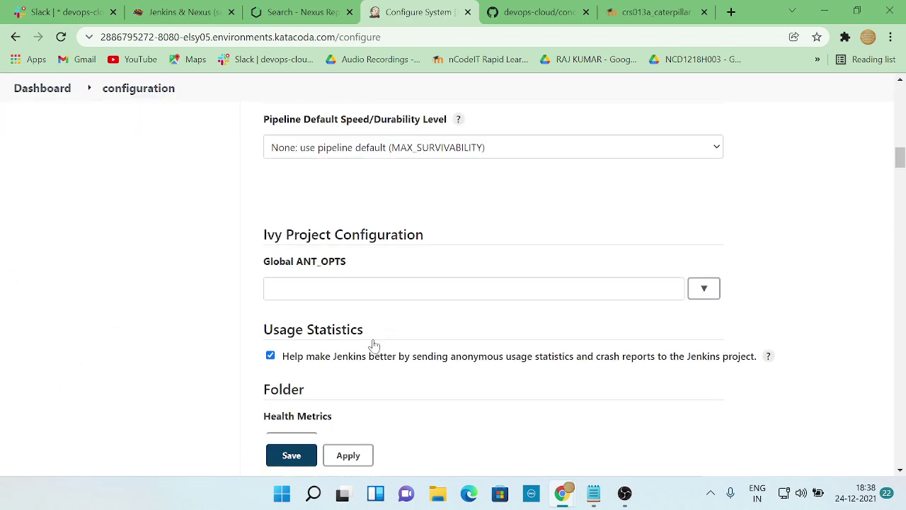
scroll(374, 345, down, 16)
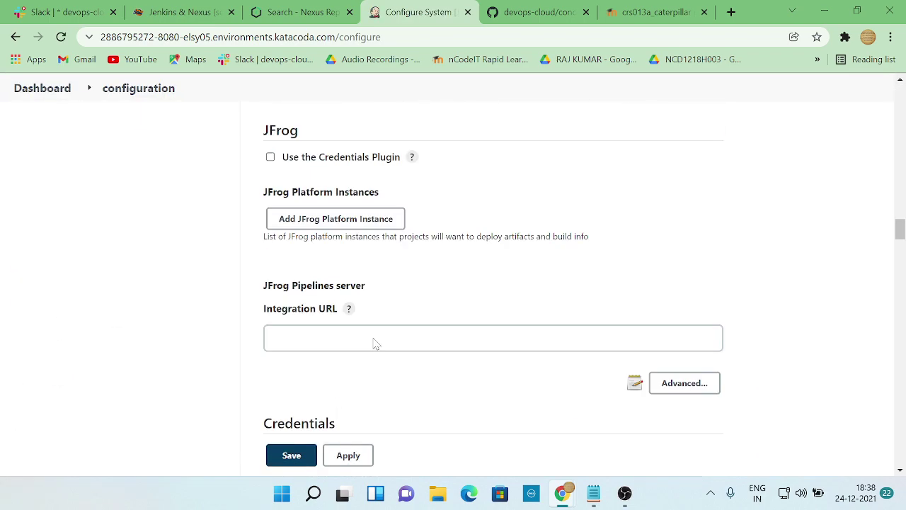
scroll(375, 346, down, 15)
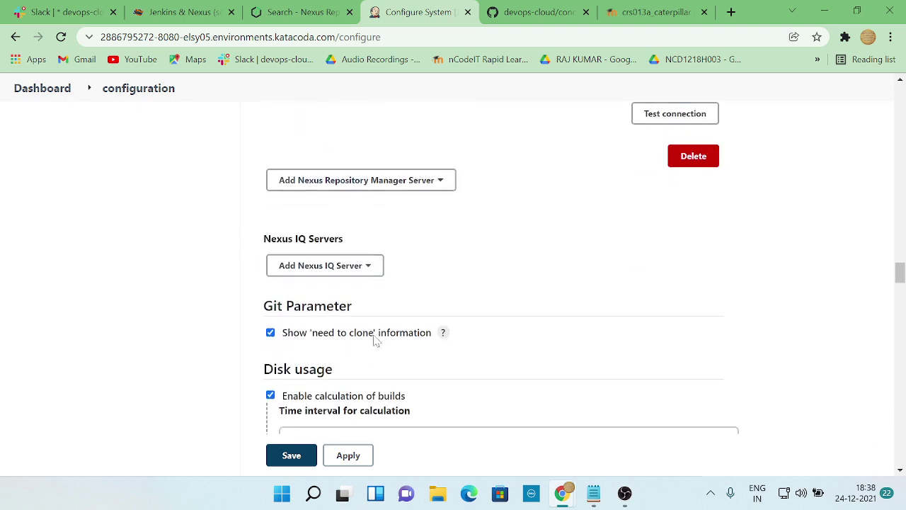
scroll(375, 341, down, 6)
scroll(378, 339, up, 8)
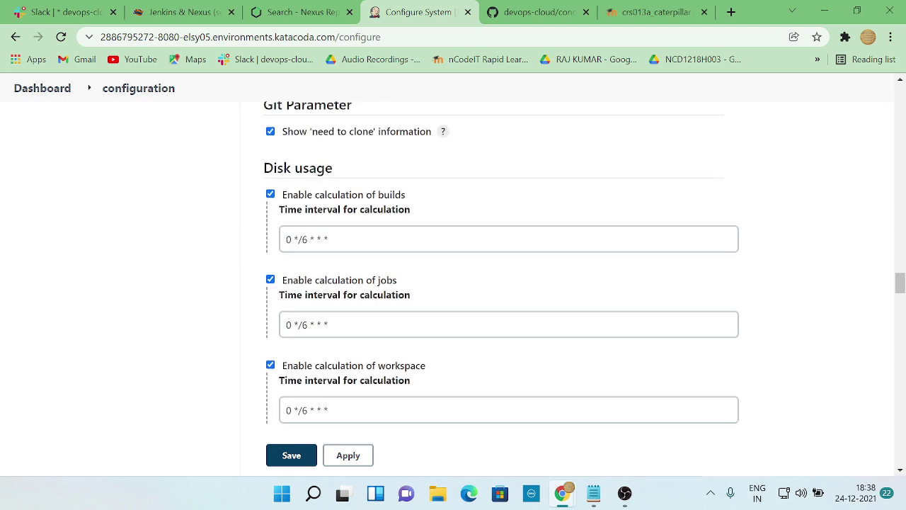
scroll(374, 342, up, 3)
scroll(376, 343, down, 8)
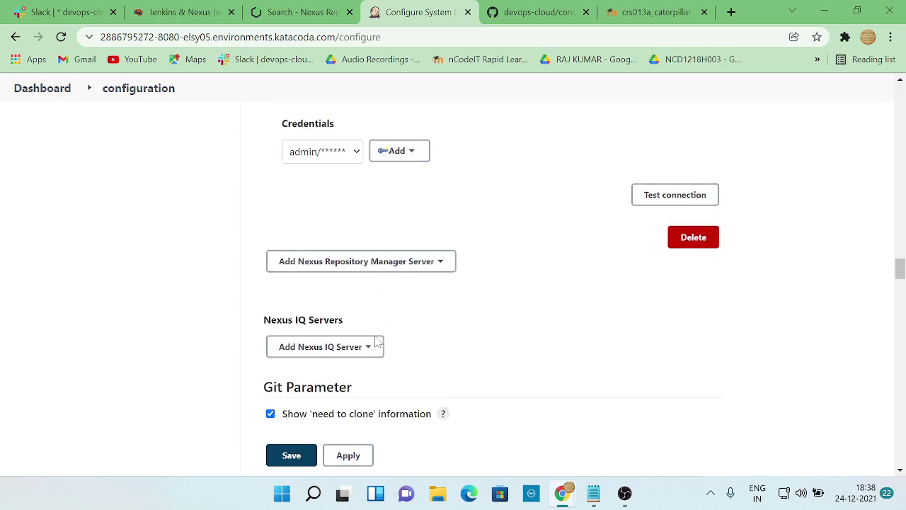
scroll(376, 342, down, 11)
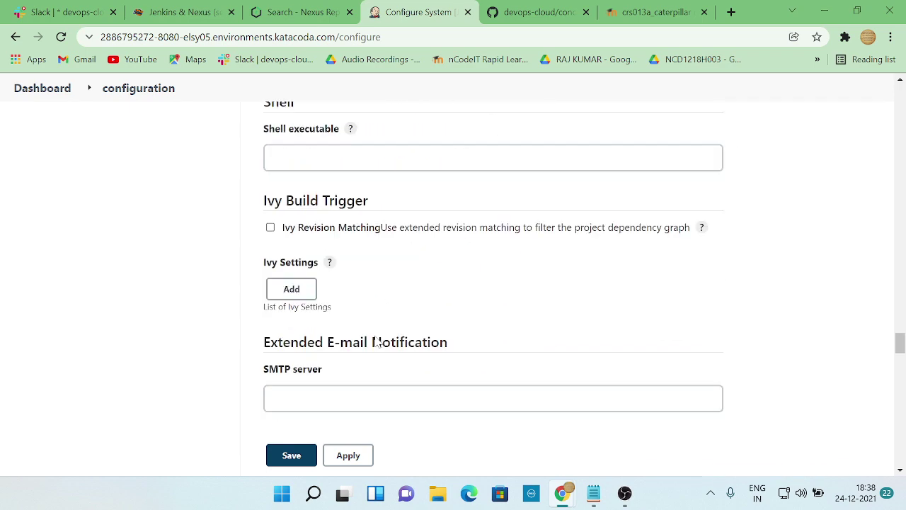
scroll(377, 341, down, 12)
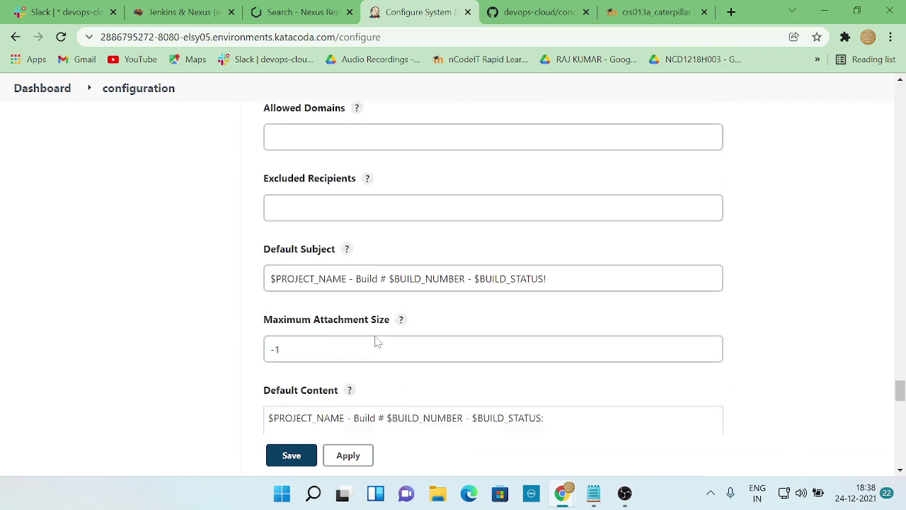
scroll(377, 342, down, 15)
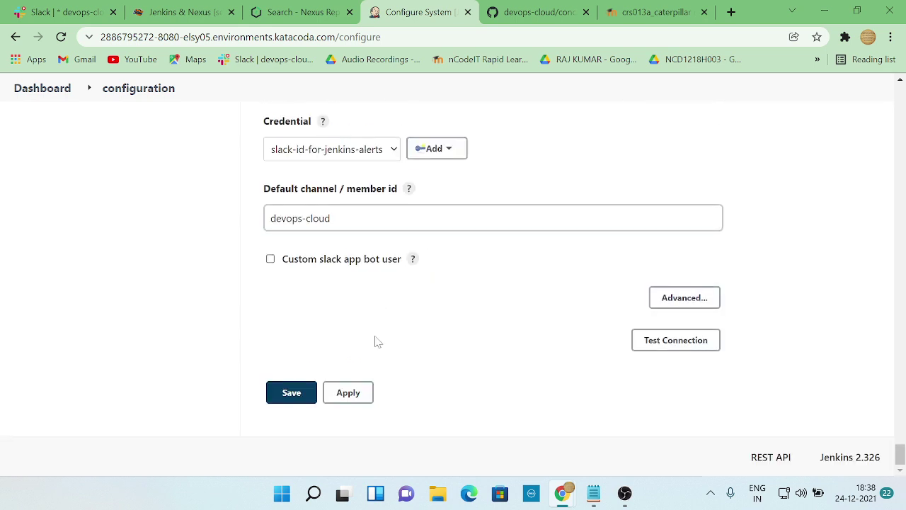
click(361, 290)
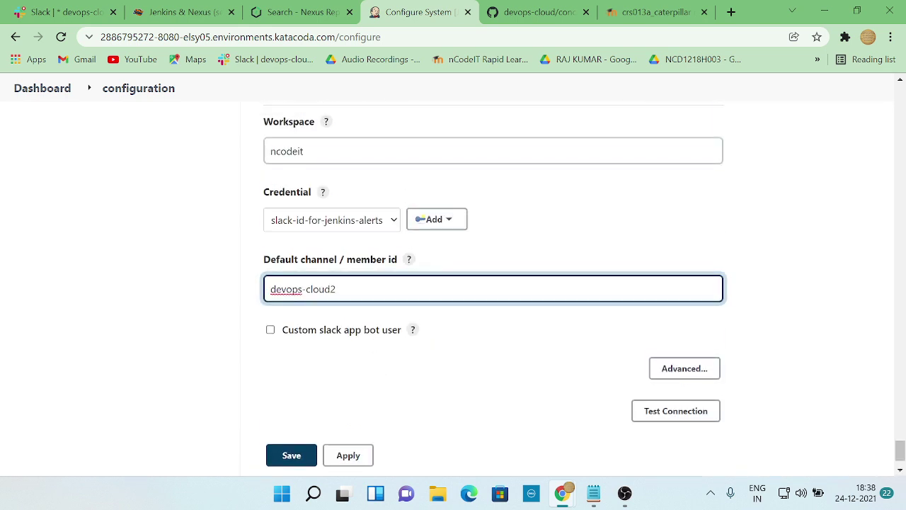
click(676, 418)
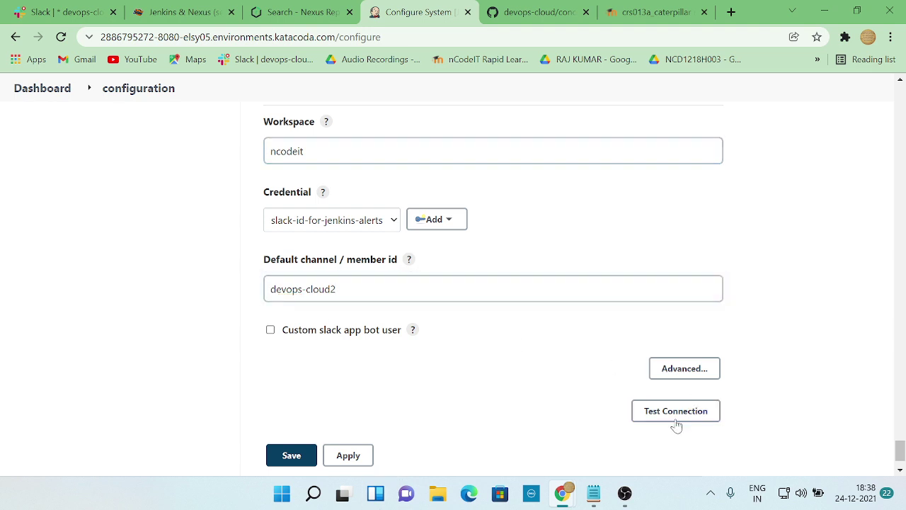
click(338, 458)
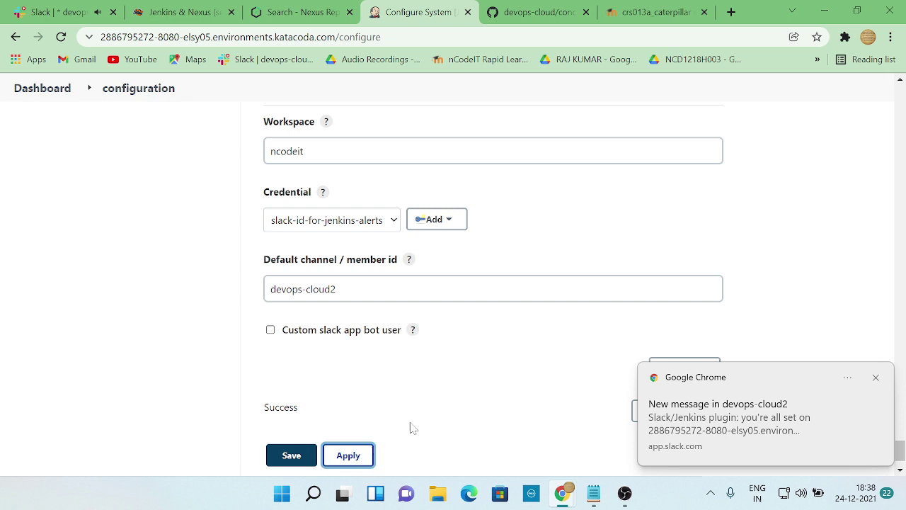
click(291, 460)
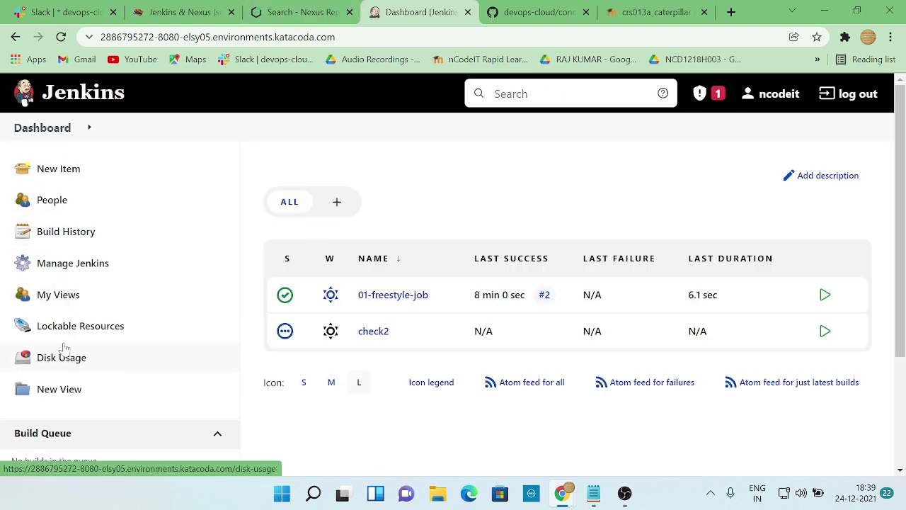
- Start a new build of 01-freestyle-job and open the build #3 page
click(399, 299)
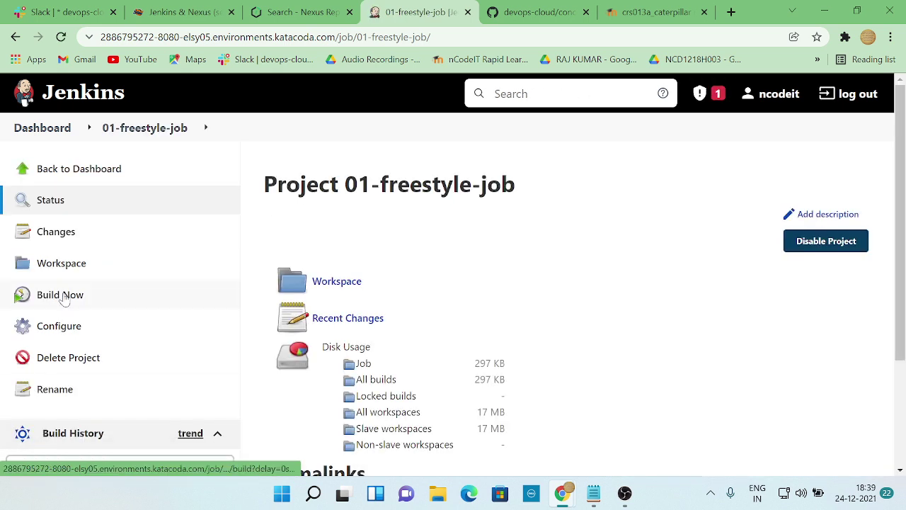
click(61, 296)
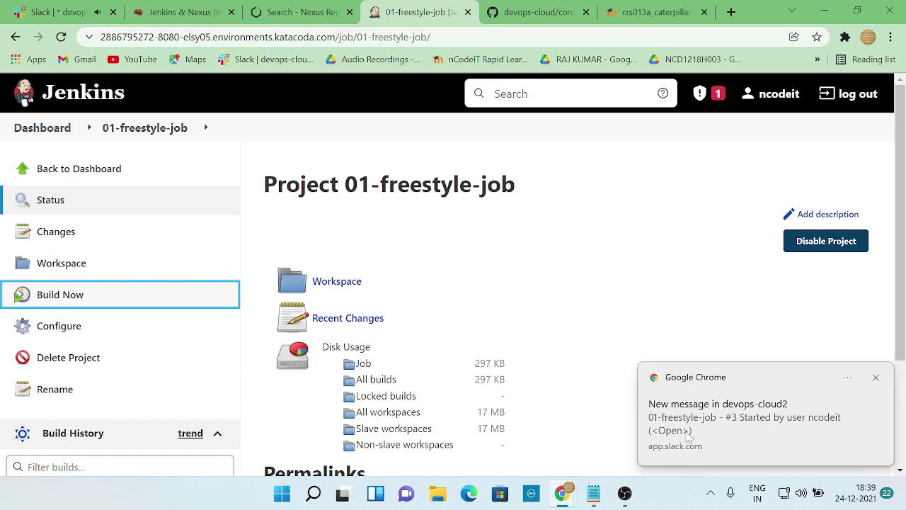
scroll(266, 390, down, 1)
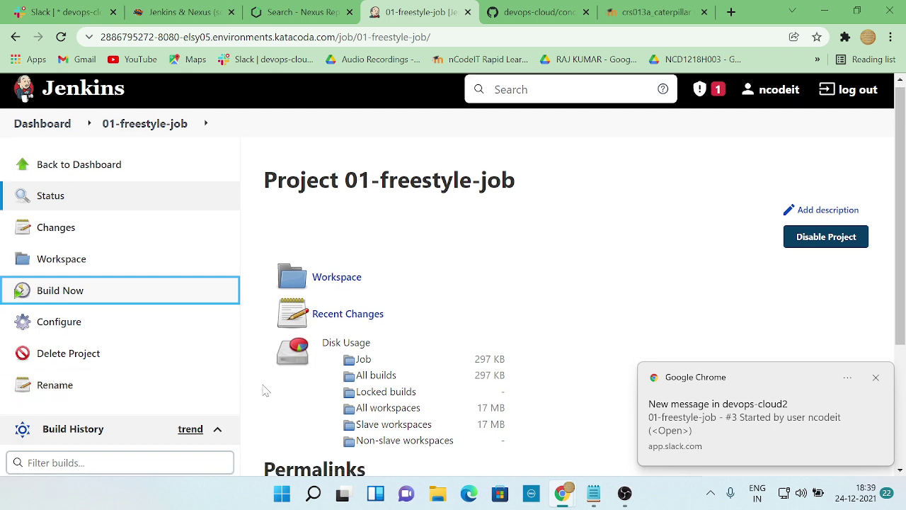
scroll(265, 391, down, 2)
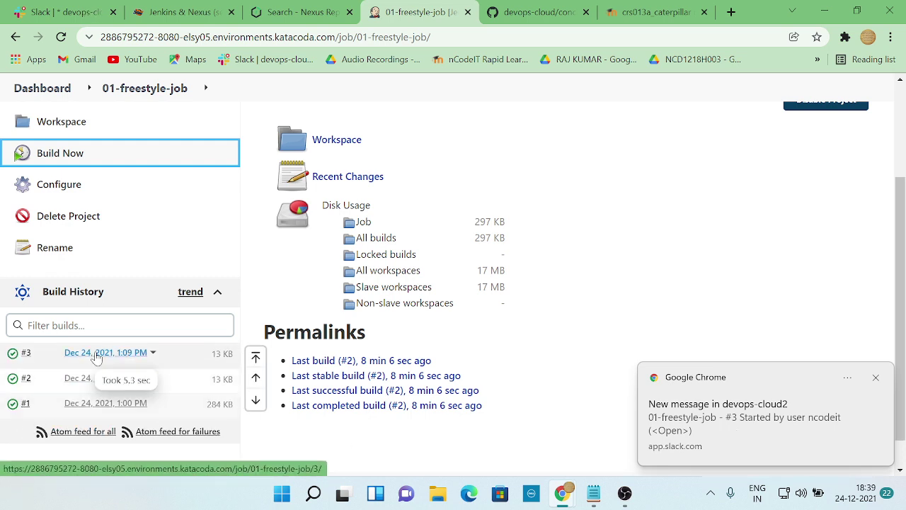
click(97, 354)
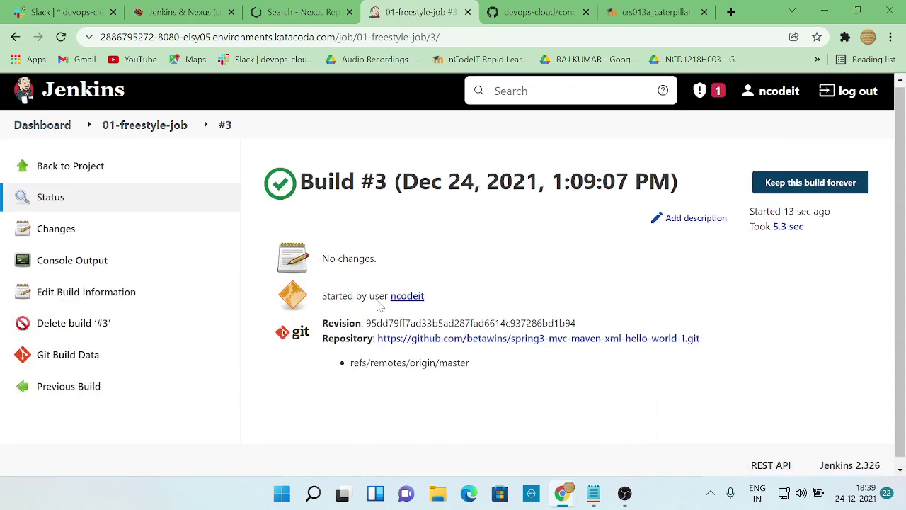
- Confirm devops-cloud2 in Slack received build #3's notifications, then return to Jenkins
scroll(380, 304, down, 1)
mouse_move(562, 494)
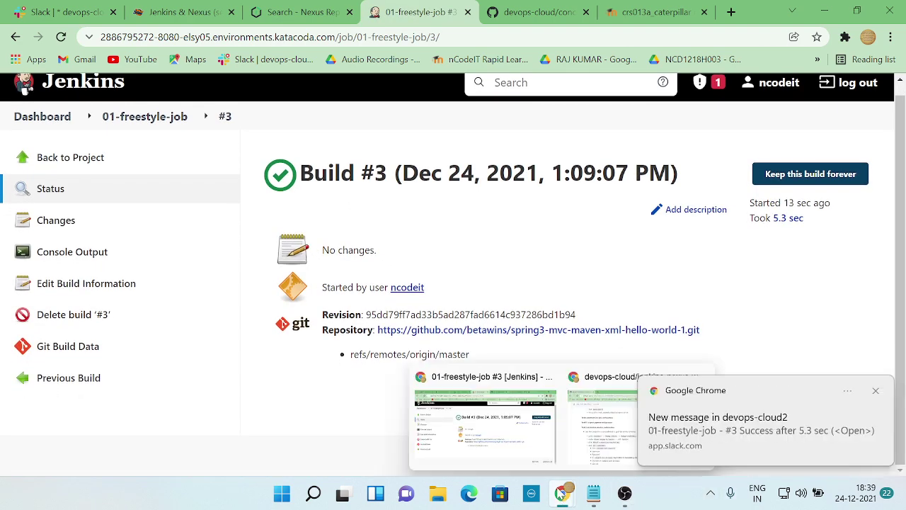
click(64, 12)
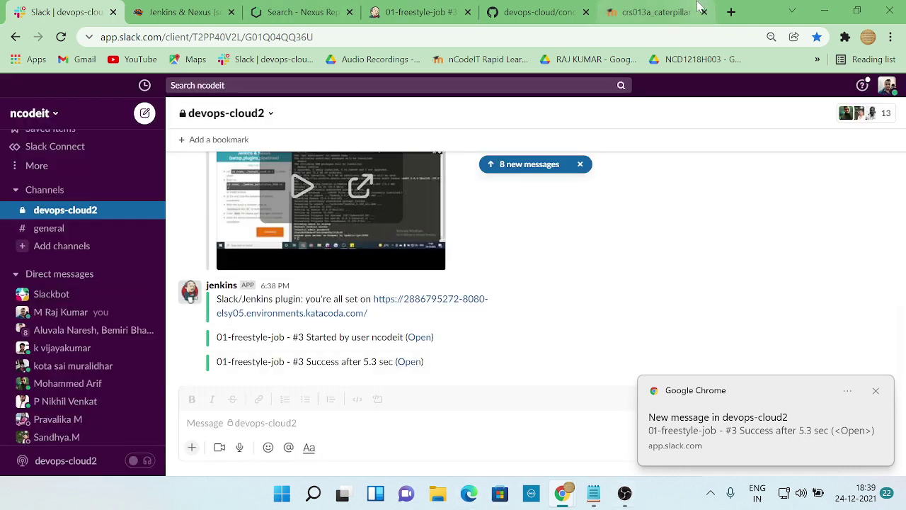
click(418, 12)
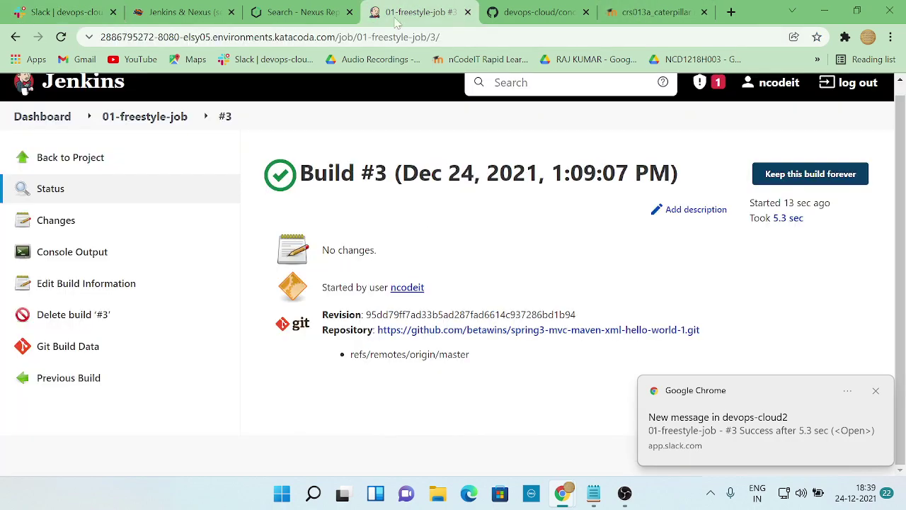
- Scroll build #3's console output down to Finished: SUCCESS
click(71, 252)
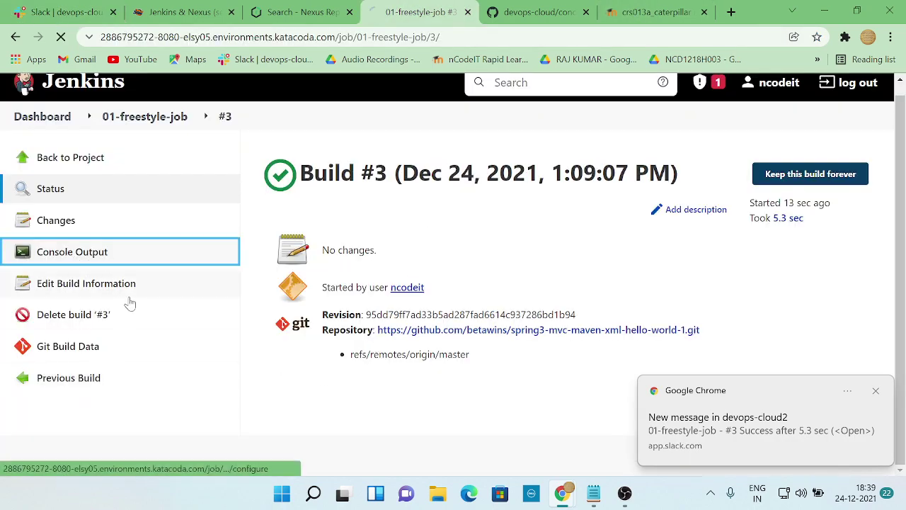
scroll(450, 257, down, 15)
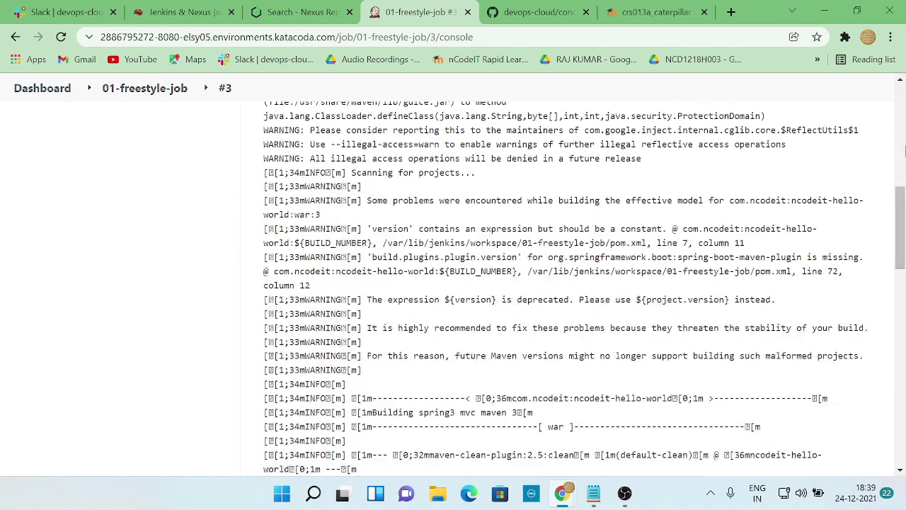
scroll(453, 283, down, 4)
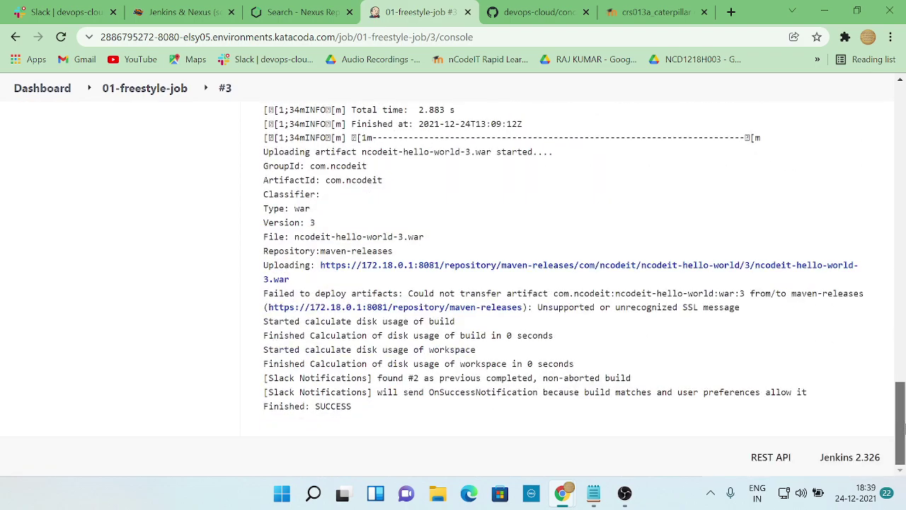
drag(902, 424, 900, 117)
- Close the concepts-for-discussion page and find the Nexus login steps in jenkins-nexus-workshop.md
click(524, 12)
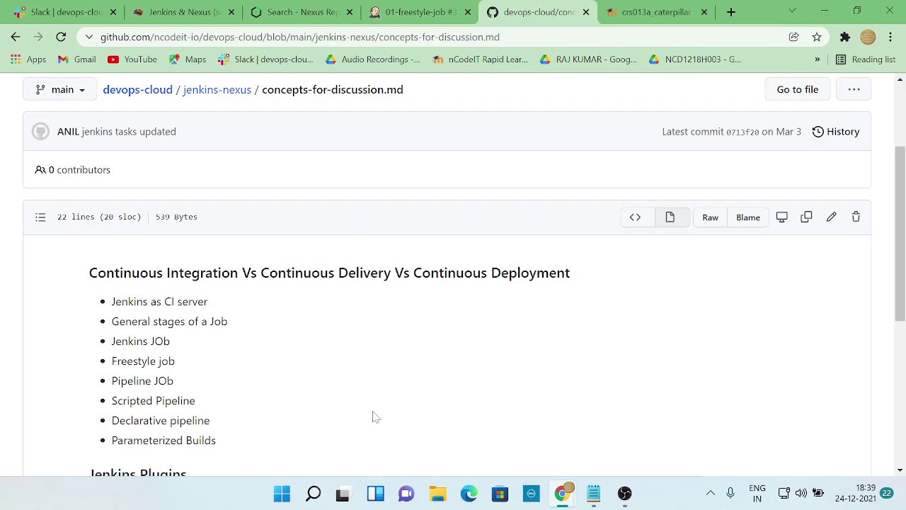
click(585, 12)
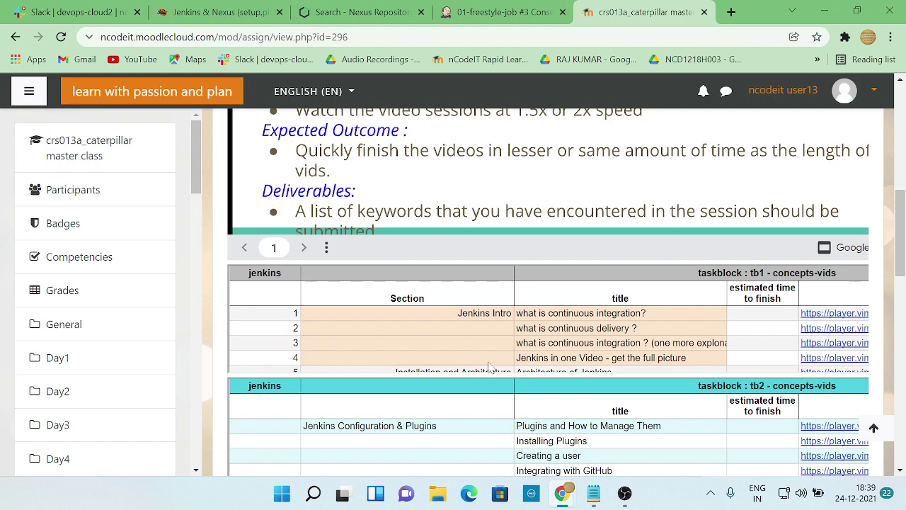
key(alt+Tab)
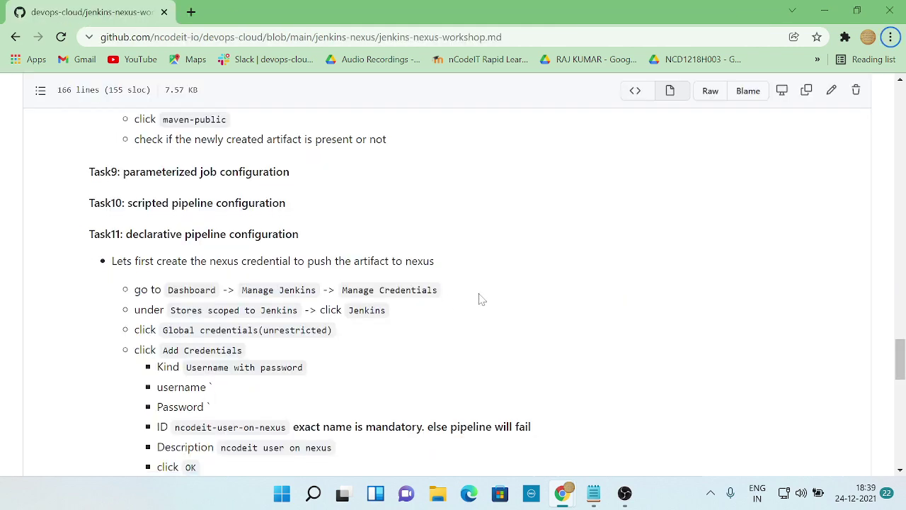
scroll(479, 301, down, 4)
scroll(481, 301, up, 4)
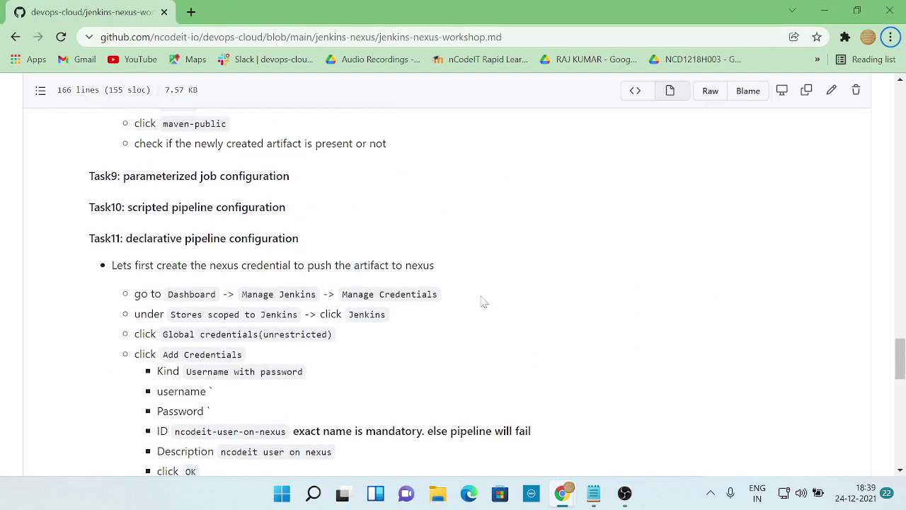
scroll(482, 301, up, 1)
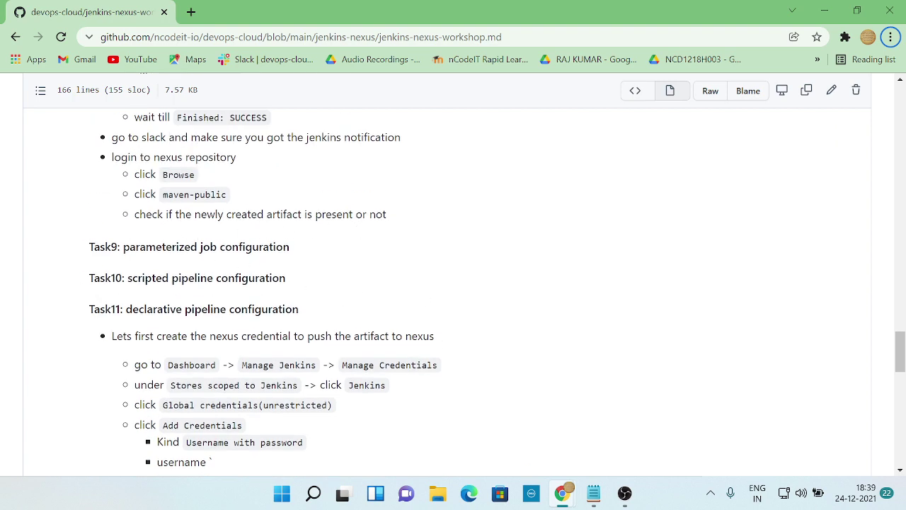
key(alt+Tab)
- Browse the maven-public repository in Nexus, then go back to the Katacoda Jenkins & Nexus lab
click(365, 12)
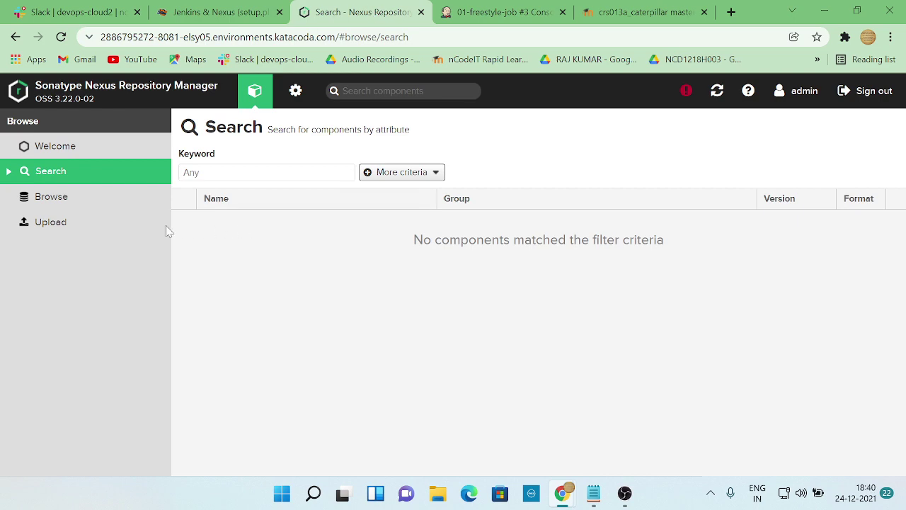
click(74, 222)
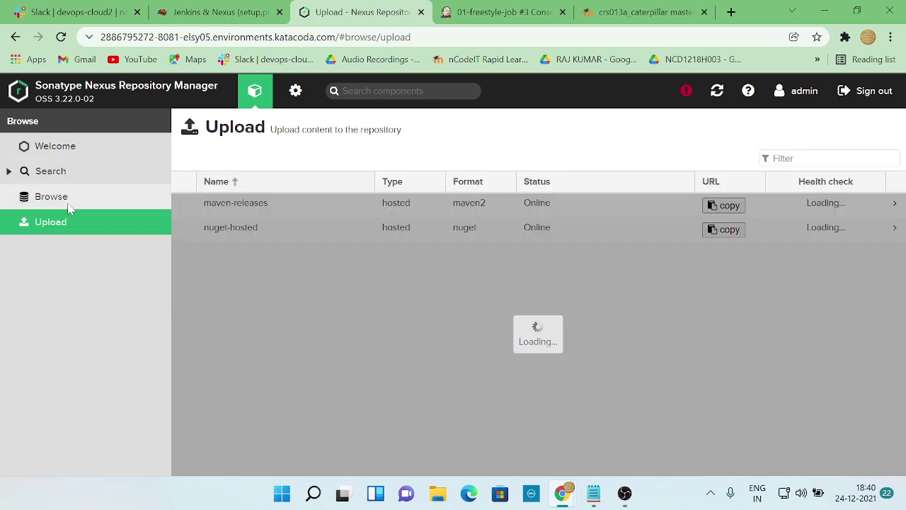
click(67, 198)
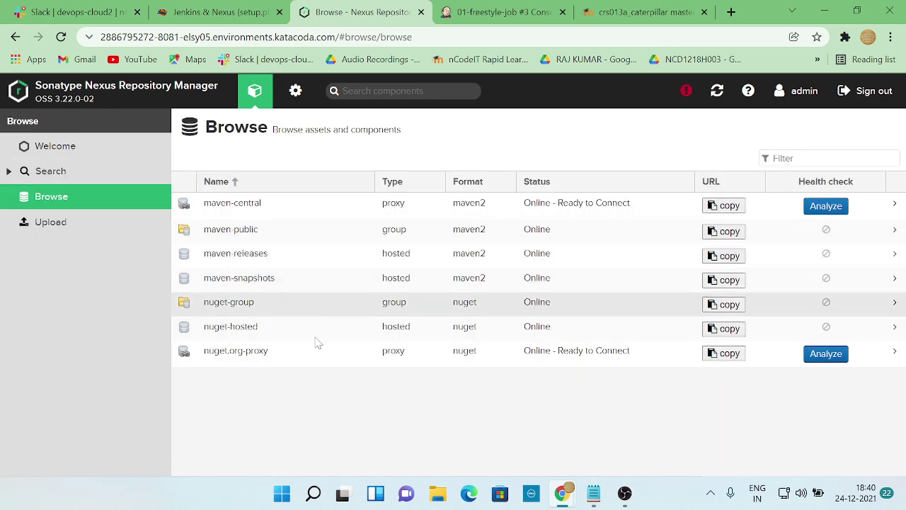
click(242, 238)
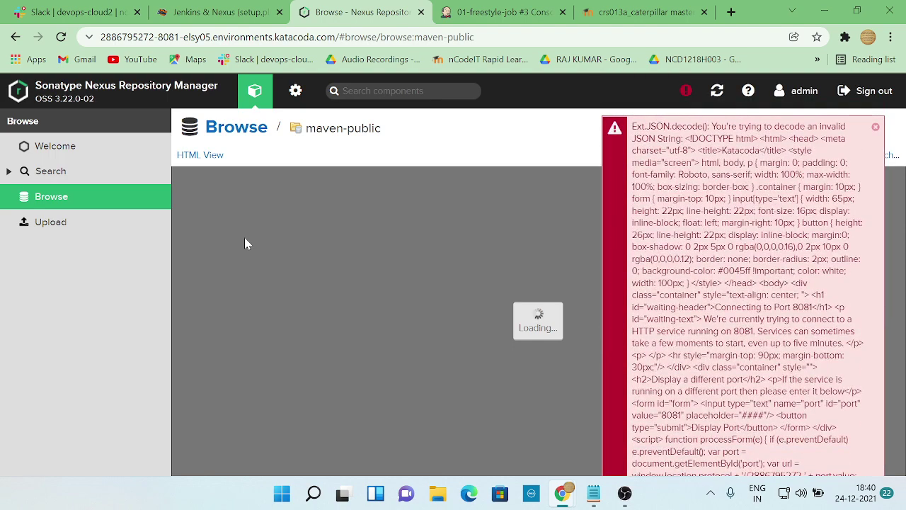
click(213, 12)
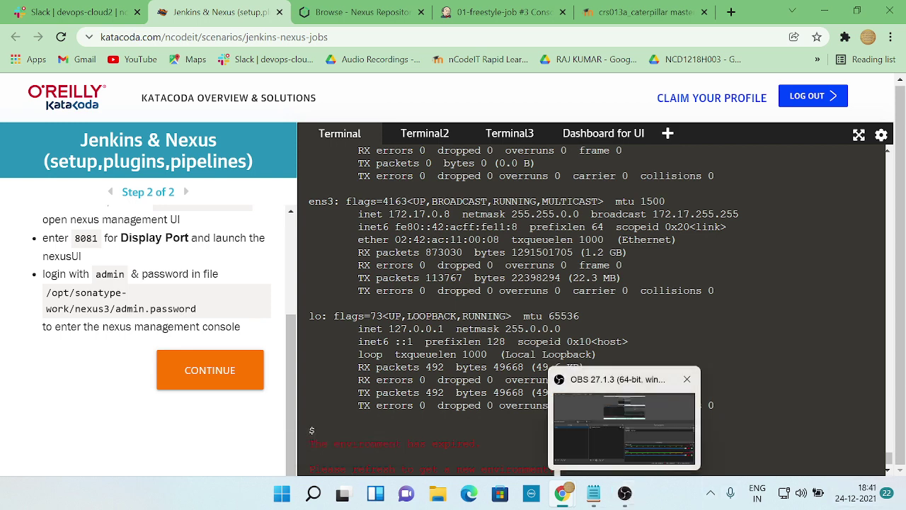
click(637, 499)
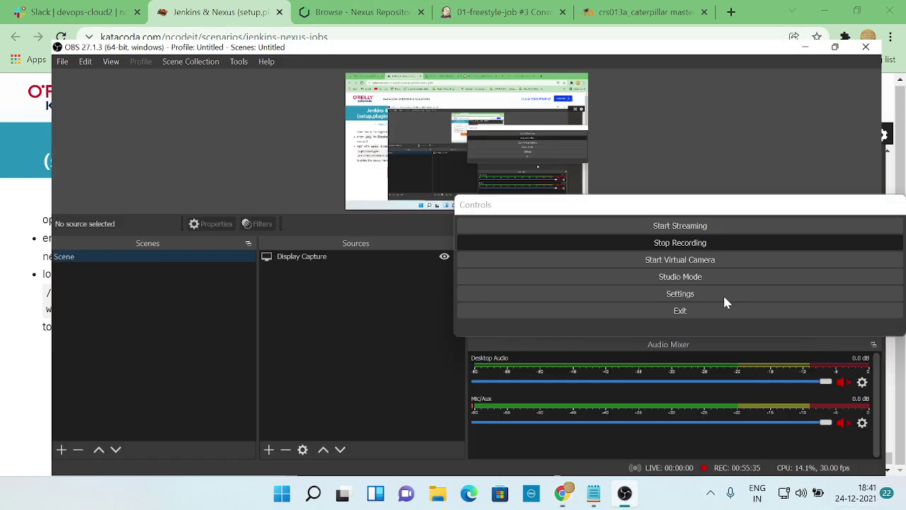